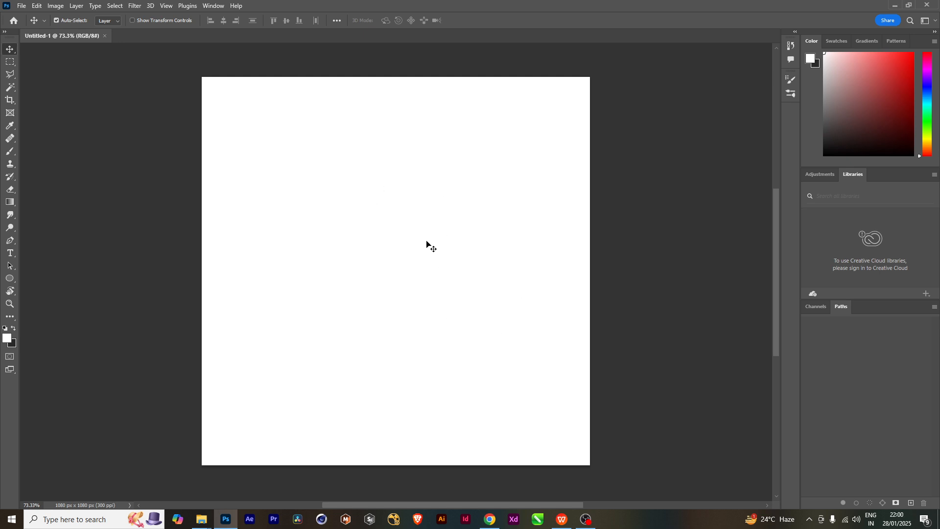
- Create a guide layout on the canvas with 20 px margins on all four sides
click(167, 5)
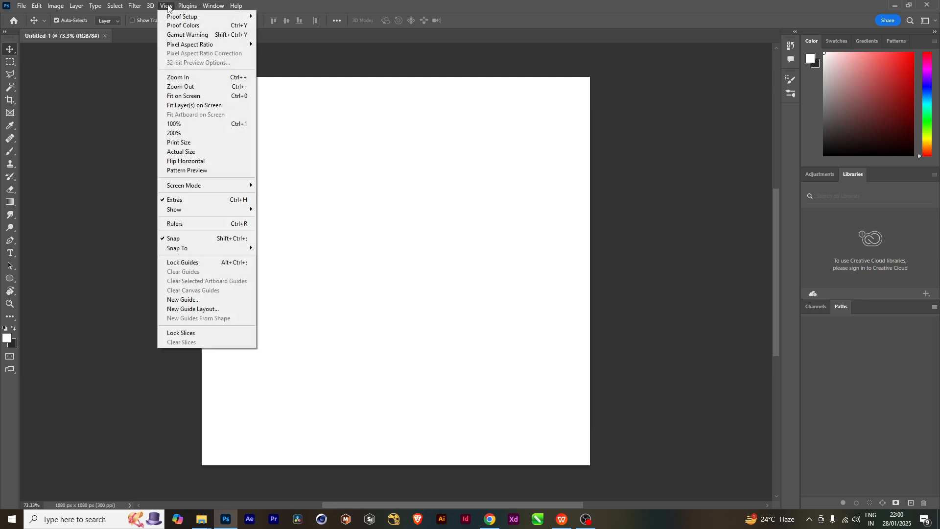
click(189, 309)
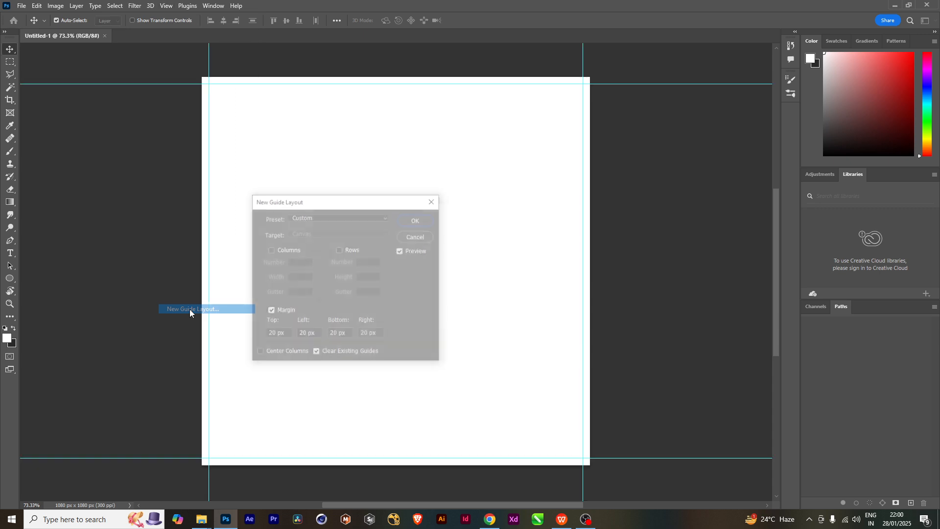
drag(301, 201, 419, 196)
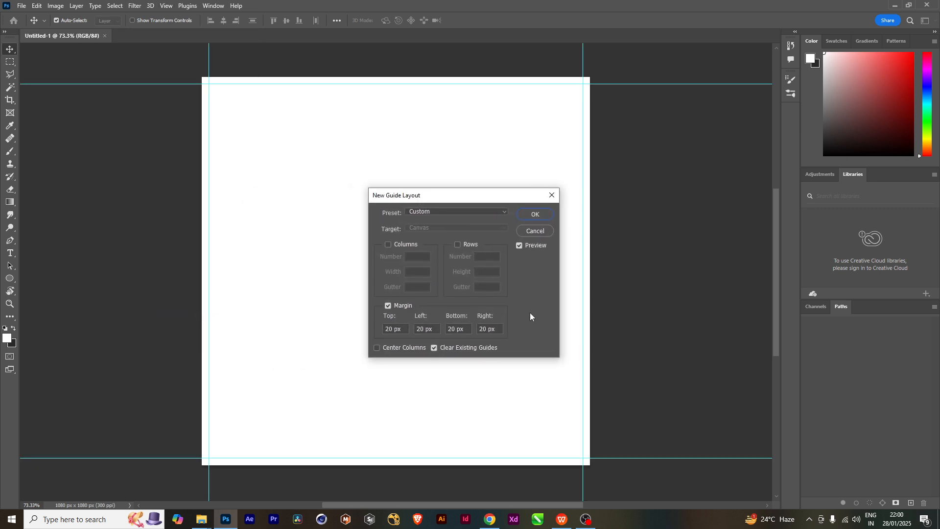
drag(386, 195, 325, 156)
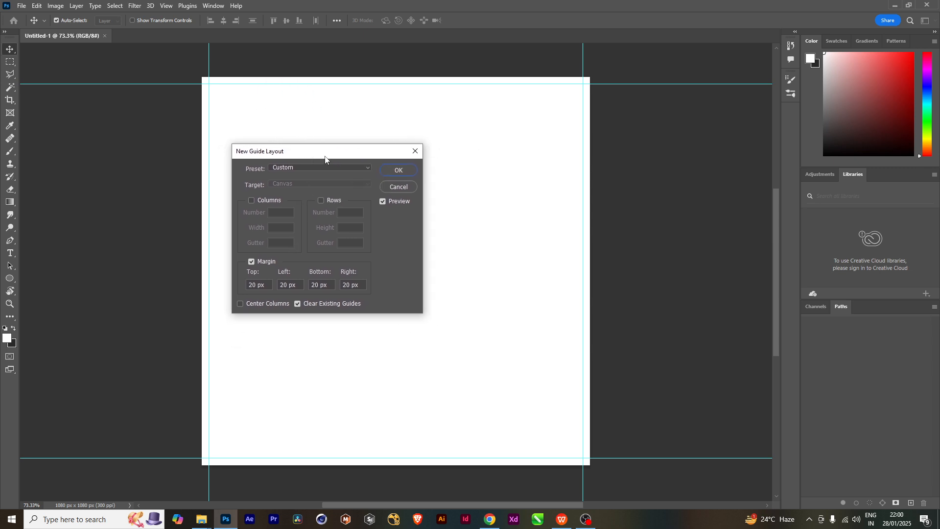
click(400, 170)
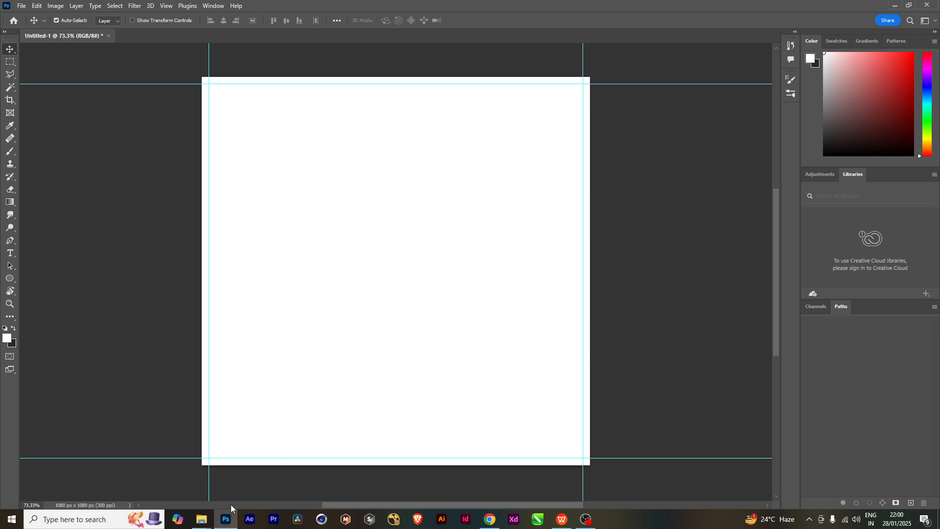
- Place the JBL headphones image from the Downloads folder onto the canvas at its fitted size
mouse_move(202, 525)
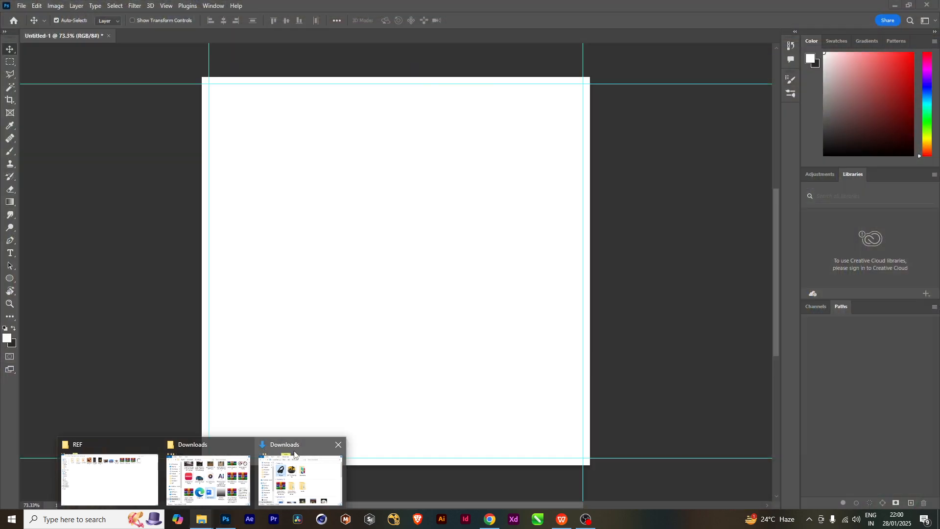
click(304, 451)
drag(423, 163, 234, 288)
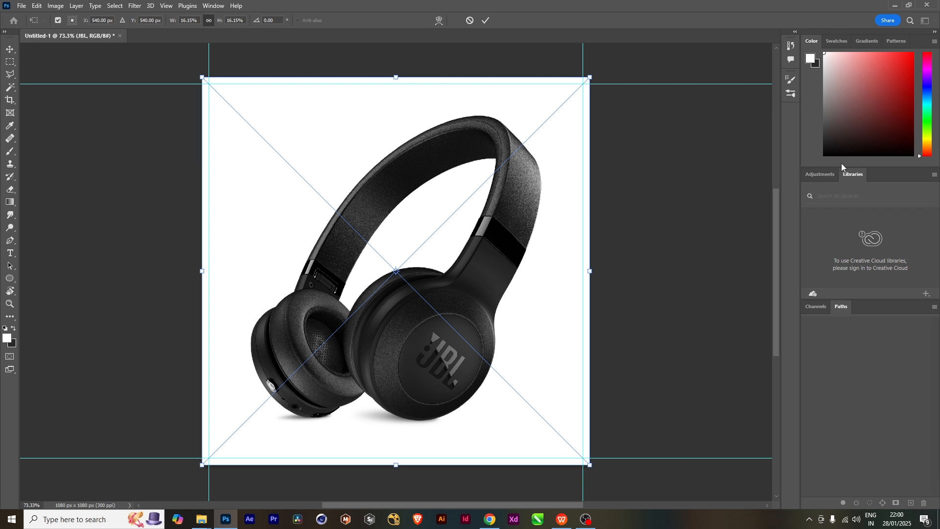
key(Return)
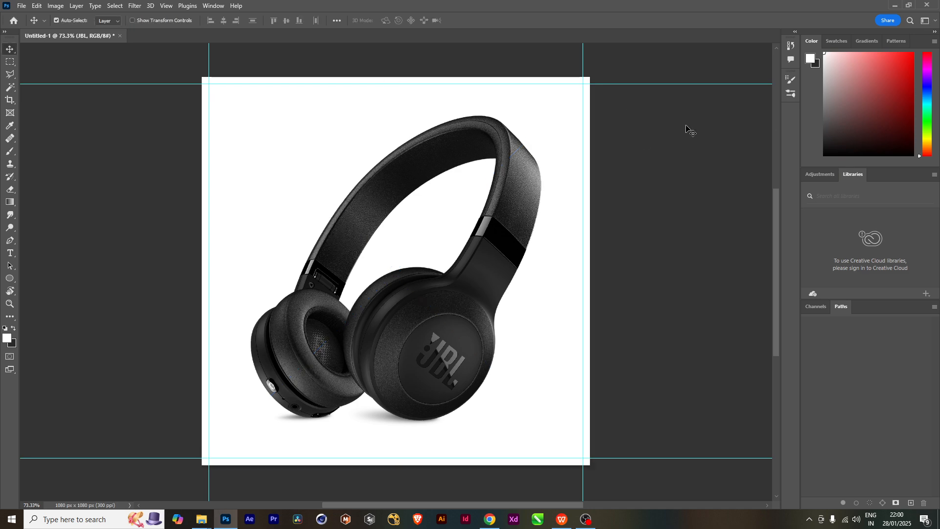
- Show the document's layers beside the canvas and rasterize the JBL layer
click(215, 6)
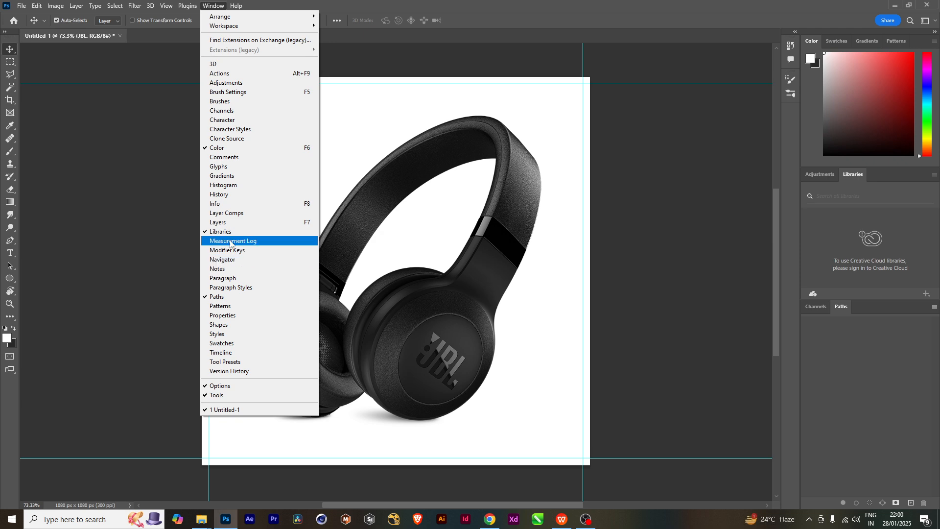
click(218, 222)
drag(548, 107, 682, 81)
right_click(689, 160)
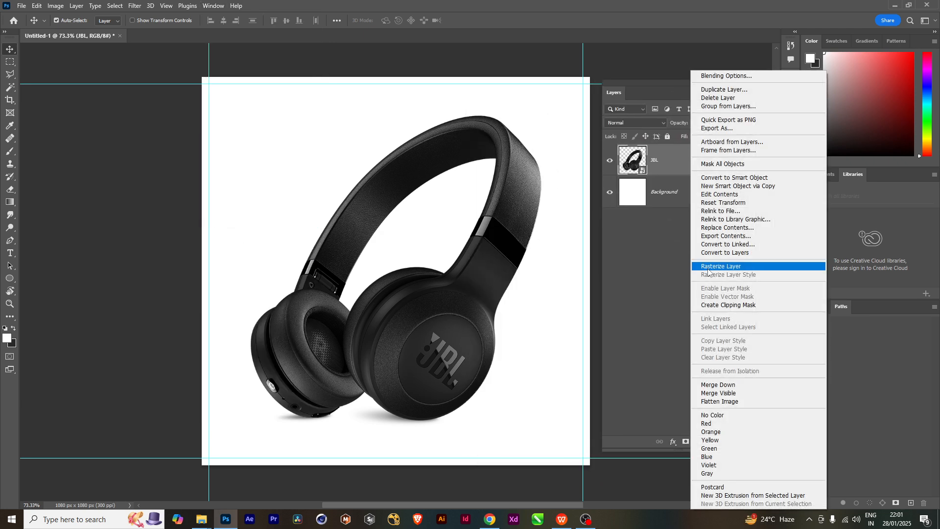
click(708, 267)
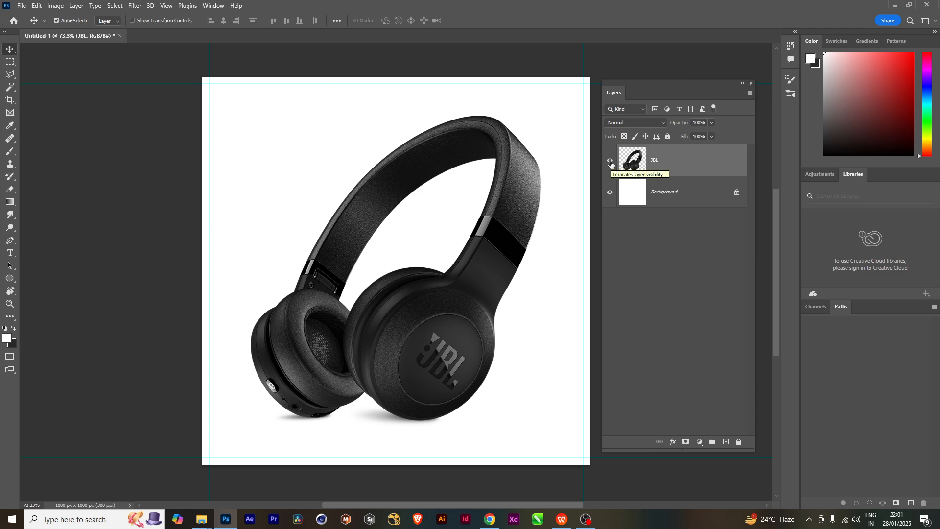
- Add a new empty layer above the JBL layer
scroll(333, 372, up, 1)
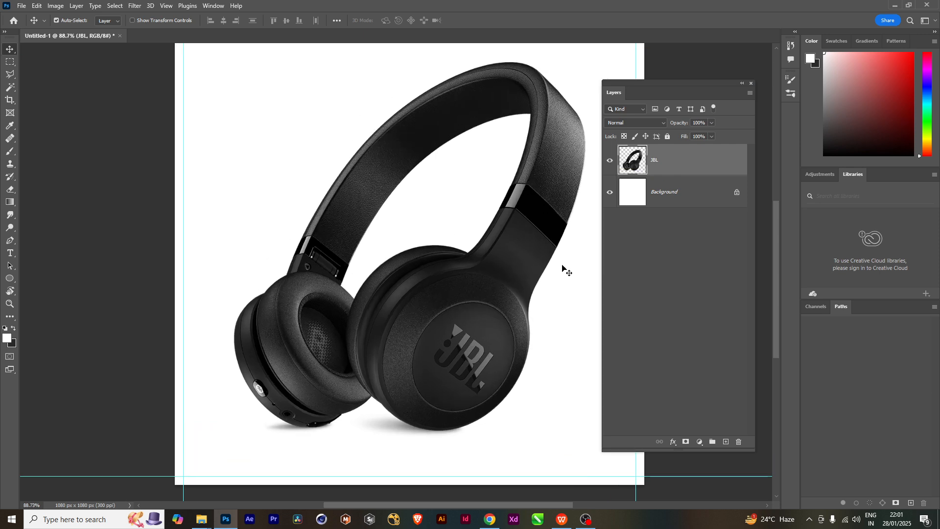
scroll(472, 373, down, 1)
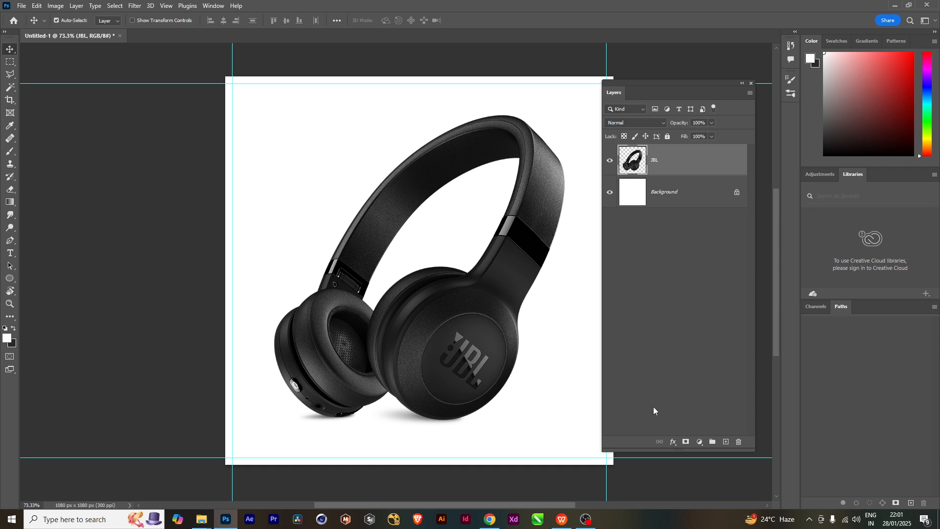
click(726, 443)
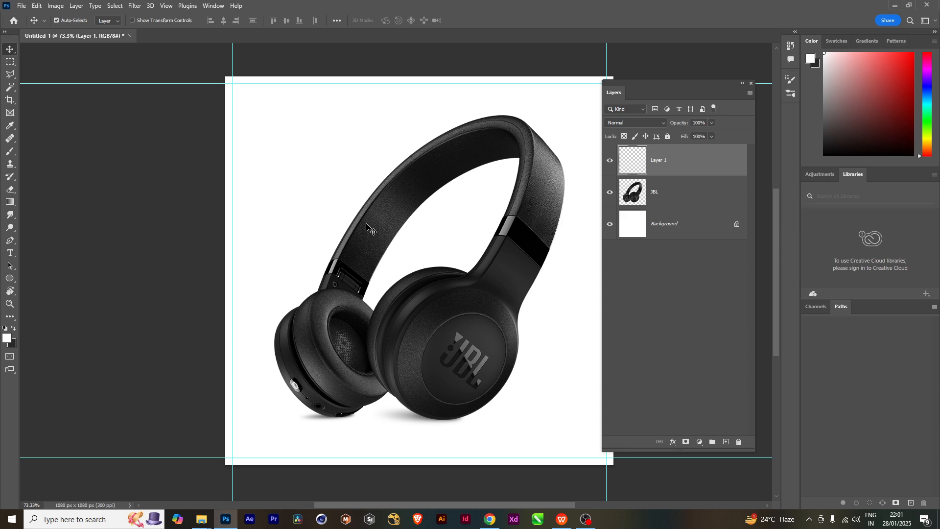
- Examine the headphones' dark tones and surface details up close and at full view
scroll(484, 276, up, 2)
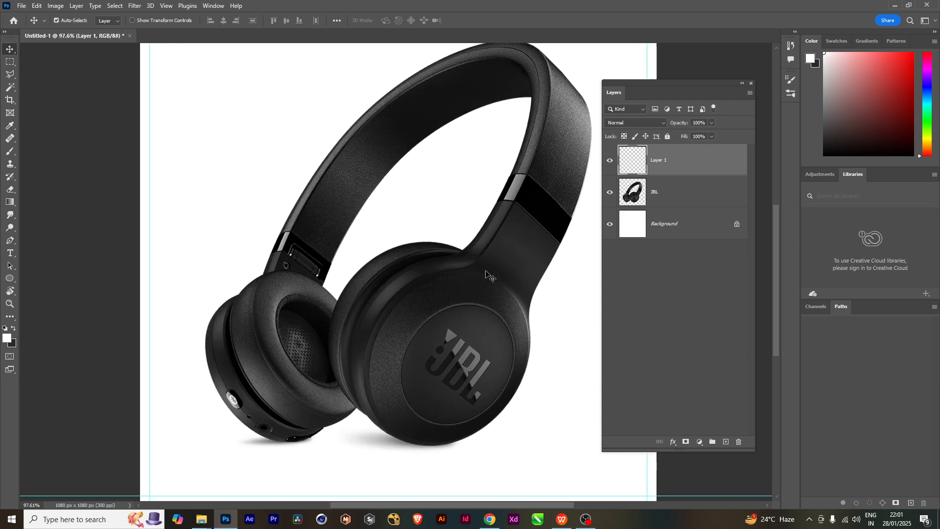
scroll(491, 300, up, 1)
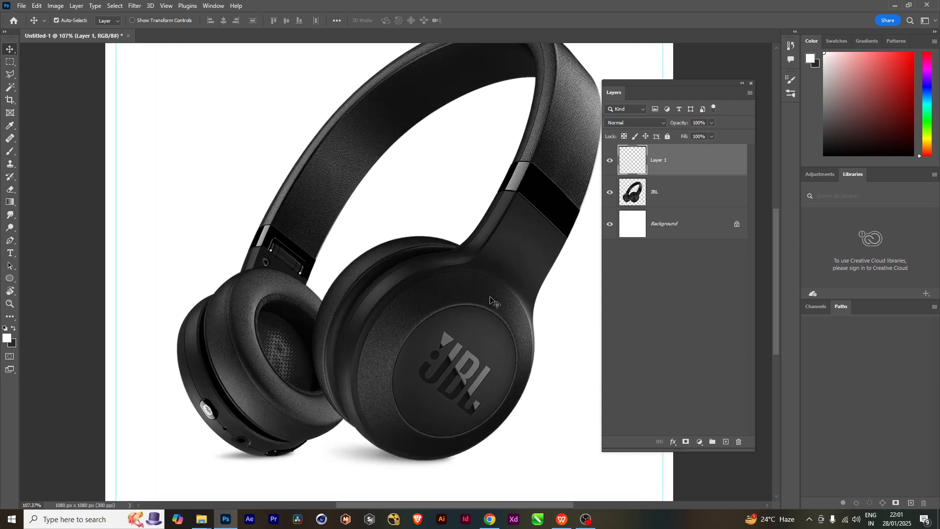
scroll(491, 299, up, 7)
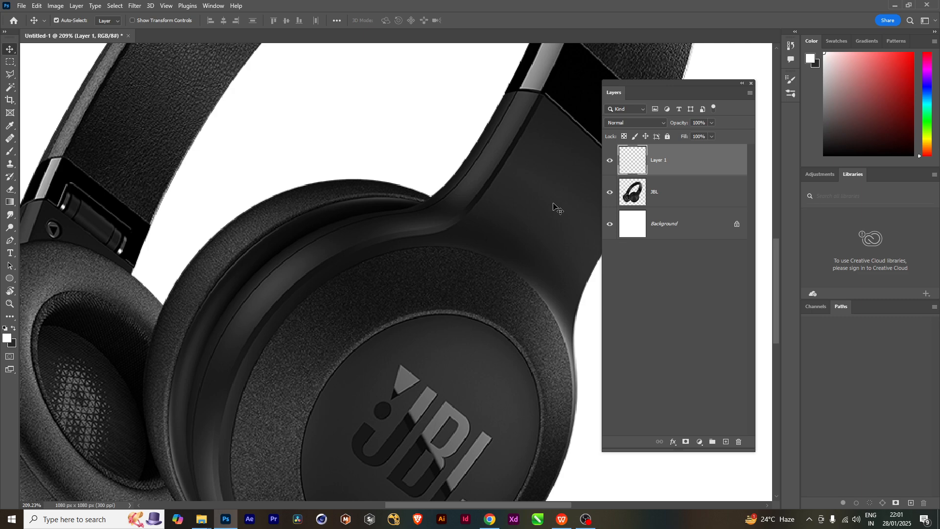
scroll(367, 343, down, 9)
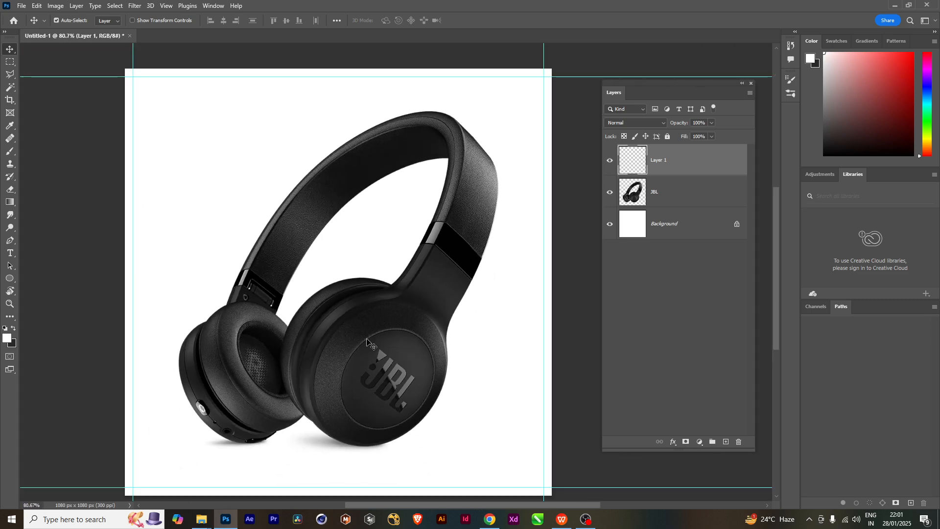
scroll(368, 343, down, 3)
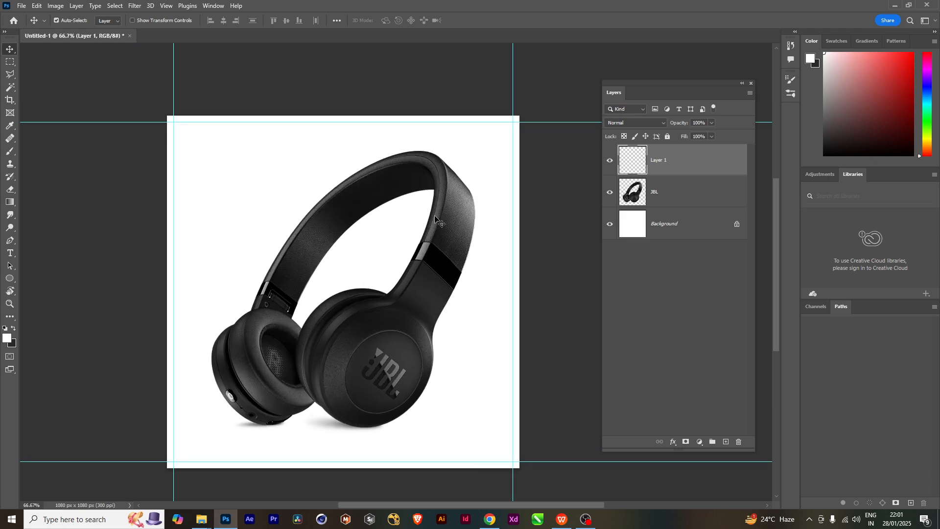
scroll(412, 269, up, 4)
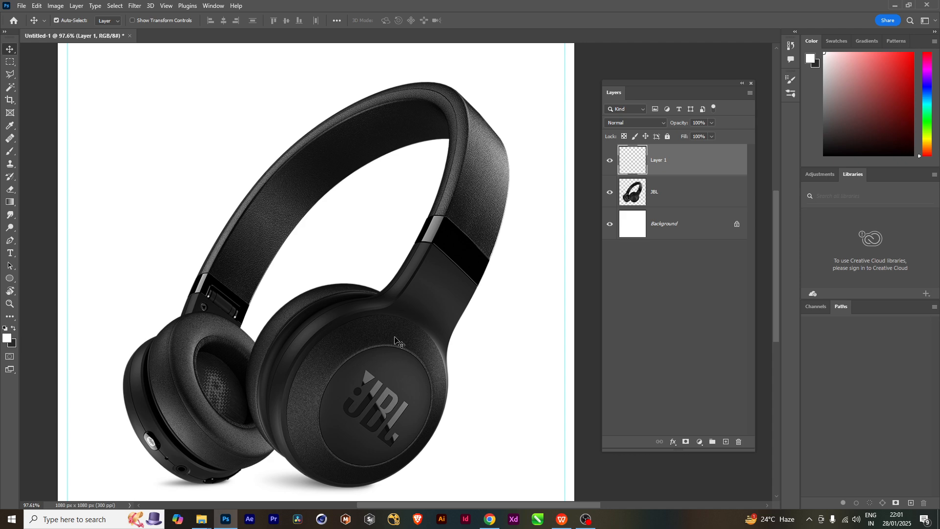
scroll(395, 341, down, 2)
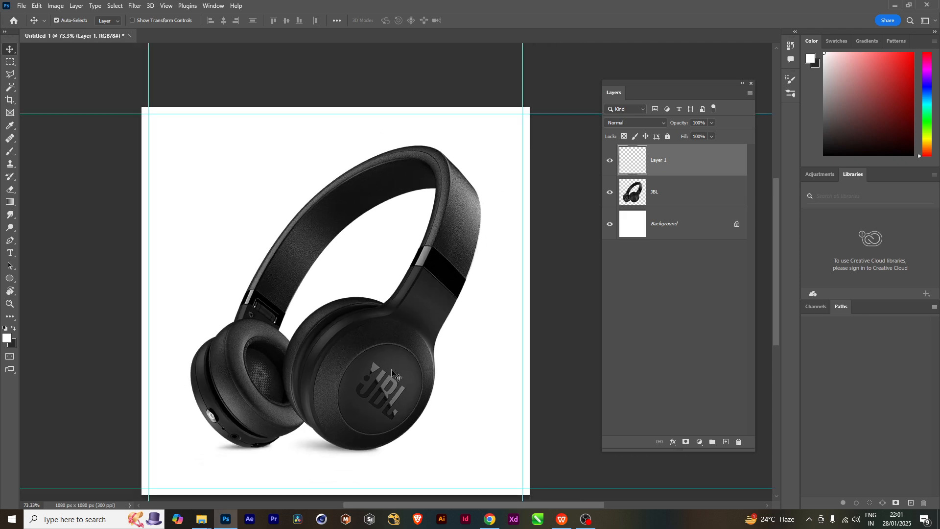
scroll(414, 335, up, 1)
scroll(414, 336, down, 1)
scroll(414, 336, up, 1)
scroll(483, 363, up, 1)
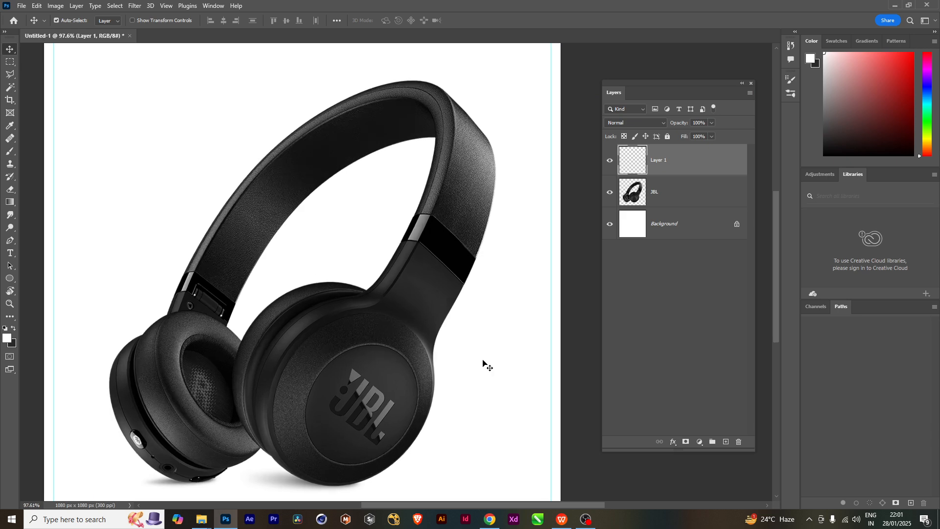
- Sample a near-black colour from the headphones' large ear cup and fill the new empty layer with it
key(i)
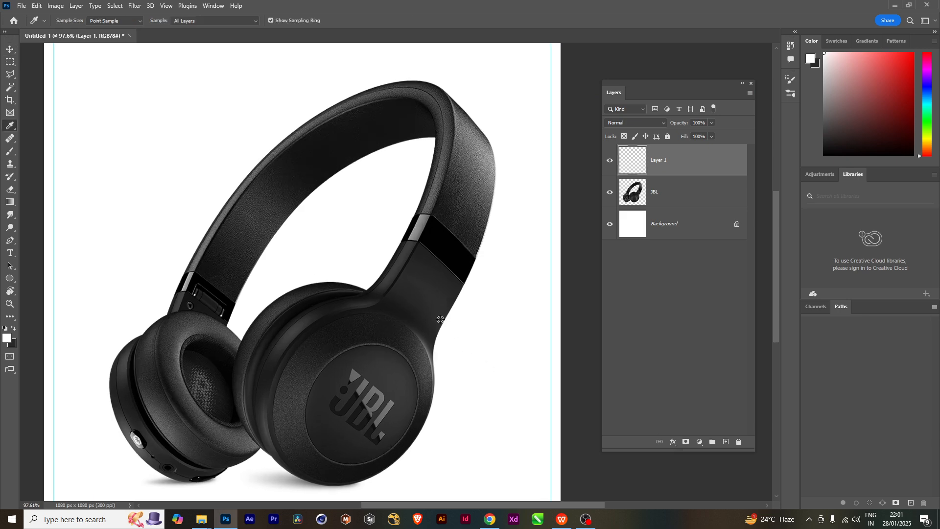
scroll(383, 304, up, 1)
click(383, 303)
scroll(416, 318, down, 2)
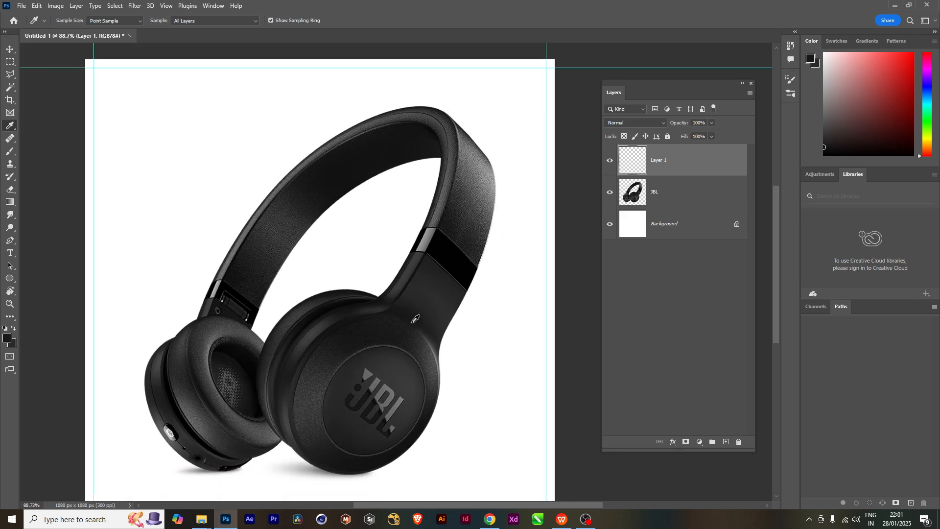
scroll(416, 318, down, 1)
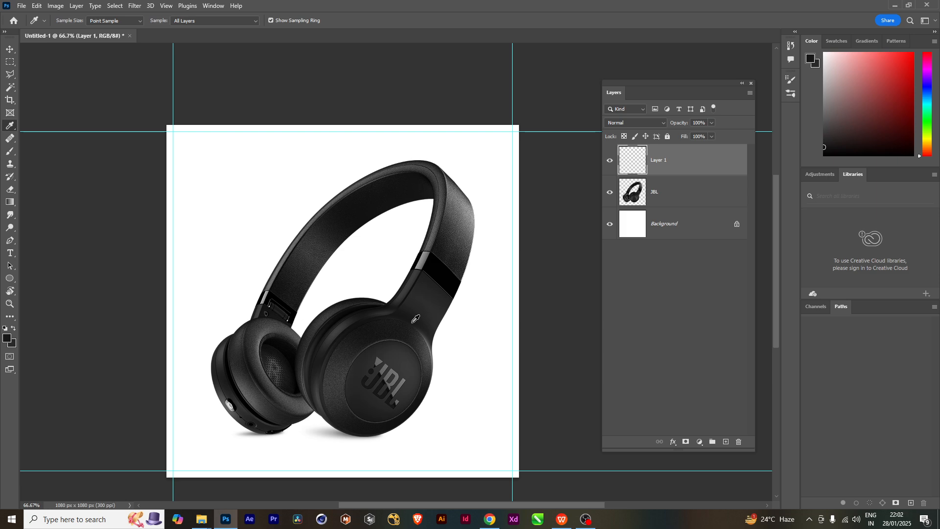
key(alt+BackSpace)
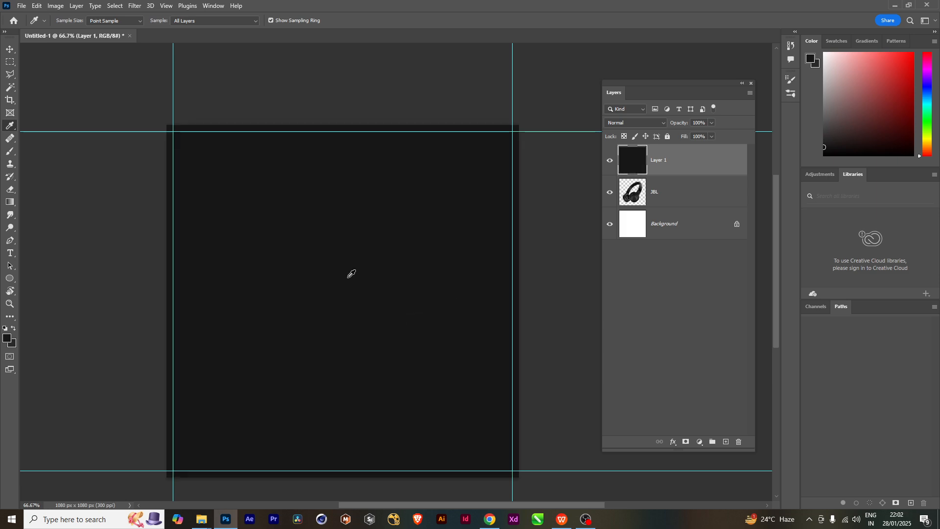
- Move the dark filled layer beneath the JBL layer and hide the JBL layer
drag(692, 159, 689, 223)
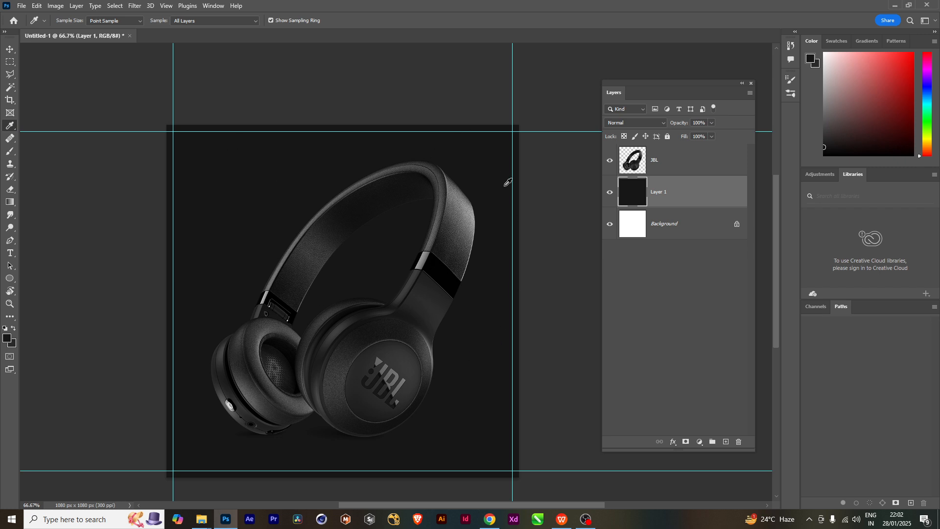
click(611, 160)
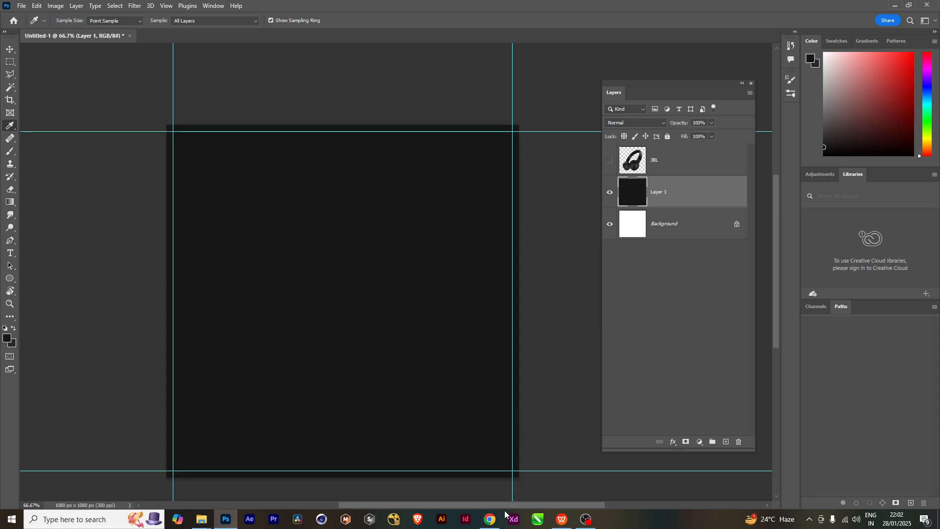
- Switch to Chrome and search PNGWing for "torn paper" images
click(493, 495)
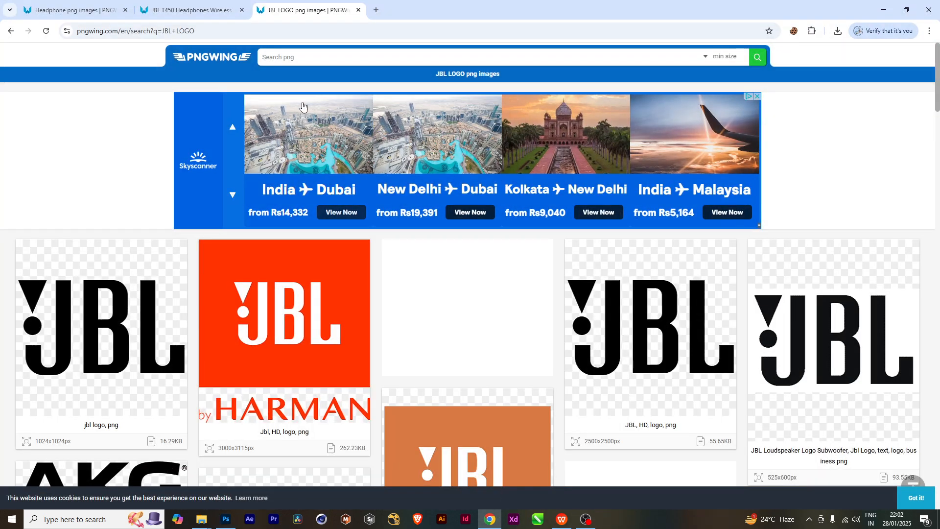
click(269, 59)
text(t)
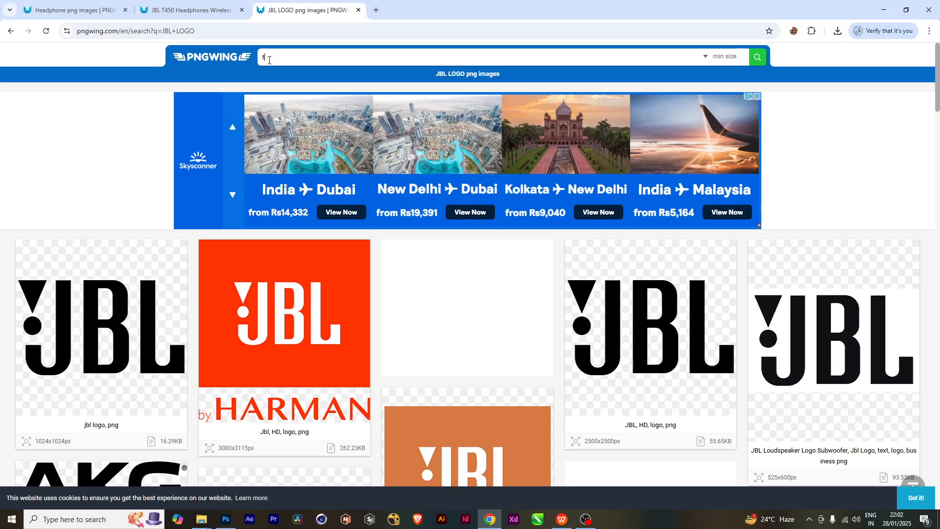
text(orn paper)
key(Return)
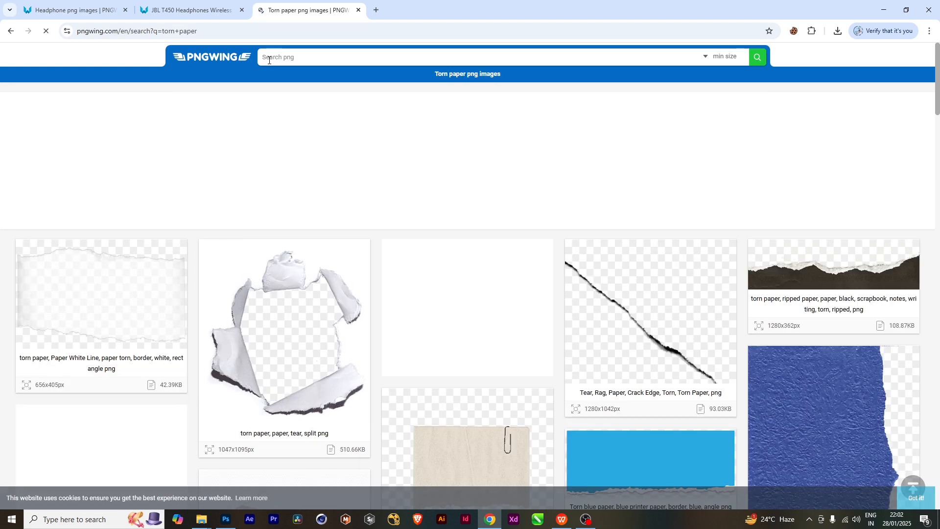
- Browse the torn paper search results for a suitable paper image for the poster
scroll(291, 306, down, 6)
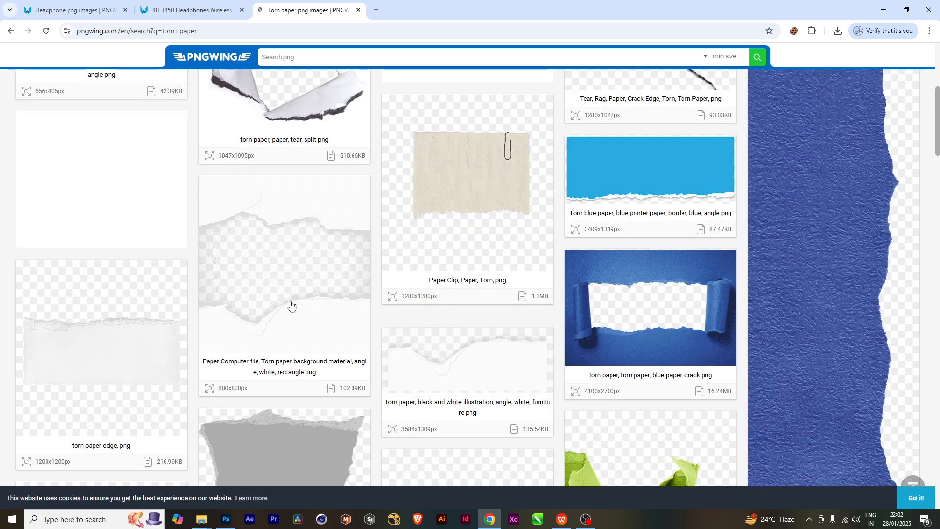
scroll(291, 306, down, 10)
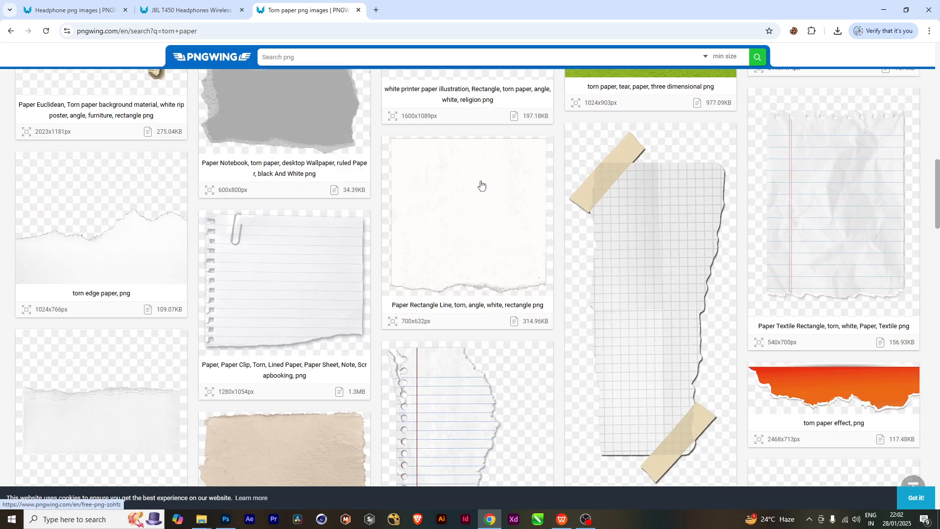
scroll(510, 346, down, 4)
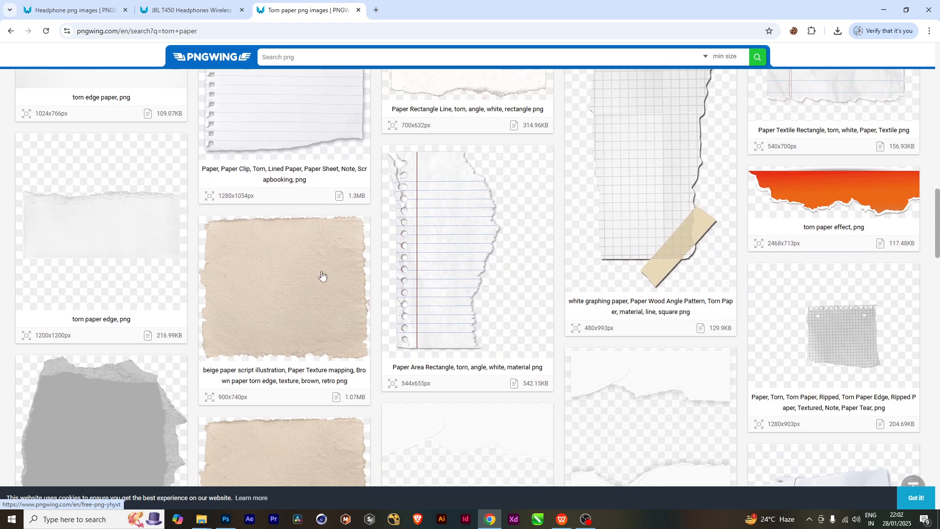
scroll(322, 276, down, 4)
scroll(333, 291, down, 2)
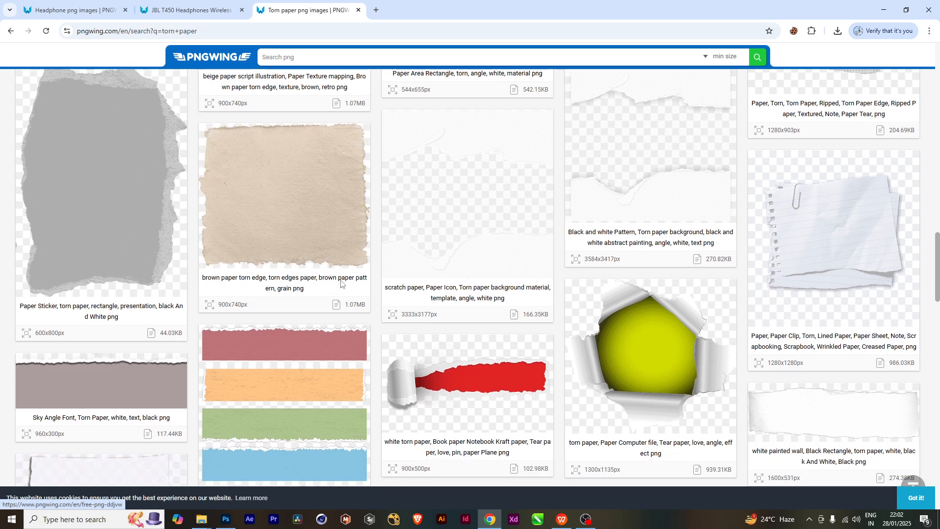
scroll(343, 283, down, 10)
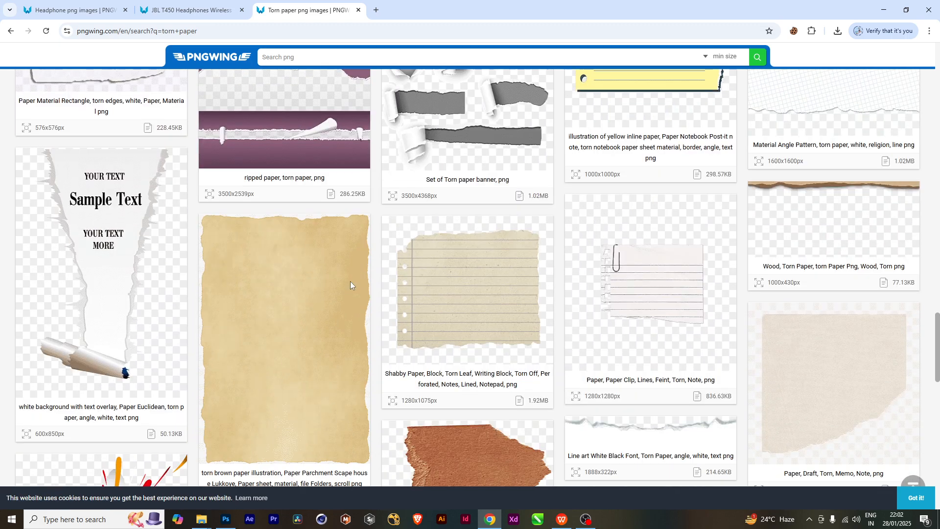
scroll(351, 284, down, 2)
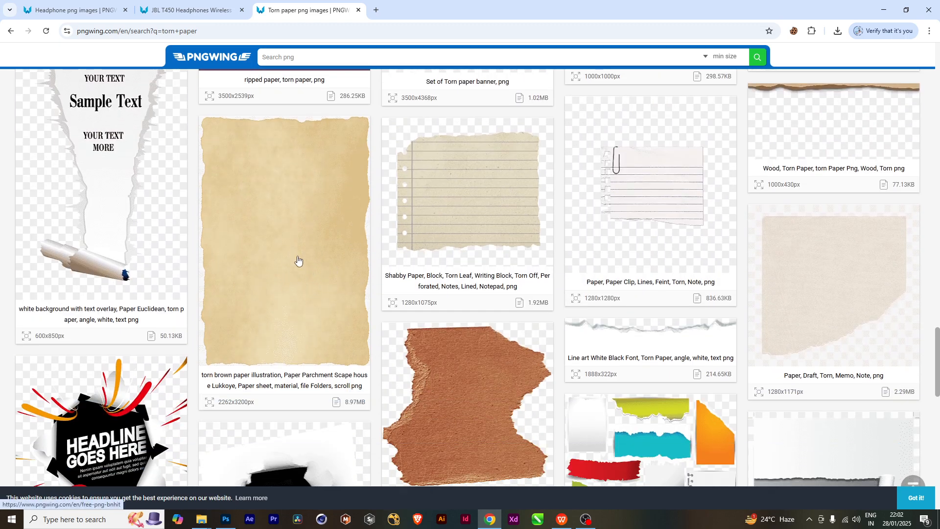
scroll(298, 260, down, 9)
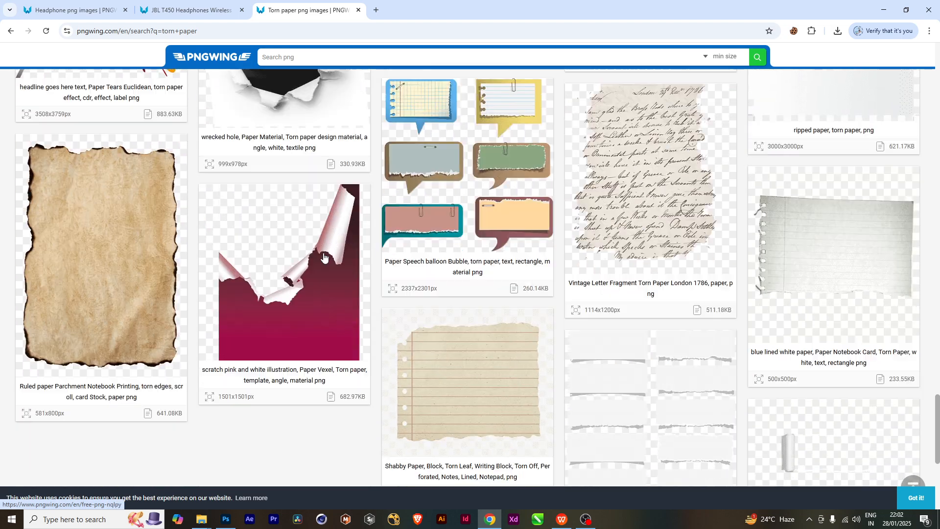
scroll(324, 257, down, 5)
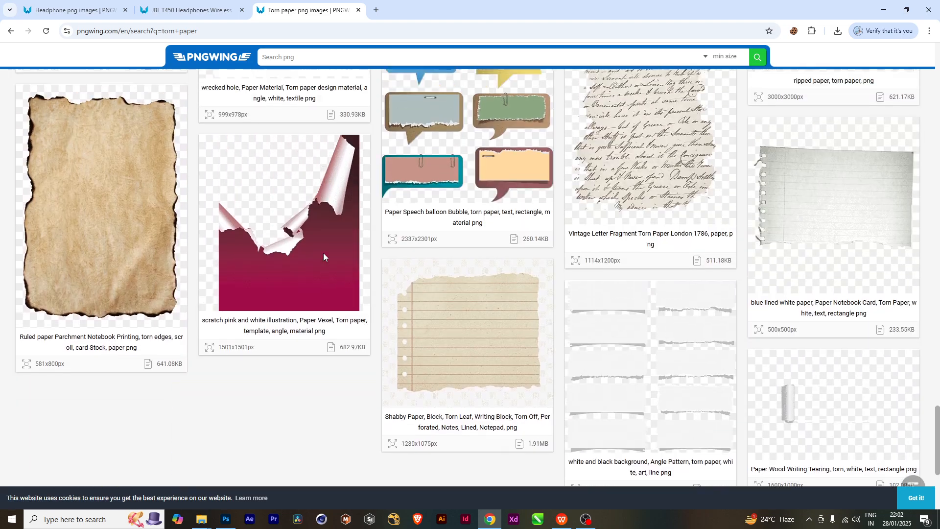
- Search PNGWing for "old rust paper"
scroll(323, 257, up, 2)
click(277, 59)
text(old rust pap)
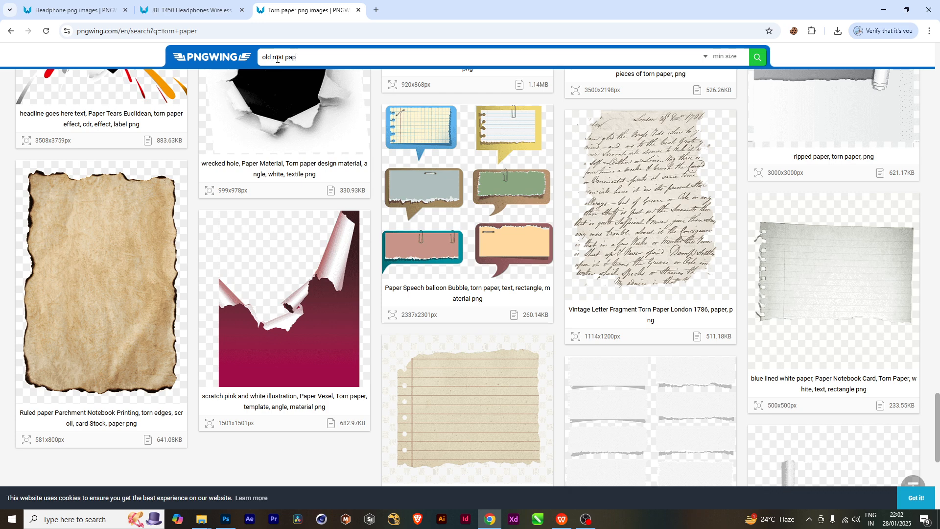
text(er)
key(Return)
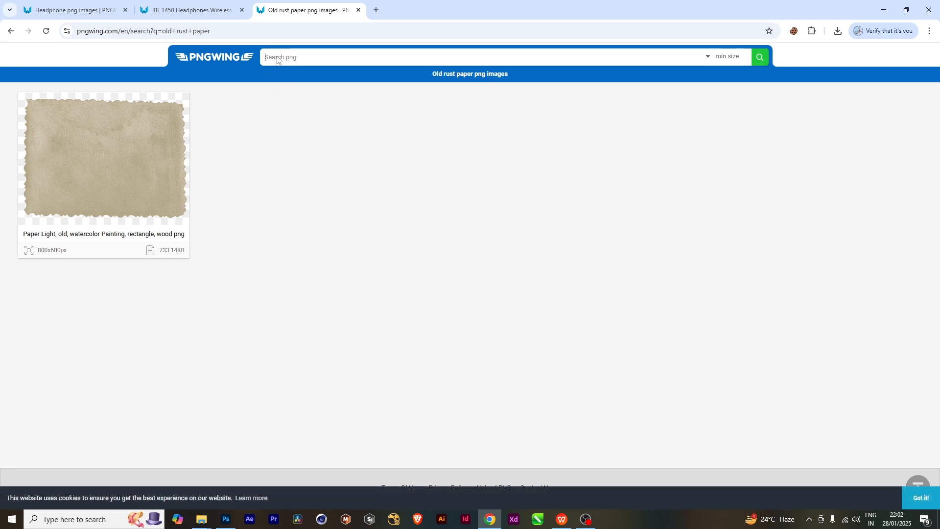
- Dismiss the advertisement page and pop-up, and search PNGWing for "old paper" from the headphone results page
key(space)
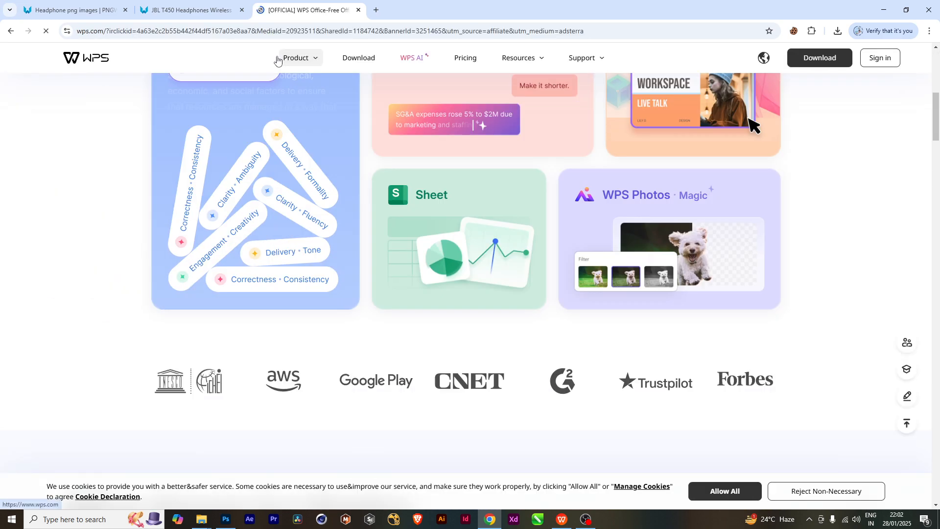
scroll(278, 60, up, 4)
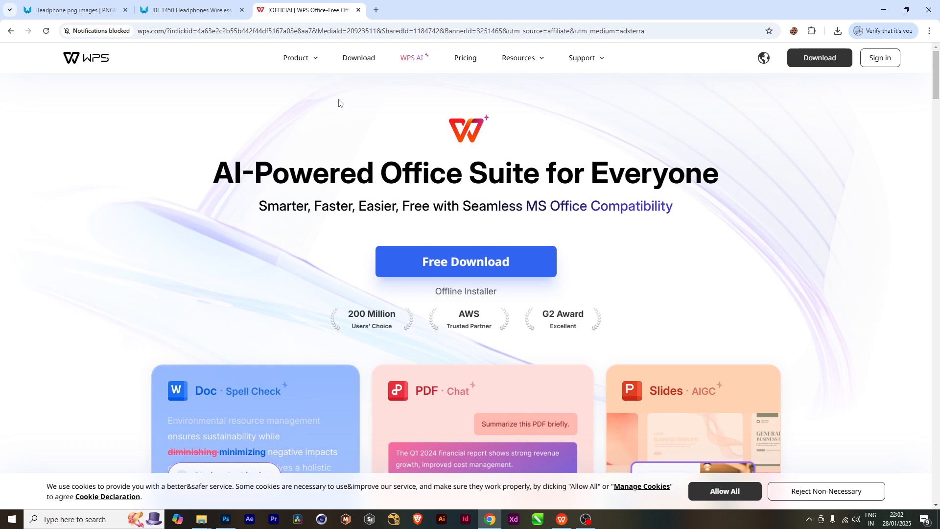
click(358, 10)
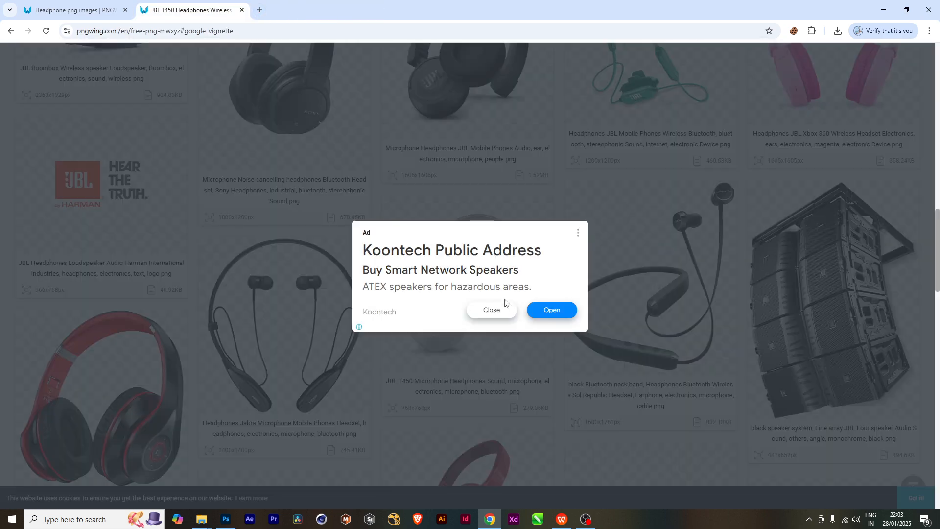
click(492, 309)
scroll(344, 248, up, 6)
click(116, 10)
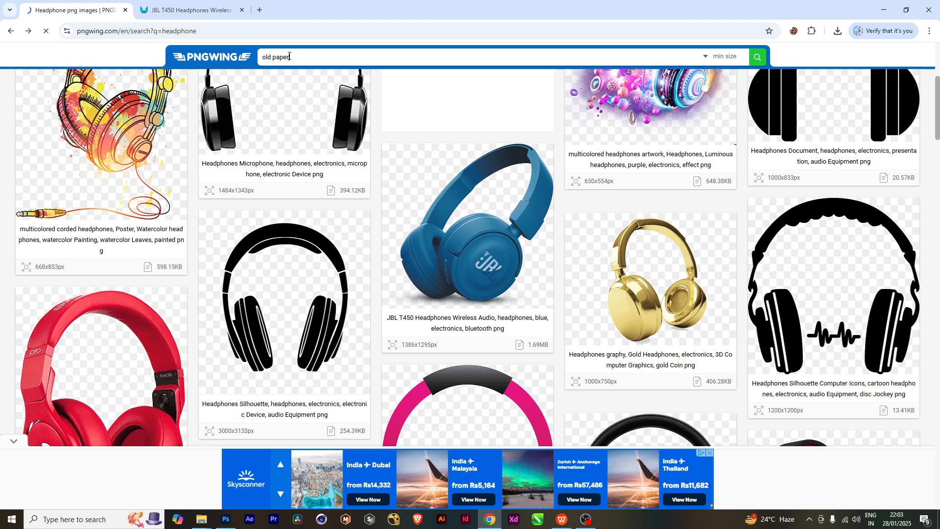
- Browse the old paper results and open the white "old paper, paper crease" image
scroll(421, 344, down, 5)
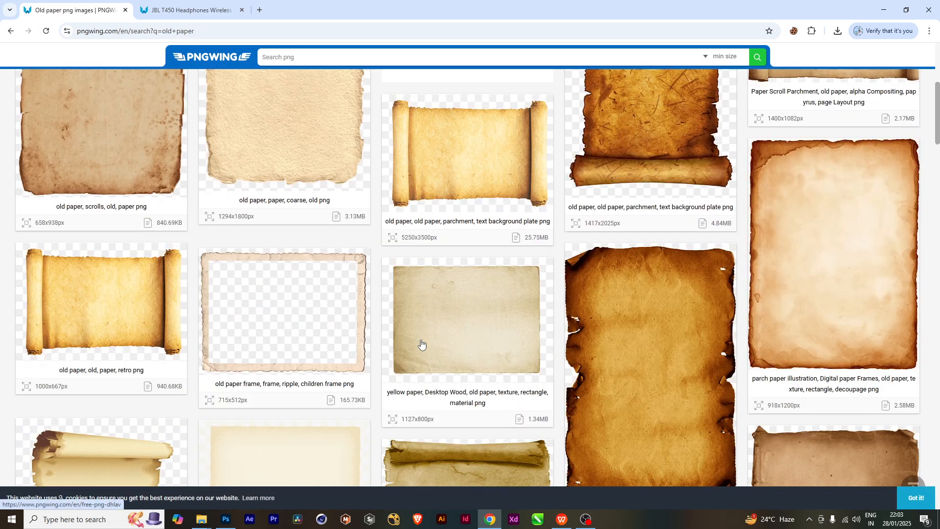
scroll(421, 345, down, 10)
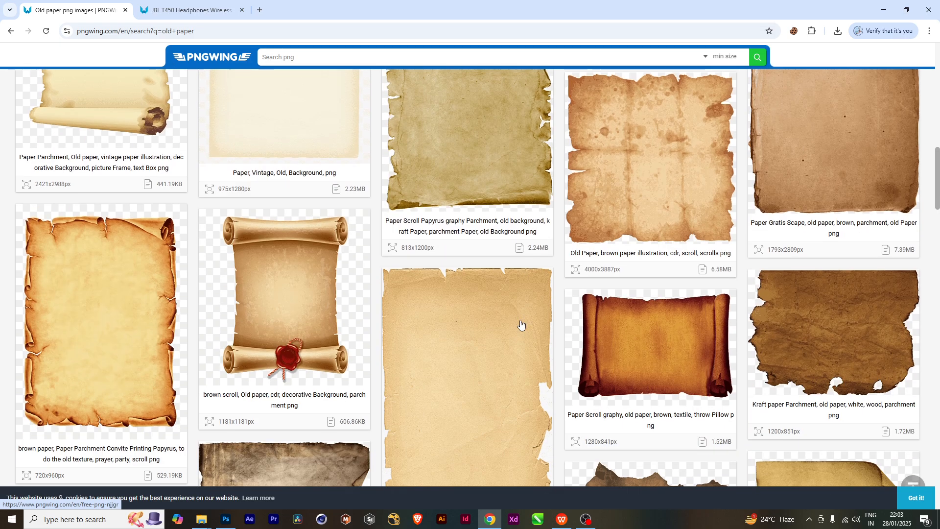
scroll(521, 325, down, 7)
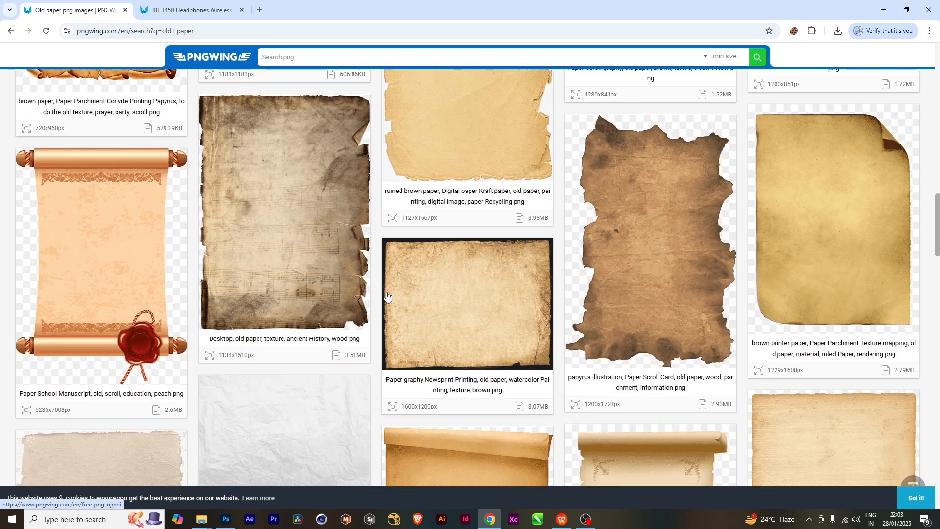
scroll(387, 296, down, 6)
scroll(389, 296, up, 1)
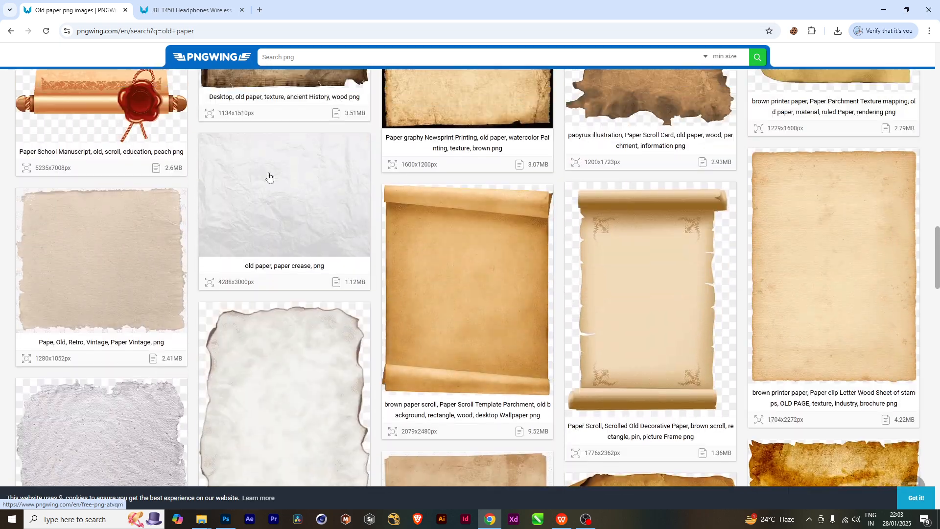
click(295, 189)
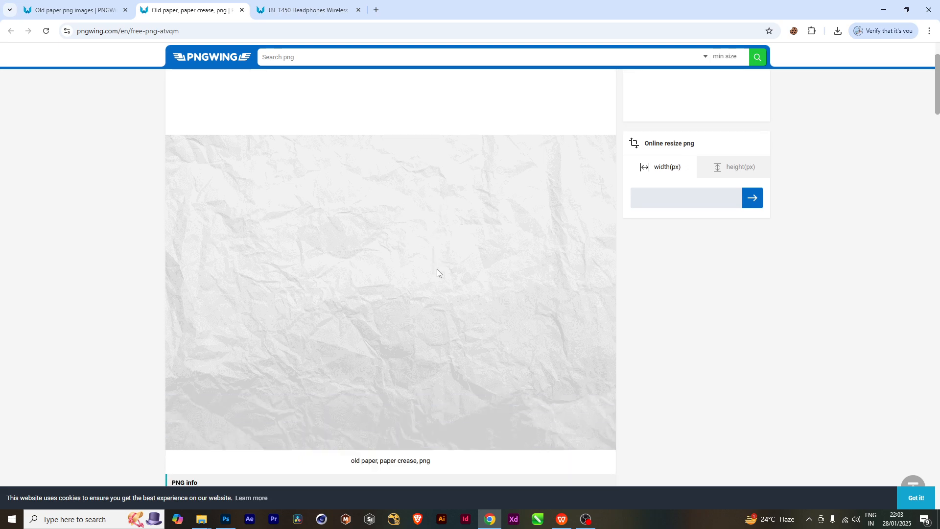
- Open the related "Paper Printing, Creased white paper" image with the transparent background and download its PNG
scroll(360, 287, down, 5)
scroll(360, 288, down, 8)
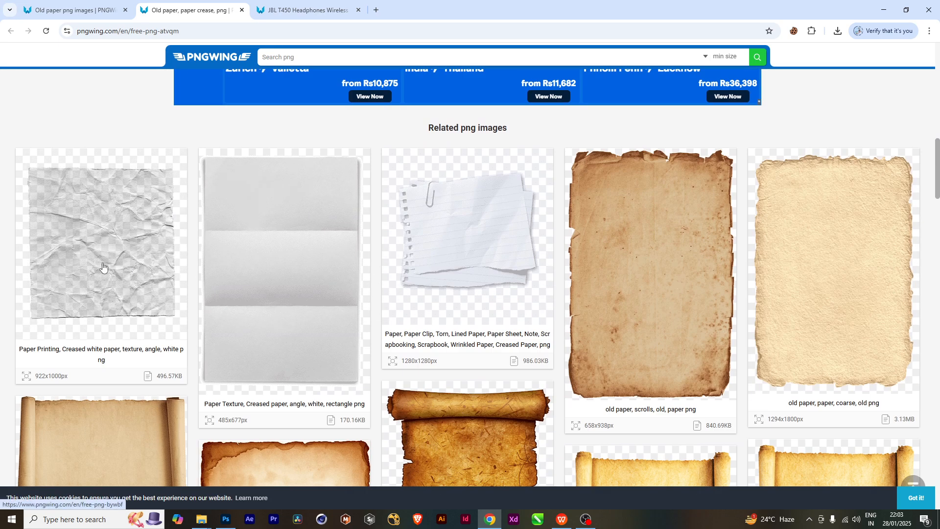
click(122, 256)
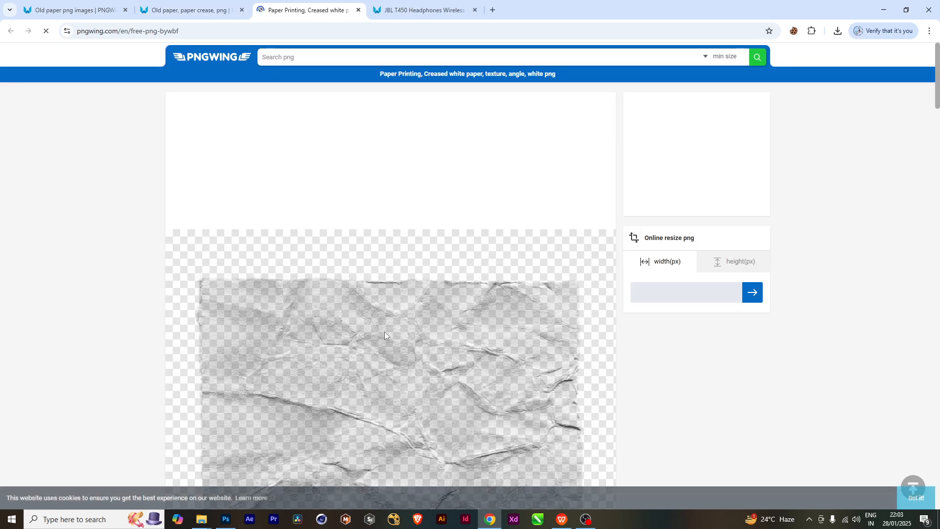
scroll(385, 334, down, 13)
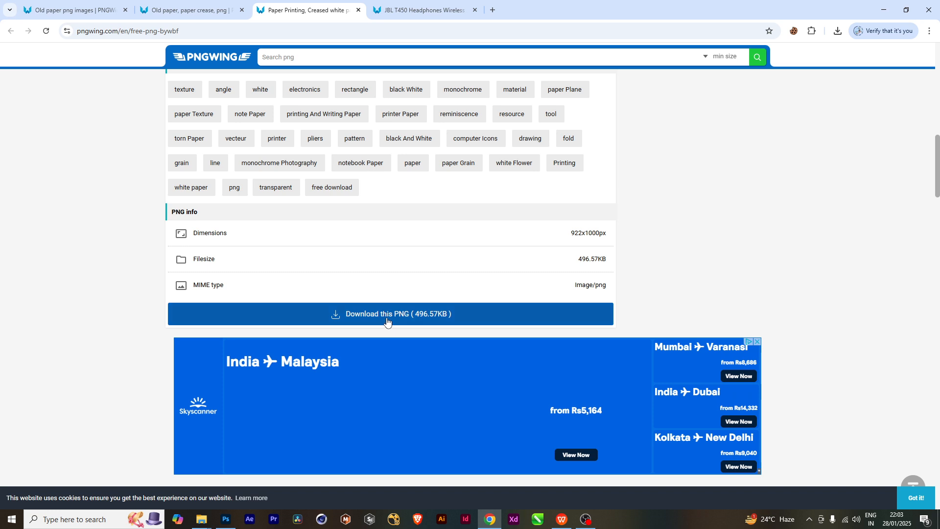
click(469, 321)
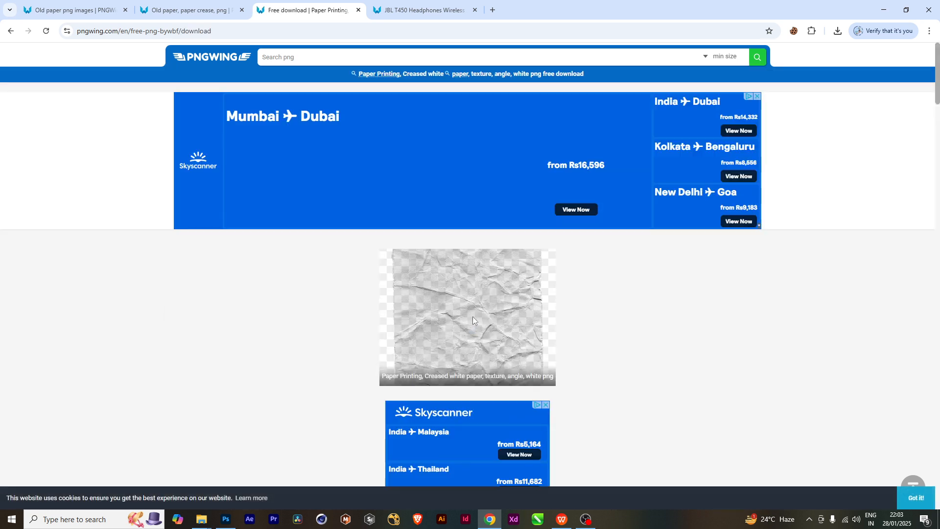
- Switch to Photoshop, place the downloaded creased paper above the dark layer and enlarge it to cover the whole canvas
drag(749, 55, 380, 334)
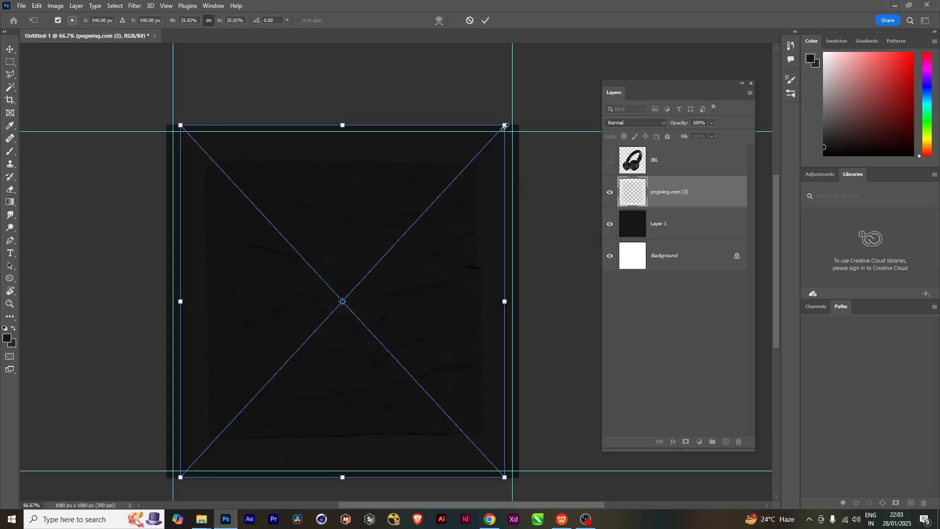
drag(504, 127, 563, 105)
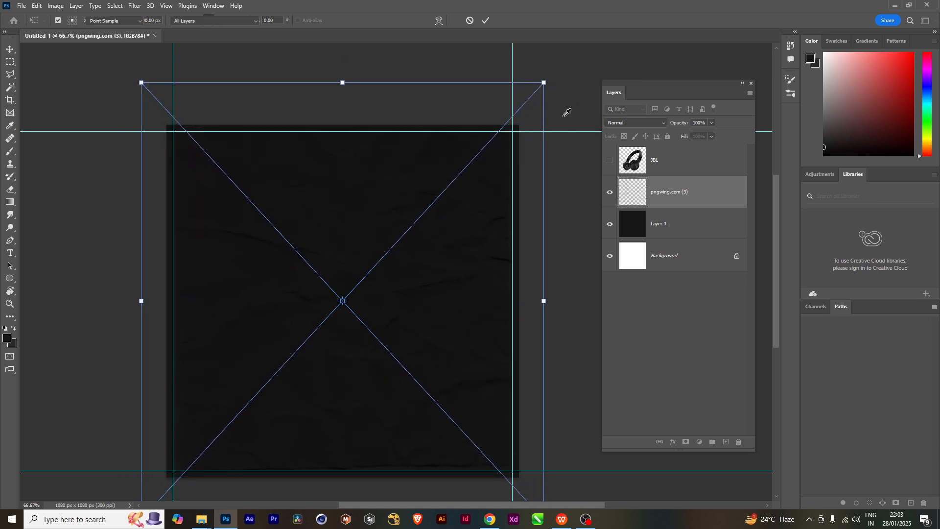
key(Return)
- Rasterize the placed creased paper layer and rename it "Texture"
right_click(692, 203)
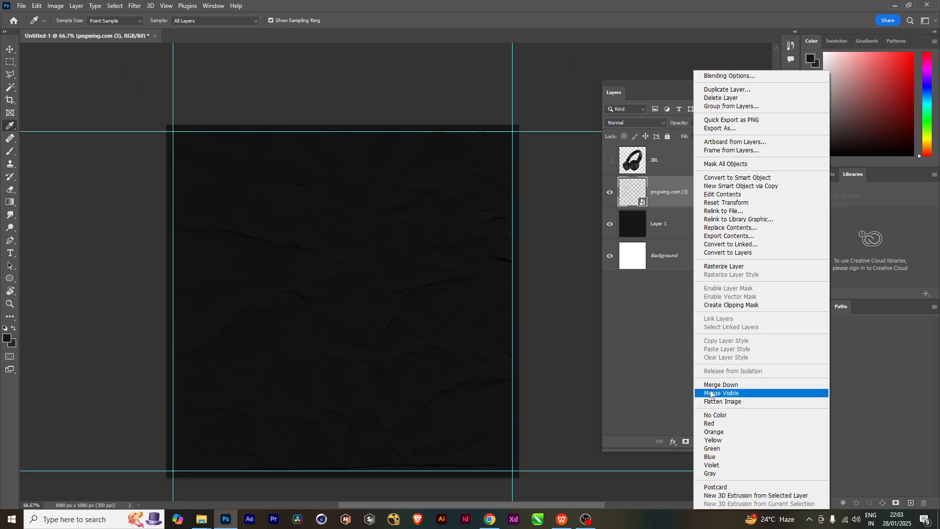
click(725, 266)
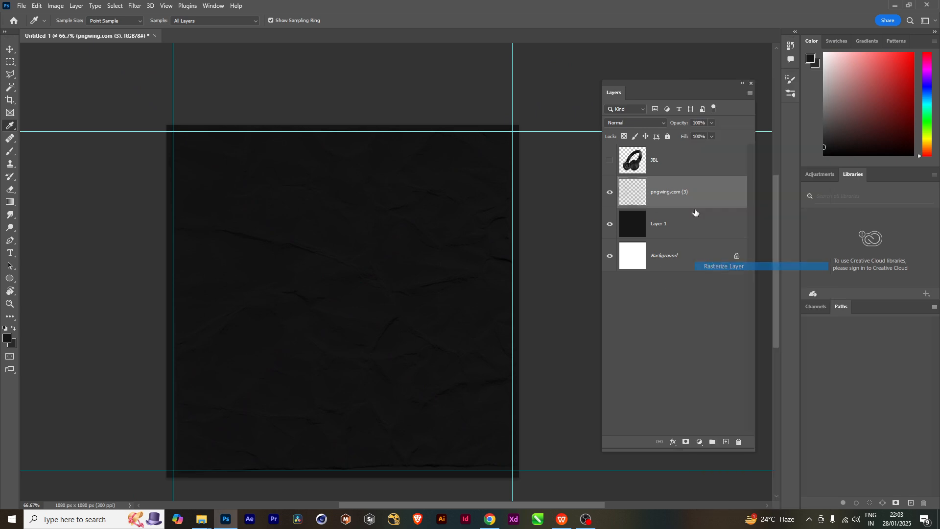
double_click(670, 192)
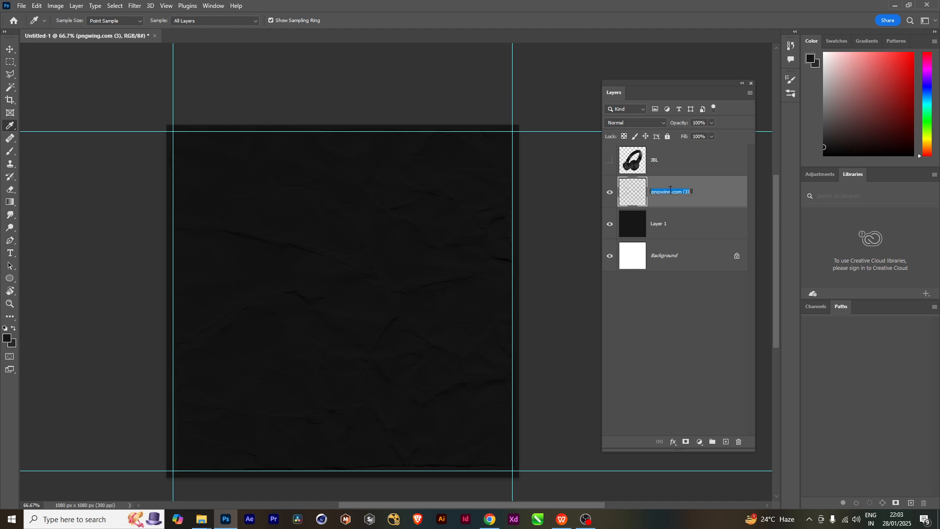
text(Texture)
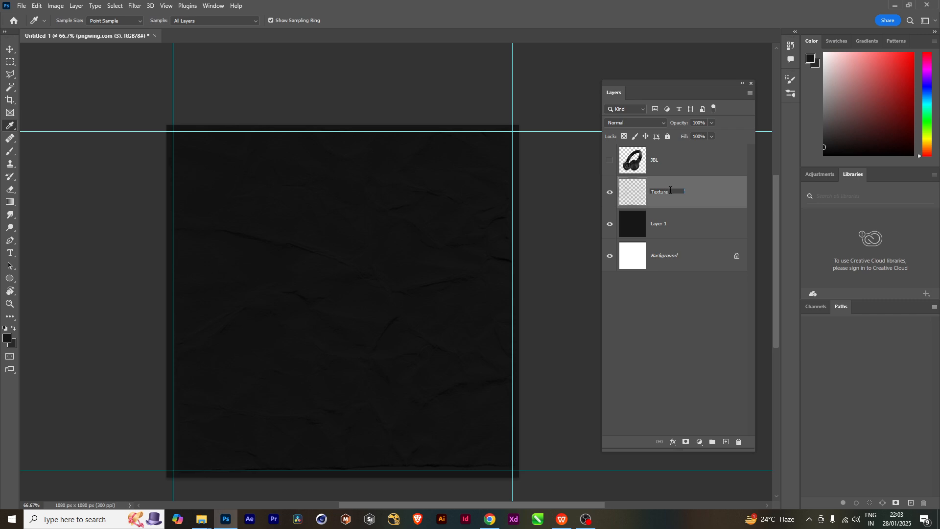
click(675, 308)
- Hide and show the Texture layer again to compare the dark background with and without the paper creases
click(667, 196)
click(677, 224)
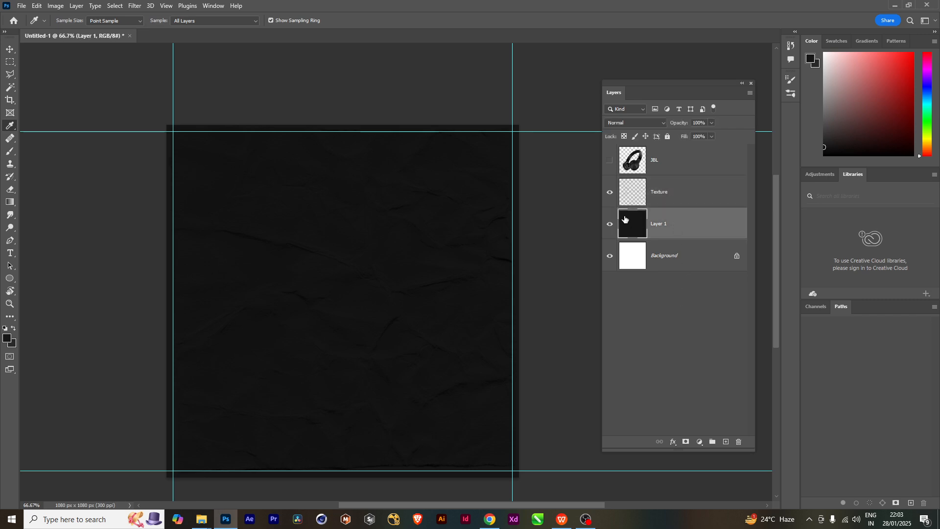
click(609, 193)
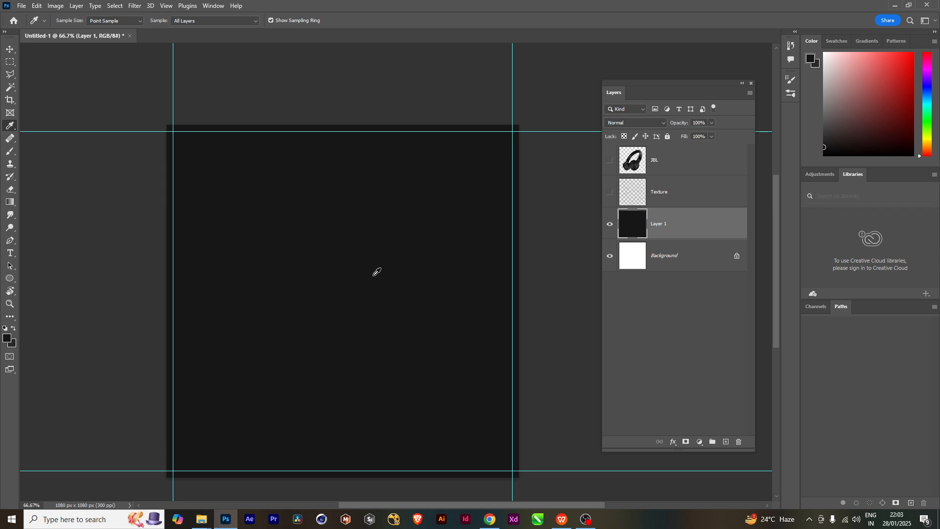
key(v)
click(626, 194)
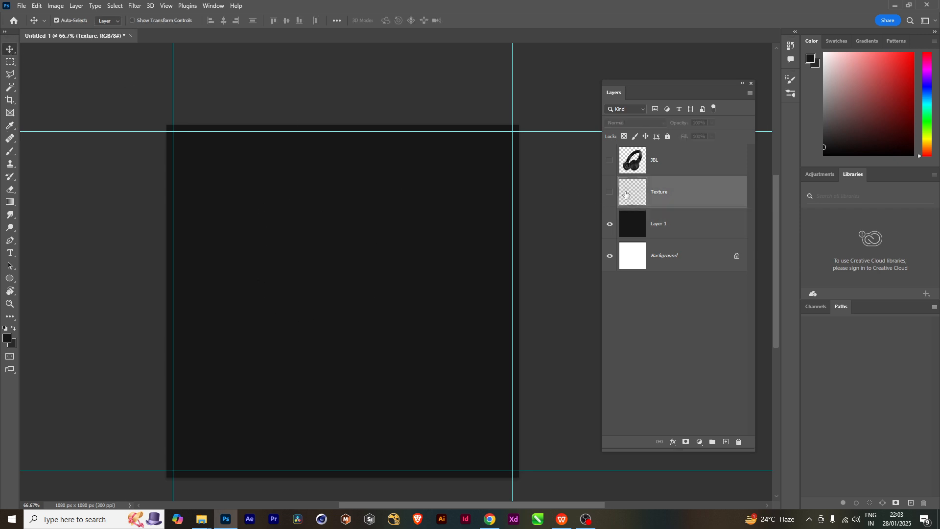
click(610, 193)
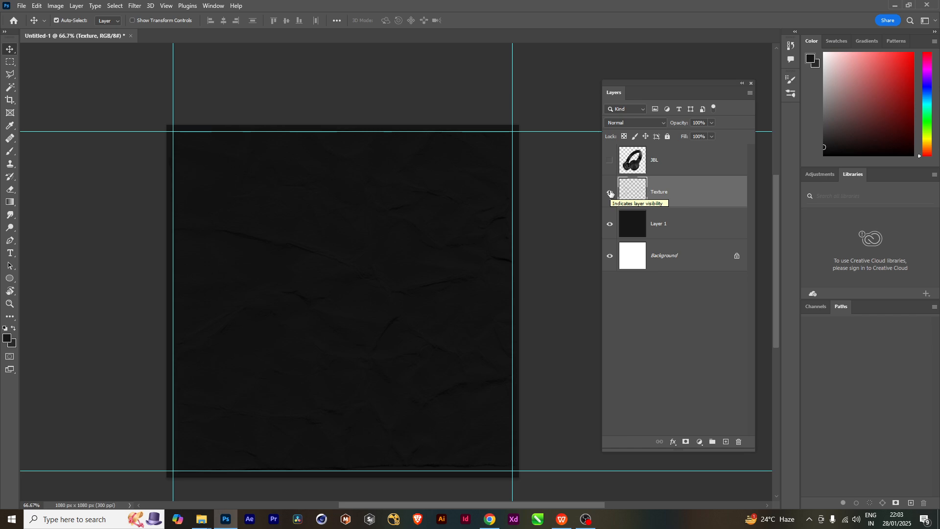
- Try lowering the Texture layer's opacity to about 36%, and show the JBL headphones layer
click(712, 123)
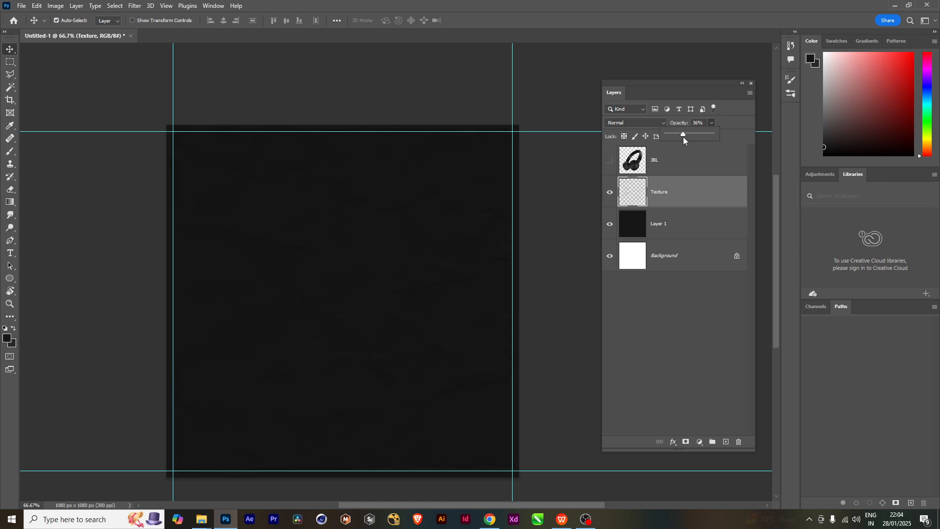
click(681, 123)
click(710, 306)
click(610, 161)
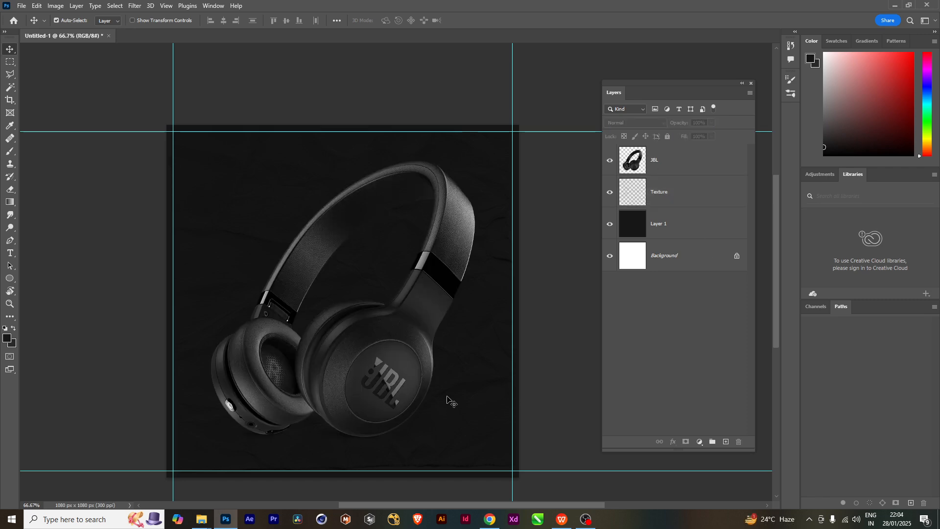
- Hide and show the Texture layer to compare the background behind the headphones with and without the creases
scroll(286, 346, up, 3)
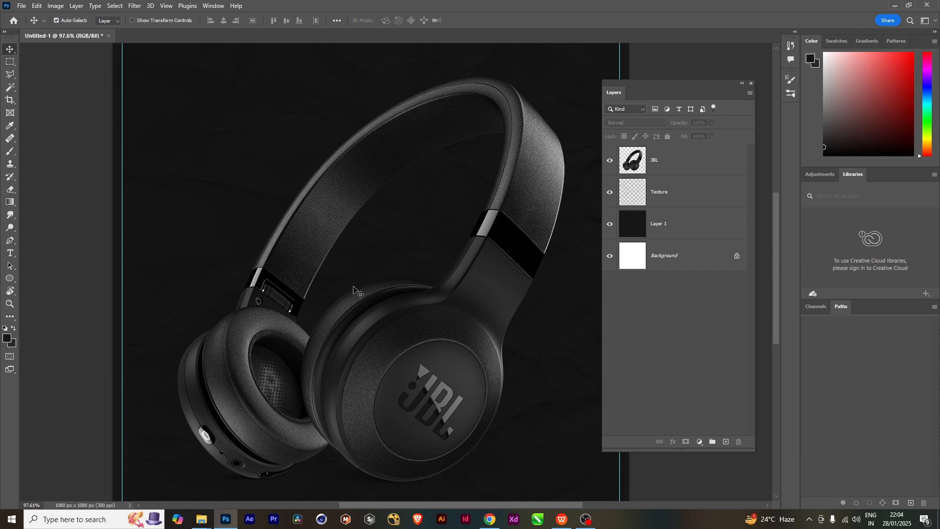
scroll(353, 289, down, 3)
scroll(301, 262, up, 2)
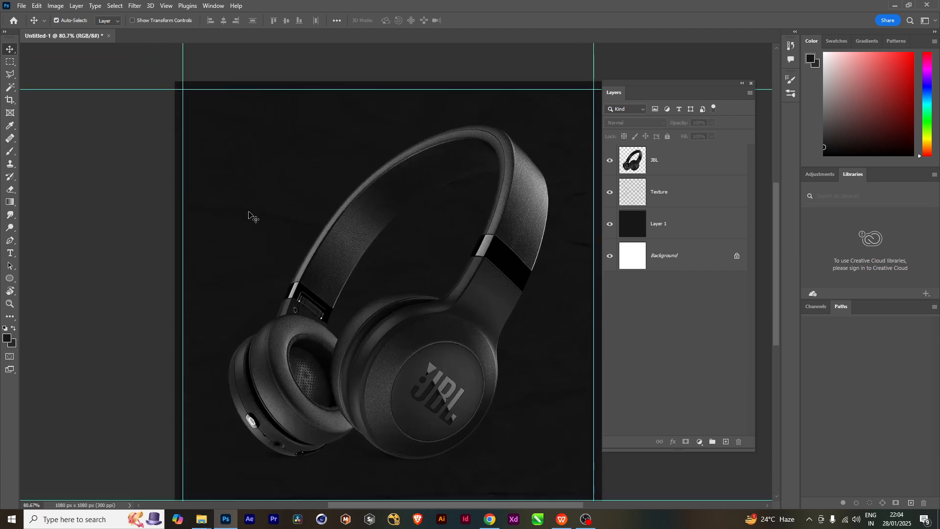
click(611, 193)
scroll(241, 211, up, 2)
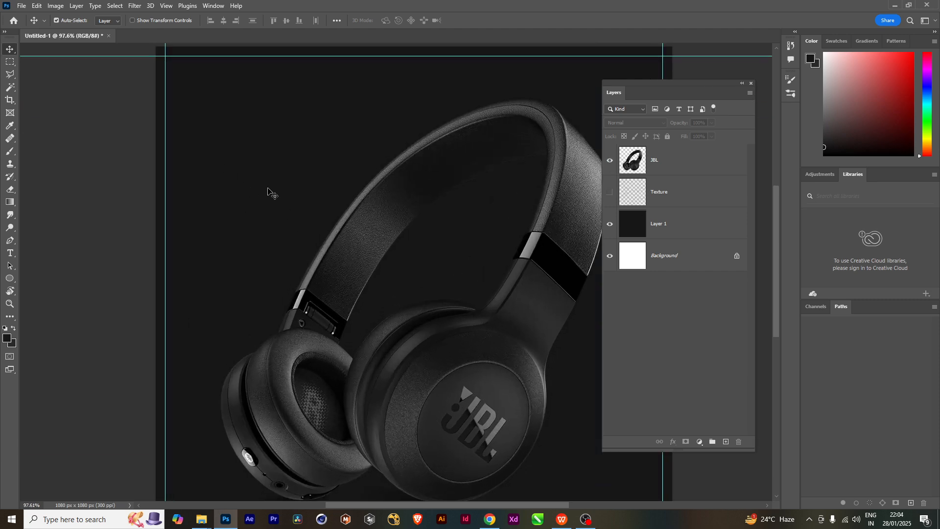
click(677, 196)
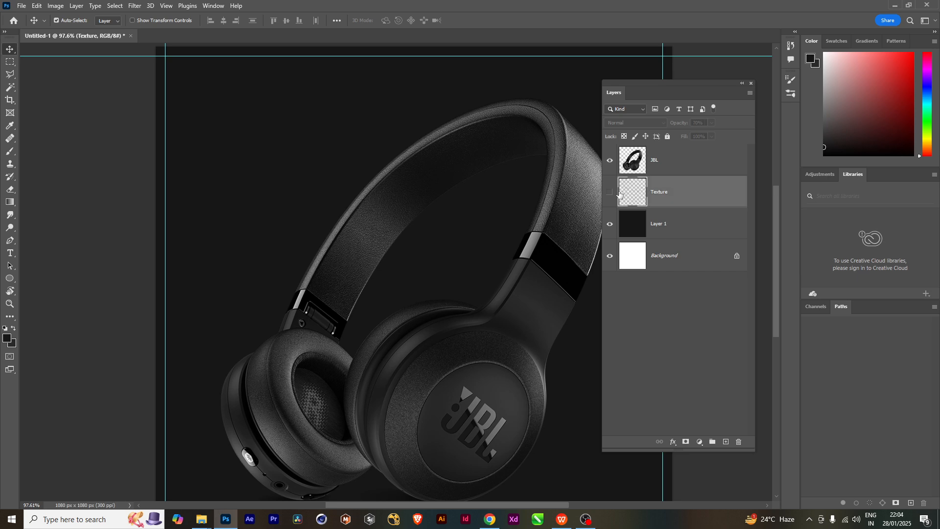
click(610, 193)
scroll(308, 372, down, 3)
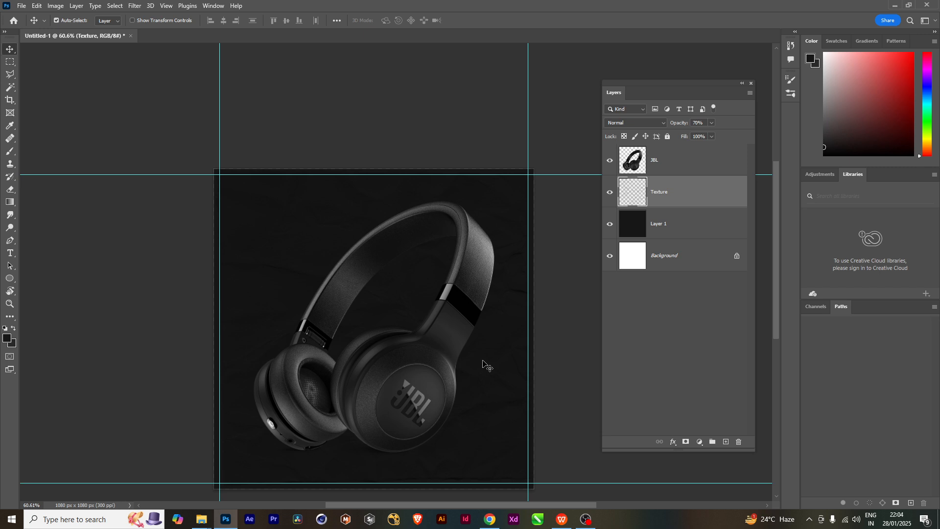
scroll(490, 365, up, 2)
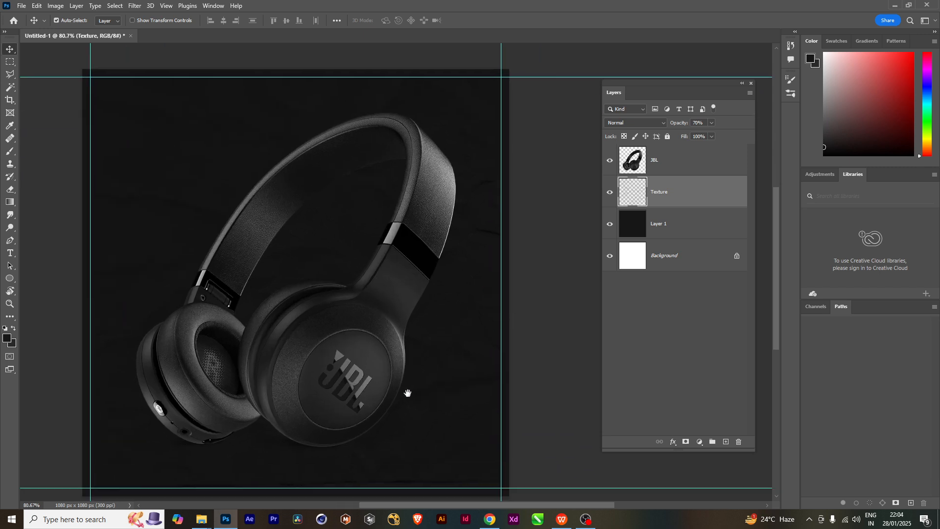
scroll(408, 394, down, 1)
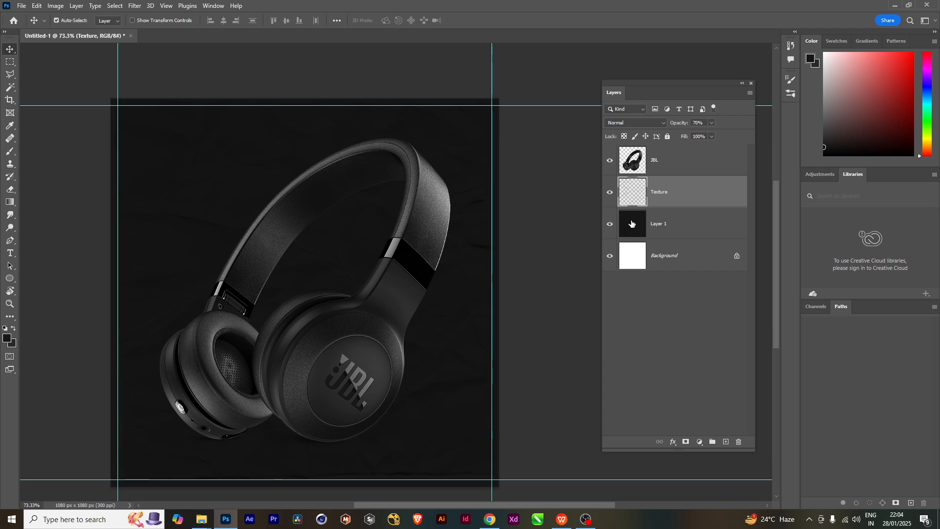
scroll(431, 250, down, 1)
scroll(410, 293, up, 1)
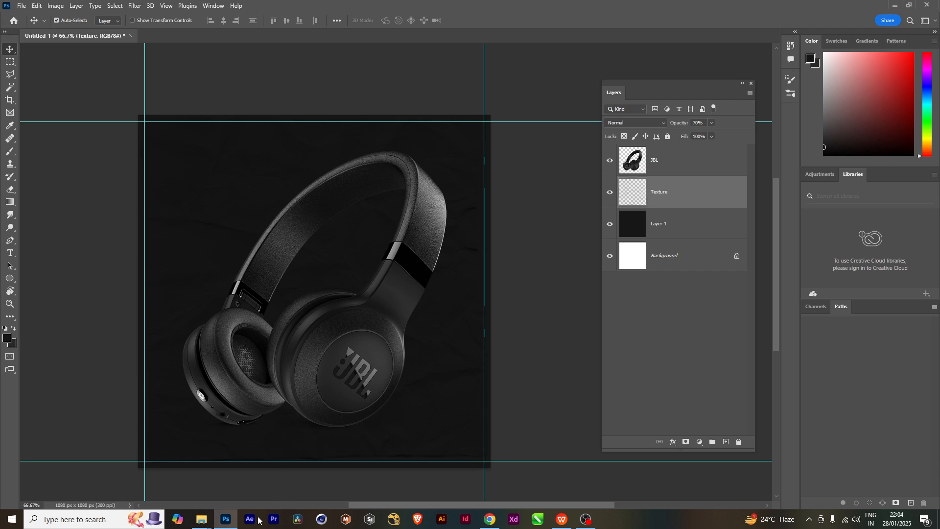
- Switch to Chrome, search Google for "brusheezy" in a new tab and open the Brusheezy website
click(490, 519)
click(493, 10)
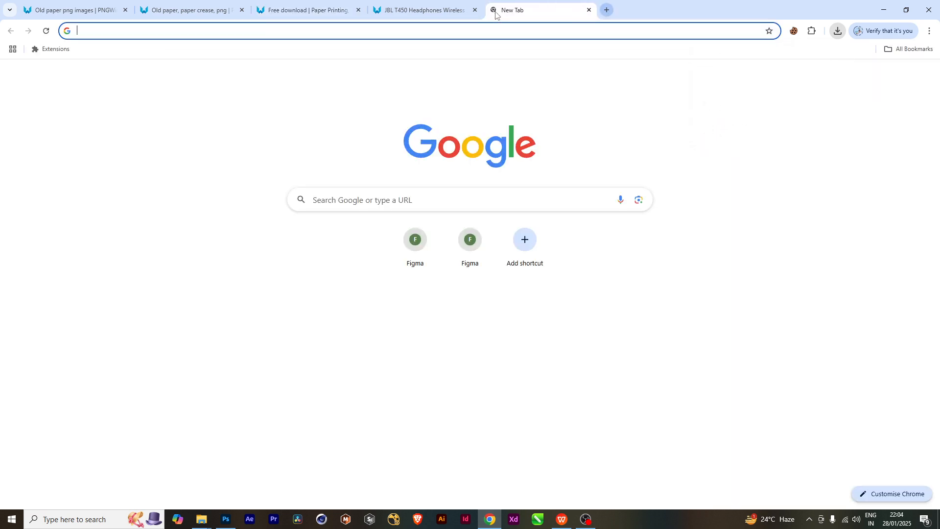
click(442, 202)
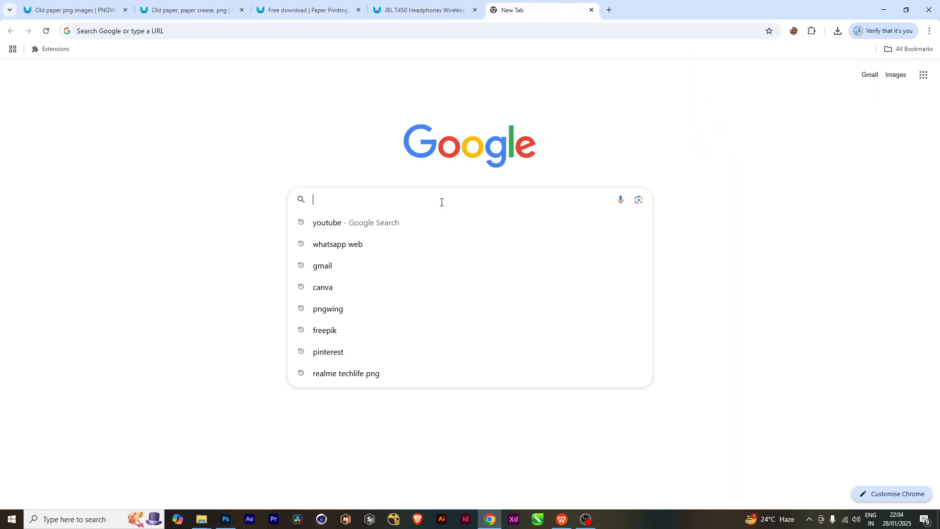
text(brus)
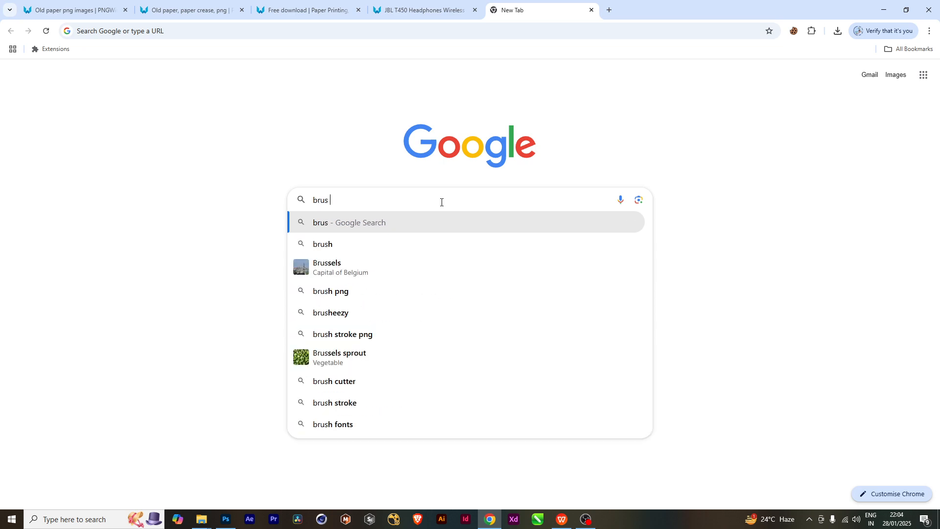
text( he)
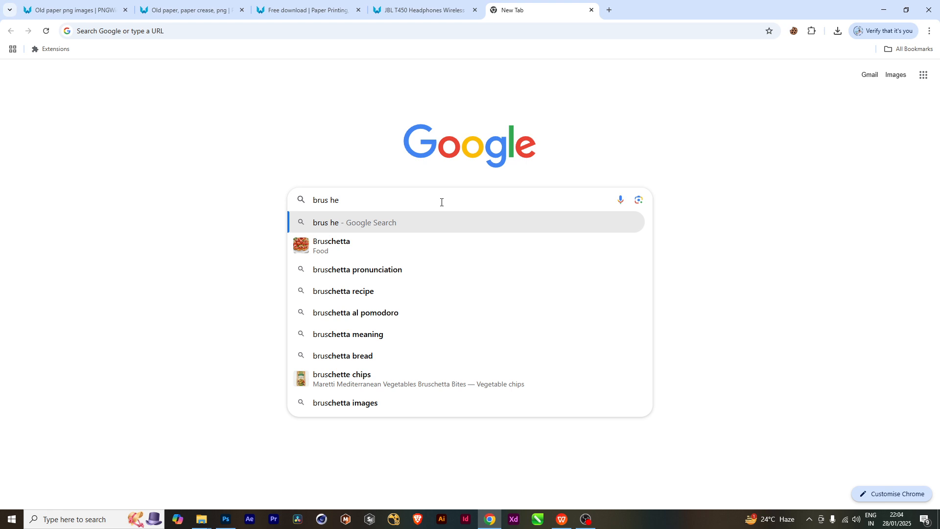
text(z)
key(BackSpace)
key(BackSpace)
key(BackSpace)
key(BackSpace)
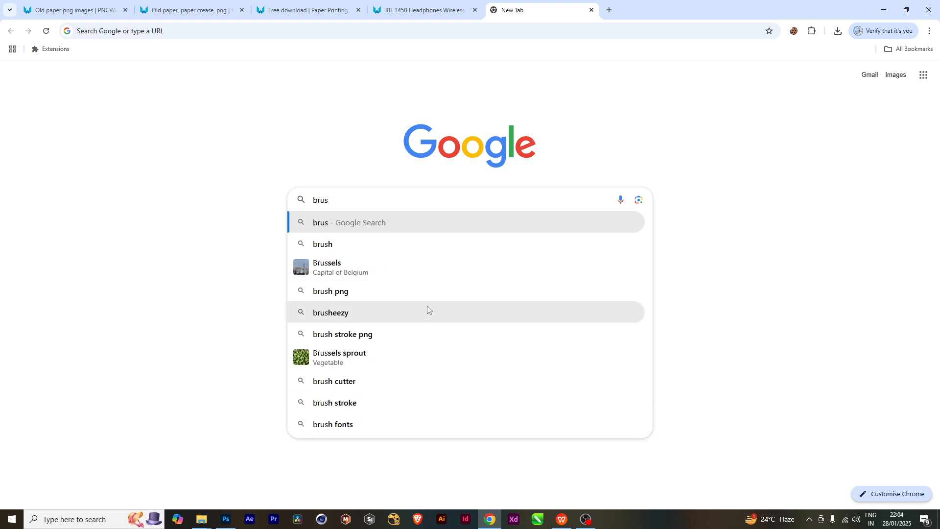
click(340, 313)
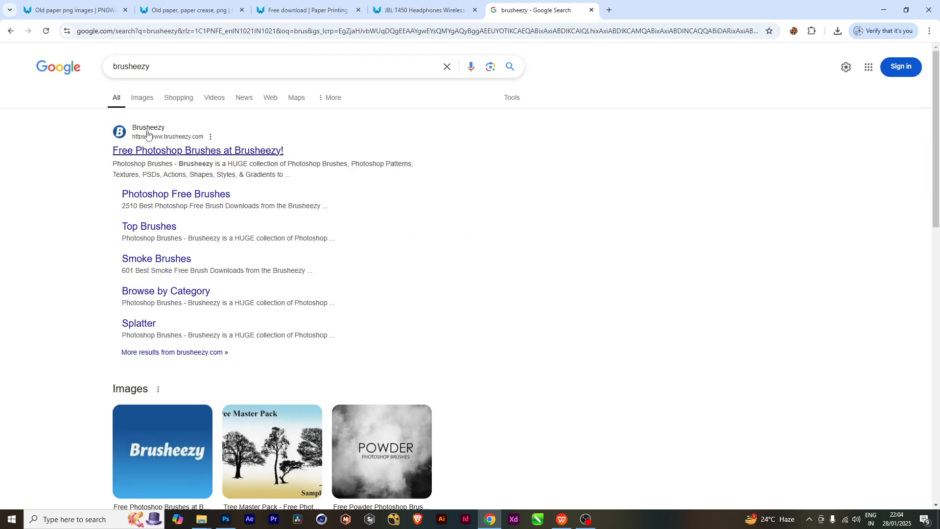
click(244, 152)
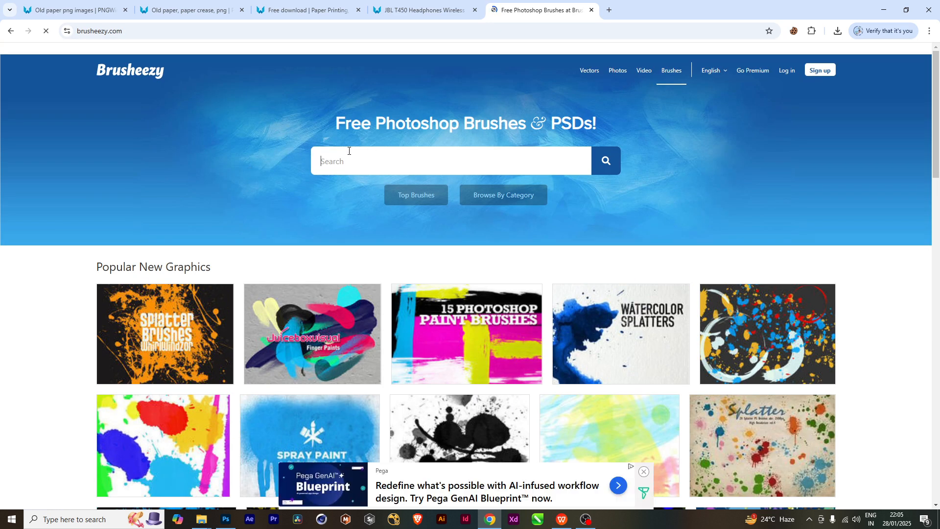
- Search Brusheezy for "torn brush"
text(to)
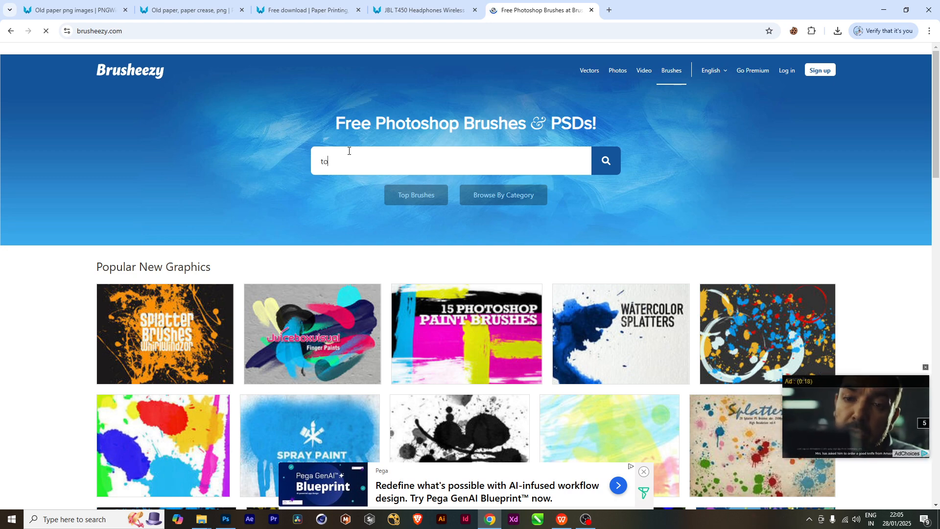
text(rn )
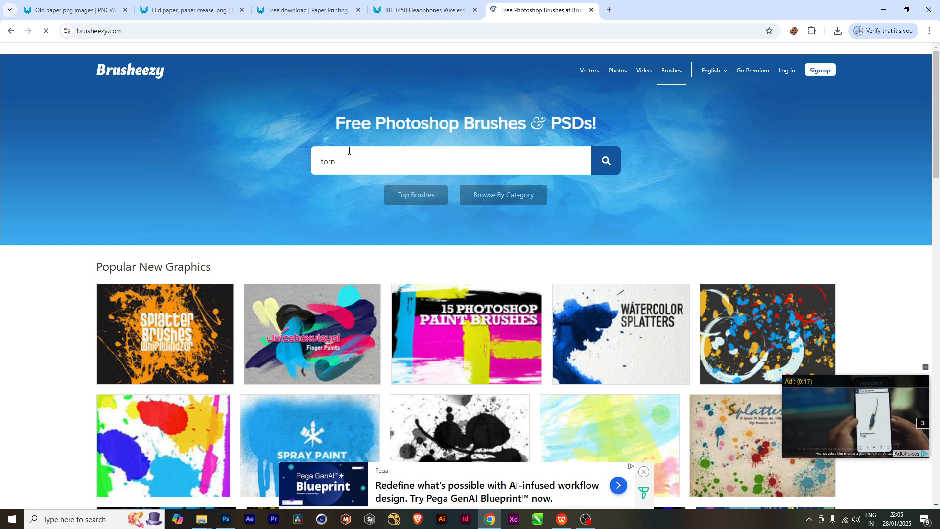
text(brush)
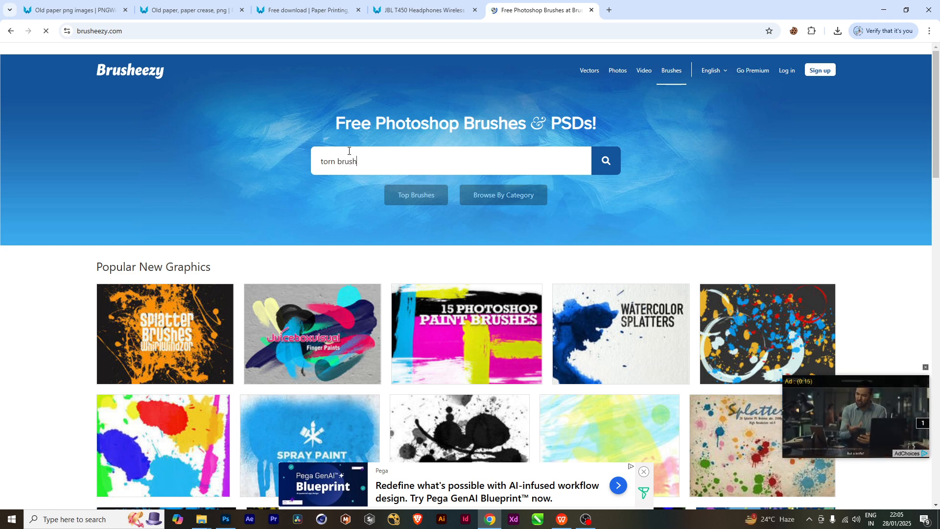
click(603, 161)
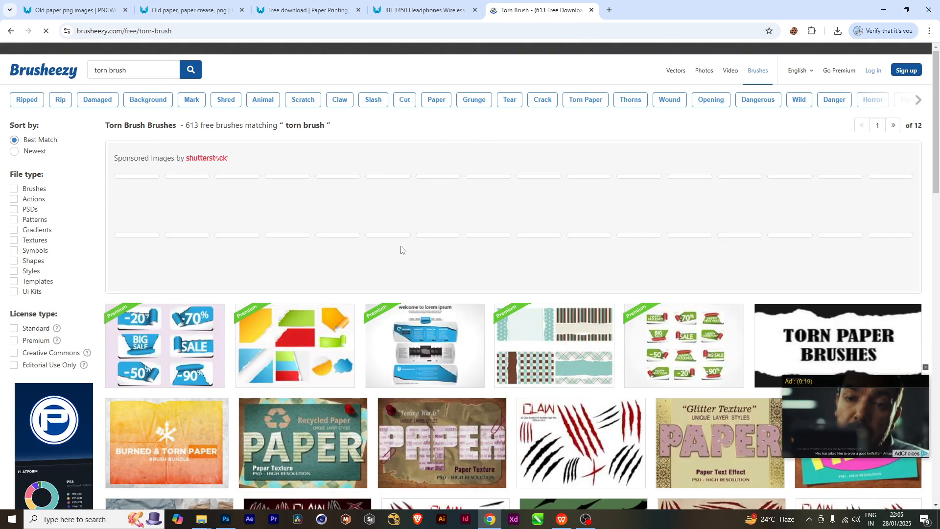
- Dismiss the video ad and the security notification, browse the torn brush results and open the Torn Paper Brushes pack
click(926, 370)
scroll(479, 292, down, 1)
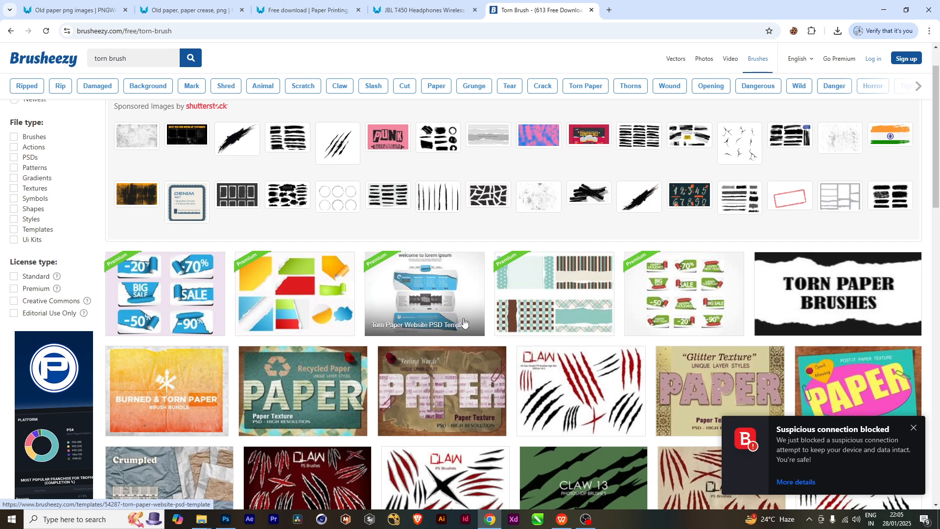
scroll(466, 323, down, 1)
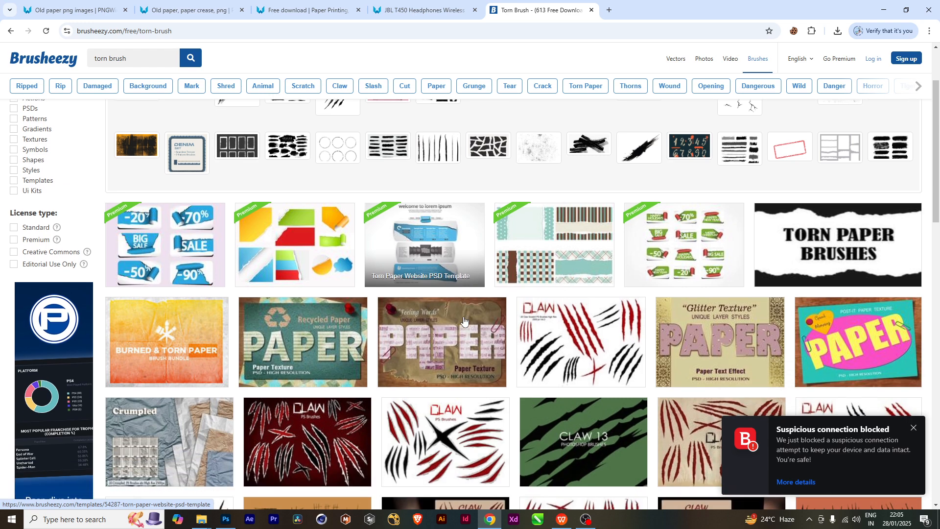
click(914, 431)
scroll(441, 343, down, 3)
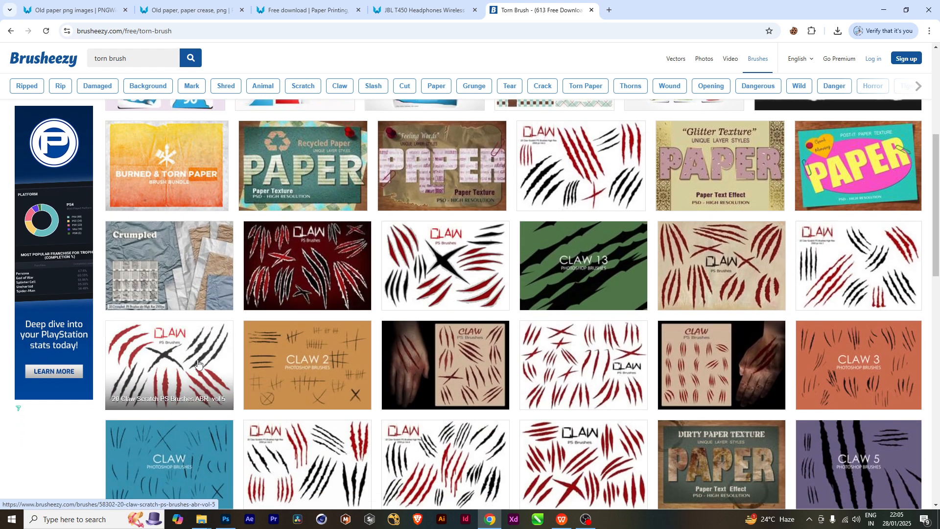
scroll(198, 363, down, 1)
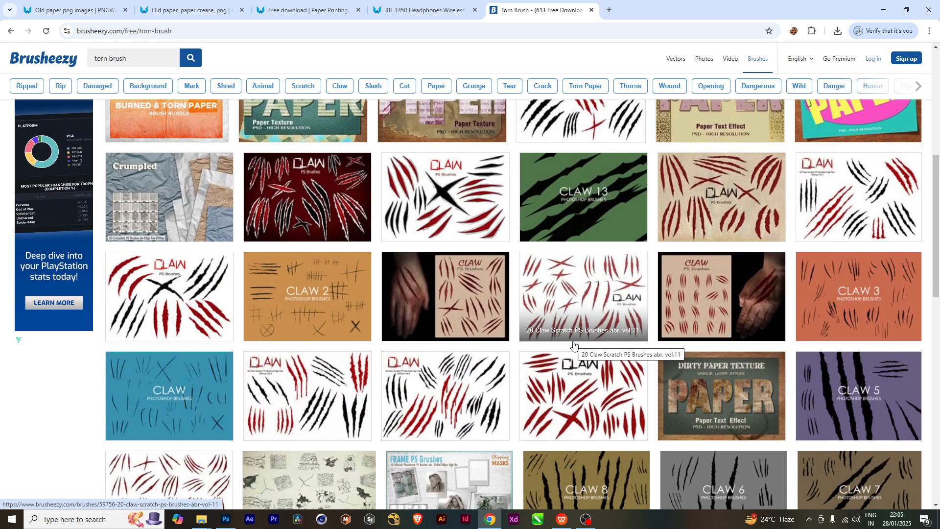
scroll(732, 400, up, 4)
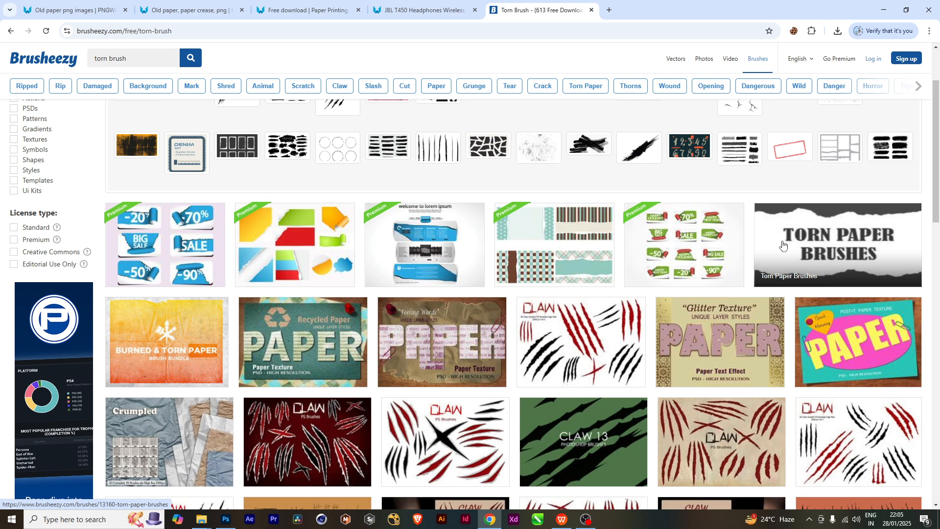
click(804, 250)
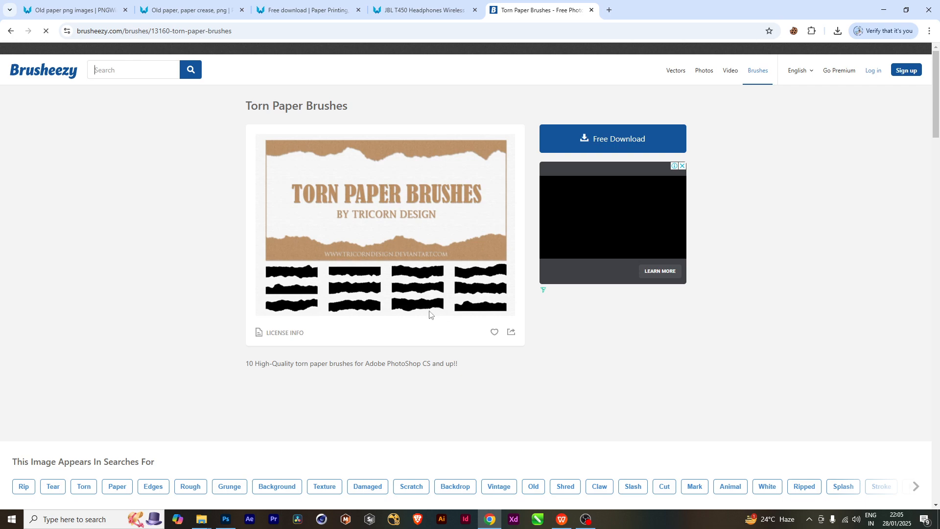
- Look over the Torn Paper Brushes page and download the free brush pack
scroll(356, 300, down, 6)
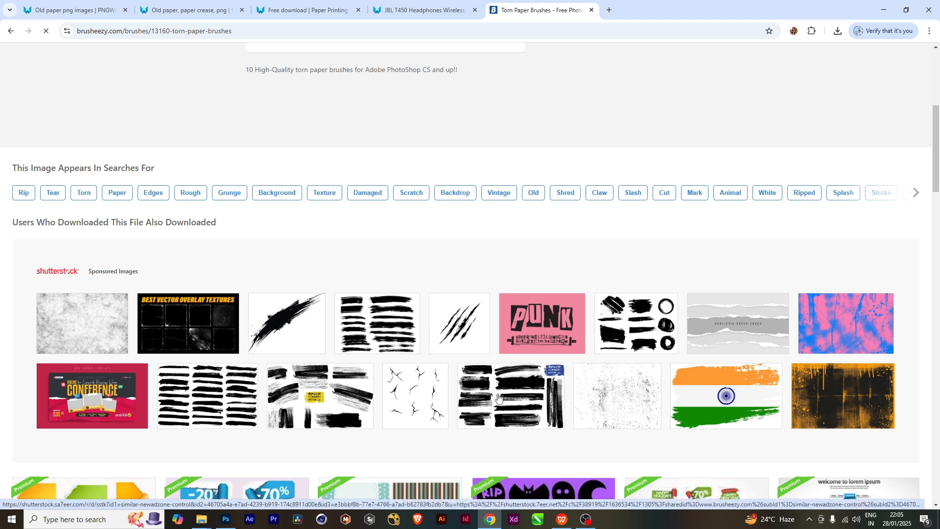
scroll(498, 397, down, 4)
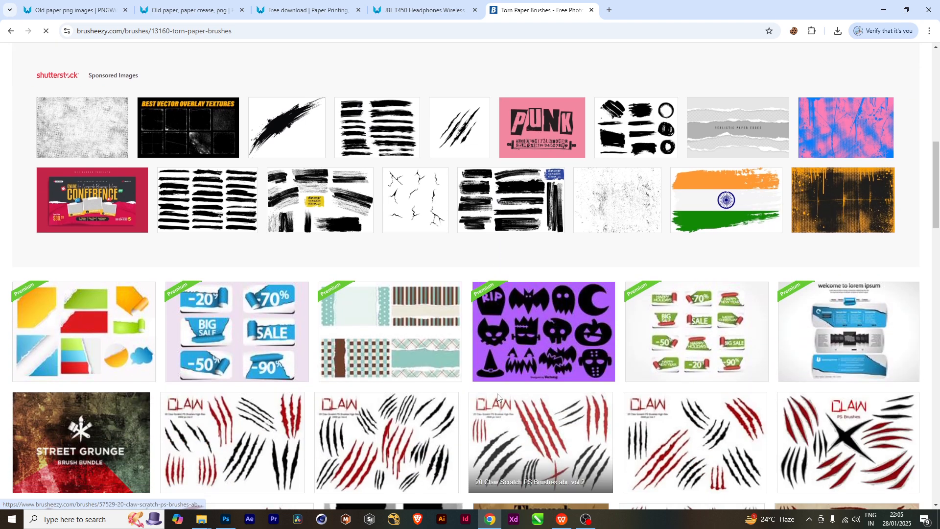
scroll(490, 387, up, 8)
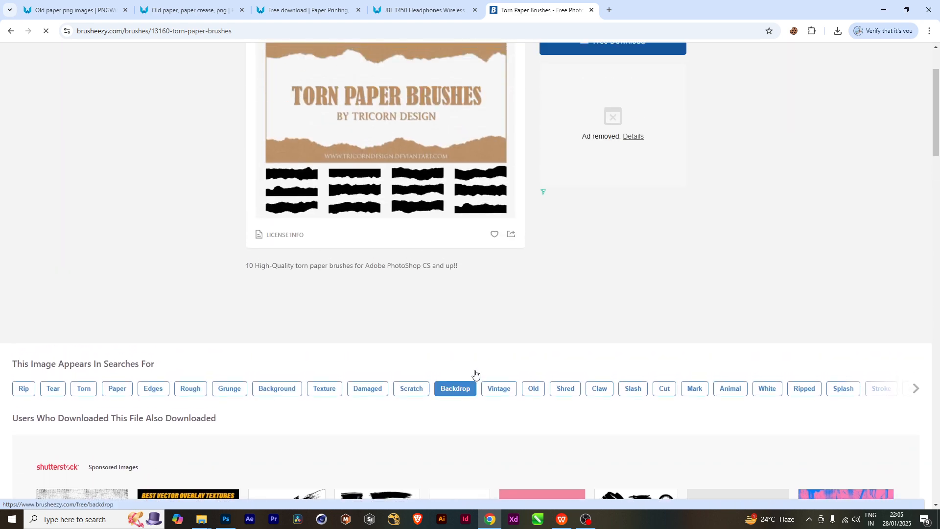
scroll(405, 253, up, 1)
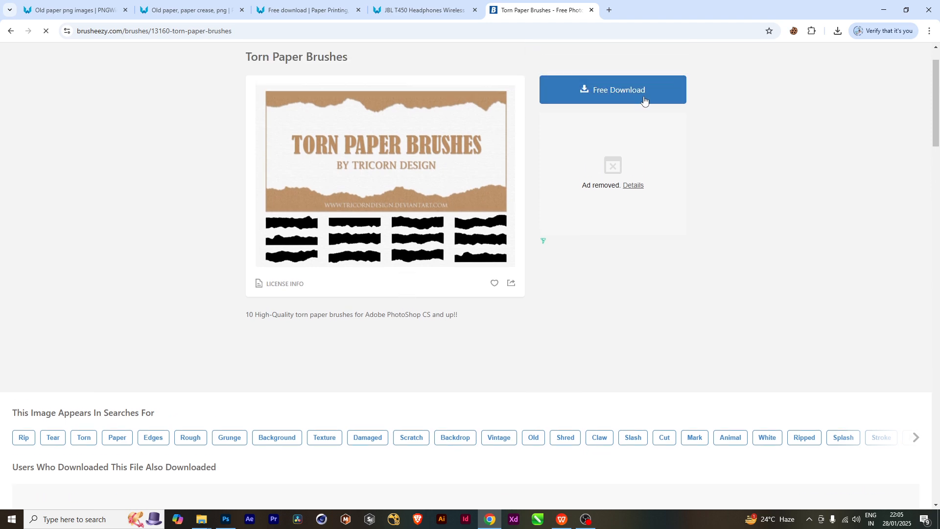
click(672, 97)
click(827, 10)
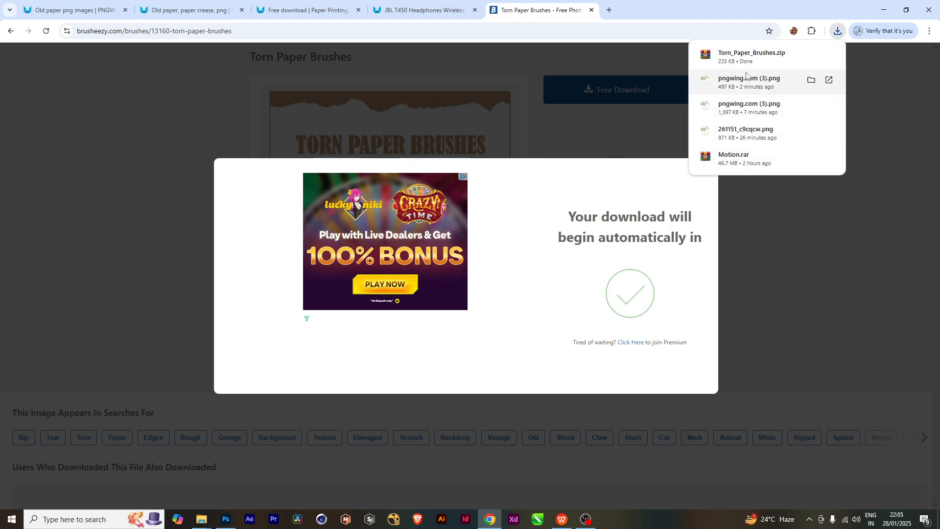
- Show the downloaded Torn_Paper_Brushes.zip in its folder and extract it to a "Torn_Paper_Brushes" subfolder
right_click(762, 56)
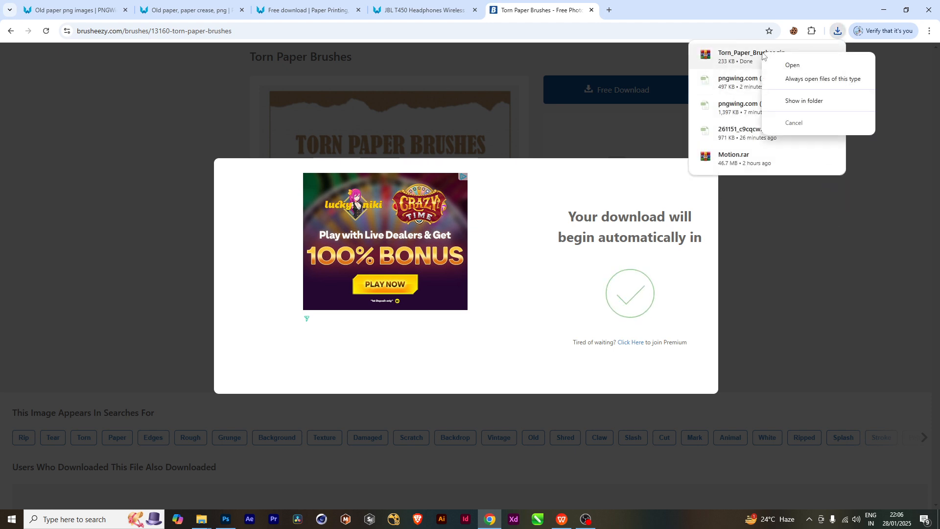
click(870, 234)
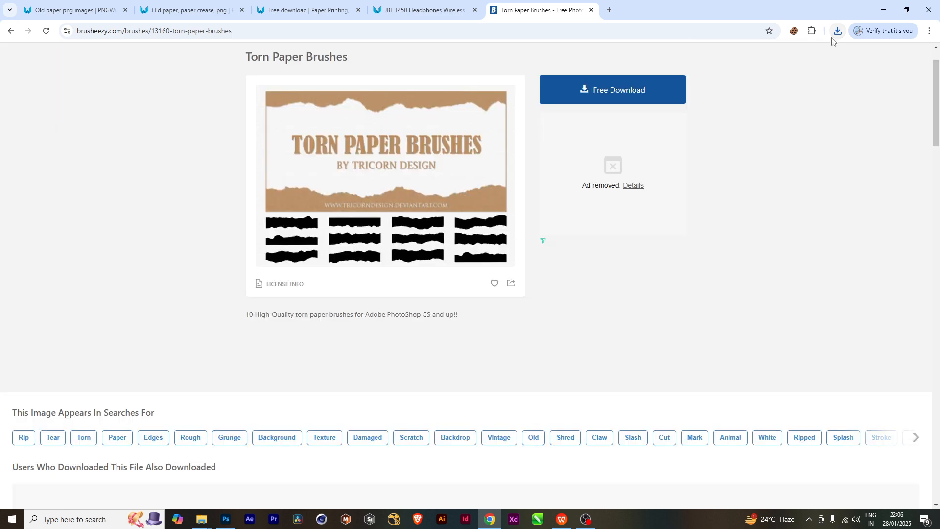
click(836, 34)
click(803, 74)
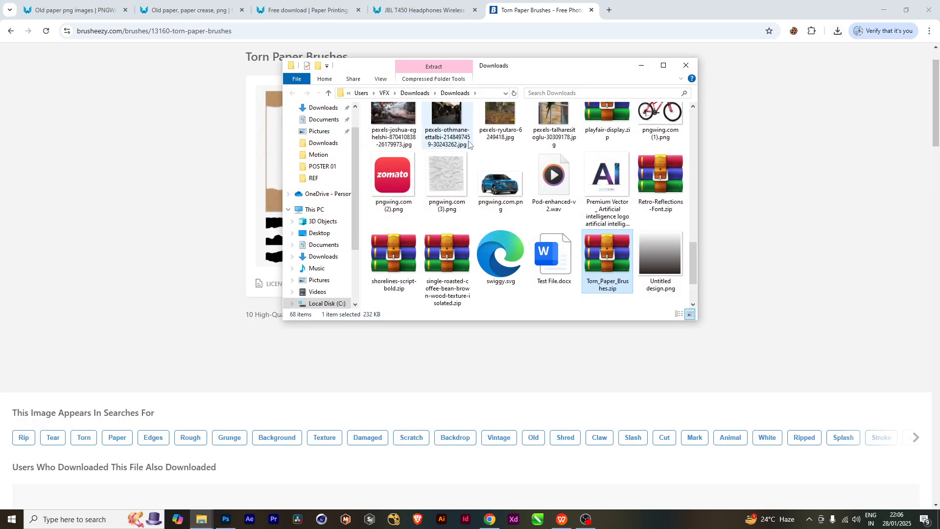
right_click(613, 268)
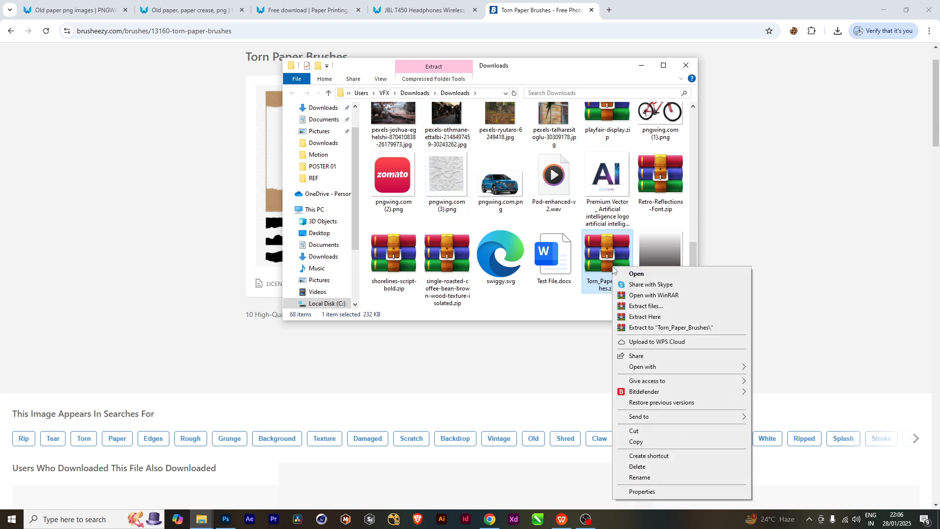
click(648, 329)
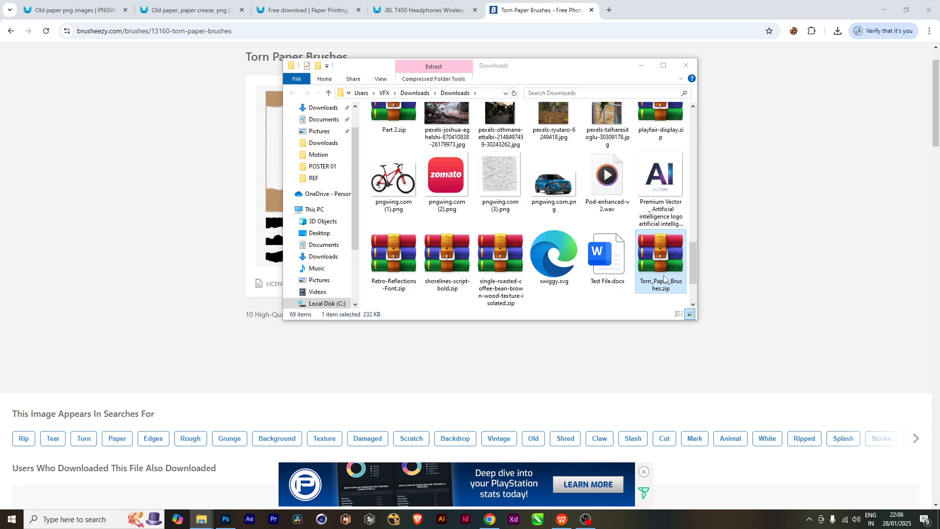
- Maximize the Downloads folder window and open the extracted Torn_Paper_Brushes folder to view its brush file
click(664, 65)
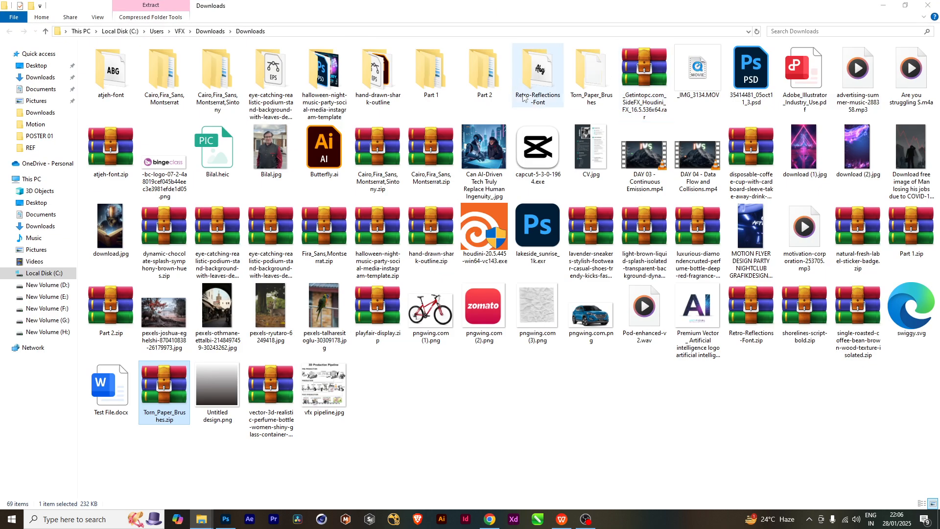
click(483, 81)
click(595, 95)
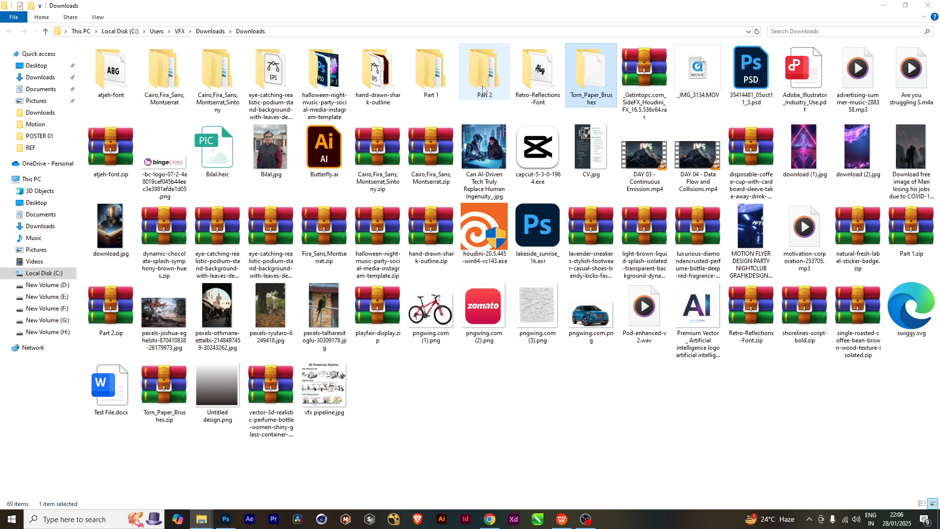
double_click(595, 96)
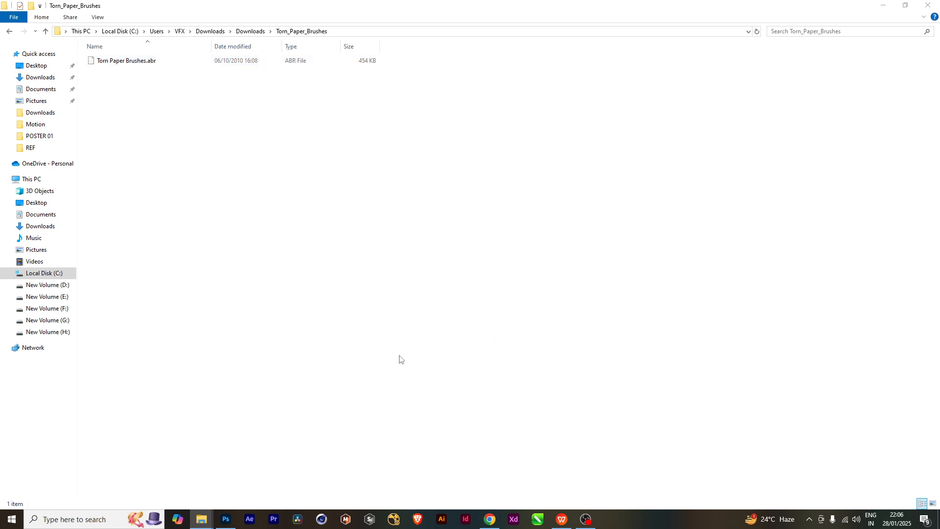
- Switch to Photoshop, activate the Brush tool, choose the Soft Round preset from General Brushes and reduce its size to 600 px
click(226, 520)
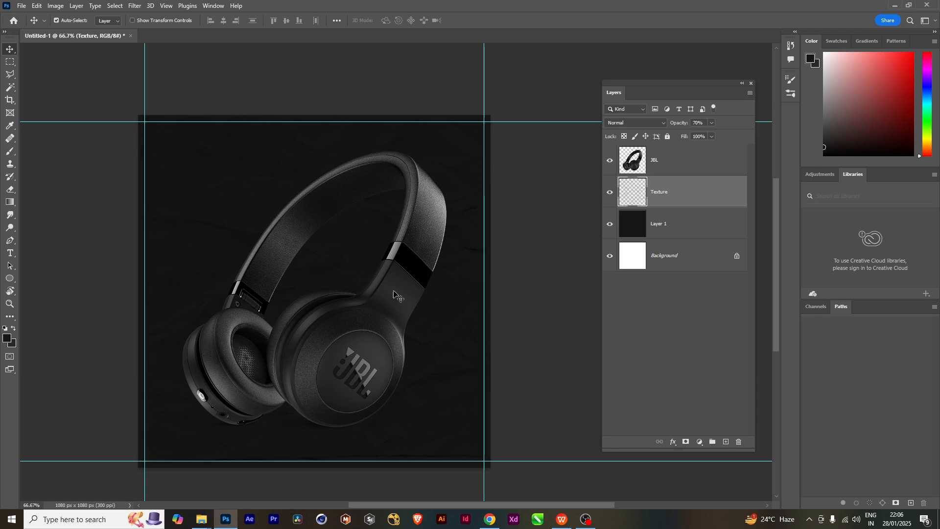
key(b)
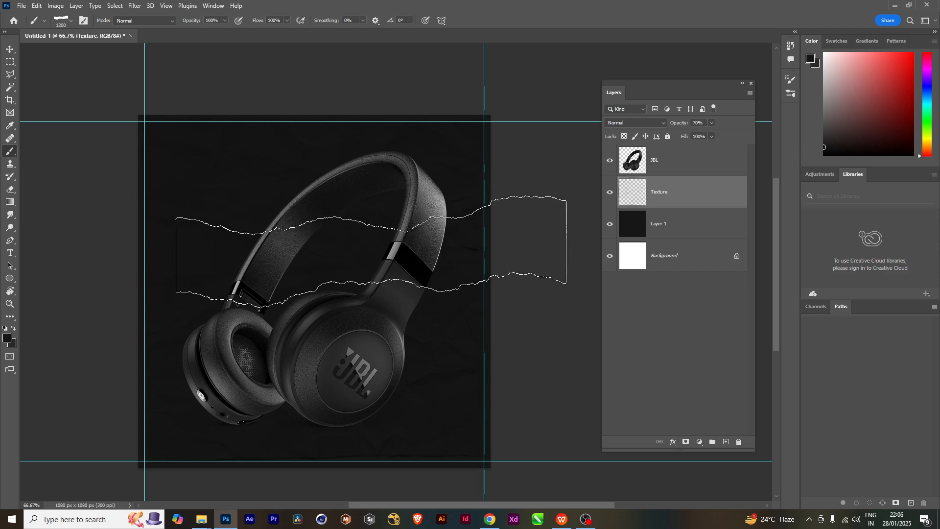
click(70, 22)
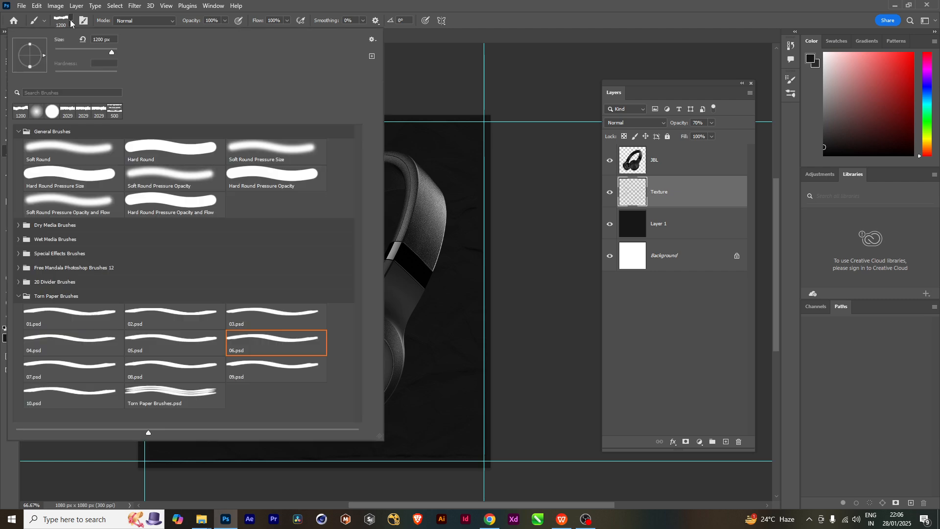
click(18, 131)
click(18, 216)
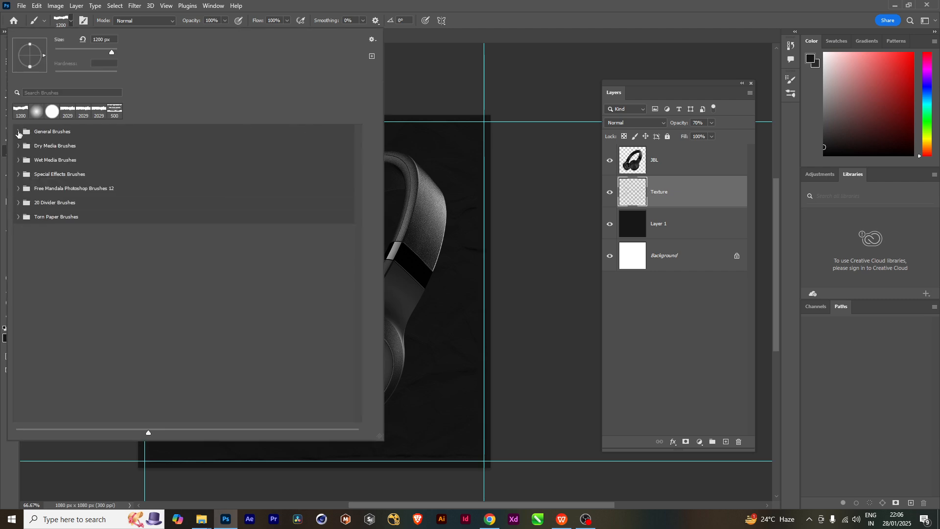
click(18, 131)
double_click(62, 152)
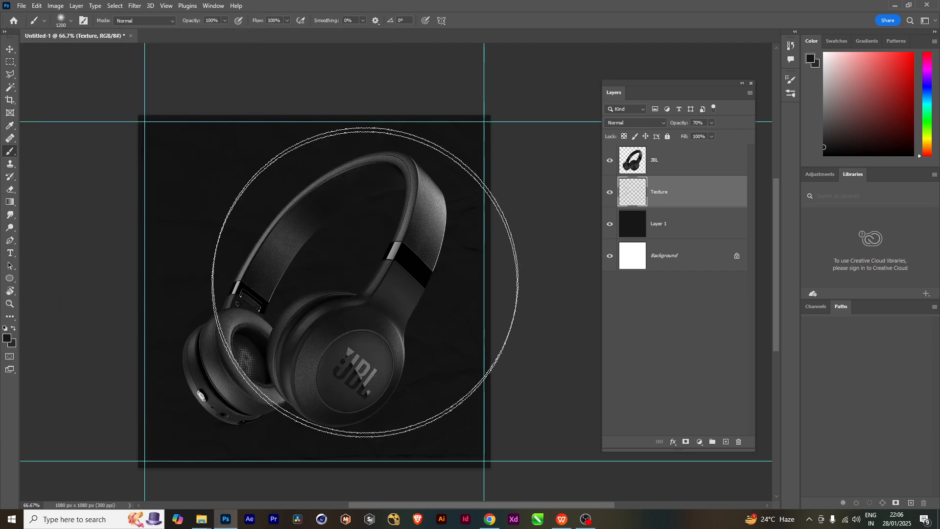
key(bracketleft)
key(bracketleft)
key(bracketleft)
key(bracketleft)
key(bracketleft)
key(bracketleft)
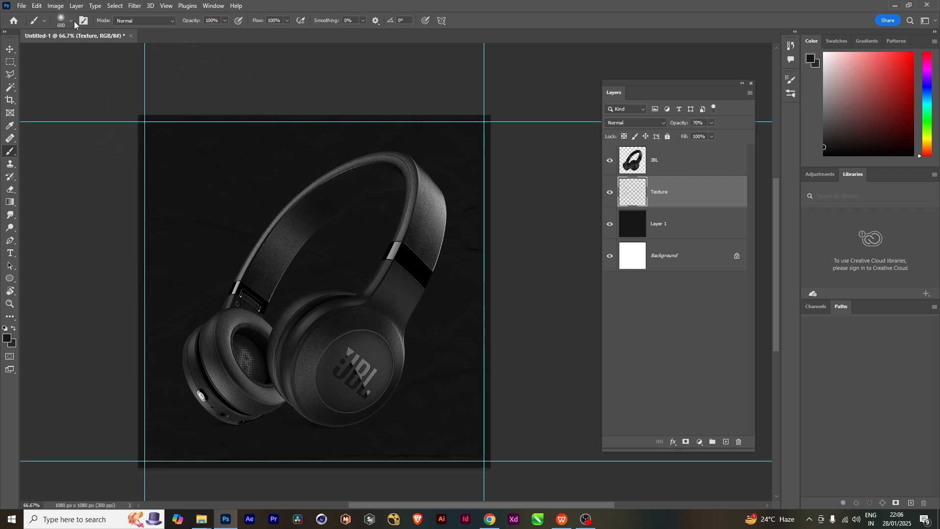
- Try importing brushes by selecting Torn Paper Brushes.abr from the Torn_Paper_Brushes folder in Downloads
right_click(10, 152)
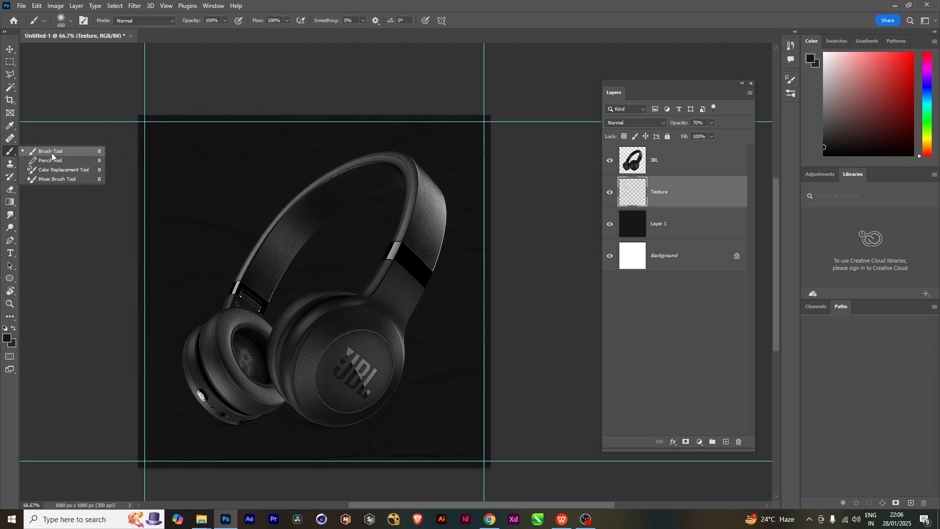
click(52, 152)
click(70, 21)
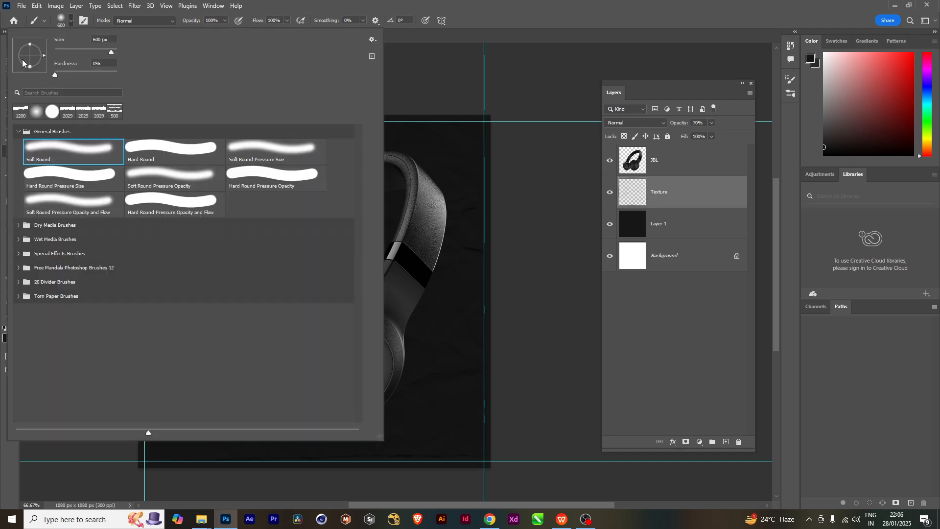
click(372, 40)
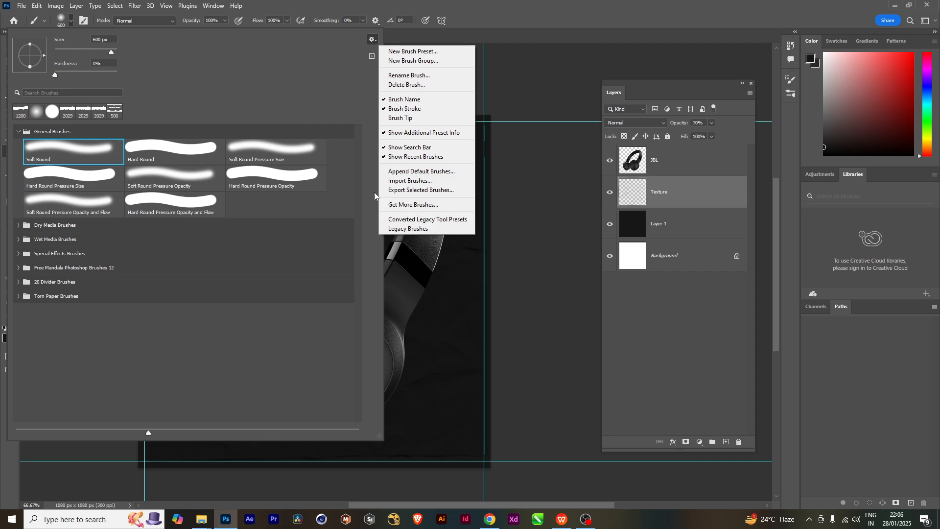
click(411, 182)
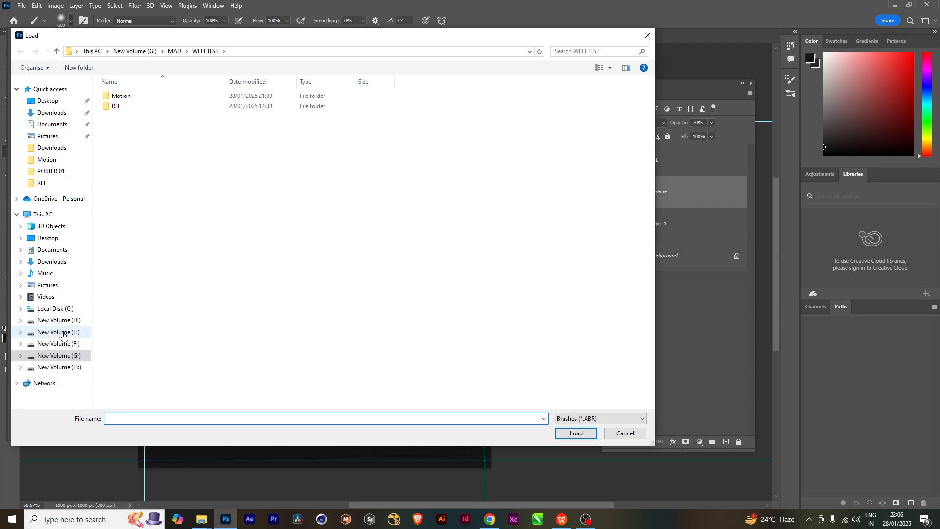
click(51, 112)
double_click(191, 166)
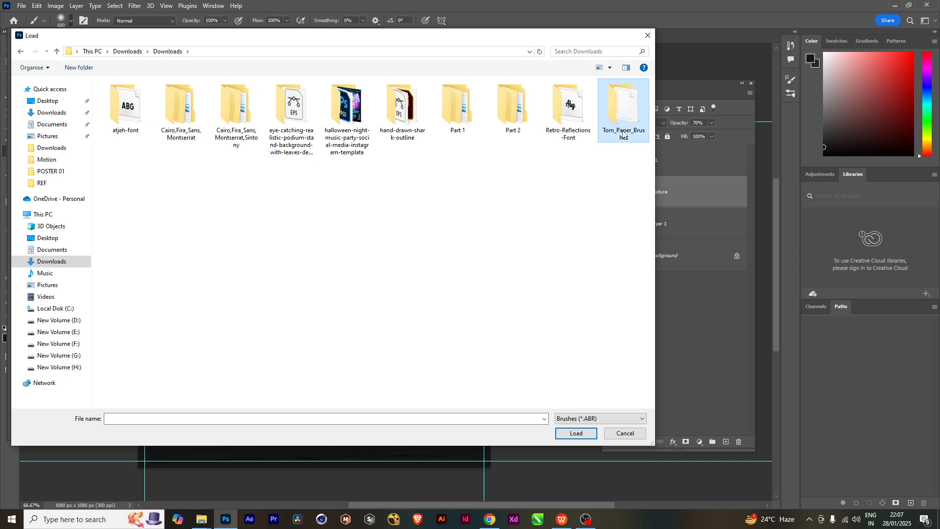
double_click(623, 105)
click(149, 97)
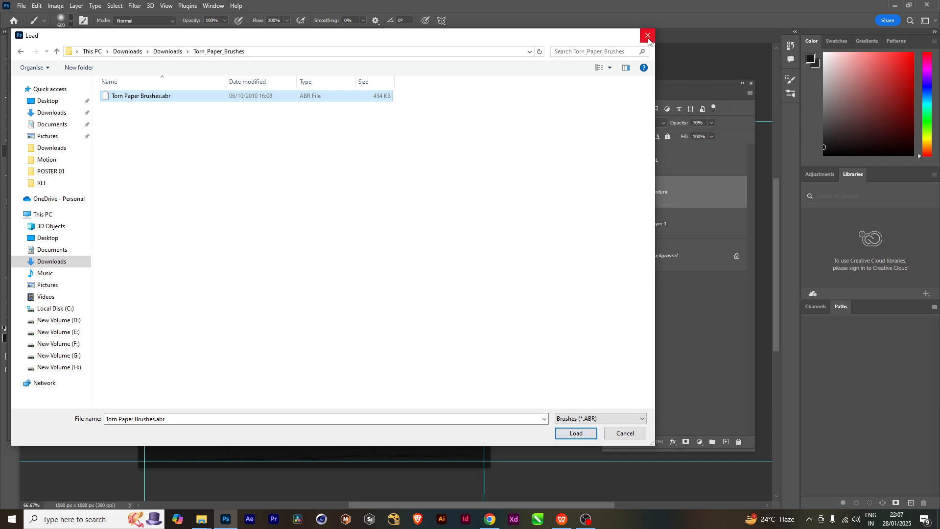
click(573, 434)
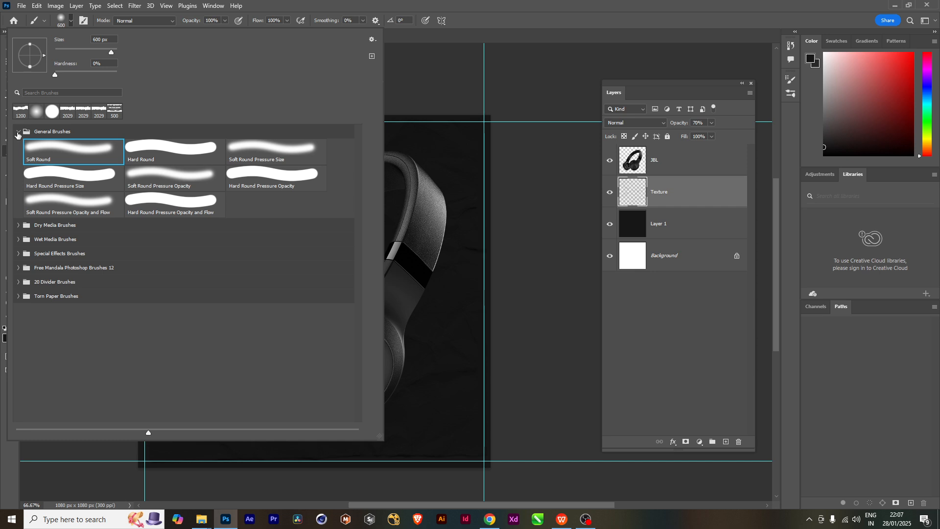
- Collapse the General Brushes group and choose the 02.psd brush from the Torn Paper Brushes group
click(17, 132)
click(480, 4)
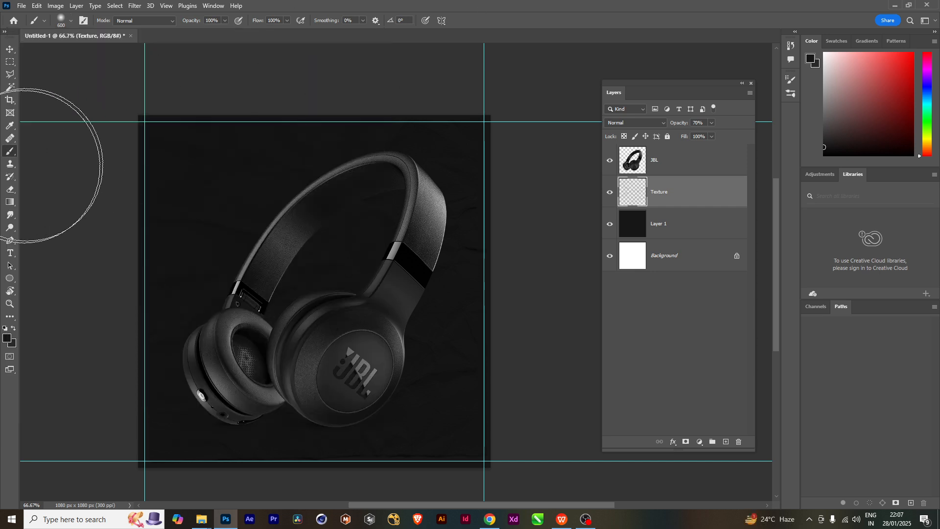
click(71, 22)
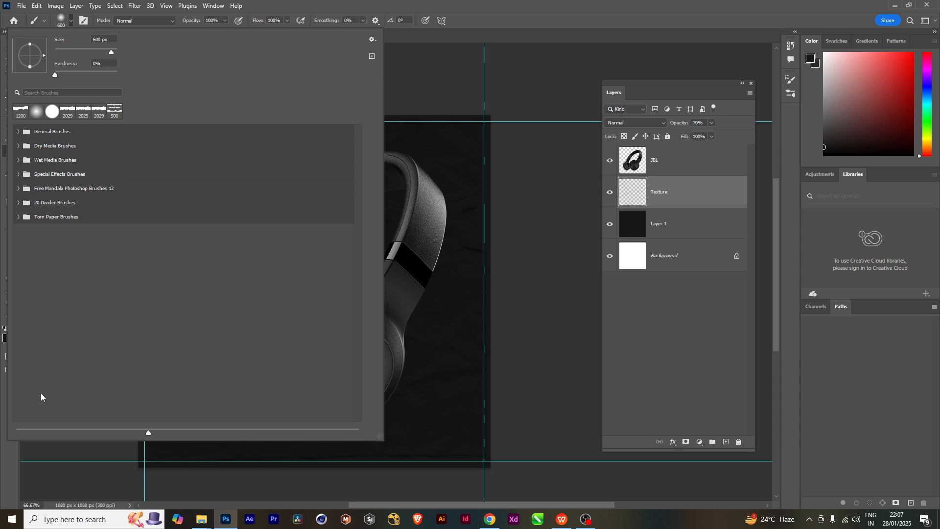
click(18, 218)
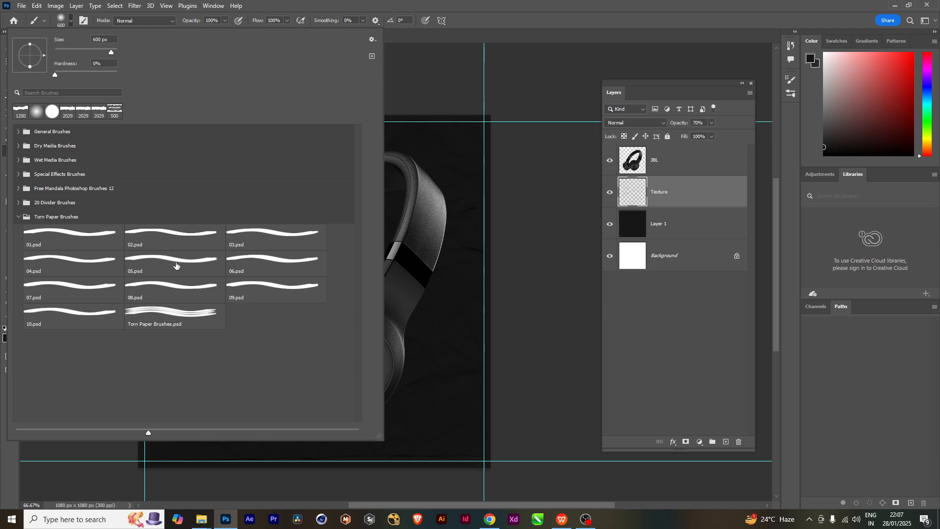
click(172, 244)
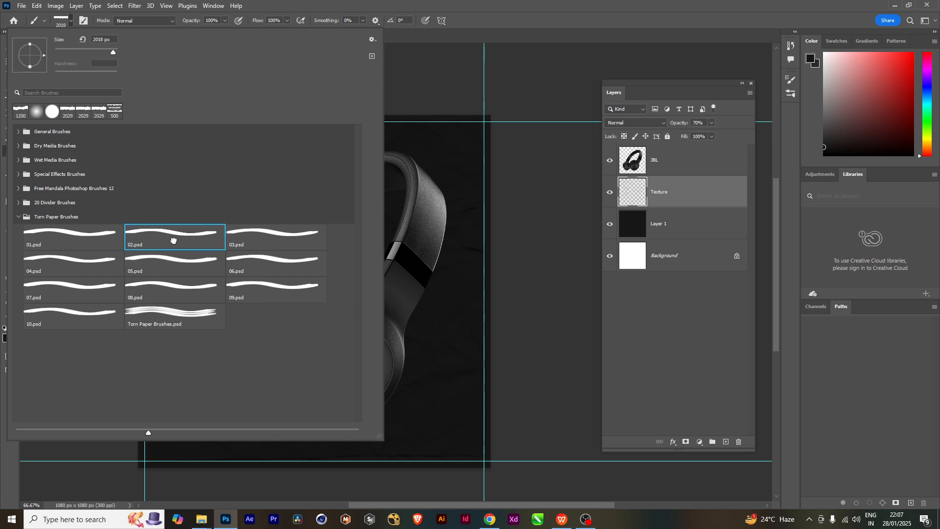
key(Return)
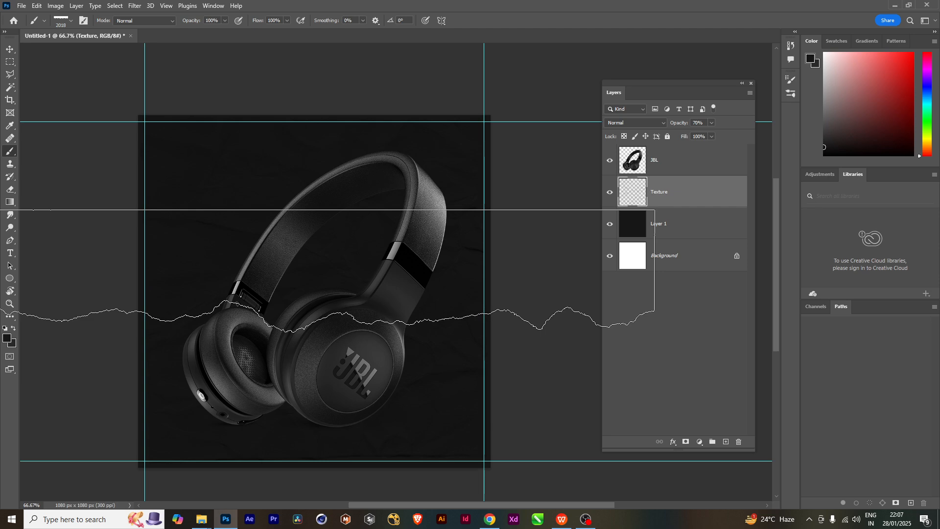
- Reduce the torn paper brush size to 1000 px
key(bracketleft)
key(bracketleft)
key(bracketleft)
key(bracketleft)
key(bracketleft)
key(bracketleft)
key(bracketleft)
key(bracketleft)
key(bracketleft)
key(bracketleft)
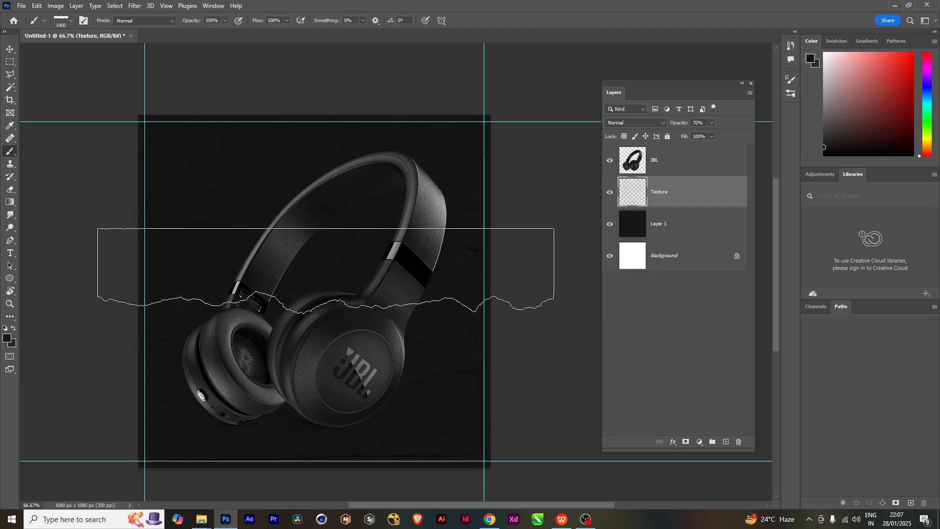
key(bracketleft)
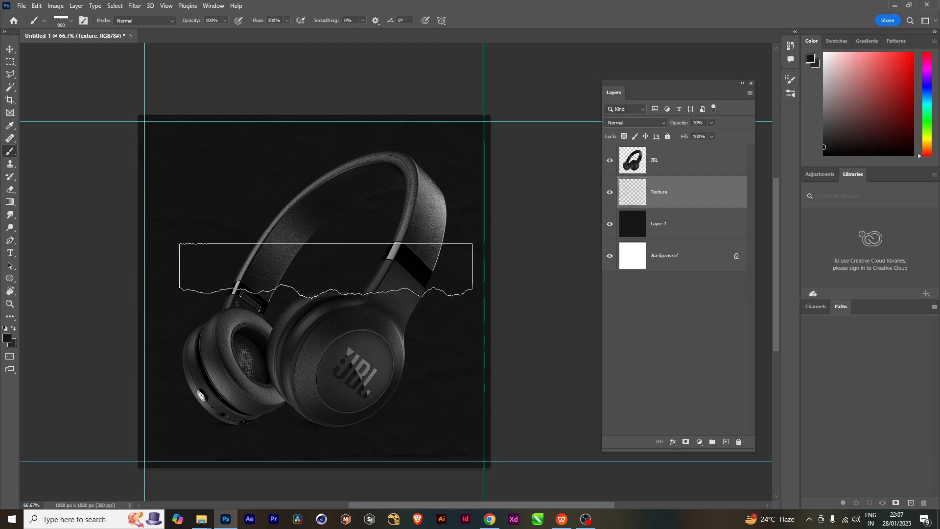
key(bracketleft)
key(bracketleft)
key(bracketright)
key(bracketright)
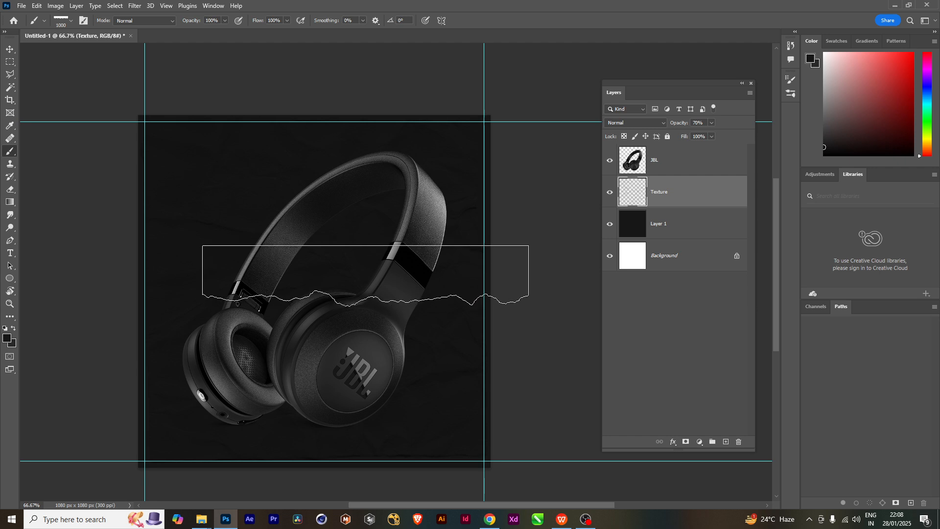
- Set the foreground color to white (ffffff) and add a new empty layer above the JBL layer
click(7, 338)
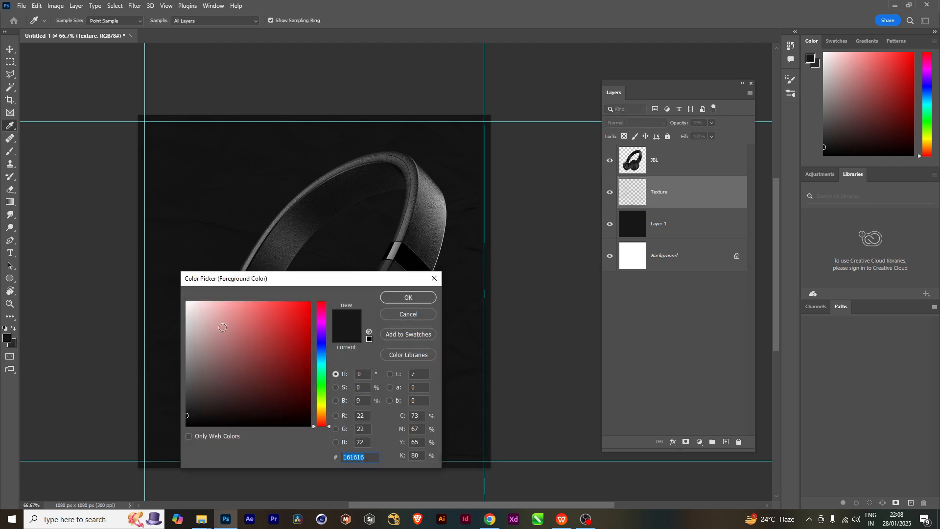
text(ffffff)
click(396, 302)
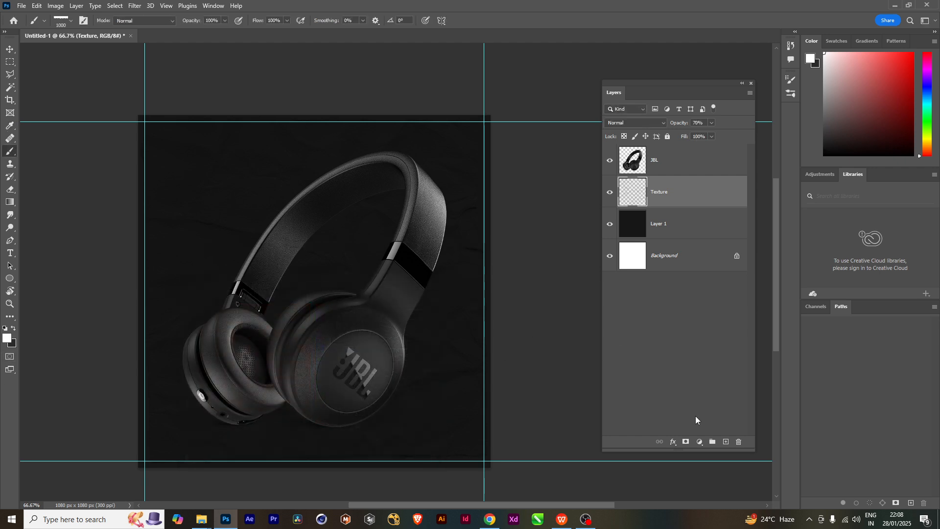
click(727, 441)
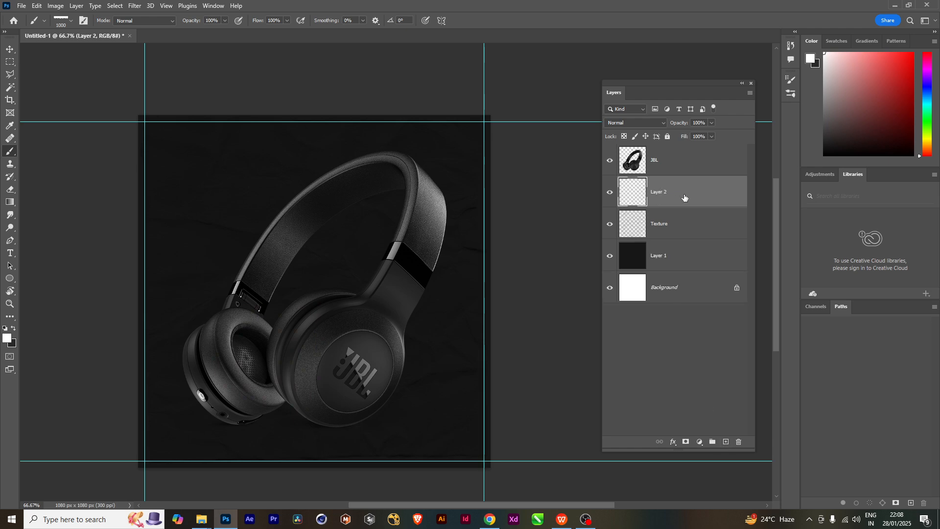
drag(685, 198, 676, 149)
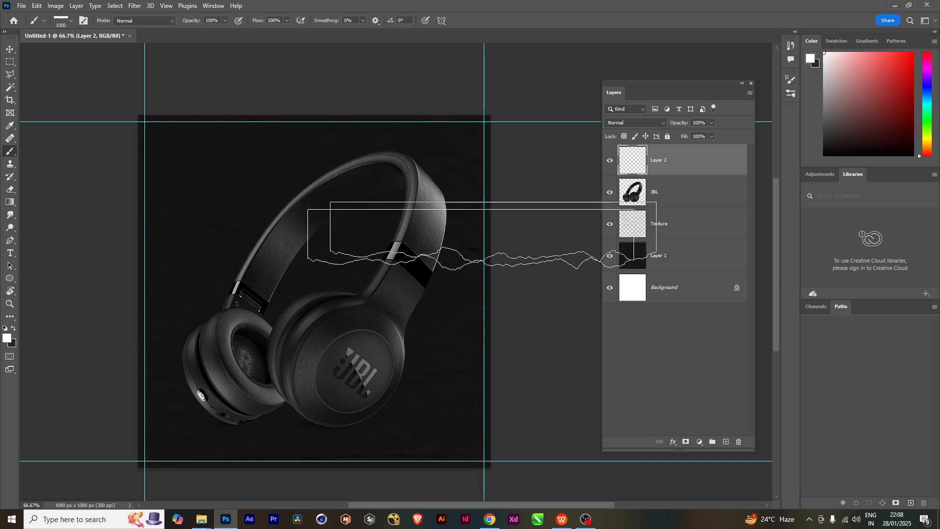
- Try a white torn paper stamp across the middle of the headphones, inspect its edge and undo the stamp
click(309, 307)
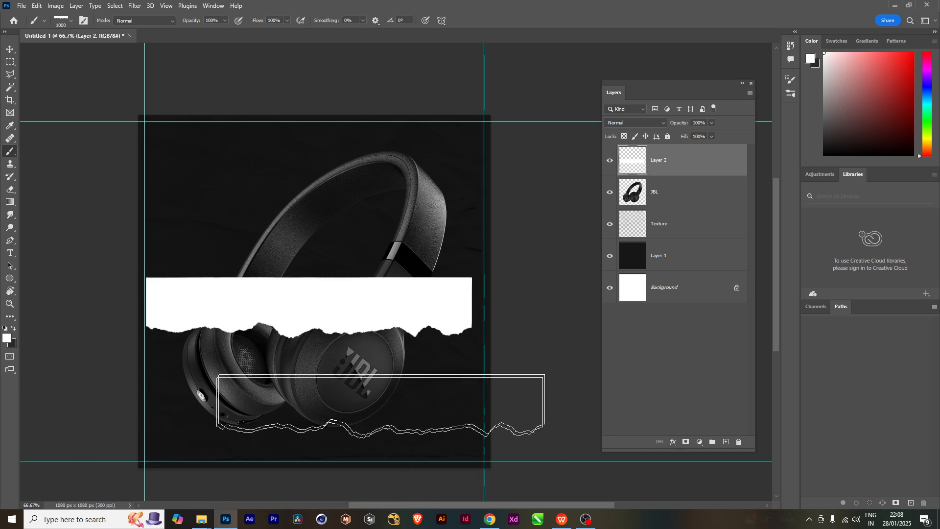
scroll(265, 446, up, 4)
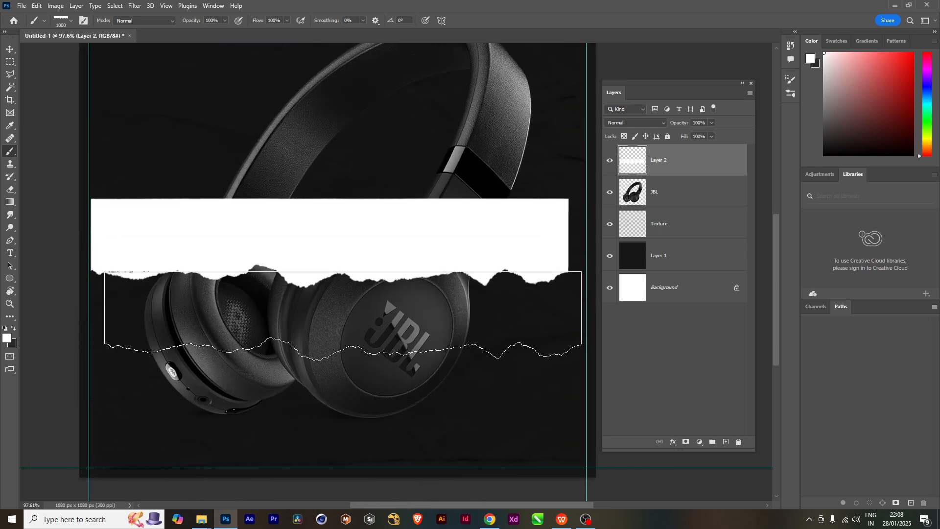
scroll(343, 313, down, 5)
scroll(338, 320, up, 1)
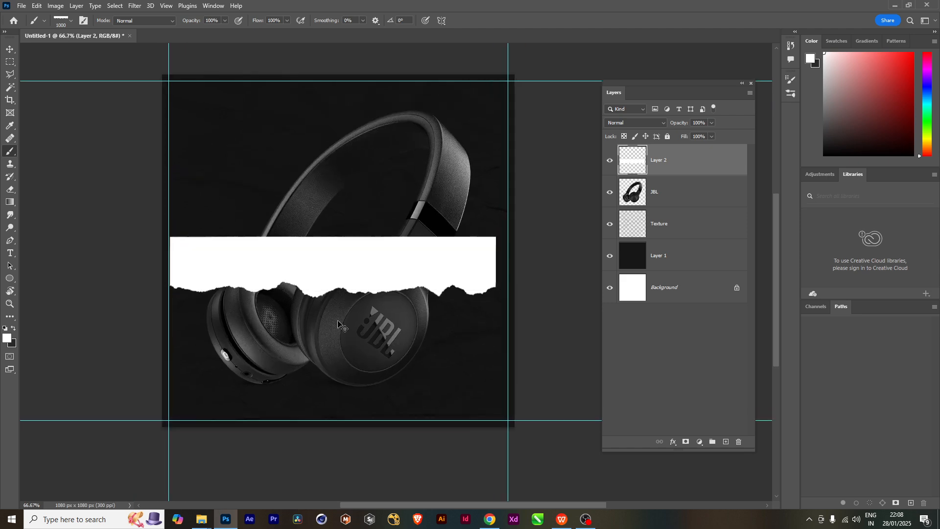
key(ctrl+z)
- Stamp a white torn strip over the upper headband with 02.psd and another across the ear cups with 07.psd at 2049 px
click(337, 154)
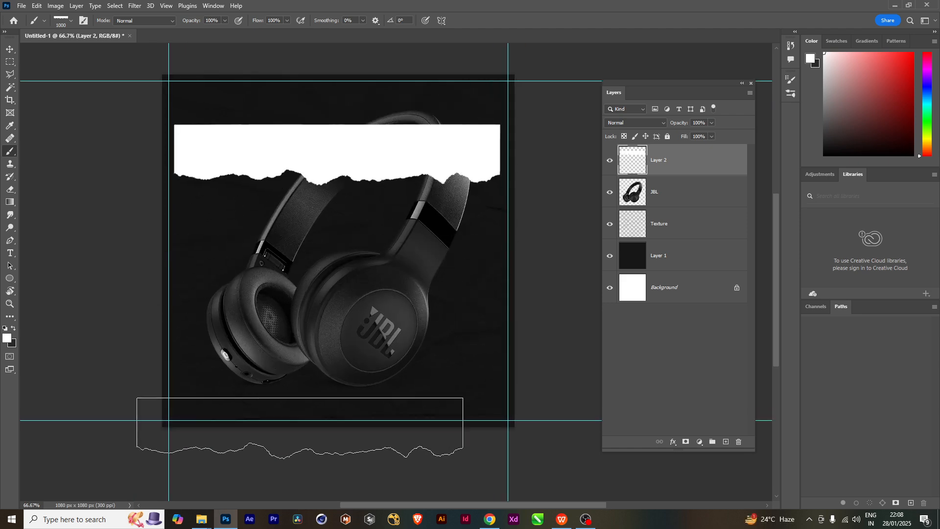
click(71, 21)
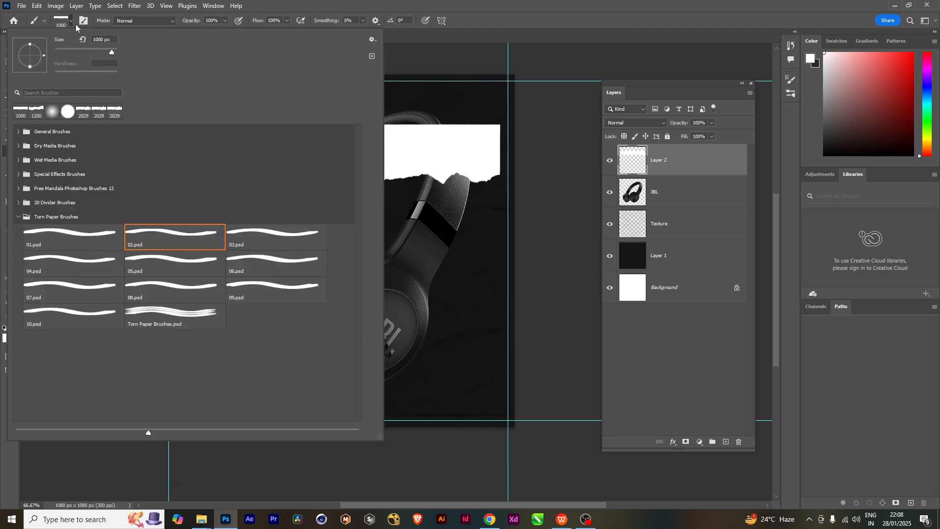
double_click(66, 285)
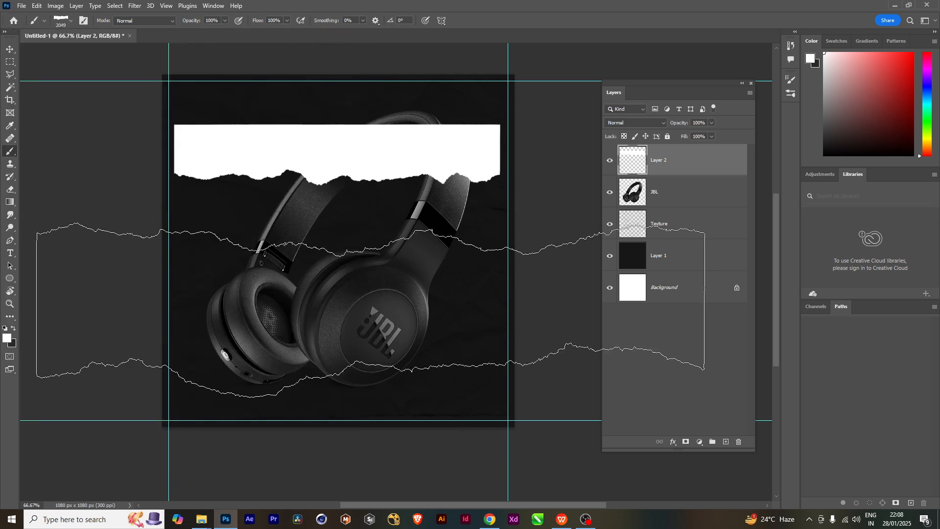
click(338, 313)
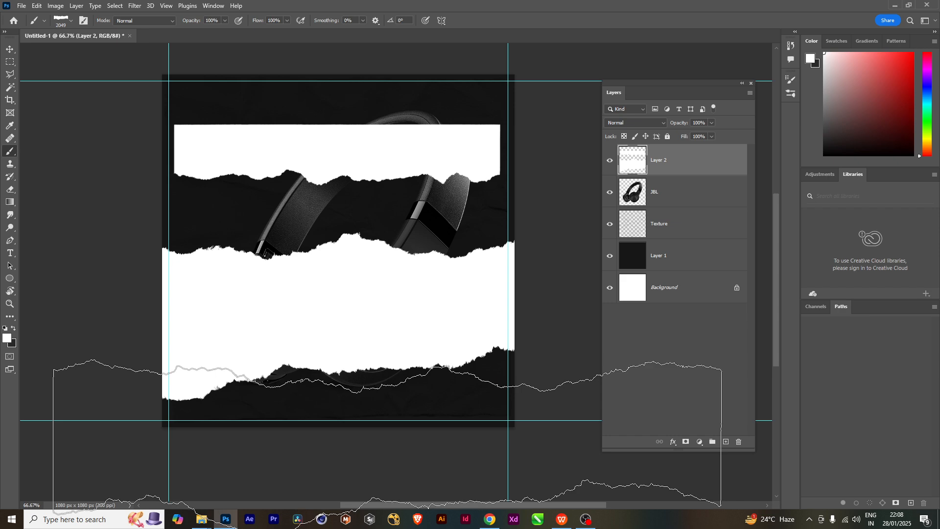
- Undo the lower torn strip and replace the stamped Layer 2 with a new empty layer above the JBL layer
key(ctrl+z)
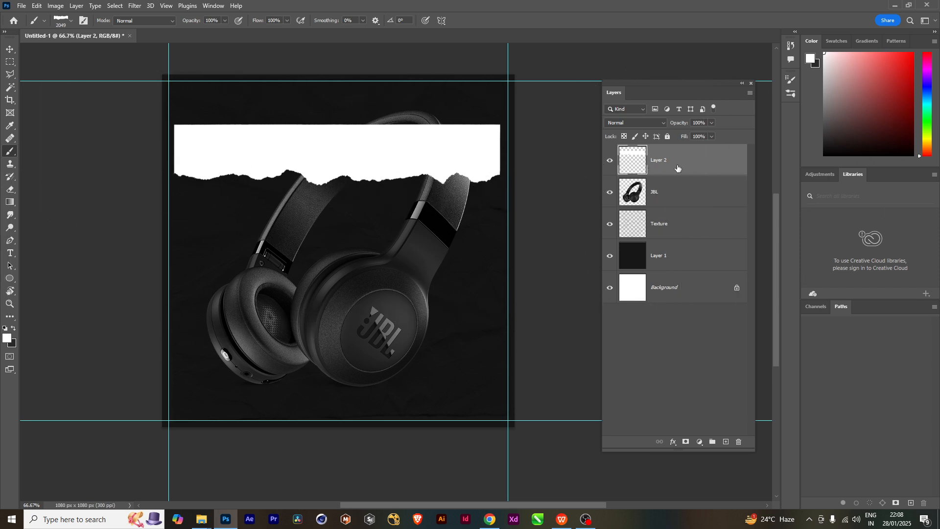
key(Delete)
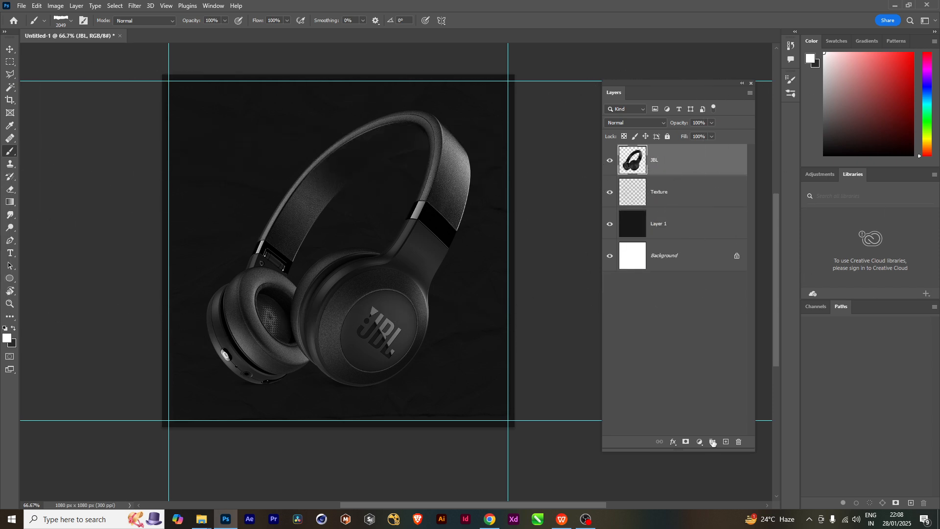
click(727, 442)
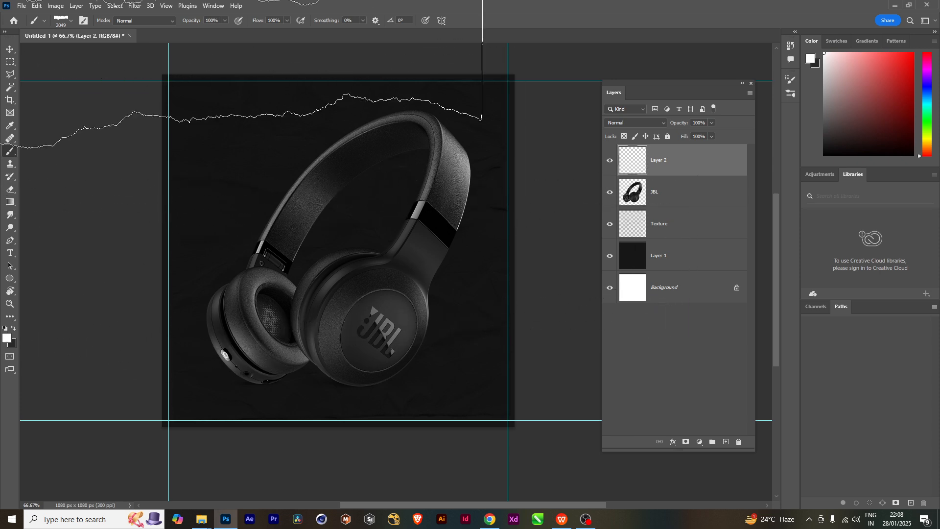
- Choose the 02.psd torn paper brush at 2018 px
click(58, 21)
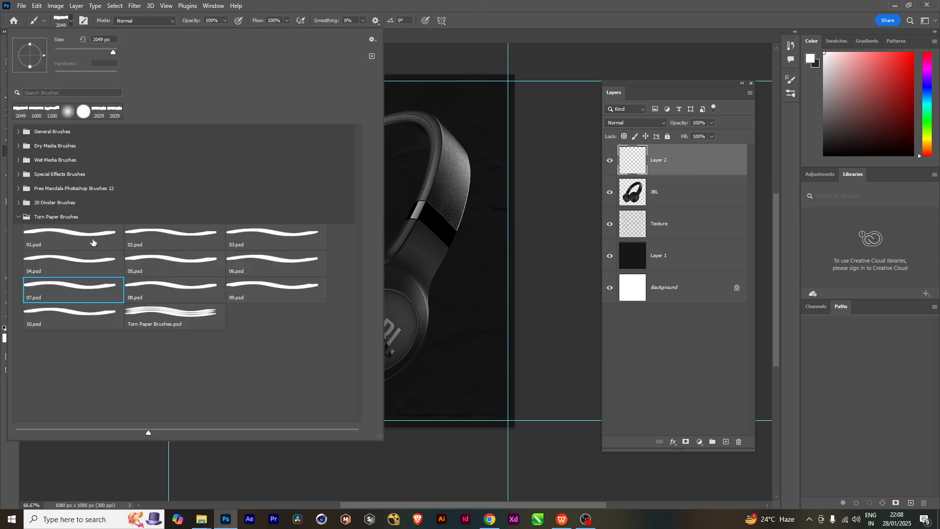
click(168, 244)
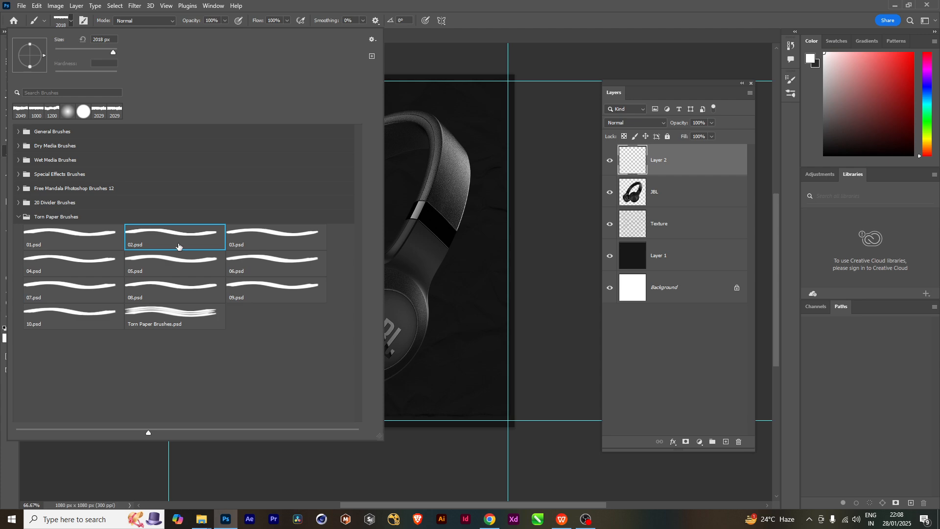
double_click(178, 239)
scroll(376, 257, down, 2)
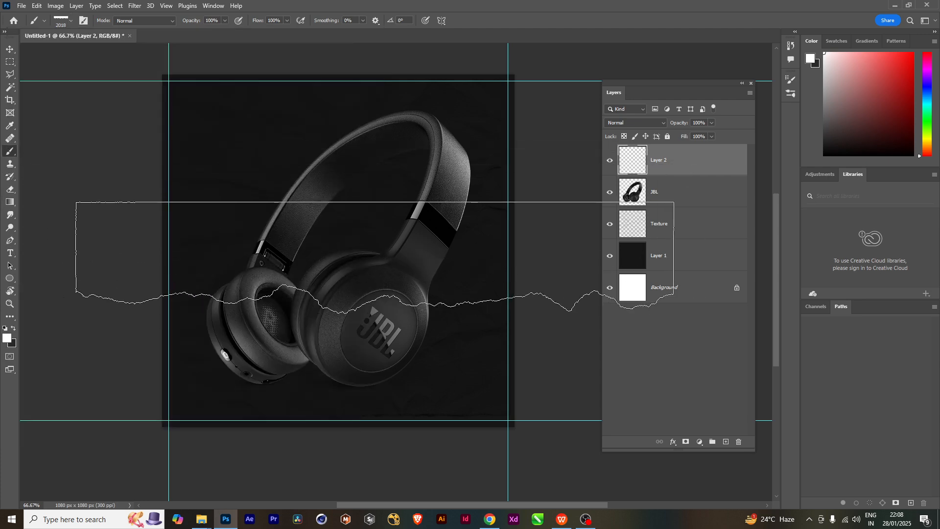
- Rotate the torn paper brush tip to a near-vertical angle of -91°
key(Right)
key(Right)
key(Right)
key(Right)
key(Right)
key(Right)
key(Right)
key(Right)
key(Right)
key(Right)
key(Right)
key(Right)
key(Right)
key(Right)
key(Right)
key(Right)
key(Right)
key(Right)
key(Right)
key(Right)
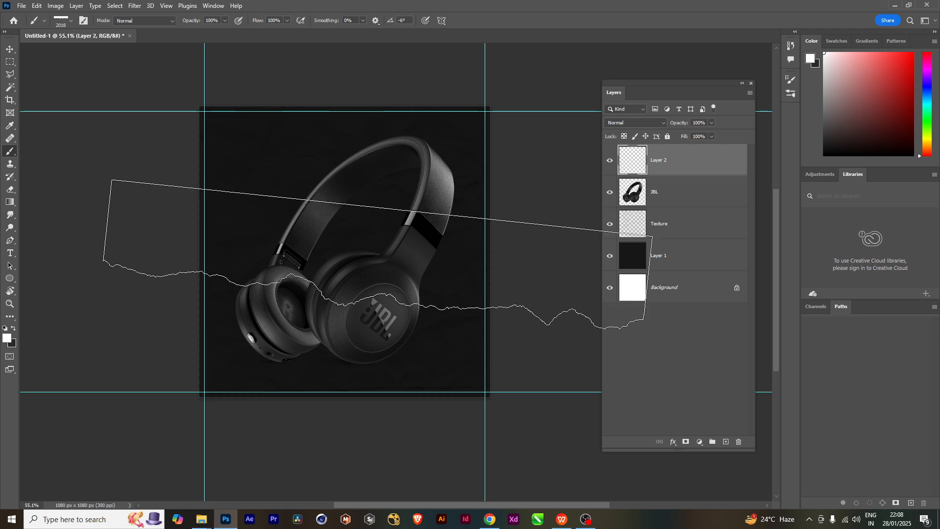
key(Right)
key(Right)
key(Right)
key(Right)
key(Right)
key(Right)
key(Right)
key(Right)
key(Right)
key(Right)
key(Right)
key(Right)
key(Right)
key(Right)
key(Right)
key(Right)
key(Right)
key(Right)
key(Right)
key(Right)
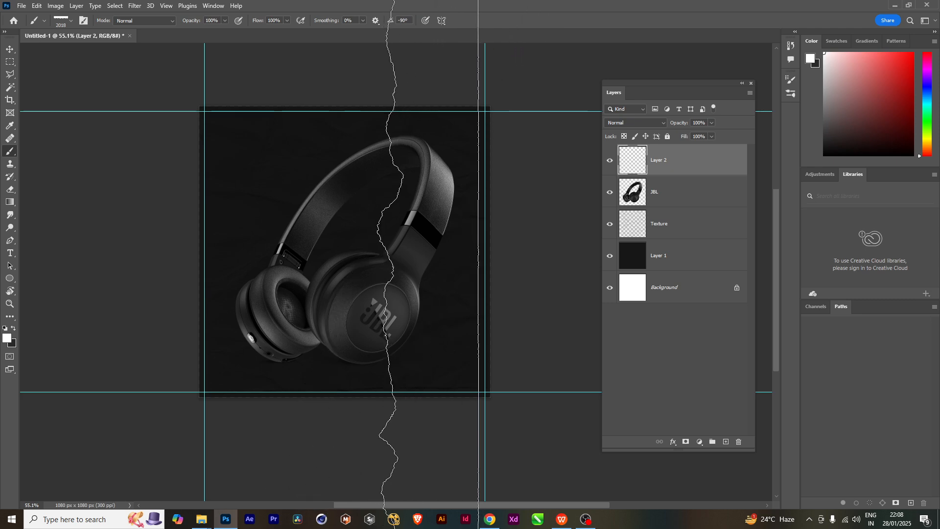
key(Left)
key(Left)
key(Left)
key(Left)
key(Left)
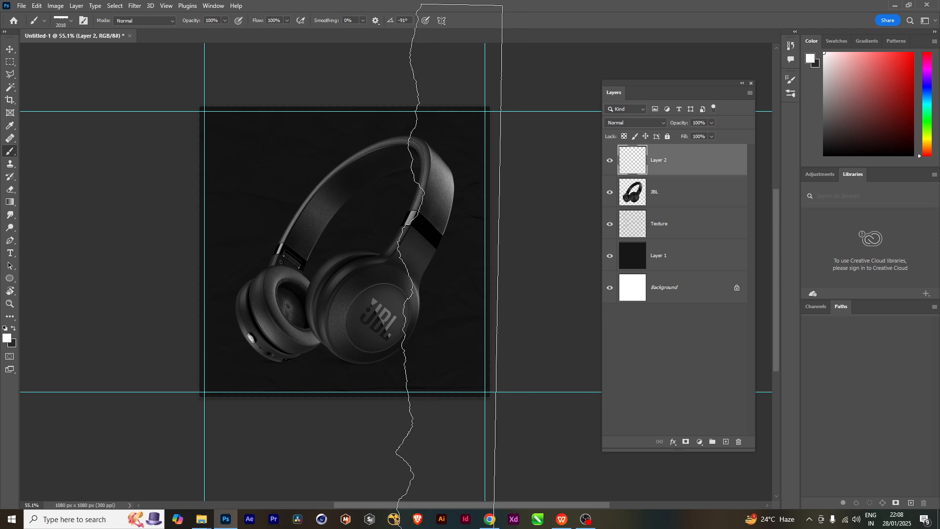
- Try a white vertical torn strip along the poster's right side and undo it
click(450, 276)
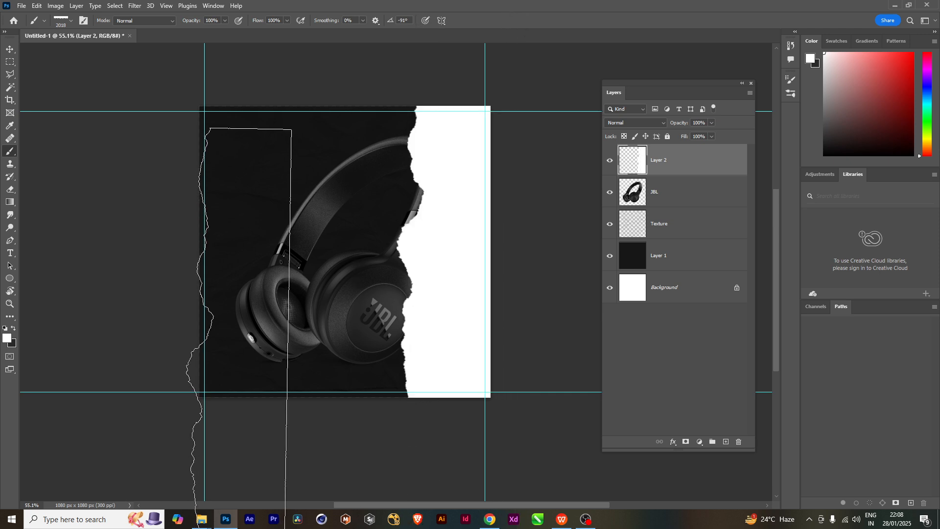
key(ctrl+z)
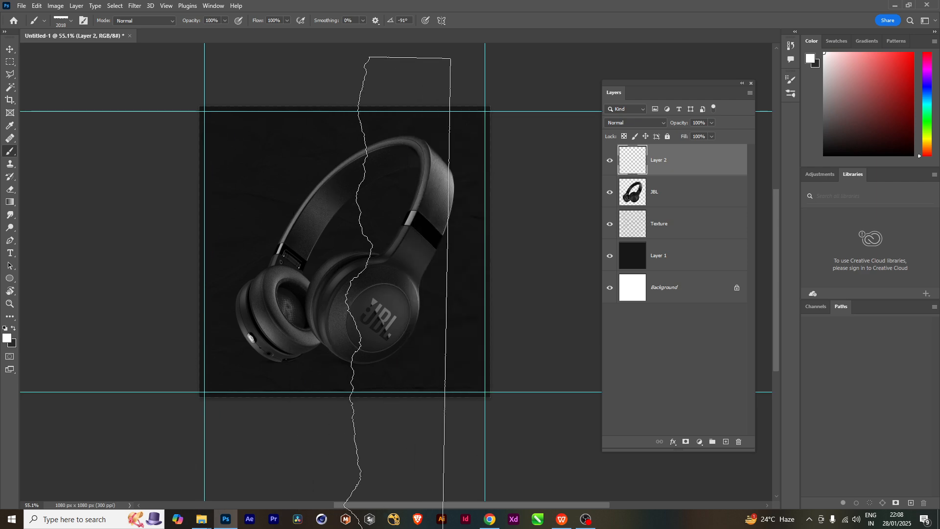
- Set the foreground color to yellow (ffe508) and stamp a vertical torn strip along the poster's right edge on Layer 2
click(7, 338)
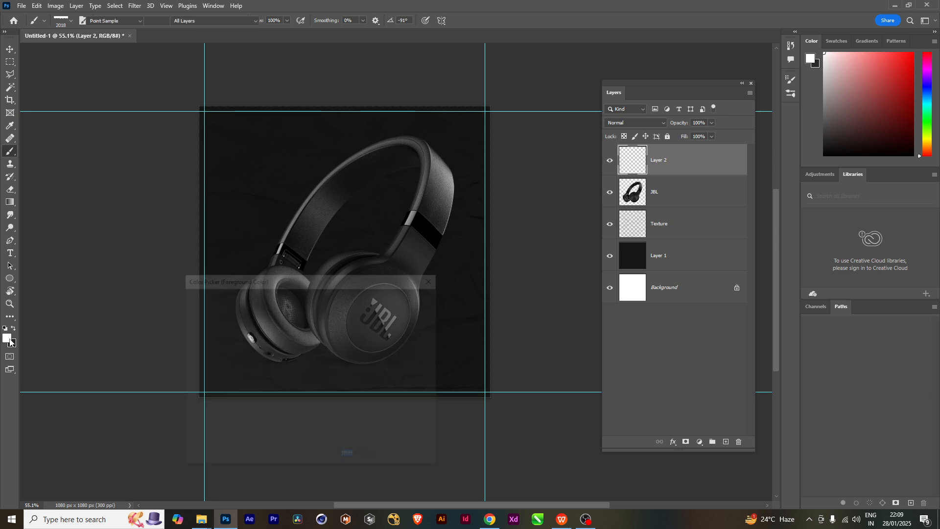
drag(279, 278, 137, 145)
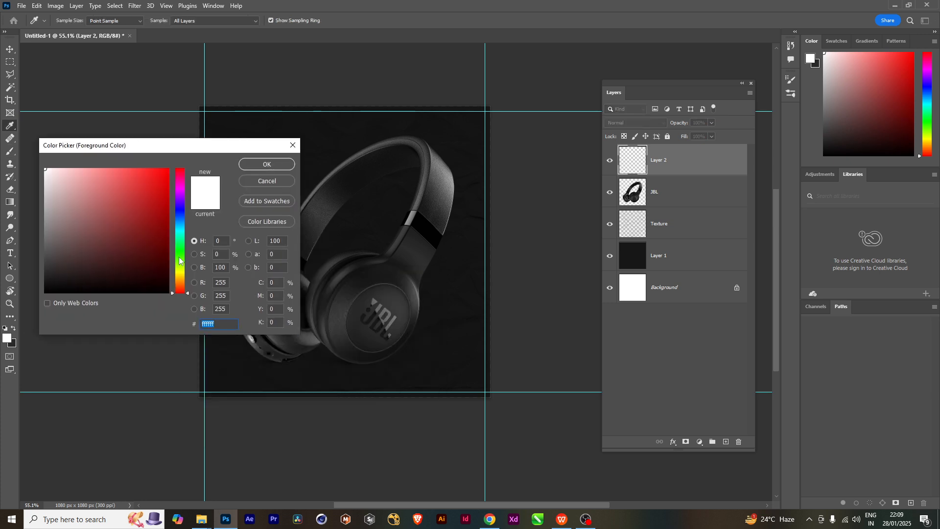
click(181, 275)
mouse_move(154, 212)
mouse_down()
mouse_move(179, 157)
mouse_move(165, 140)
mouse_up()
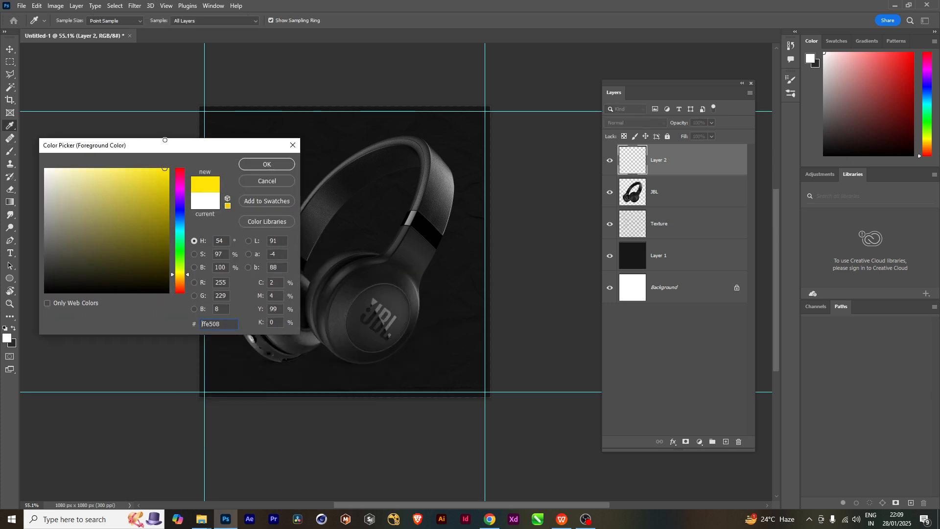
click(267, 165)
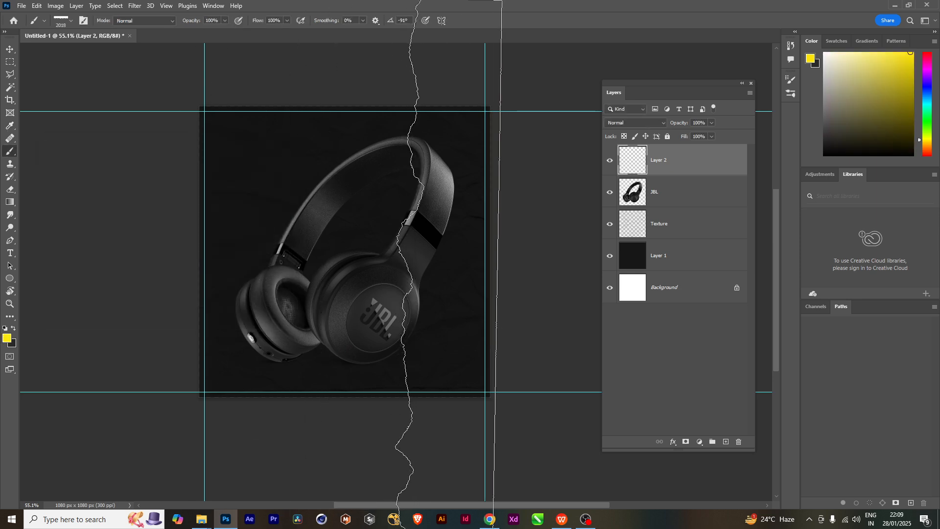
click(445, 259)
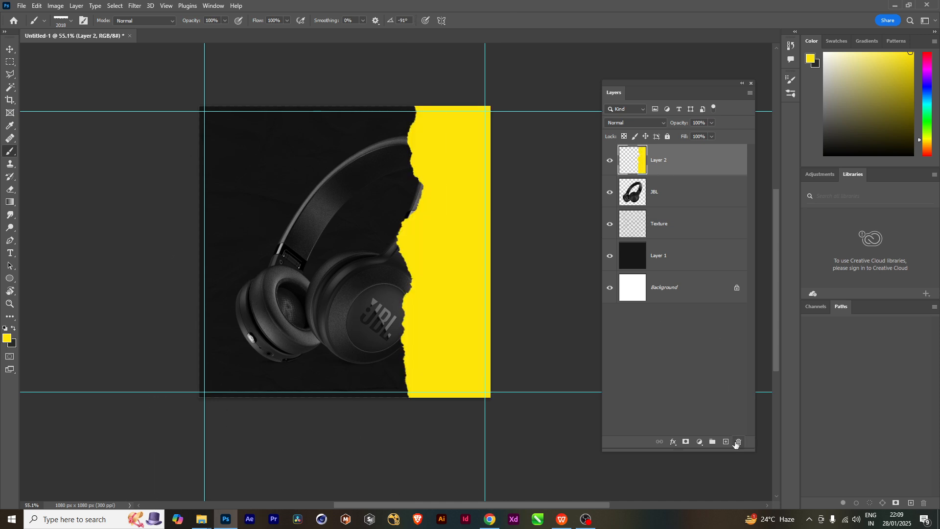
- Add a new layer and stamp a second yellow torn strip at -98°, overlapping the first and extending further left
click(727, 442)
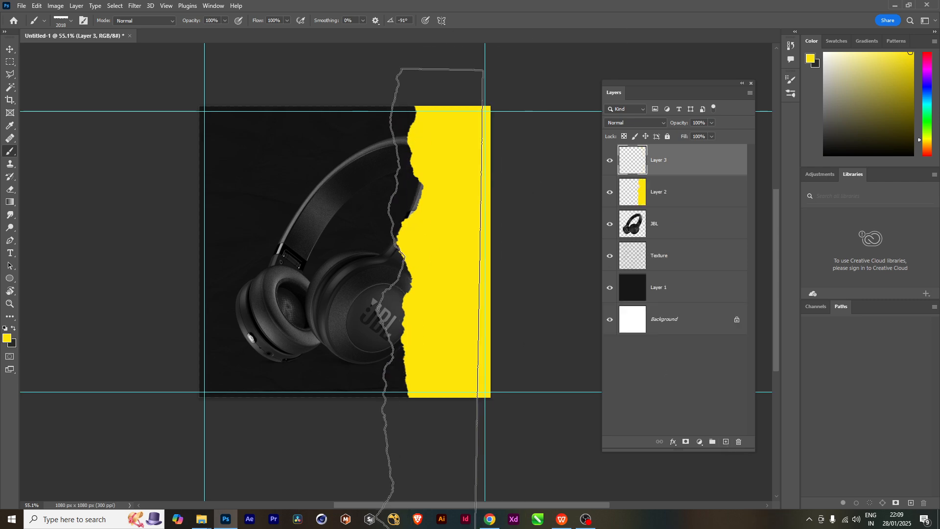
key(Right)
key(Right)
key(Right)
key(Right)
key(Right)
key(Right)
key(Right)
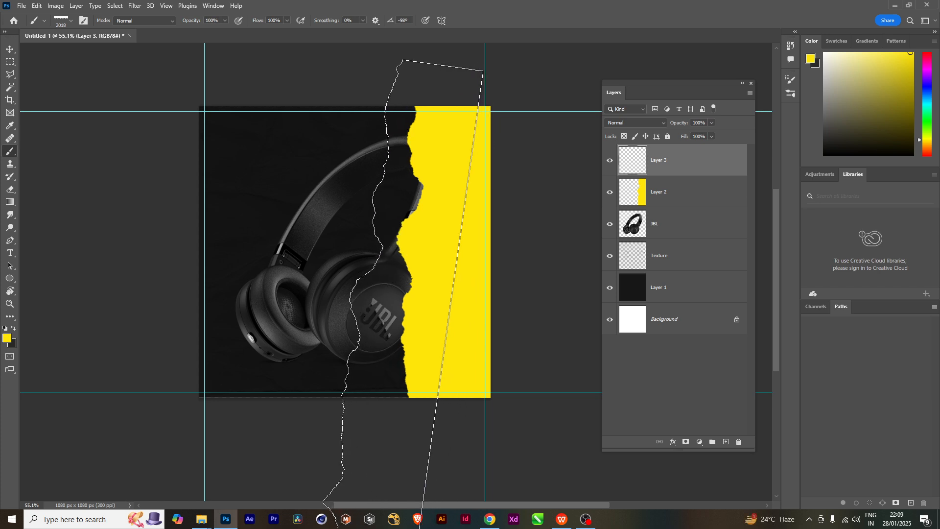
click(395, 328)
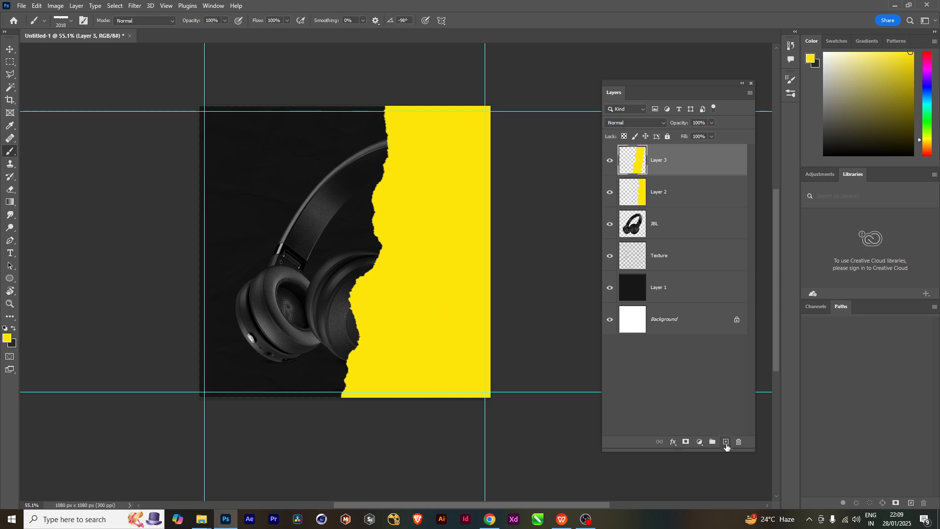
- Add another layer and stamp a third yellow torn strip at -112°, extending the yellow area toward the lower left
click(727, 442)
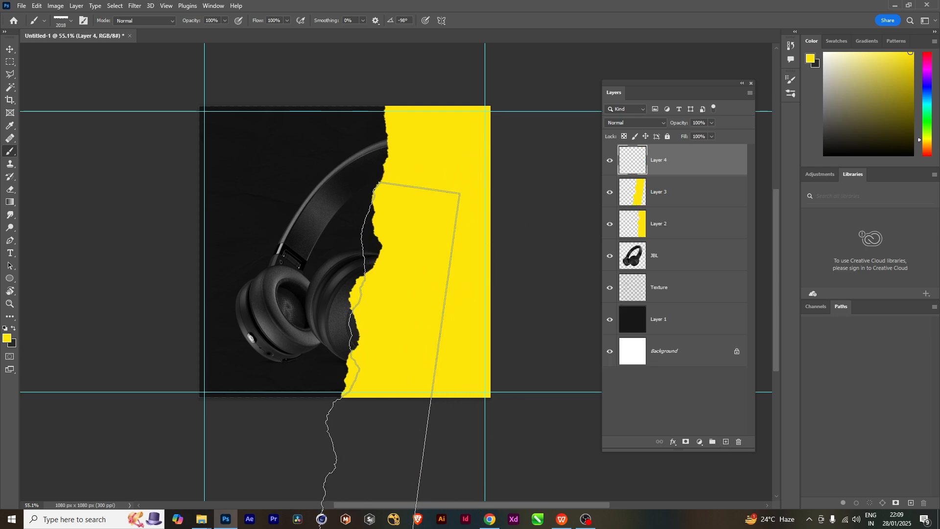
key(Right)
key(Right)
key(Right)
key(Right)
key(Right)
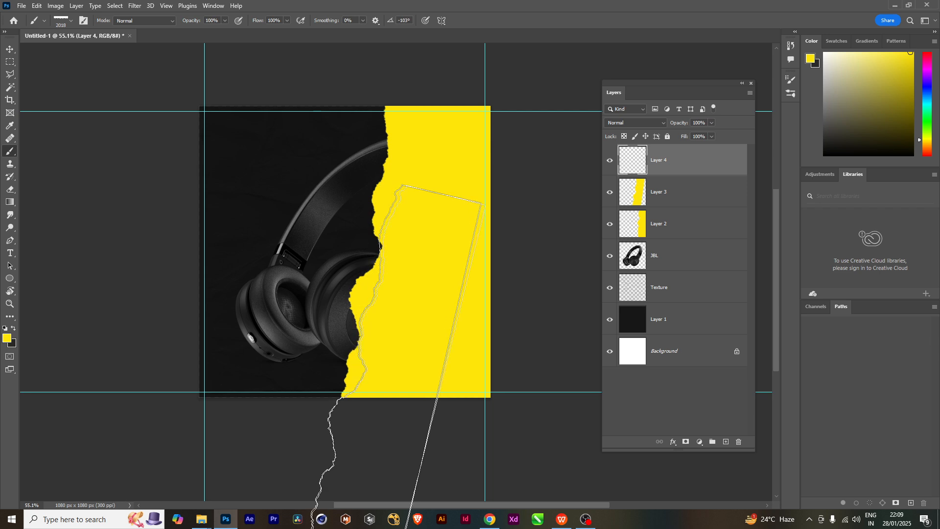
key(Right)
key(Right)
key(Right)
key(Right)
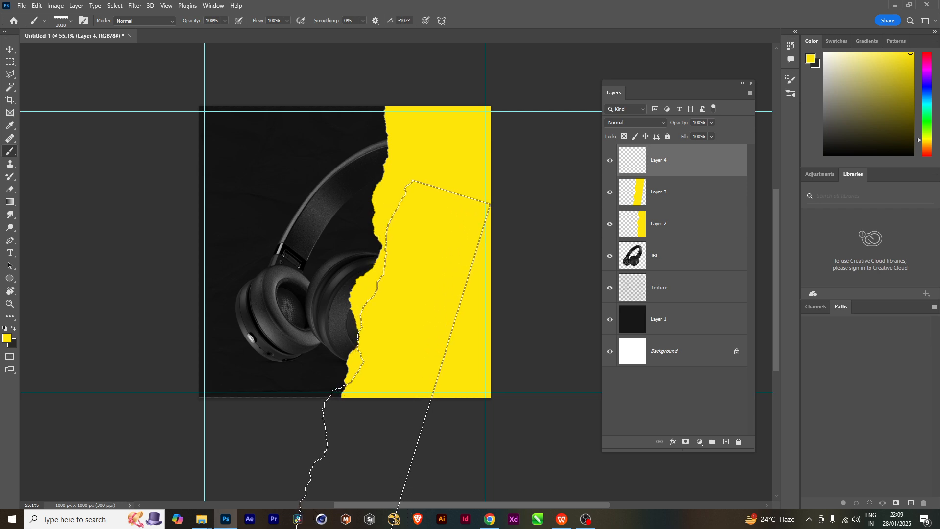
key(Right)
key(Left)
key(Left)
key(Left)
key(Left)
key(Left)
key(Left)
key(Left)
key(Left)
key(Left)
key(Left)
key(Left)
key(Left)
key(Left)
key(Left)
key(Left)
key(Left)
key(Left)
key(Left)
key(Left)
key(Left)
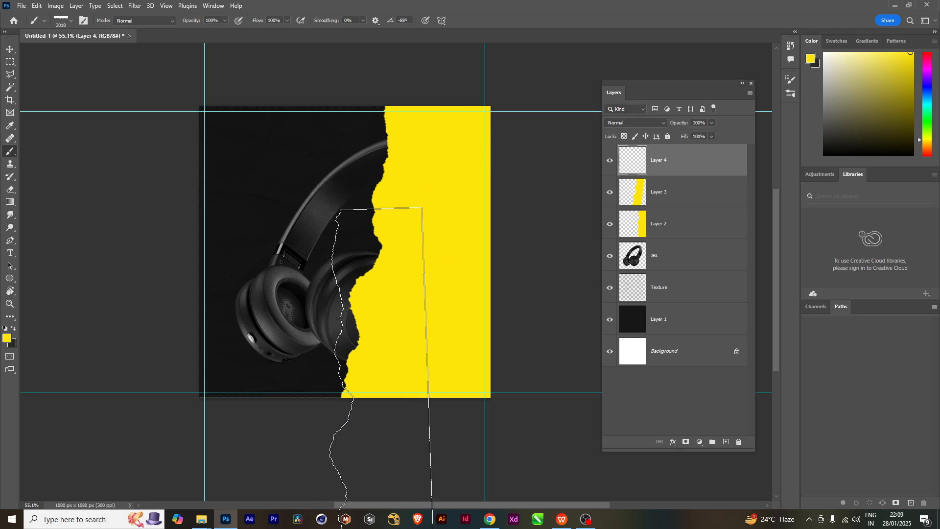
key(Right)
key(Right)
key(Right)
key(Right)
key(Right)
key(Right)
key(Right)
key(Right)
key(Right)
key(Right)
key(Right)
key(Right)
key(Right)
key(Right)
key(Right)
key(Right)
key(Right)
key(Right)
key(Right)
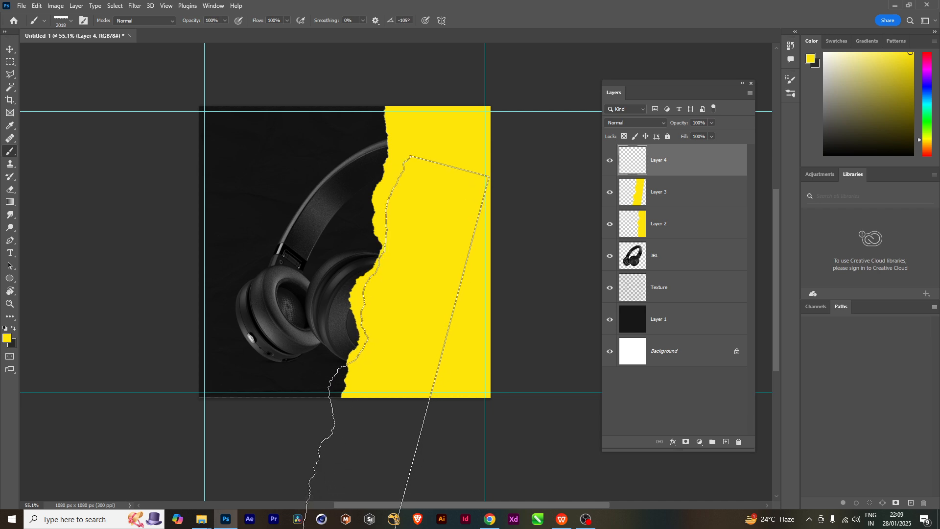
key(Right)
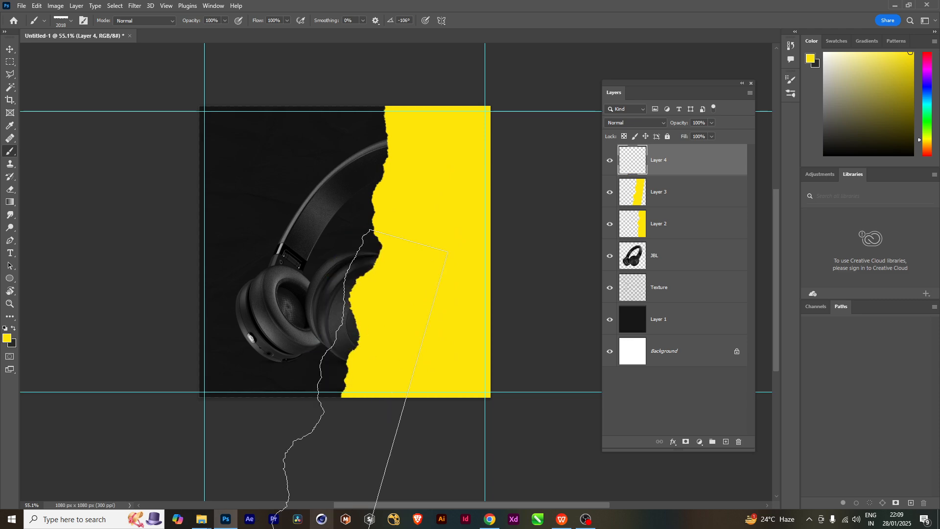
key(Right)
key(Right)
key(Right)
key(Right)
key(Right)
key(Right)
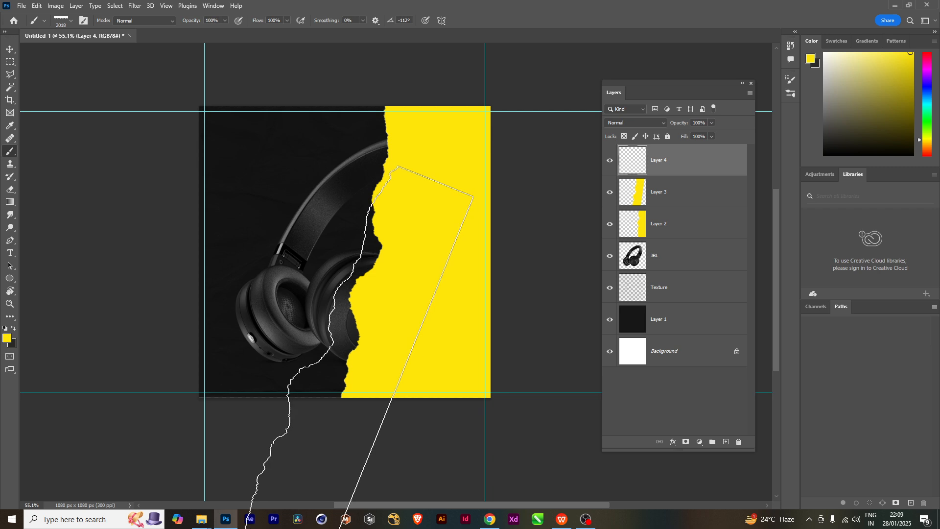
click(336, 426)
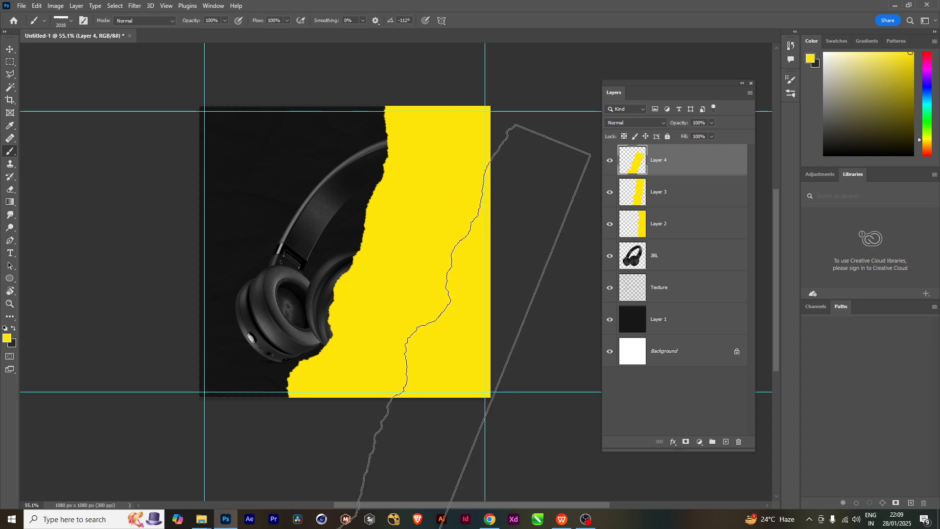
- Move the JBL layer above Layer 4 so the headphones sit in front of the yellow torn strips
click(653, 262)
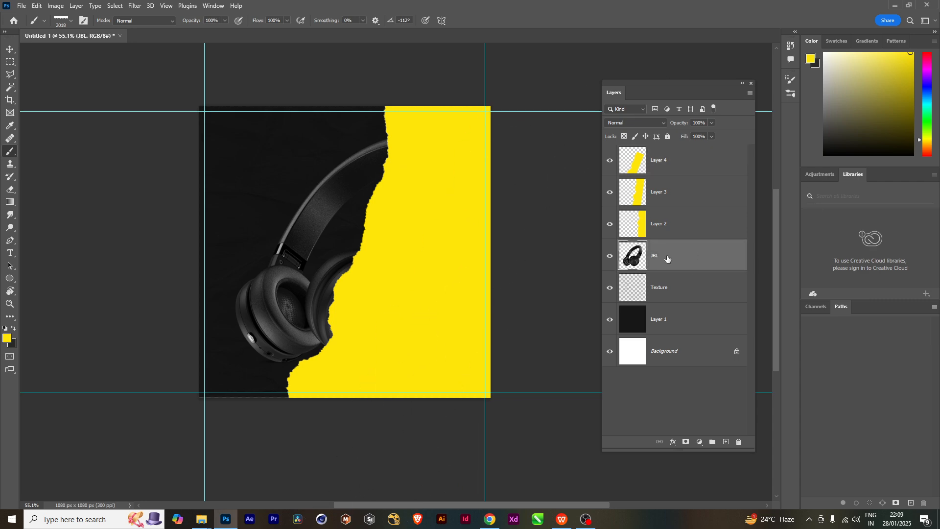
drag(668, 259, 664, 149)
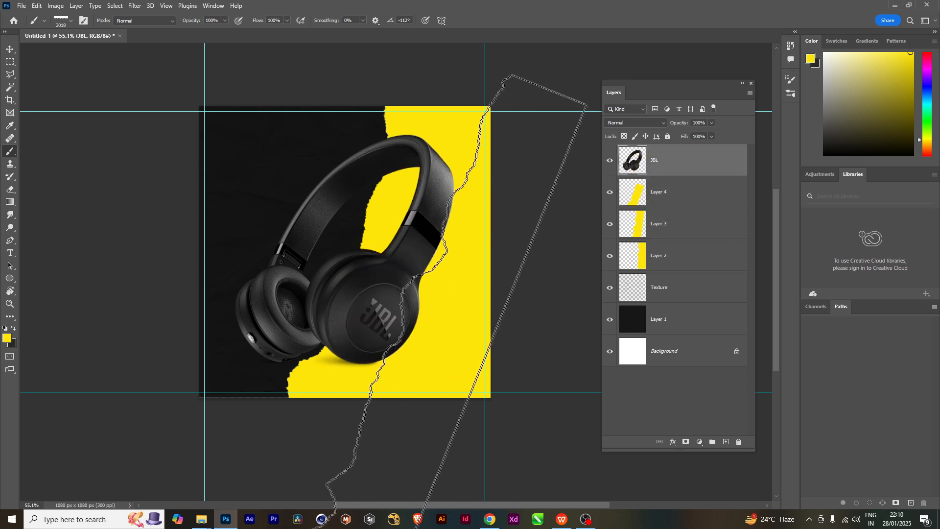
key(v)
scroll(314, 324, up, 1)
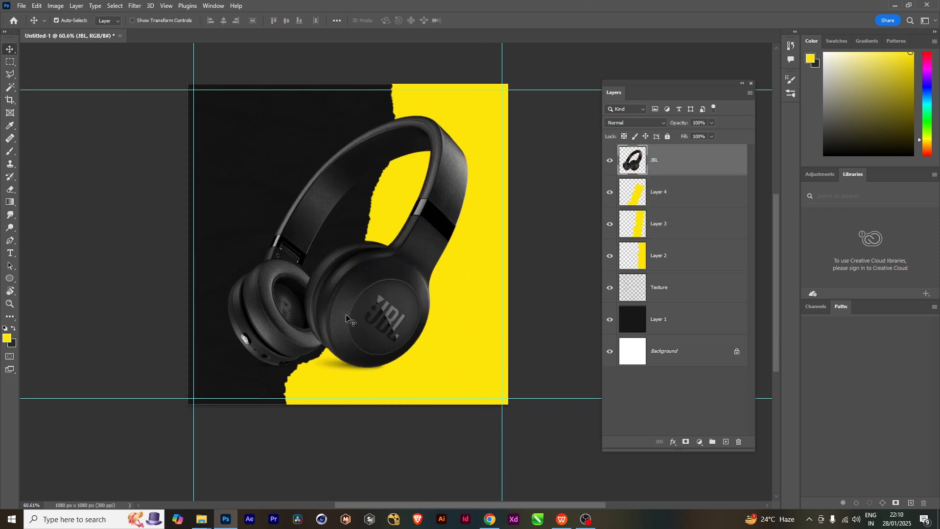
scroll(394, 298, up, 1)
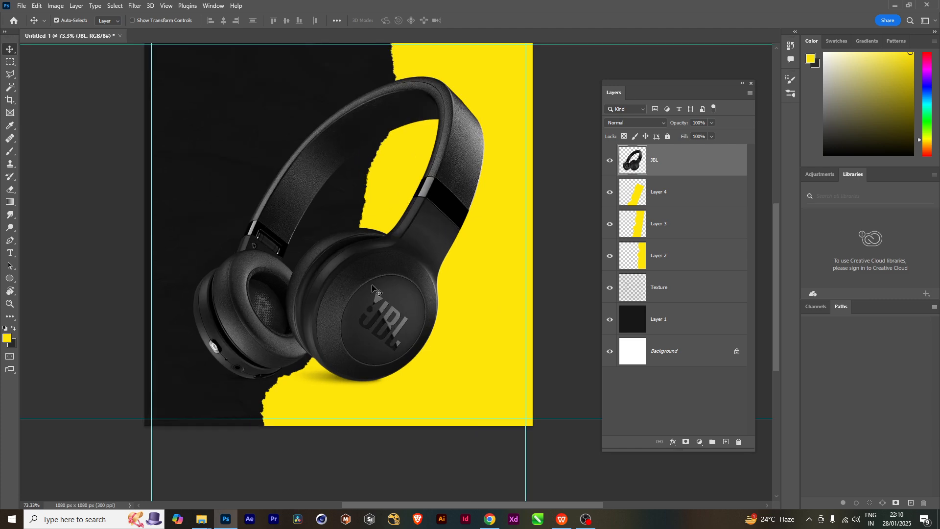
drag(398, 265, 394, 306)
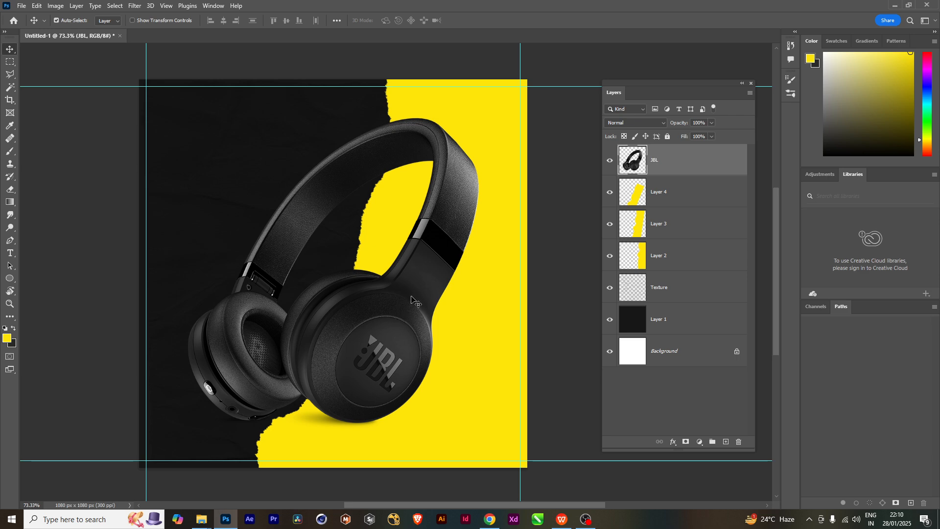
- Scale the JBL headphones to about 88%, rotate them to about -10.5°, and shift them right over the yellow paper
key(ctrl)
key(ctrl+t)
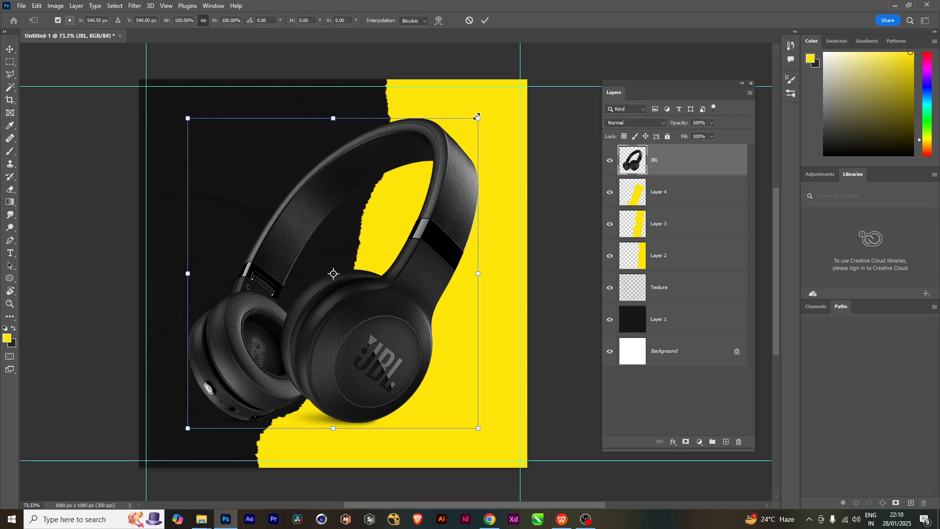
drag(478, 119, 461, 137)
drag(477, 428, 477, 372)
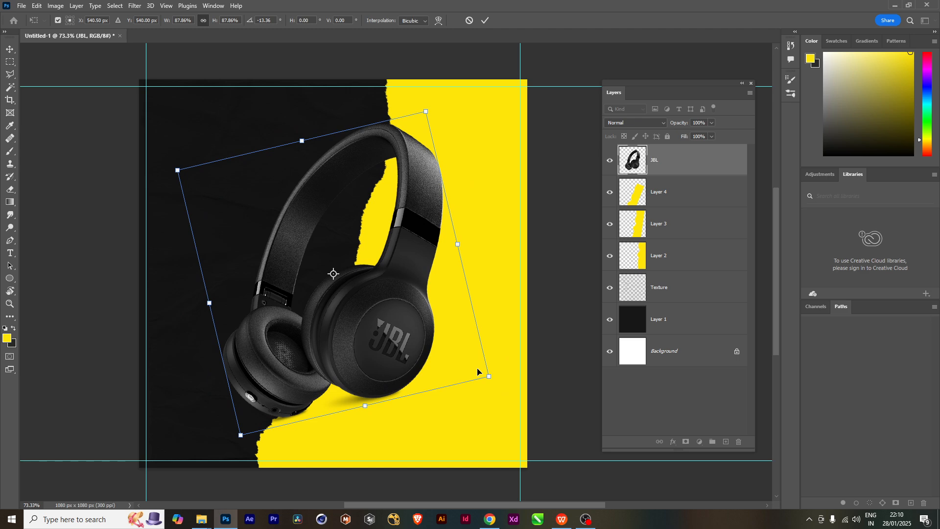
drag(384, 311, 420, 311)
mouse_move(514, 397)
mouse_down()
mouse_move(497, 445)
mouse_move(503, 390)
mouse_up()
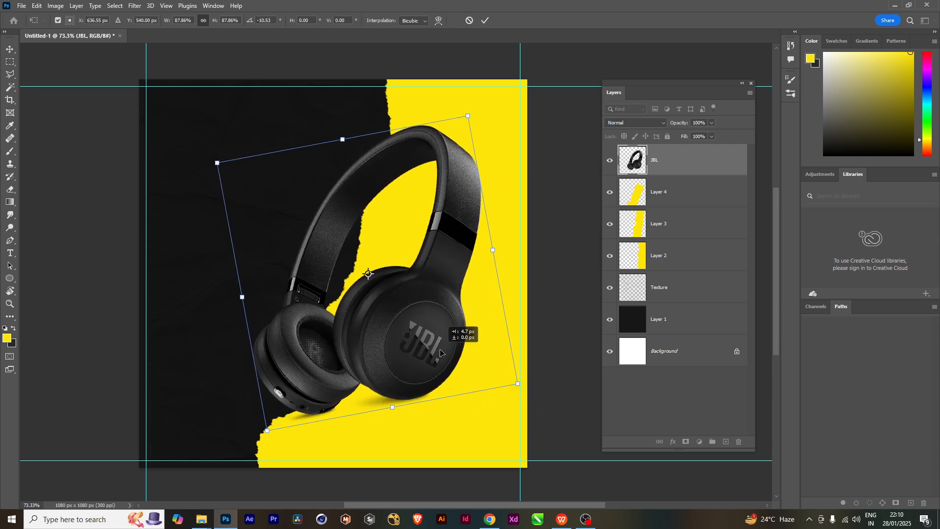
- Enlarge the rotated headphones to about 100.5% and position them at about X 668 px, Y 545 px on the poster
drag(440, 352, 460, 355)
drag(290, 433, 284, 443)
mouse_move(420, 338)
mouse_down()
mouse_move(422, 322)
mouse_move(409, 336)
mouse_move(397, 324)
mouse_move(403, 330)
mouse_up()
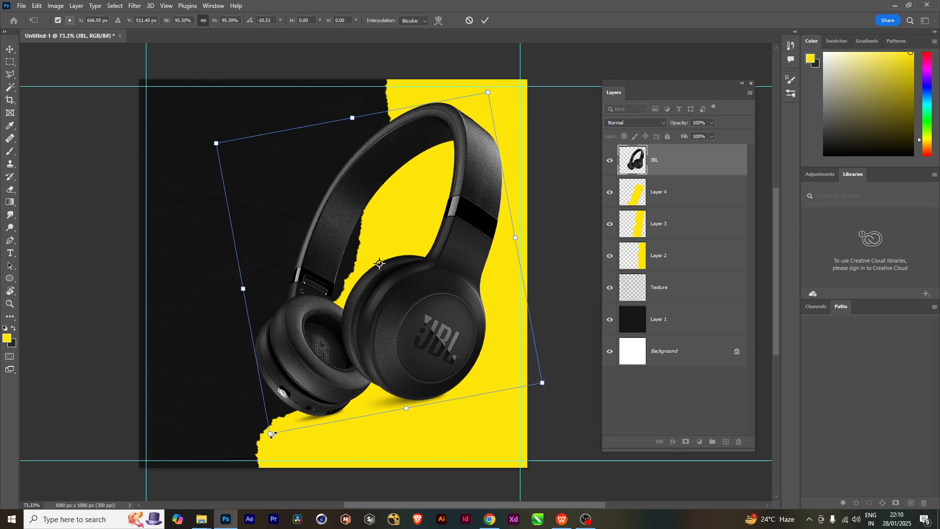
drag(267, 438, 263, 442)
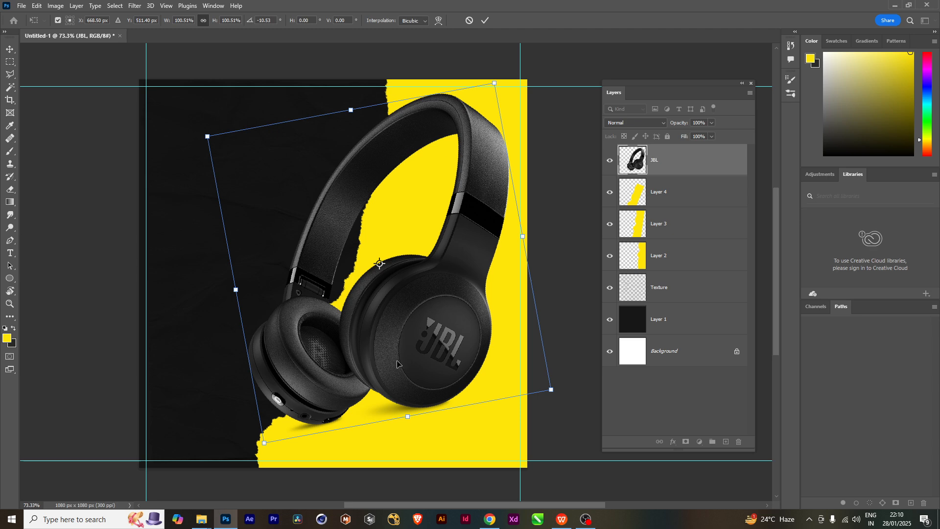
drag(396, 362, 397, 368)
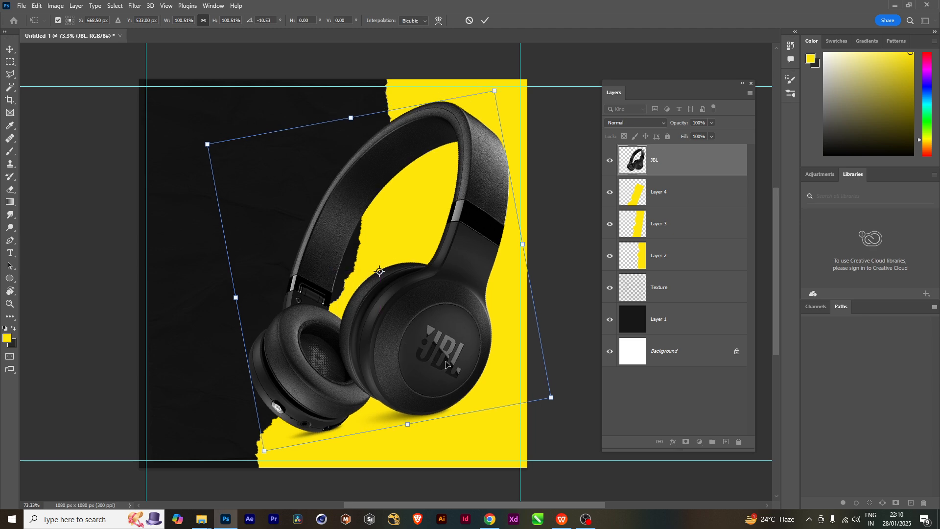
key(Down)
key(Down)
key(Down)
key(Down)
key(Down)
key(Down)
key(Down)
key(Down)
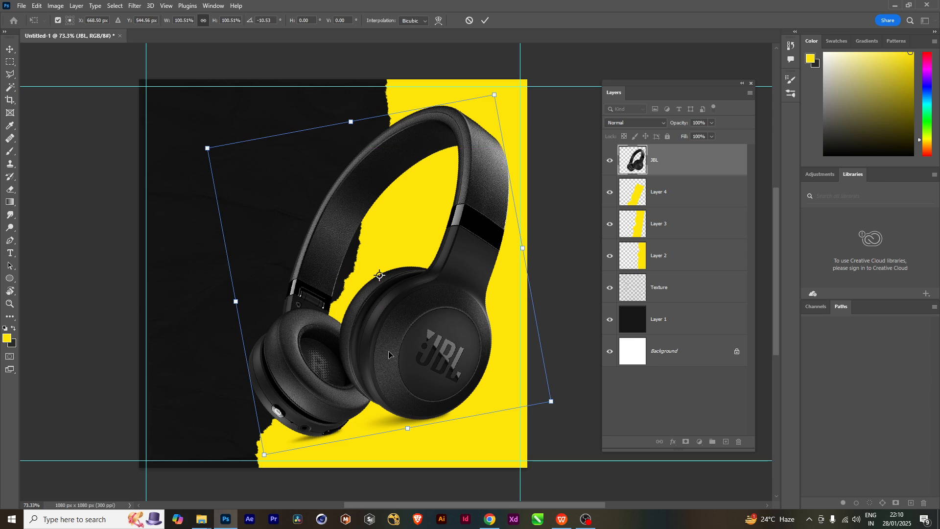
key(Return)
- Try a duplicate of the headphones at about 52% with the original hidden, and discard it in favour of the original
key(ctrl+j)
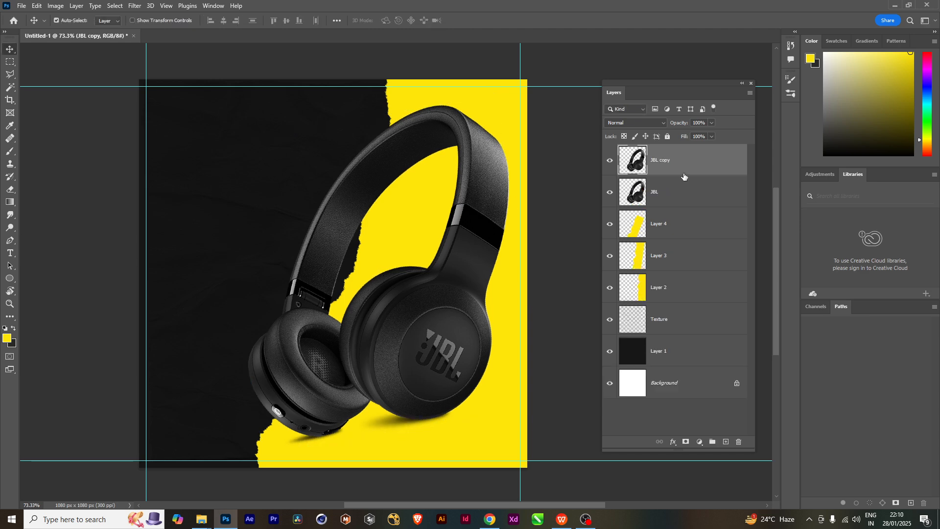
click(611, 193)
key(ctrl+t)
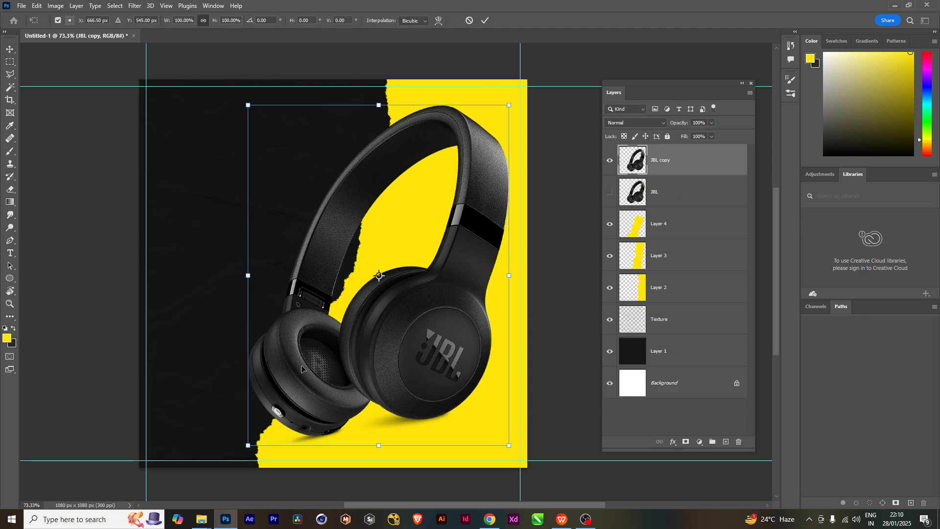
drag(249, 447, 312, 364)
drag(404, 333, 461, 324)
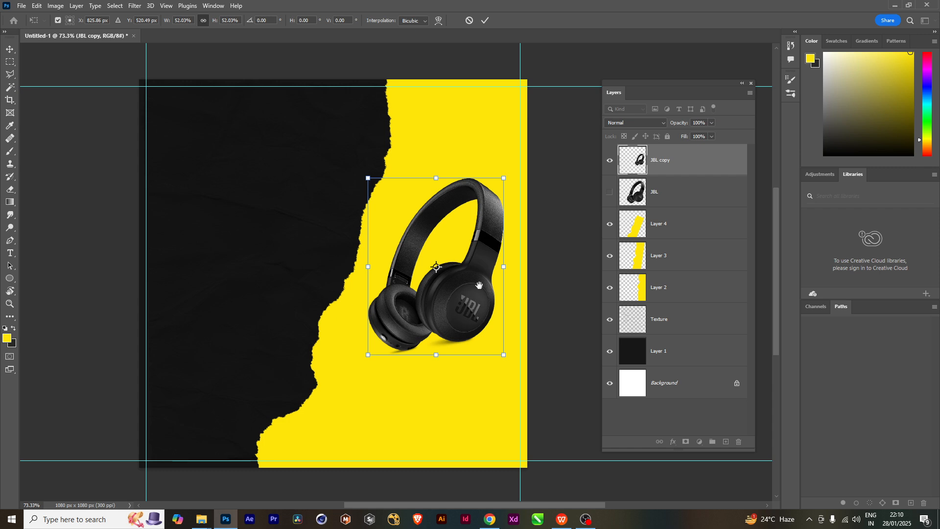
key(Return)
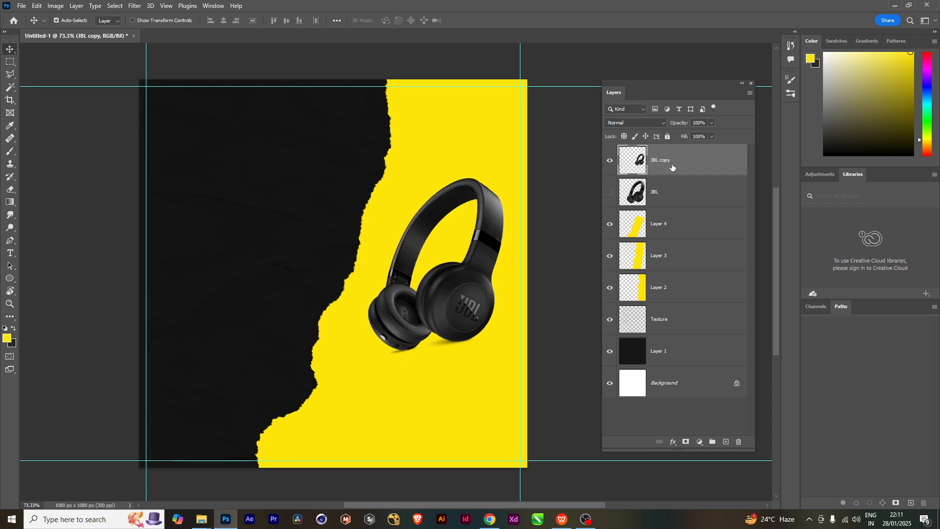
key(Delete)
click(609, 164)
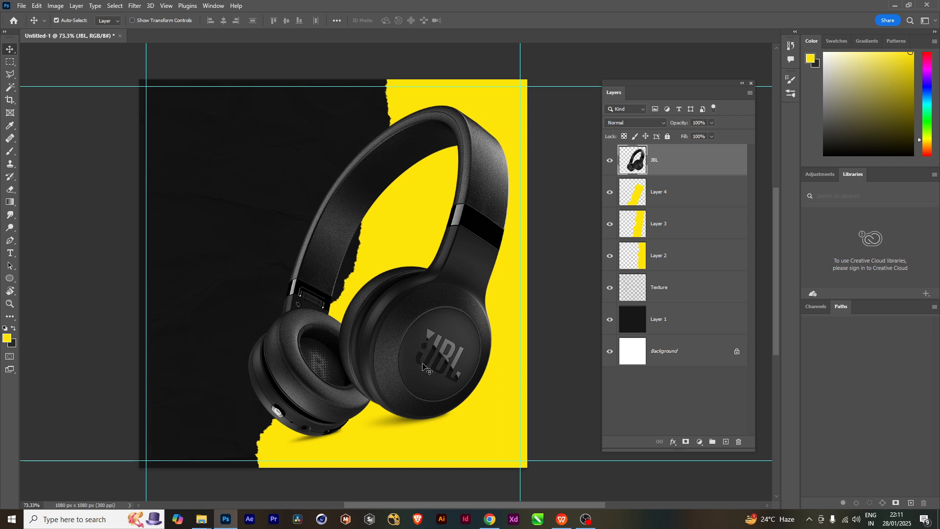
- Examine the headphones and their shadows against the torn yellow paper, both close up and within the whole poster
drag(423, 363, 460, 349)
scroll(425, 419, up, 2)
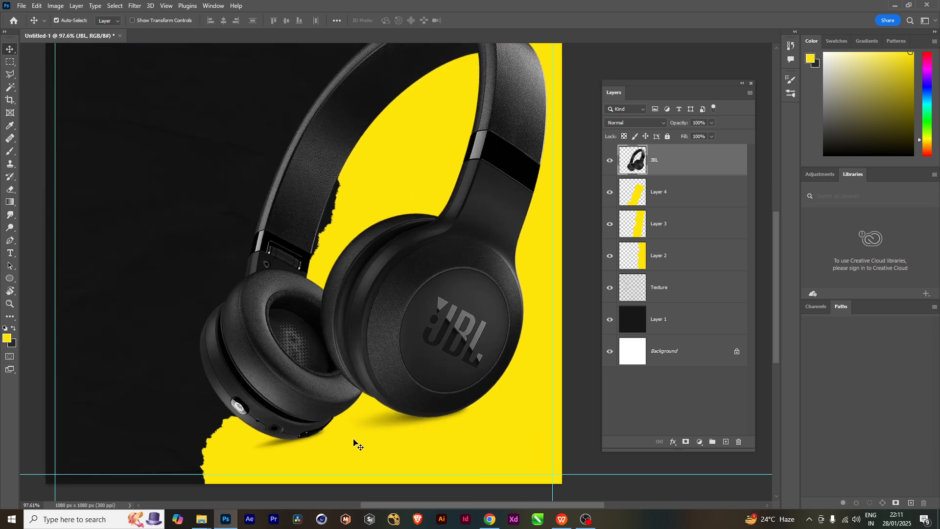
scroll(305, 448, up, 3)
scroll(390, 430, down, 3)
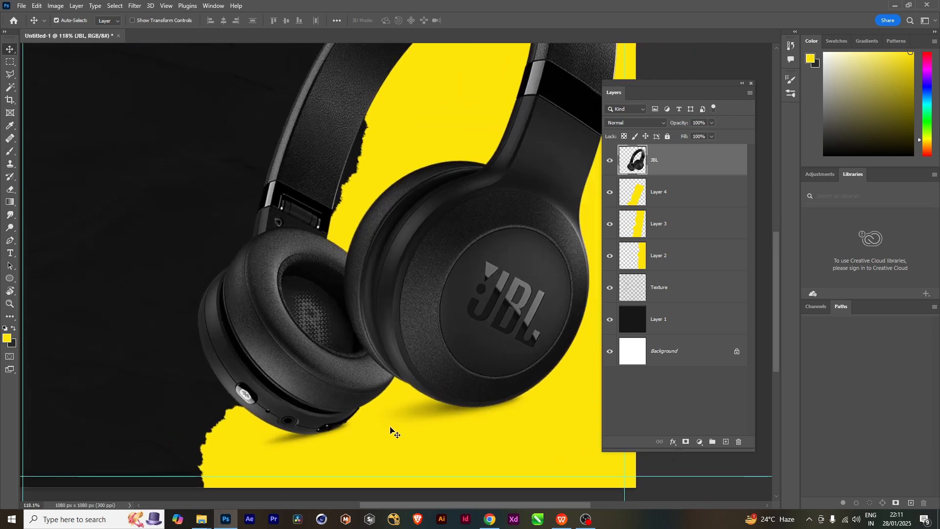
scroll(455, 406, down, 2)
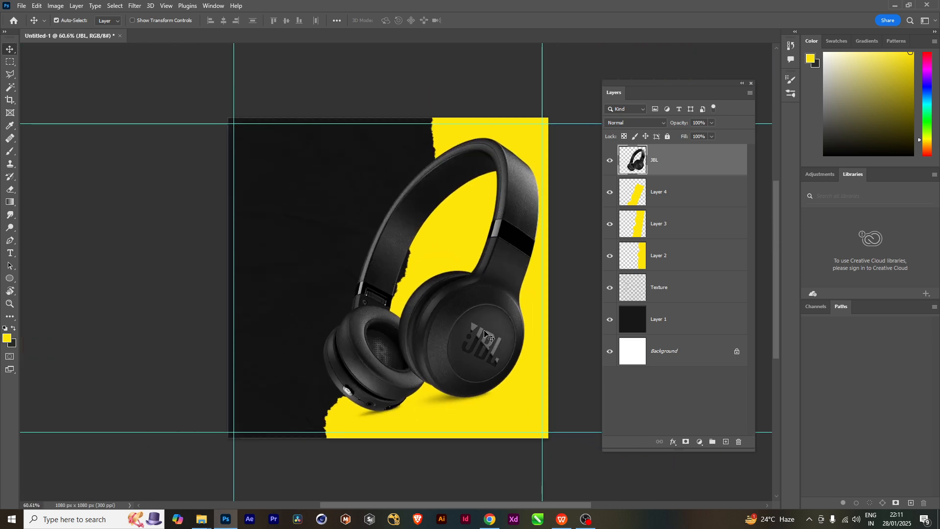
scroll(485, 337, up, 1)
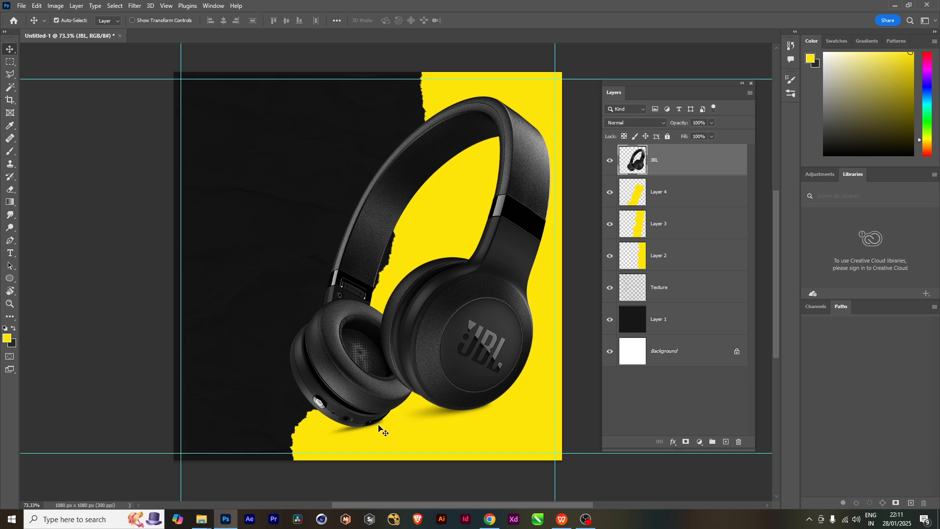
scroll(449, 392, down, 1)
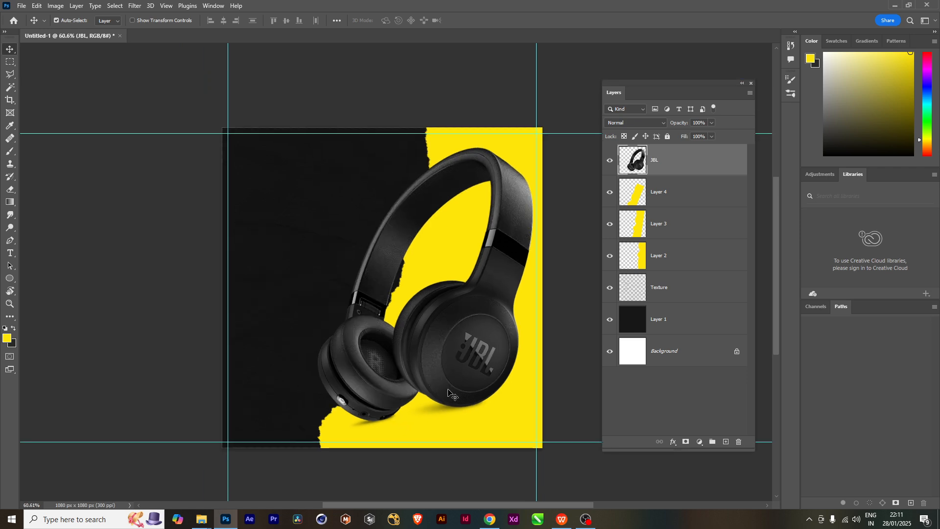
scroll(450, 393, up, 1)
scroll(449, 392, down, 1)
scroll(451, 393, up, 1)
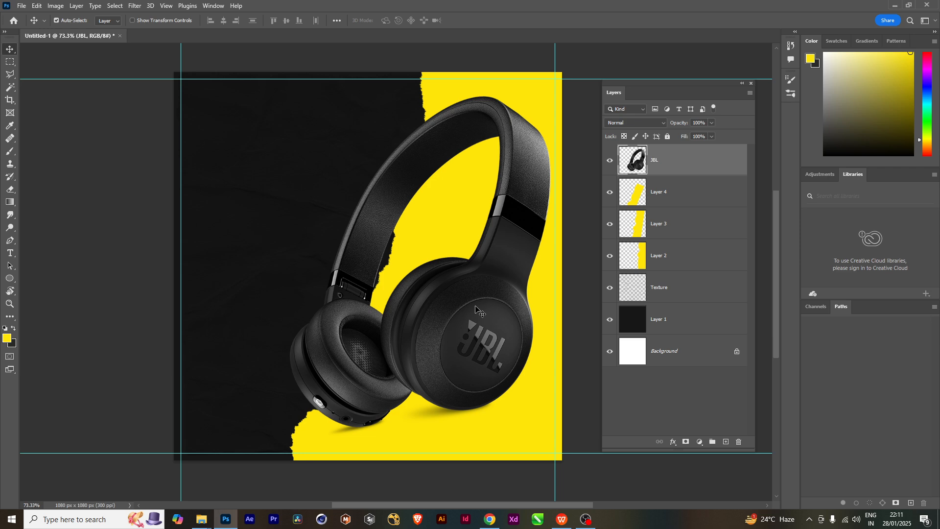
scroll(422, 348, down, 1)
scroll(423, 347, up, 1)
- Switch to Chrome and search PNGWing for "jbl"
mouse_move(497, 517)
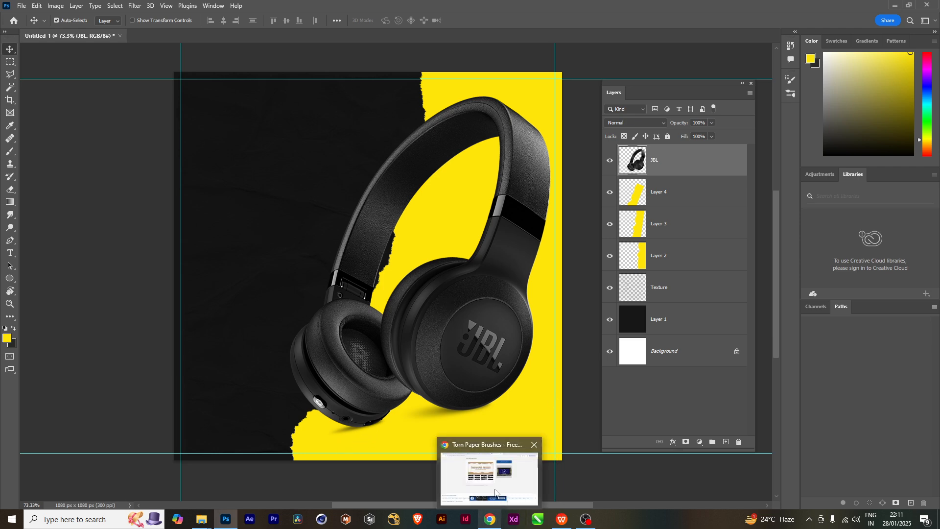
click(495, 492)
click(421, 10)
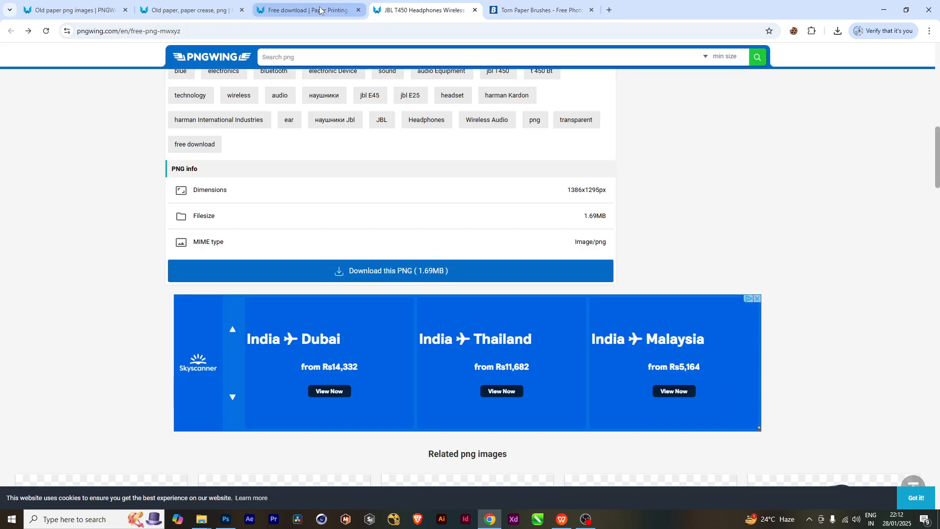
scroll(405, 203, up, 5)
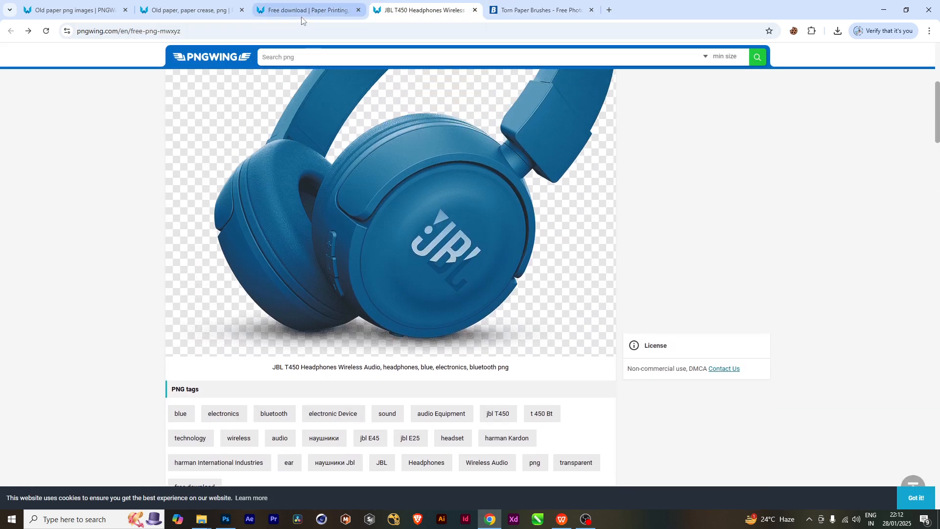
click(303, 11)
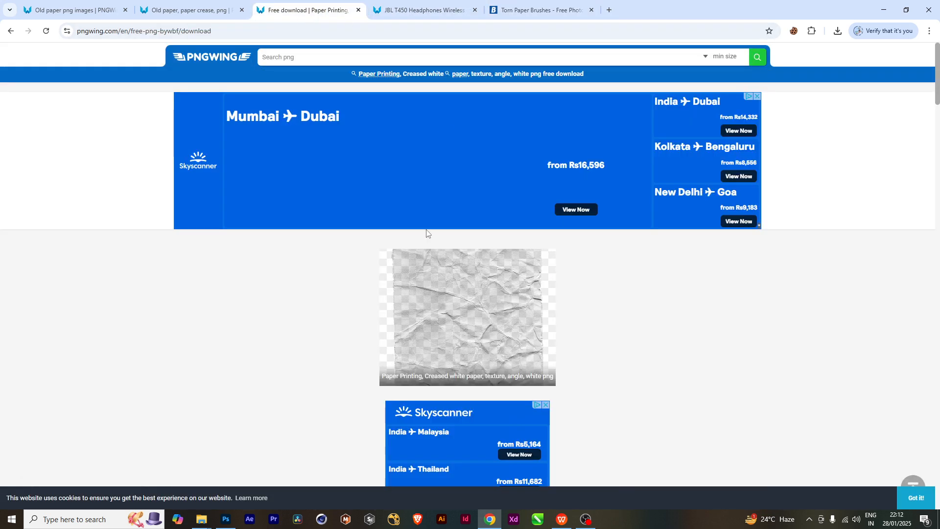
click(191, 10)
click(73, 10)
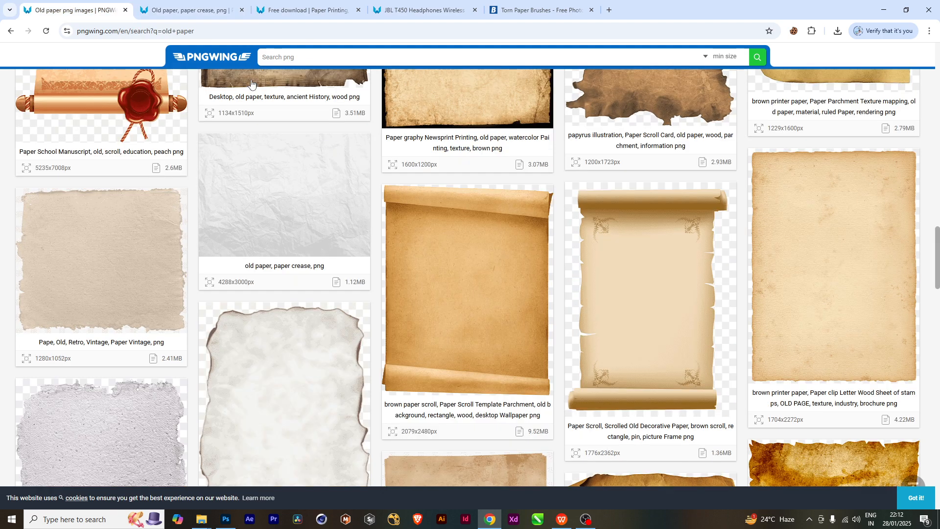
click(275, 59)
text(j)
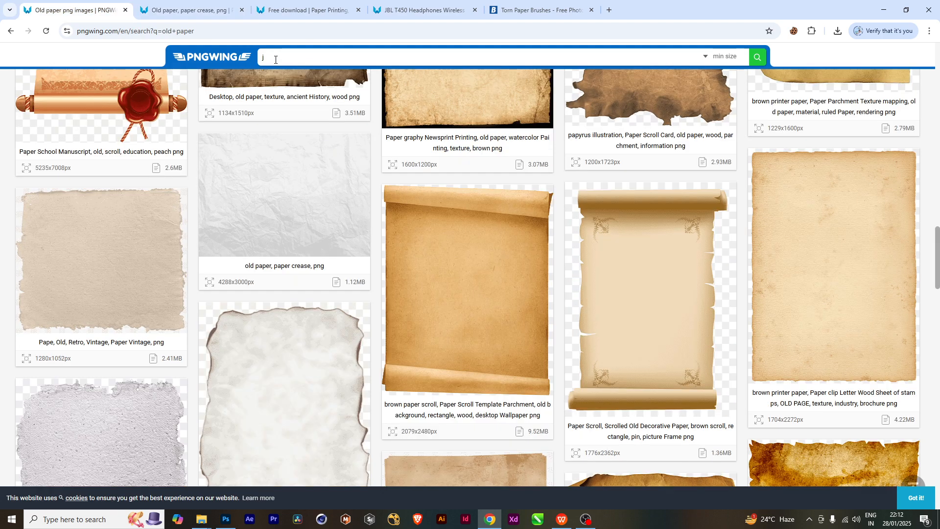
text(bl)
key(Return)
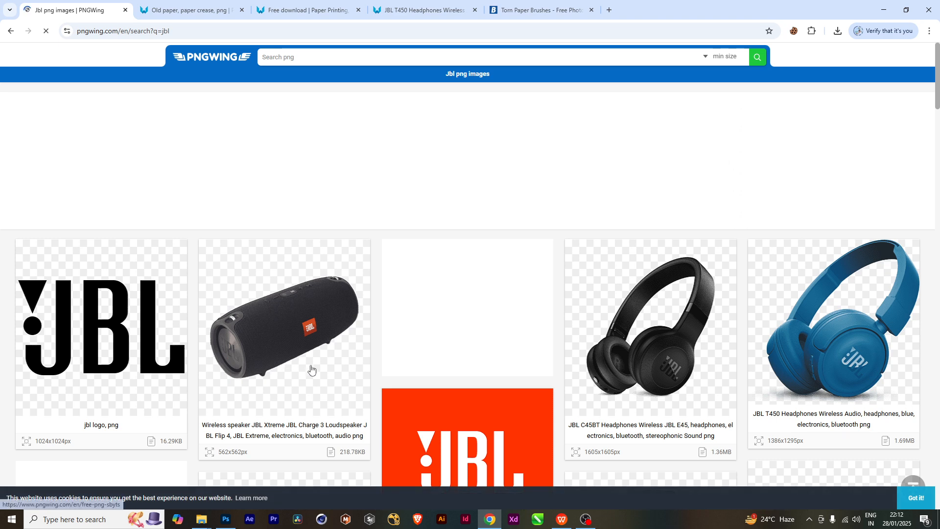
- Open the black 1024x1024px jbl logo image and download its PNG, dismissing the advertisement
scroll(147, 209, down, 2)
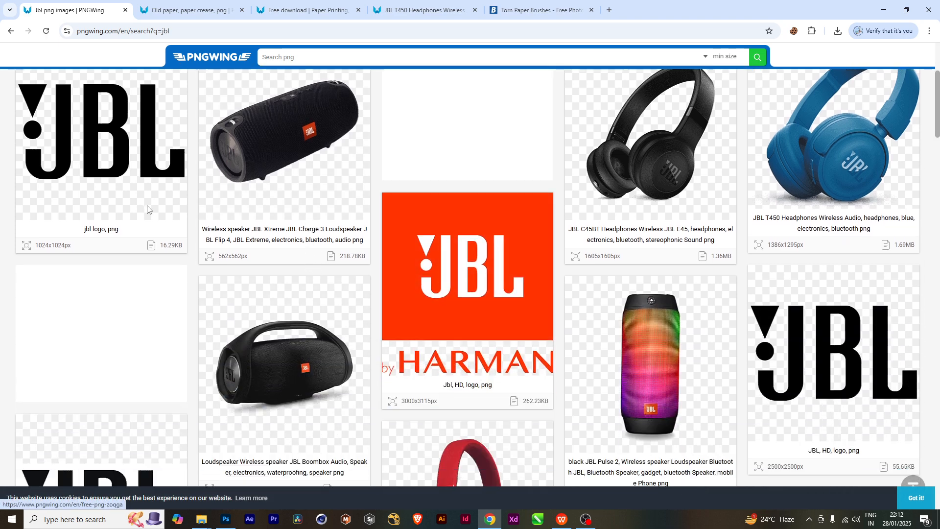
click(113, 141)
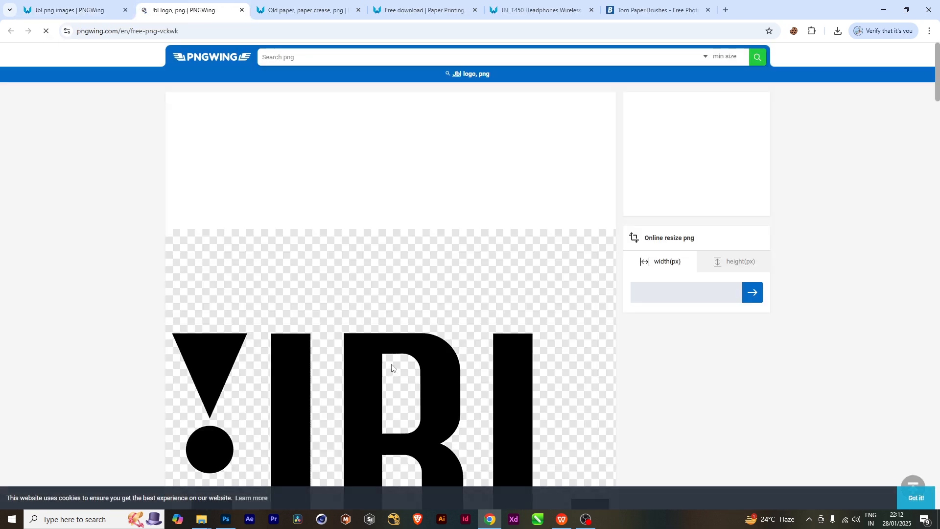
scroll(399, 367, down, 4)
scroll(405, 366, down, 10)
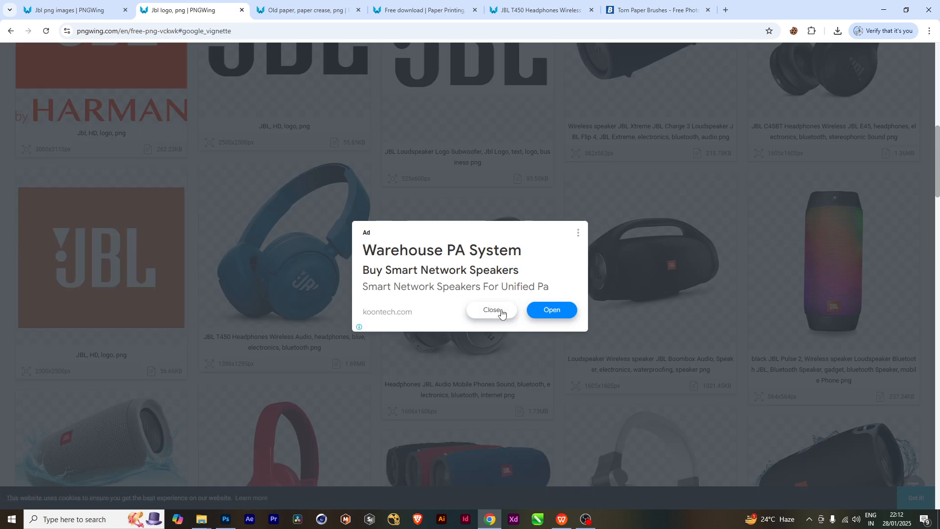
click(492, 311)
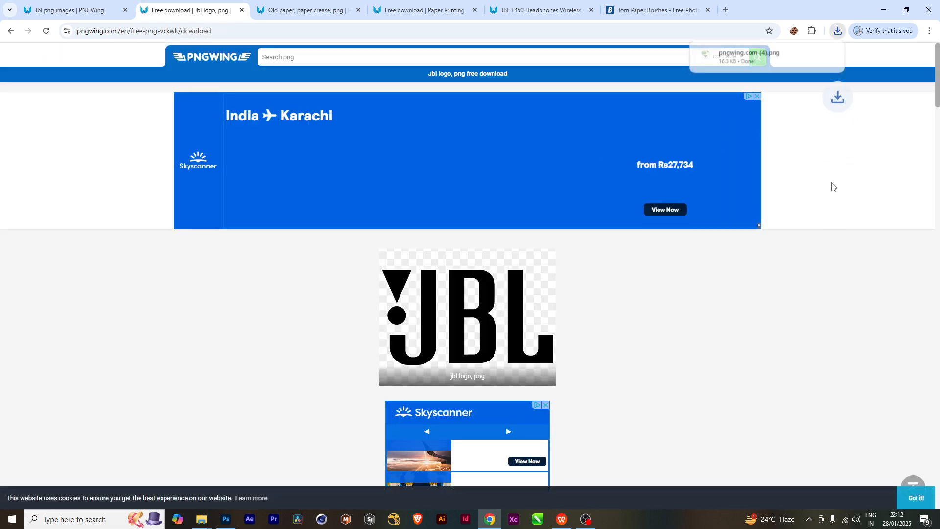
- Place the downloaded JBL logo into the Photoshop poster and shrink it to about 4.9%
drag(764, 55, 274, 290)
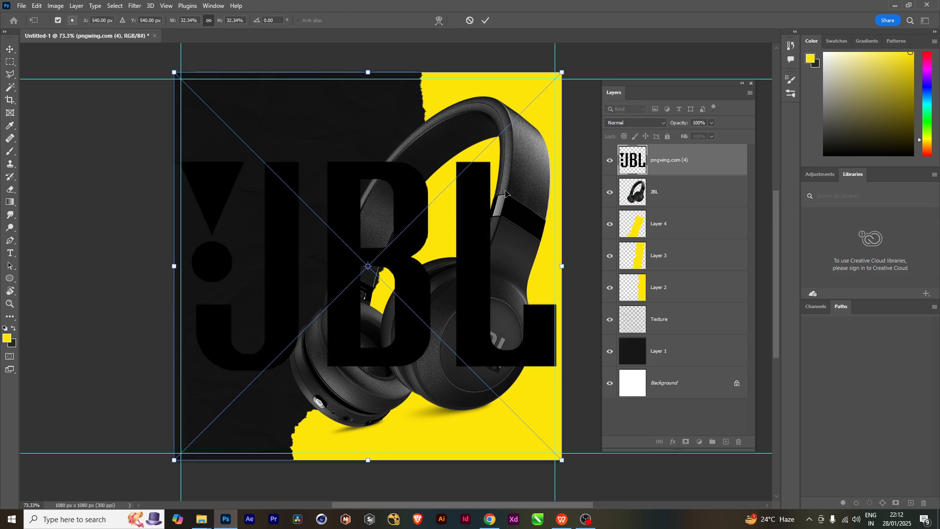
drag(564, 461, 395, 299)
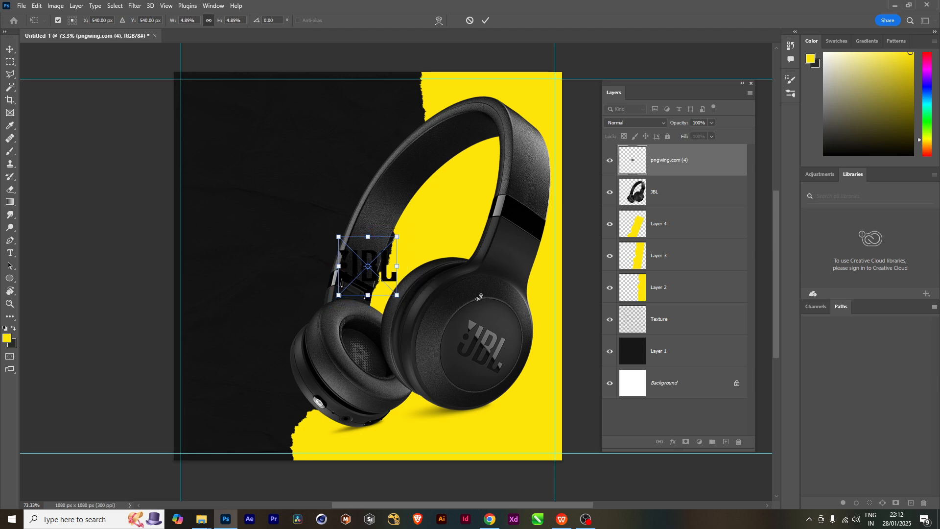
drag(491, 285, 519, 321)
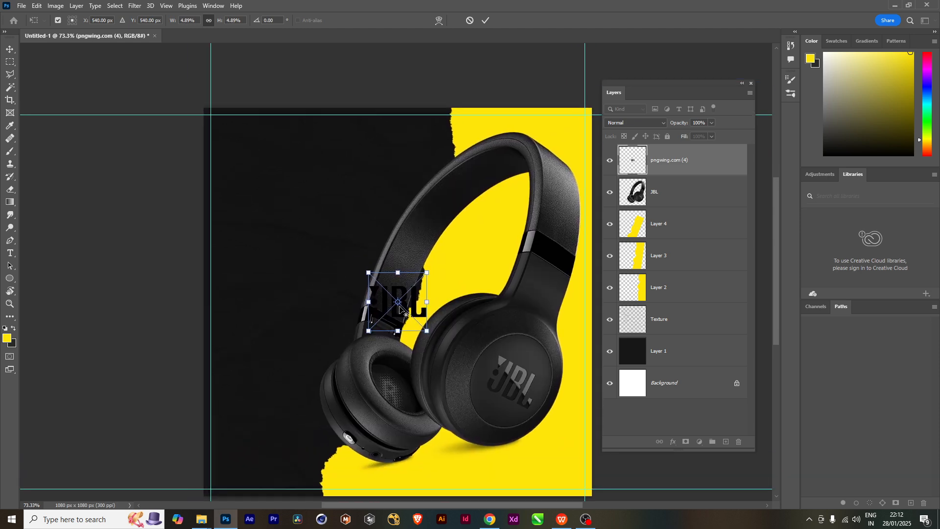
- Position the JBL logo in the poster's upper-left corner inside the margin guides, scaled to about 3.3%
drag(414, 308, 227, 111)
scroll(277, 181, up, 2)
scroll(228, 117, up, 2)
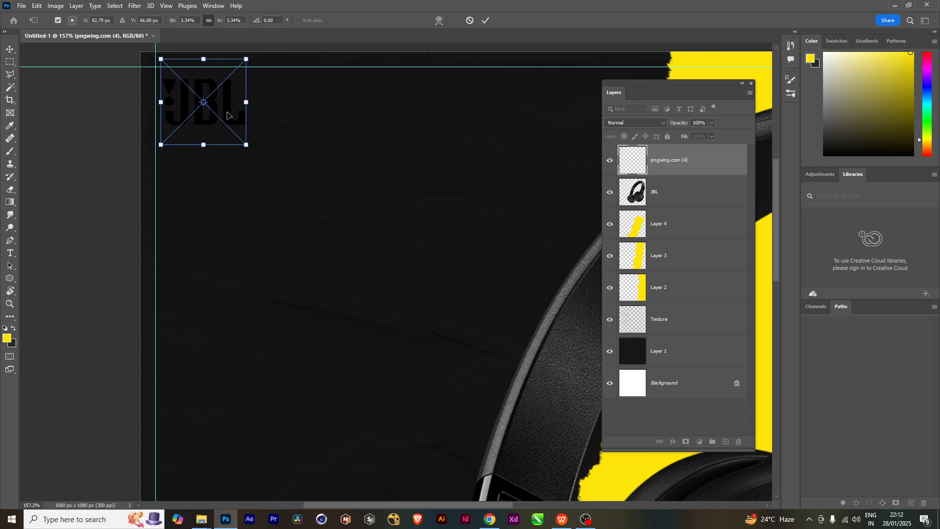
key(Return)
scroll(255, 157, down, 3)
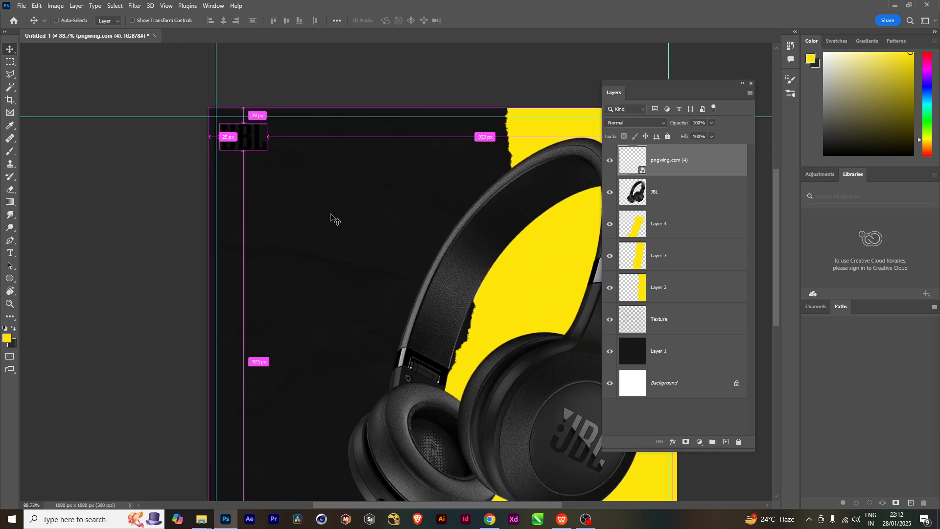
key(ctrl+0)
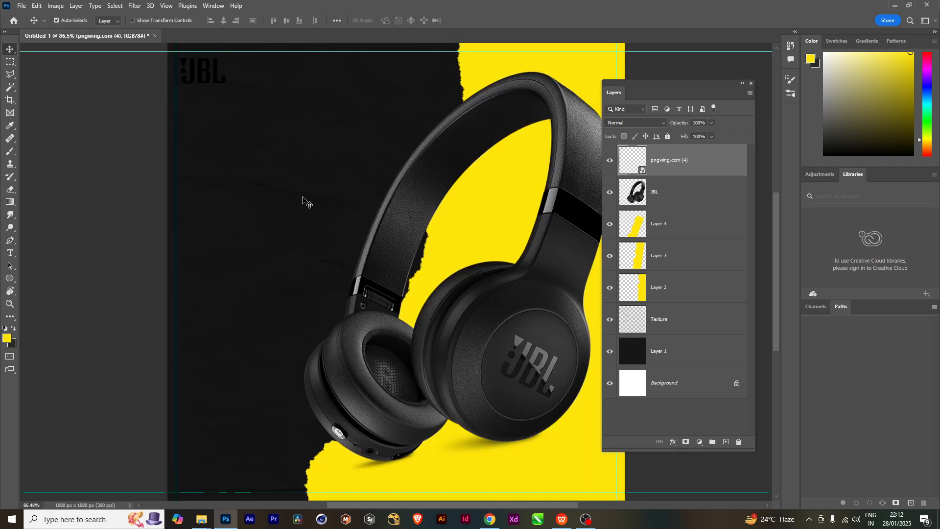
- Rasterize the placed JBL logo layer and rename it Logo
scroll(301, 203, down, 2)
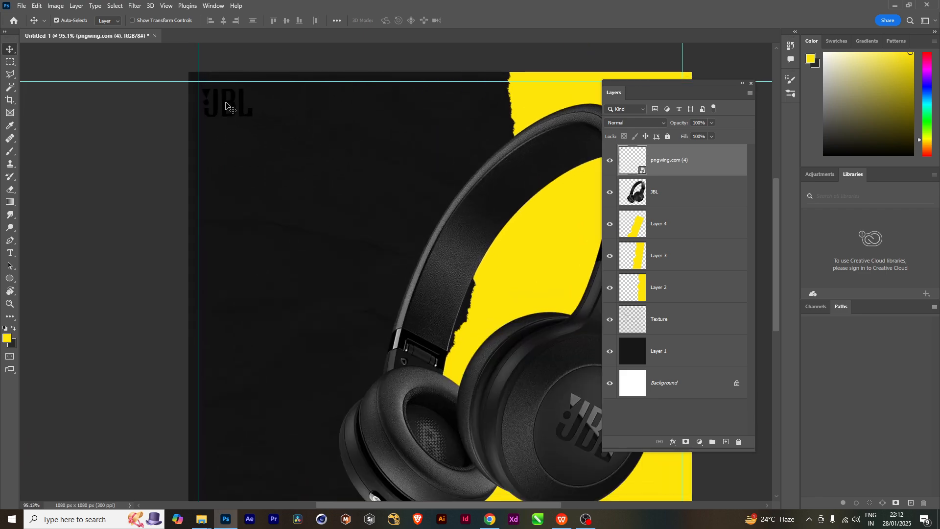
scroll(227, 113, up, 4)
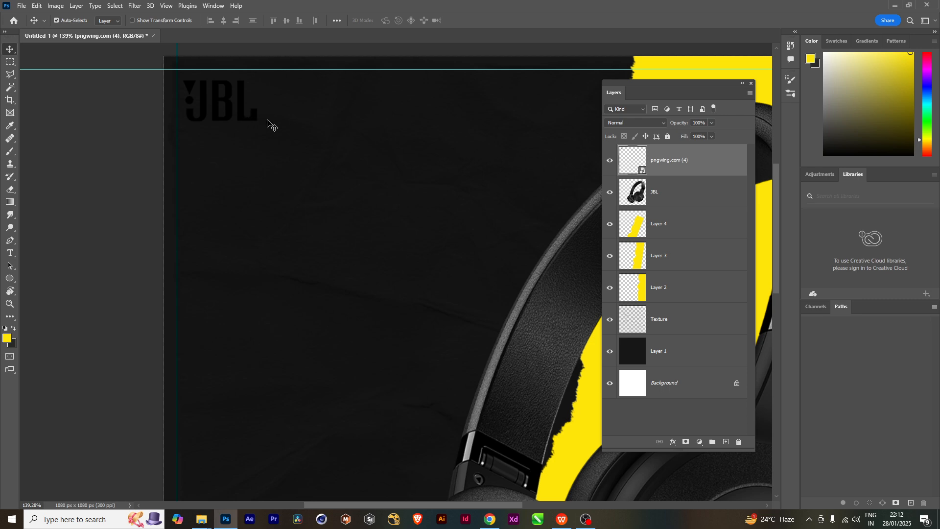
scroll(308, 172, down, 3)
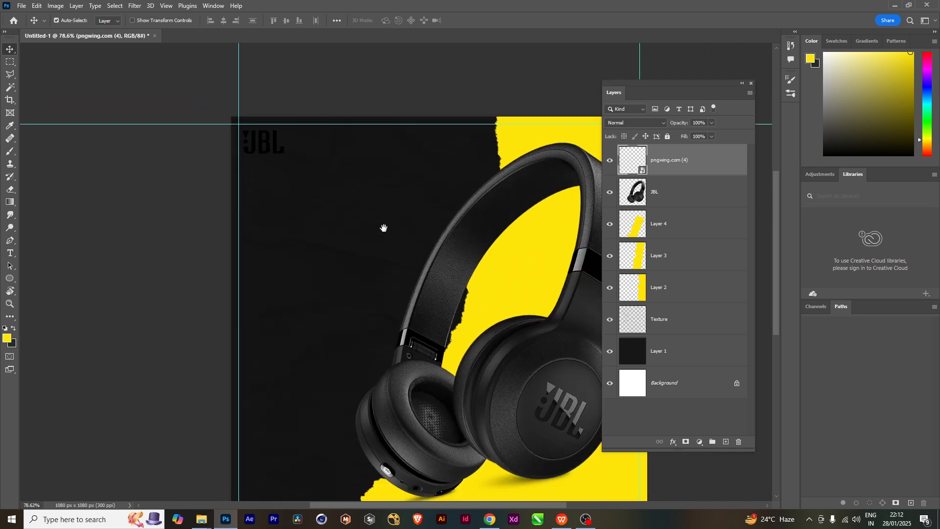
drag(389, 237, 355, 206)
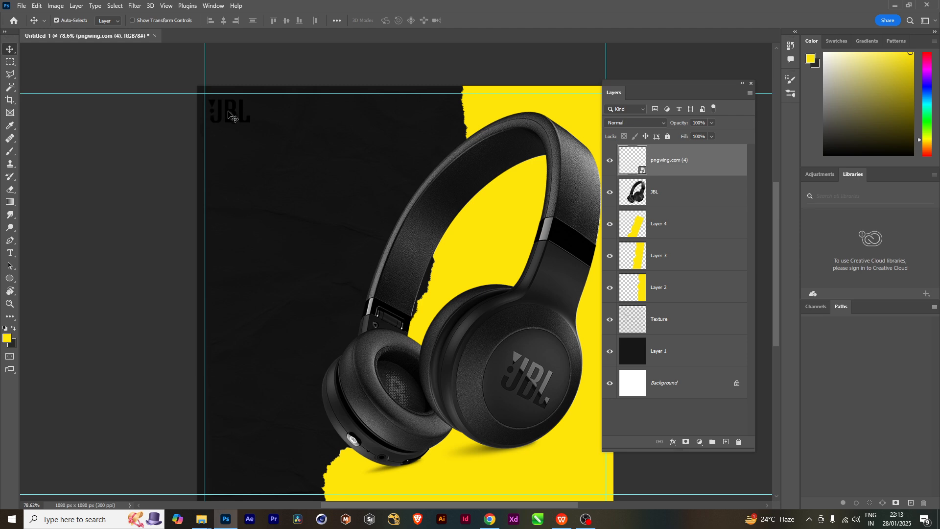
scroll(249, 139, up, 7)
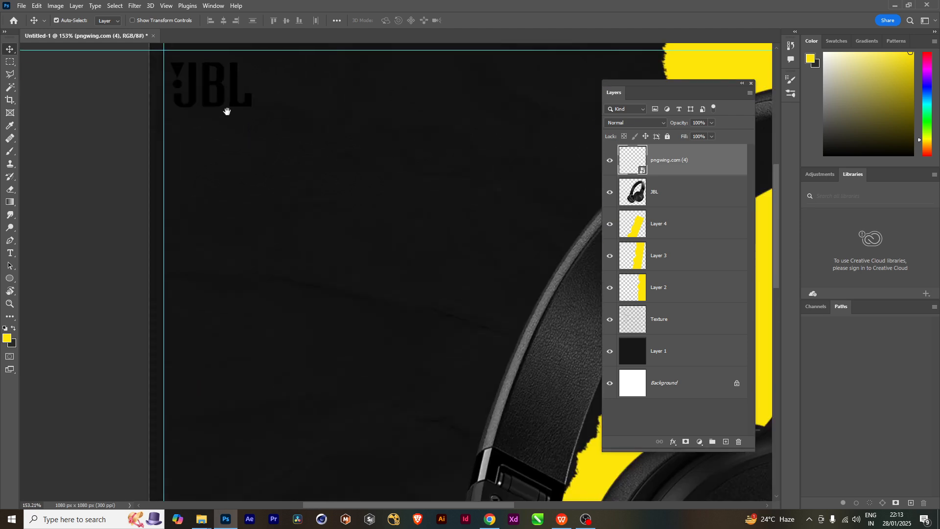
drag(227, 111, 252, 206)
scroll(269, 208, up, 2)
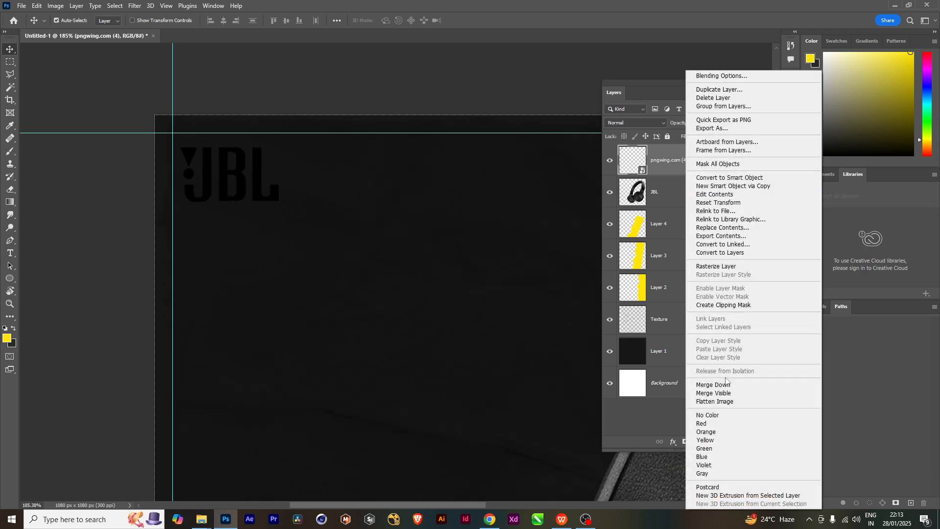
right_click(686, 158)
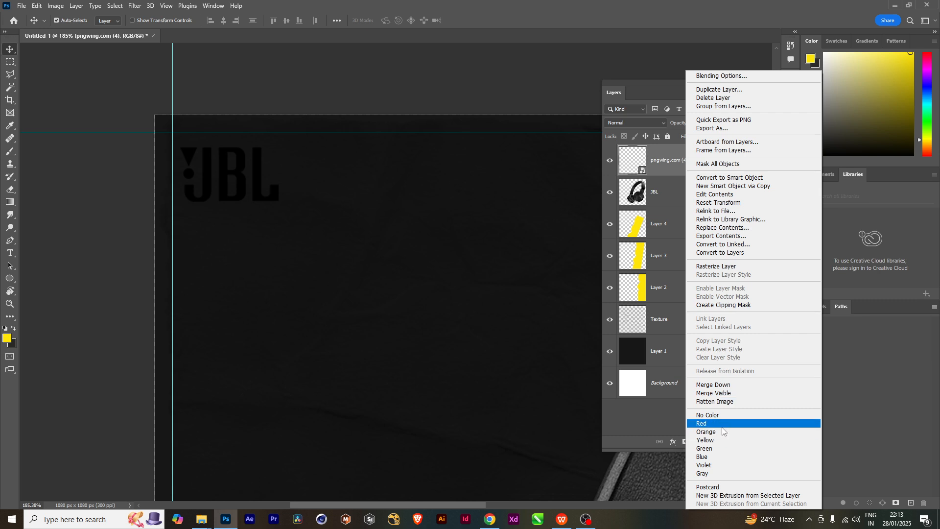
click(716, 267)
double_click(668, 160)
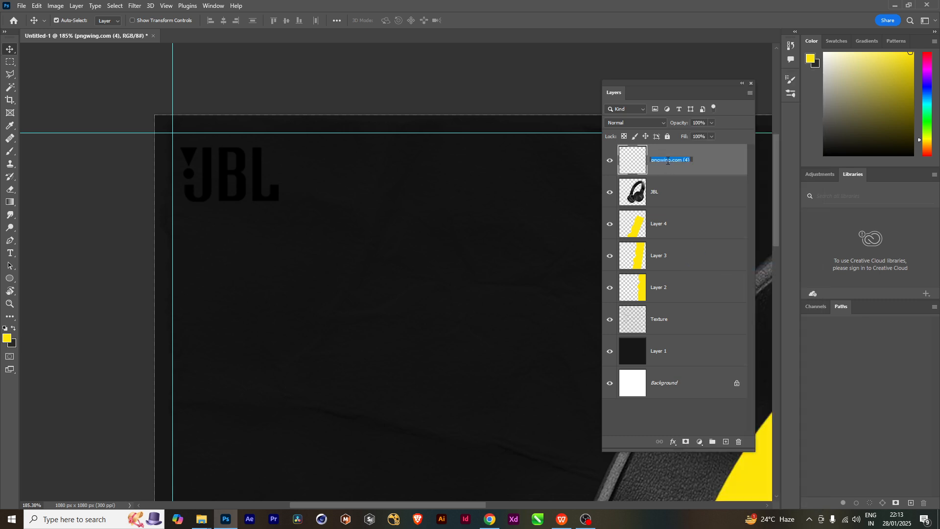
text(Logo)
key(Return)
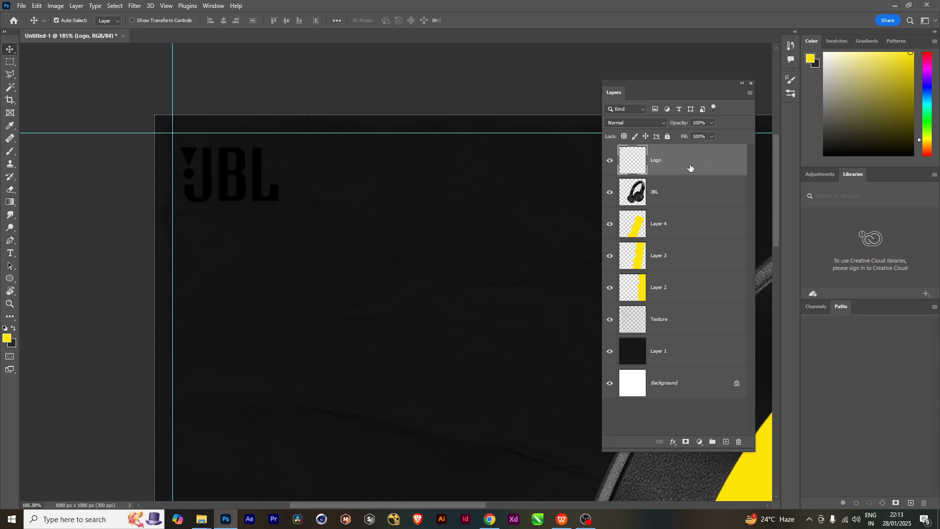
double_click(740, 162)
drag(740, 130, 497, 169)
click(665, 166)
double_click(640, 159)
drag(480, 168, 497, 154)
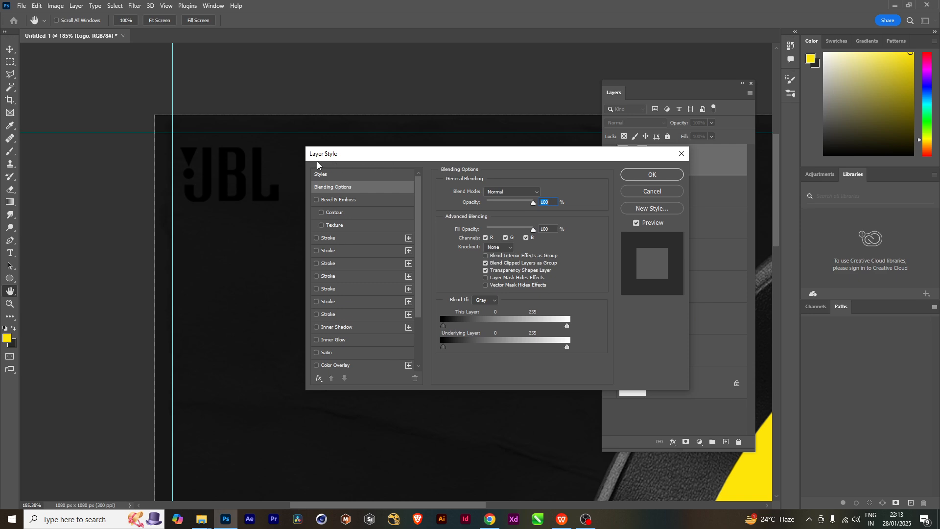
click(681, 154)
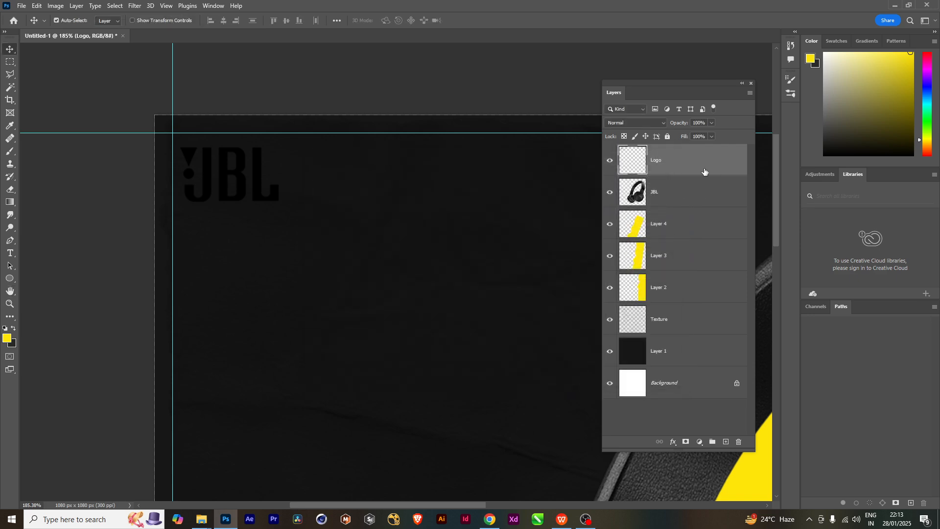
- Apply a white (ffffff) Color Overlay layer style at 100% opacity with Normal blending to the Logo layer
click(673, 443)
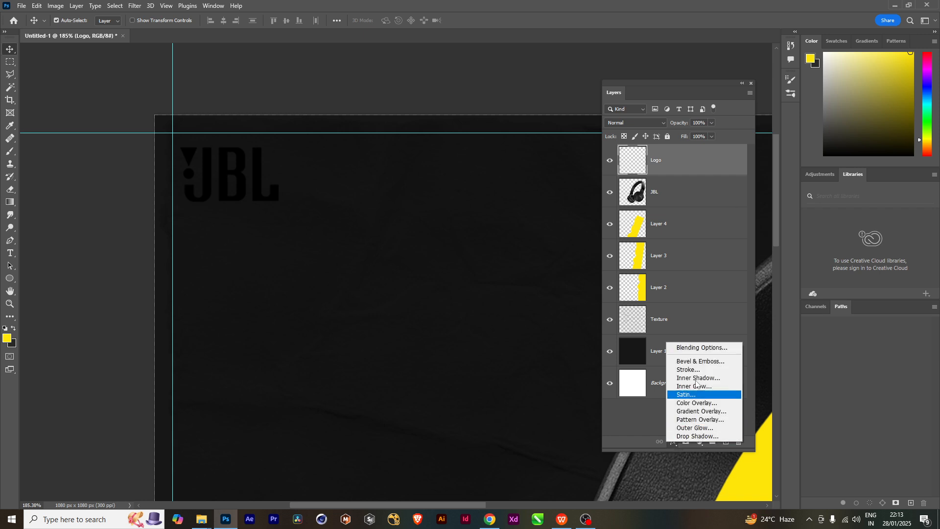
click(692, 348)
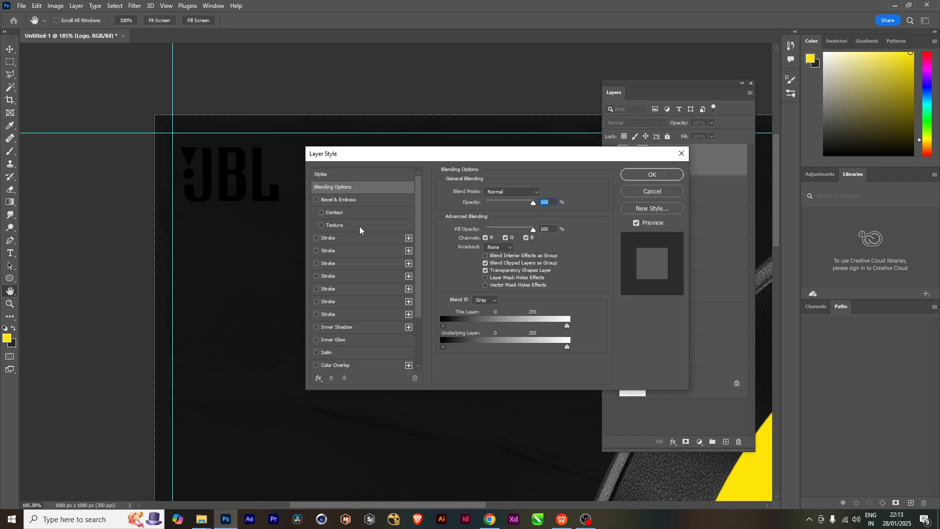
drag(391, 157, 429, 173)
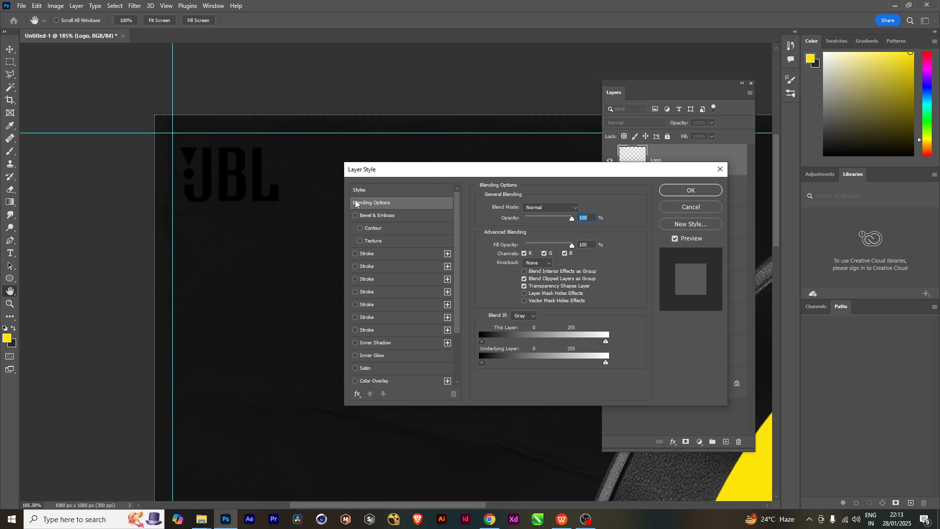
drag(457, 235, 461, 280)
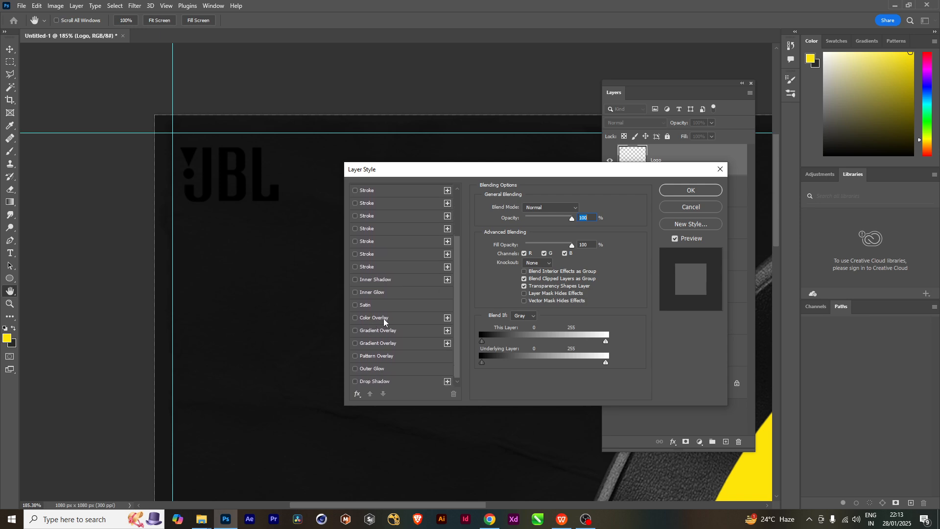
click(370, 319)
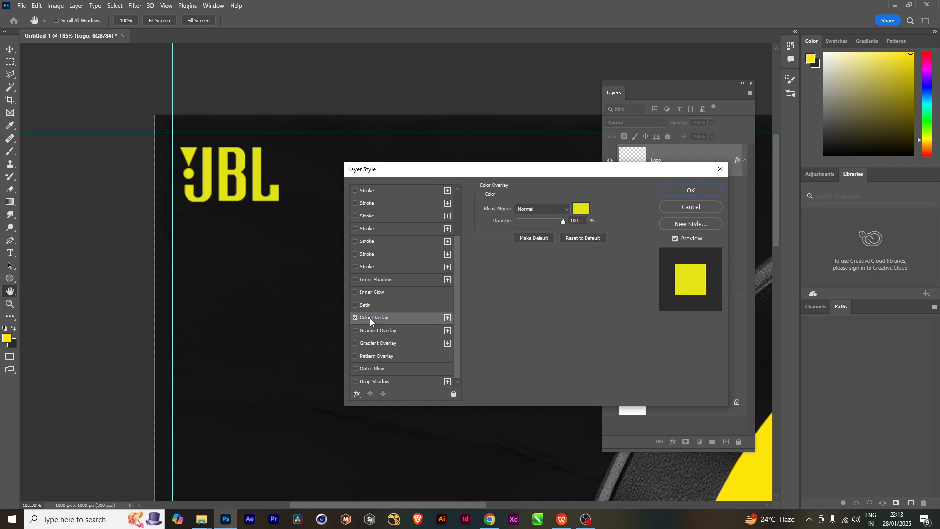
click(582, 208)
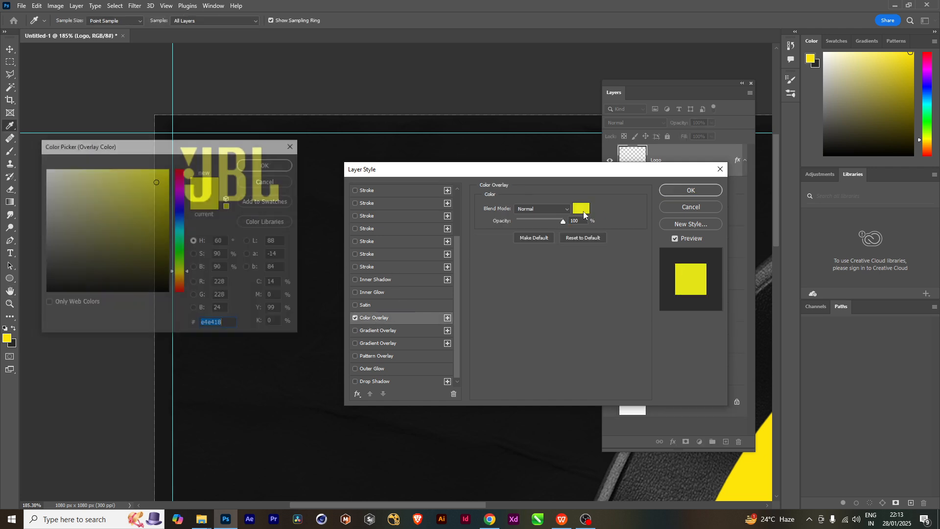
drag(151, 149, 226, 180)
drag(163, 212, 61, 176)
click(328, 195)
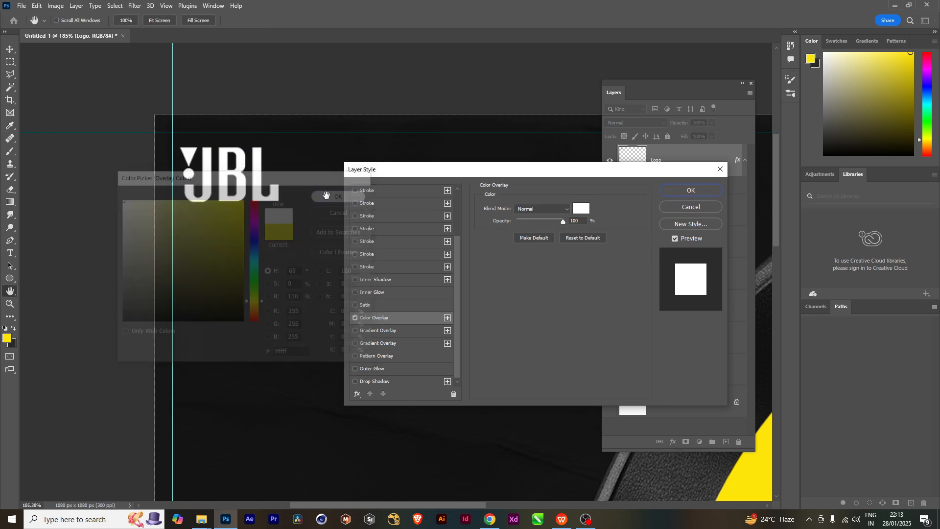
click(688, 191)
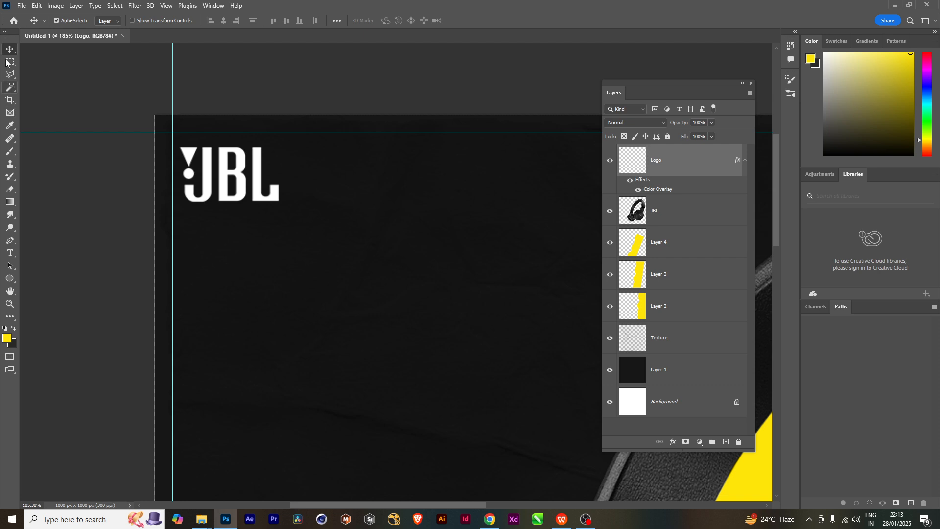
- Scale the white JBL logo to about 67% and move it closer to the upper-left corner of the margin guides
key(ctrl)
key(ctrl+t)
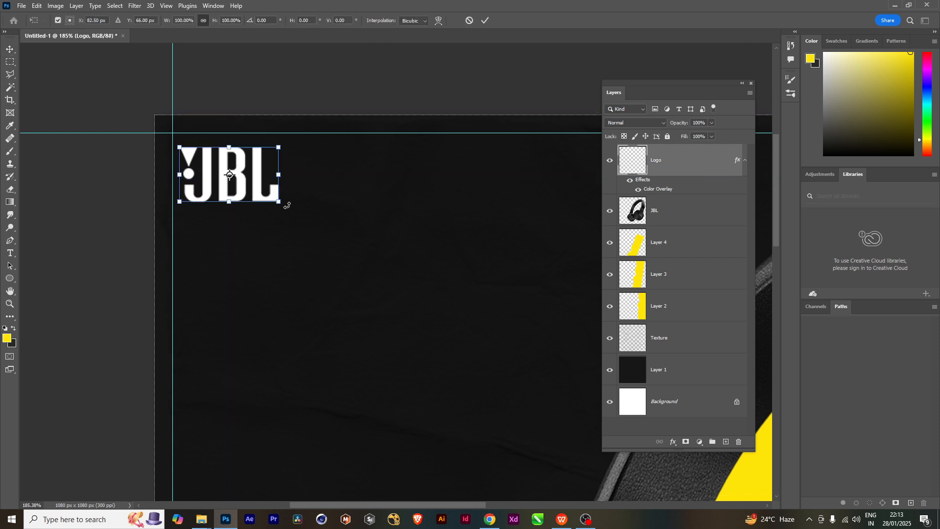
drag(280, 202, 229, 162)
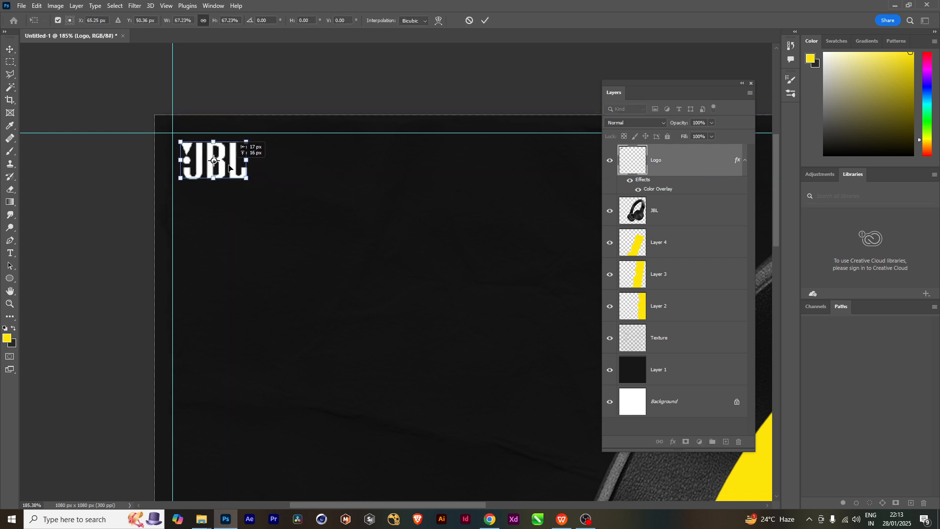
key(Return)
- Examine the overall poster composition, including the logo, the headphones and the empty dark area beside them
key(ctrl+0)
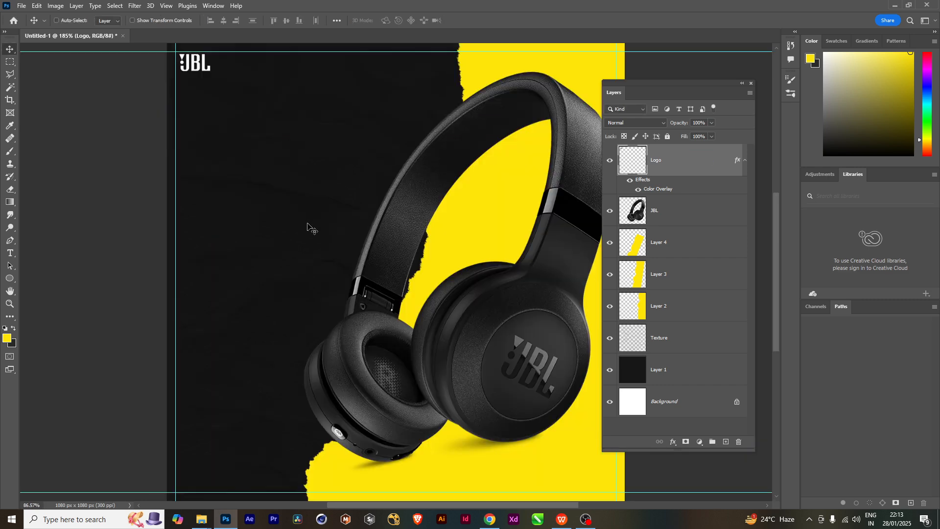
scroll(332, 263, down, 3)
drag(489, 317, 458, 322)
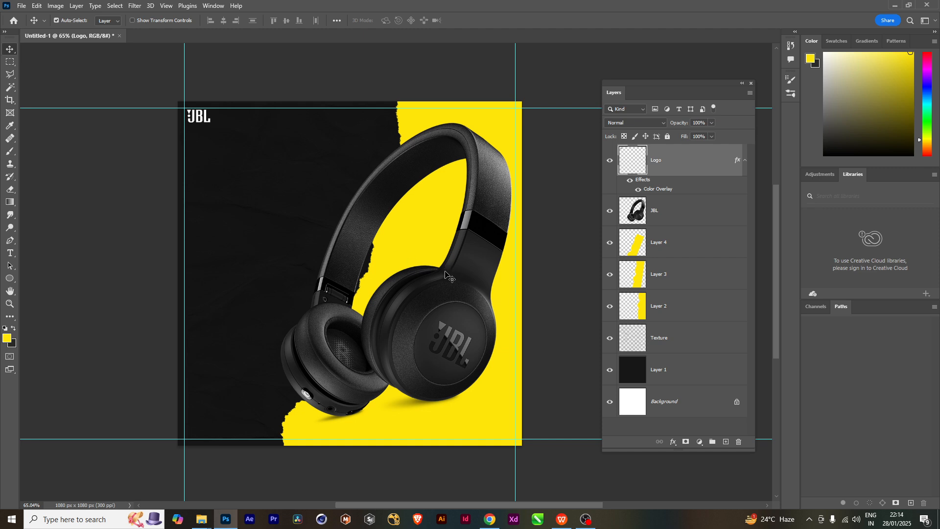
scroll(313, 260, left, 2)
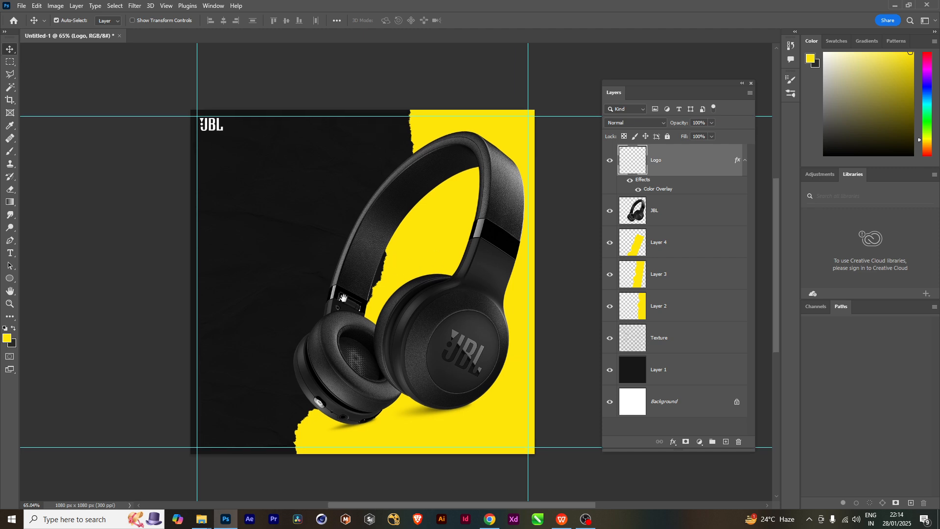
scroll(316, 301, up, 2)
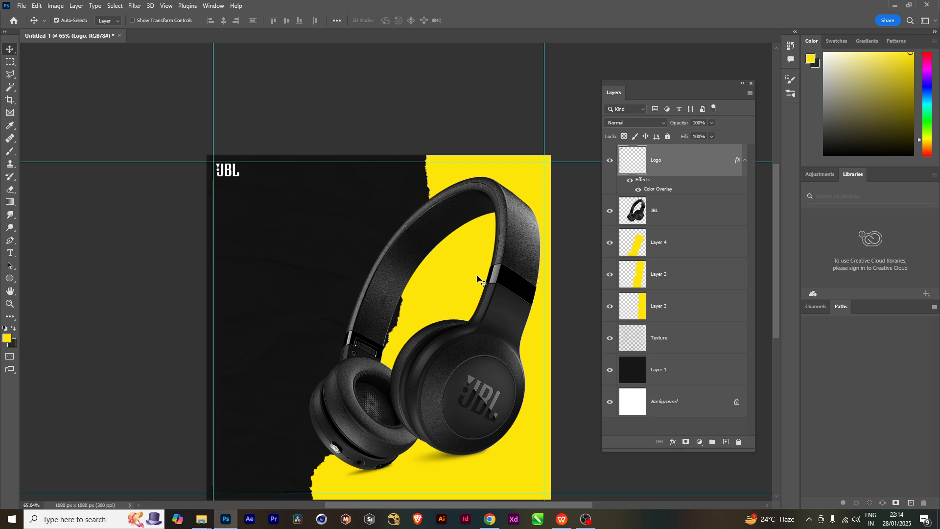
scroll(335, 259, up, 1)
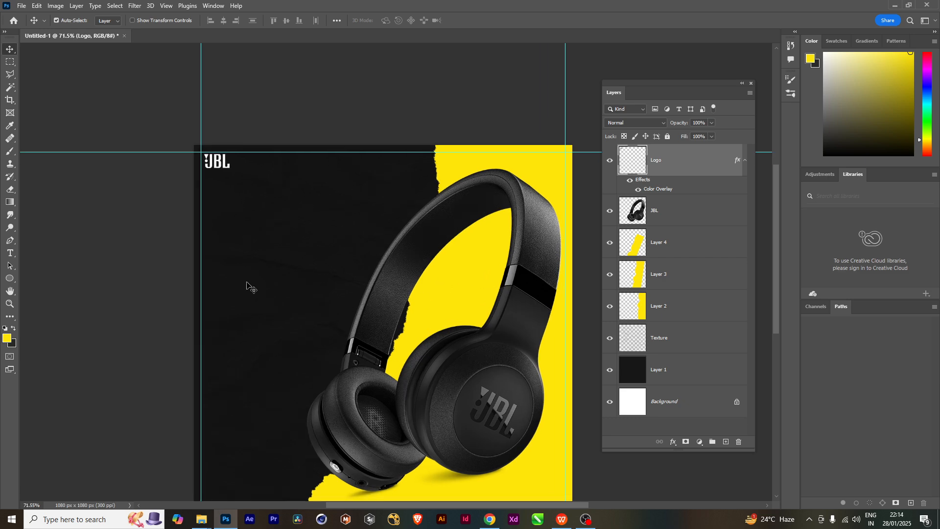
scroll(295, 307, up, 3)
scroll(317, 273, down, 2)
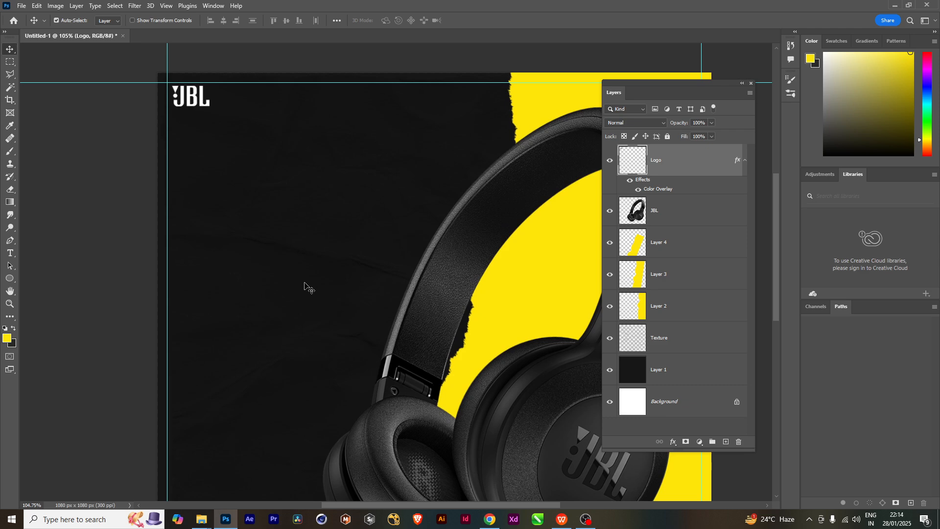
scroll(309, 291, down, 2)
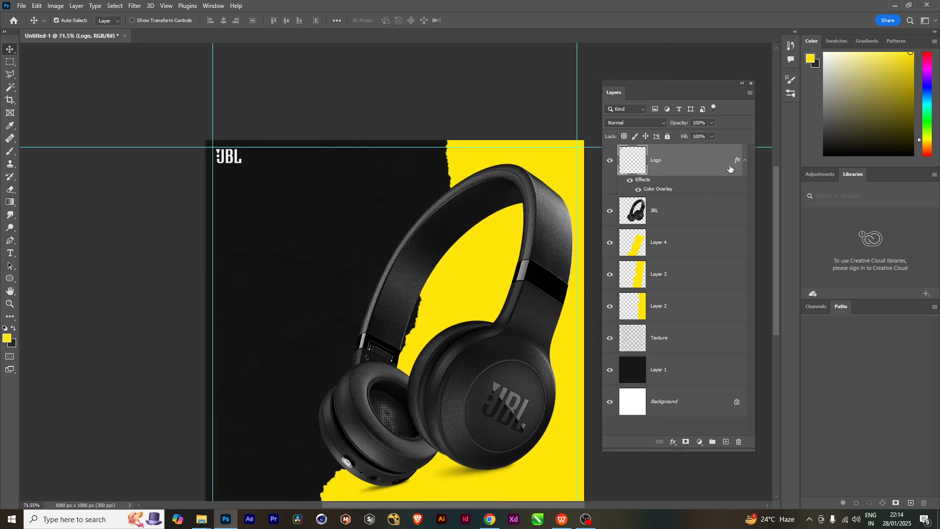
- Add the yellow Corbel Bold text HIGH VOLUME and place it on the dark area below the logo, beside the headband
click(10, 254)
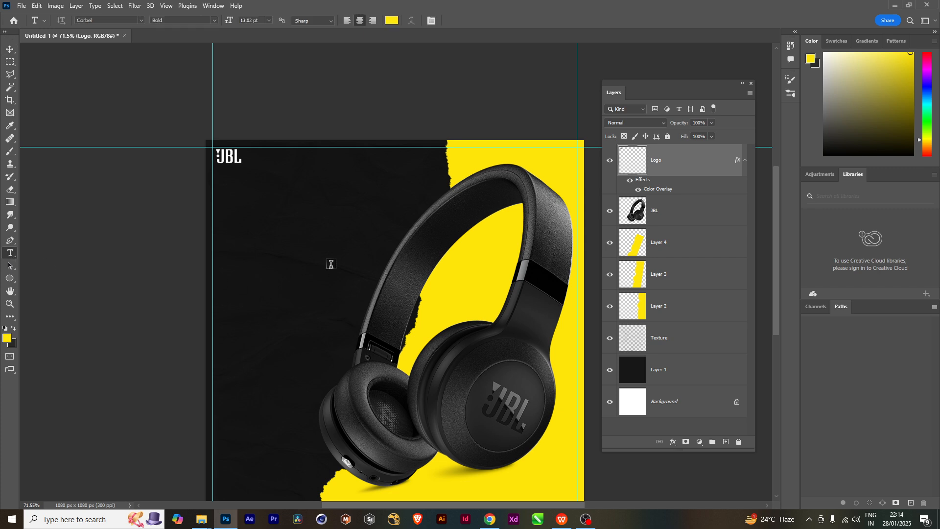
click(261, 278)
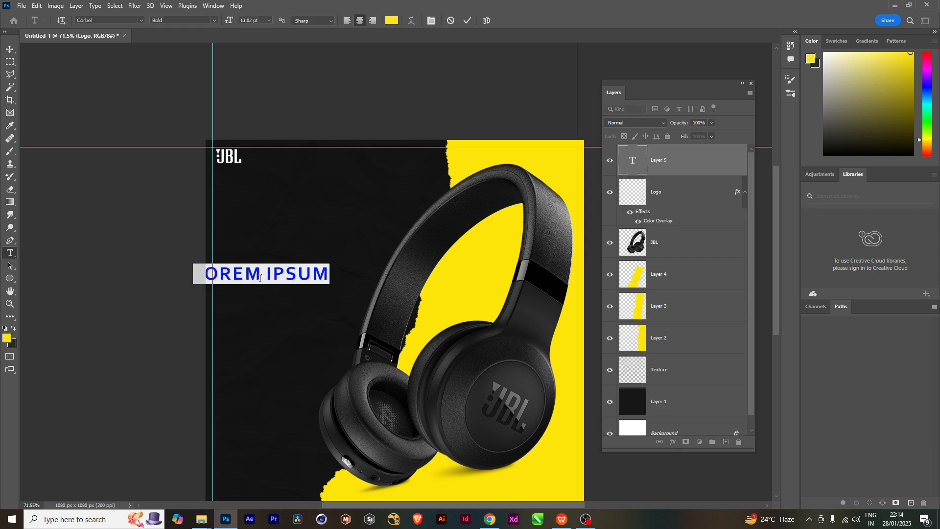
text(HI)
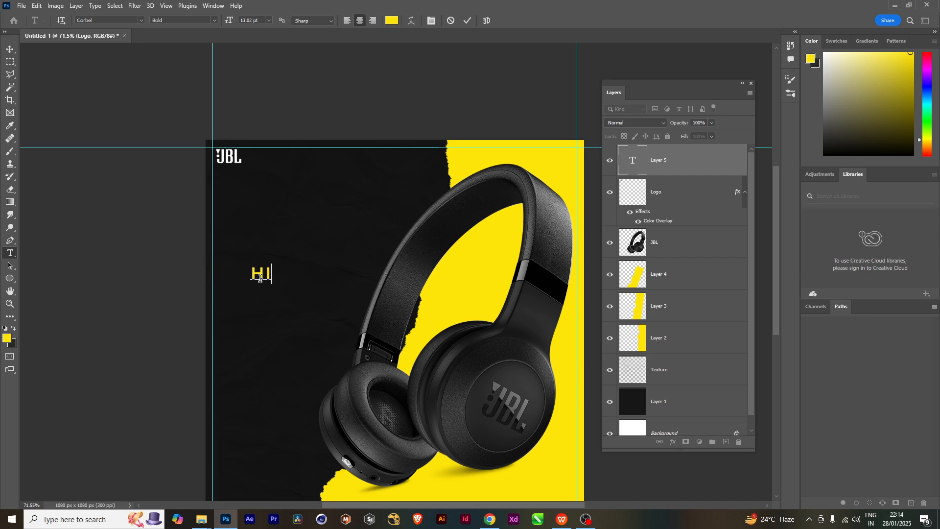
text(GH)
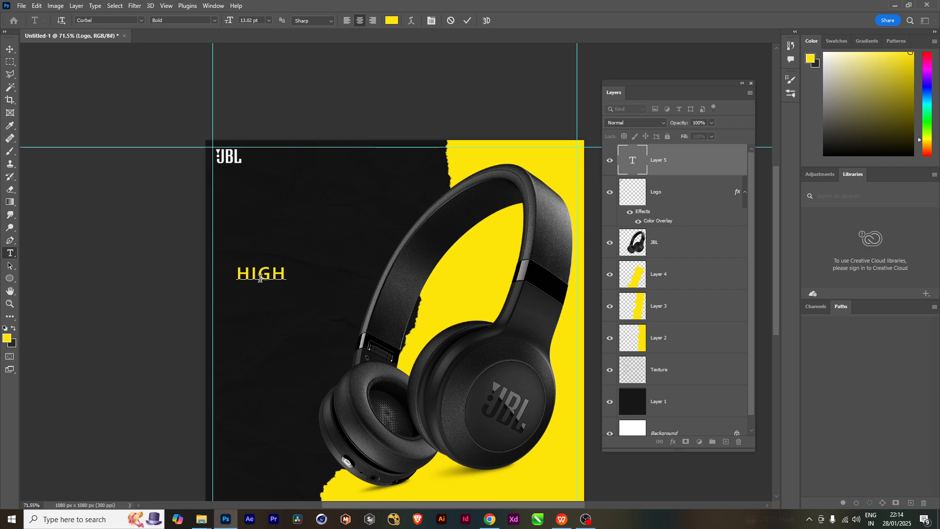
key(BackSpace)
key(BackSpace)
text(VOLU)
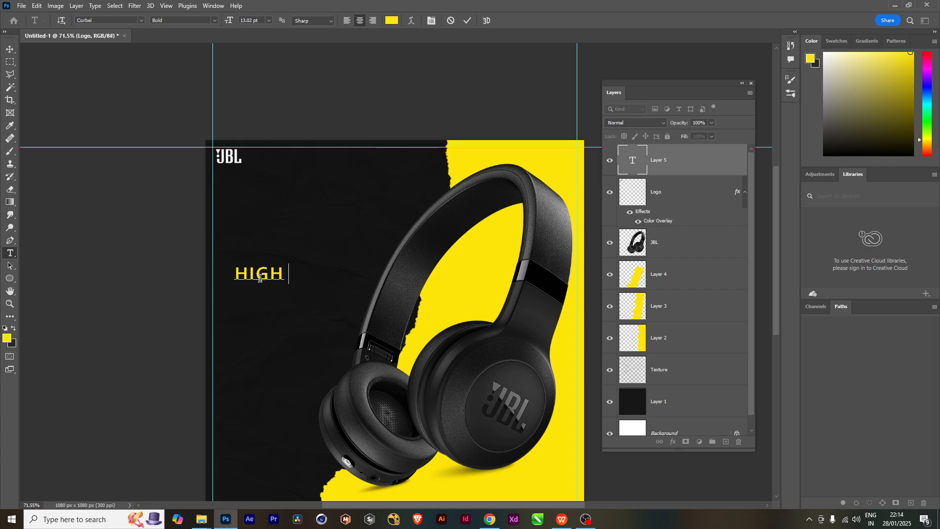
text(ME)
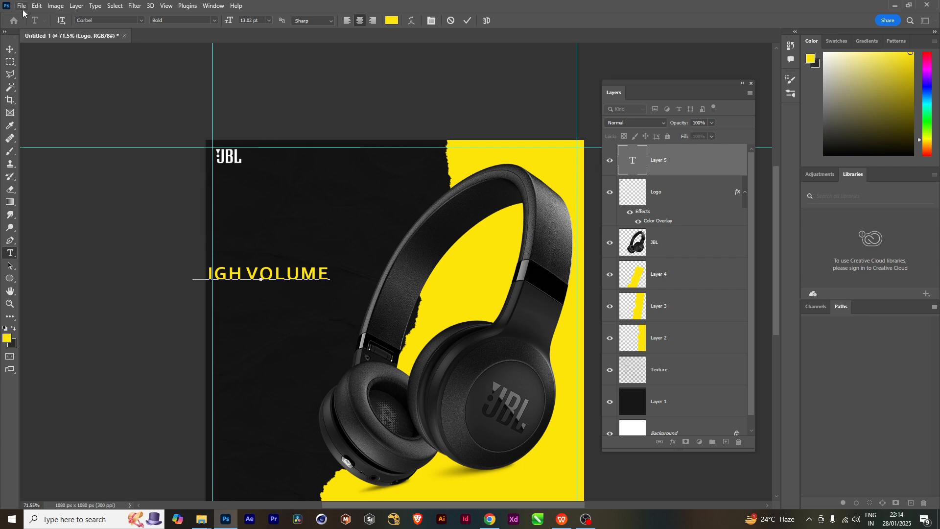
click(10, 49)
drag(241, 273, 286, 245)
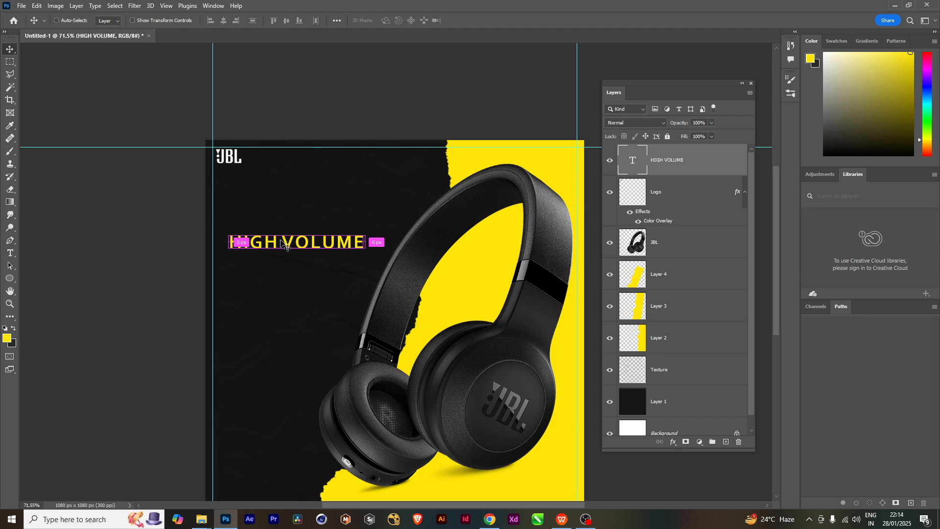
- Enlarge the HIGH VOLUME text slightly so it spans the dark area between the left margin guide and the headband
key(ctrl+t)
drag(366, 232, 334, 251)
key(Return)
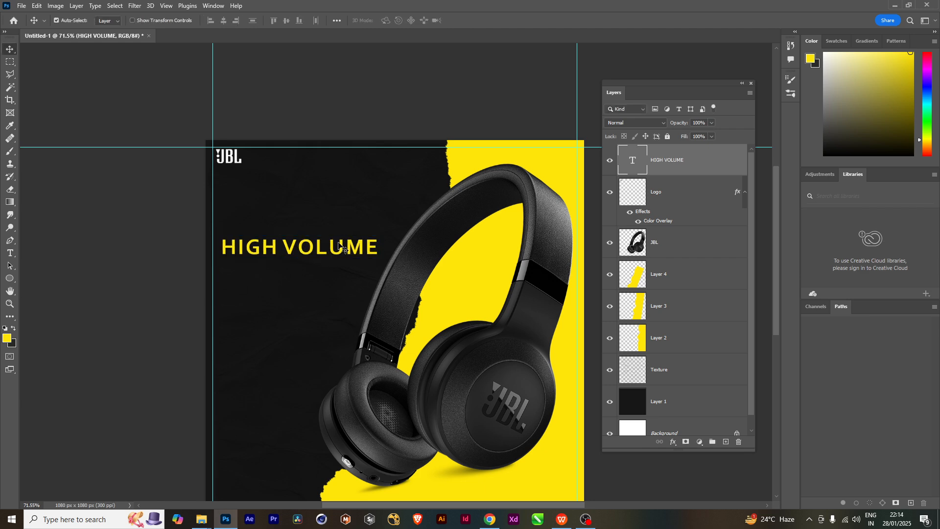
scroll(345, 250, down, 2)
scroll(345, 251, up, 1)
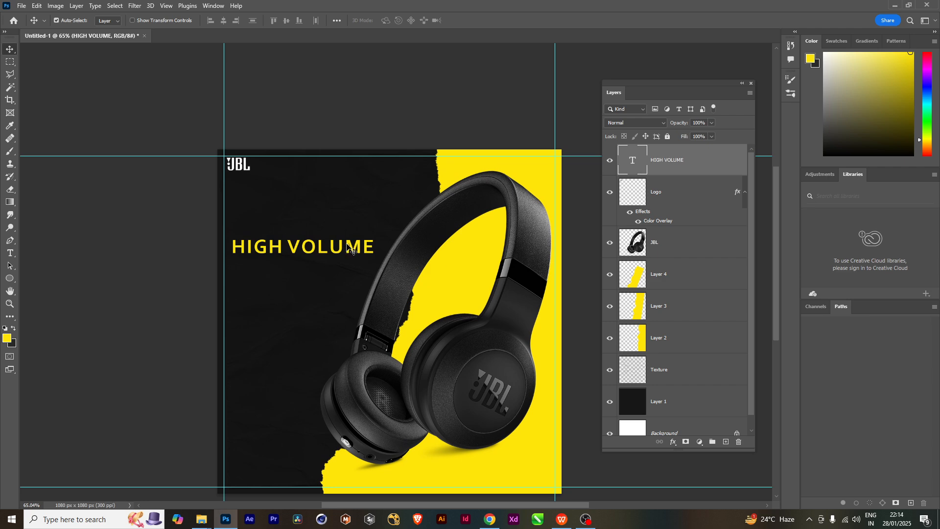
scroll(349, 248, down, 2)
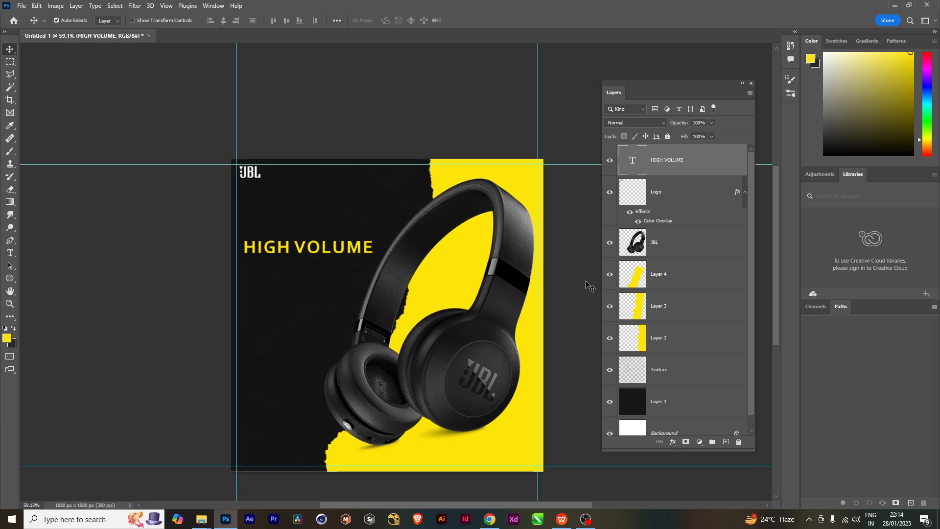
scroll(308, 252, up, 3)
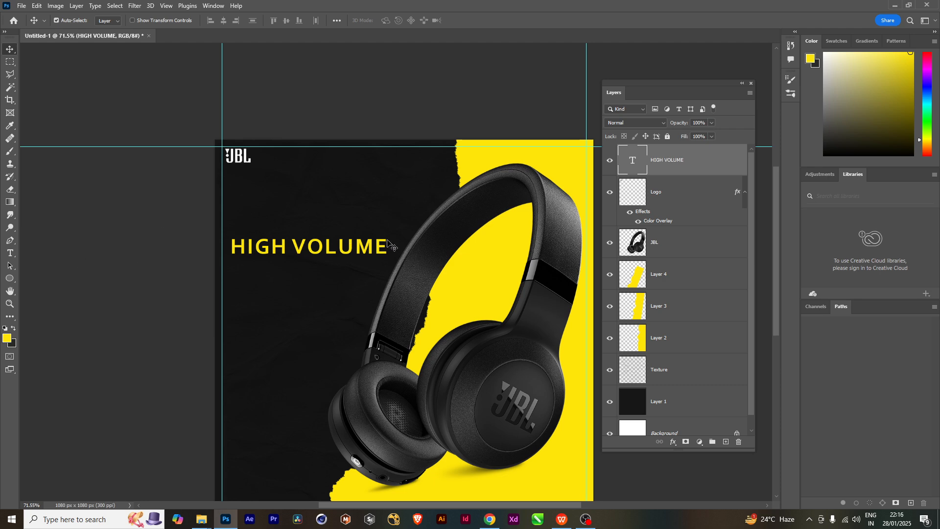
double_click(632, 160)
key(ctrl)
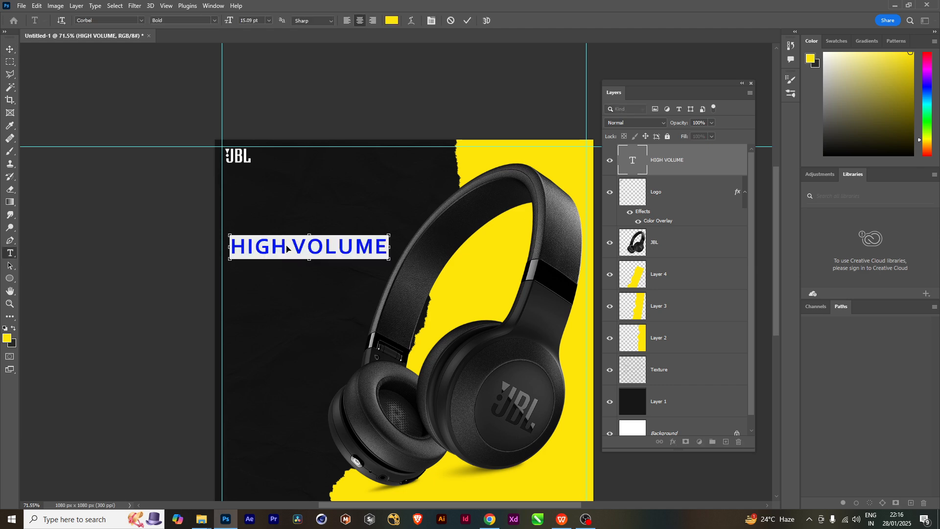
click(9, 49)
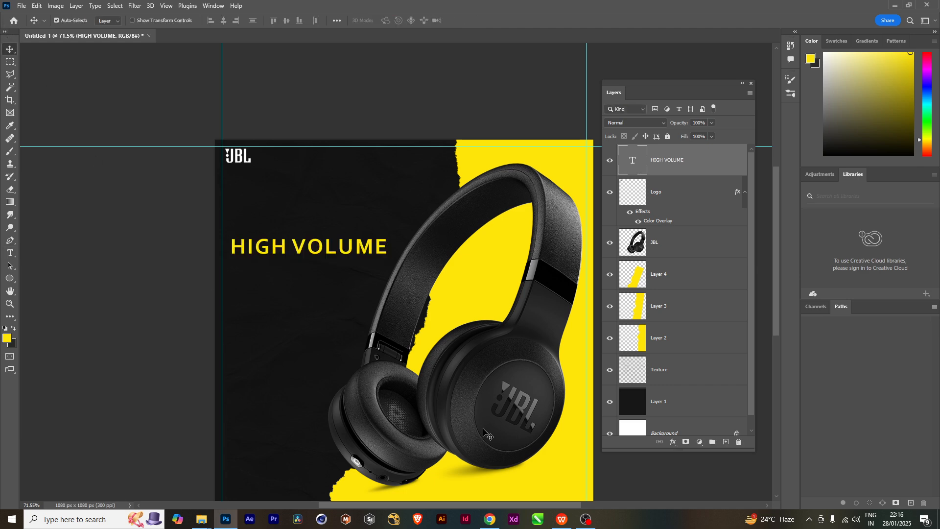
- Switch to Chrome and search Google for DA FONT in a new tab
click(489, 516)
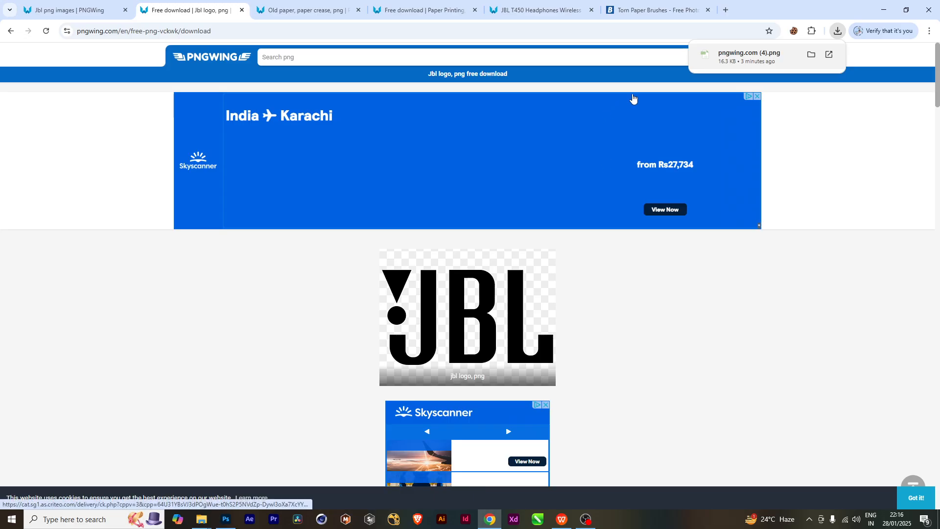
click(726, 10)
click(371, 198)
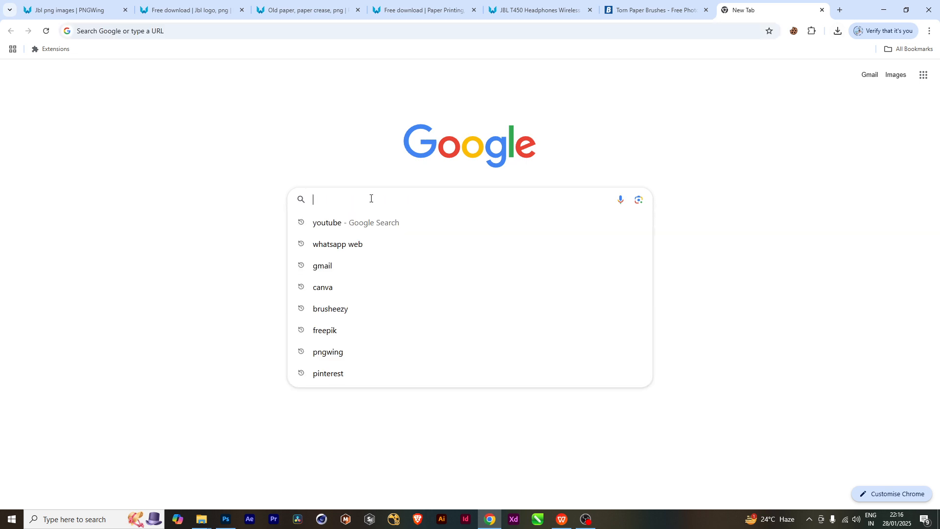
text(DA FONT)
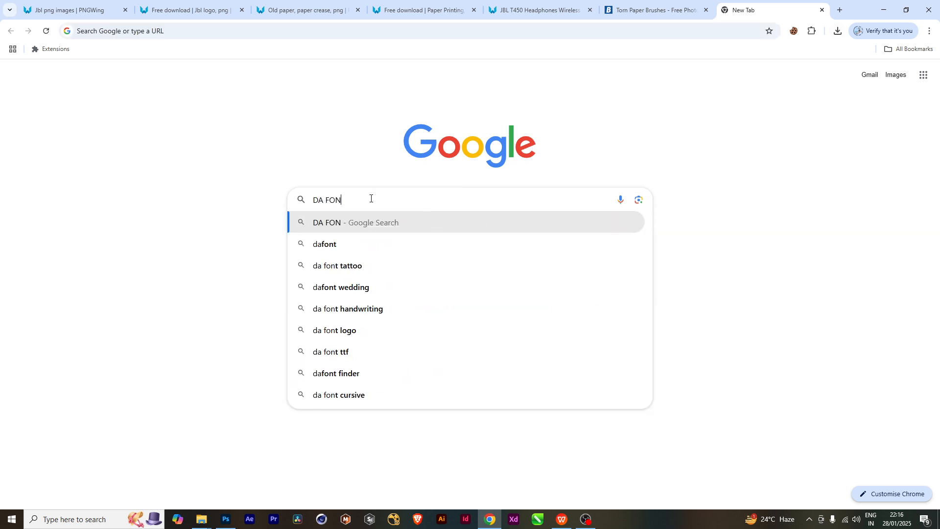
key(Return)
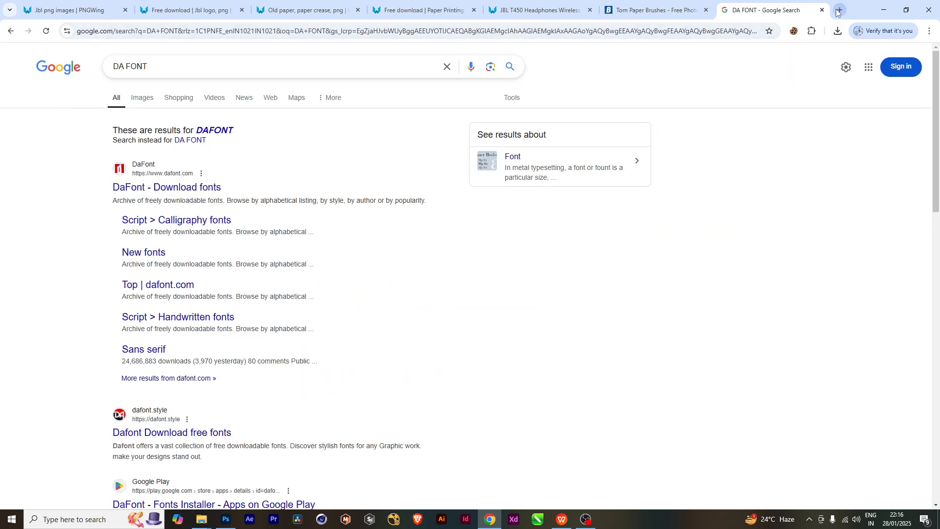
- Search Google for 1001 fonts in another new tab
click(840, 10)
click(416, 191)
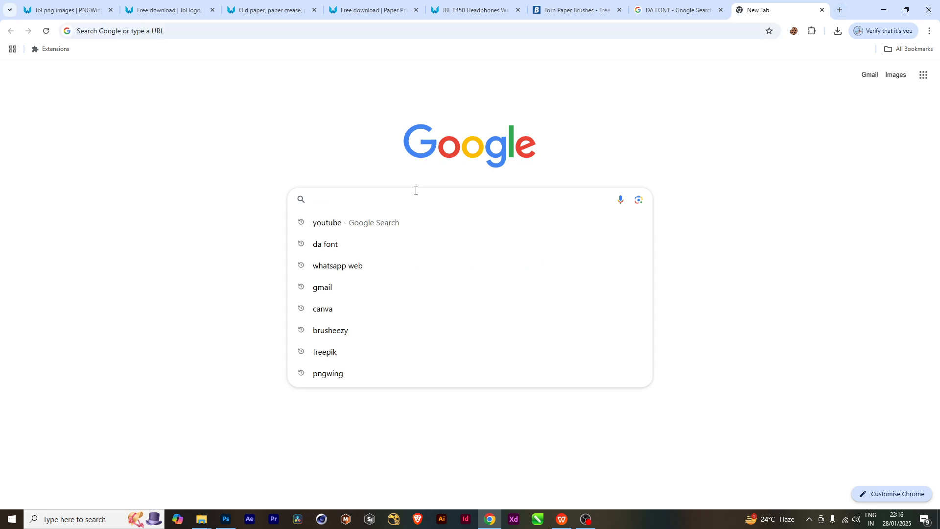
text(1001 fonts)
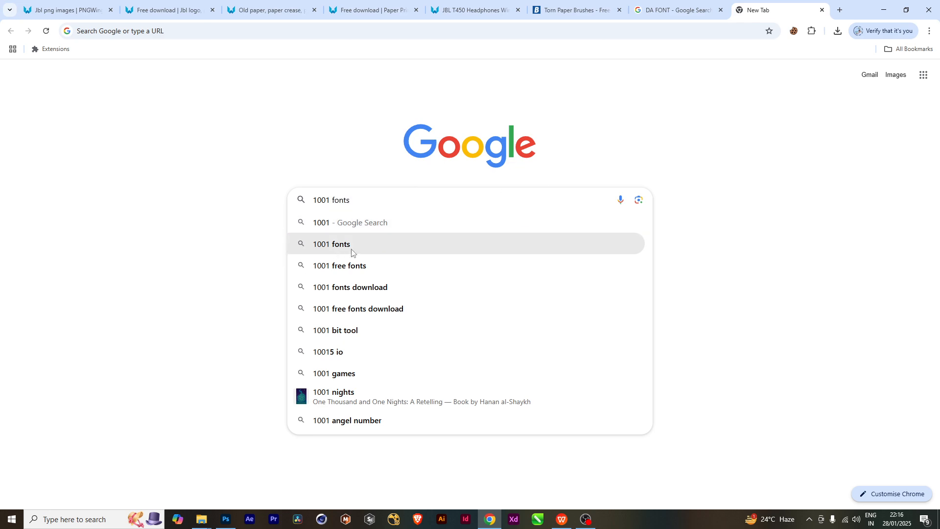
click(351, 245)
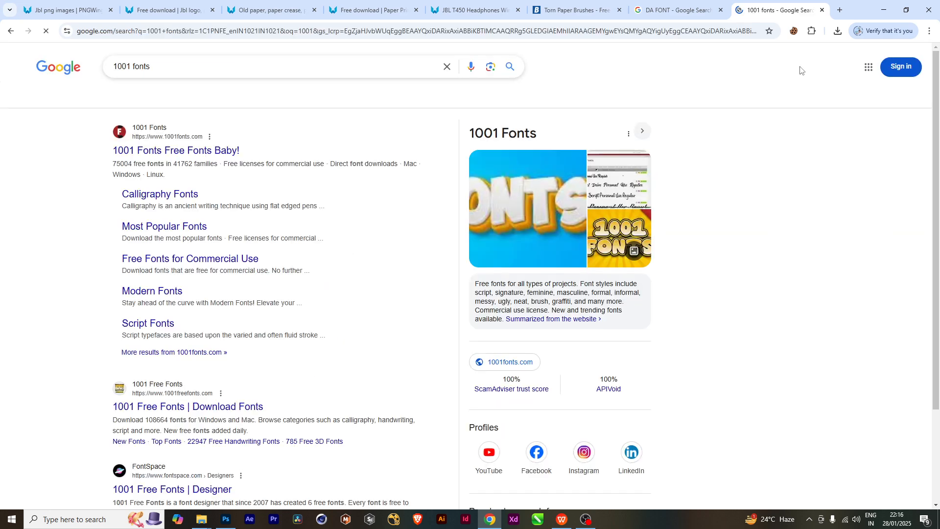
- Open the DaFont site and the 1001 Fonts site from their respective search results
click(680, 11)
click(146, 185)
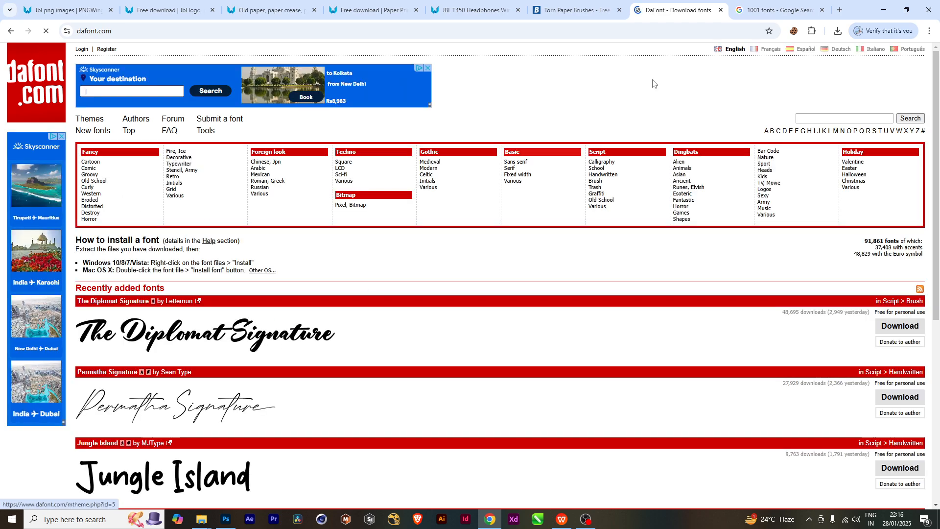
click(779, 9)
click(147, 155)
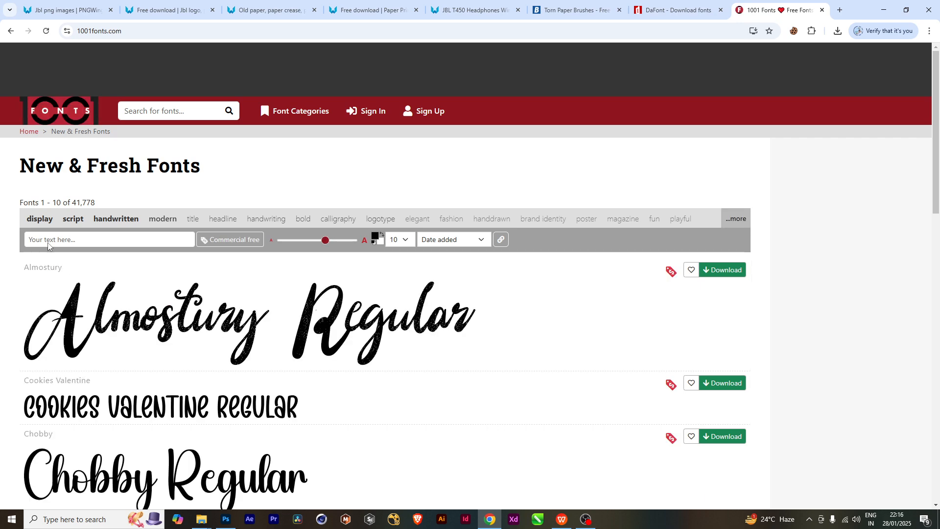
- Preview the 1001 Fonts listing with the sample text HIGH VOLUME and look through the first page
click(64, 240)
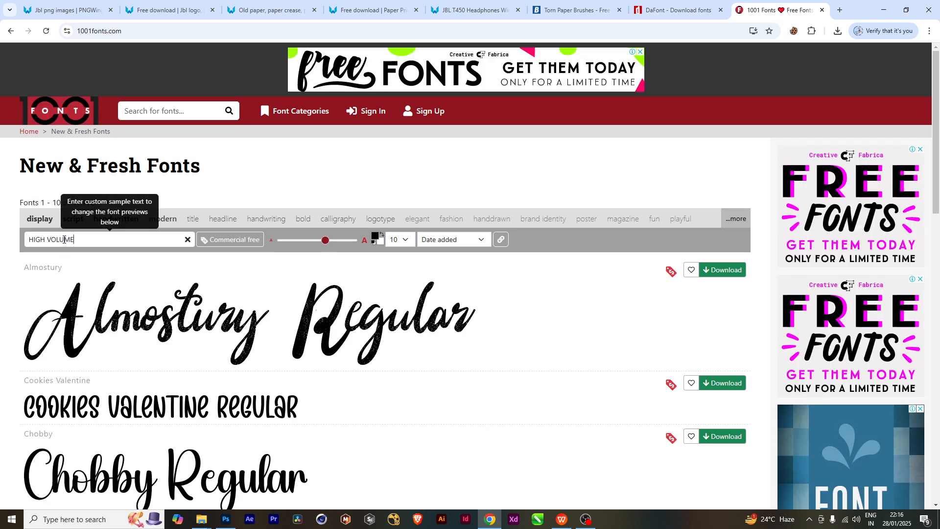
text(HIGH VOLUME)
key(Return)
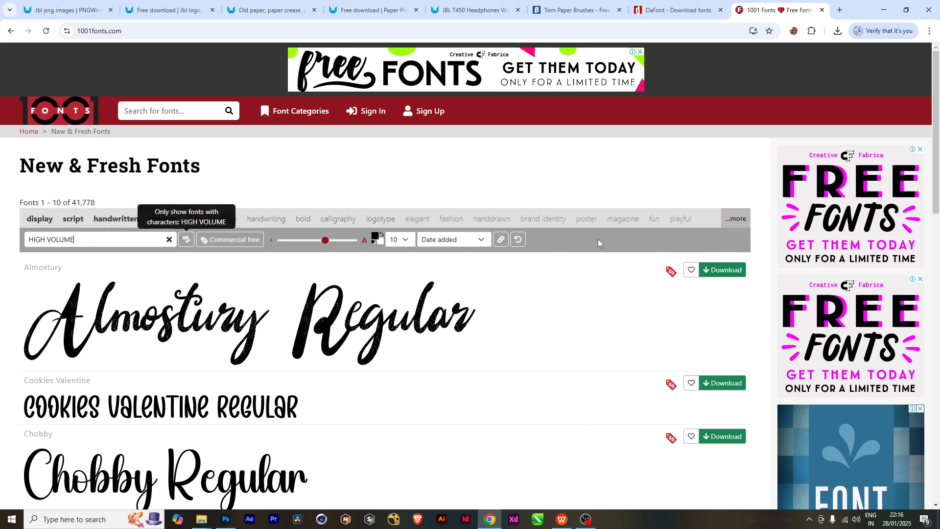
scroll(422, 383, down, 2)
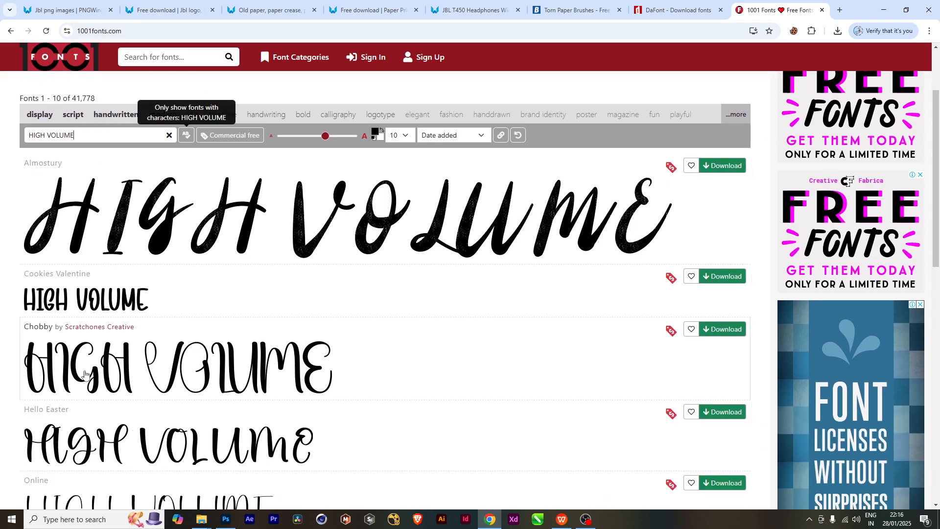
scroll(85, 375, down, 12)
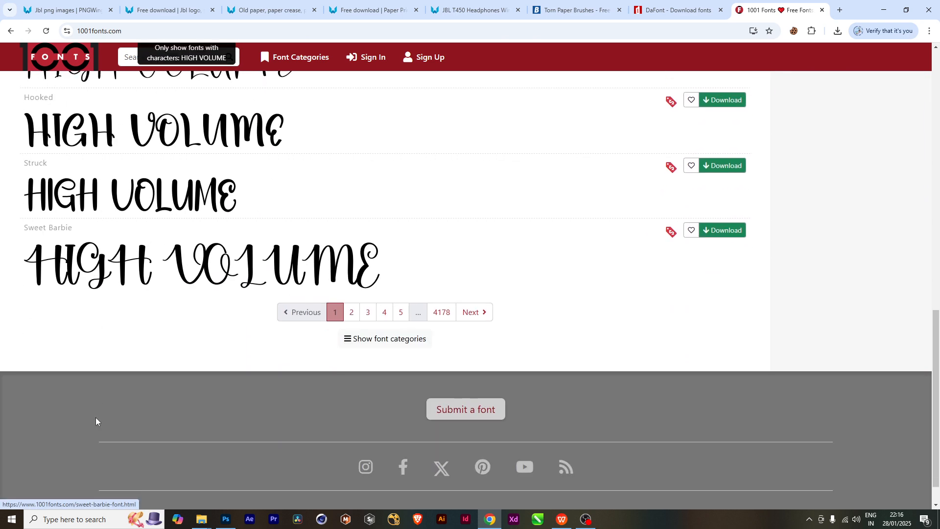
- Examine the second page of new font previews and compare their styles with the poster's headline in Photoshop
click(469, 314)
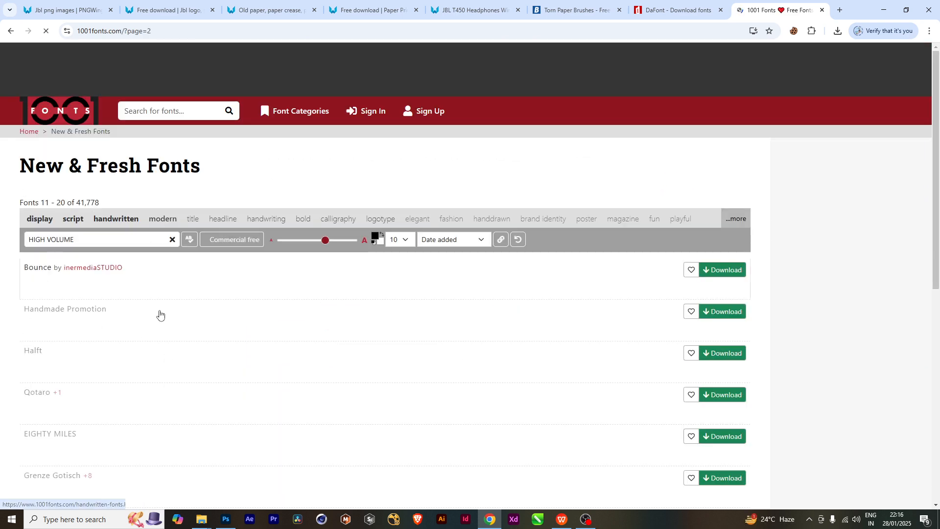
scroll(224, 374, down, 4)
scroll(225, 374, down, 5)
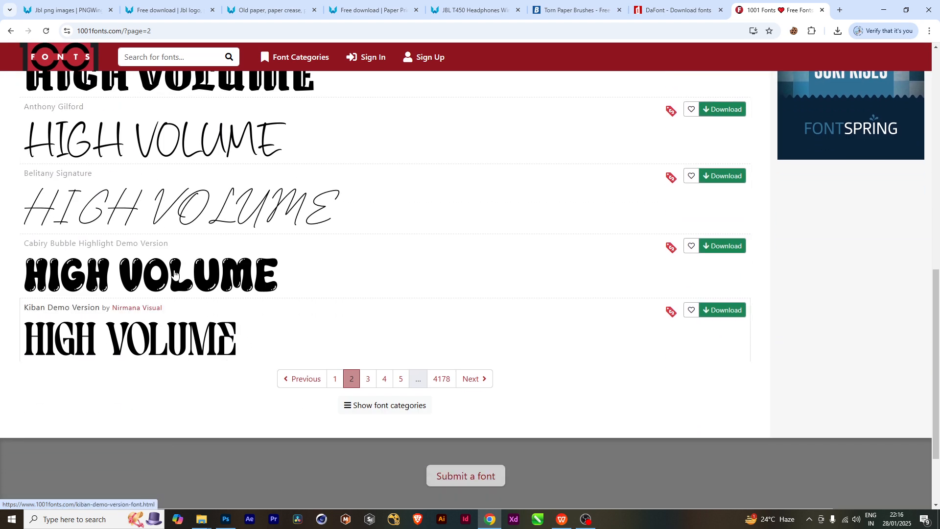
scroll(60, 353, up, 5)
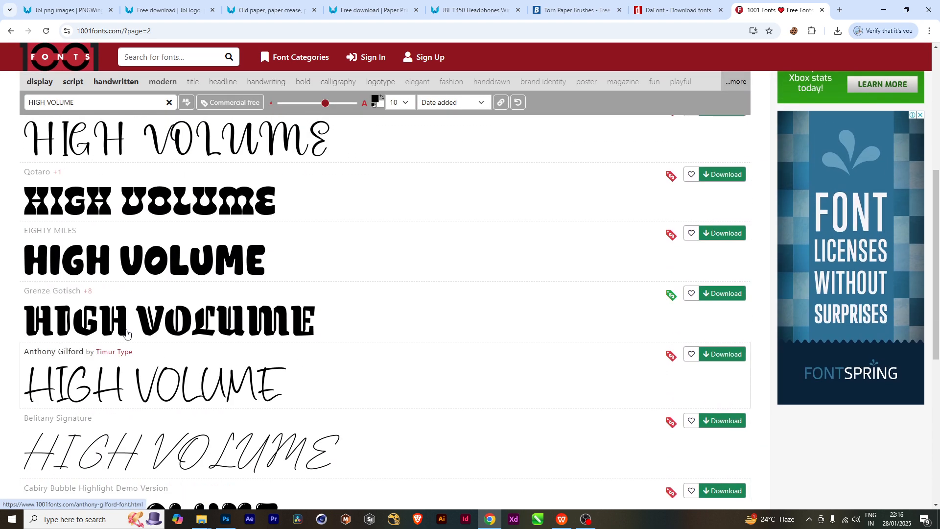
click(226, 519)
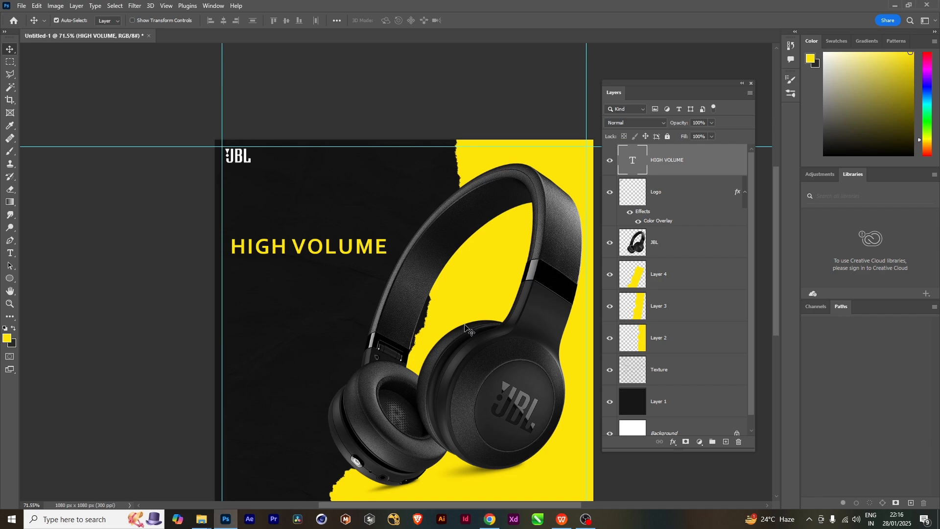
click(895, 5)
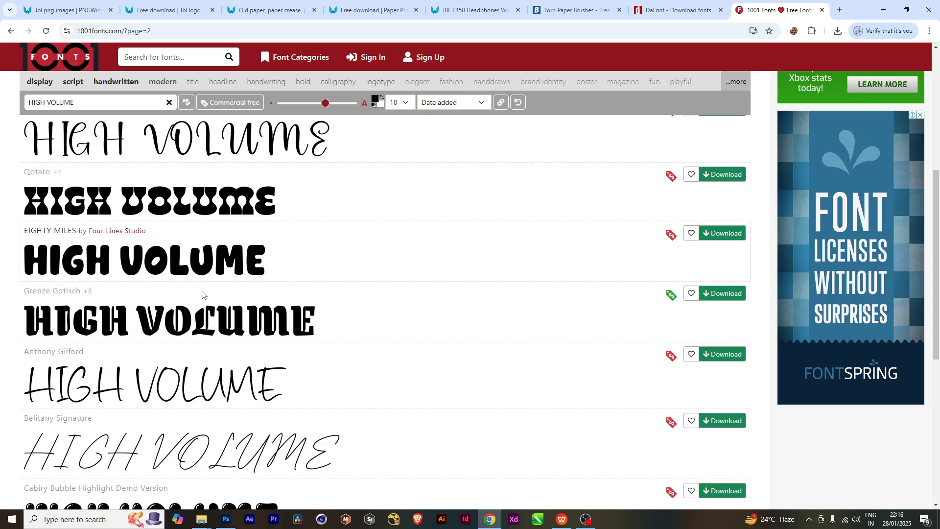
scroll(203, 318, down, 4)
scroll(203, 318, down, 2)
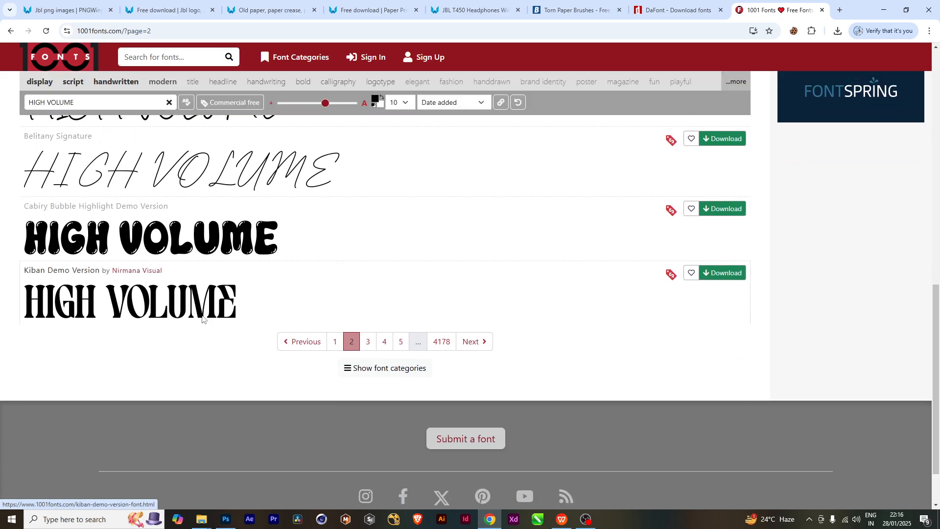
scroll(203, 318, up, 15)
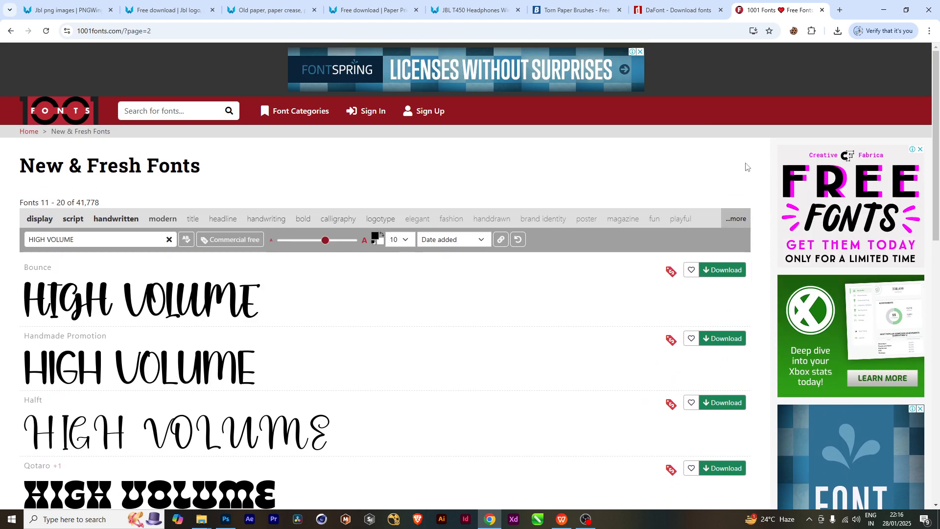
- Filter the fonts by the bold tag and look through the first two pages of previews
click(738, 219)
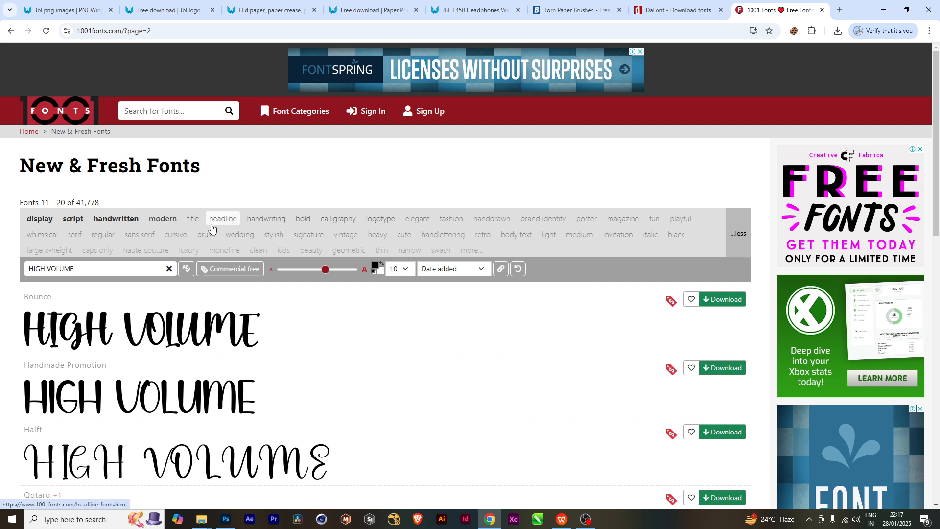
click(304, 225)
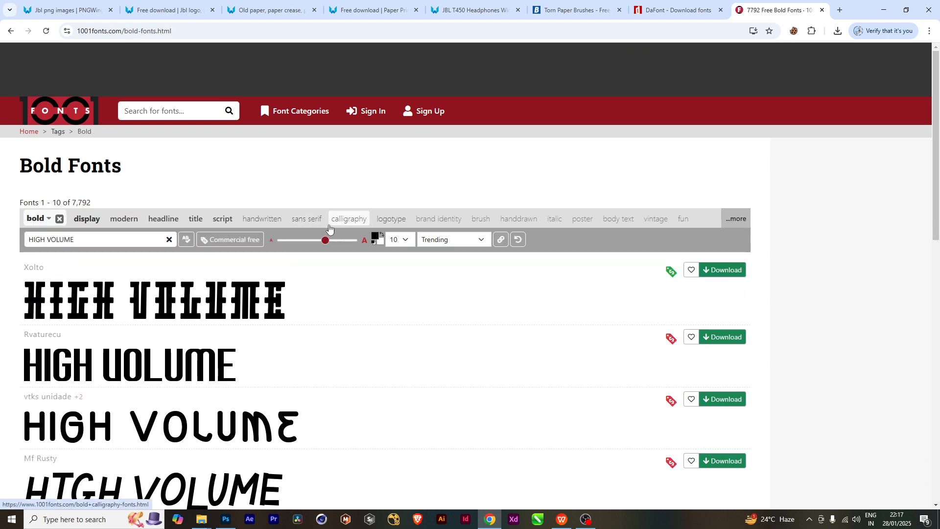
scroll(345, 352, down, 2)
scroll(345, 353, down, 6)
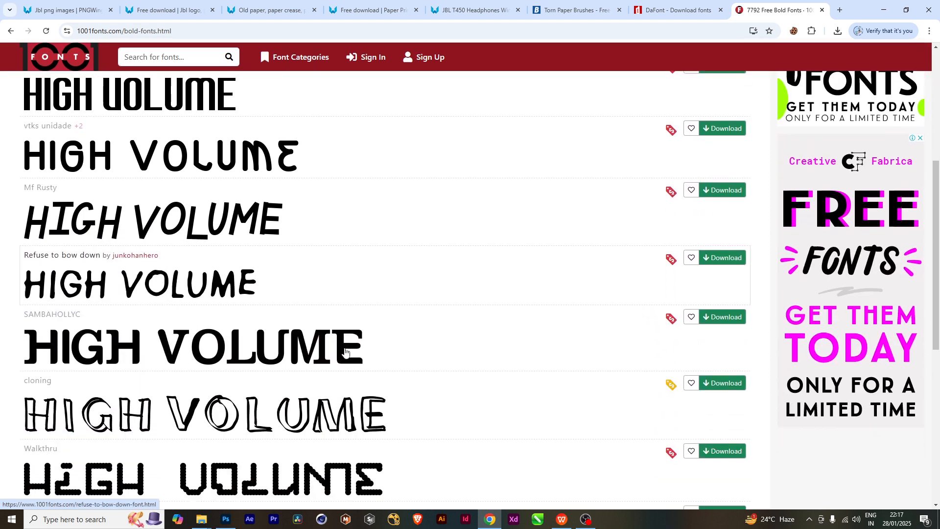
scroll(346, 351, down, 4)
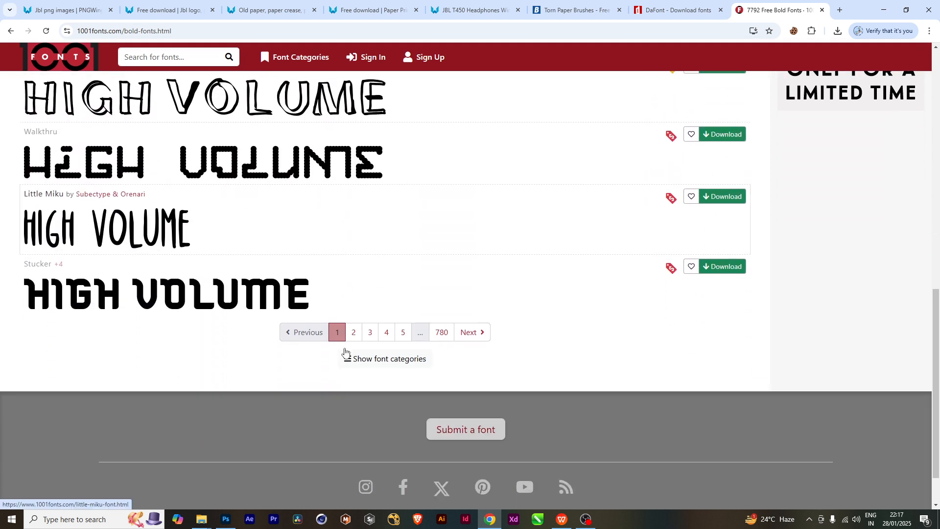
click(489, 335)
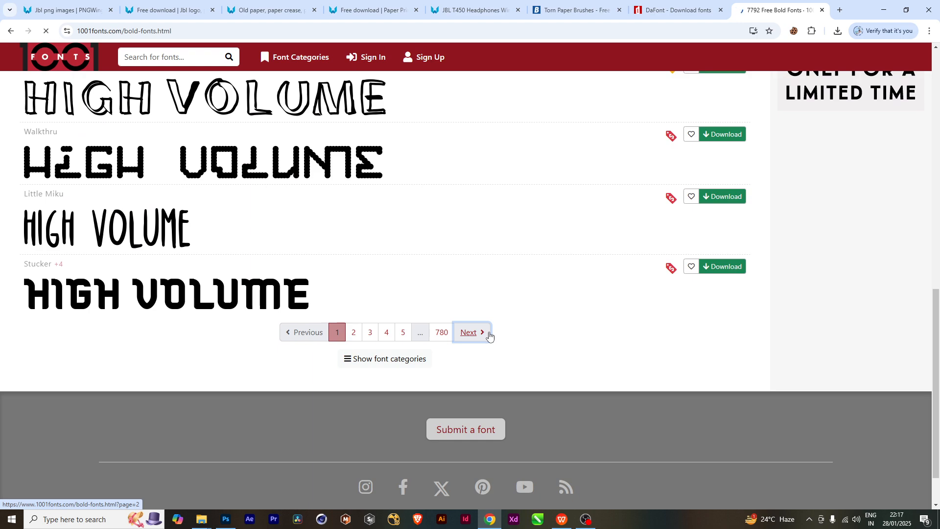
scroll(137, 392, down, 6)
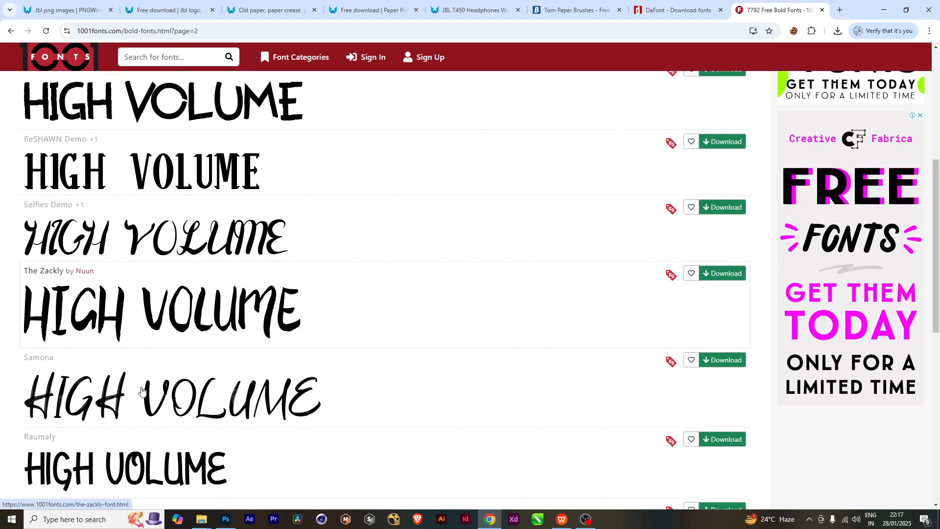
scroll(142, 390, down, 3)
- Narrow the bold fonts further with the title tag
scroll(143, 391, up, 7)
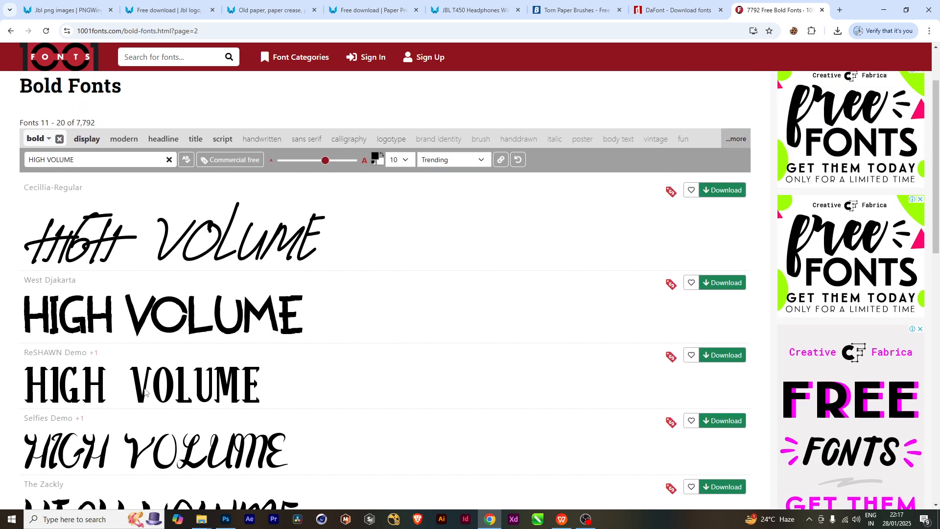
scroll(146, 391, up, 2)
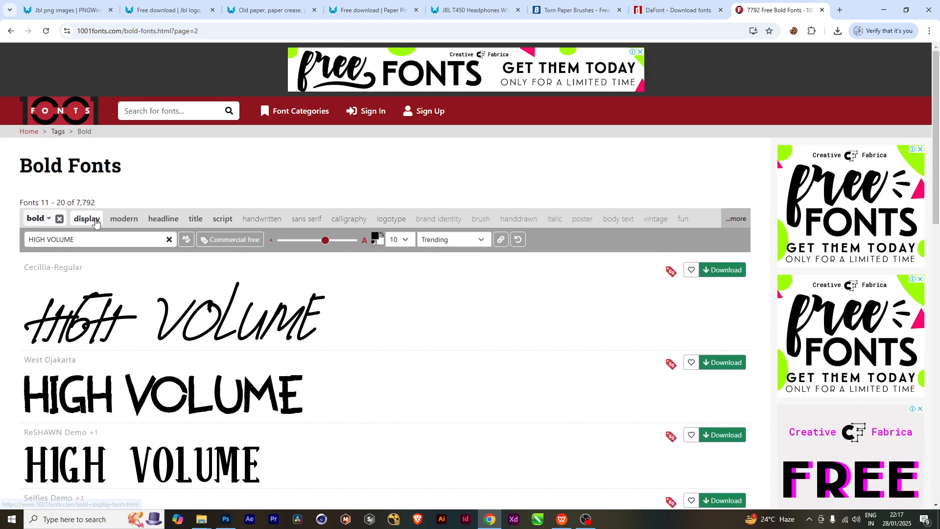
click(733, 218)
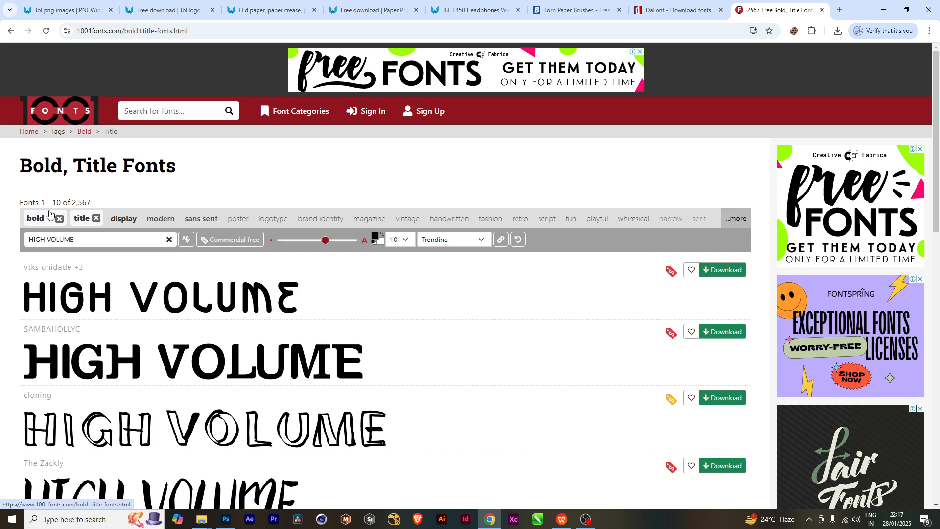
- Examine the HIGH VOLUME previews on the first three pages of the bold, title fonts
scroll(195, 321, down, 6)
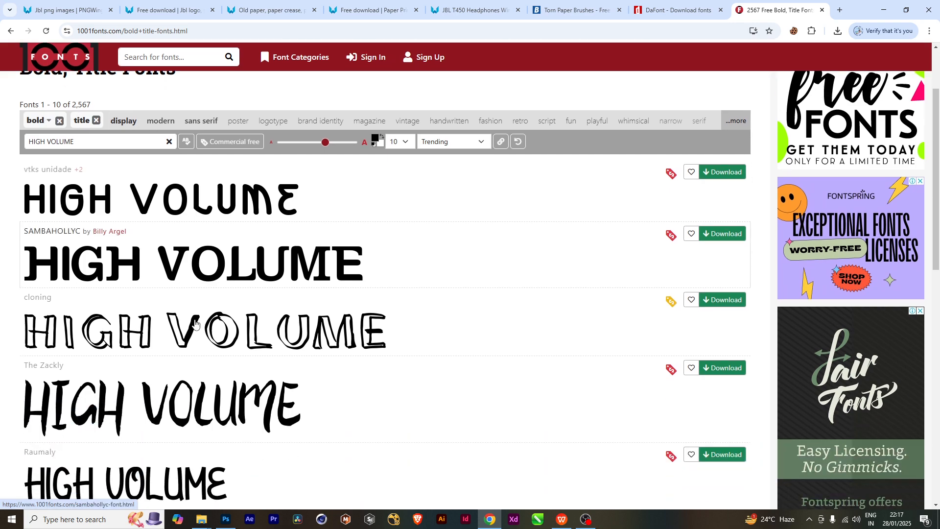
scroll(195, 320, down, 3)
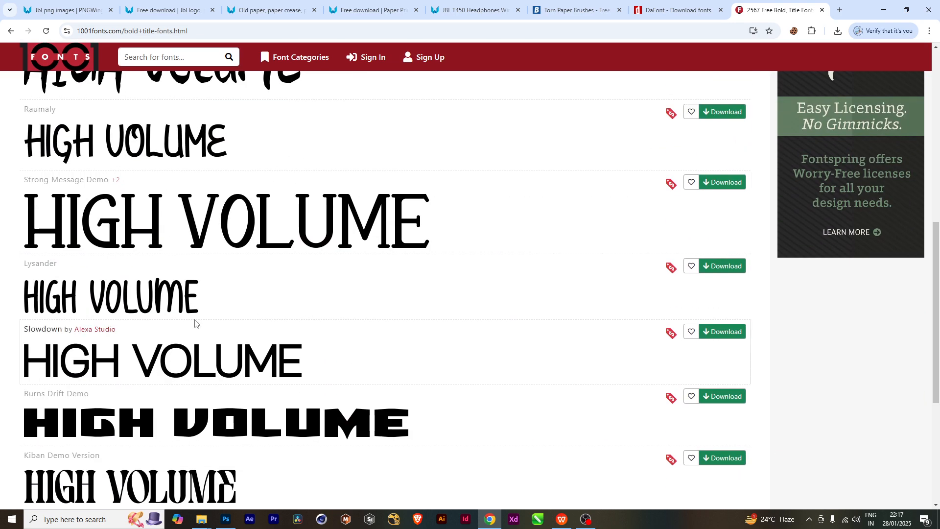
scroll(195, 321, down, 3)
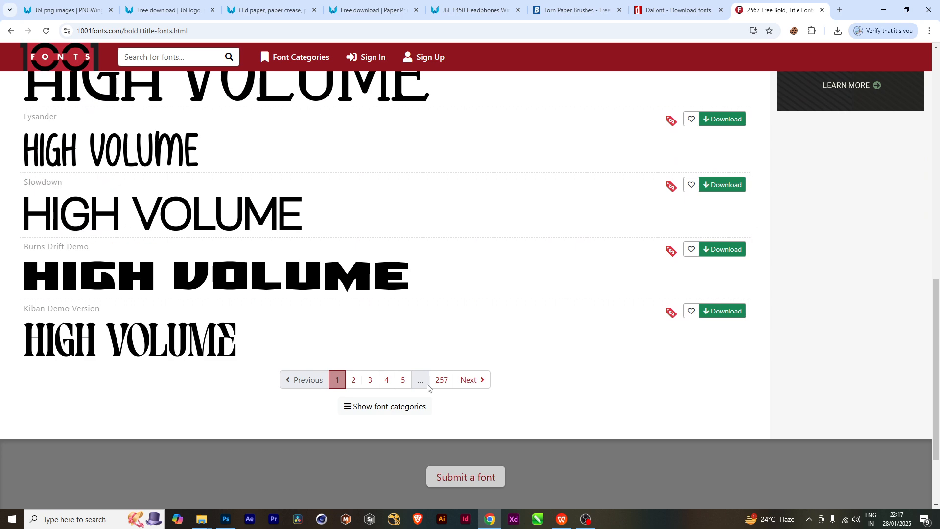
click(466, 383)
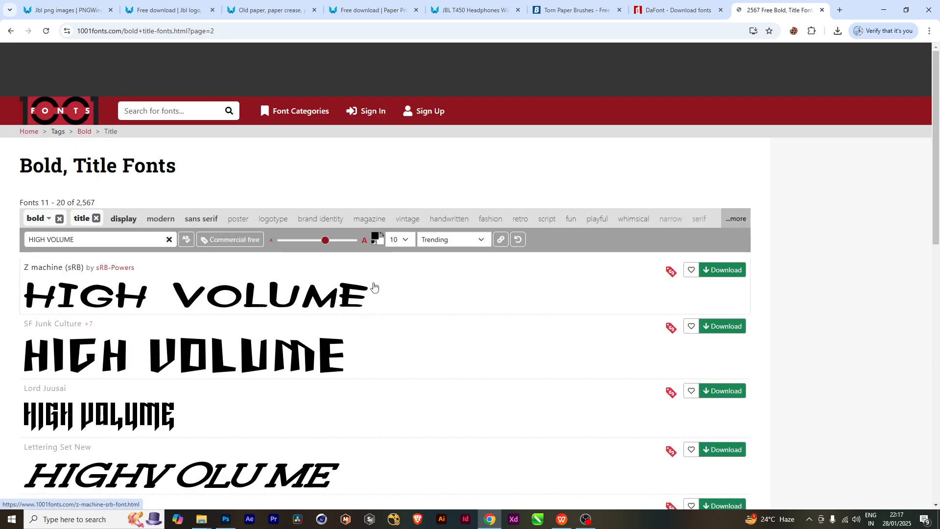
scroll(374, 390, down, 6)
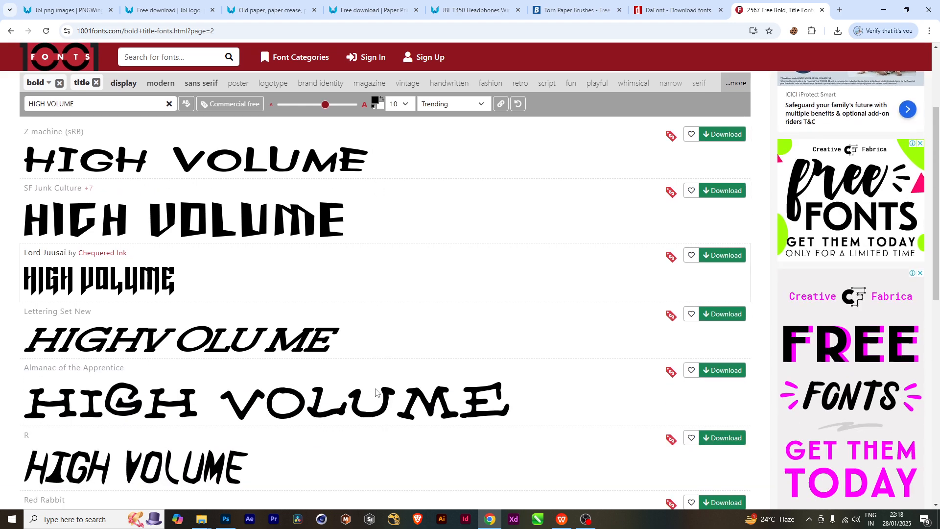
scroll(375, 392, down, 5)
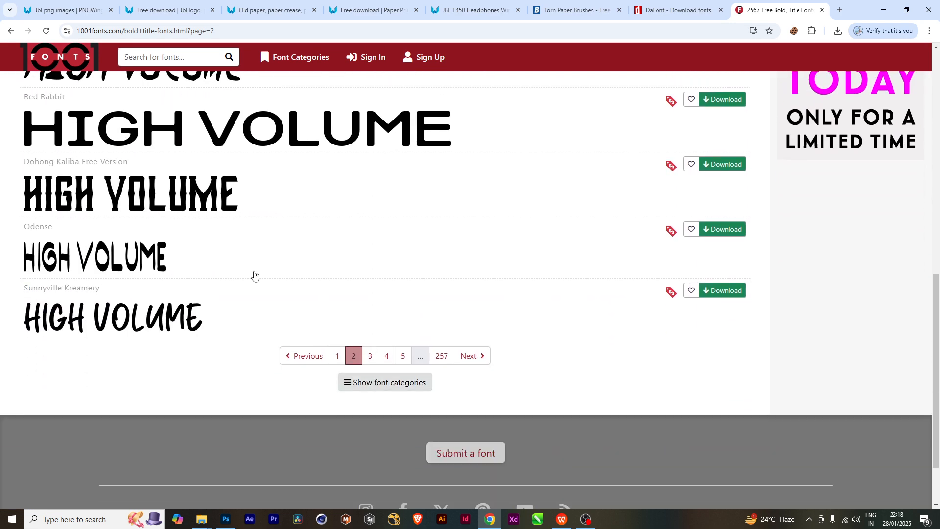
click(470, 357)
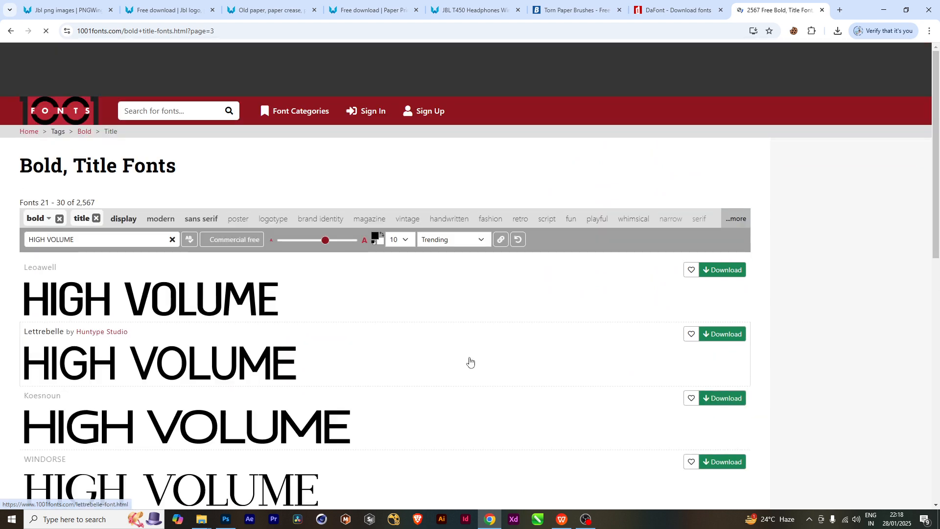
scroll(465, 364, down, 5)
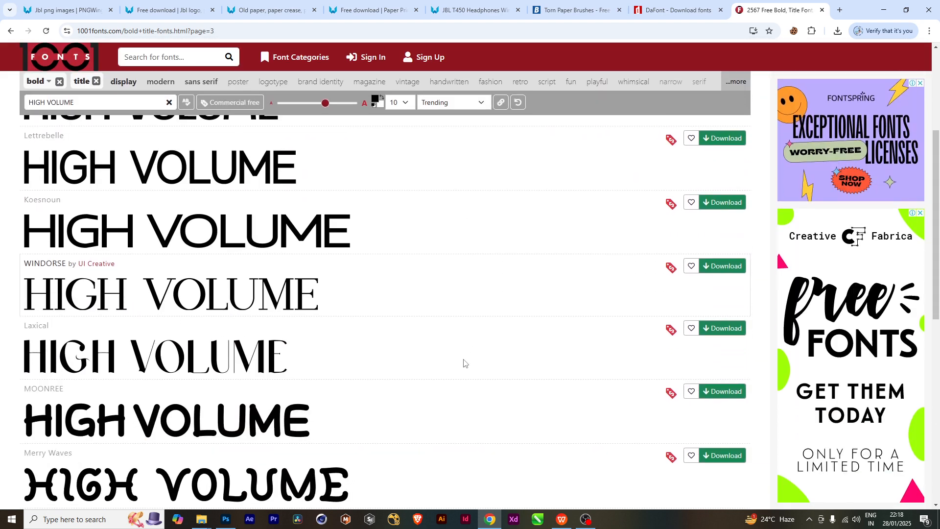
scroll(465, 363, down, 5)
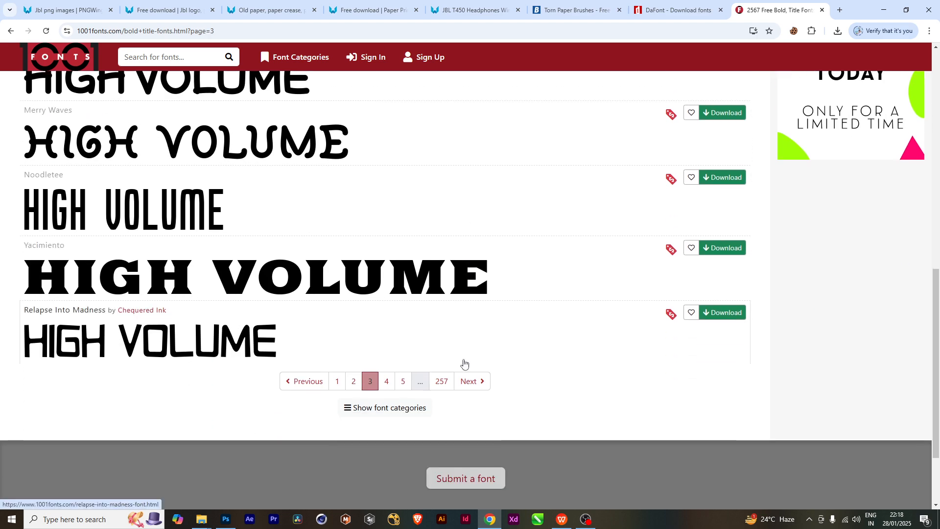
- Look through the fourth and fifth pages of bold, title fonts and download the Moulded Saji font
click(473, 382)
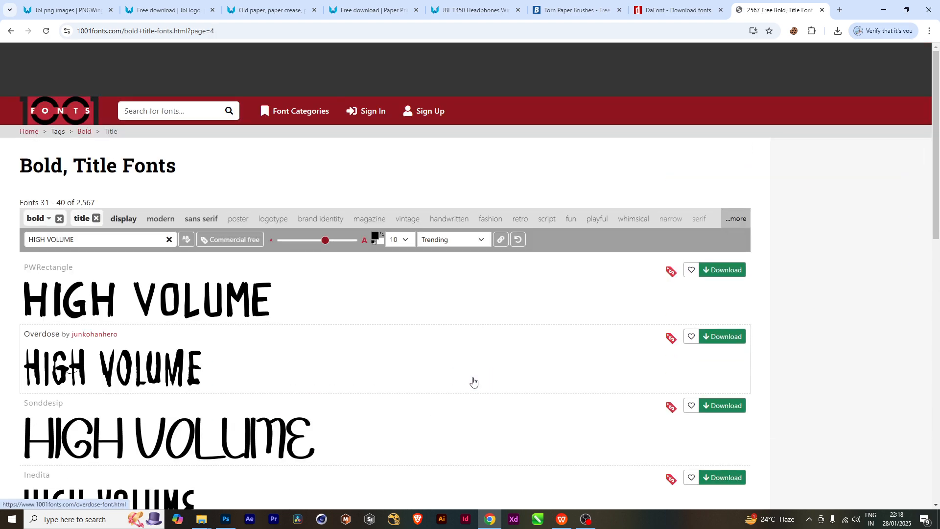
scroll(472, 380, down, 6)
scroll(472, 378, down, 3)
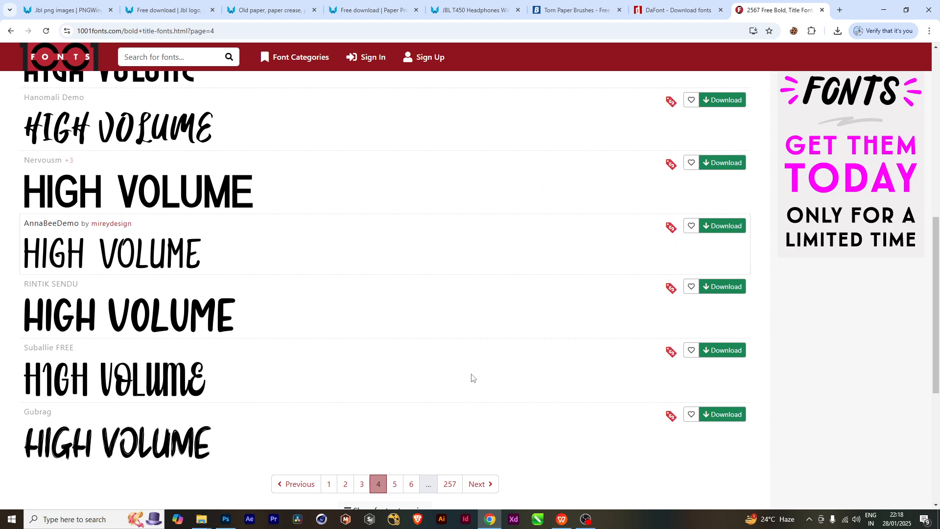
scroll(232, 324, down, 3)
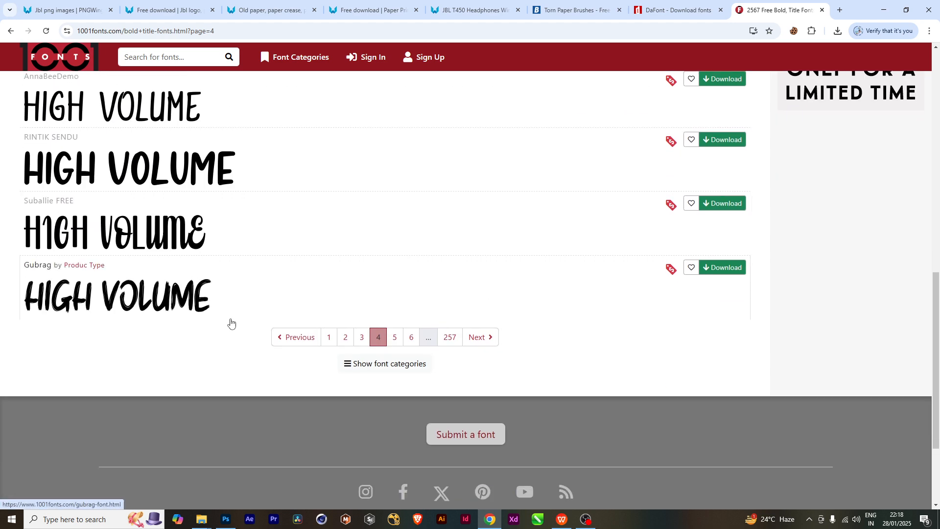
click(469, 338)
scroll(336, 319, down, 3)
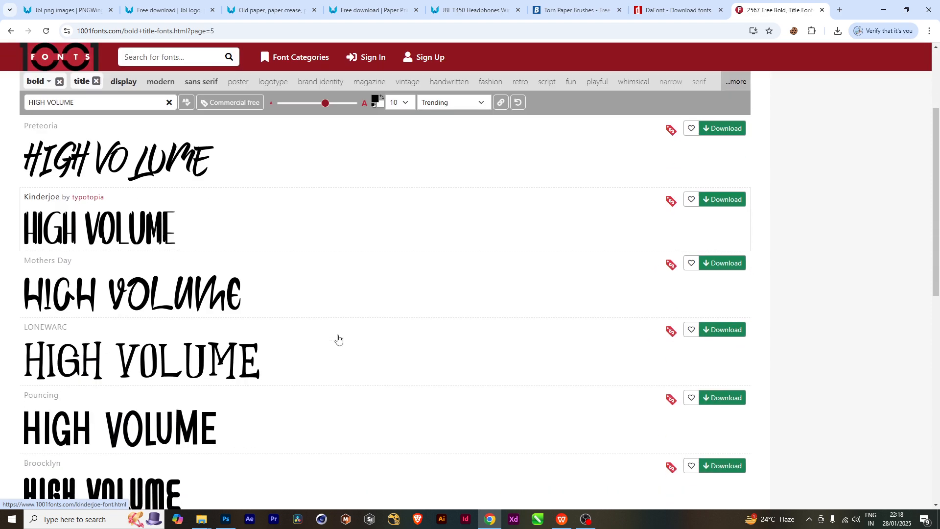
scroll(338, 340, down, 9)
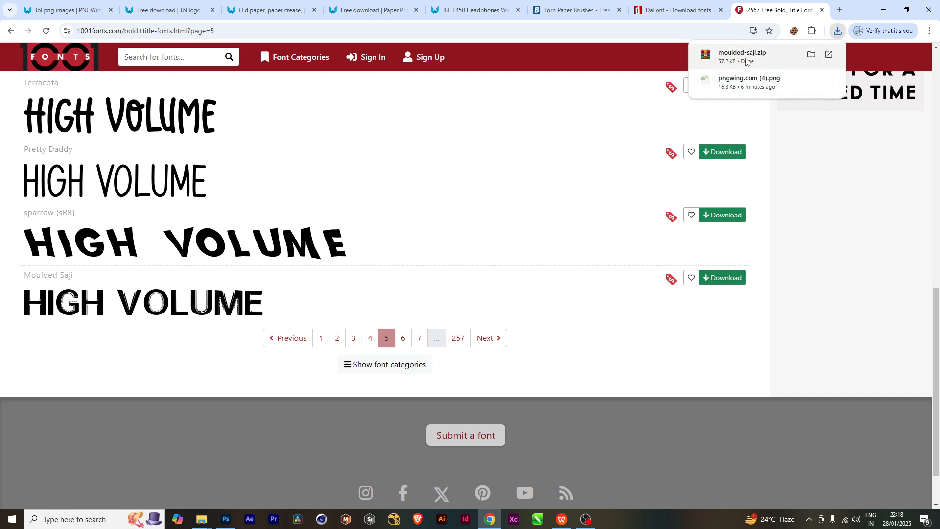
- Examine the HIGH VOLUME previews on the sixth and seventh pages of bold, title fonts
click(502, 337)
scroll(440, 318, down, 3)
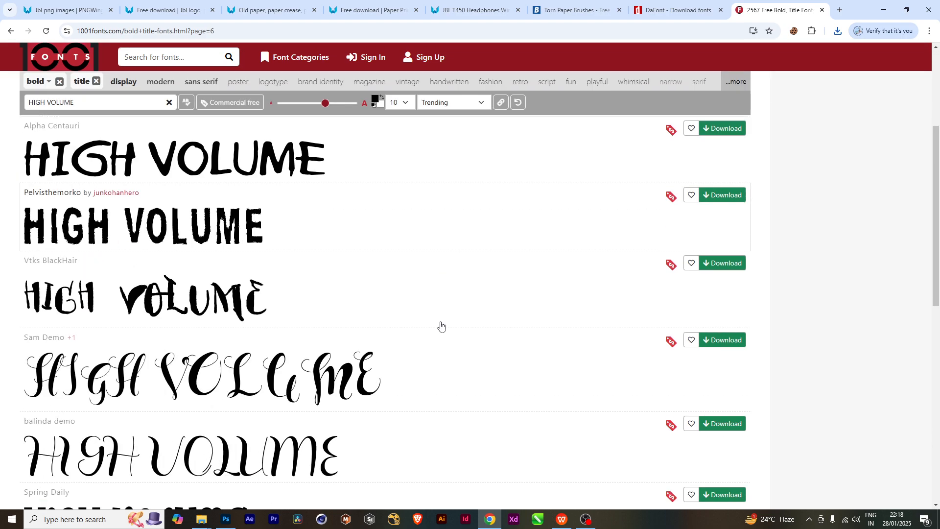
scroll(440, 325, down, 10)
click(500, 341)
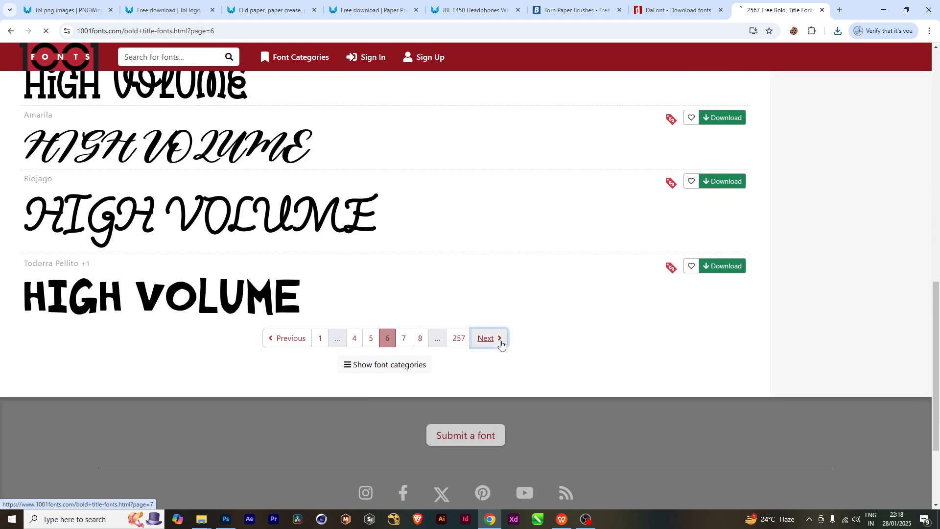
scroll(501, 344, down, 8)
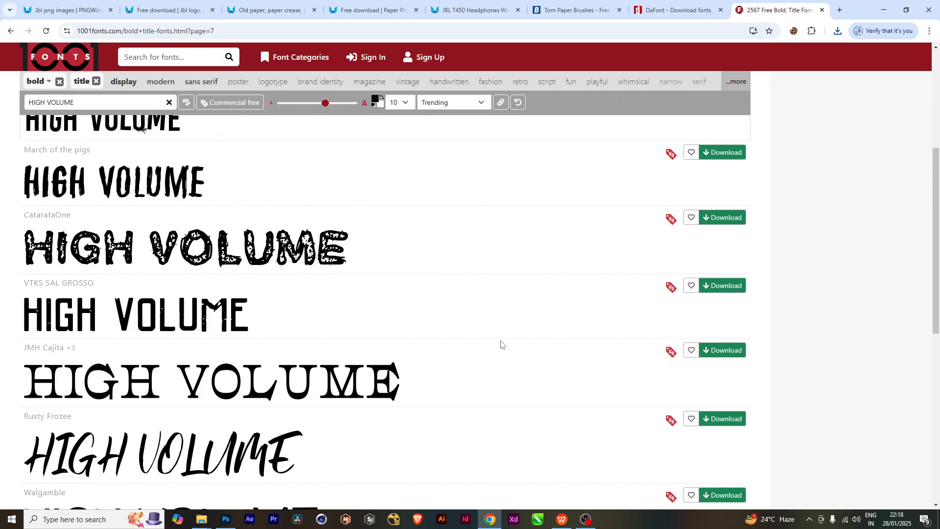
scroll(501, 344, down, 3)
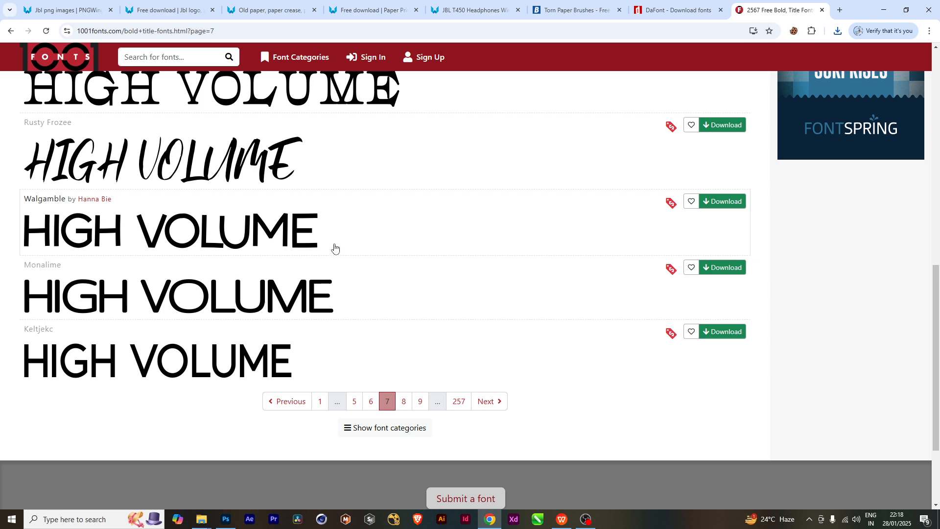
- Download the Milker font from the eighth page of bold, title fonts
click(490, 401)
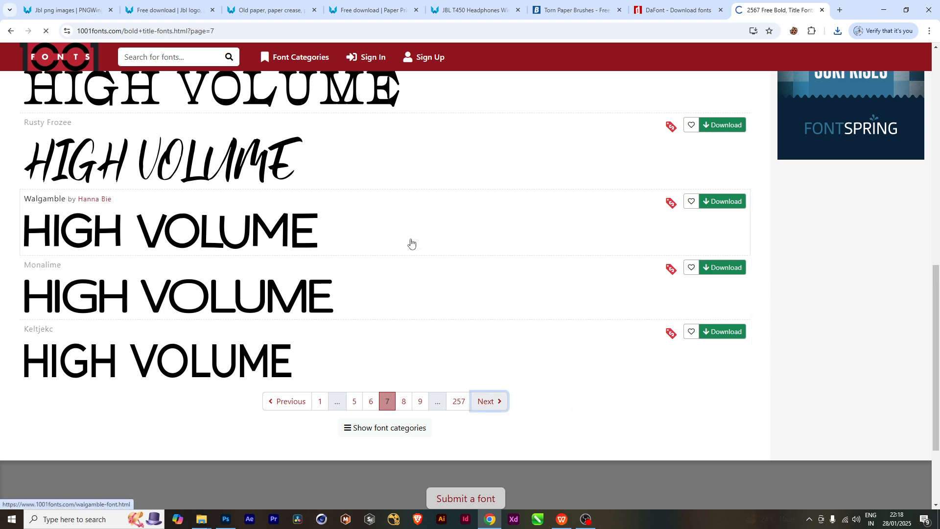
scroll(318, 245, down, 3)
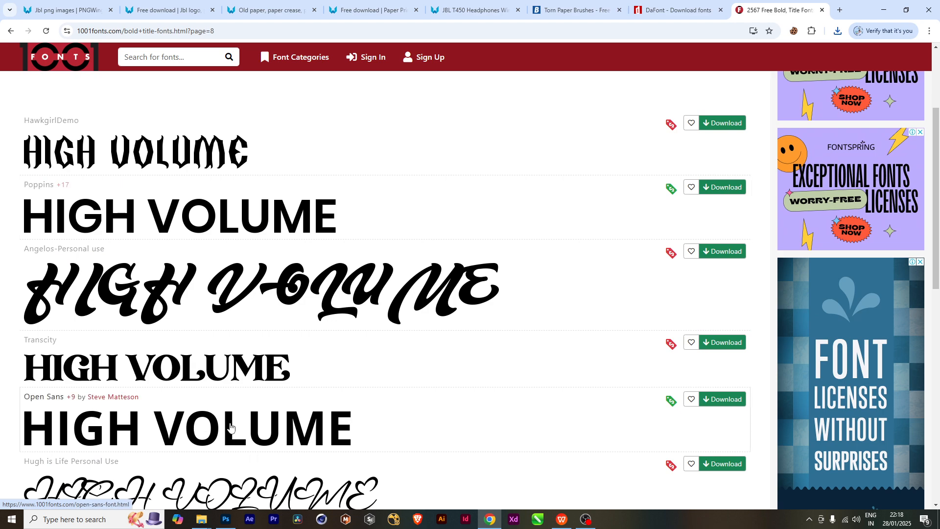
scroll(231, 428, down, 6)
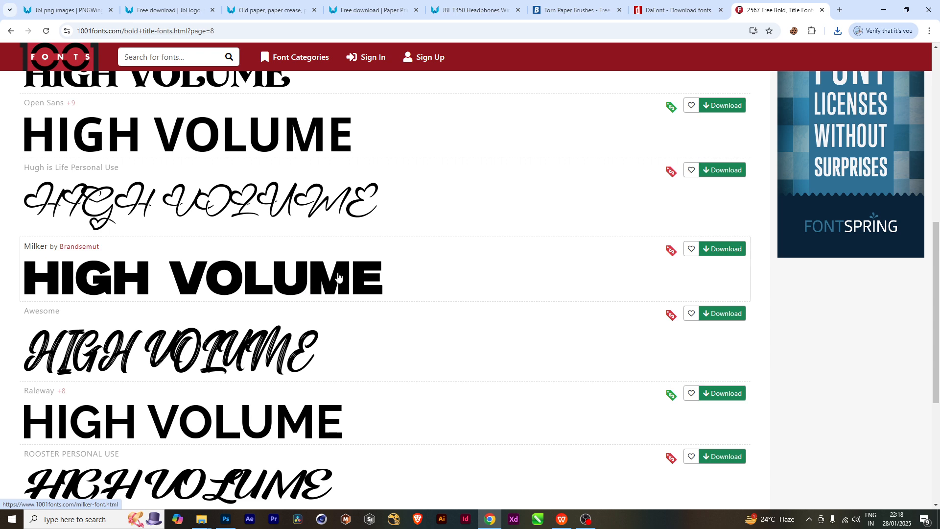
click(706, 251)
scroll(294, 399, down, 3)
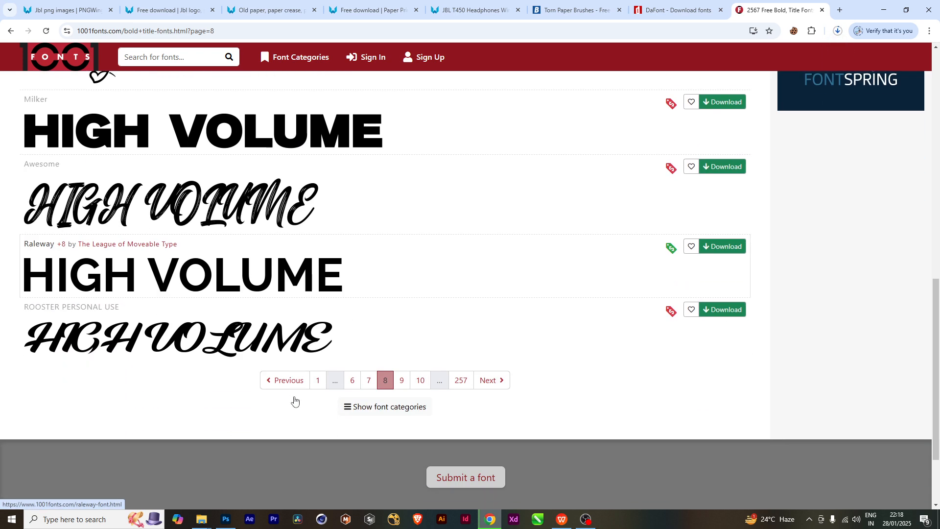
scroll(294, 401, up, 6)
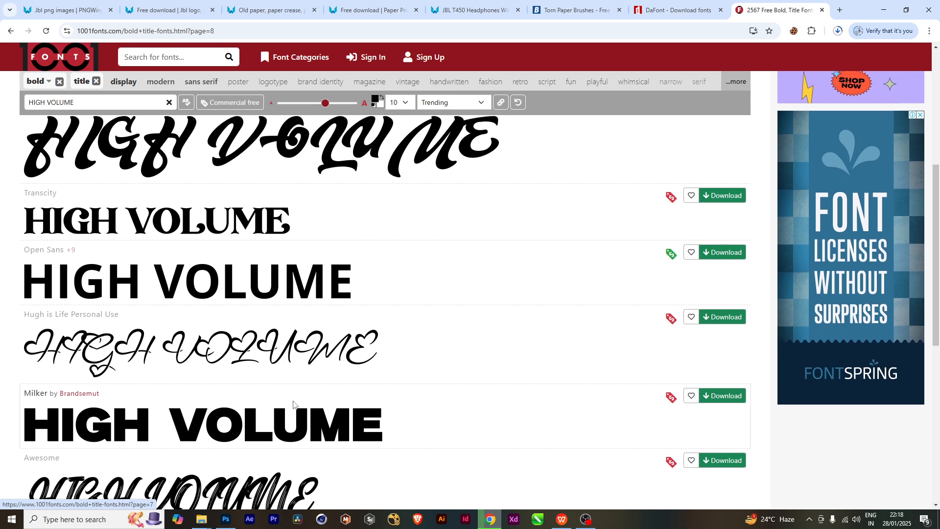
- Extract milker.zip into its own milker folder in Downloads and open that folder
click(837, 32)
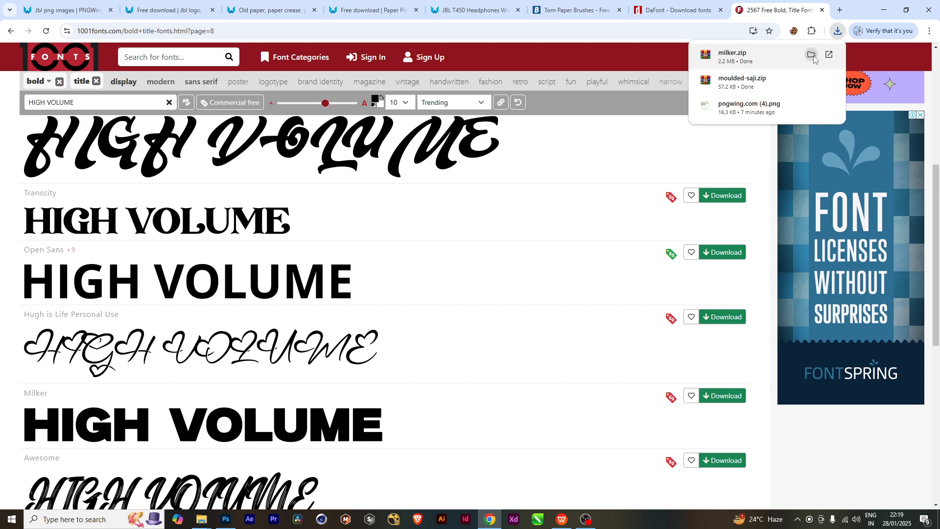
click(811, 55)
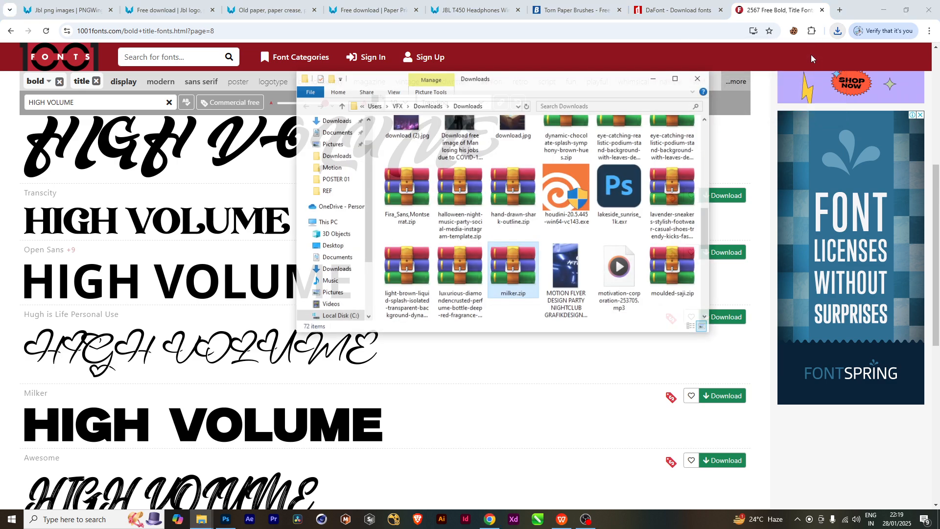
right_click(513, 268)
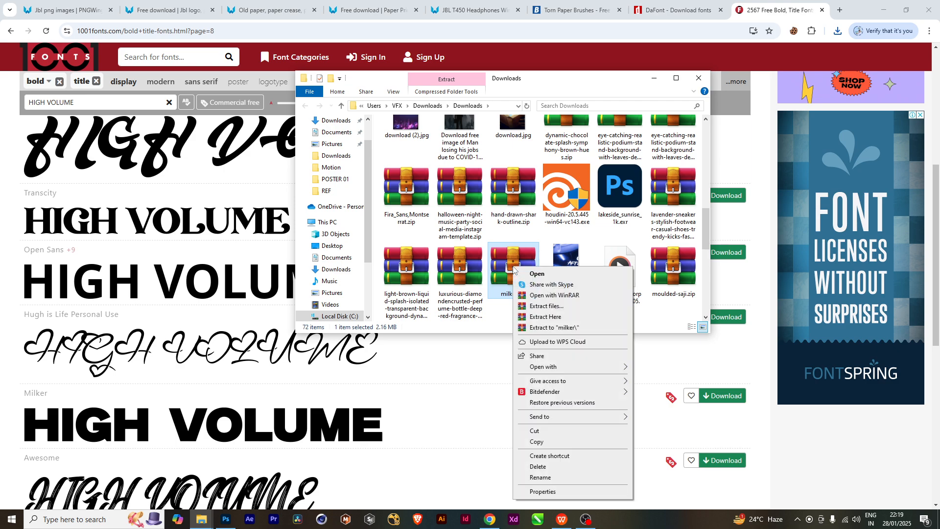
click(554, 328)
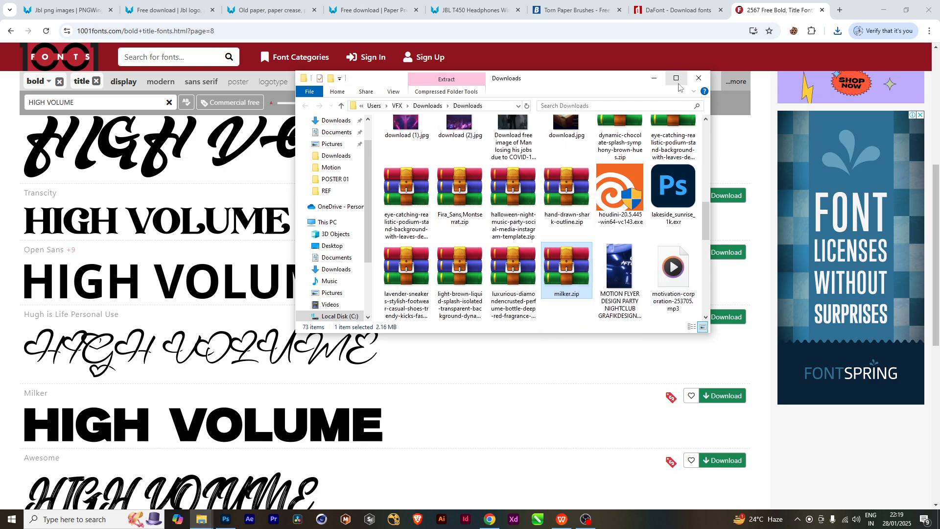
click(676, 78)
click(437, 92)
double_click(437, 91)
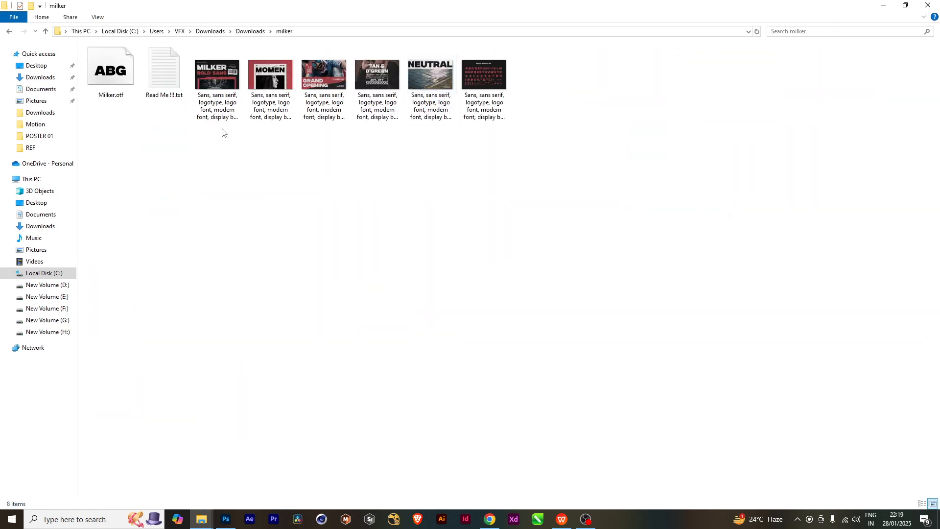
- Install the Milker.otf font on the system and close the milker folder
right_click(115, 77)
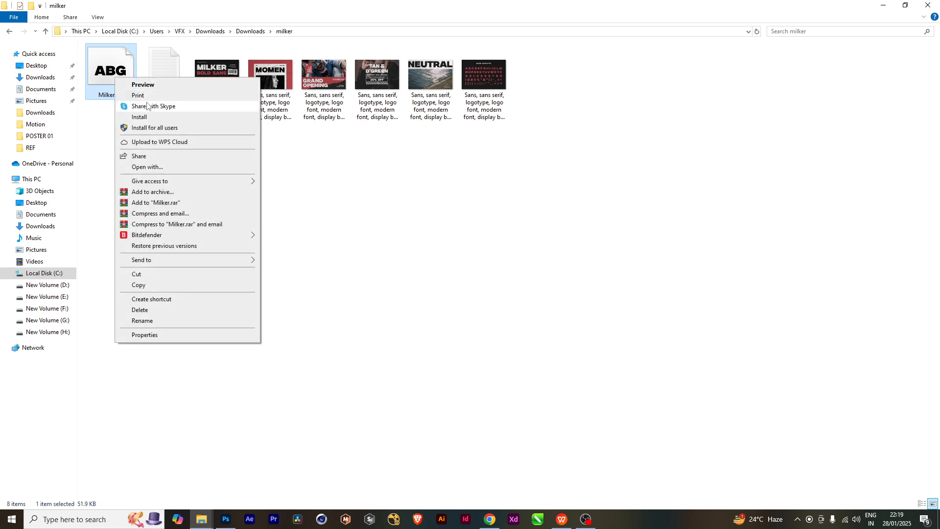
click(140, 117)
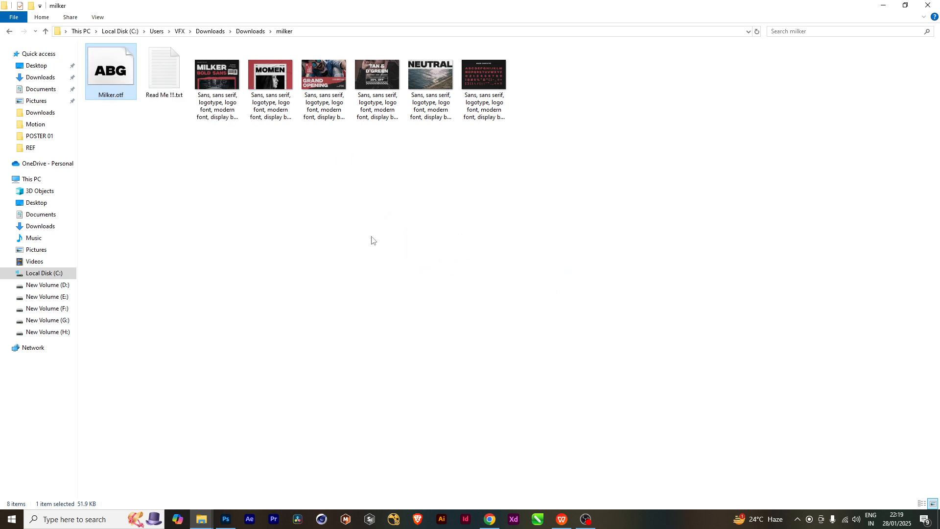
click(928, 5)
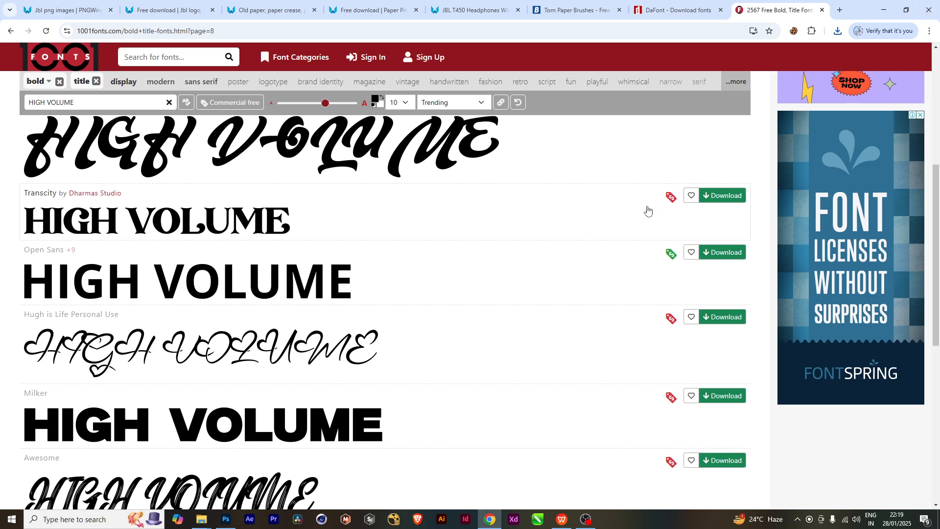
- Locate the downloaded moulded-saji.zip in the Downloads folder and extract it into its own folder
click(838, 30)
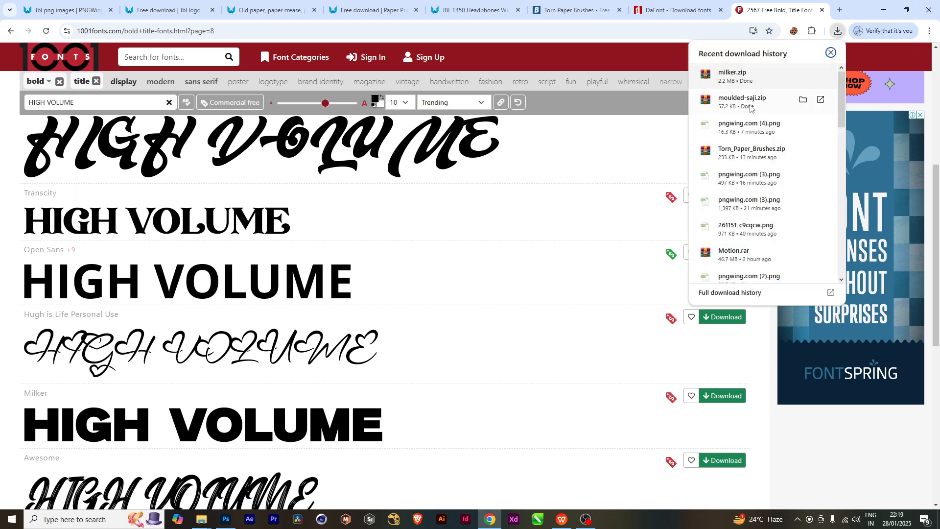
click(803, 101)
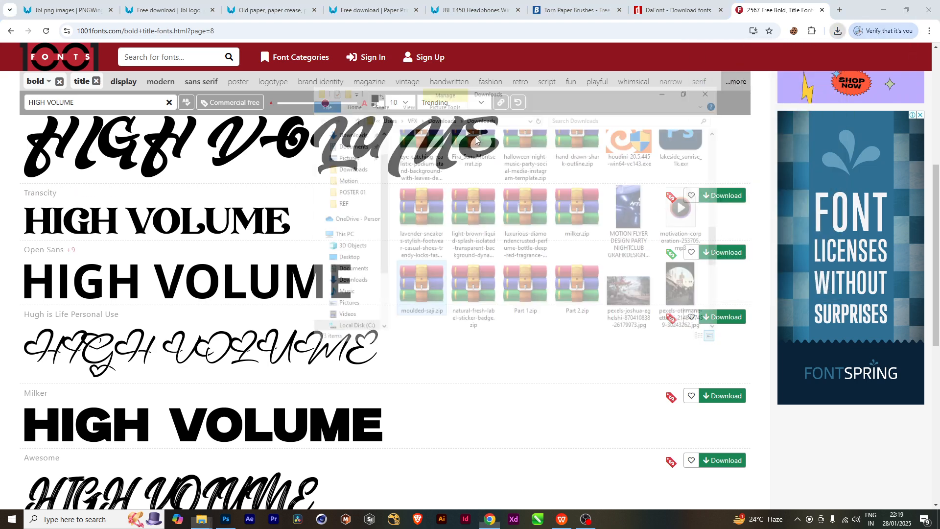
right_click(108, 313)
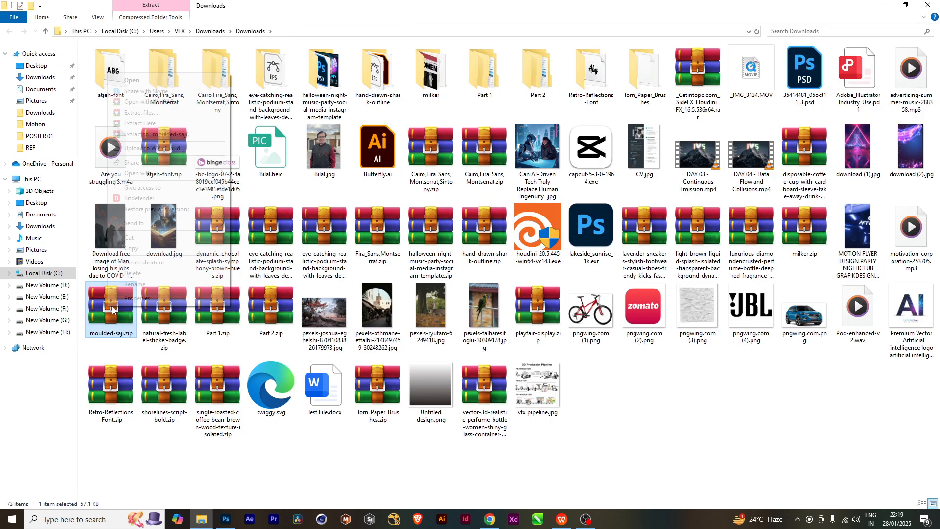
click(134, 138)
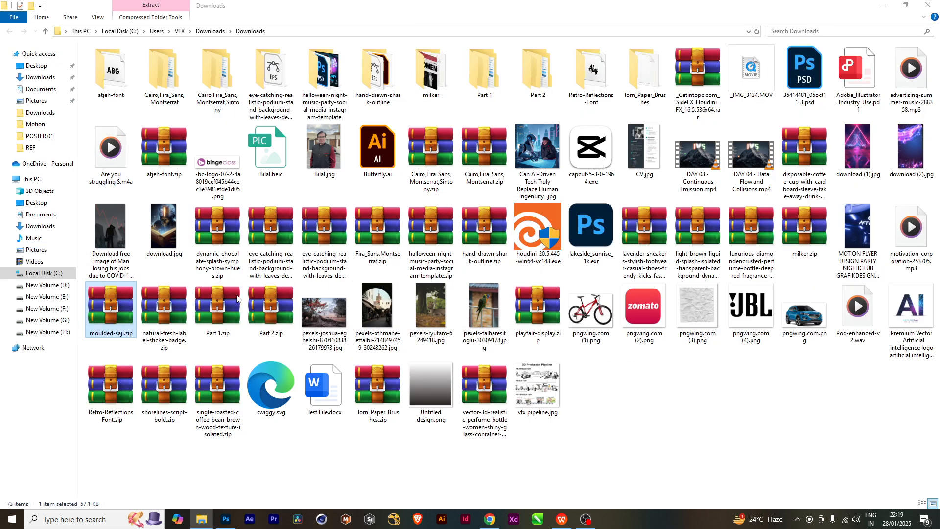
- Open the extracted moulded-saji folder, install the MouldedSaji.ttf font on the system and close the folder
double_click(481, 81)
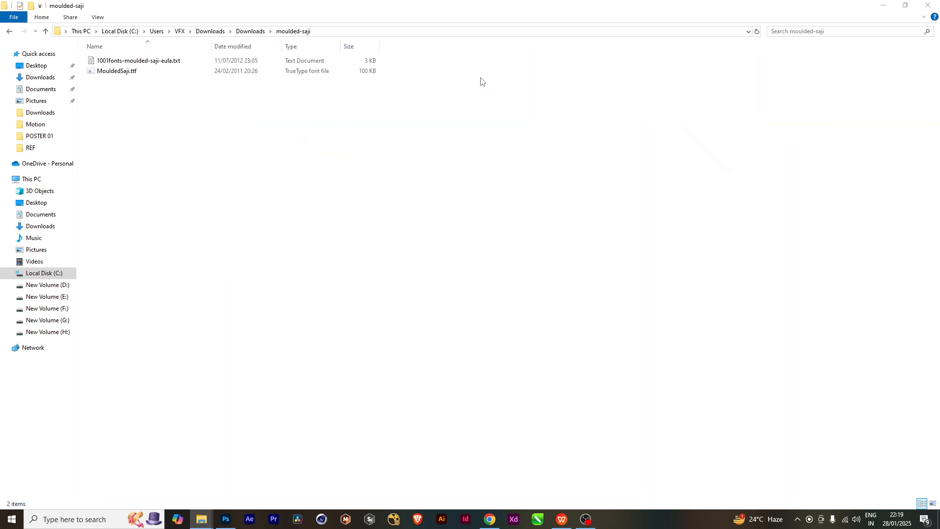
right_click(114, 74)
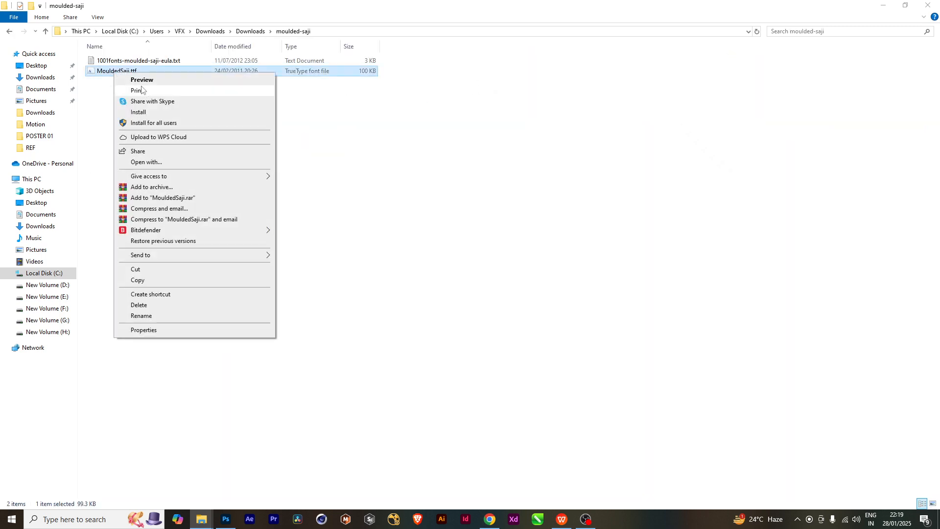
click(138, 118)
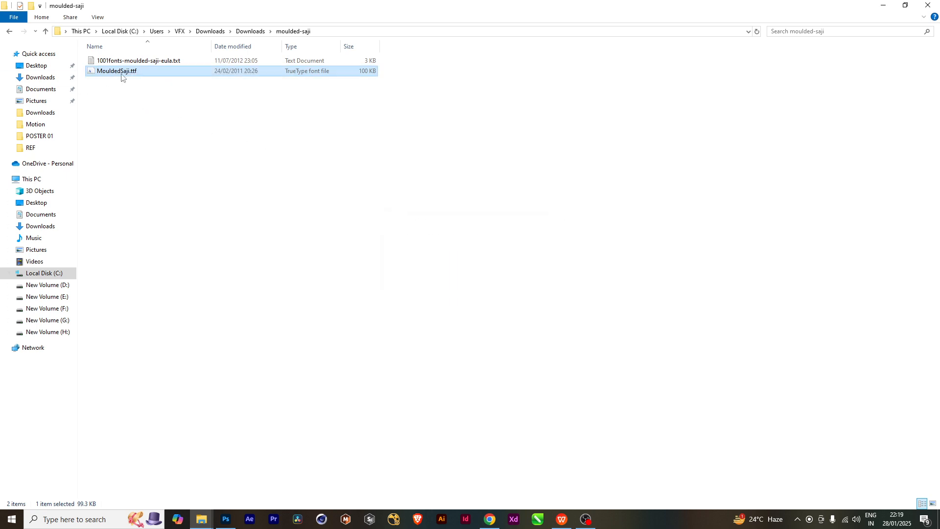
click(928, 5)
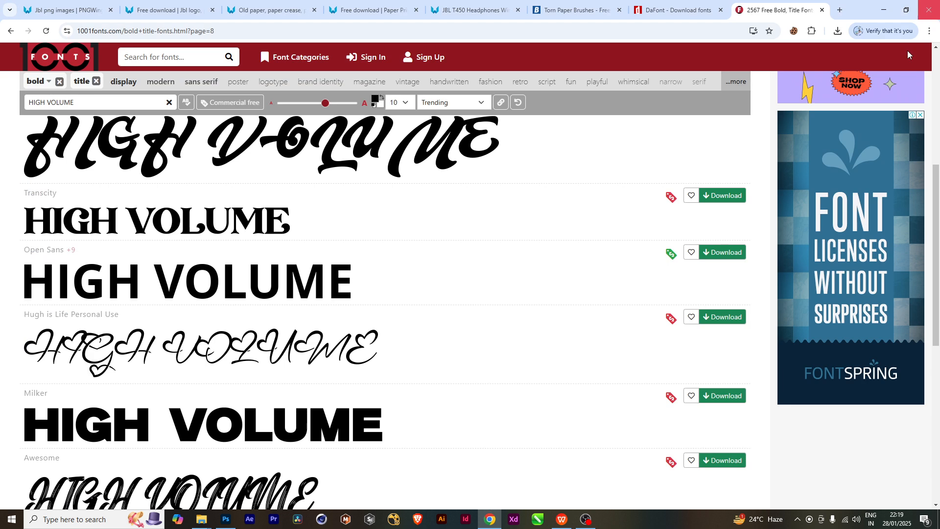
- Switch to Photoshop and set the HIGH VOLUME headline's font to Milker Regular
click(842, 33)
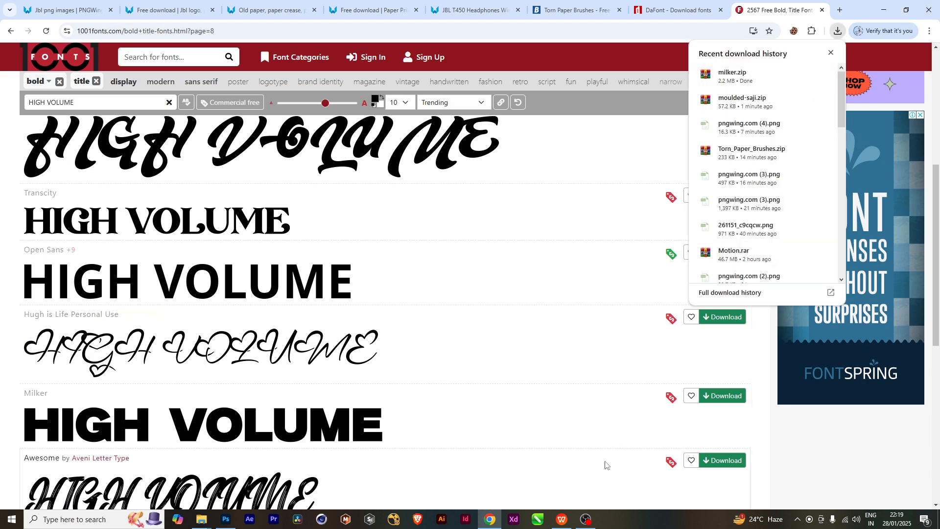
click(225, 519)
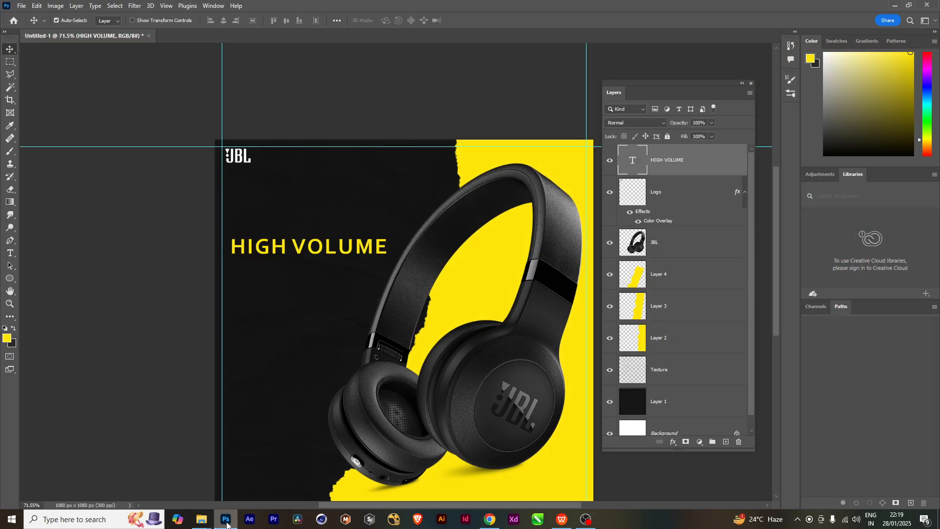
scroll(317, 275, up, 2)
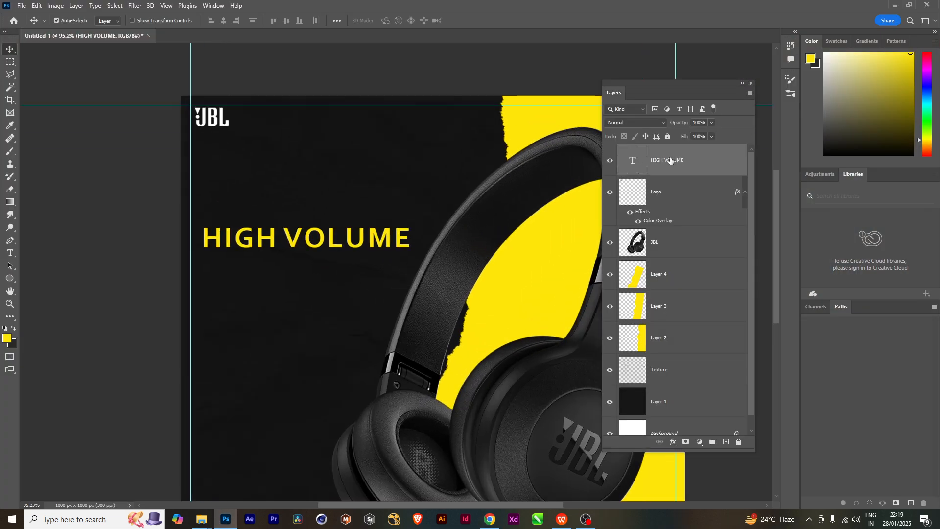
double_click(635, 165)
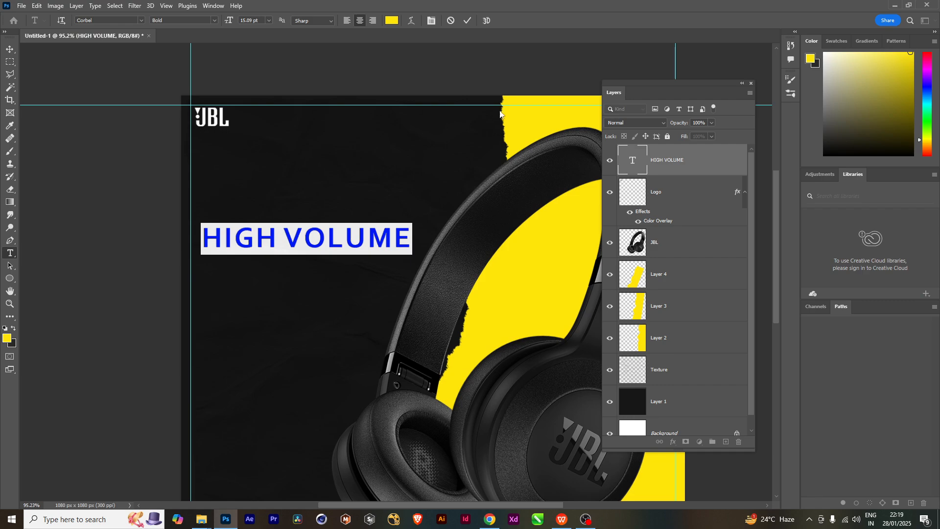
click(97, 21)
text(MILKER)
key(Return)
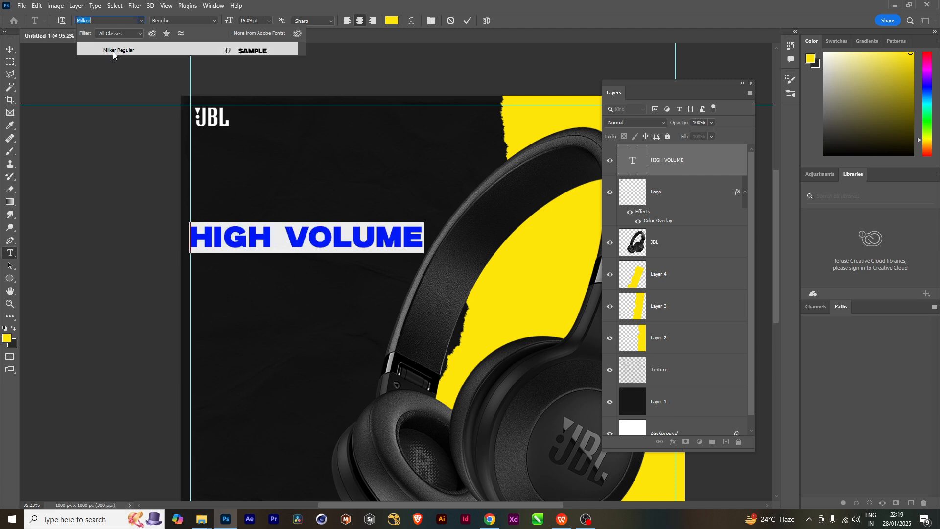
click(13, 49)
- Reposition the HIGH VOLUME headline just inside the poster's left guide and place a duplicate of it directly below
scroll(267, 247, down, 2)
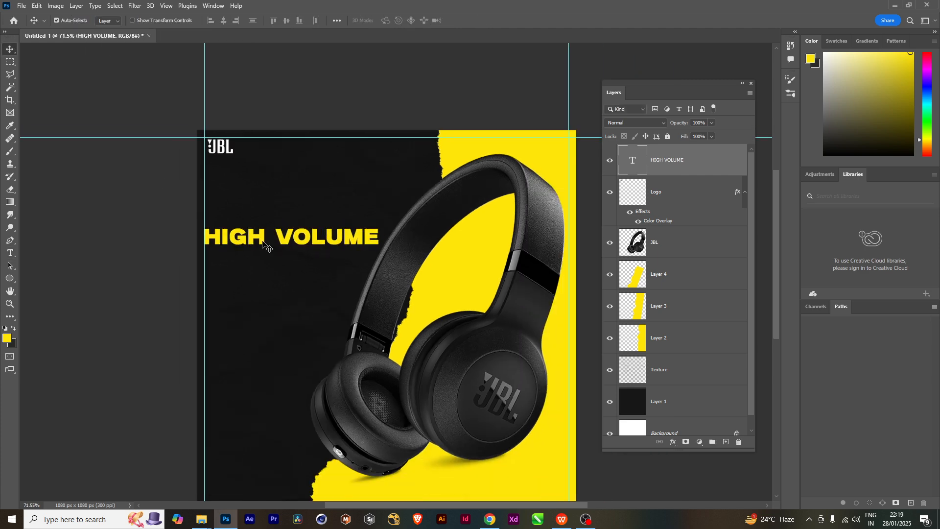
drag(305, 241, 352, 257)
scroll(318, 276, up, 1)
scroll(319, 276, up, 2)
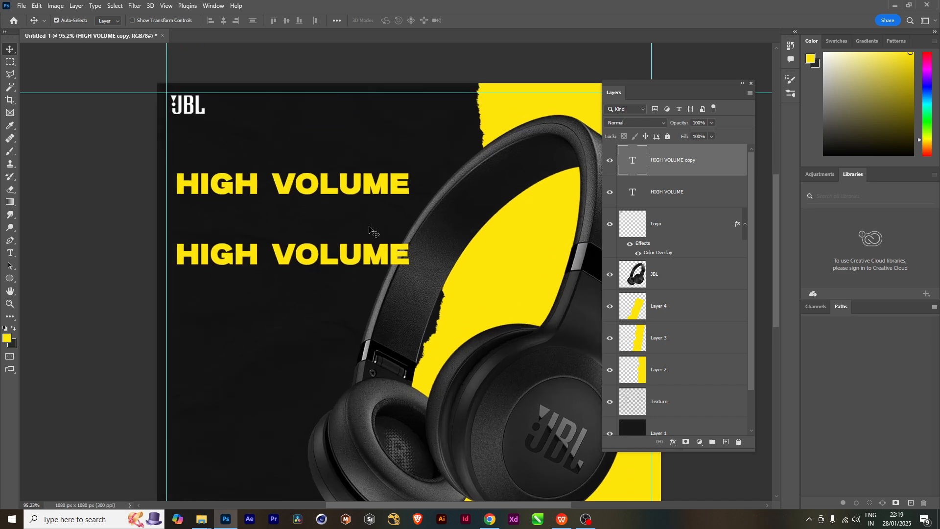
- Select all text of the lower HIGH VOLUME copy and open its font choices
double_click(359, 253)
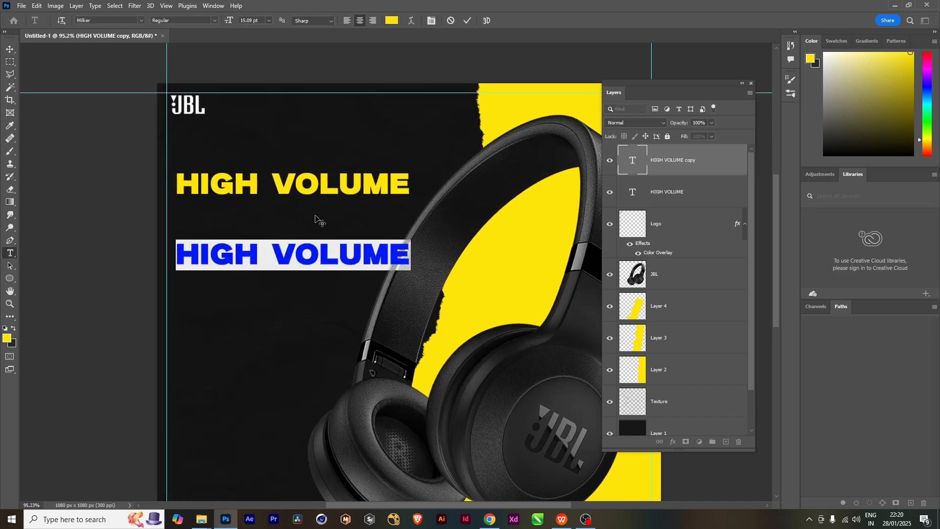
click(101, 22)
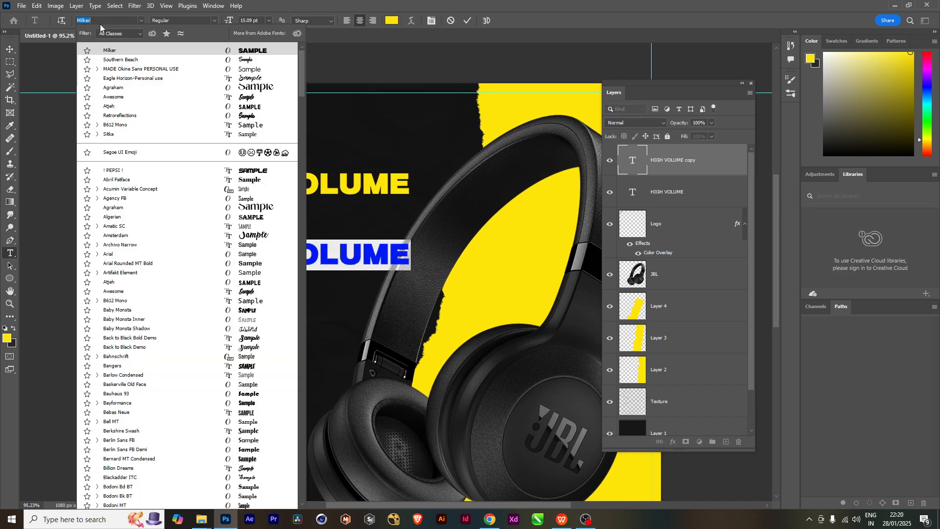
- Change the font of the lower HIGH VOLUME text copy to Moulded Saji
text(MOUL)
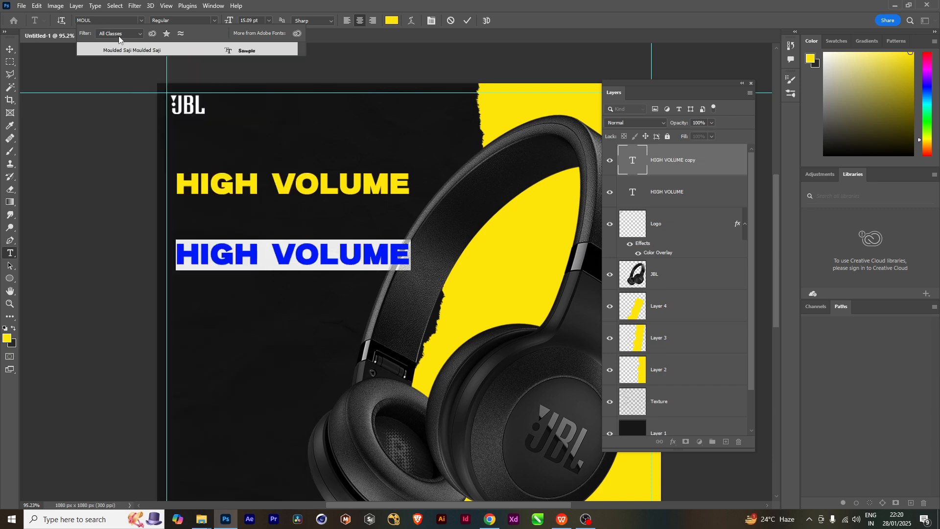
key(Return)
click(10, 49)
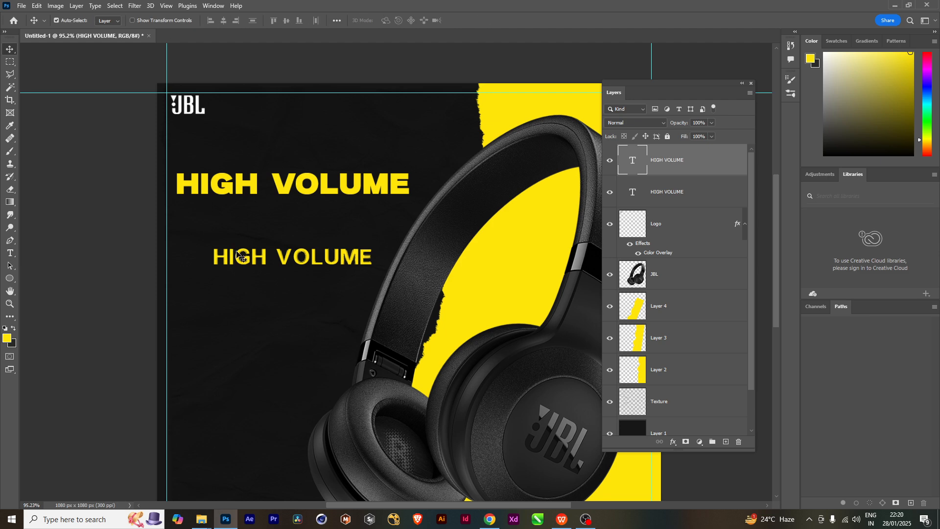
- Enlarge the lower HIGH VOLUME text to about 117% and place it below the upper heading, with their left edges aligned
scroll(236, 254, up, 2)
drag(340, 258, 316, 226)
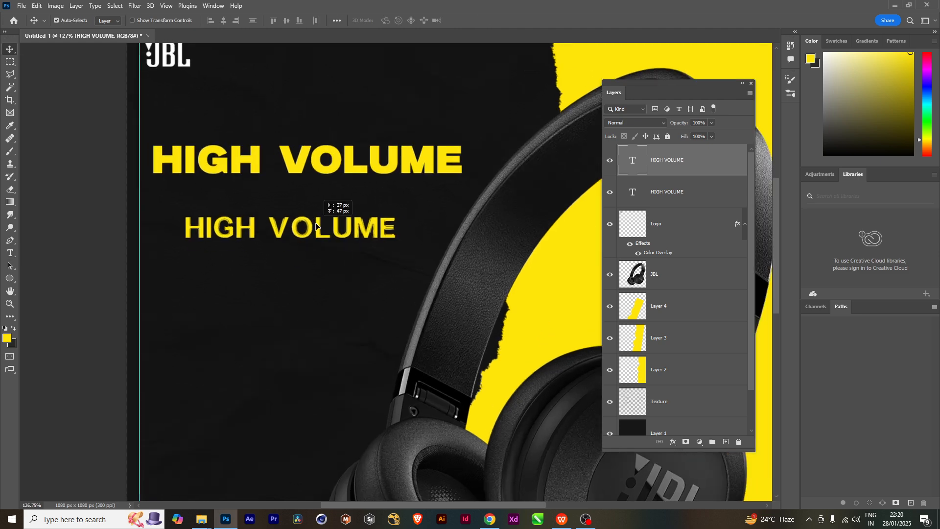
key(ctrl+t)
drag(399, 205, 422, 194)
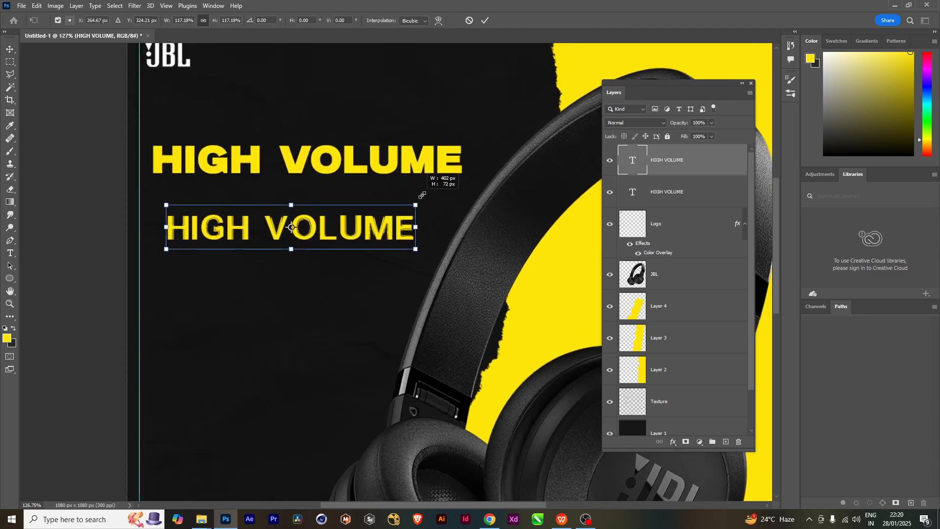
key(Return)
scroll(327, 221, down, 2)
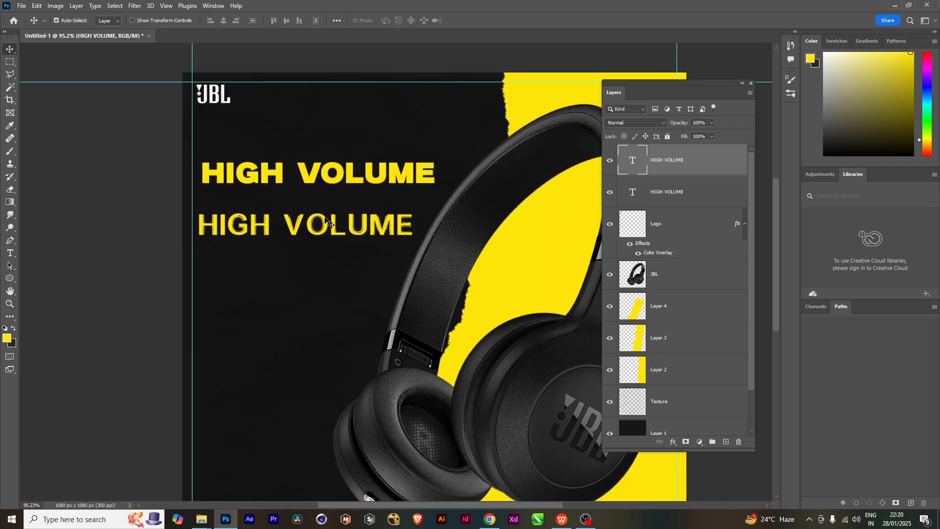
drag(327, 221, 332, 216)
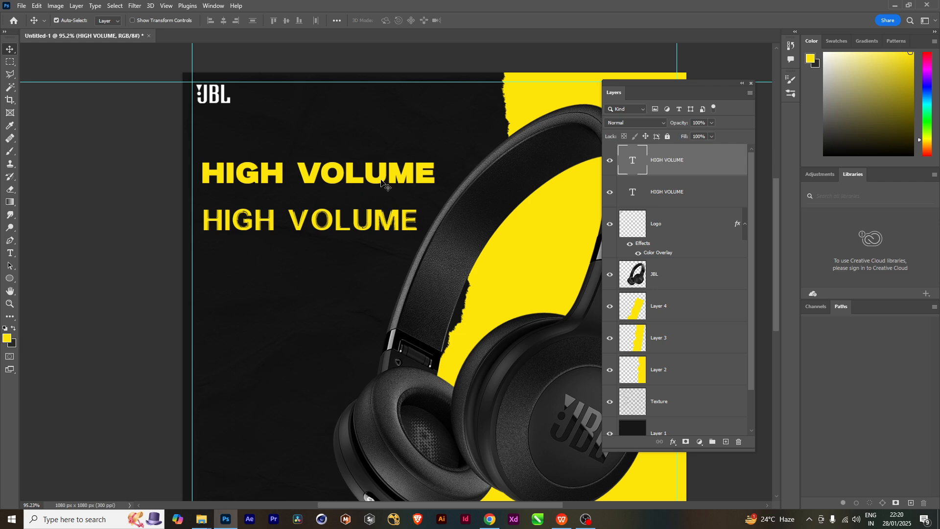
scroll(379, 187, up, 2)
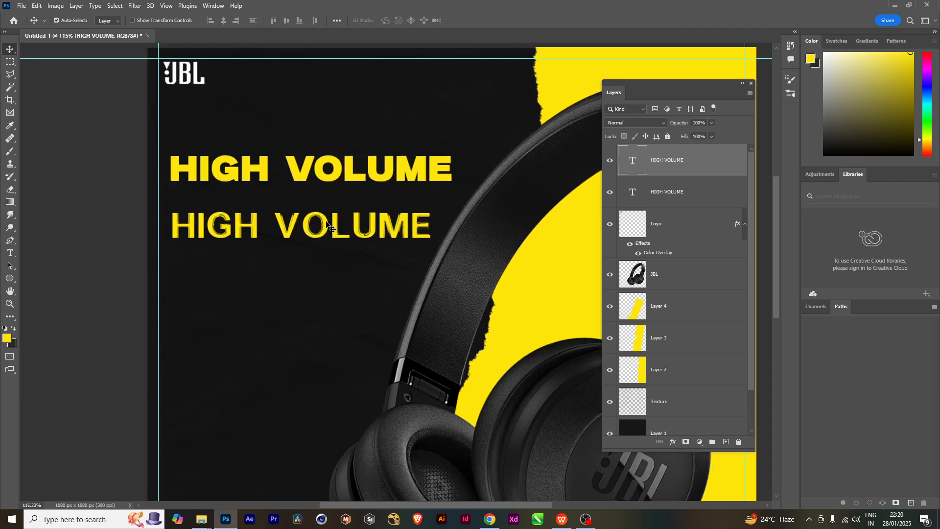
drag(327, 226, 336, 289)
- Scale the JBL headphone image down proportionally and position it toward the lower right of the poster, clear of the headings
scroll(384, 288, down, 4)
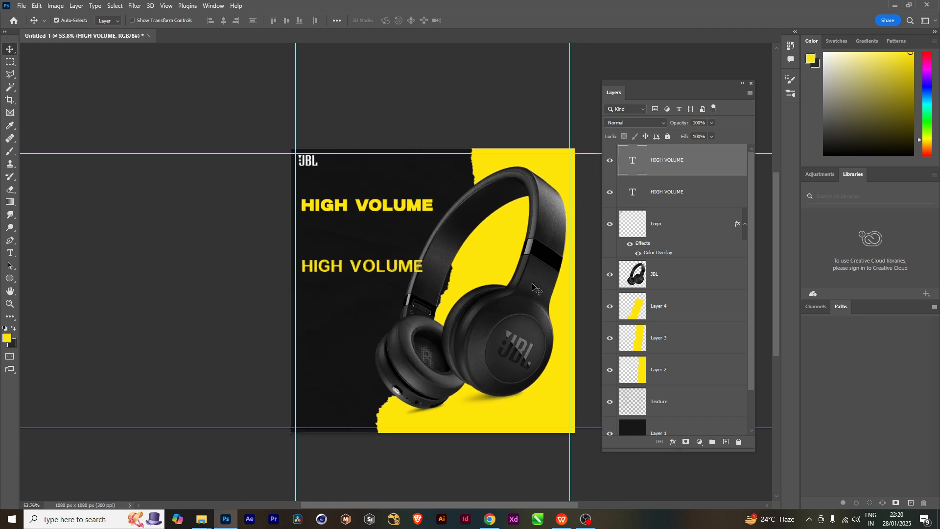
click(532, 286)
key(ctrl+t)
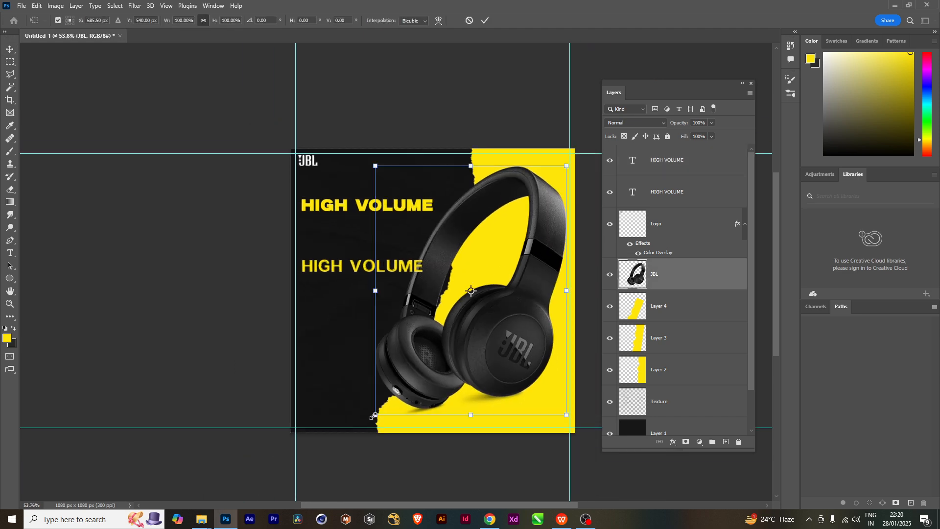
drag(373, 417, 400, 384)
drag(531, 321, 529, 350)
key(Return)
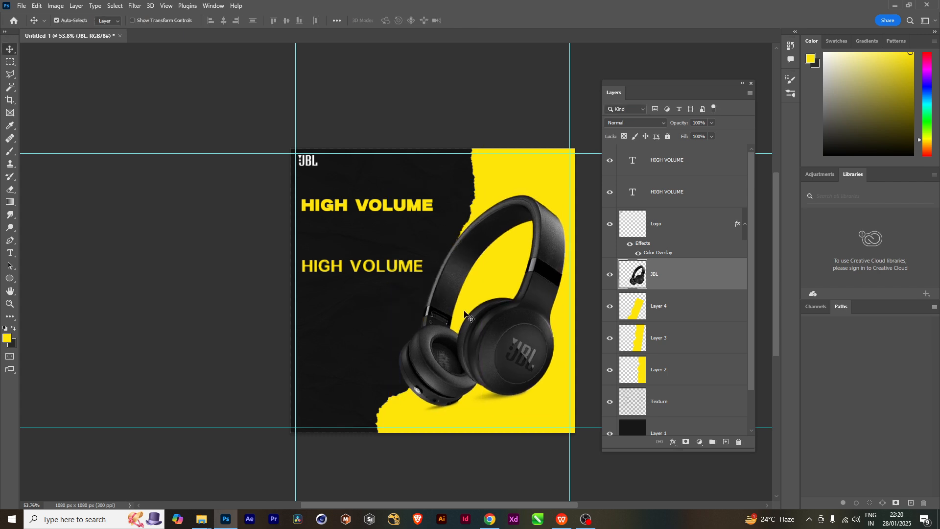
- Move the upper HIGH VOLUME heading down closer to the lower line, to about X 317 px, Y 329 px
scroll(465, 314, up, 2)
scroll(434, 270, up, 2)
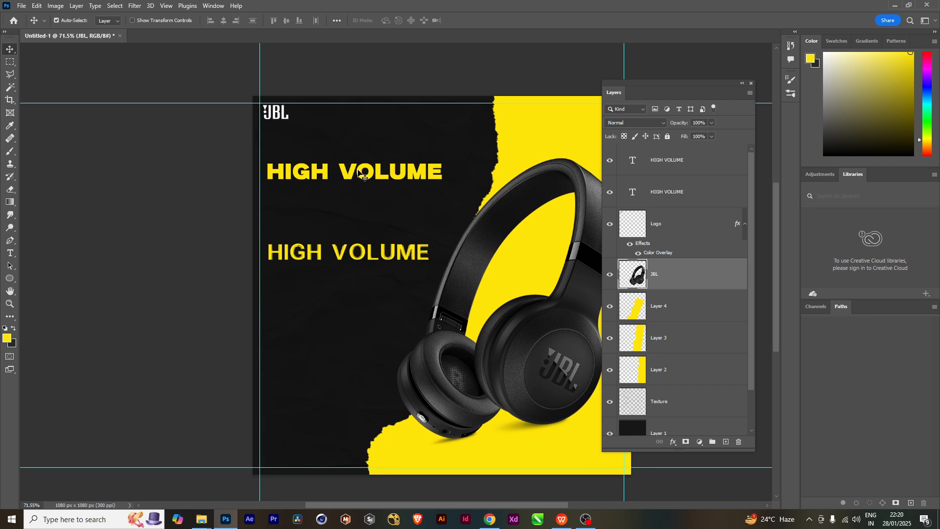
drag(355, 170, 363, 202)
key(ctrl+t)
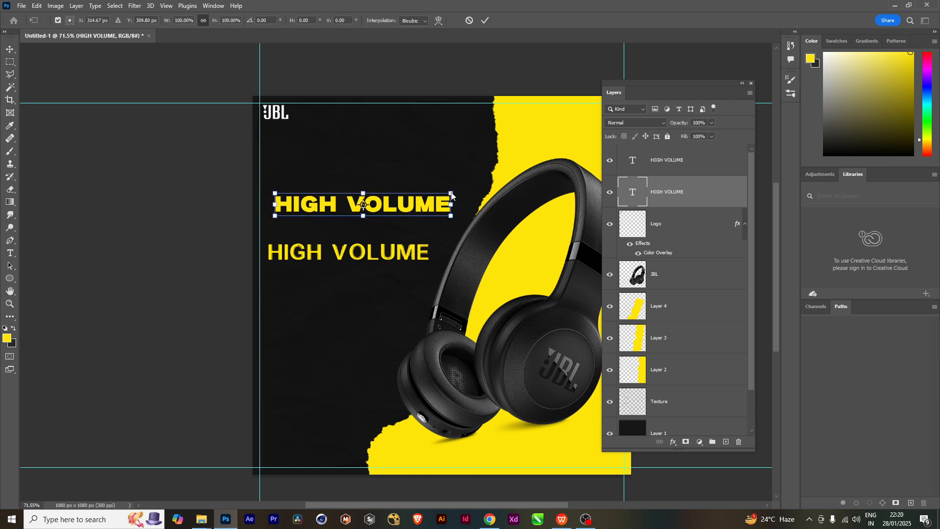
key(alt+space)
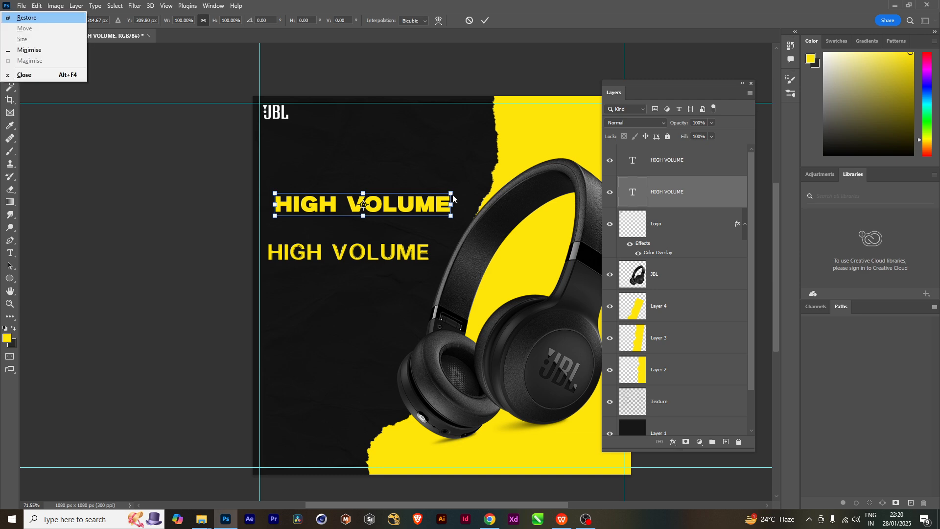
key(Escape)
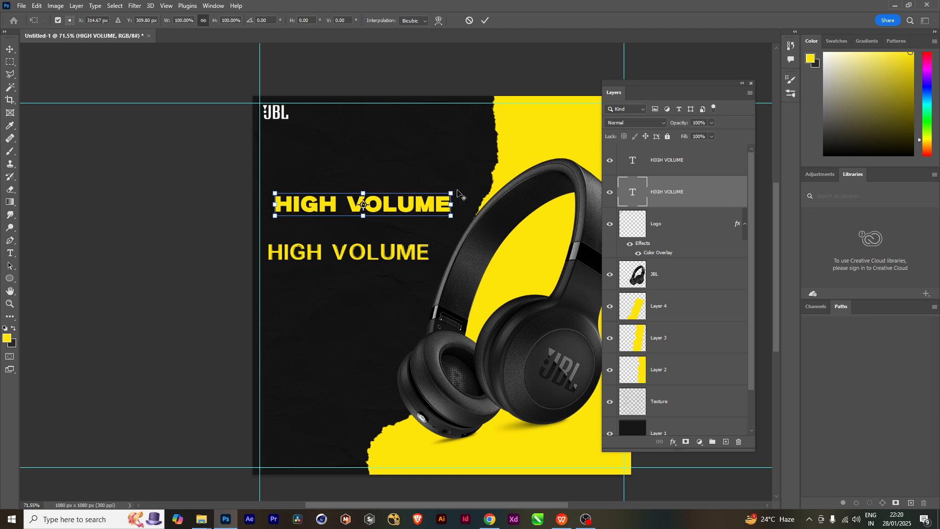
drag(434, 204, 434, 210)
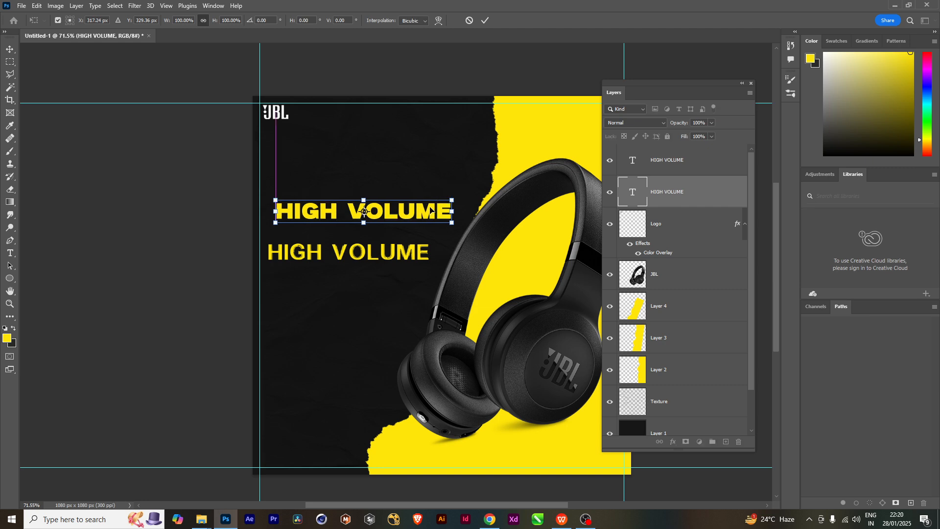
key(Return)
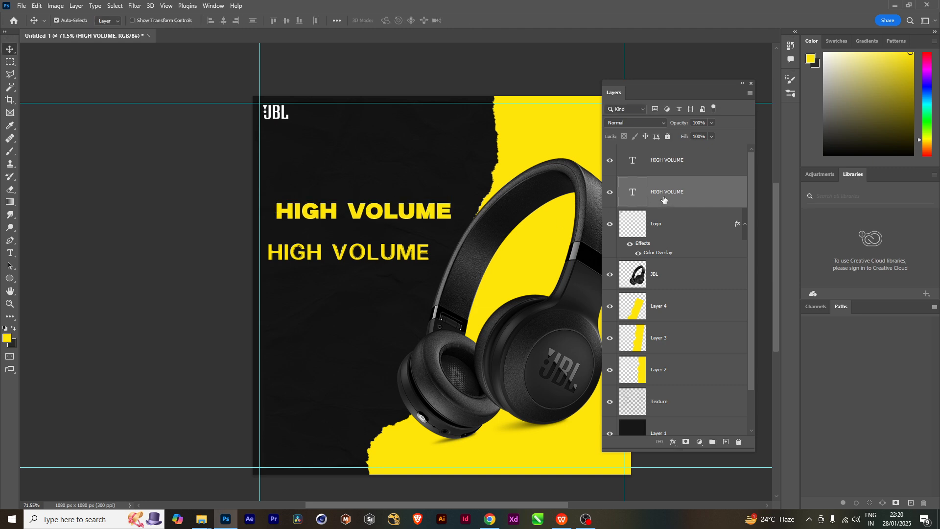
- Scale the upper HIGH VOLUME heading to about 108% so its left edge lines up with the lower line
key(ctrl+t)
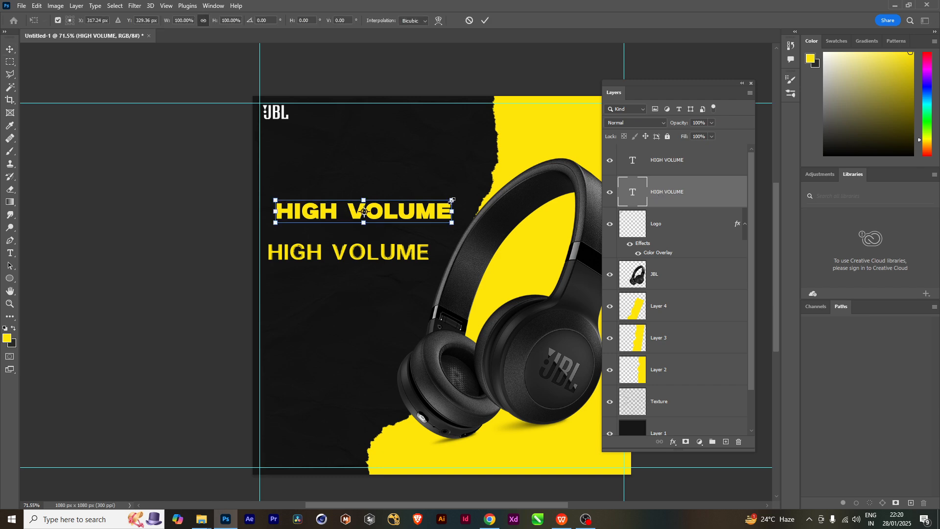
drag(451, 201, 459, 199)
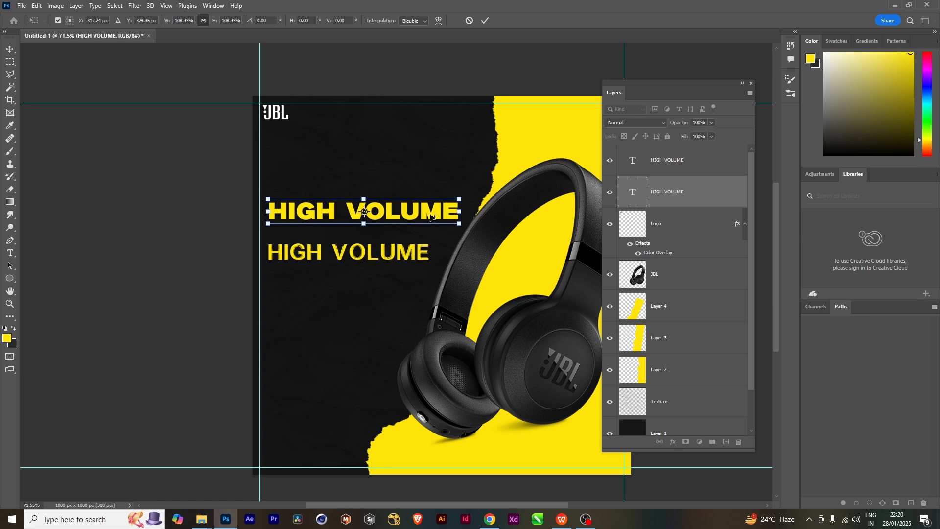
key(Return)
- Move the lower HIGH VOLUME line up close beneath the upper heading and replace its text with HEADPHONE
scroll(341, 285, up, 3)
drag(373, 242, 374, 228)
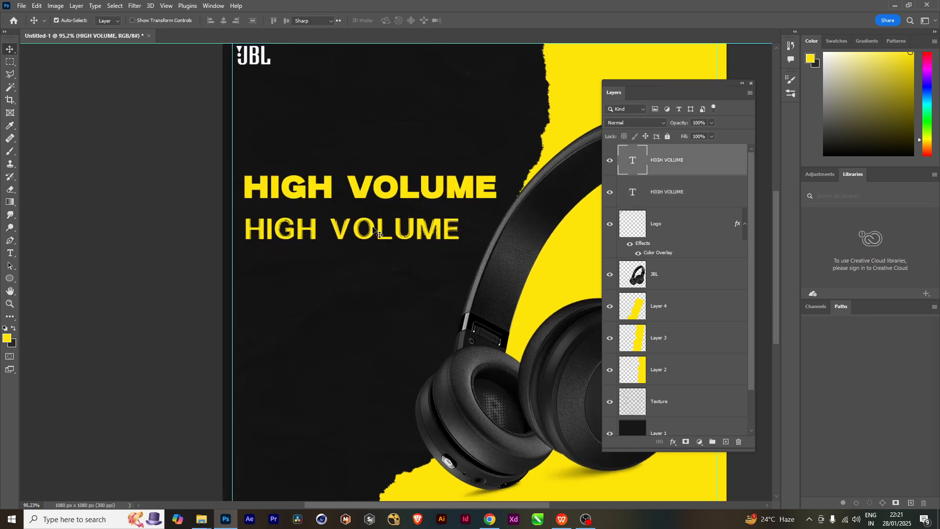
double_click(373, 228)
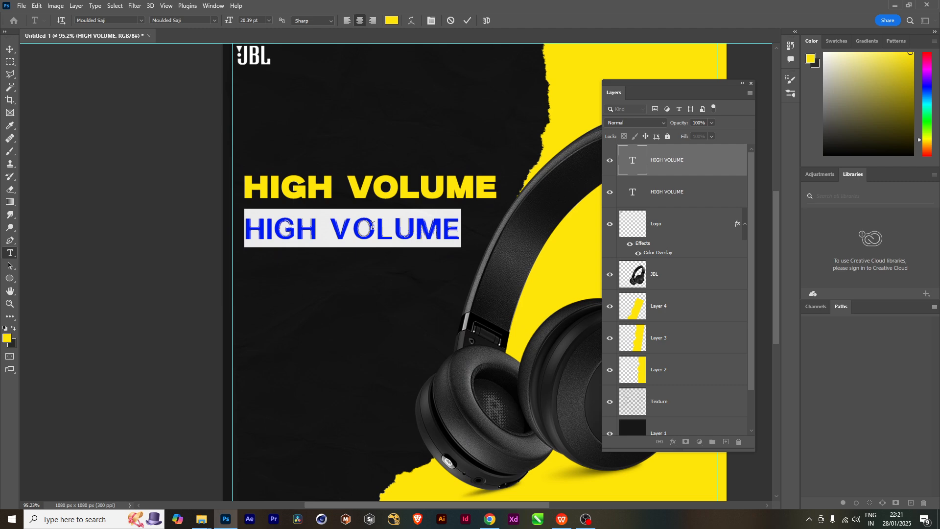
text(HEAD)
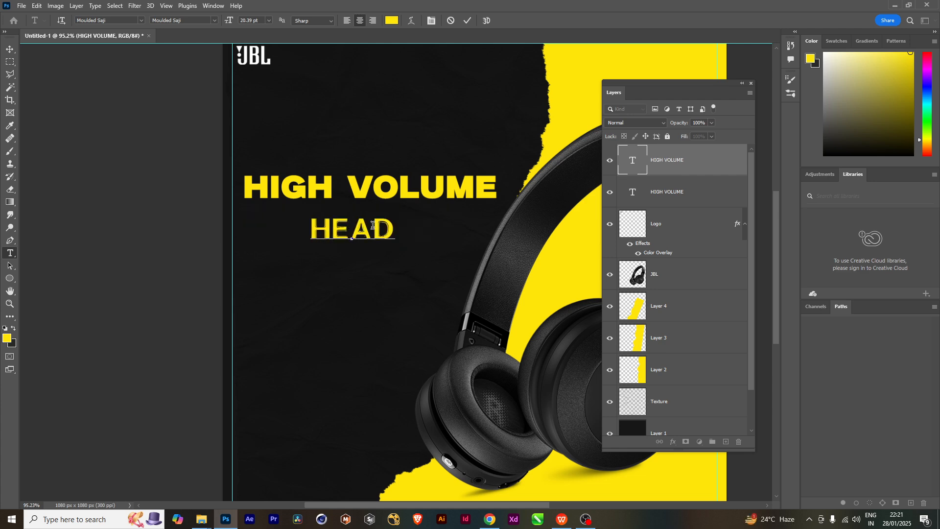
text(P)
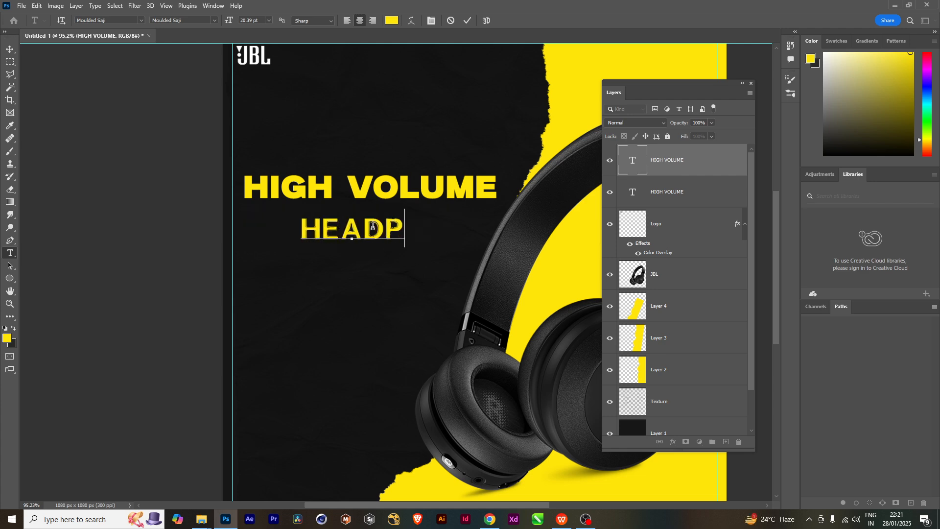
text(HO)
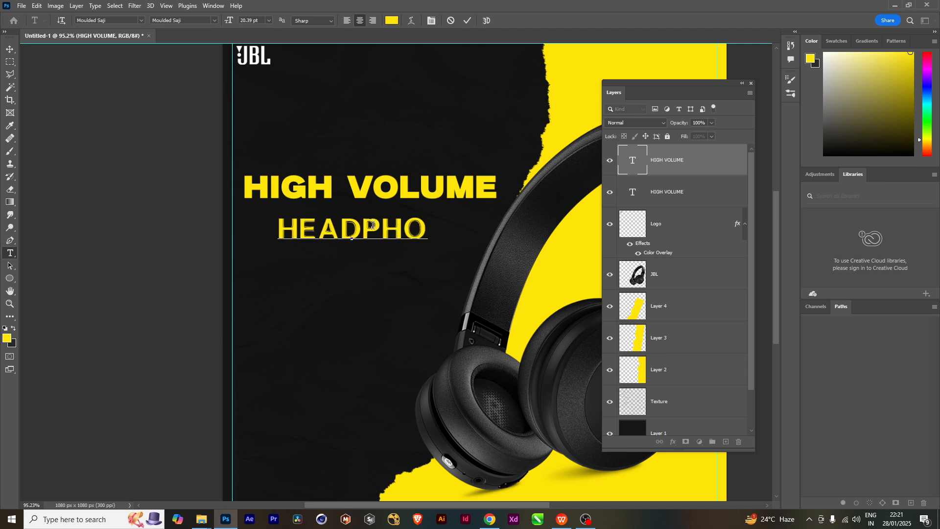
text(NE)
click(10, 49)
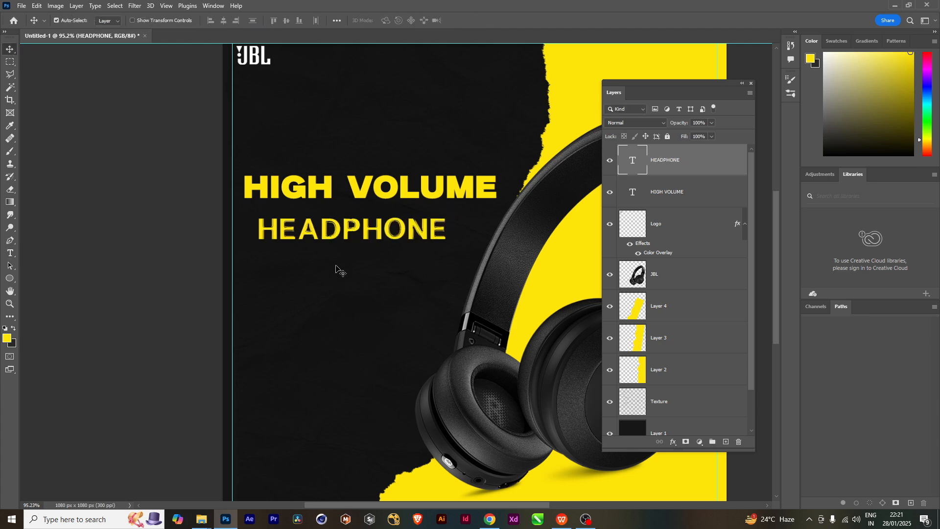
- Scale the HEADPHONE text to about 125% and align its left edge with the HIGH VOLUME heading
key(ctrl+t)
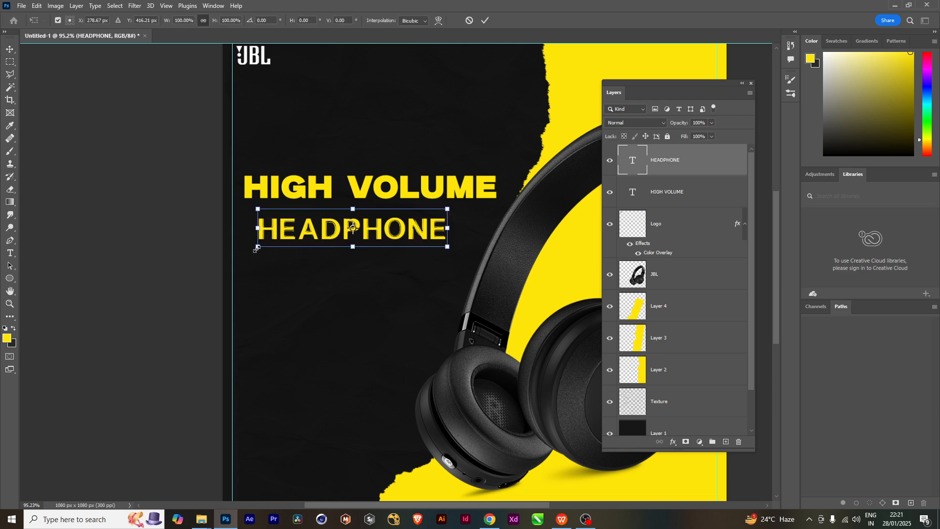
drag(256, 249, 233, 253)
drag(296, 241, 305, 242)
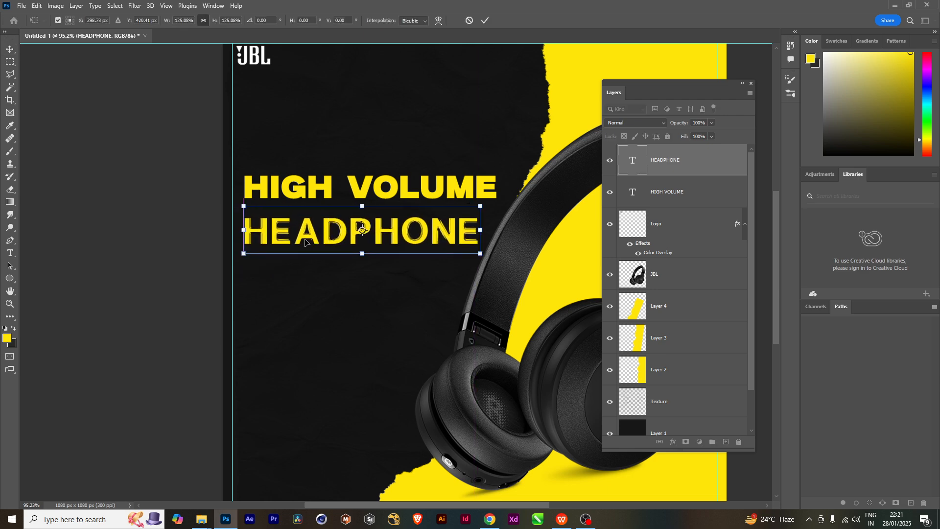
key(Return)
- Shrink the HIGH VOLUME heading slightly narrower than HEADPHONE and place it a little higher above that line
ctrl+click(426, 184)
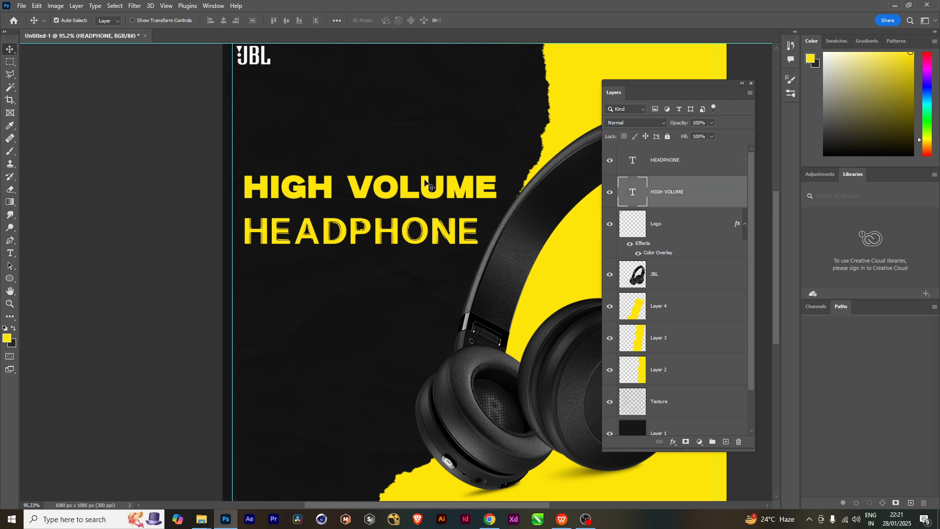
key(ctrl+t)
drag(497, 201, 414, 184)
key(Return)
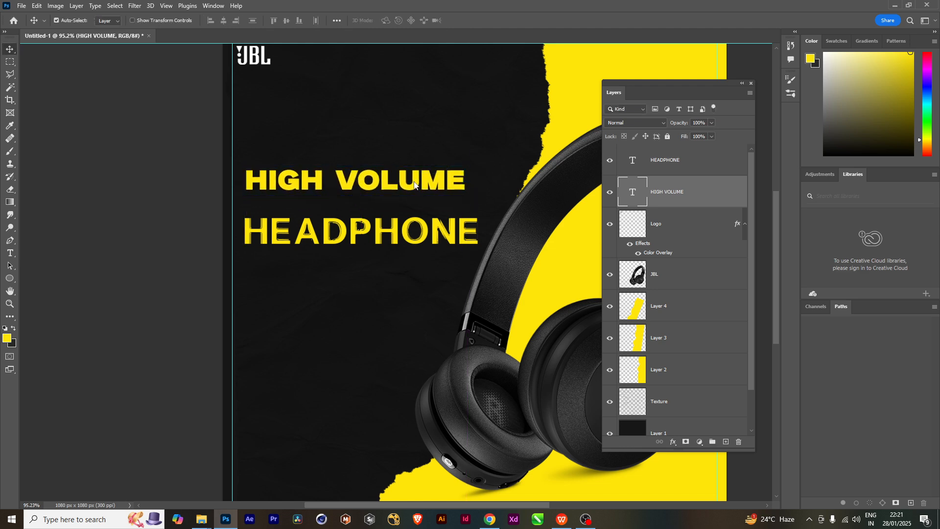
- Duplicate the HEADPHONE text as a line reading SALE directly below it, aligned to its left edge
click(280, 221)
drag(280, 220, 277, 262)
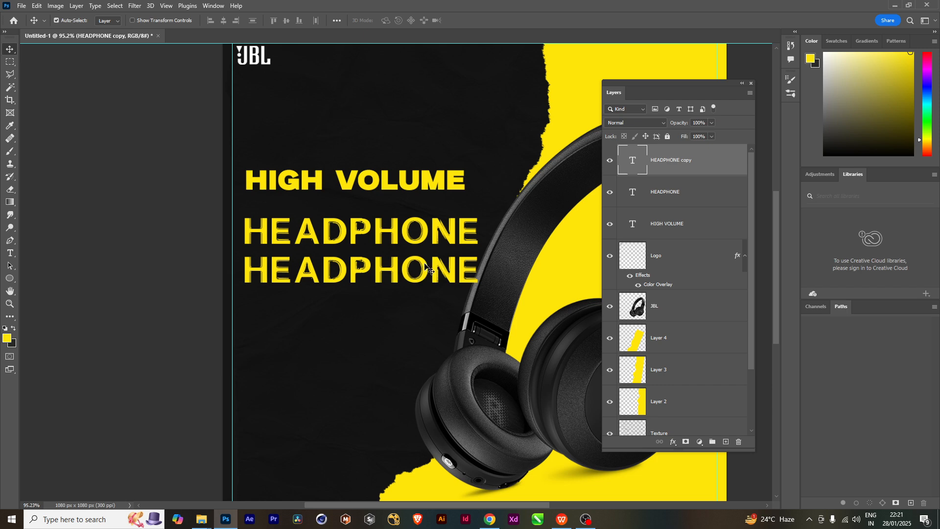
double_click(424, 262)
text(SALE)
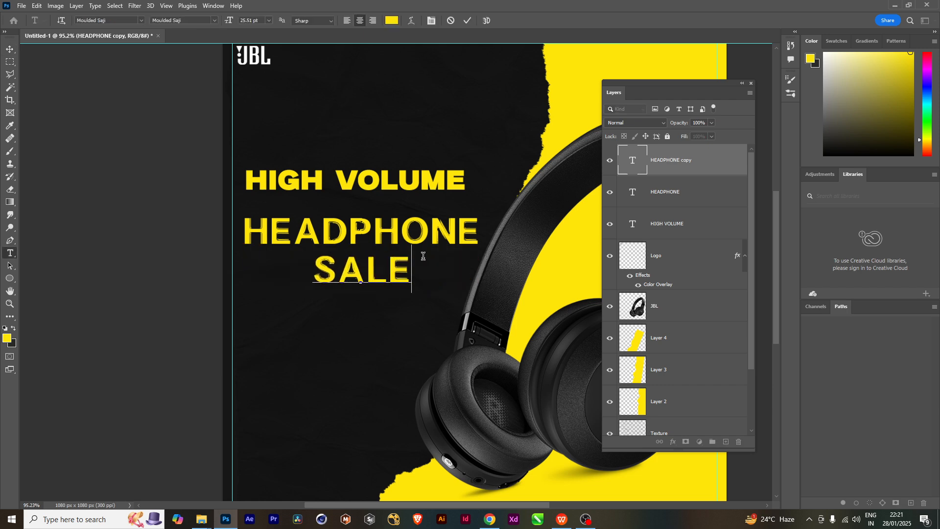
click(10, 49)
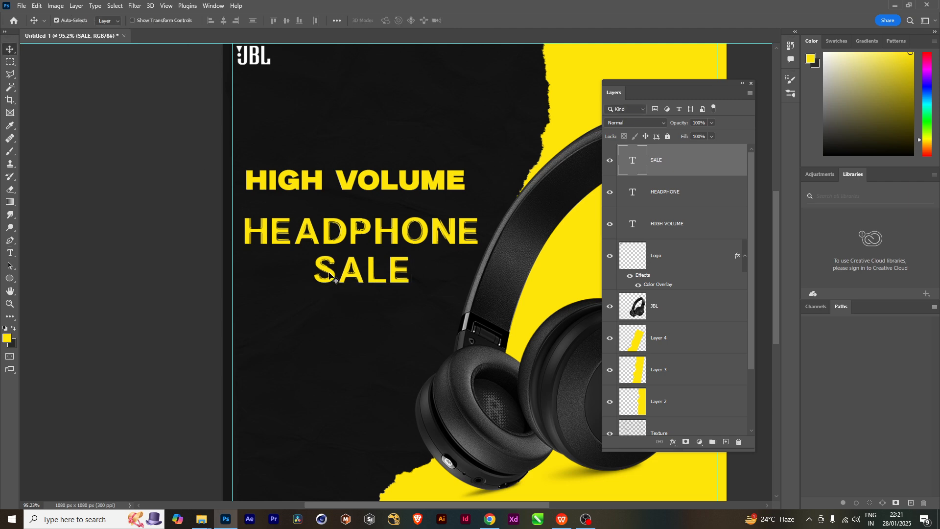
drag(336, 280, 256, 276)
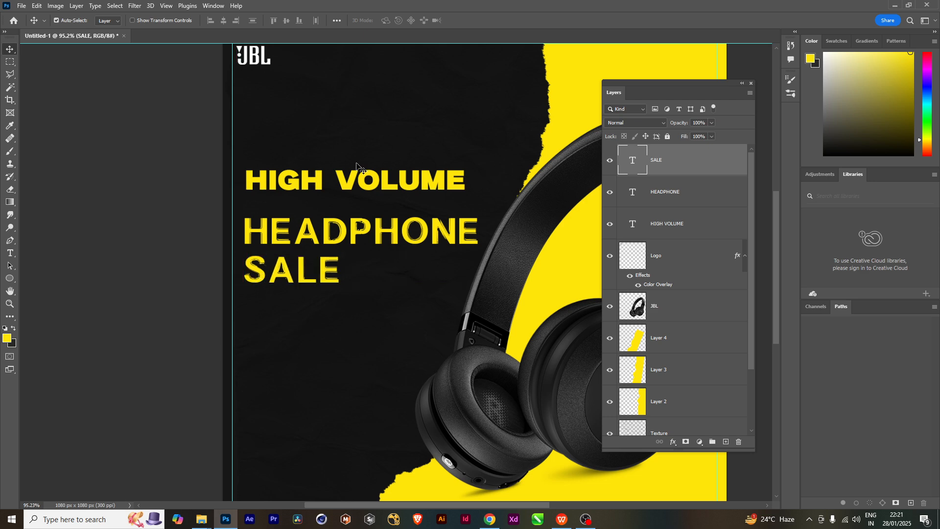
- Set the text colour of the HIGH VOLUME heading to white (ffffff)
click(319, 181)
double_click(320, 181)
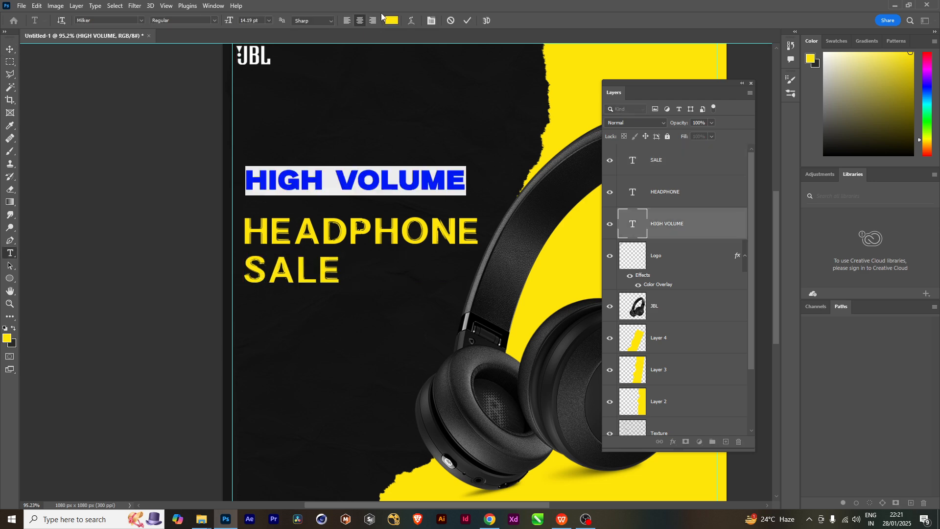
click(395, 20)
click(120, 199)
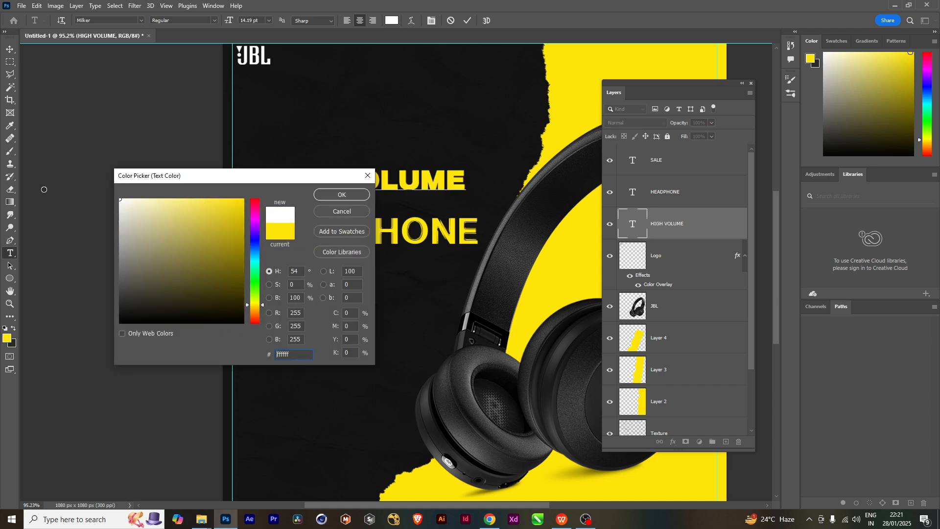
click(342, 194)
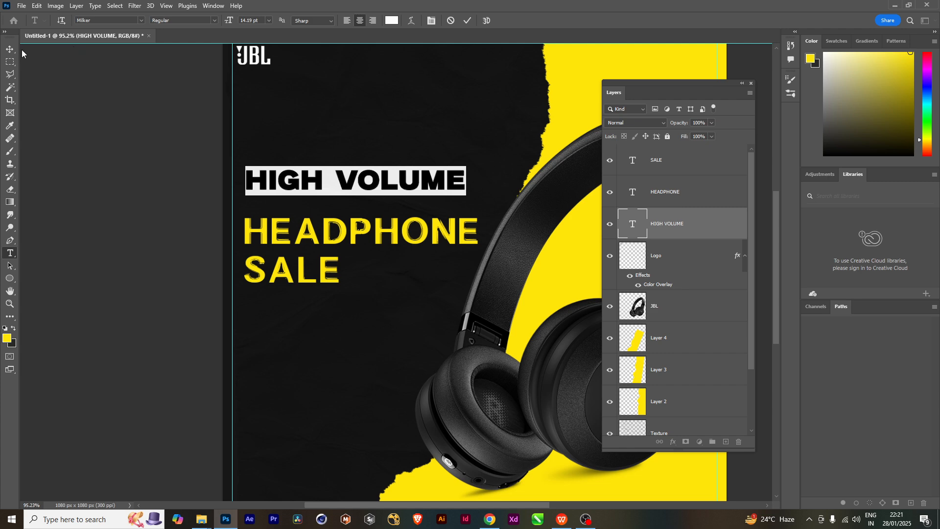
- Set the text colour of the SALE line to white (ffffff)
click(218, 122)
key(v)
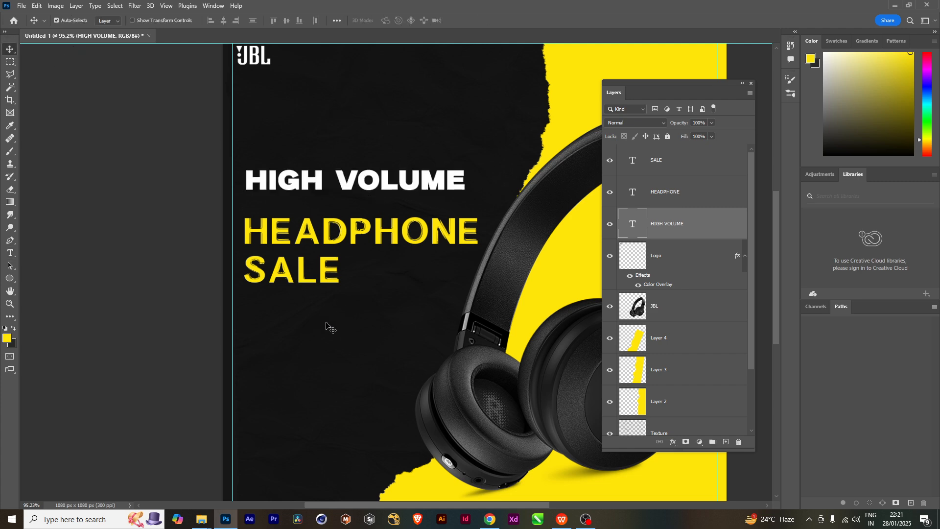
scroll(322, 279, up, 2)
double_click(296, 260)
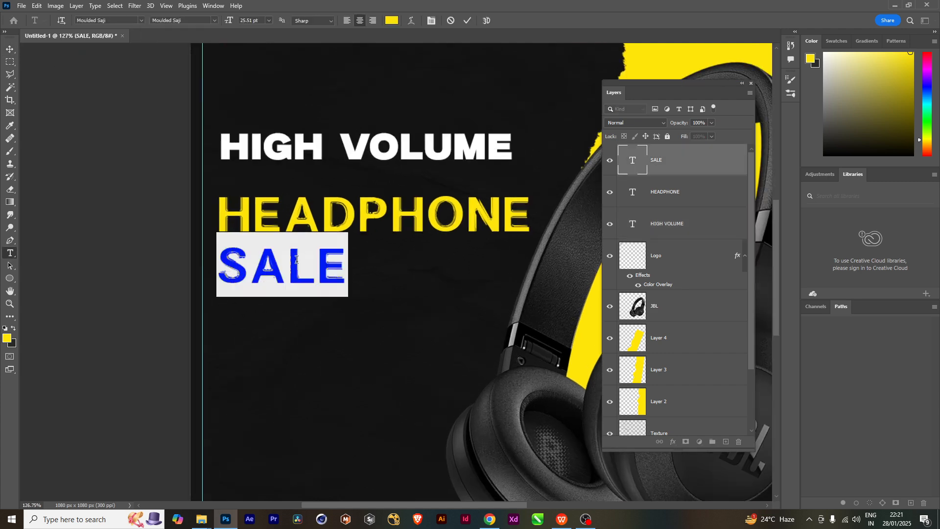
click(392, 20)
drag(154, 212, 62, 168)
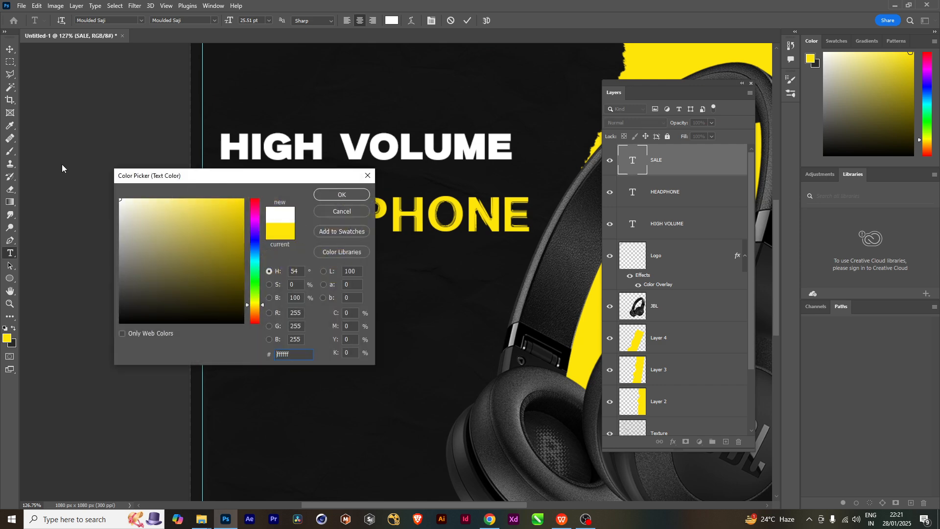
click(335, 194)
click(9, 49)
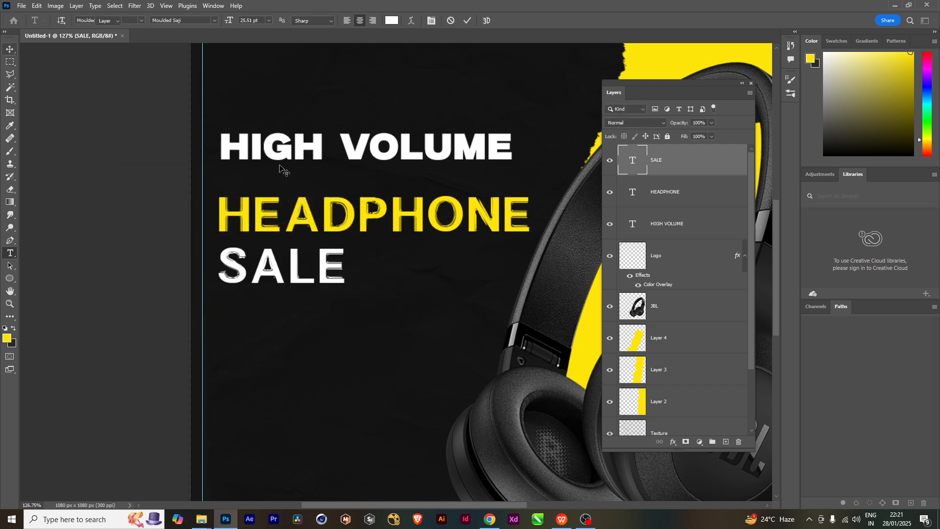
- Scale the HIGH VOLUME, HEADPHONE and SALE lines together to about 104% and place them close to the left margin guide
scroll(423, 303, down, 2)
scroll(423, 303, down, 3)
drag(475, 300, 431, 277)
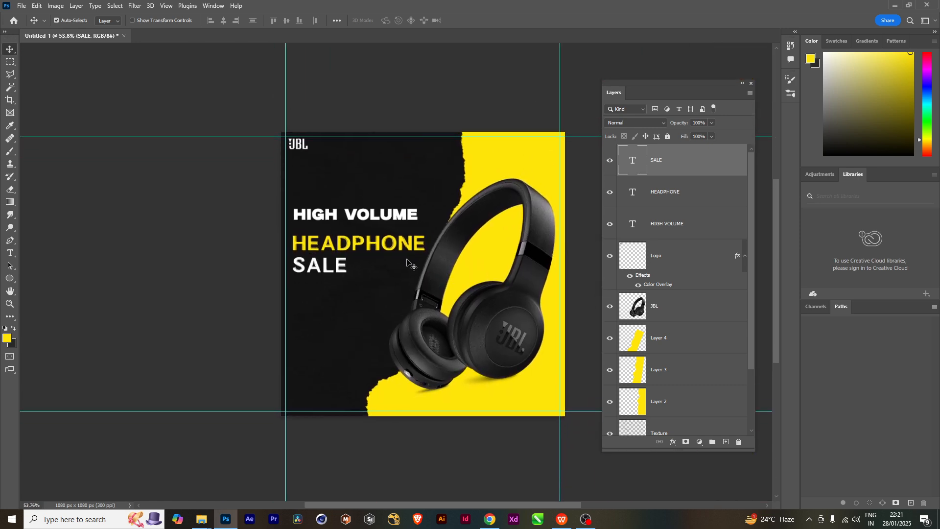
scroll(413, 265, up, 2)
scroll(349, 247, up, 1)
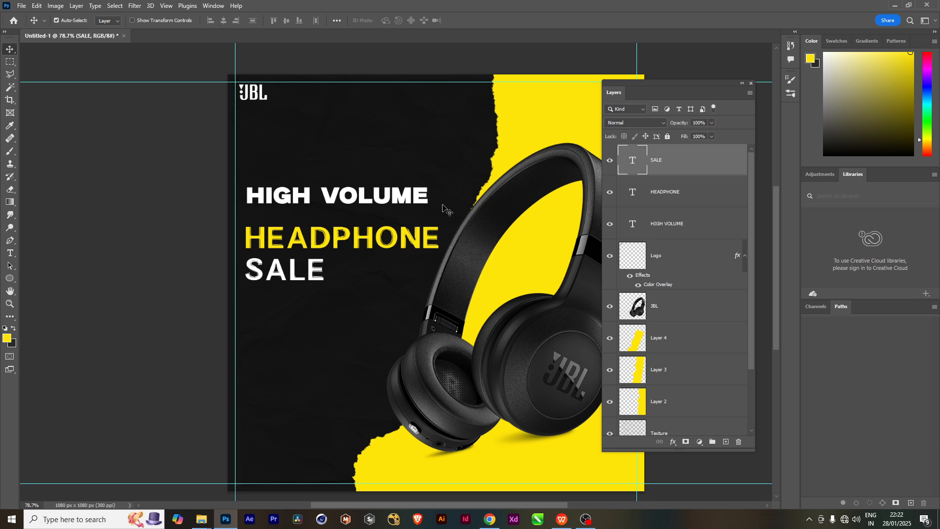
scroll(367, 202, up, 1)
click(368, 200)
scroll(359, 243, up, 3)
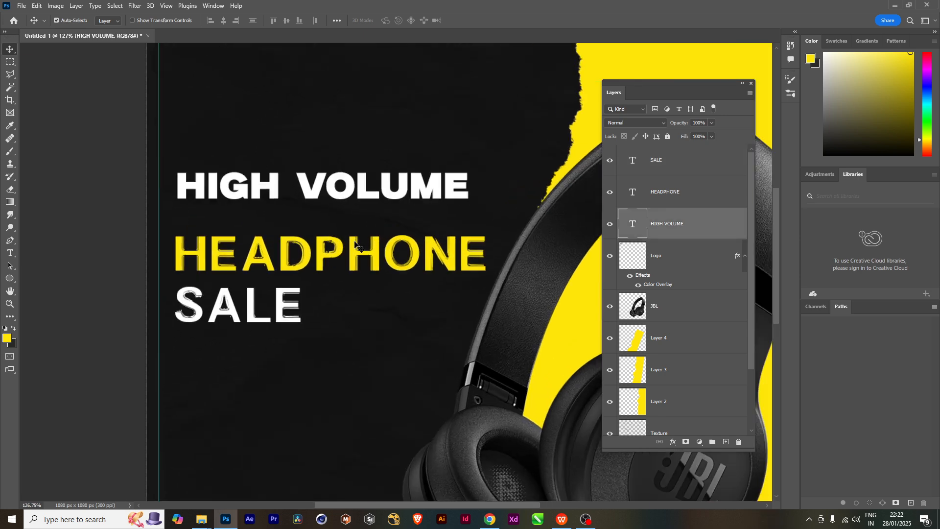
shift+click(327, 268)
shift+click(279, 296)
scroll(282, 296, down, 4)
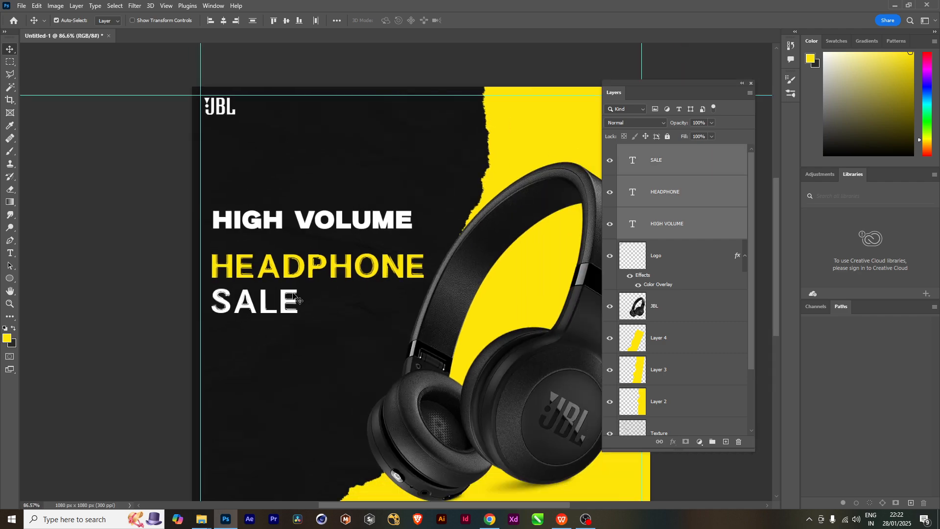
key(ctrl+t)
drag(354, 275, 355, 275)
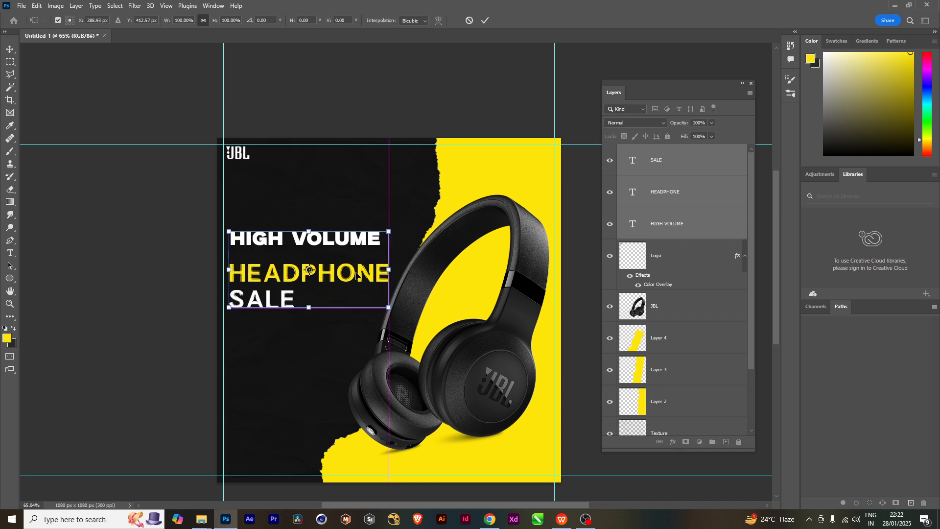
drag(390, 230, 405, 223)
drag(365, 255, 362, 255)
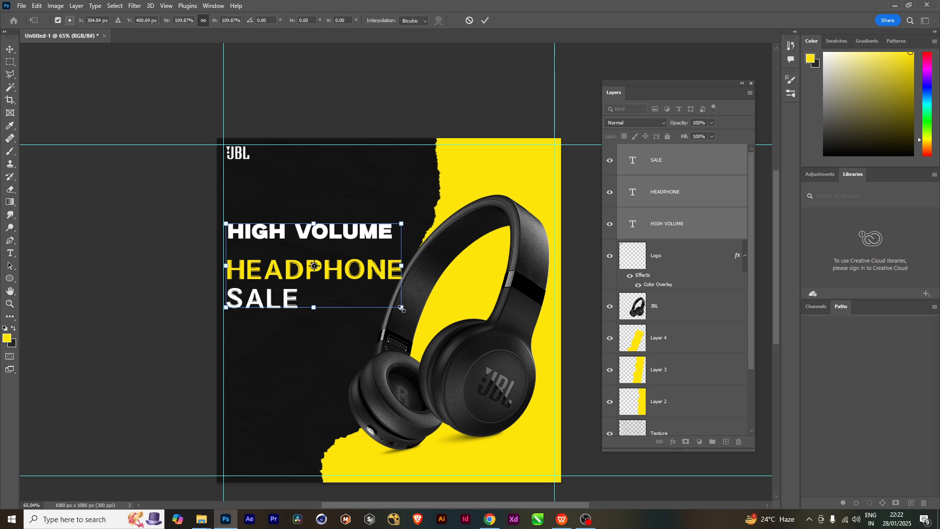
drag(402, 308, 396, 306)
drag(344, 261, 340, 258)
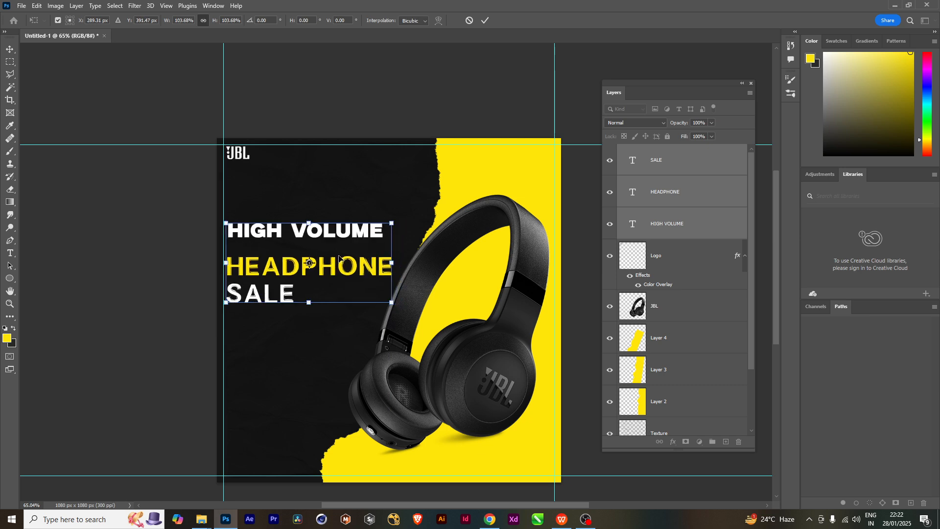
key(Return)
- Examine the headline's size and spacing against the logo, margin guides and headphone image
scroll(347, 257, up, 2)
click(321, 185)
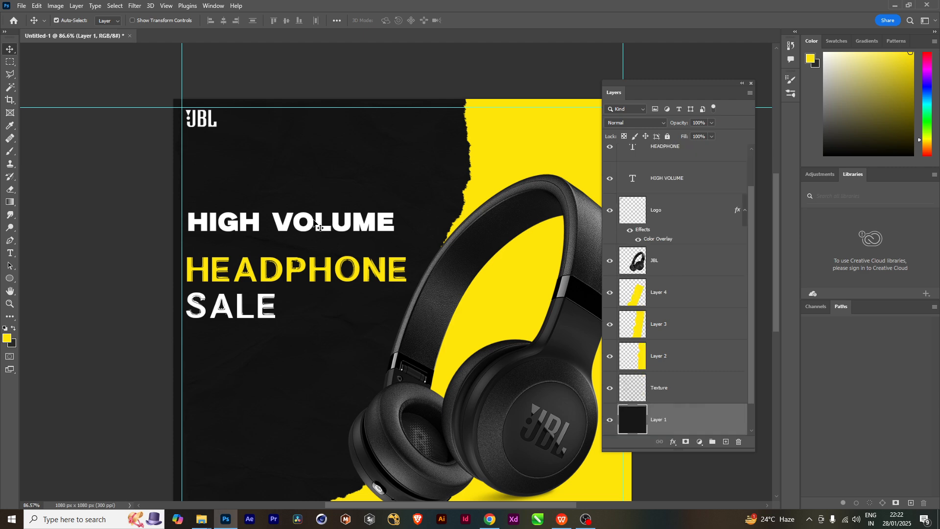
click(314, 223)
scroll(319, 224, down, 2)
scroll(365, 252, up, 1)
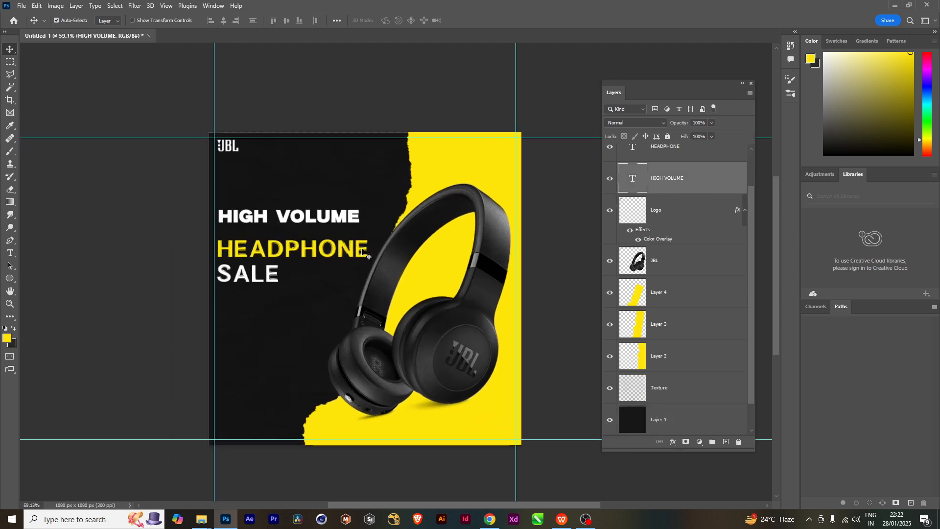
scroll(365, 252, up, 2)
scroll(365, 252, down, 1)
scroll(364, 252, up, 1)
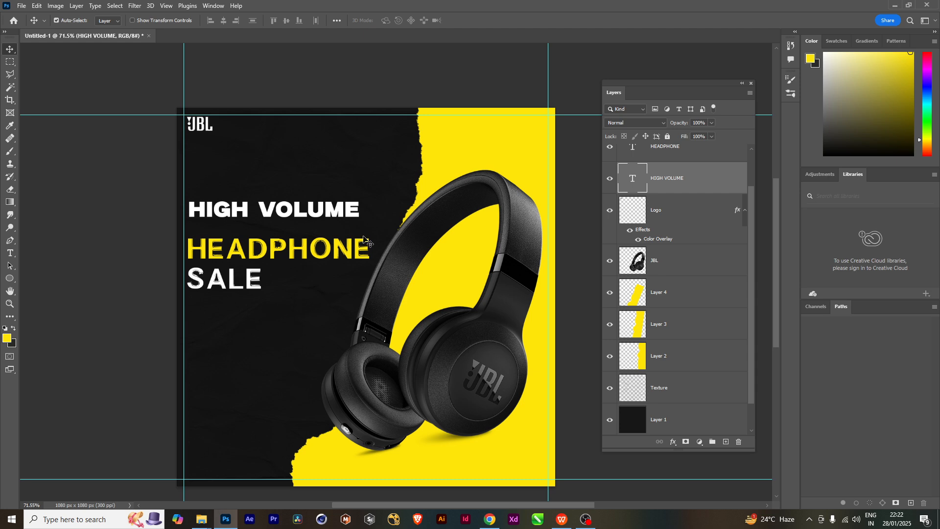
click(145, 164)
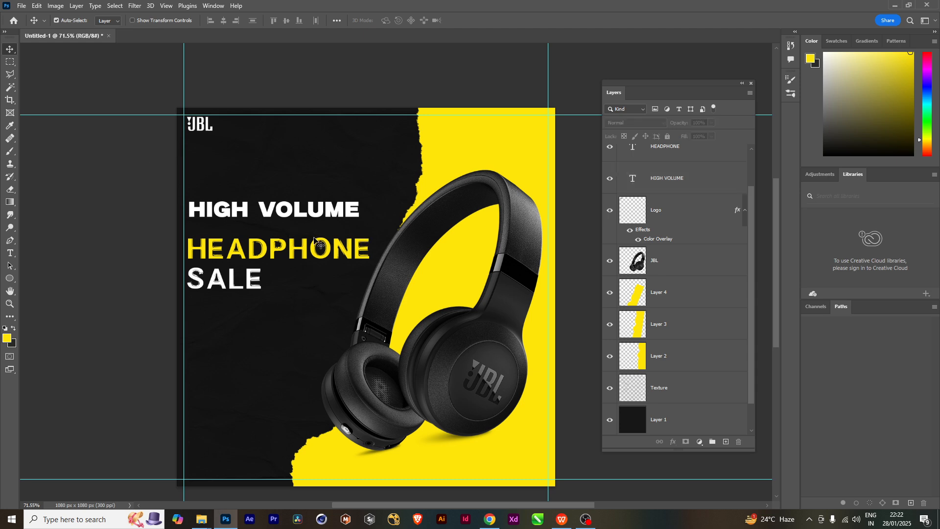
scroll(319, 243, up, 1)
scroll(326, 234, down, 1)
scroll(226, 264, up, 1)
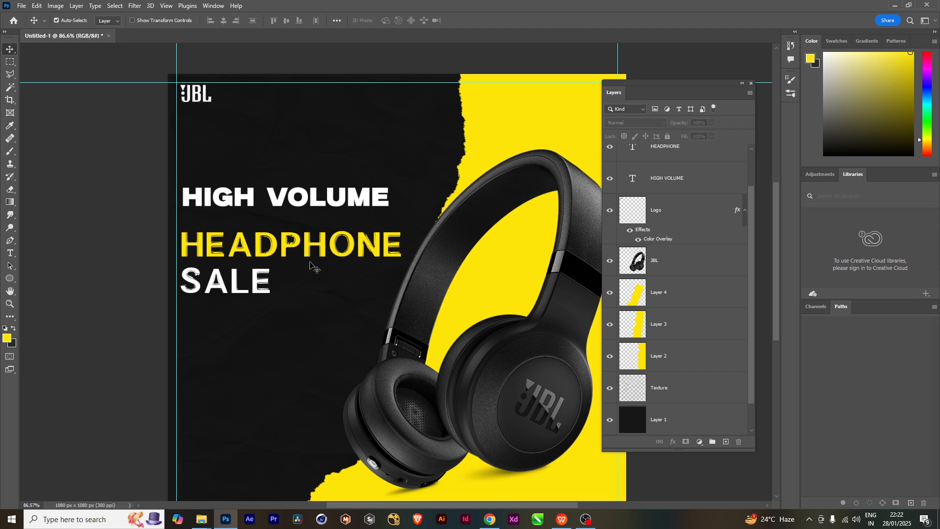
scroll(314, 268, down, 1)
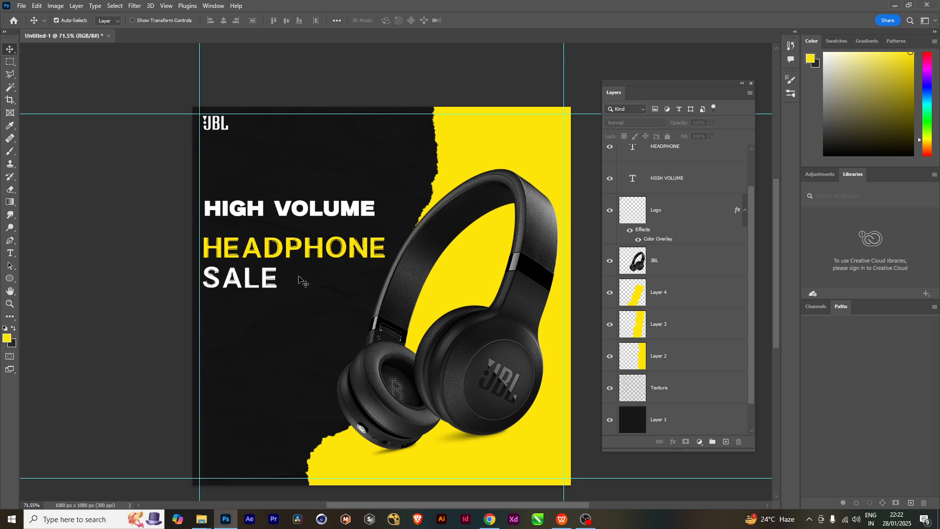
- Duplicate the SALE line below the headline and change the copy's text to SALE IS LIVE
click(270, 279)
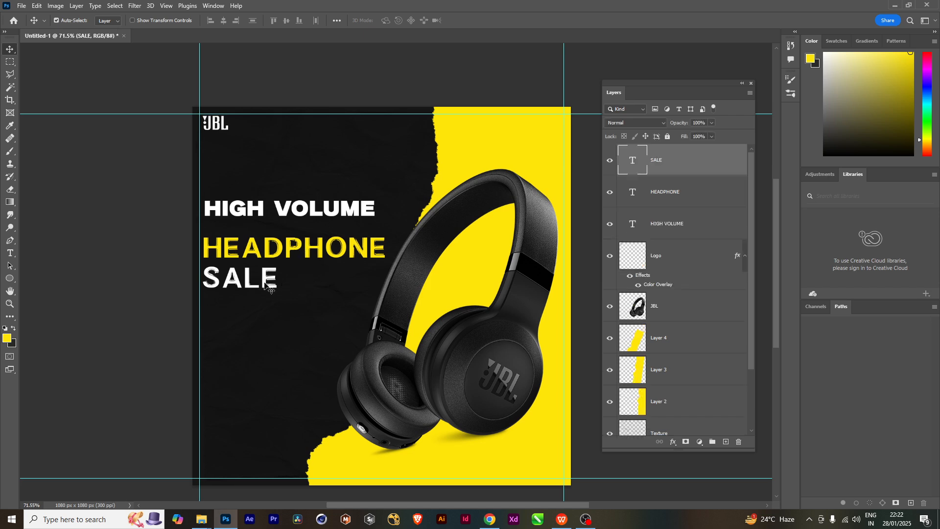
drag(271, 279, 334, 329)
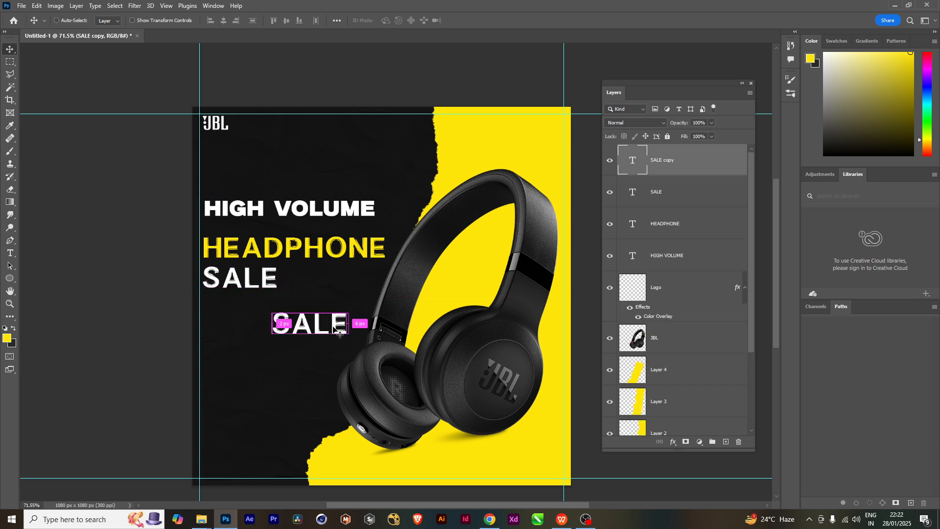
double_click(333, 327)
click(347, 329)
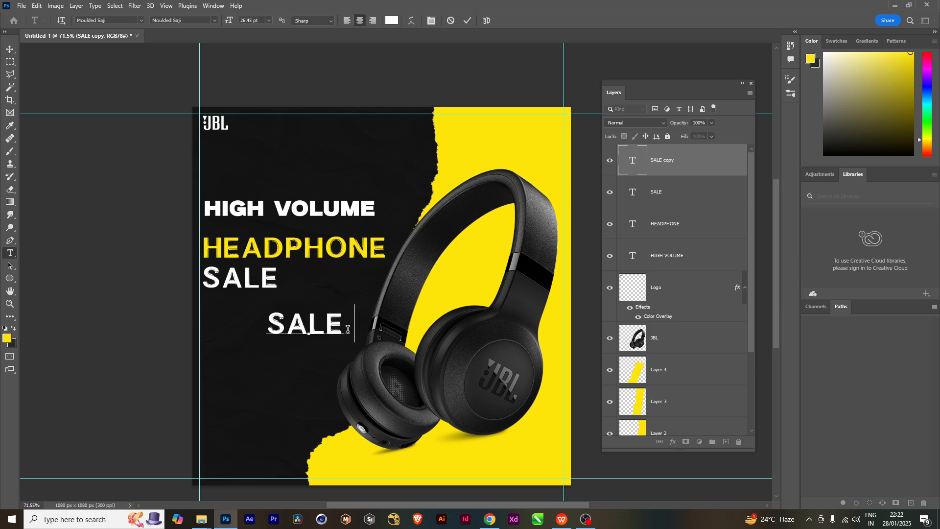
text(IS )
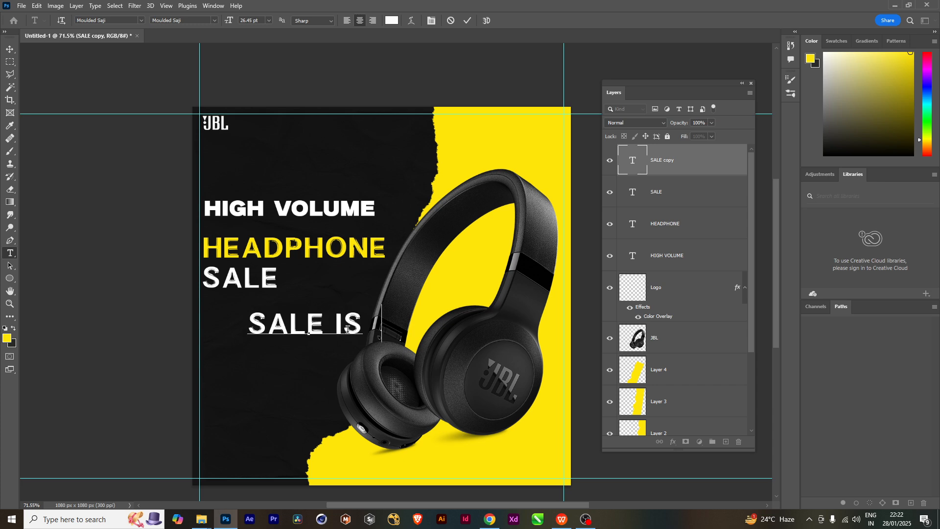
text(LIVE)
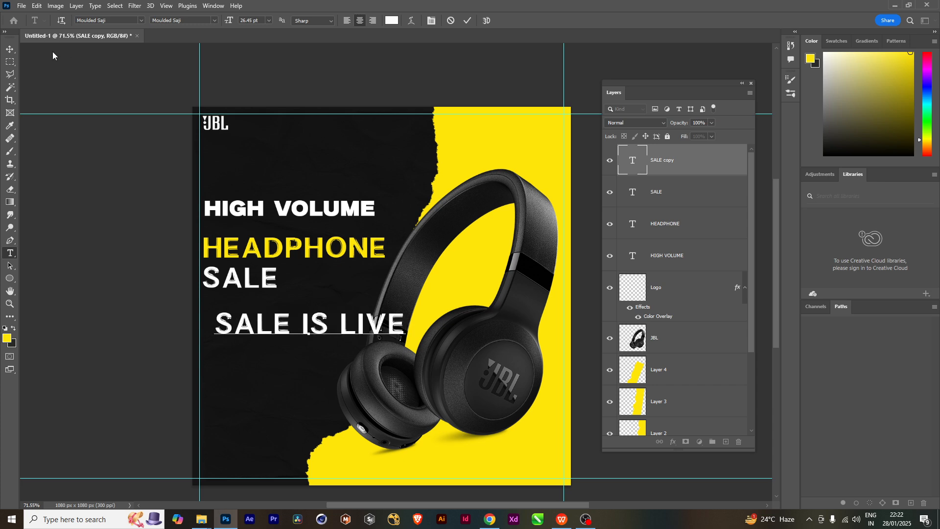
click(9, 49)
- Enlarge the SALE IS LIVE text well beyond the poster's right edge and place it across the top, starting near the left margin guide
drag(324, 332, 344, 332)
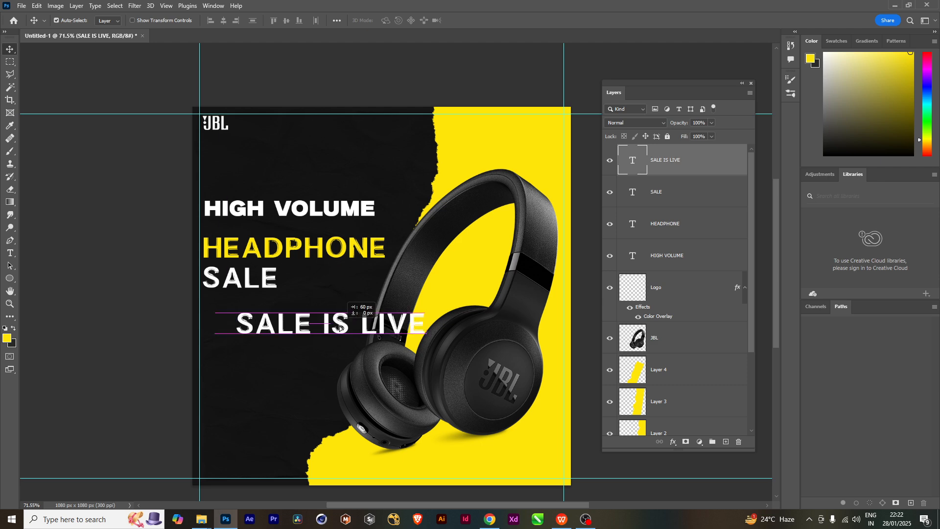
key(ctrl+t)
scroll(445, 323, down, 2)
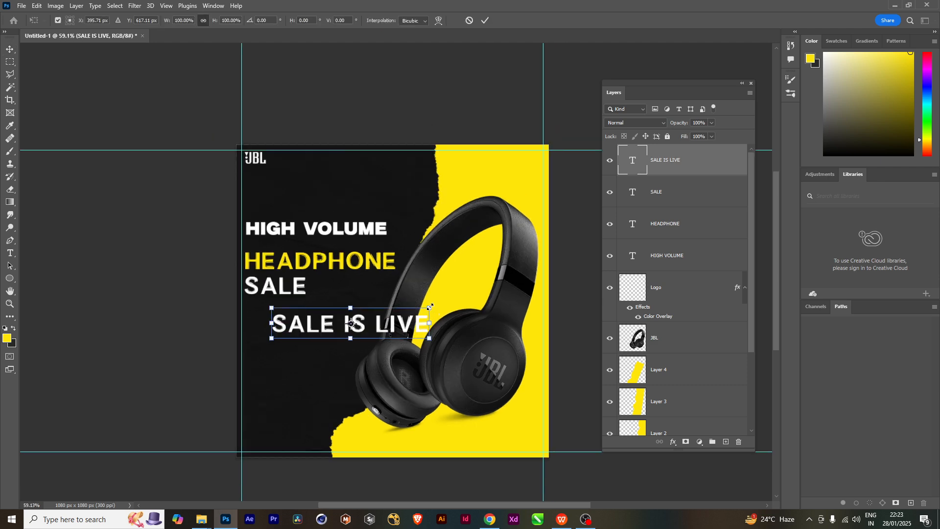
drag(430, 307, 602, 137)
scroll(464, 297, down, 3)
drag(467, 309, 563, 235)
key(Return)
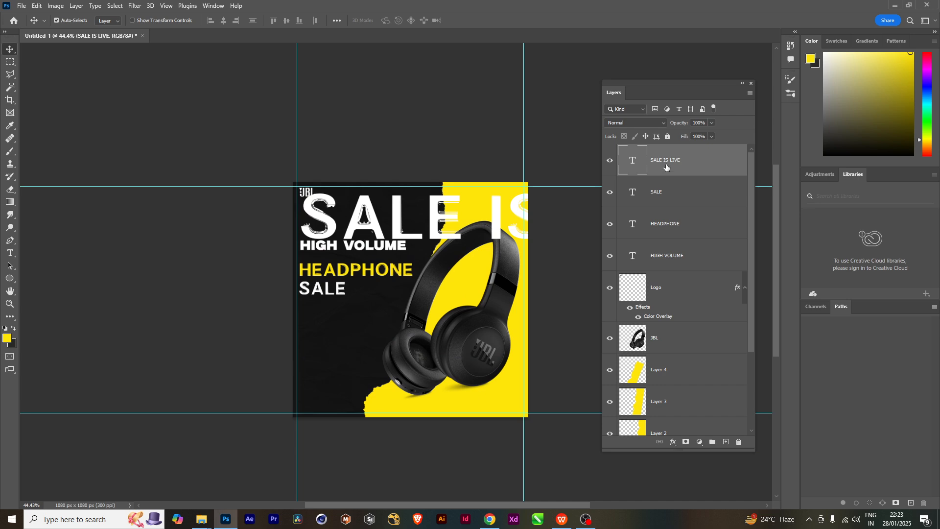
- Move the SALE IS LIVE layer directly above the Texture layer and set its fill to 0%
drag(642, 164, 690, 343)
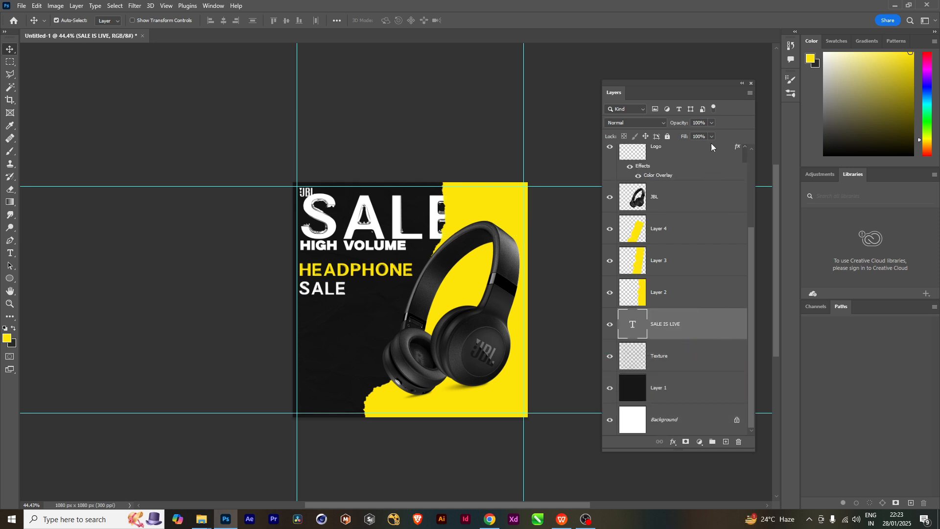
click(712, 123)
click(713, 136)
drag(712, 152, 653, 155)
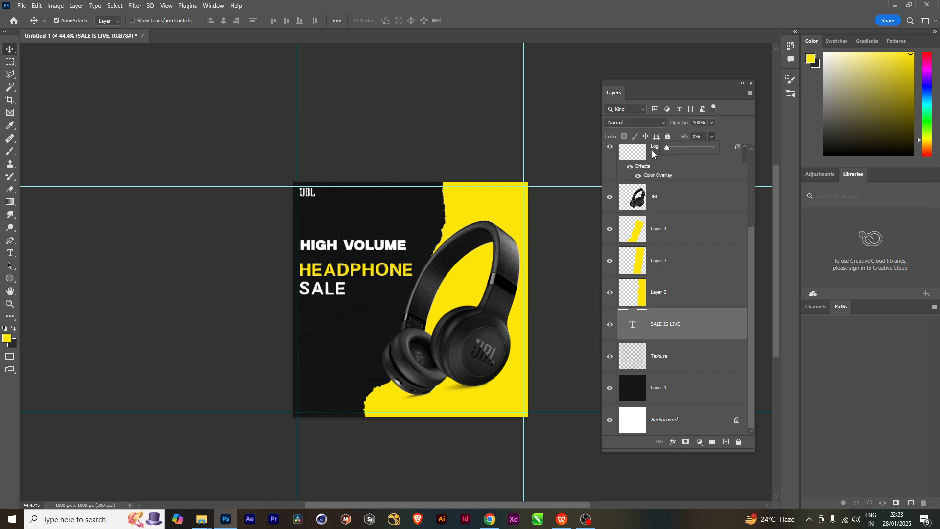
- Add an outside stroke of 3 px in white (ffffff) to the SALE IS LIVE layer
click(691, 339)
double_click(740, 329)
mouse_move(490, 172)
mouse_down()
mouse_move(309, 163)
mouse_move(546, 413)
mouse_move(548, 235)
mouse_move(541, 260)
mouse_up()
click(187, 295)
click(546, 365)
drag(137, 211, 120, 200)
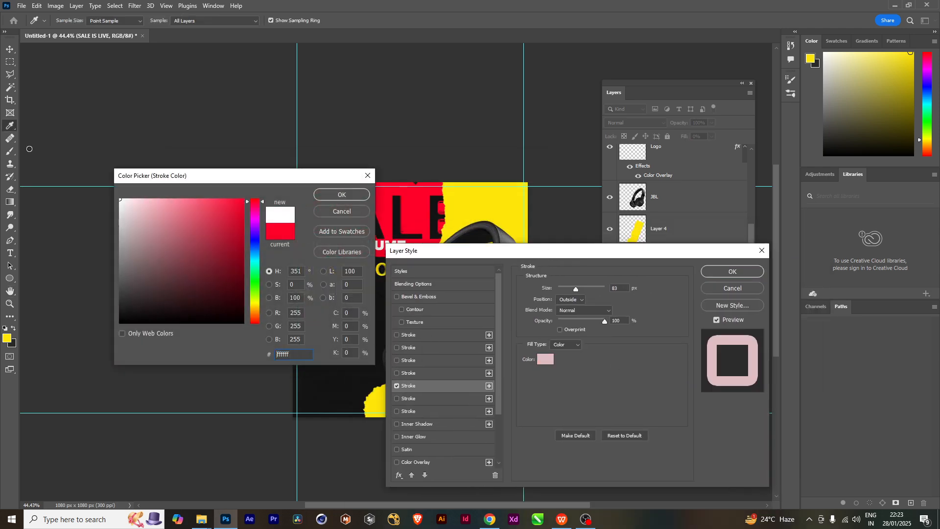
click(349, 196)
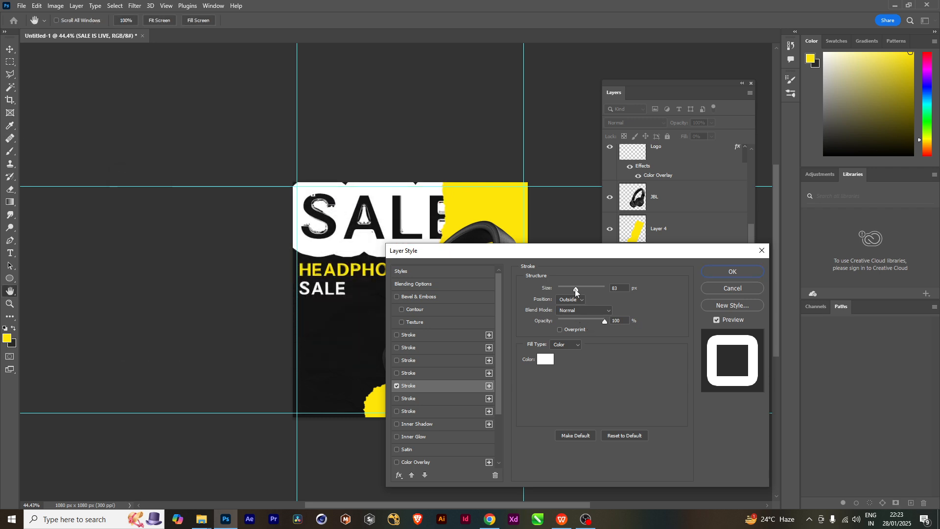
drag(576, 291, 560, 291)
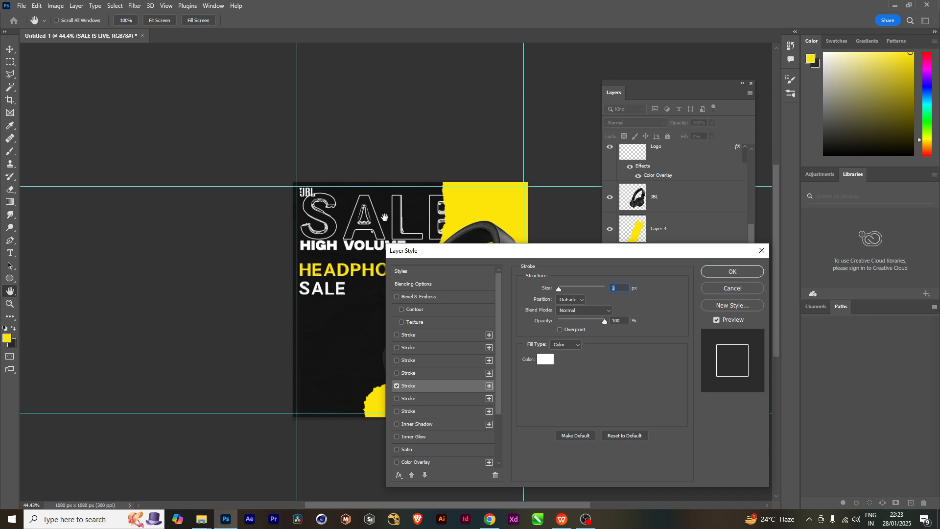
click(733, 272)
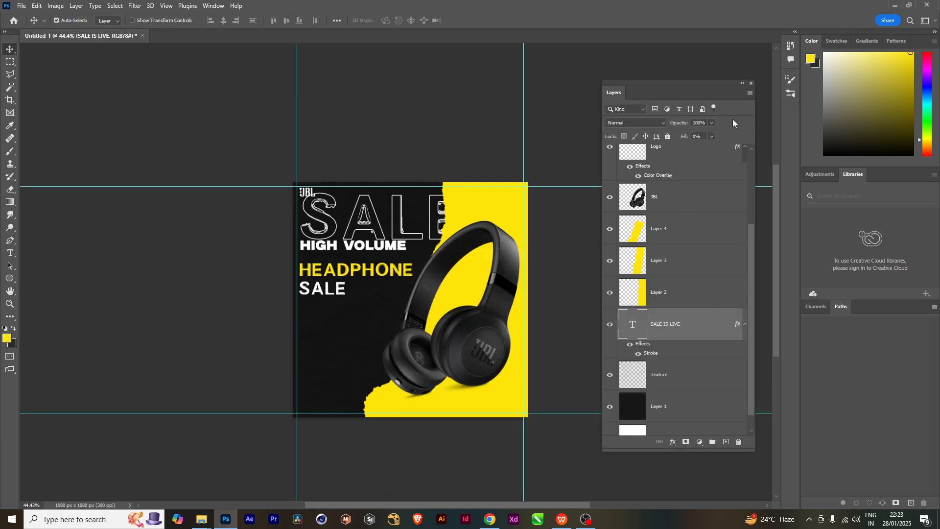
- Lower the opacity of the SALE IS LIVE outline layer to 1%
click(712, 123)
drag(711, 135, 677, 136)
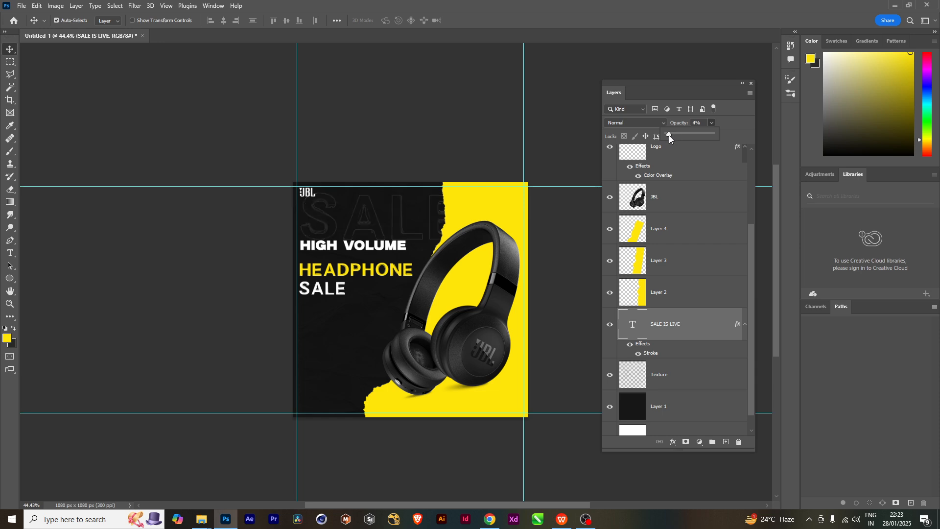
click(682, 126)
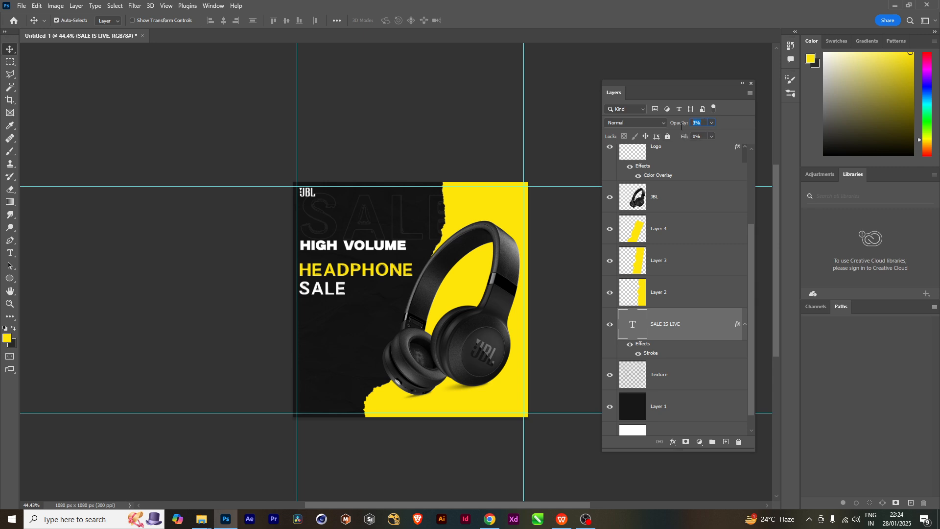
click(360, 103)
scroll(392, 215, up, 4)
scroll(323, 215, down, 2)
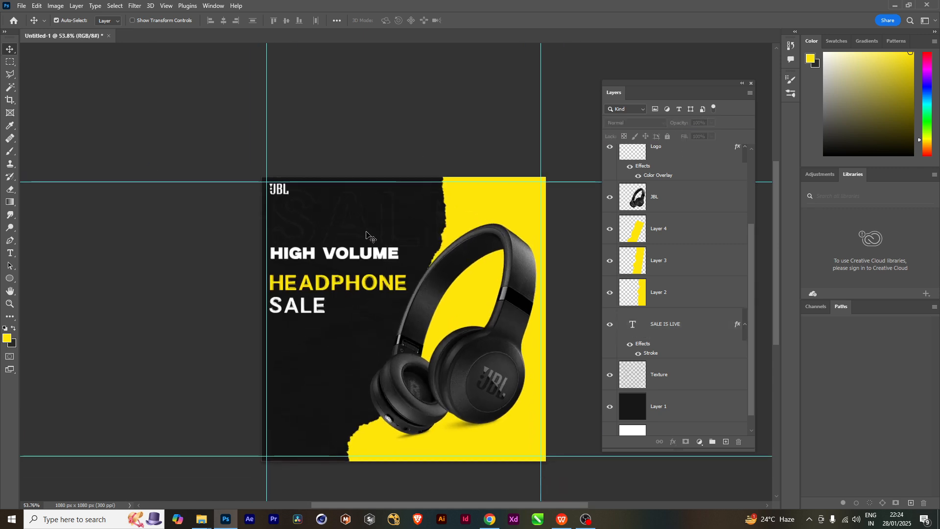
- Duplicate the SALE IS LIVE outline layer and shift the copy down and left so its word IS sits behind the headline's SALE line
click(674, 325)
key(ctrl+j)
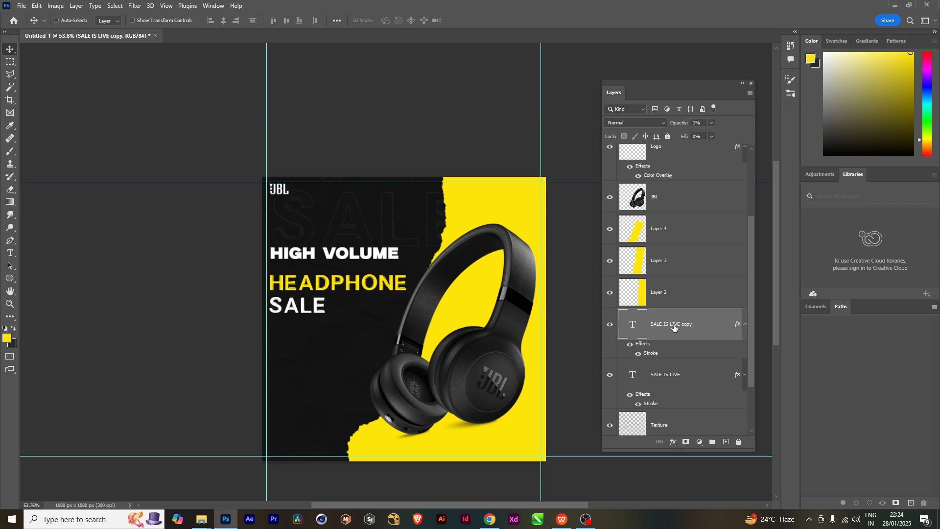
key(ctrl+t)
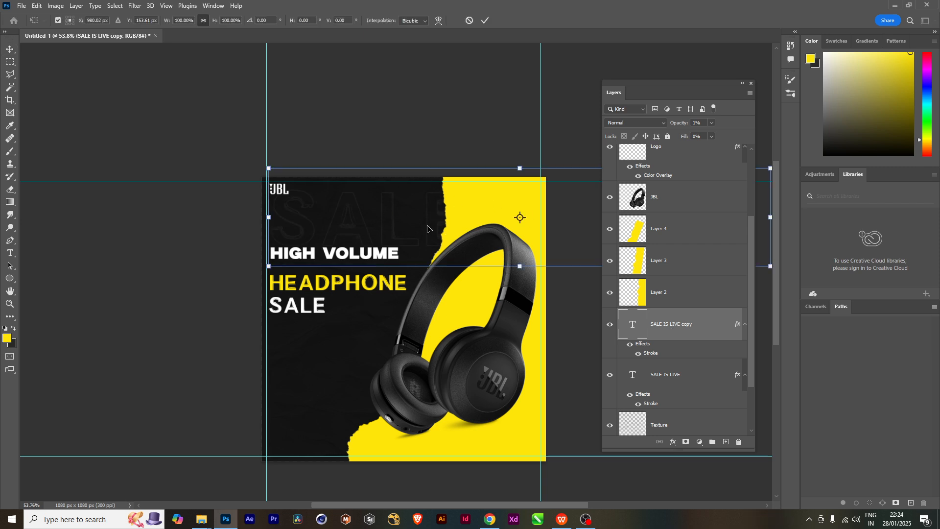
drag(469, 233, 254, 343)
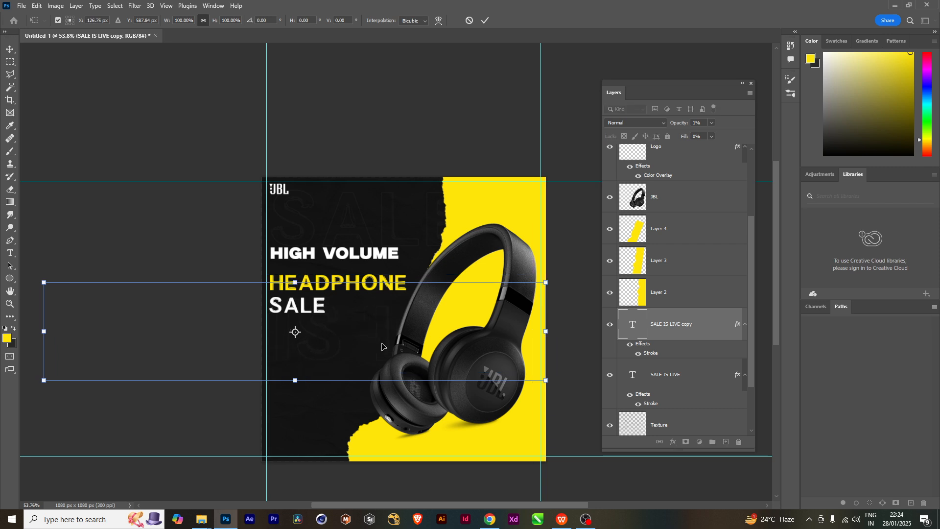
drag(381, 346, 371, 316)
key(Return)
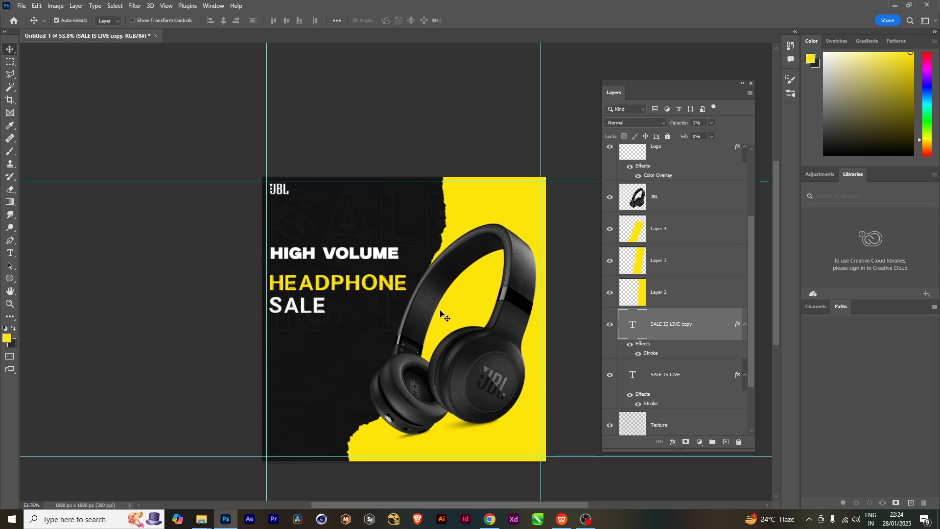
- Duplicate the shifted outline text and place the new copy below the IS row with its word LIVE on the dark area
key(ctrl+j)
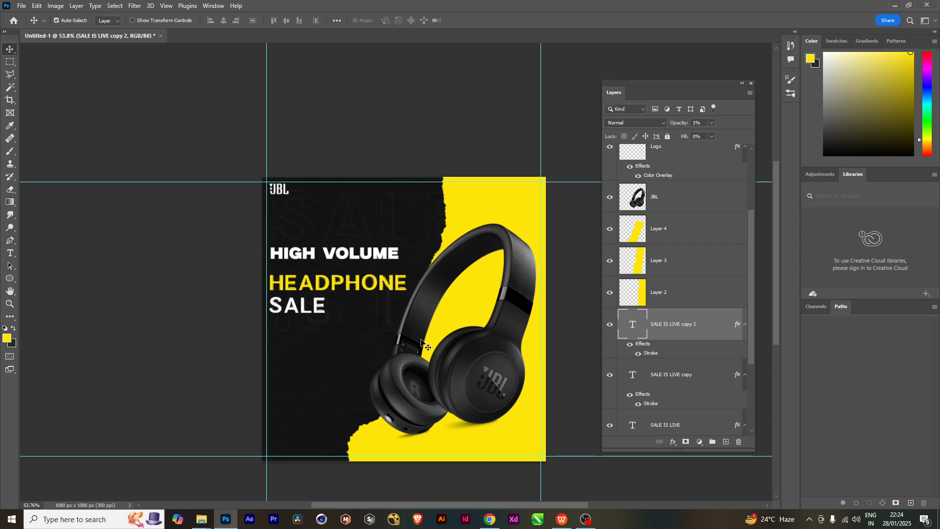
key(ctrl+t)
drag(387, 315, 291, 383)
key(Return)
drag(453, 353, 450, 303)
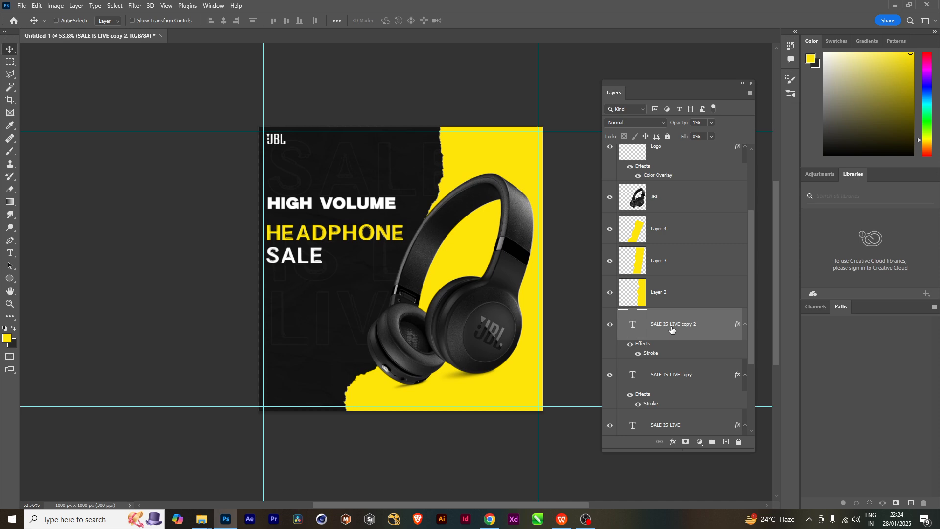
- Duplicate the LIVE row's outline text and move the copy to the poster's bottom edge, with part of its word SALE on the dark area
key(ctrl+j)
key(ctrl+t)
scroll(371, 322, down, 2)
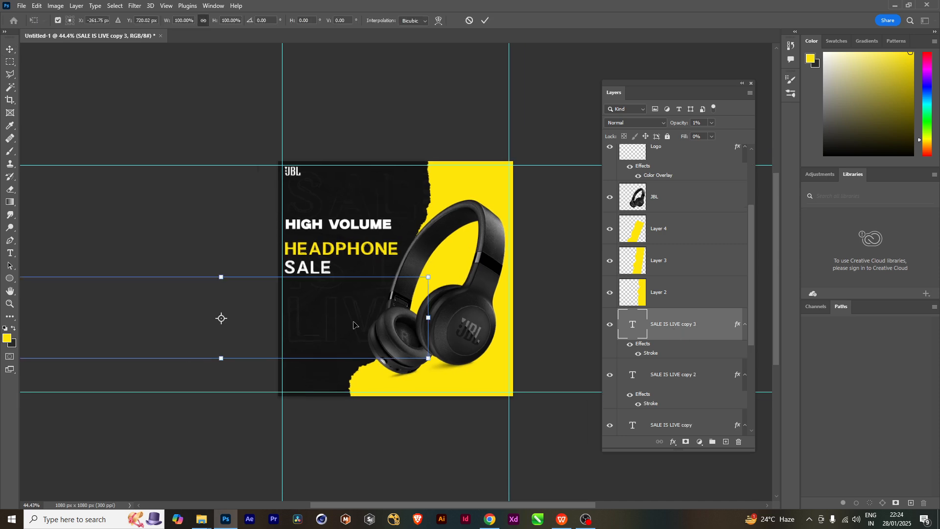
drag(282, 318, 524, 371)
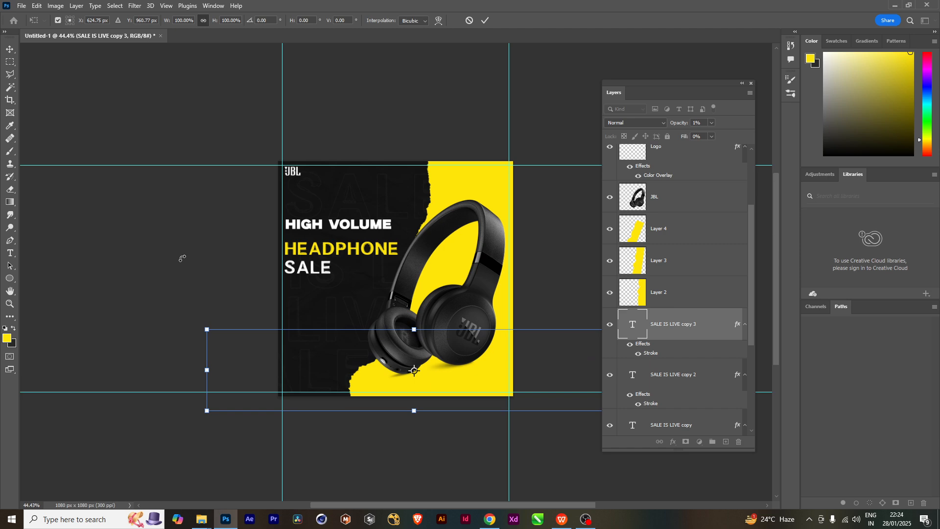
key(Return)
scroll(468, 328, up, 2)
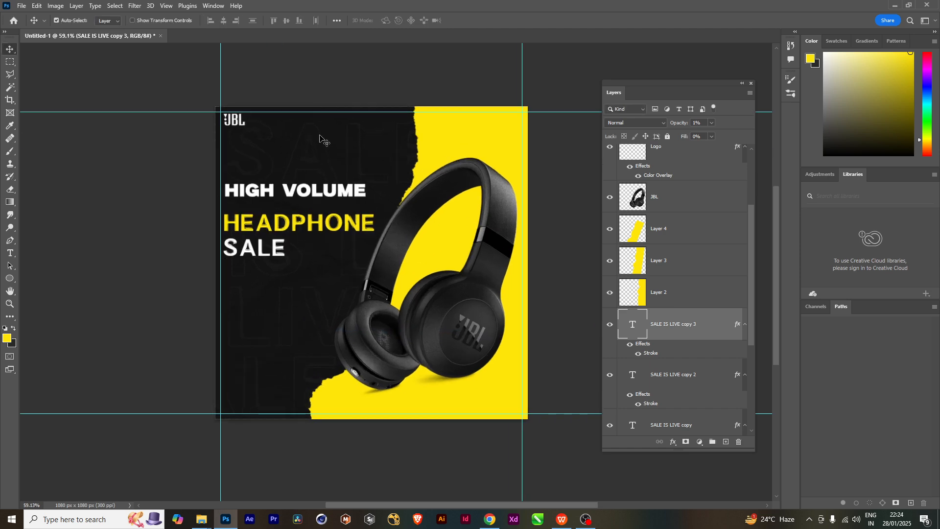
scroll(330, 269, up, 1)
scroll(379, 315, down, 1)
scroll(402, 286, down, 1)
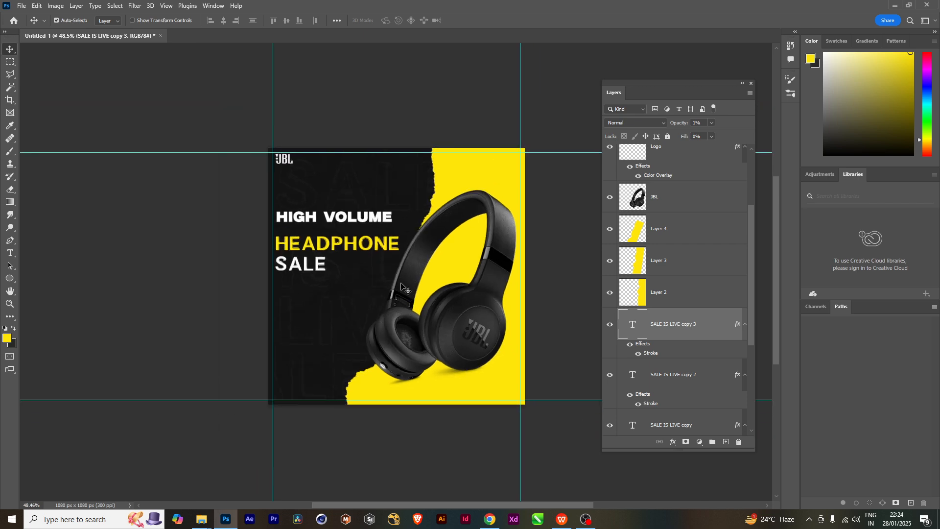
- Hide all four SALE IS LIVE outline layers and show them again to examine their effect on the dark background
drag(752, 315, 753, 347)
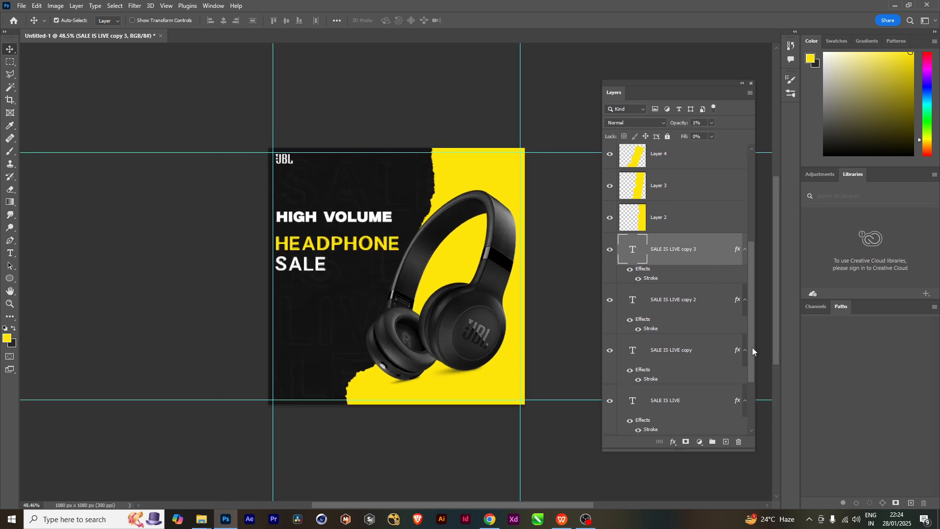
click(610, 248)
click(610, 299)
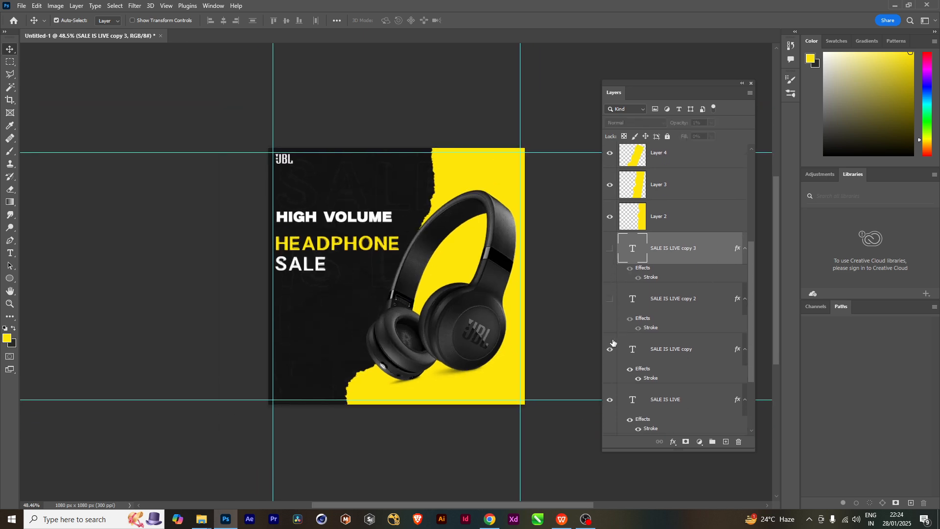
click(610, 349)
click(610, 399)
scroll(658, 398, down, 2)
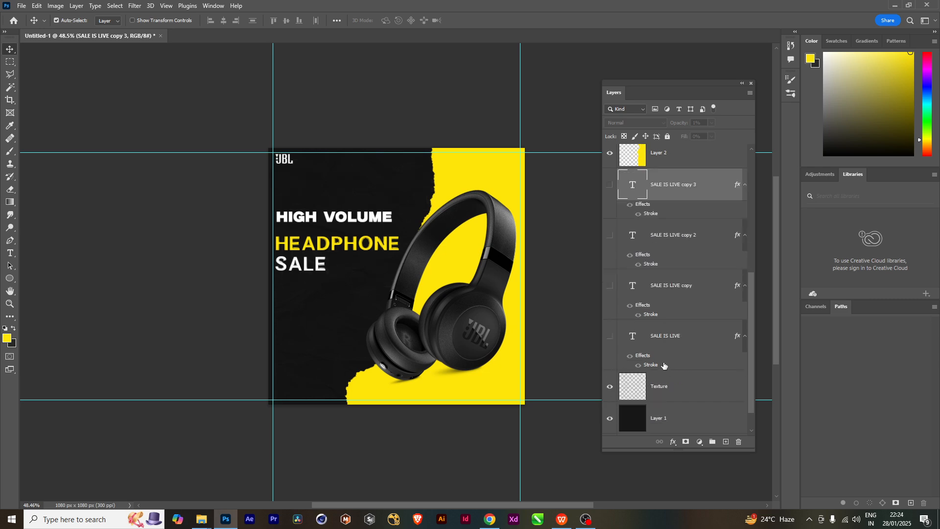
scroll(289, 324, up, 2)
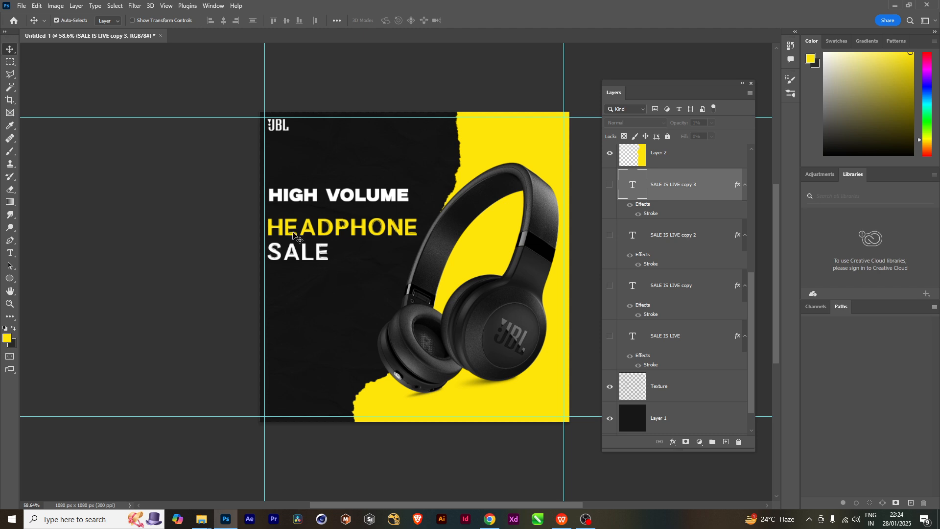
click(609, 337)
click(610, 185)
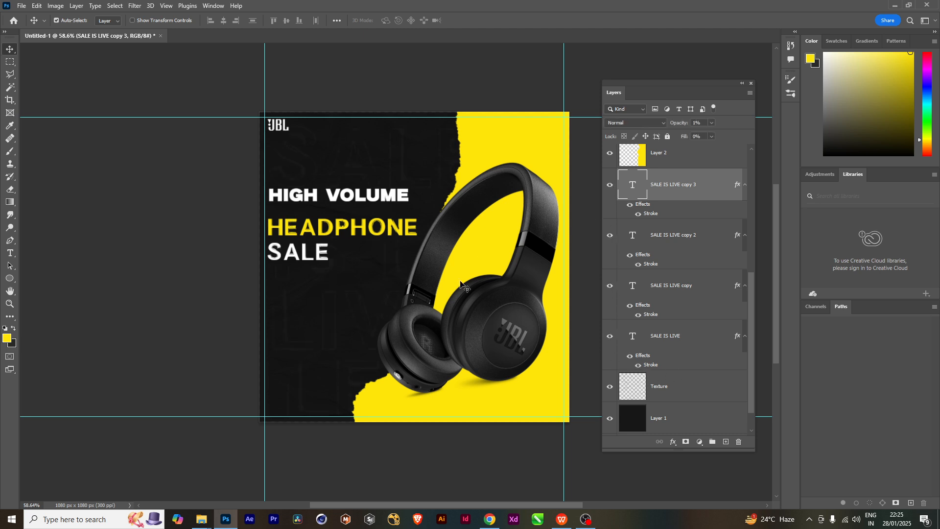
scroll(423, 319, up, 2)
drag(480, 259, 434, 310)
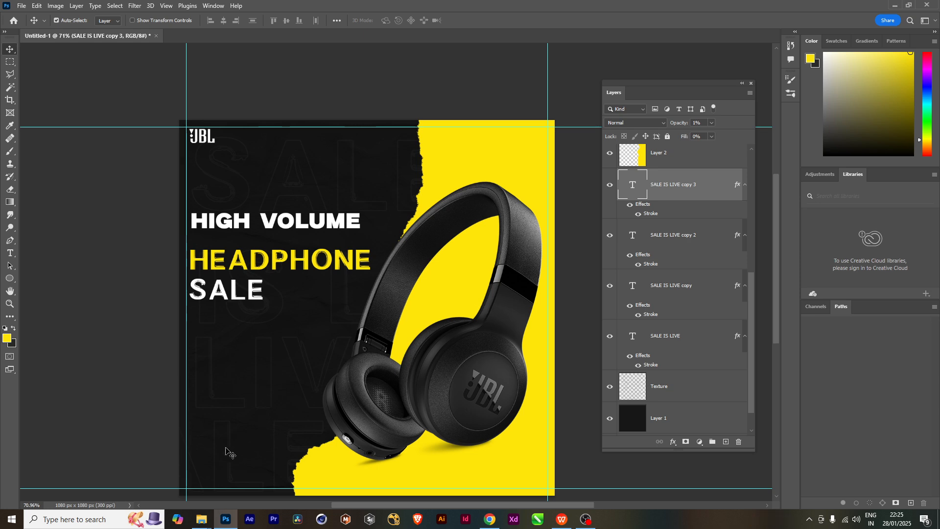
drag(353, 420, 396, 364)
scroll(360, 399, up, 4)
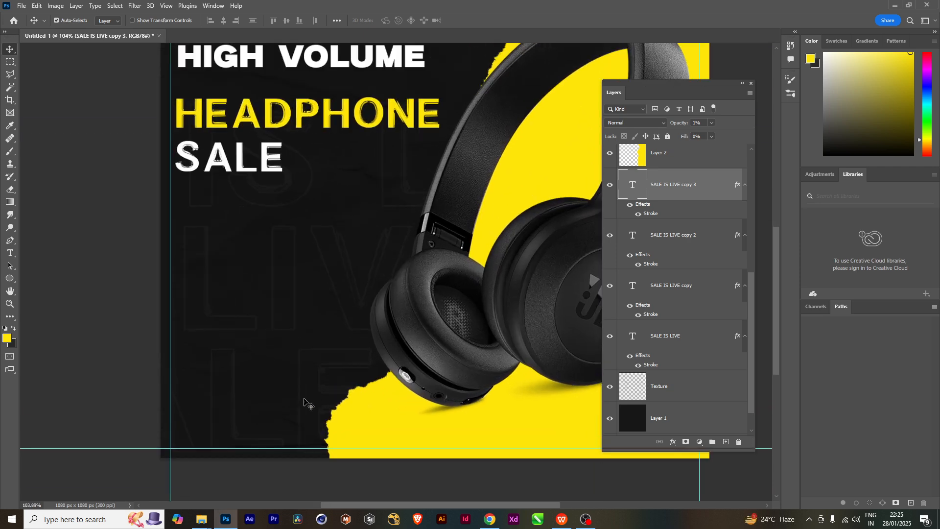
scroll(334, 391, down, 3)
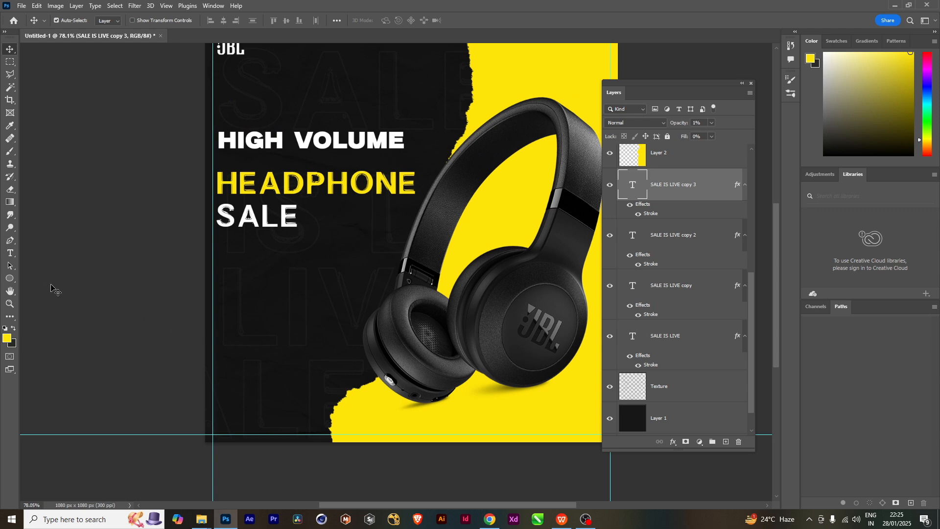
- Draw a rectangle about 310 x 67 px in the poster's lower-left dark area with the Rectangle tool
click(10, 279)
right_click(10, 280)
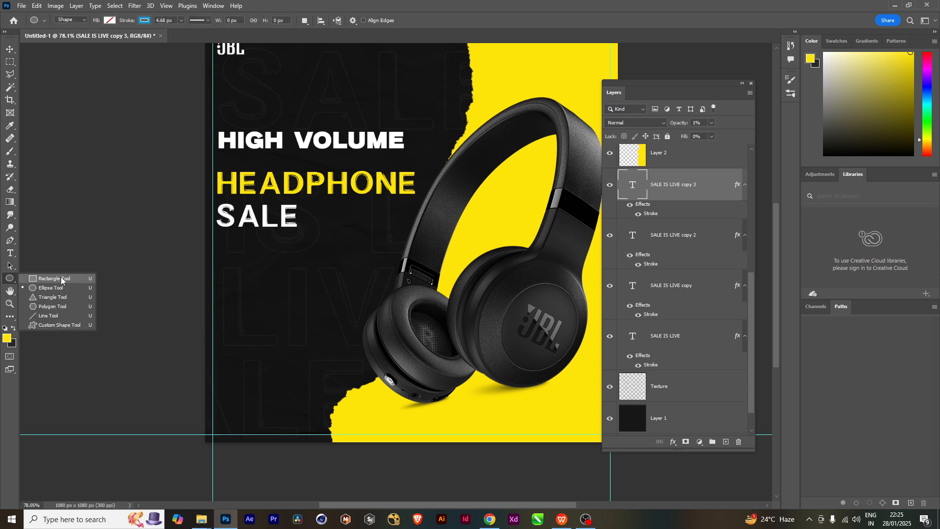
click(55, 279)
scroll(260, 401, up, 2)
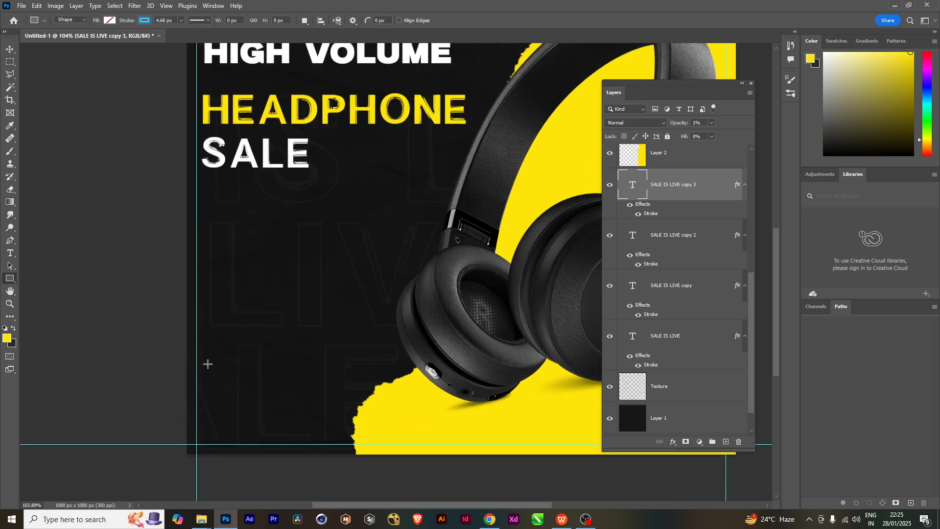
drag(207, 364, 366, 398)
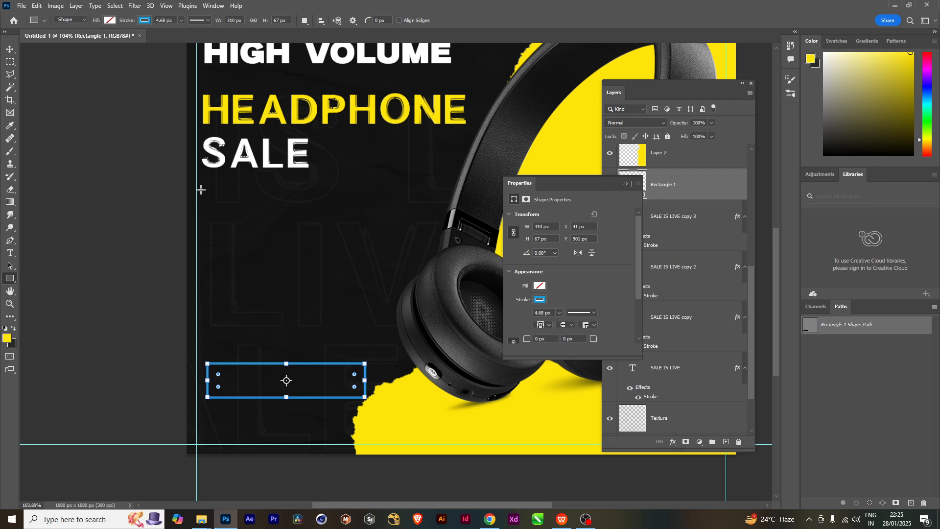
- Fill the rectangle with the recently used yellow and remove its stroke
click(110, 20)
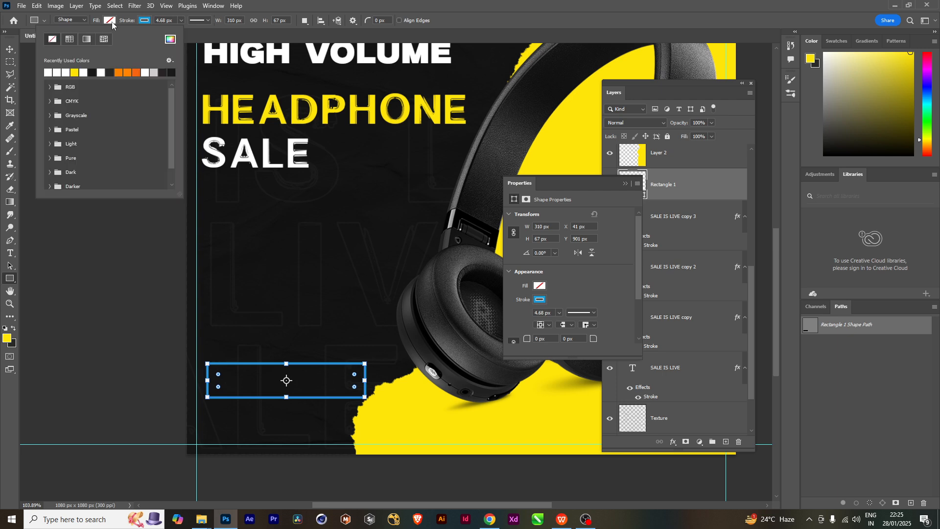
click(75, 72)
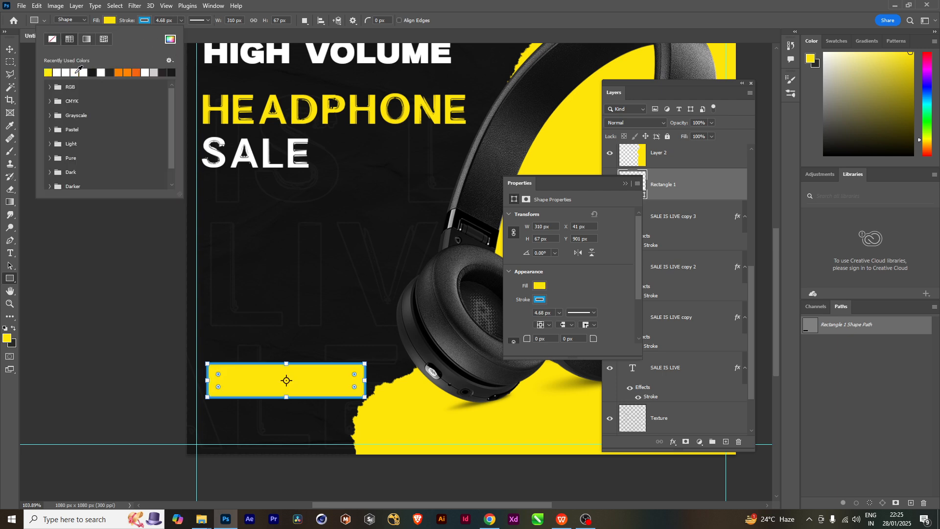
click(145, 21)
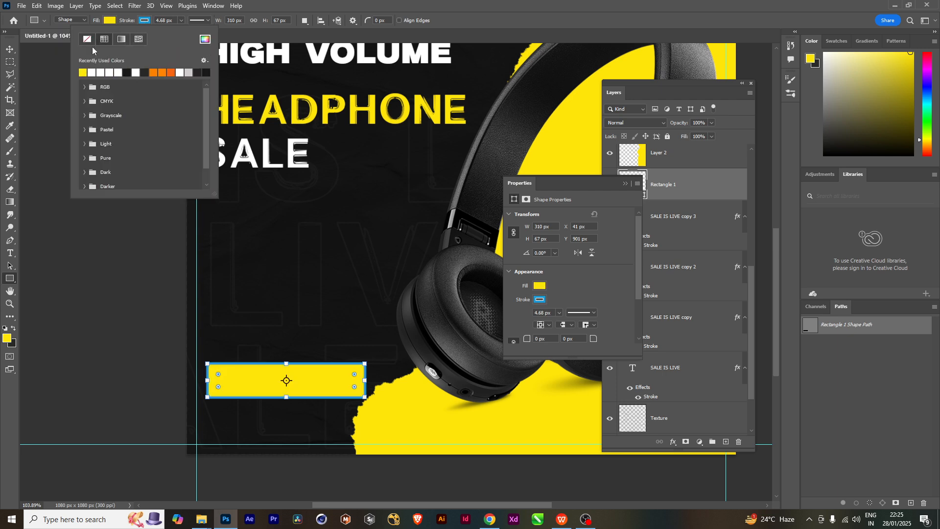
click(86, 40)
click(9, 49)
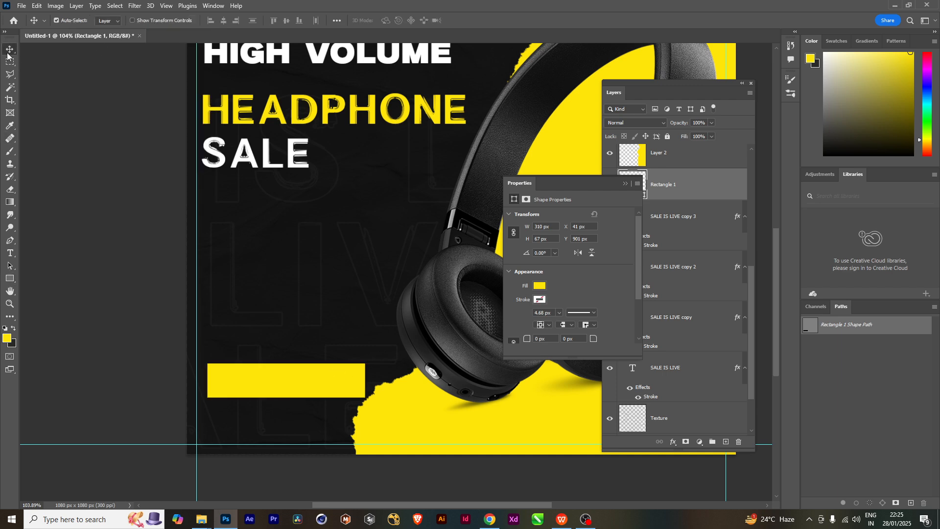
- Round all four corners of the yellow rectangle to a 21 px radius
click(10, 278)
scroll(314, 380, up, 5)
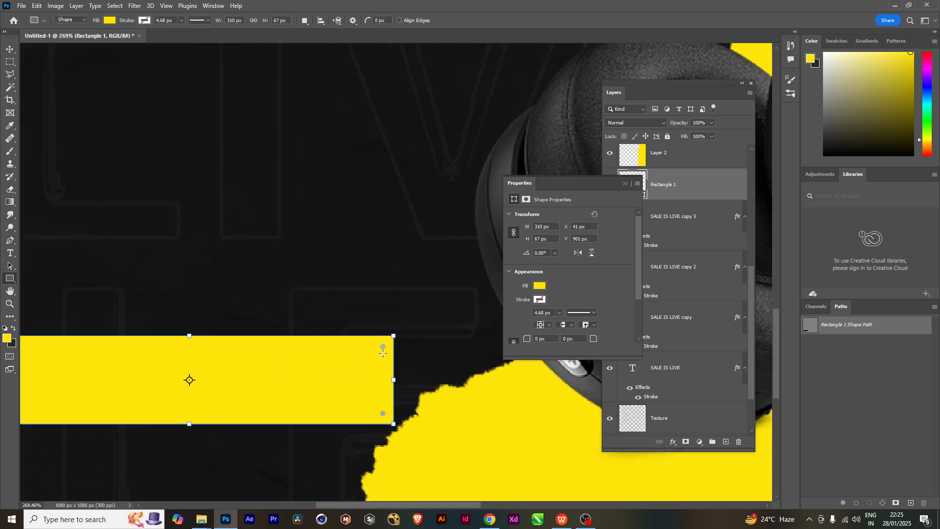
drag(383, 346, 365, 354)
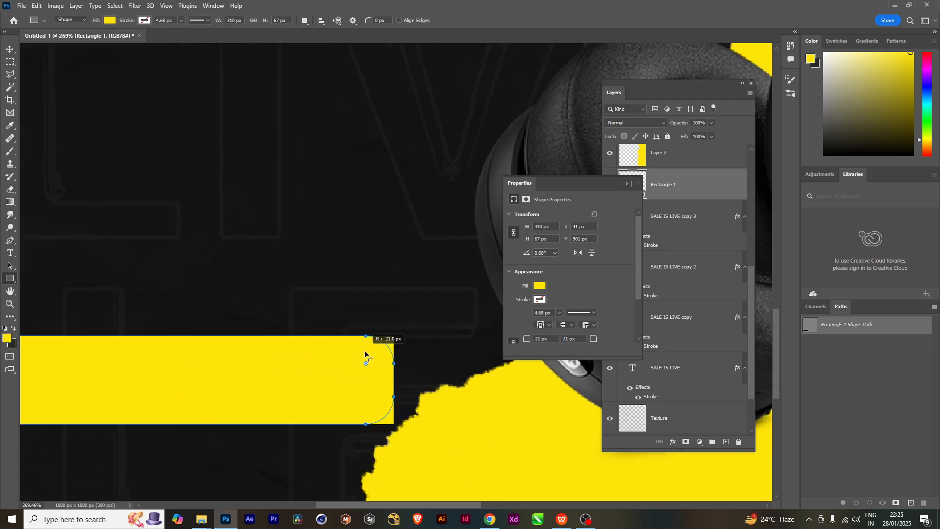
scroll(252, 378, down, 3)
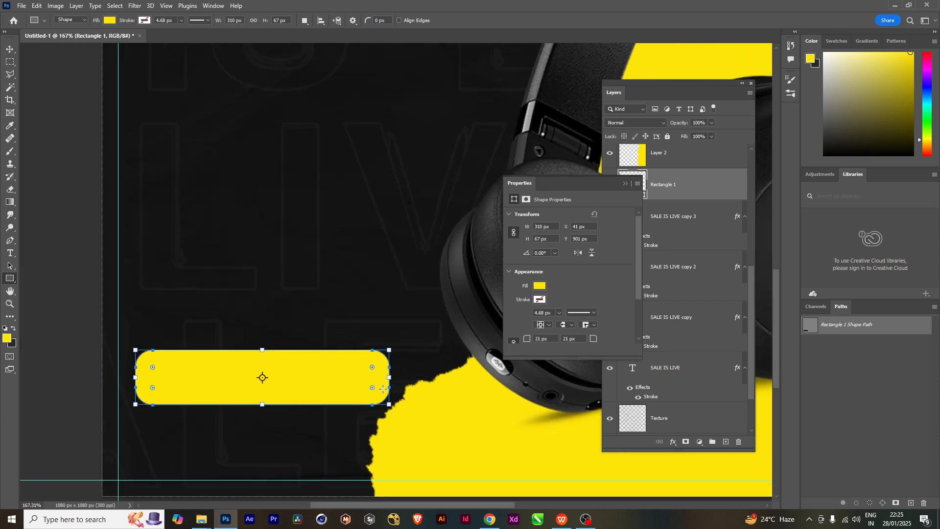
key(v)
scroll(340, 392, down, 4)
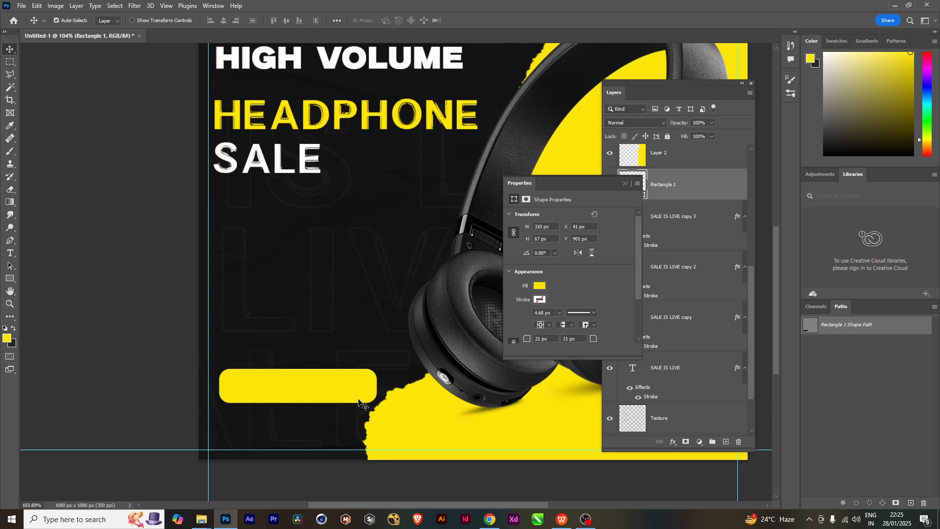
- Position the yellow rounded rectangle above the bottom margin guide at about X 33 px, Y 896 px and widen it to about 319 px
drag(340, 394, 330, 429)
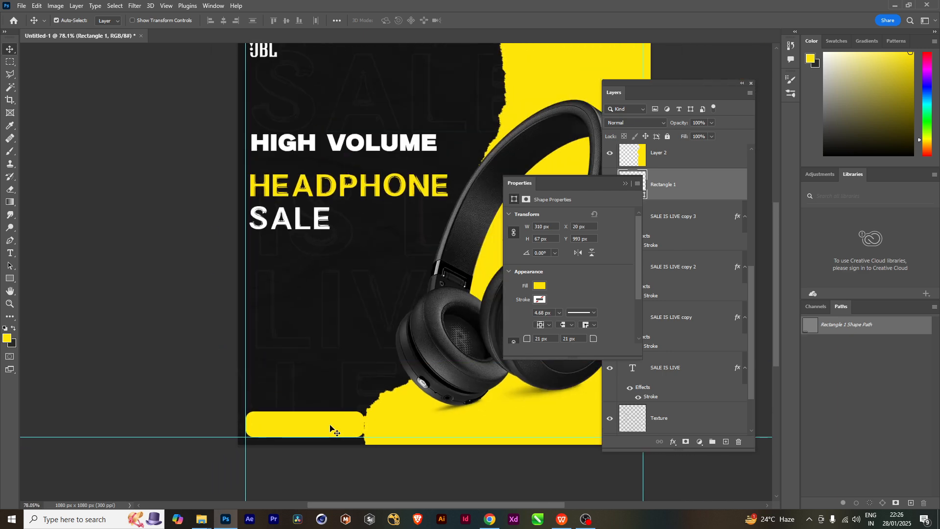
scroll(377, 326, down, 2)
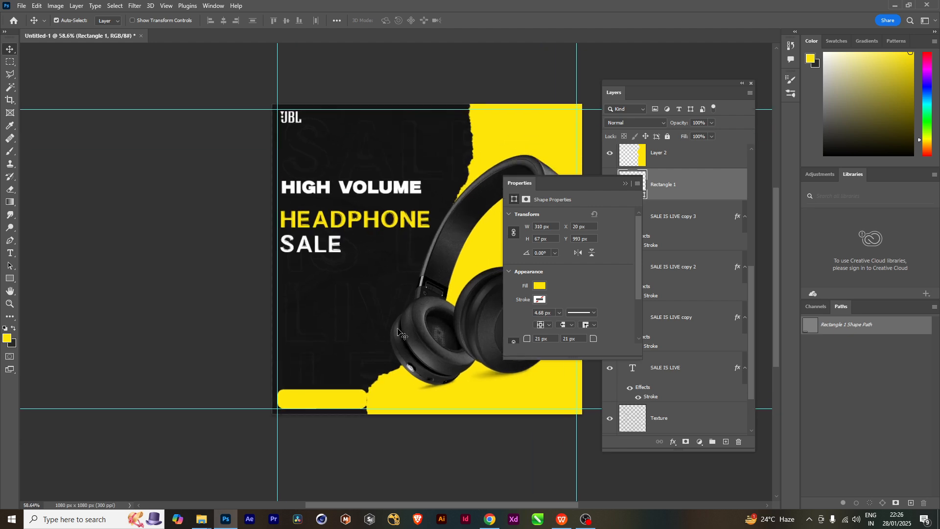
drag(410, 289, 336, 327)
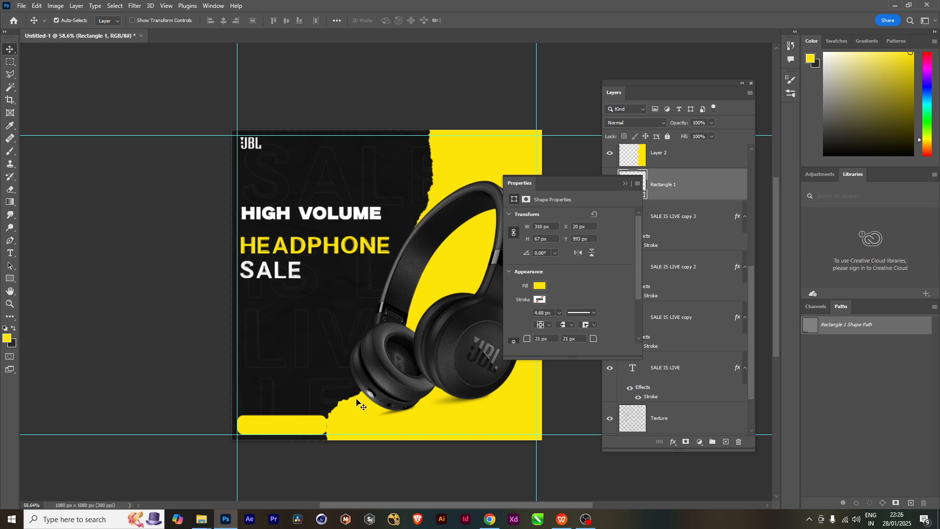
drag(309, 426, 334, 397)
key(ctrl+t)
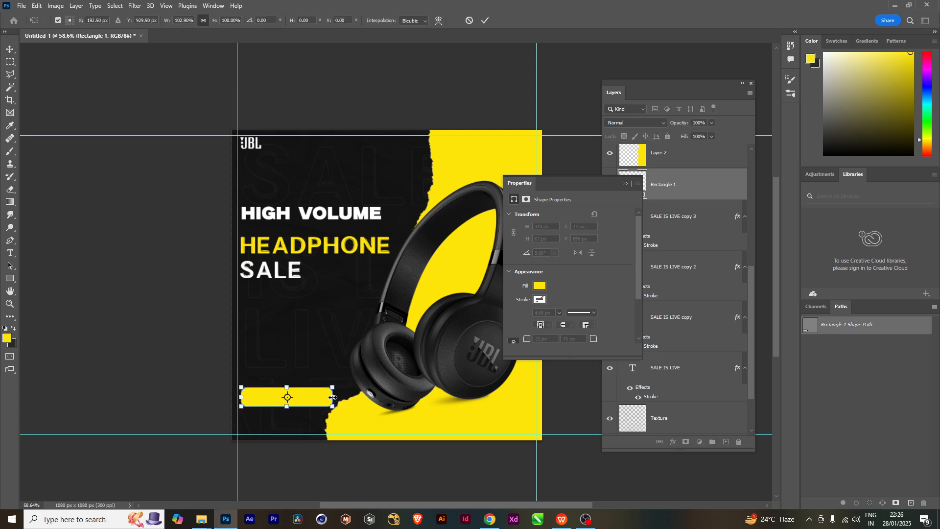
key(Return)
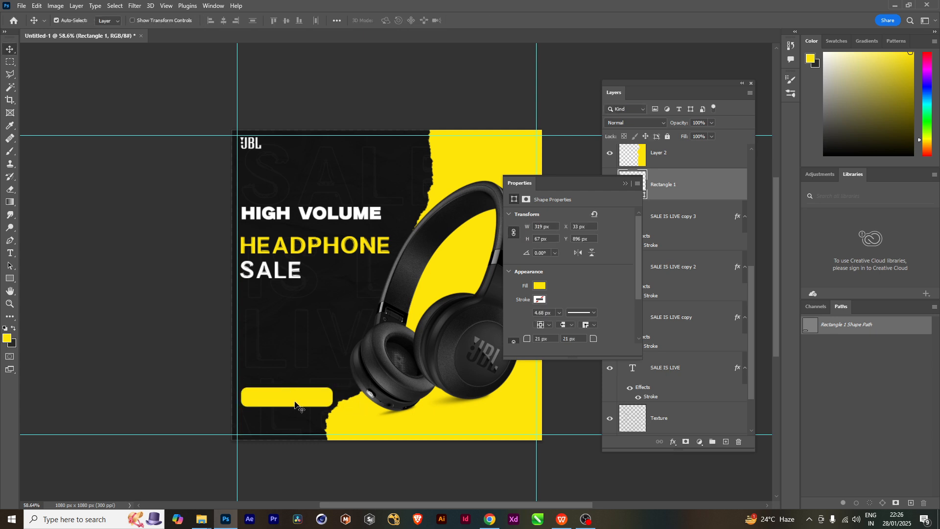
scroll(295, 401, up, 3)
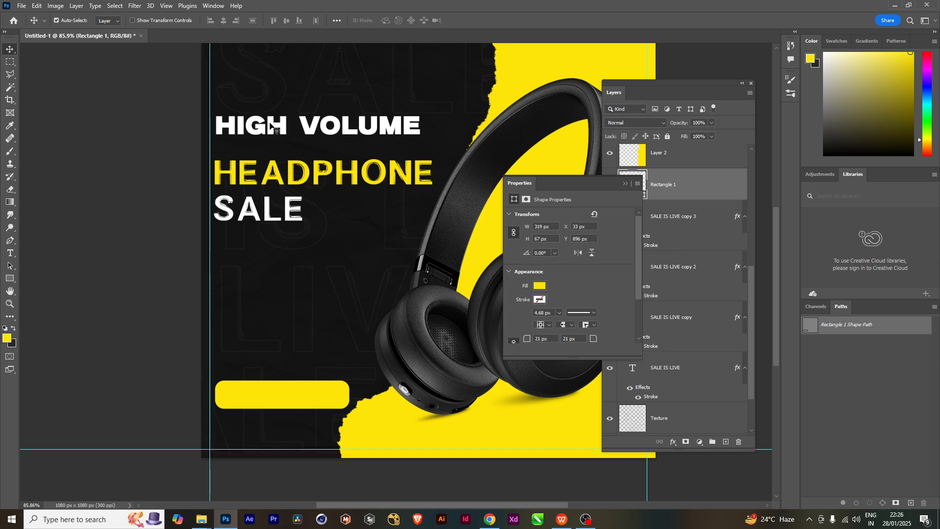
- Duplicate the HIGH VOLUME text onto the yellow rounded button and change the copy's wording to CONTACT US
drag(272, 127, 280, 397)
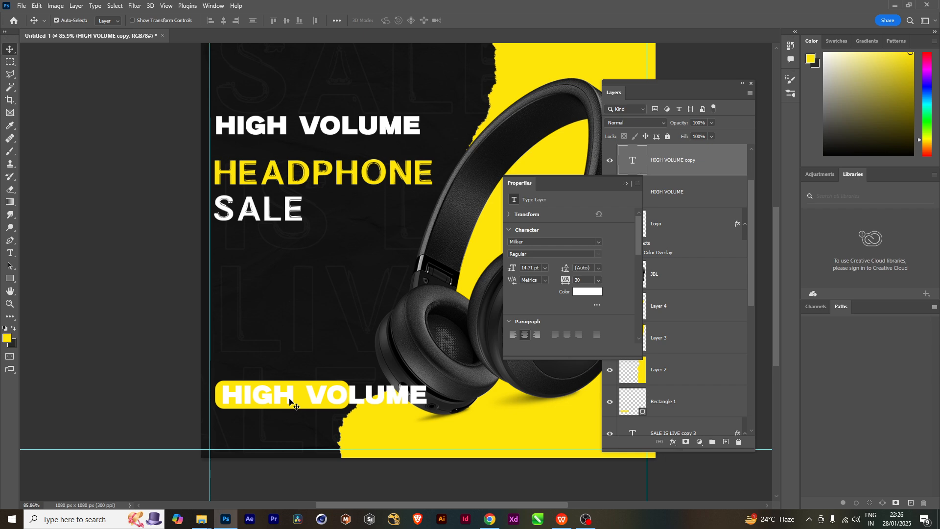
double_click(293, 396)
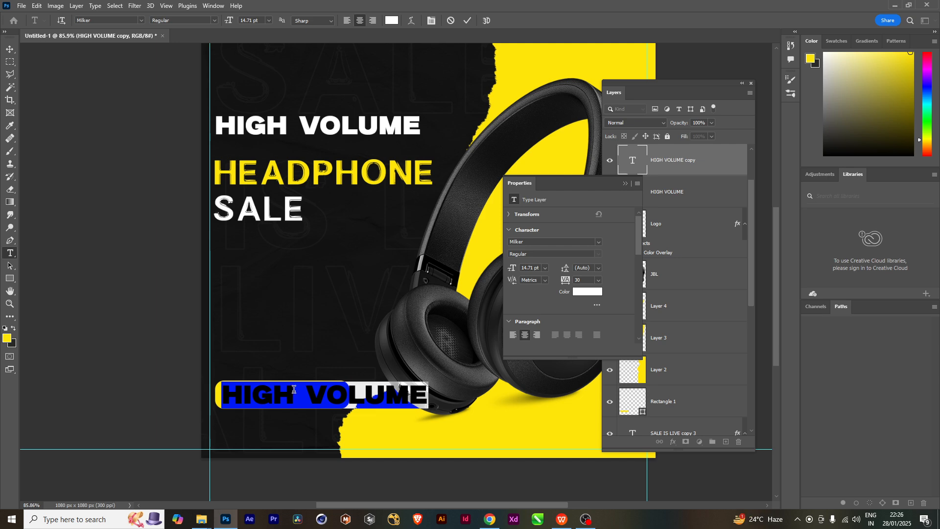
text(CON)
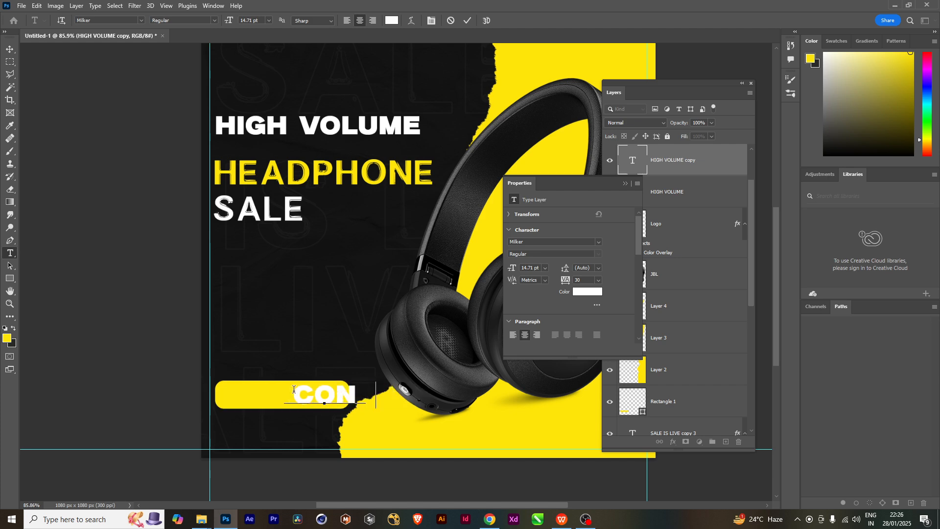
text(TACT US)
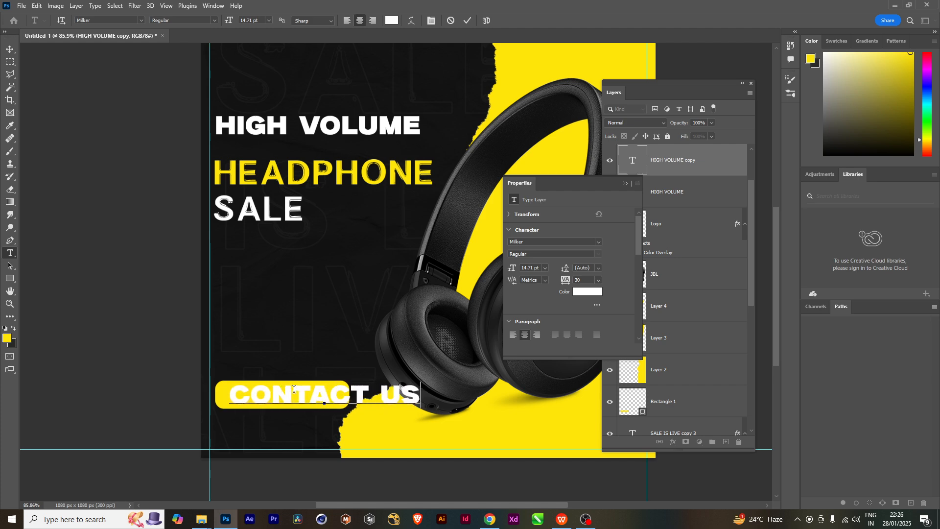
click(10, 48)
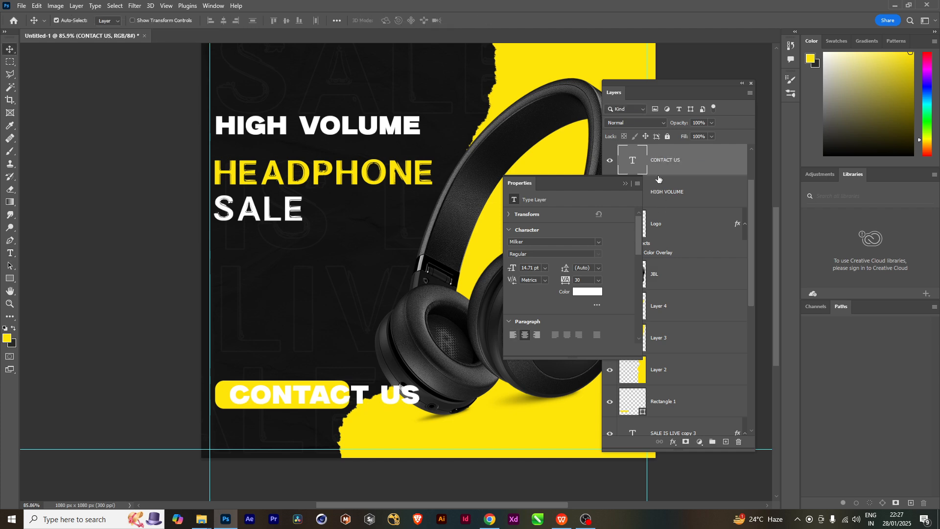
- Keep the CONTACT US text in the Regular style and reduce its font size to 10 pt
click(635, 161)
double_click(635, 161)
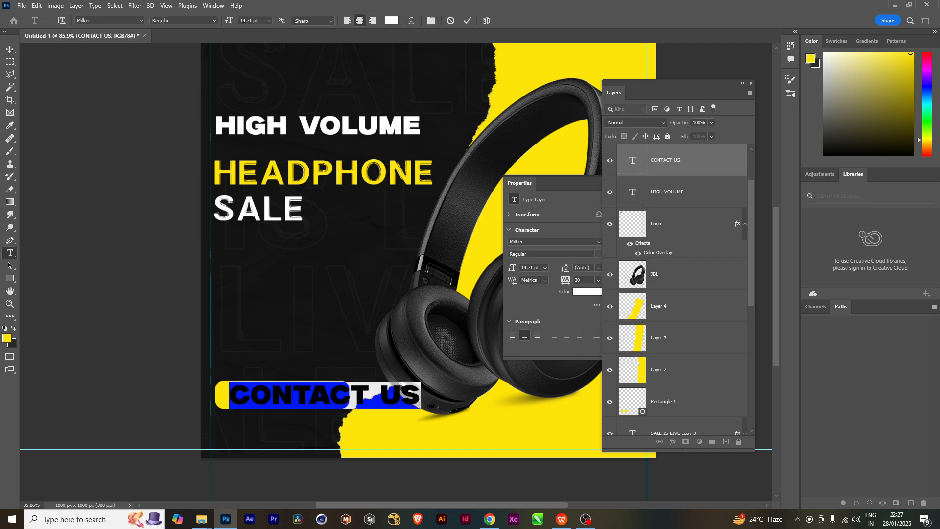
click(186, 20)
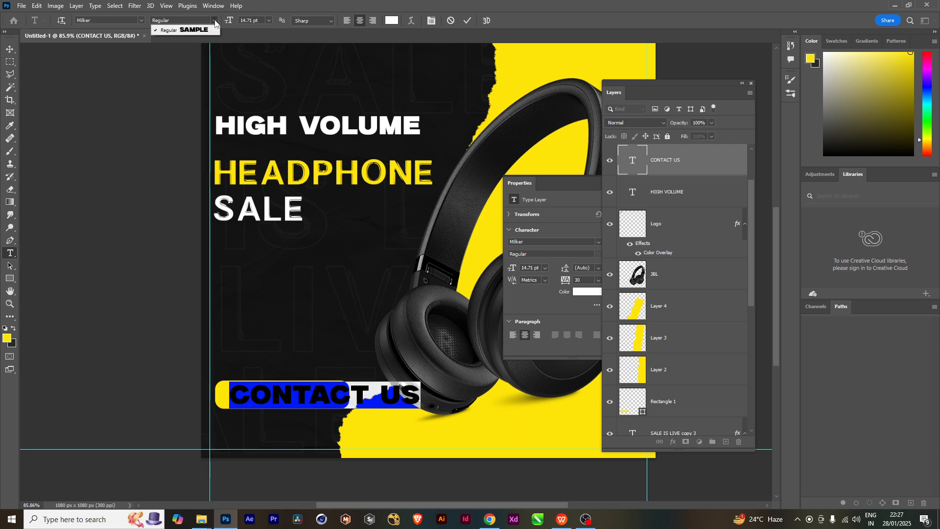
click(188, 31)
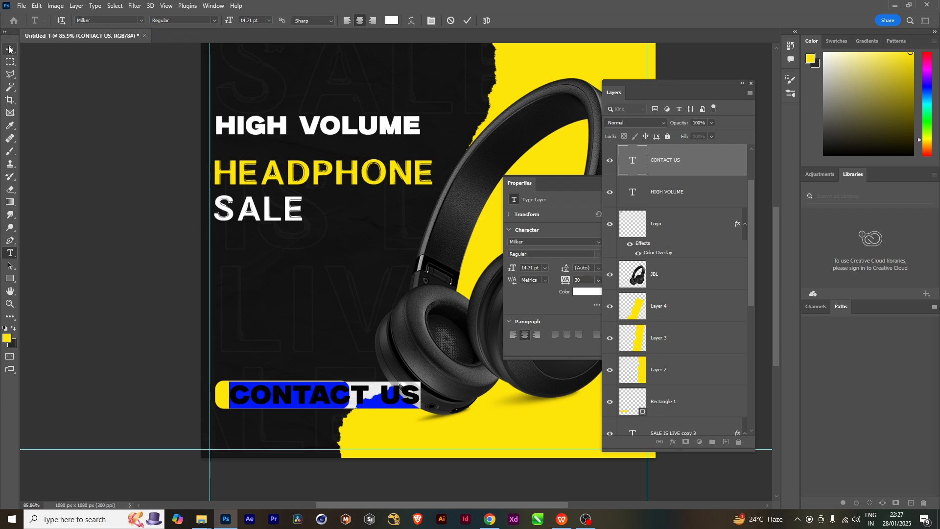
click(241, 20)
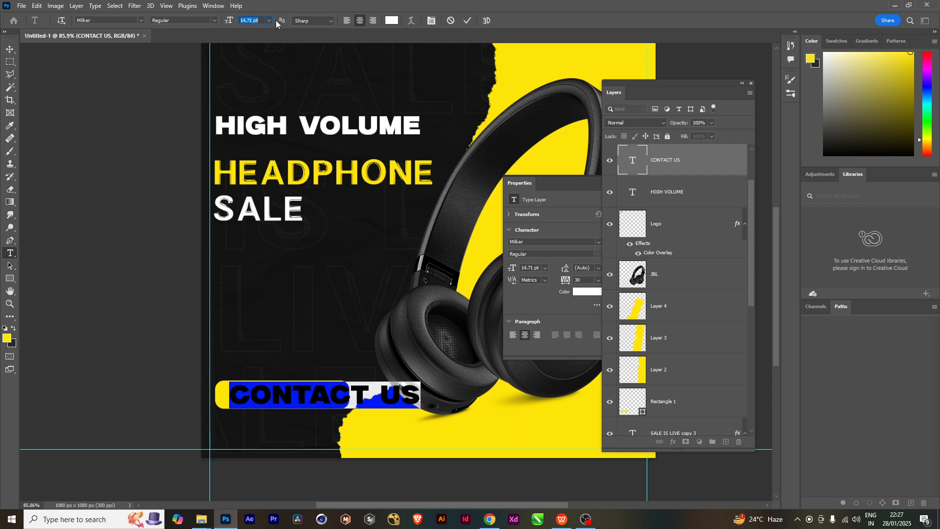
text(8)
key(Return)
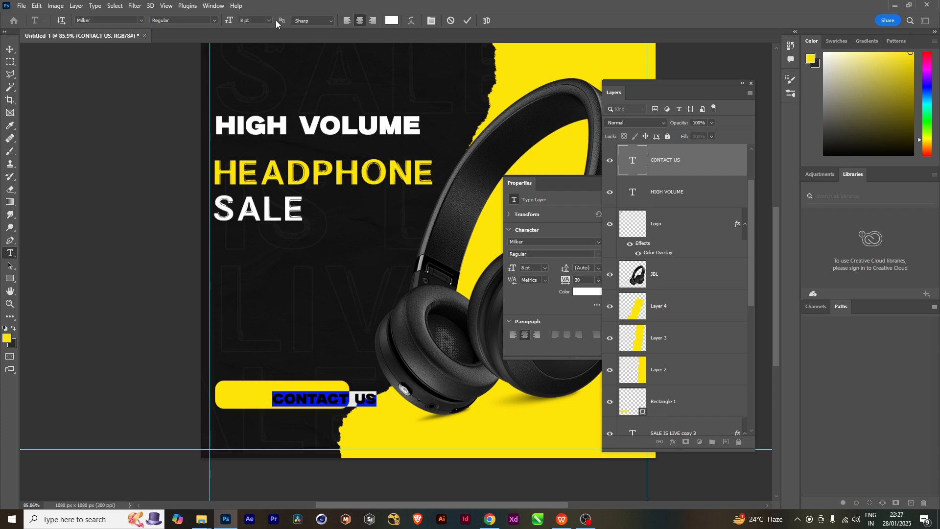
text(10)
key(Return)
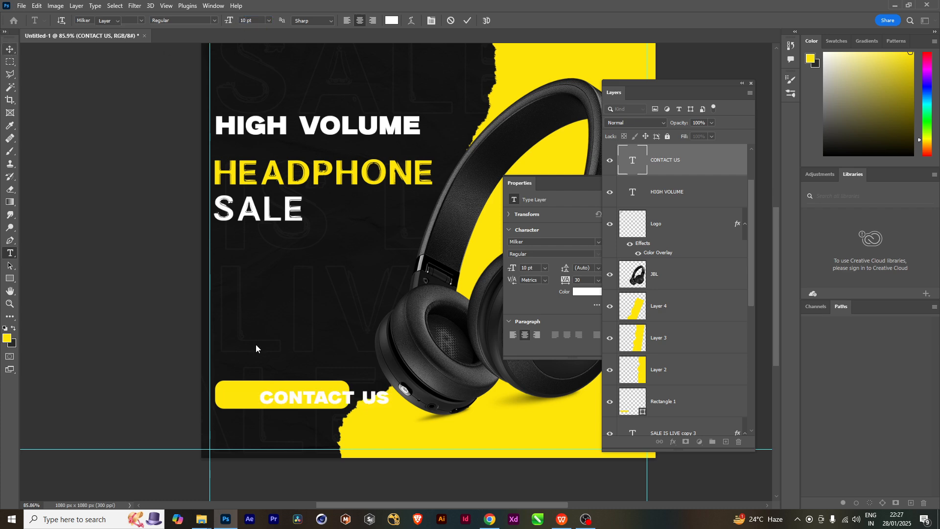
- Move the CONTACT US text about 100 px left and 6 px up to center it inside the yellow button
key(v)
drag(323, 398, 281, 396)
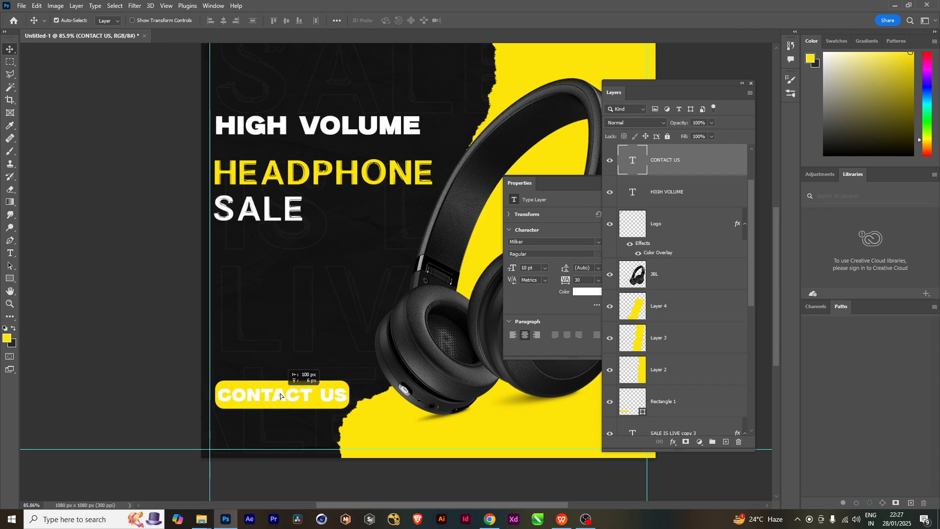
double_click(637, 163)
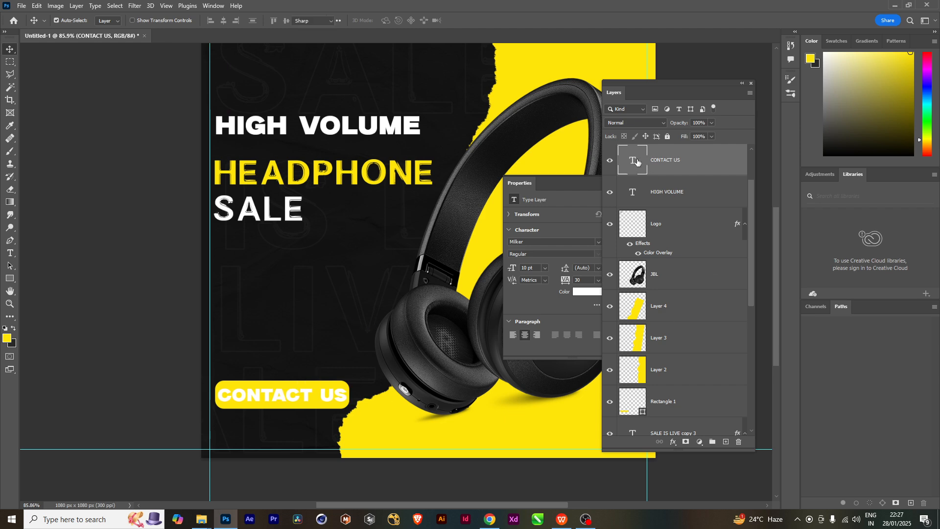
click(10, 49)
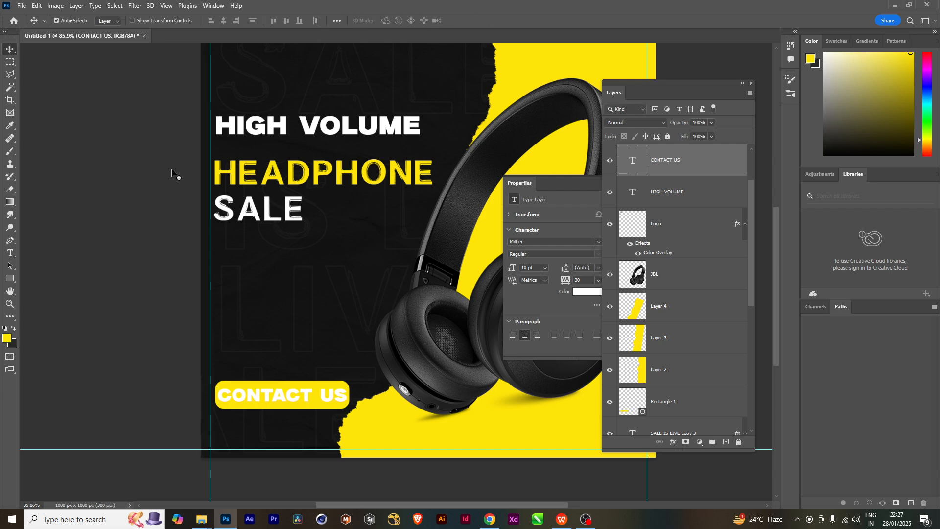
- Change the CONTACT US text color to black (000000)
click(157, 325)
scroll(273, 395, up, 6)
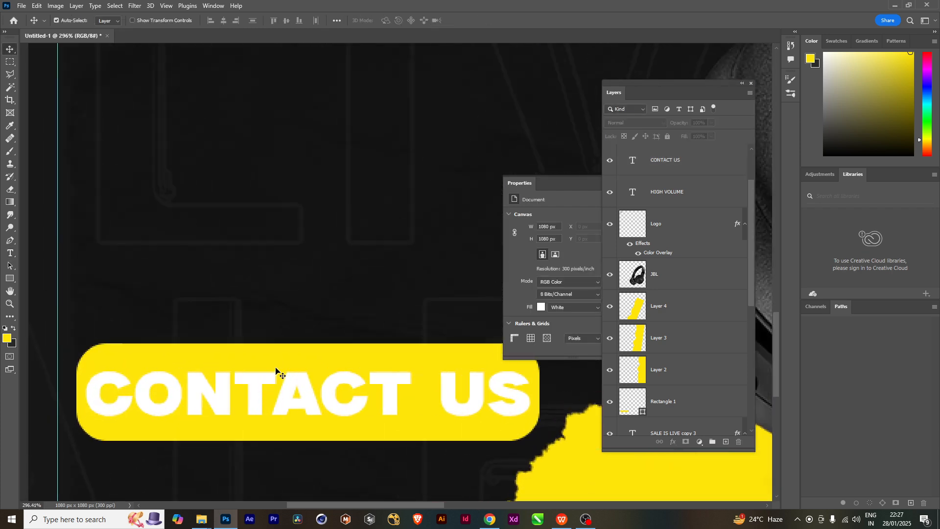
scroll(261, 384, down, 2)
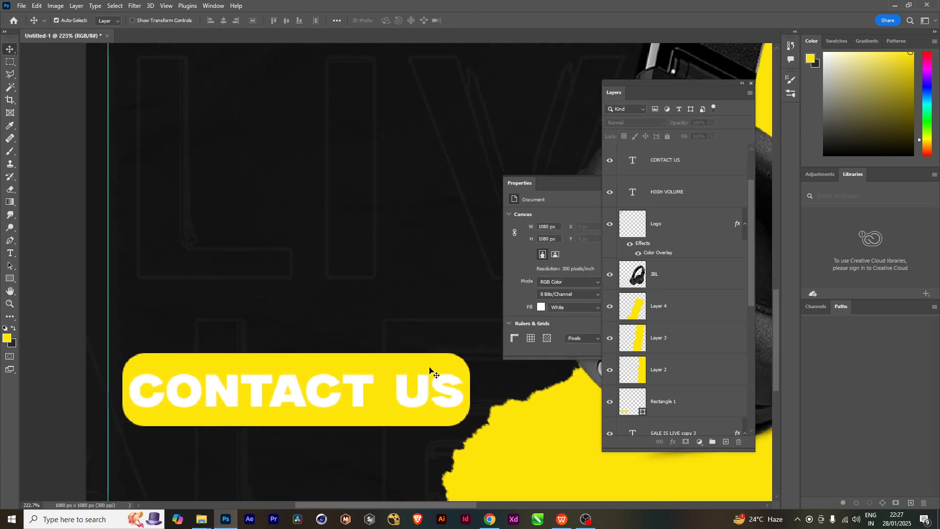
scroll(407, 373, down, 3)
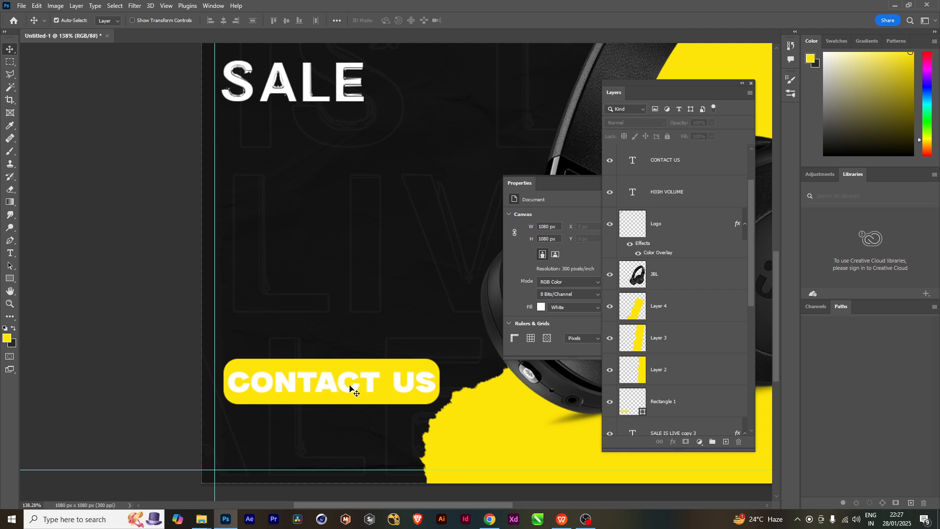
scroll(350, 385, up, 3)
click(322, 377)
double_click(322, 378)
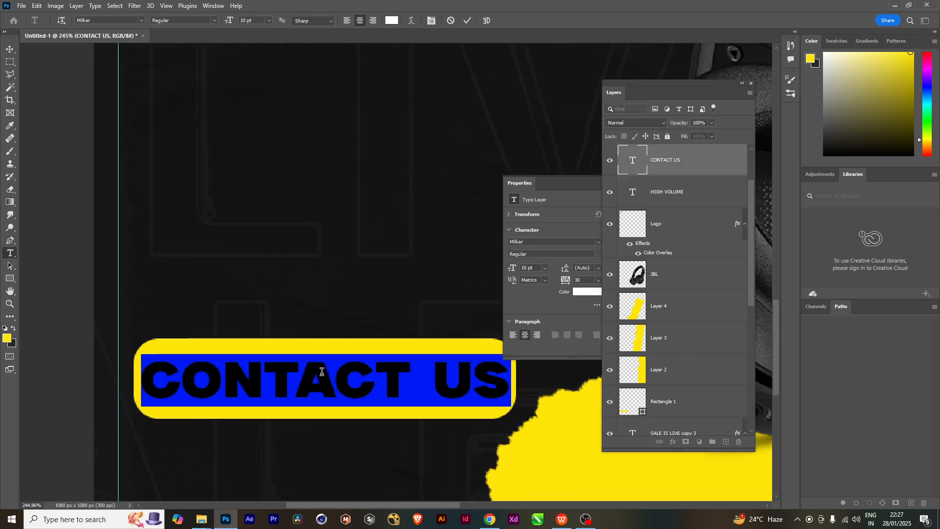
click(392, 20)
text(000000)
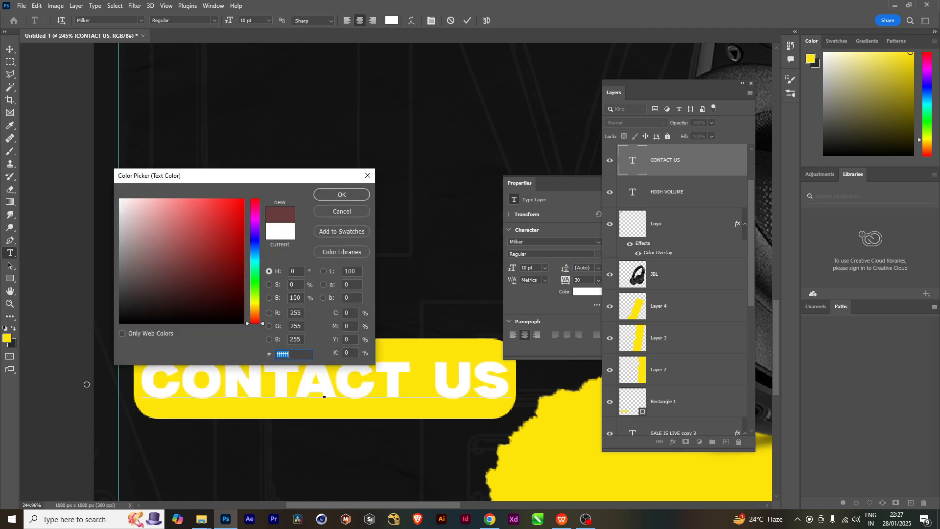
click(337, 196)
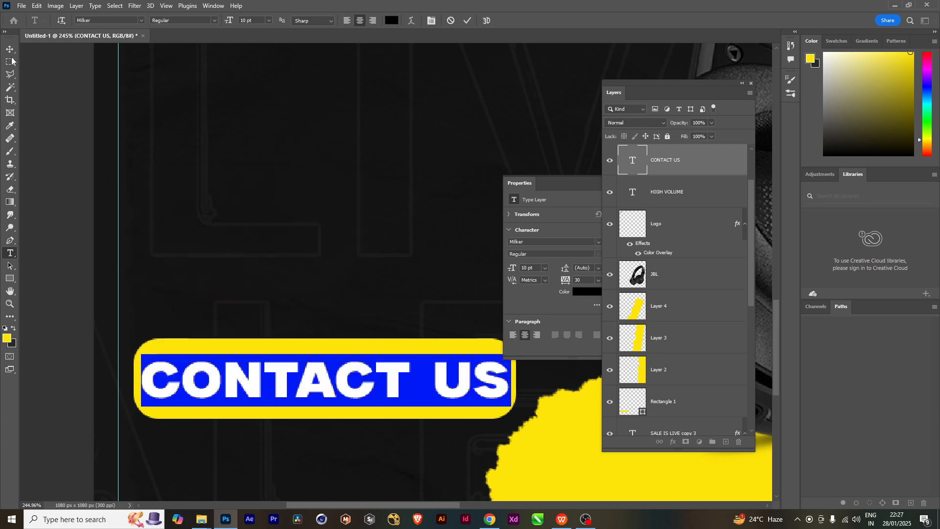
key(ctrl+Return)
- Examine the whole poster's layout, checking the headline, headphone image and contact button at different magnifications
scroll(410, 405, down, 3)
scroll(406, 424, down, 3)
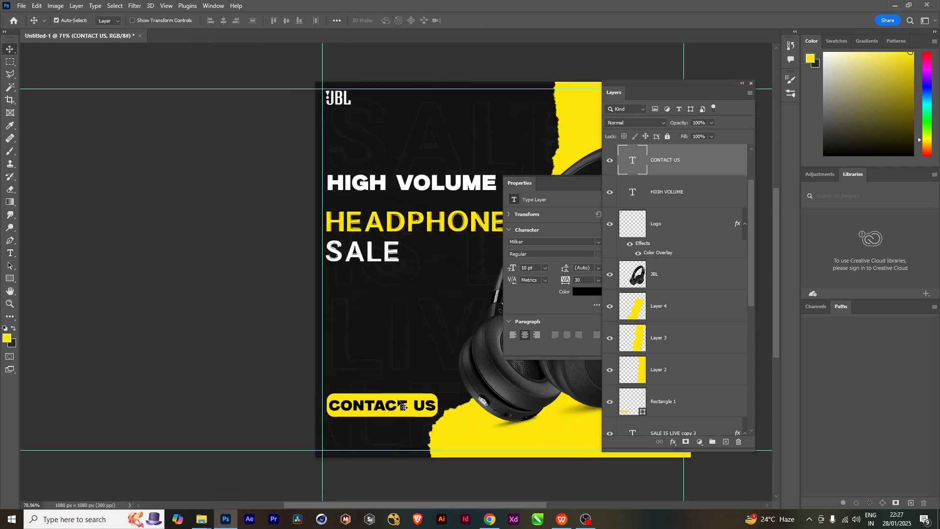
scroll(399, 403, up, 1)
scroll(400, 404, down, 1)
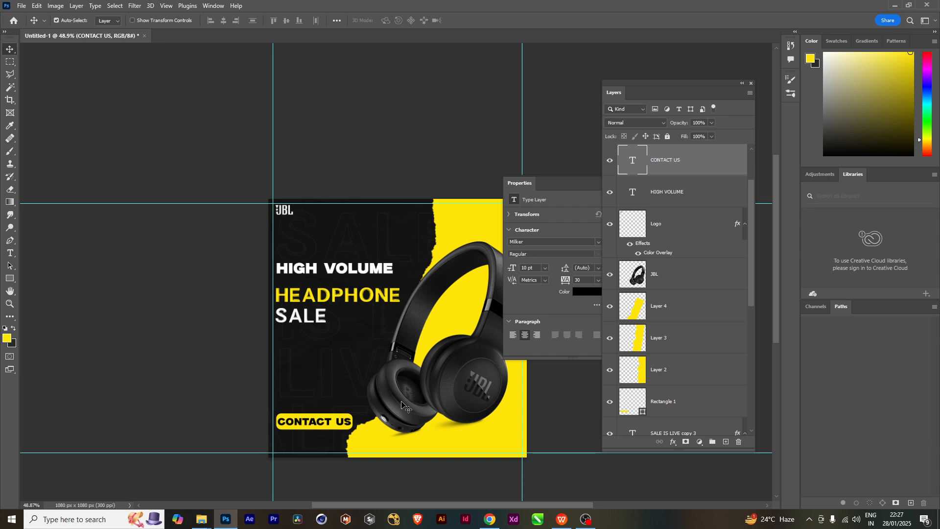
scroll(405, 400, up, 2)
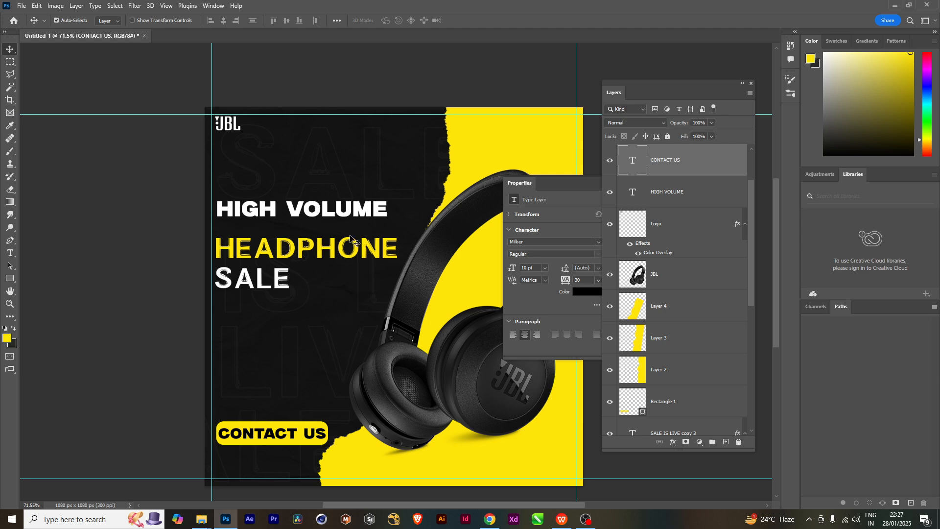
scroll(284, 387, up, 1)
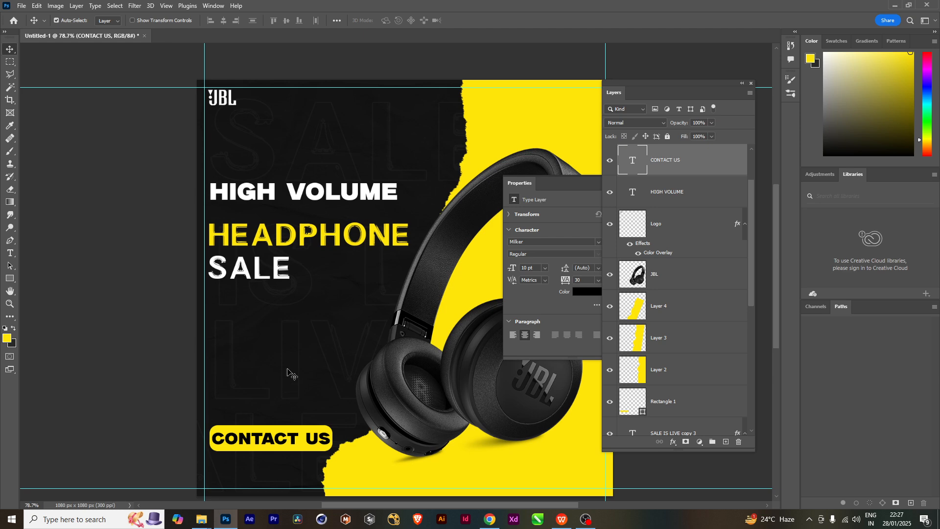
scroll(385, 400, down, 2)
scroll(348, 401, up, 1)
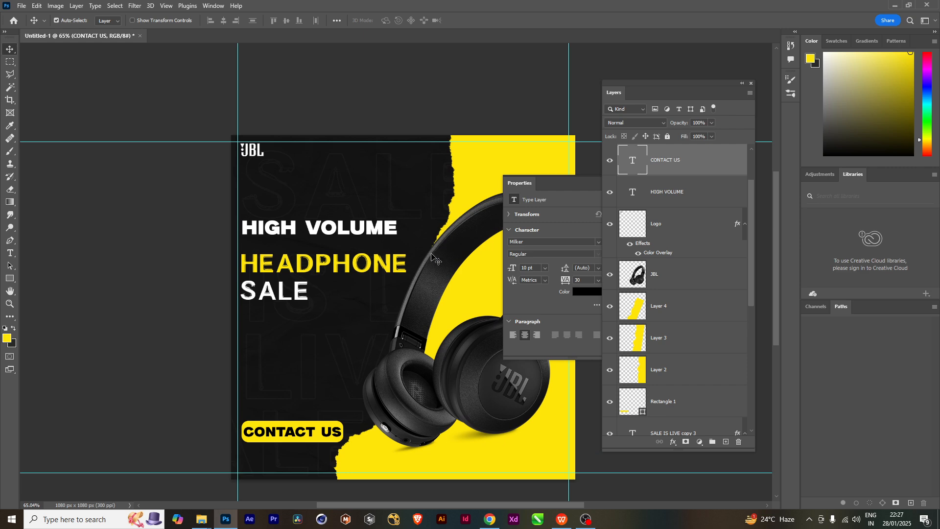
scroll(272, 309, up, 1)
scroll(355, 385, down, 3)
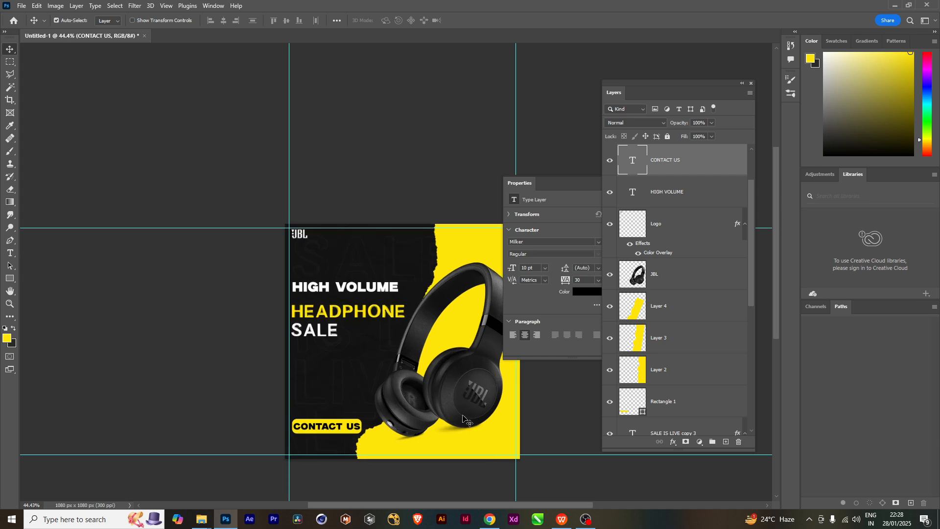
scroll(360, 389, up, 2)
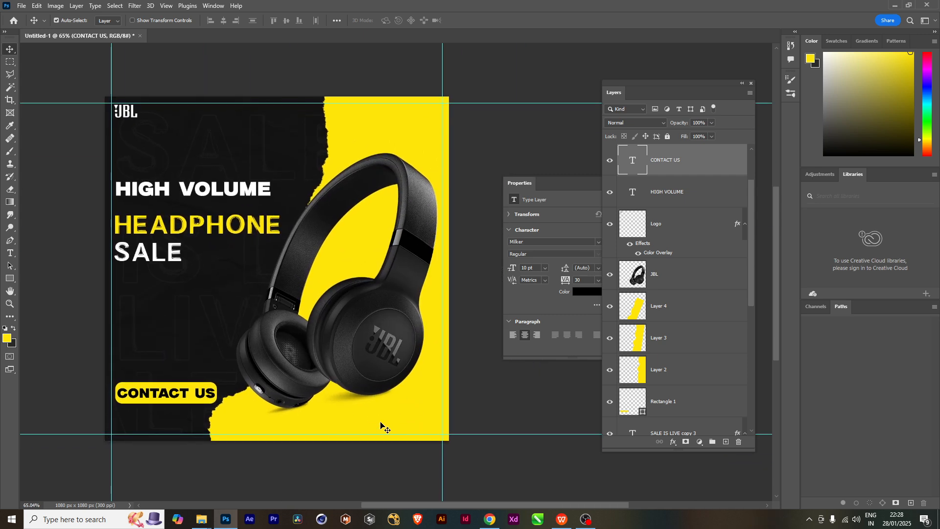
scroll(379, 429, up, 1)
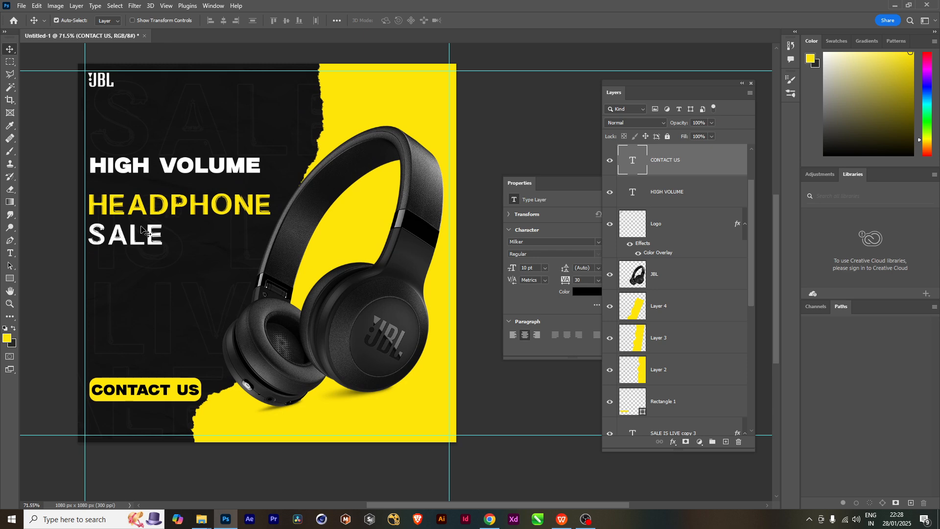
- Duplicate the SALE text onto the yellow area below the headphones and replace its wording with the contact phone number
click(119, 233)
drag(119, 234, 400, 425)
scroll(331, 431, up, 2)
double_click(389, 413)
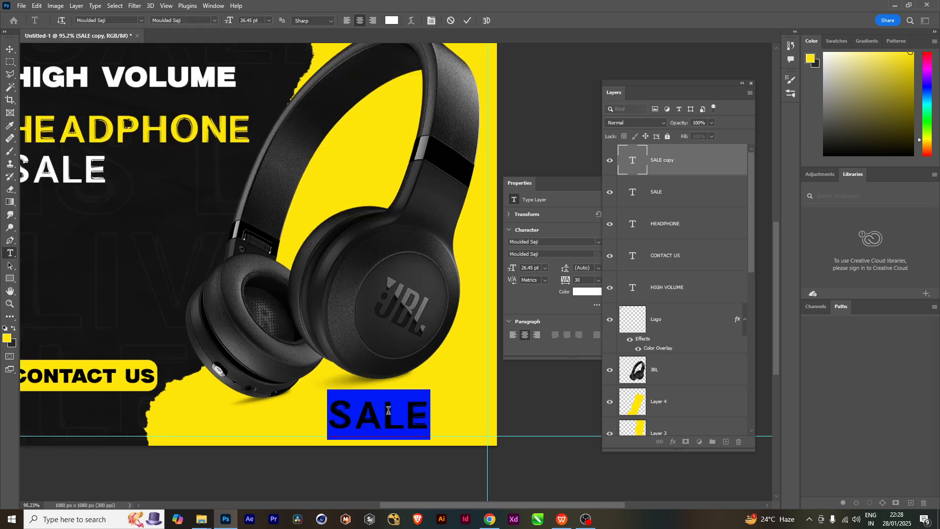
key(BackSpace)
text(+91)
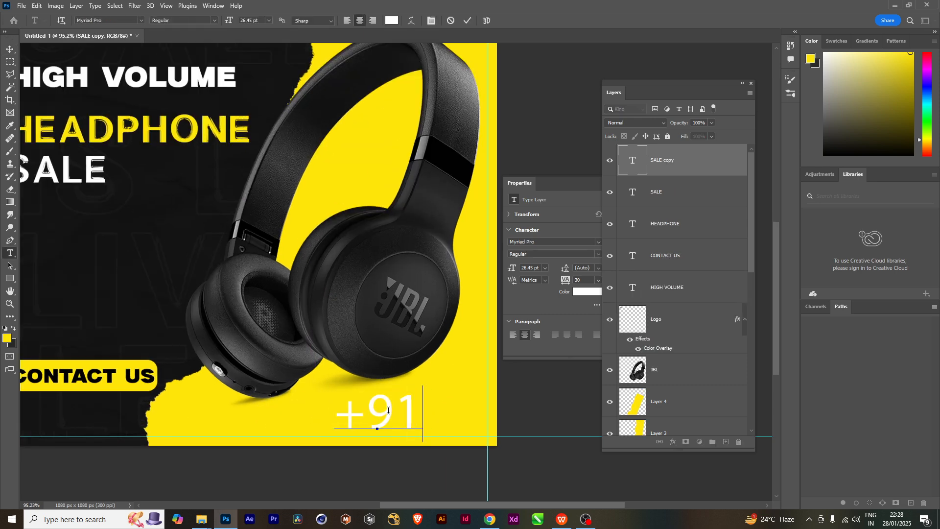
text( 1)
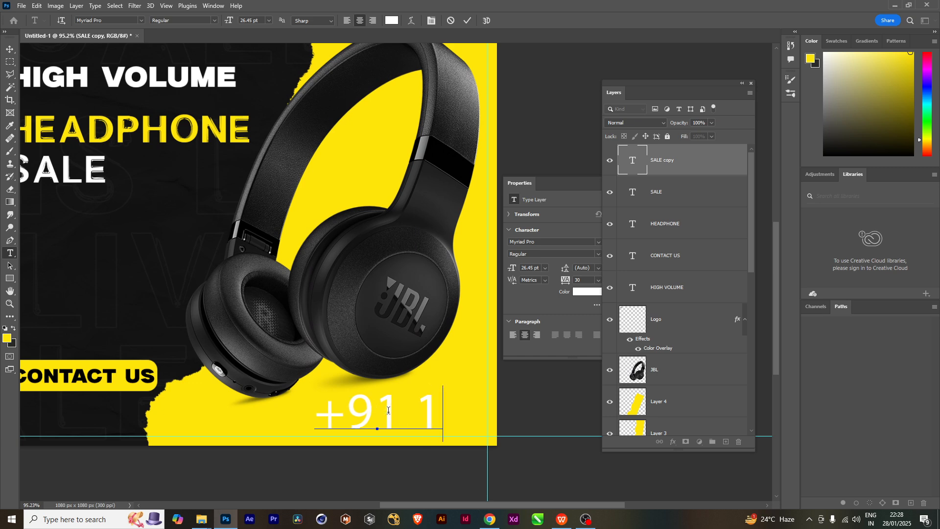
text(23456789)
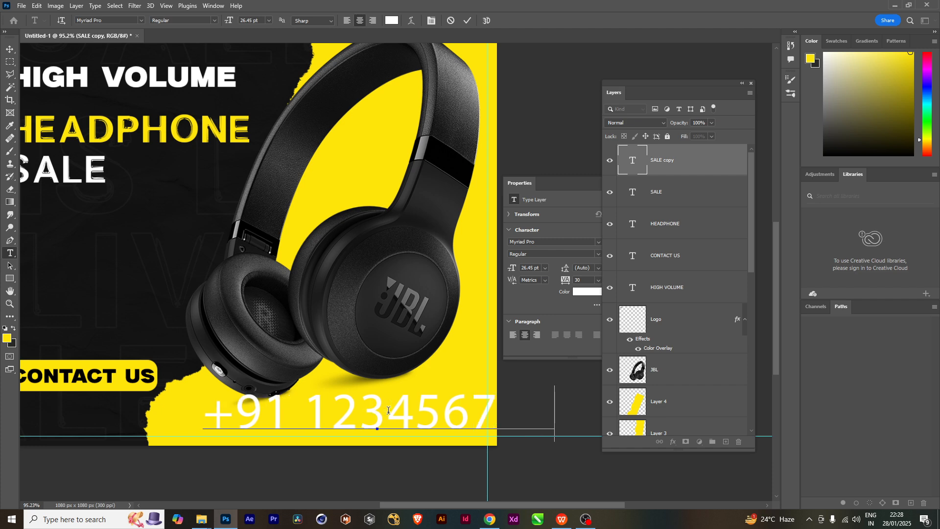
click(10, 49)
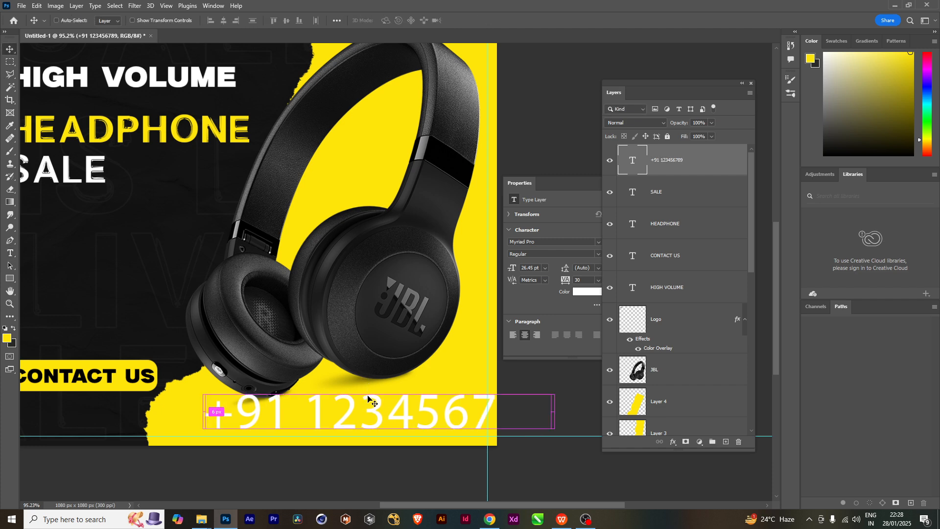
- Scale the phone number text to 56.27% and move it so its right end meets the right margin guide
key(ctrl+t)
drag(199, 387, 280, 399)
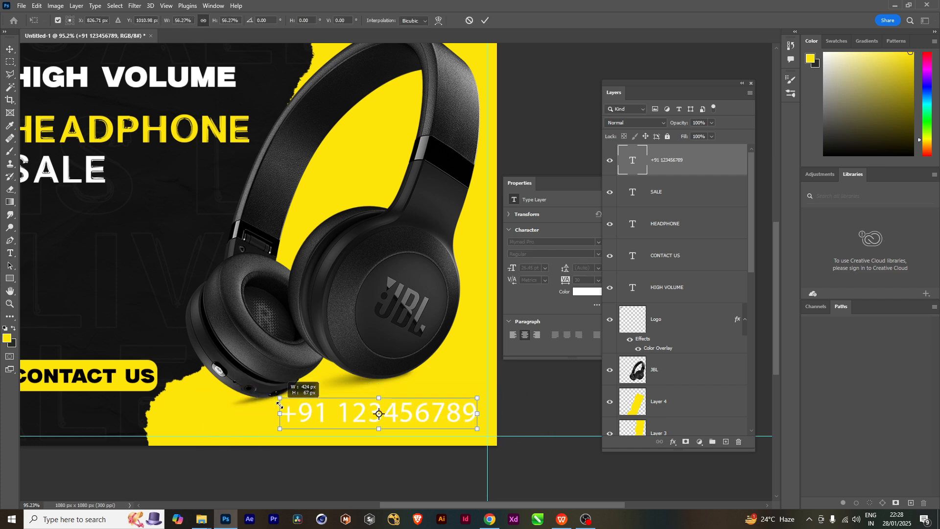
drag(431, 417, 440, 418)
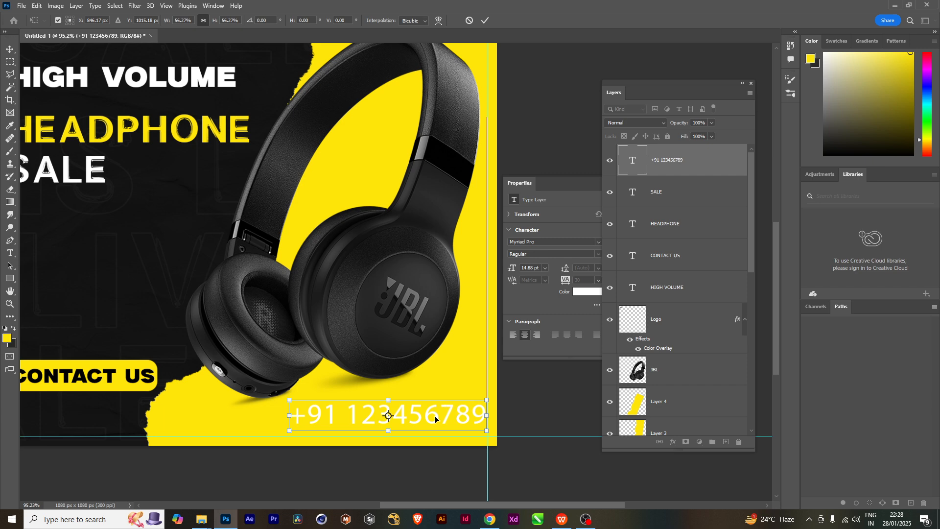
key(Return)
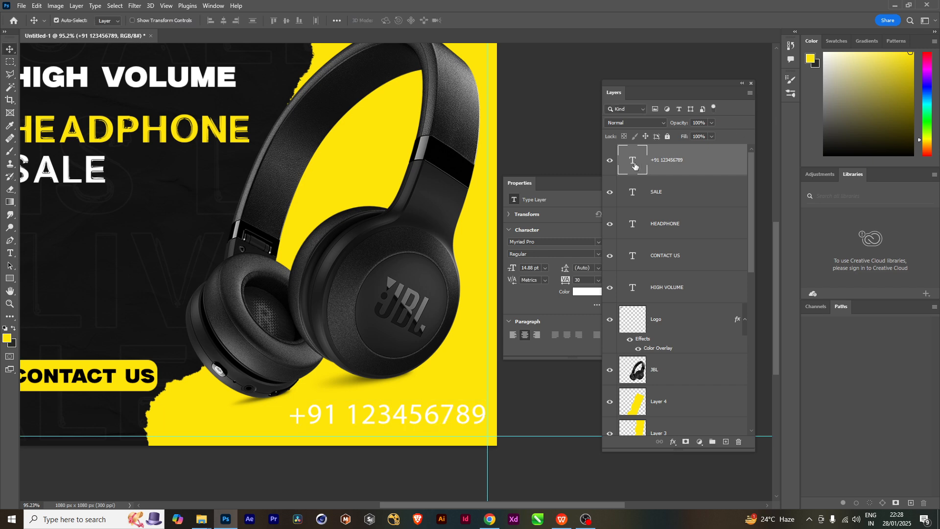
- Change the phone number text color to black (000000)
double_click(635, 165)
click(391, 21)
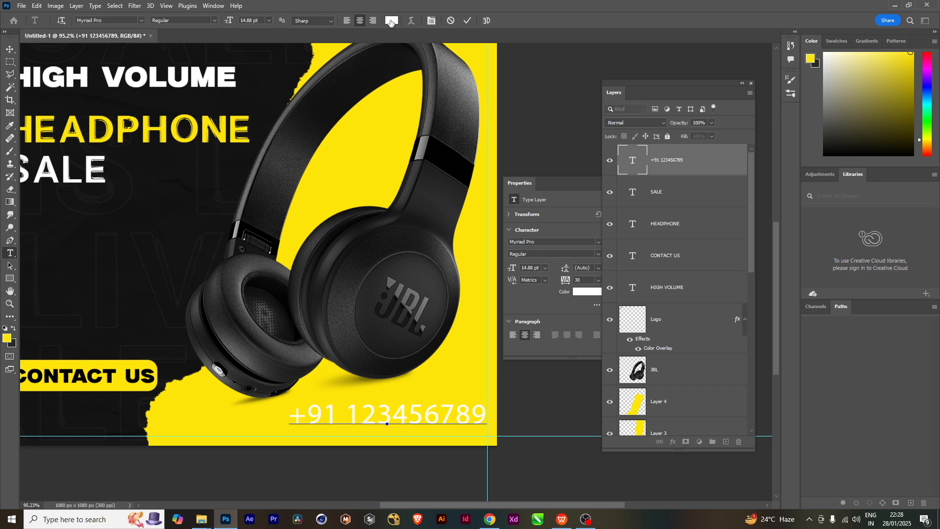
drag(169, 289, 116, 328)
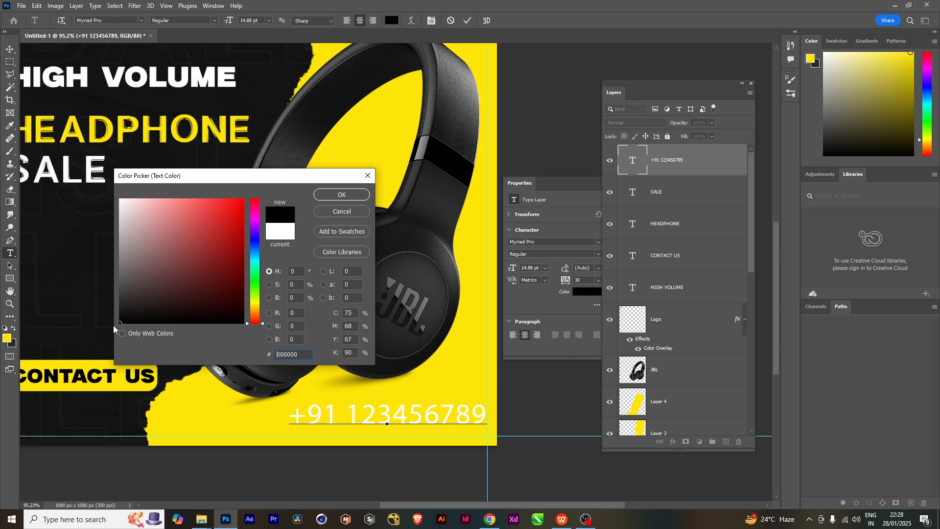
click(348, 196)
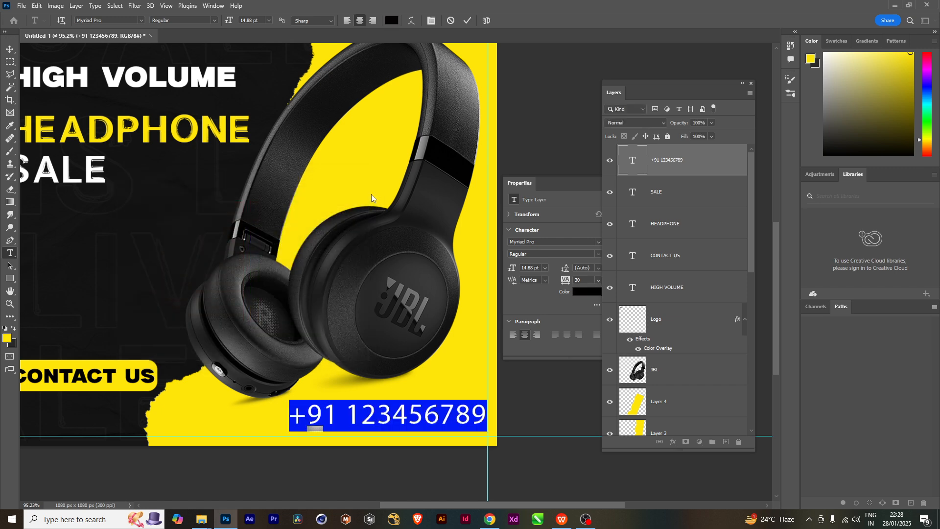
click(10, 49)
scroll(199, 191, down, 2)
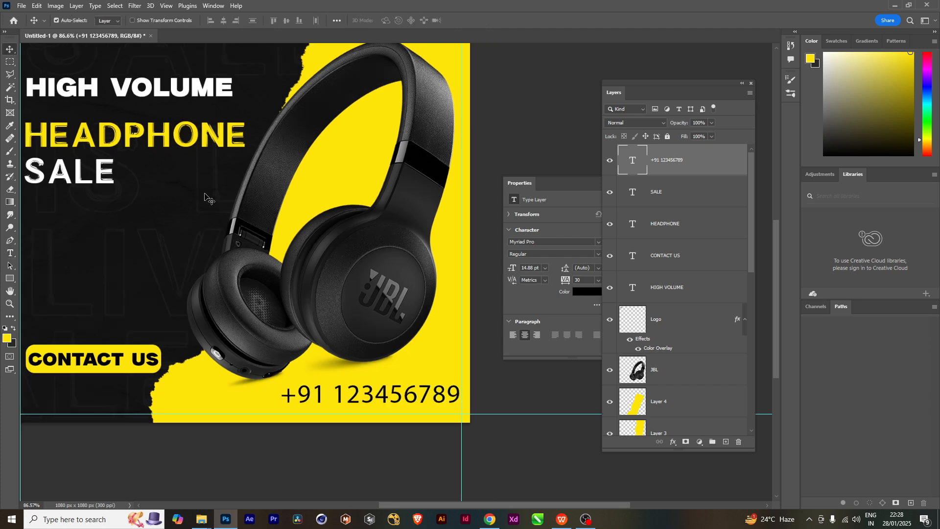
- Open the white SALE headline text to check which font it uses, leaving it unedited
scroll(64, 194, up, 2)
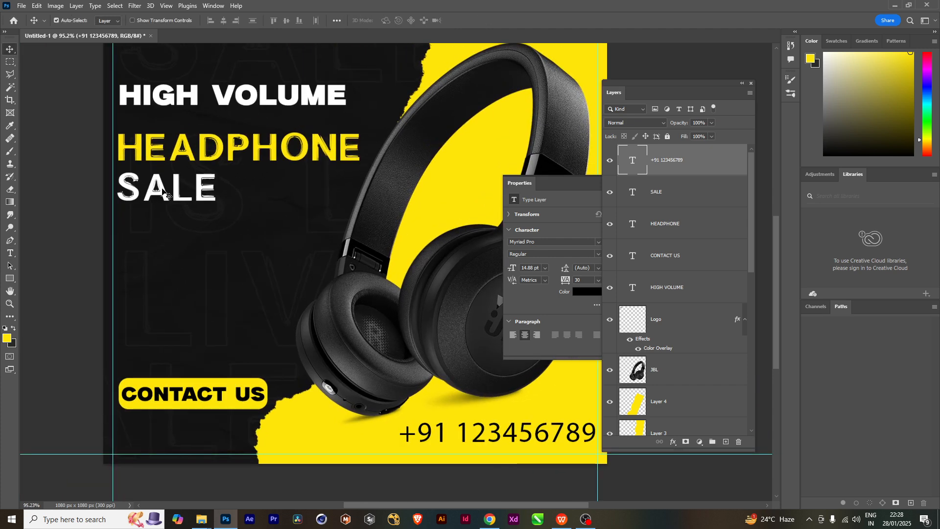
click(163, 191)
double_click(638, 195)
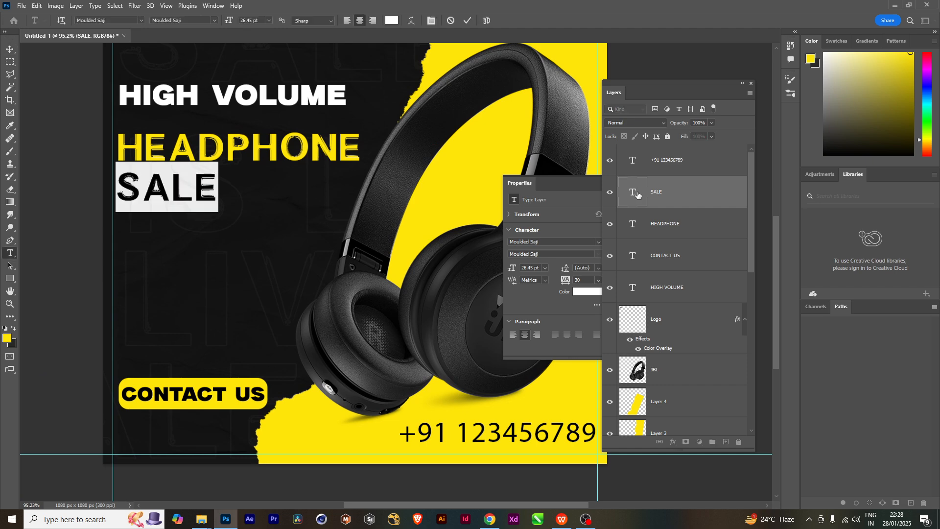
click(10, 49)
scroll(313, 351, down, 3)
drag(438, 391, 379, 366)
scroll(431, 397, up, 3)
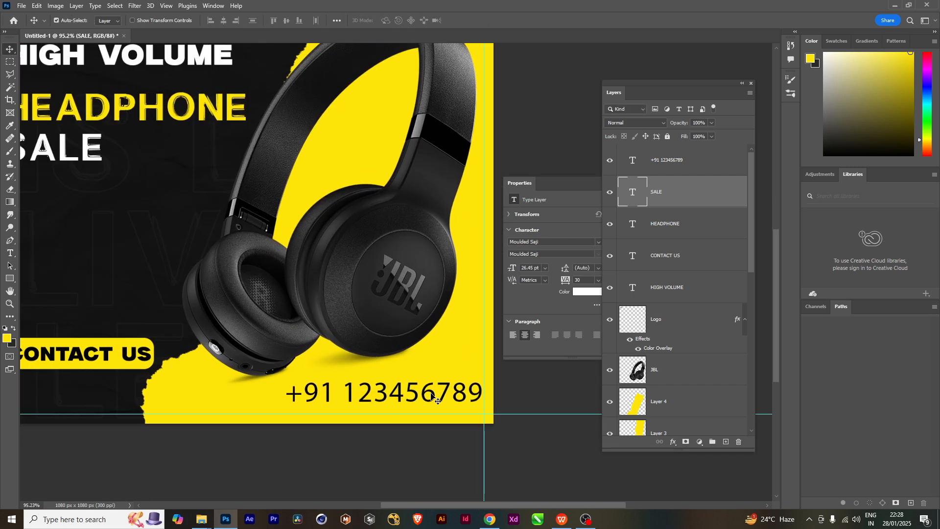
- Try the Moulded Saji font on the phone number text and undo the font change
scroll(432, 395, up, 4)
click(448, 385)
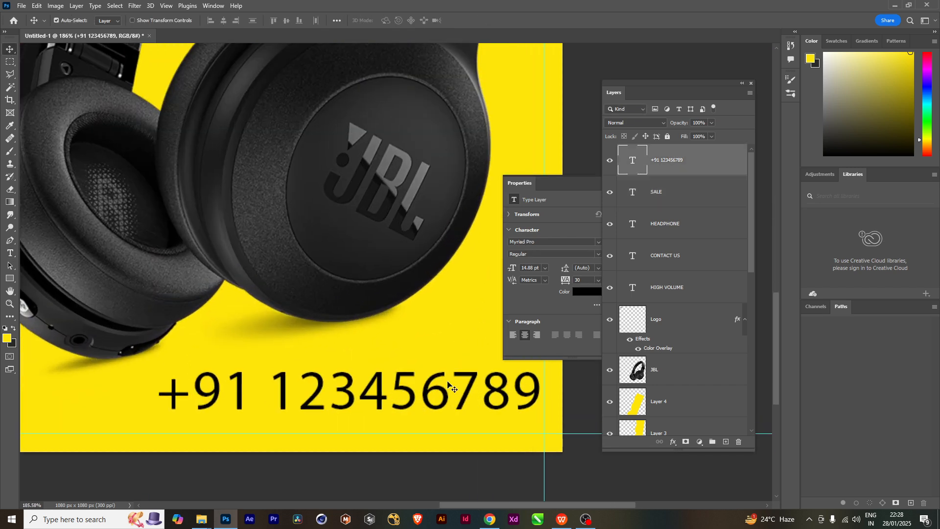
double_click(632, 161)
click(111, 21)
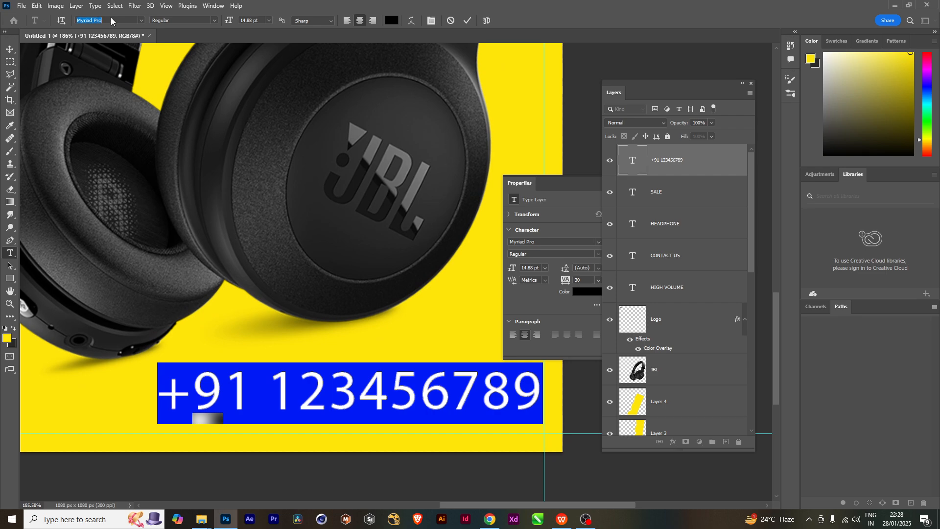
text(MOU)
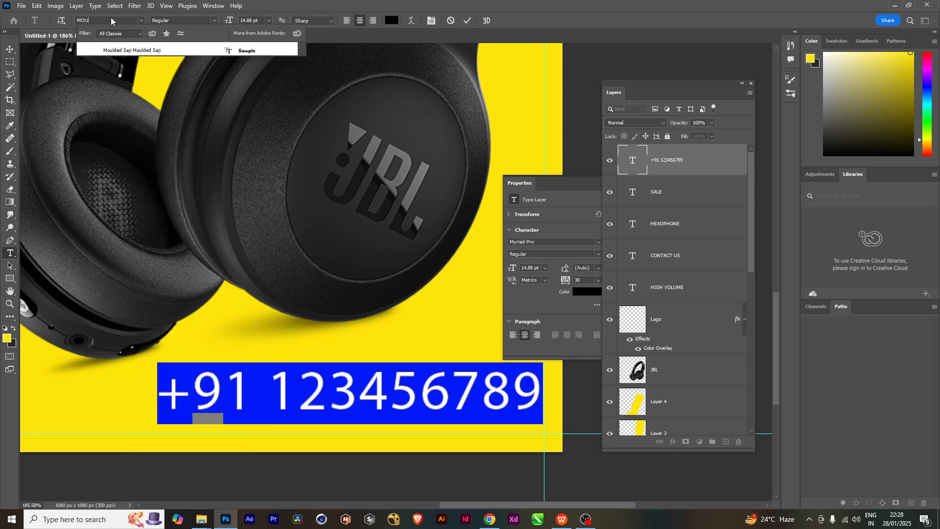
click(235, 50)
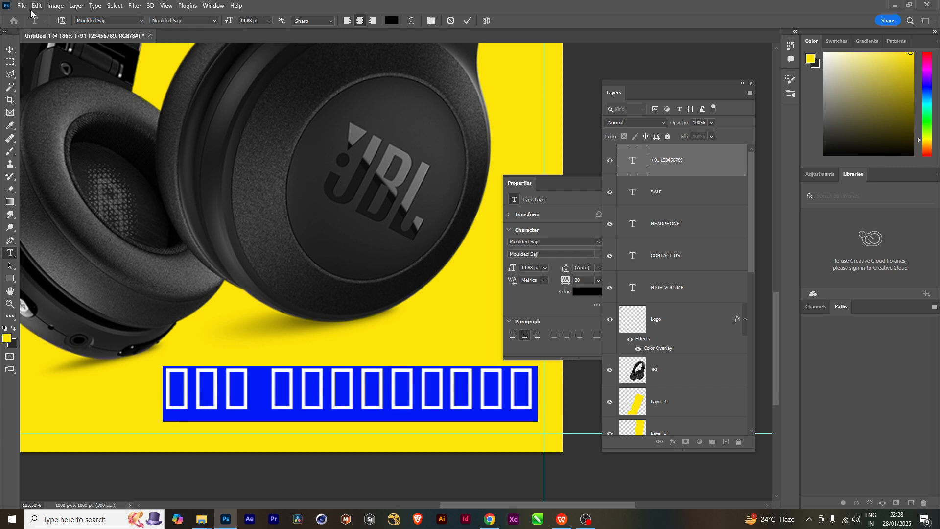
click(10, 49)
scroll(328, 299, down, 5)
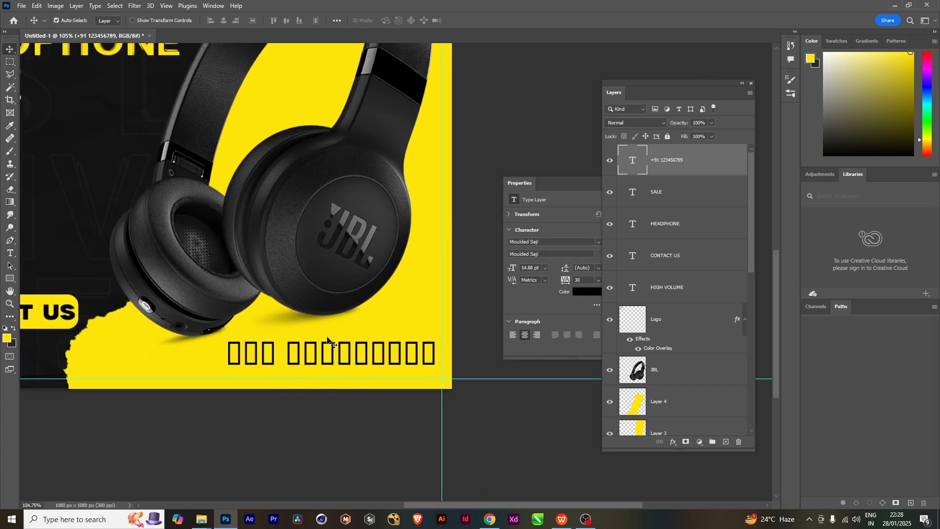
scroll(314, 368, down, 3)
drag(265, 342, 287, 377)
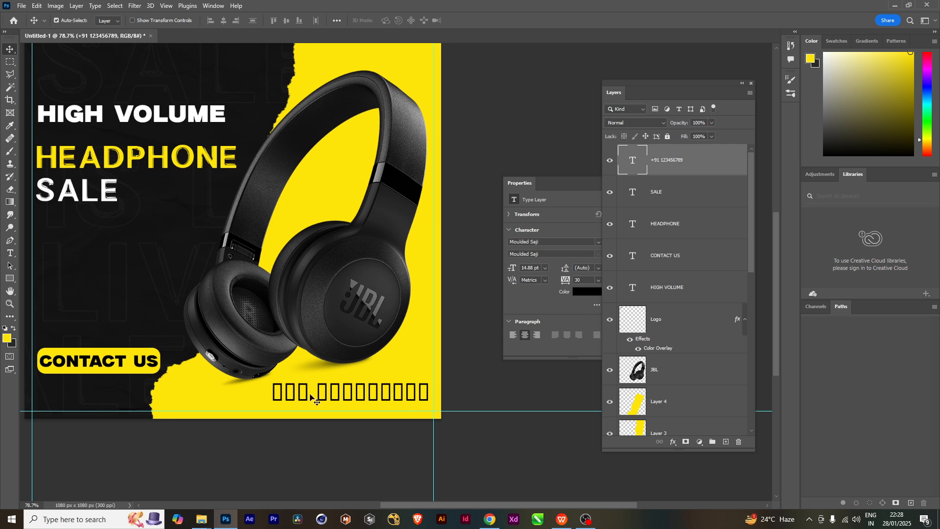
scroll(314, 396, up, 3)
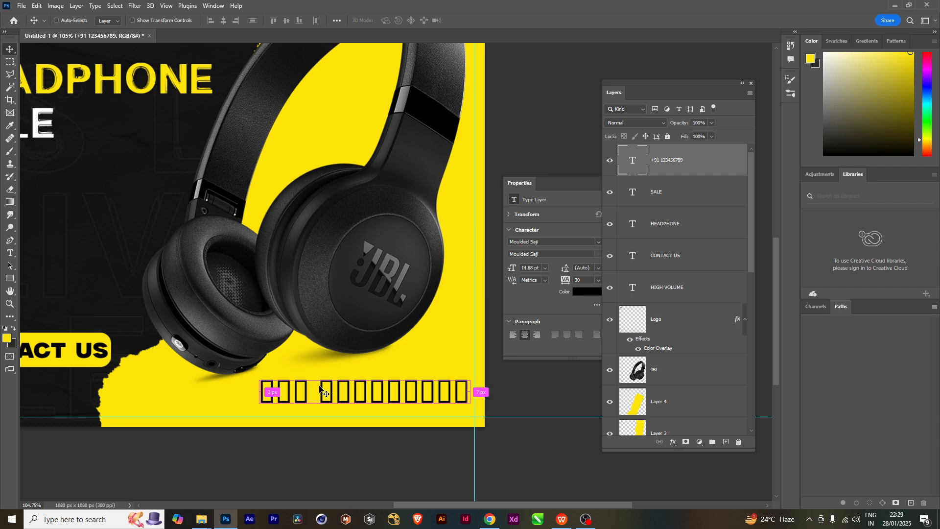
key(ctrl+z)
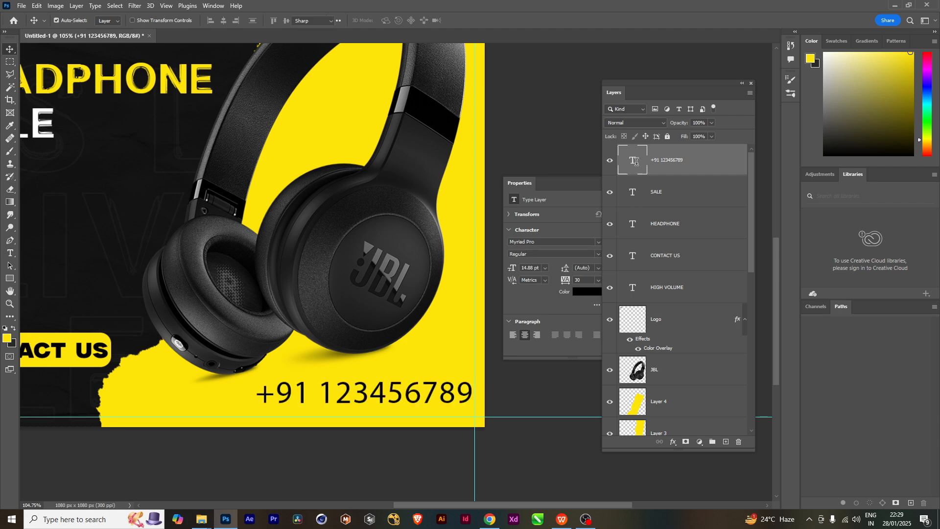
- Set the phone number text in the Poppins Bold font
double_click(634, 160)
text(POP)
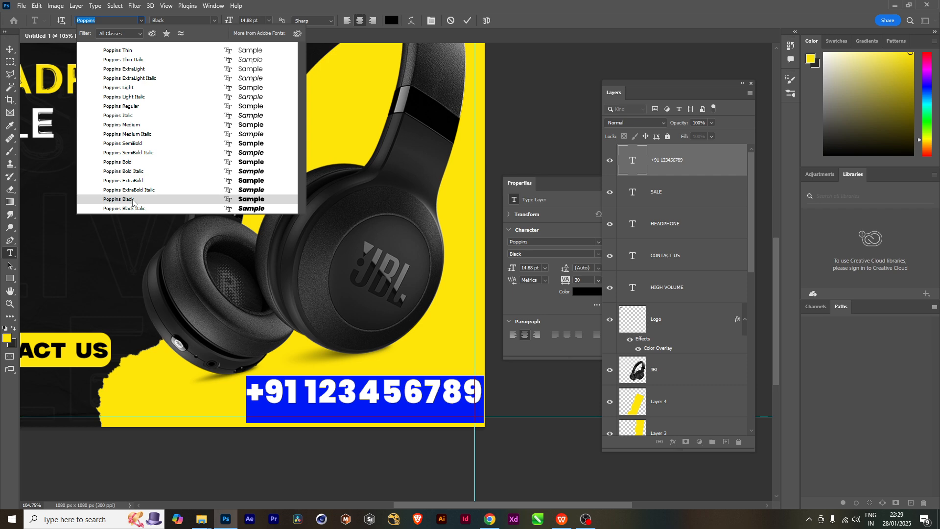
click(138, 164)
key(ctrl+Return)
key(v)
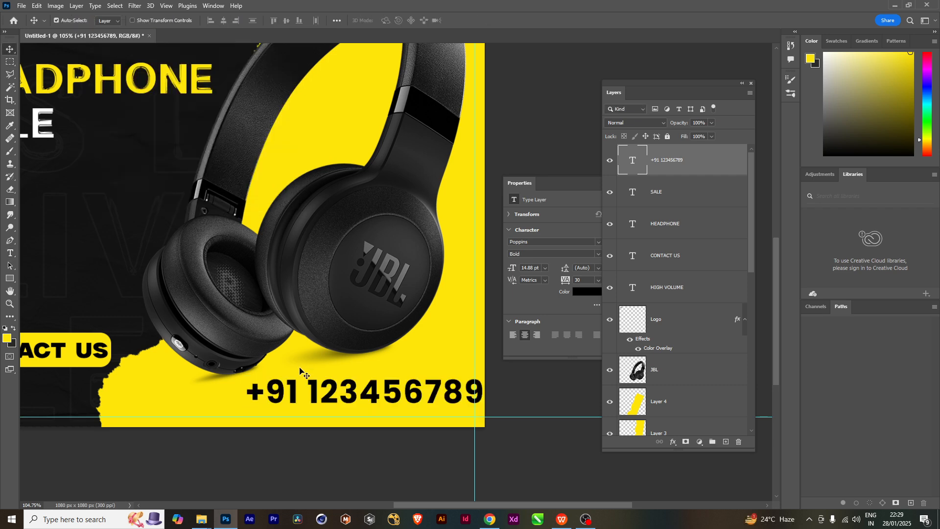
- Scale the phone number down to 12.35 pt and realign its right end with the right margin guide
key(ctrl+t)
drag(245, 375, 265, 380)
drag(423, 390, 430, 392)
key(Return)
scroll(431, 394, down, 5)
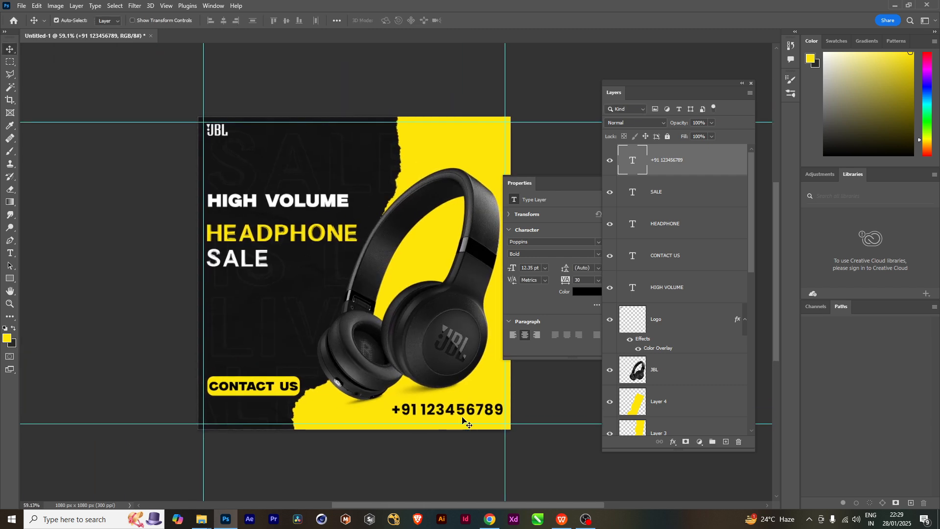
- Try placing the phone number directly beneath the yellow CONTACT US button, aligned to the left margin guide
scroll(463, 421, up, 3)
drag(218, 375, 316, 377)
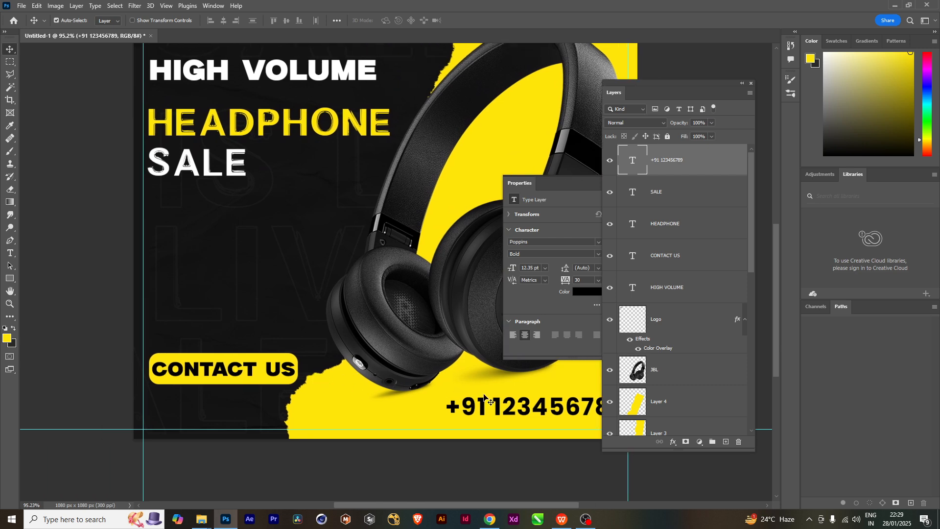
drag(371, 389, 283, 416)
scroll(283, 416, down, 2)
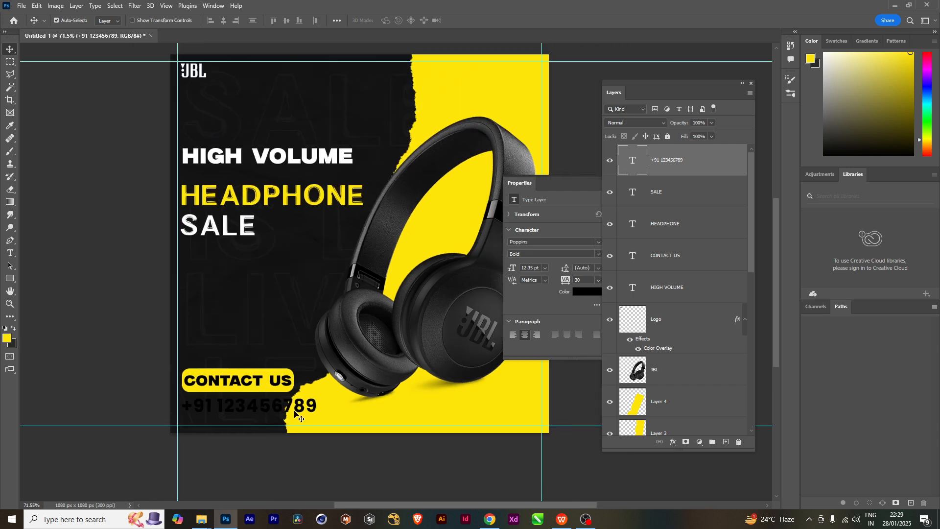
scroll(257, 424, up, 2)
scroll(304, 412, up, 2)
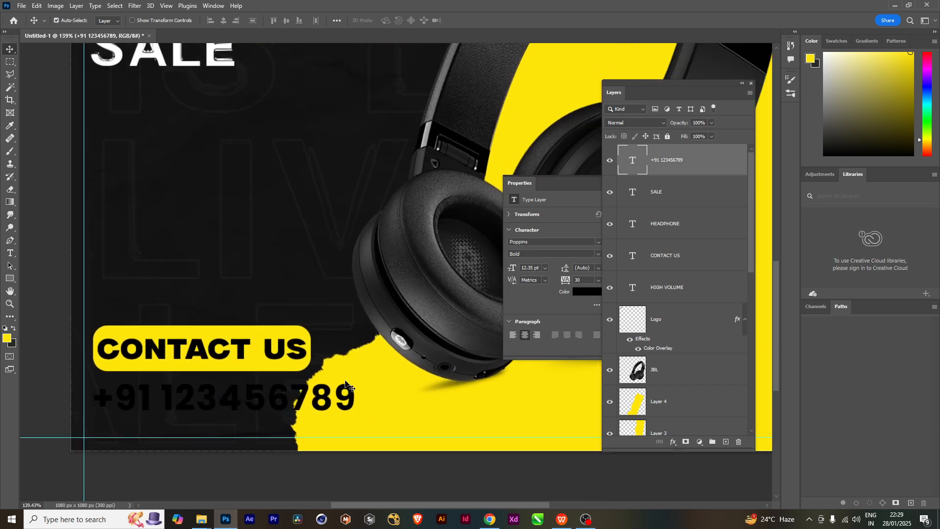
scroll(260, 398, down, 2)
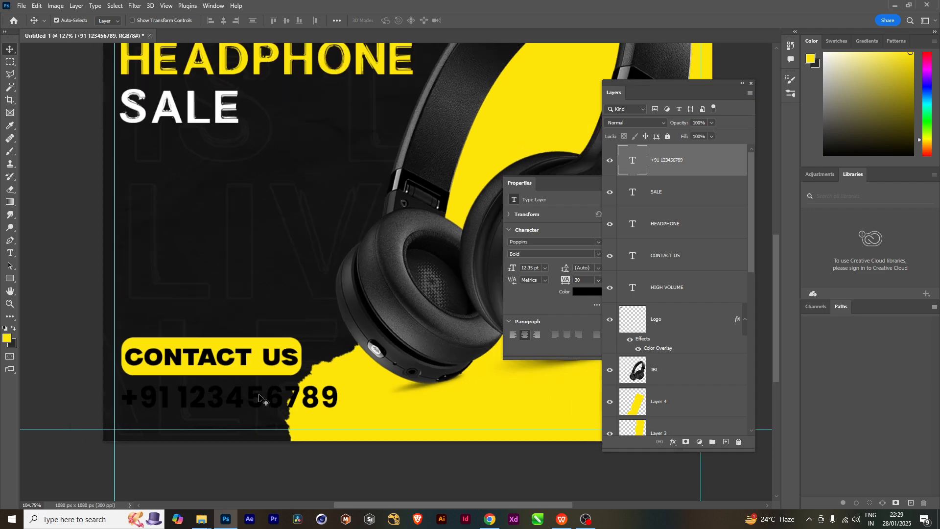
scroll(260, 398, down, 3)
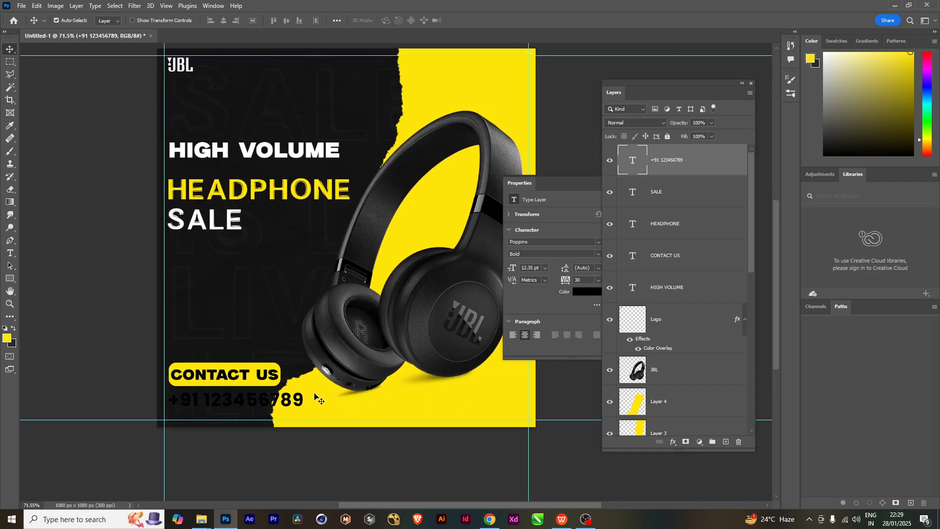
- Try shifting the lower torn yellow shape right, clear of the phone number, and undo both that and the phone number's move
click(310, 388)
drag(321, 389, 428, 389)
drag(433, 388, 381, 391)
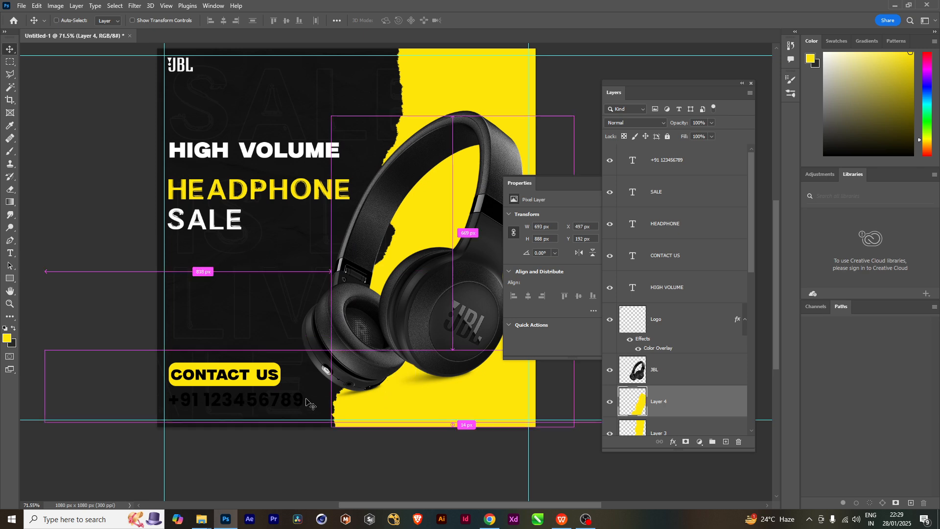
key(ctrl+z)
drag(316, 406, 508, 411)
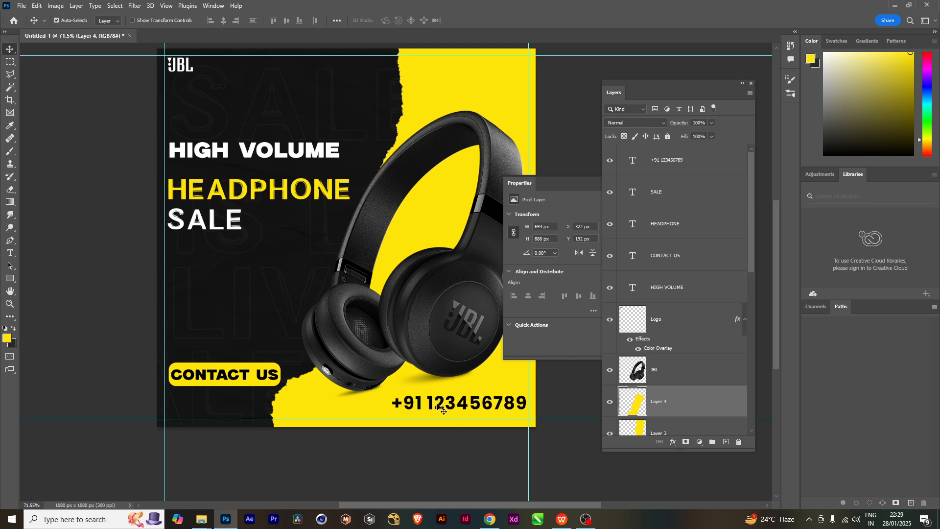
- Move the lower torn yellow shape on Layer 4 about 29 px to the right, to X 351 px
scroll(454, 407, up, 3)
scroll(422, 408, down, 2)
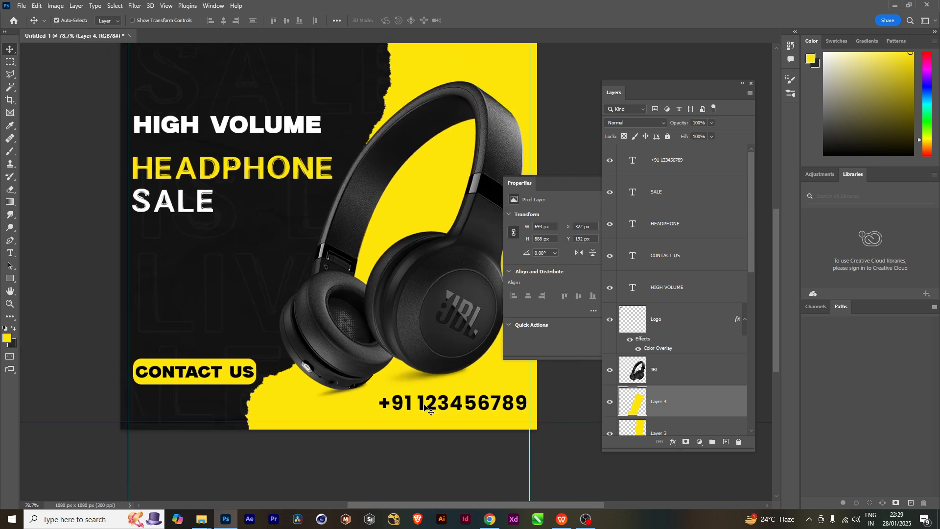
scroll(425, 408, down, 2)
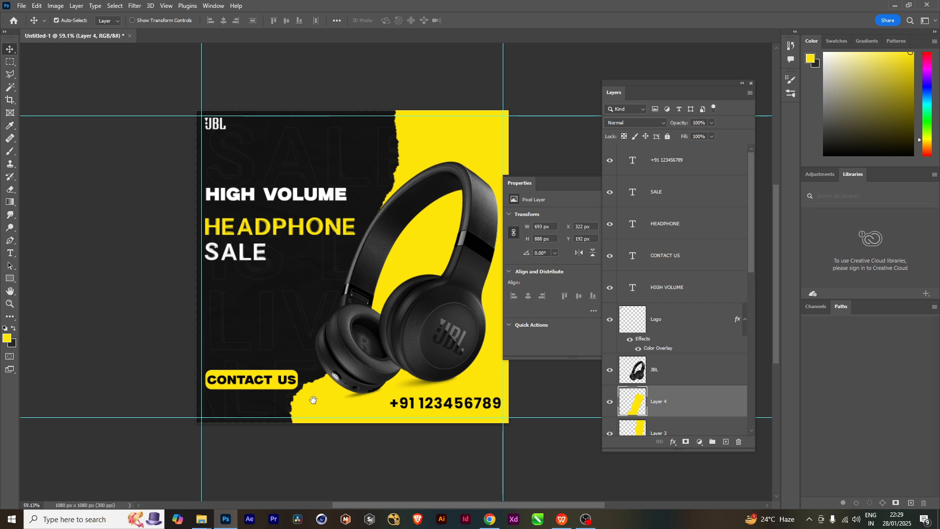
drag(316, 405, 317, 408)
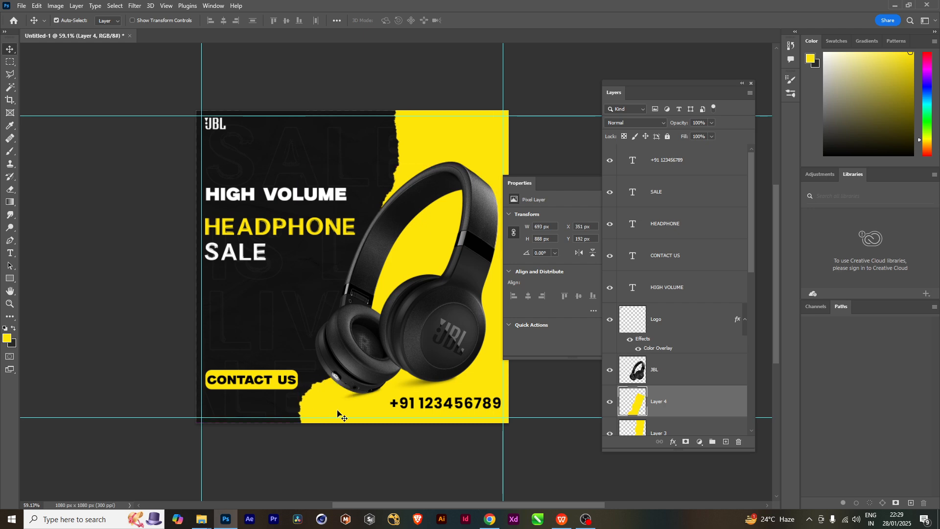
scroll(342, 416, down, 1)
drag(393, 251, 322, 305)
scroll(239, 407, up, 2)
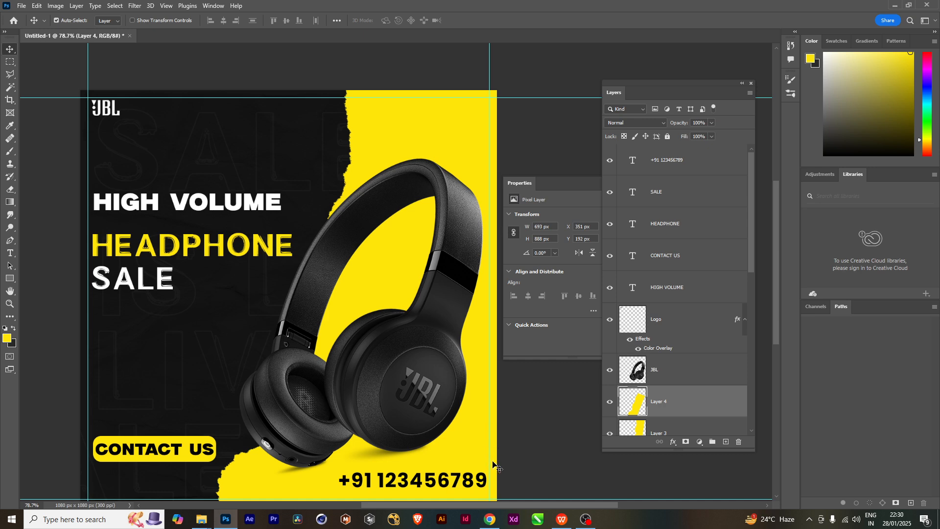
- Switch to the Chrome browser and search PNGWing for DISCOUNT images
mouse_move(490, 519)
click(482, 481)
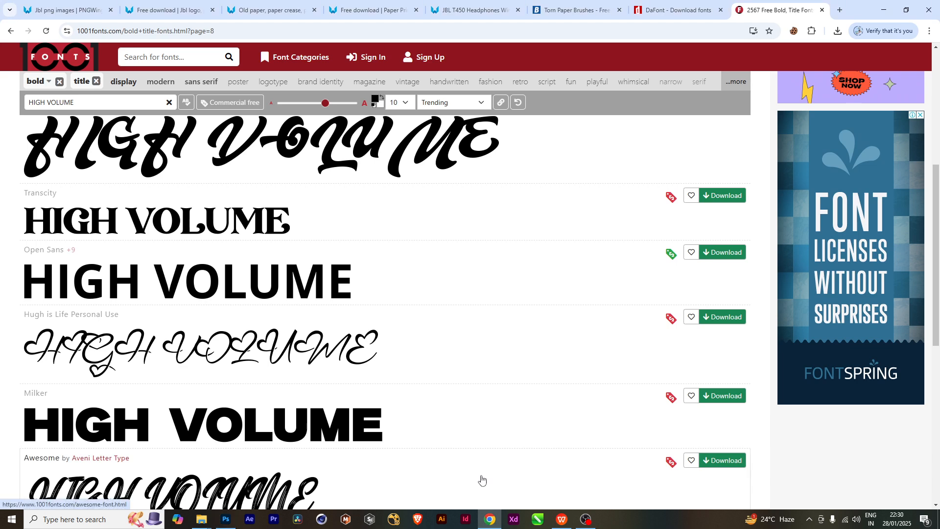
click(167, 10)
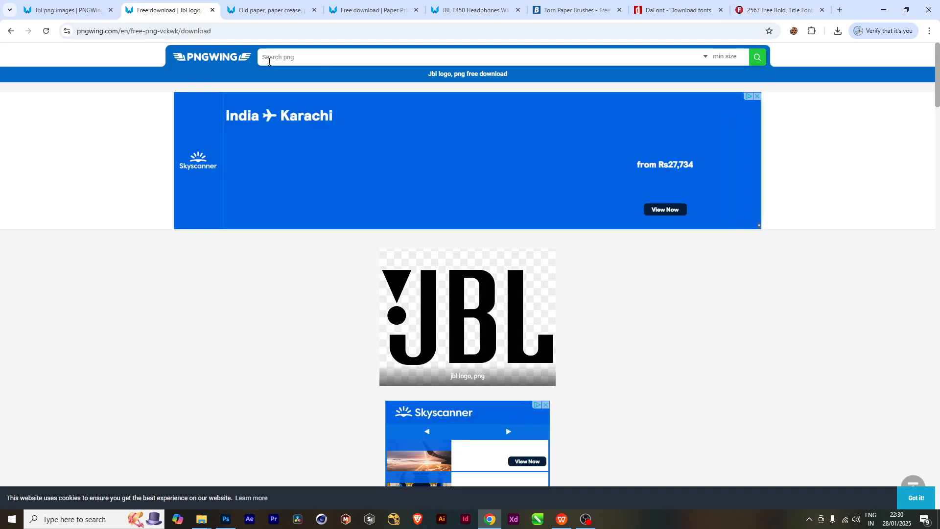
text(DISCOU)
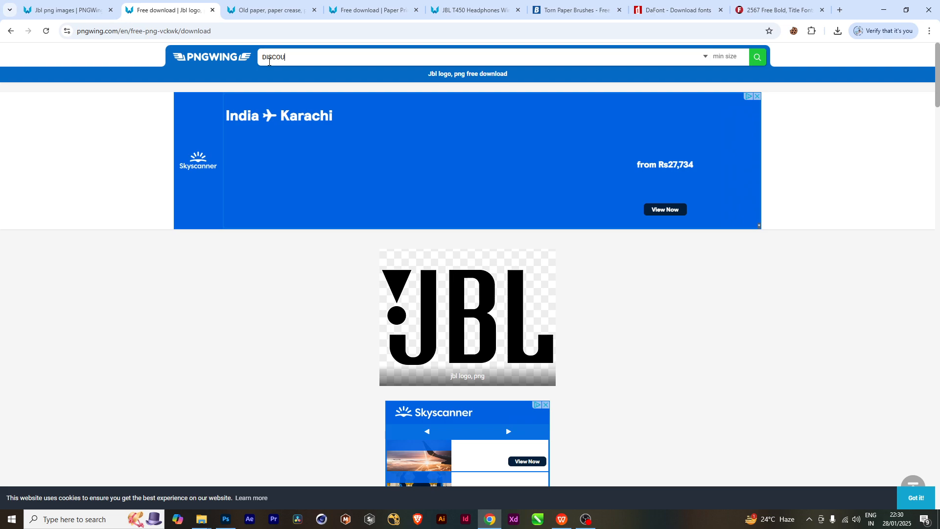
text(NT)
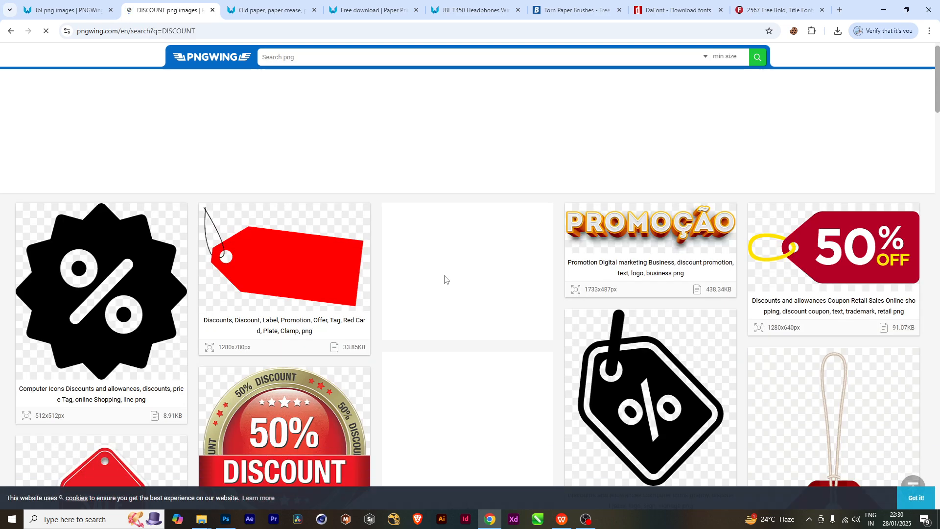
- Examine the DISCOUNT search results through to the second page for a discount badge that suits the poster
scroll(442, 289, down, 5)
scroll(441, 308, down, 13)
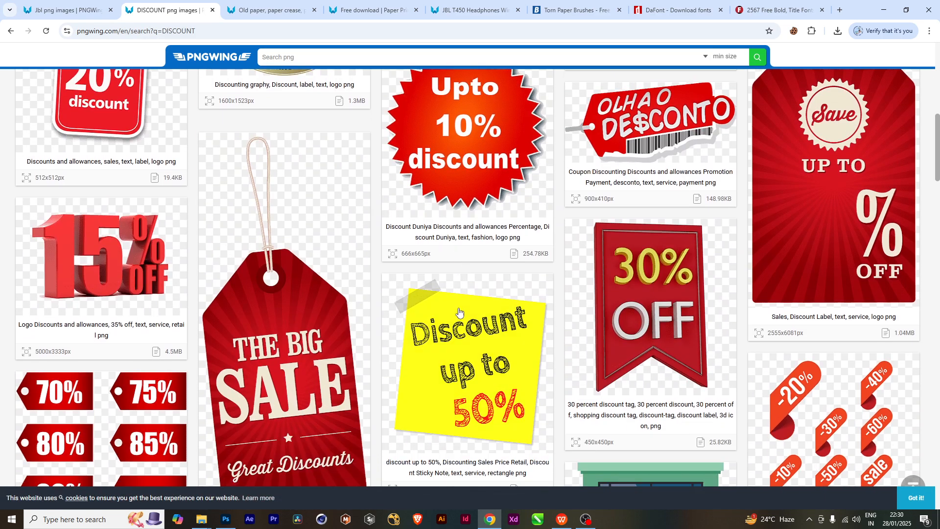
scroll(437, 322, down, 4)
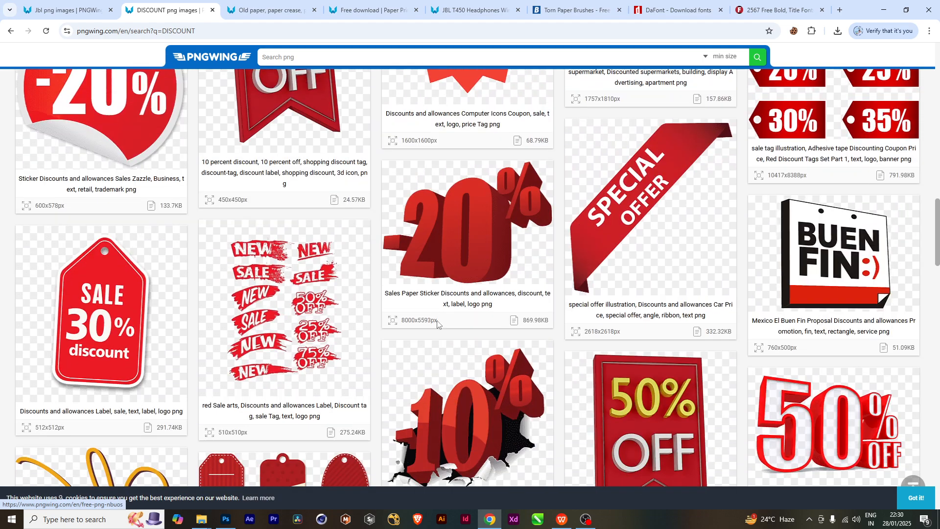
scroll(438, 322, down, 4)
scroll(441, 313, down, 10)
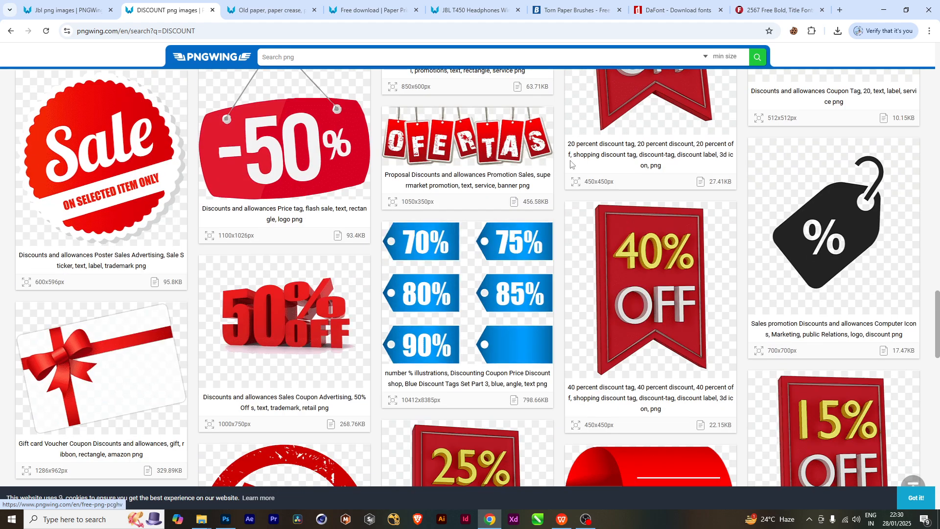
scroll(551, 220, down, 3)
scroll(768, 247, up, 1)
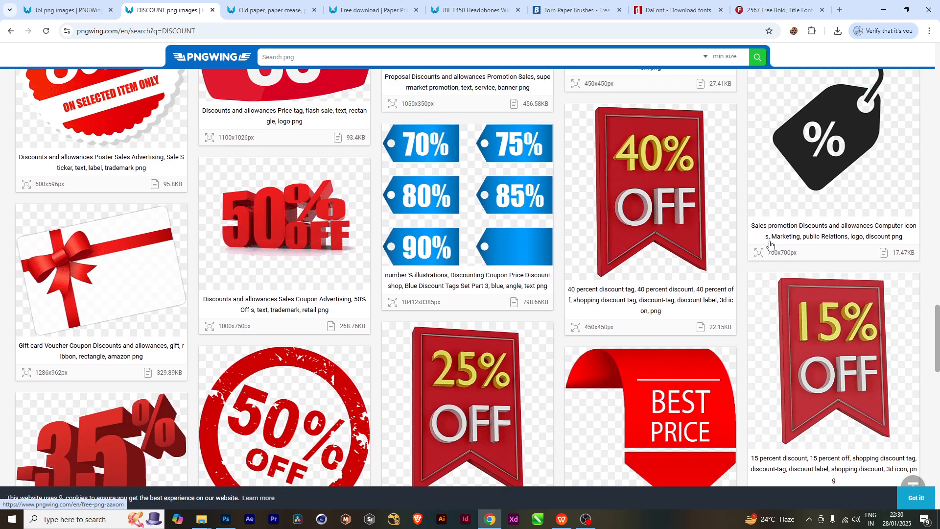
scroll(768, 247, down, 3)
scroll(768, 247, down, 4)
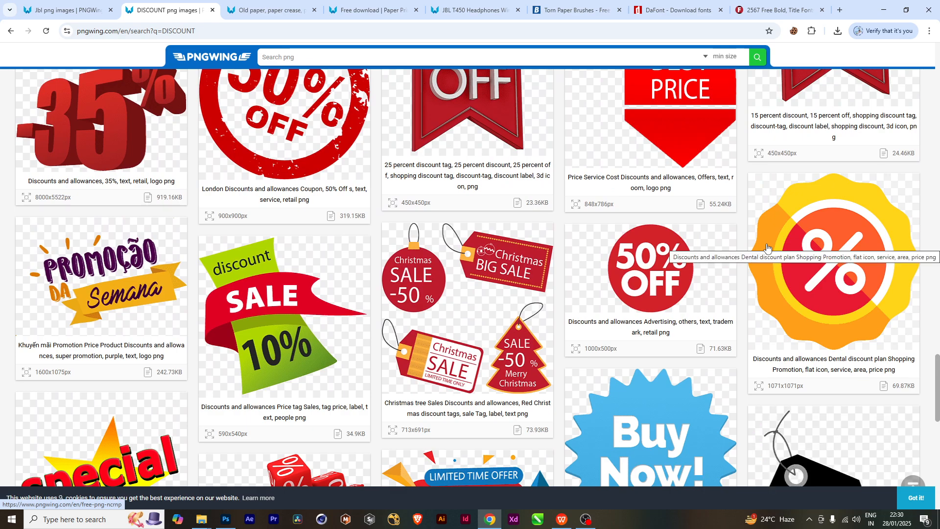
scroll(767, 247, down, 7)
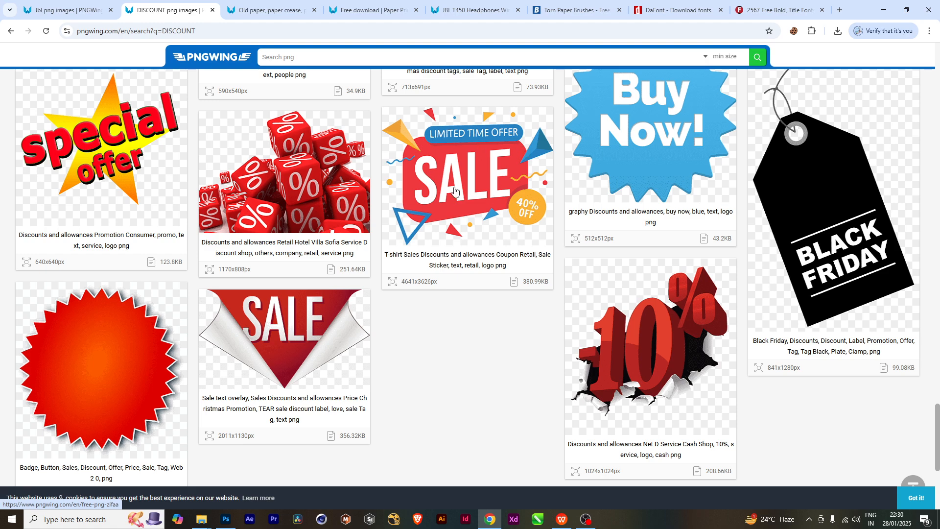
scroll(483, 183, down, 5)
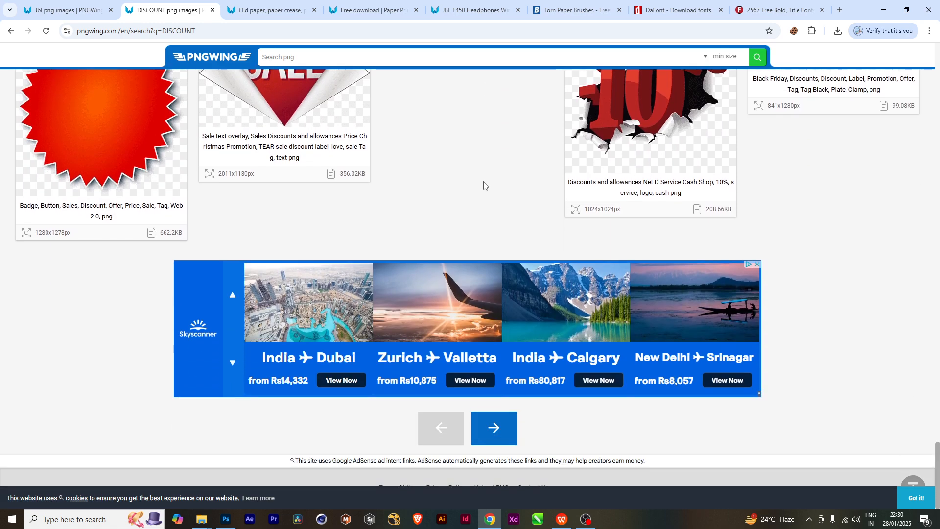
click(494, 428)
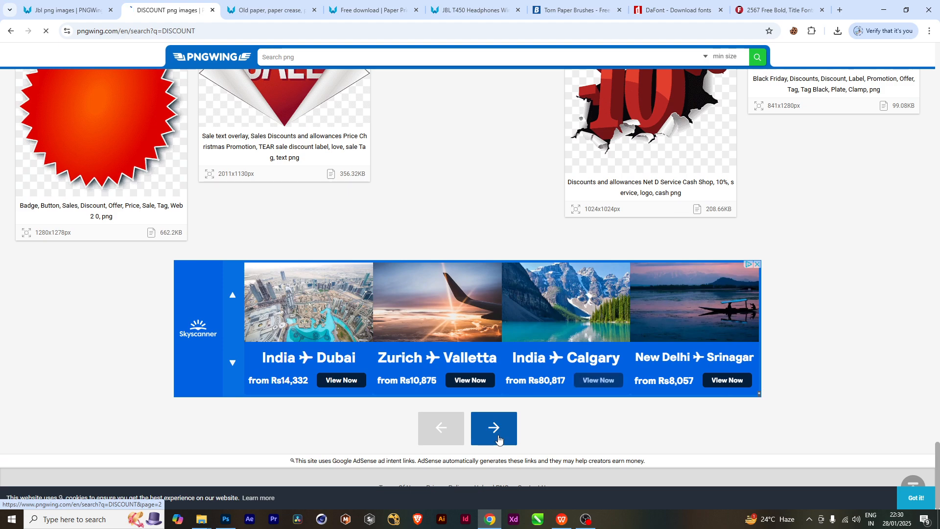
scroll(533, 431, down, 2)
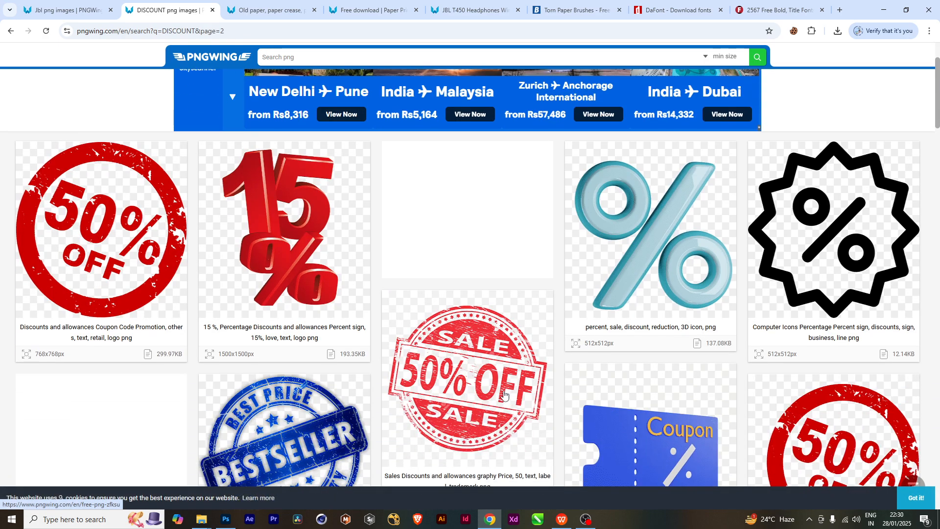
scroll(532, 383, down, 6)
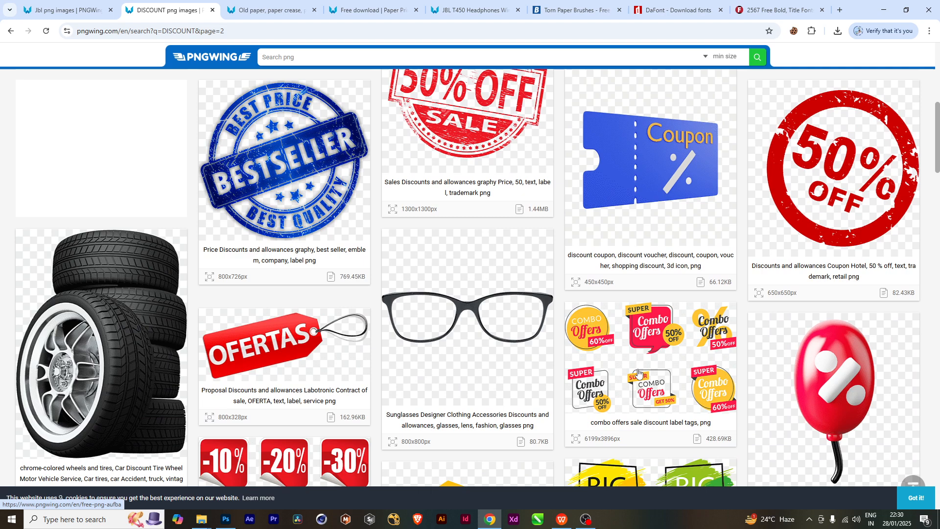
- Open the combo offers sale discount label tags image and go to its download page, dismissing the ad
click(652, 347)
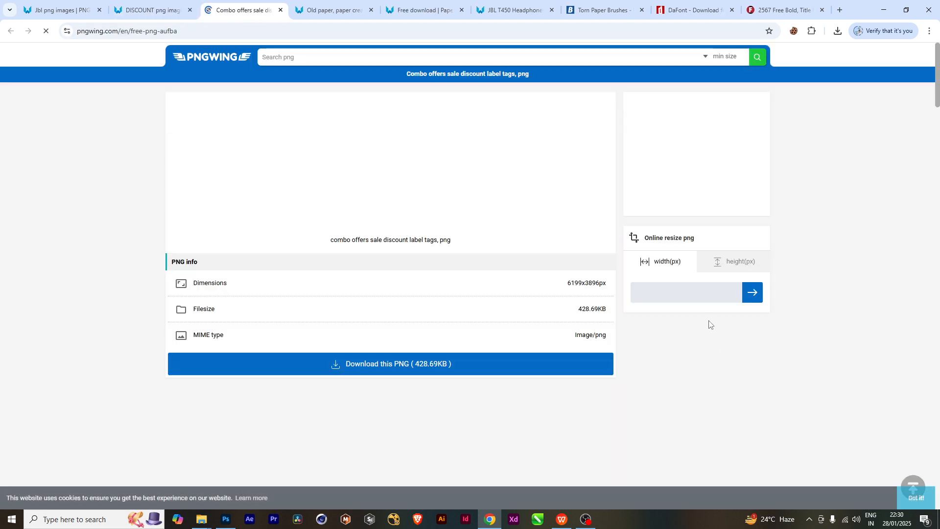
scroll(506, 400, down, 7)
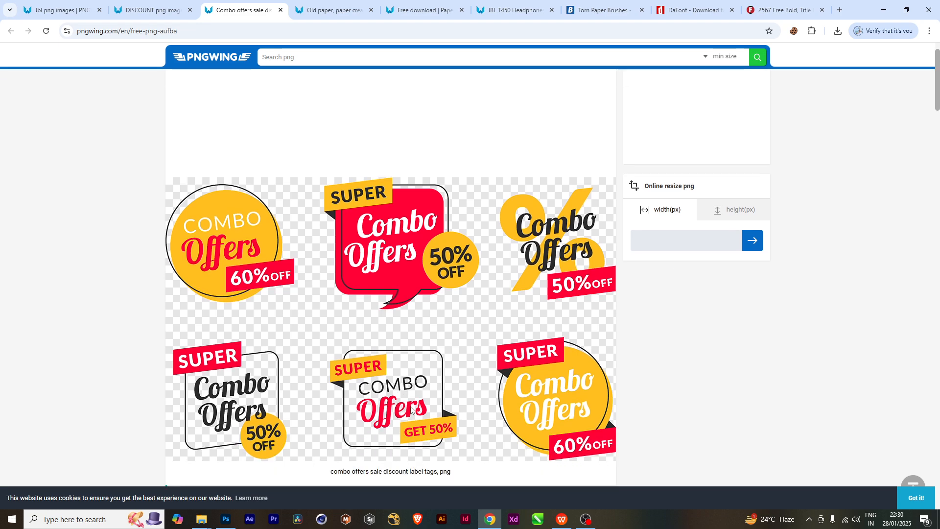
click(455, 309)
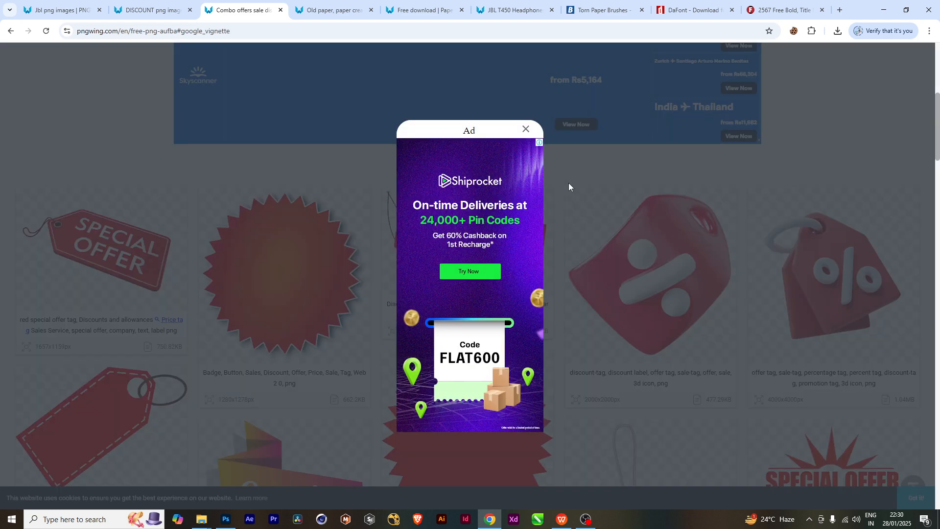
click(526, 129)
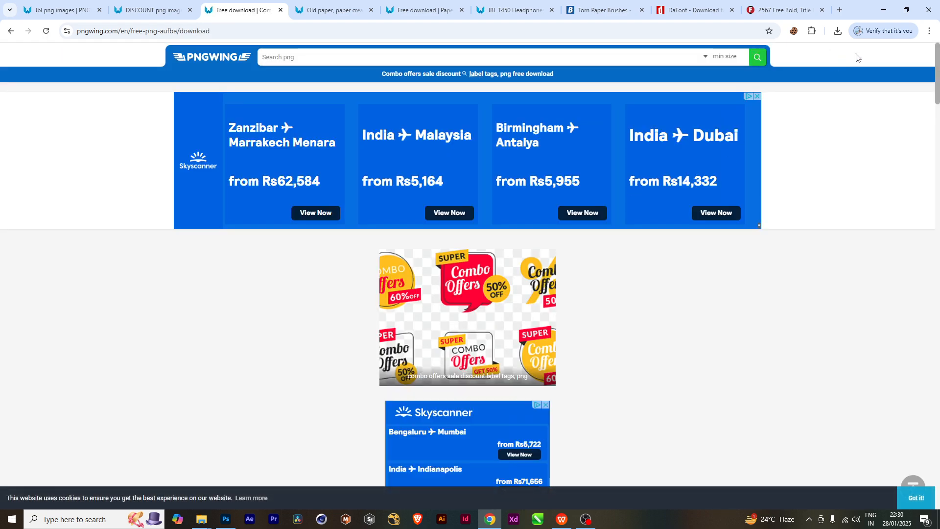
scroll(558, 322, down, 4)
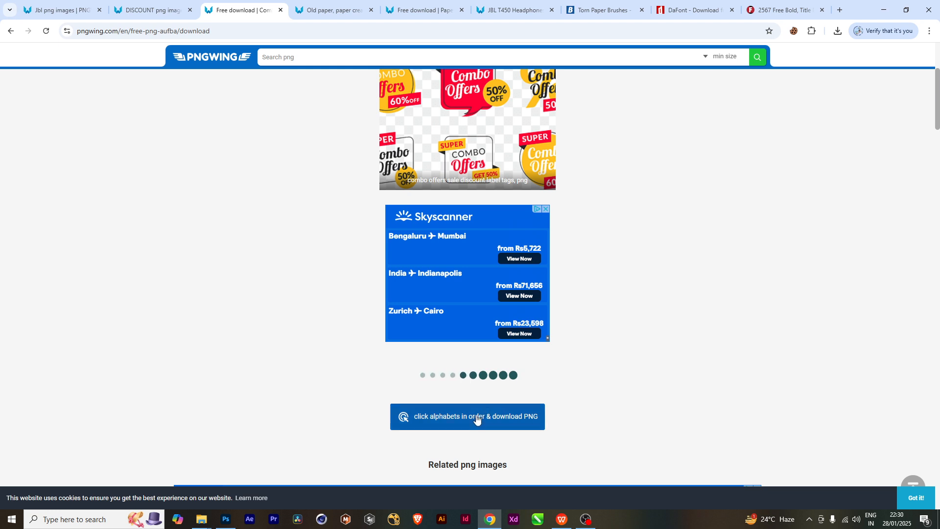
- Complete the letter-order verification to download the combo offers label tags PNG
click(448, 417)
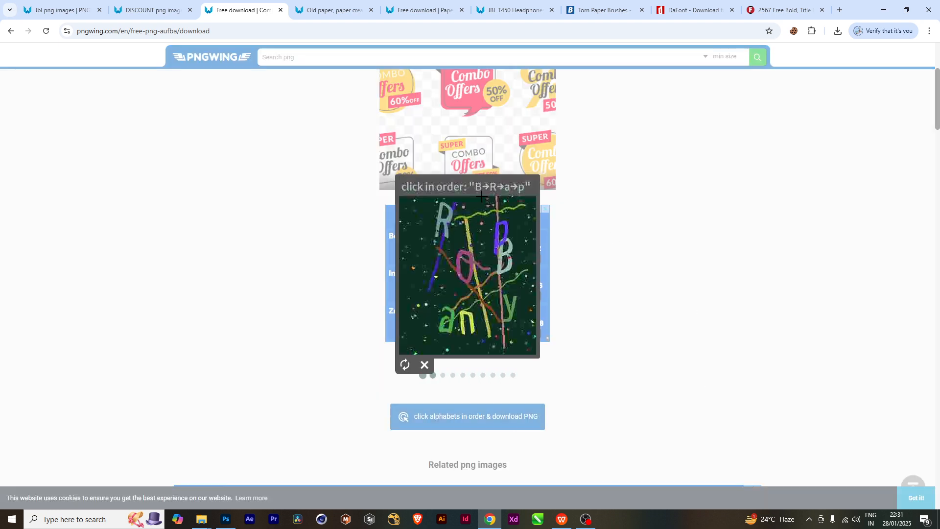
click(509, 252)
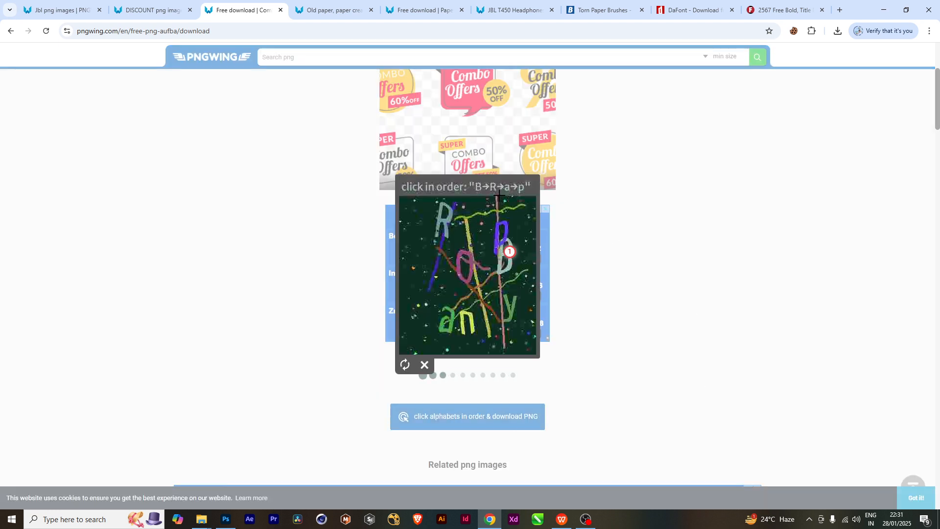
click(444, 217)
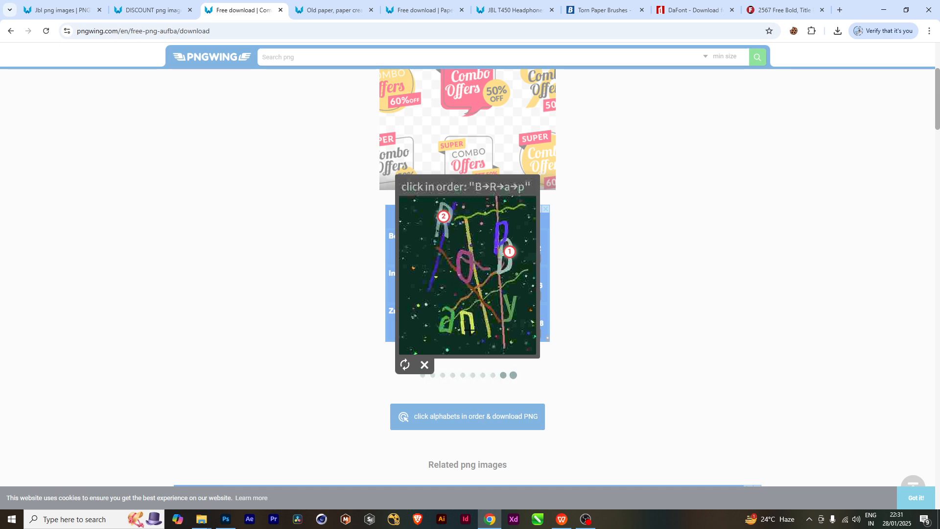
click(448, 322)
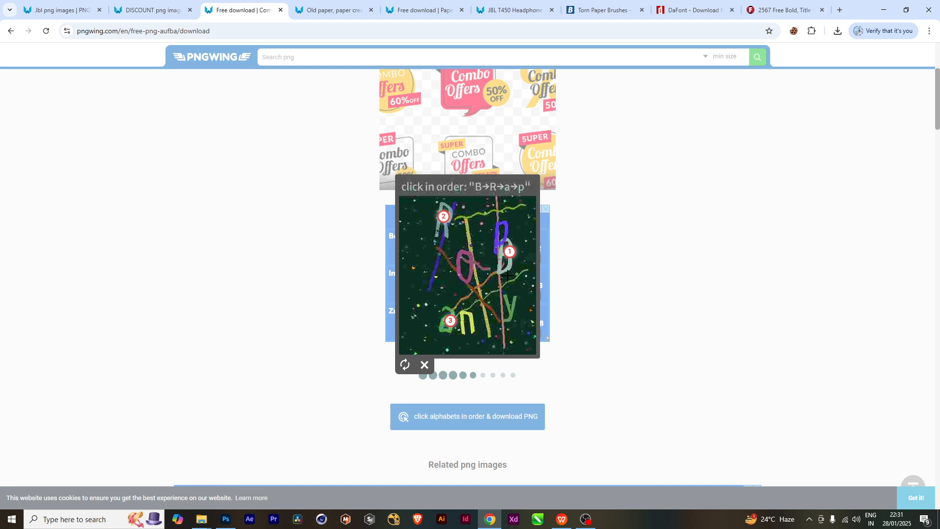
click(507, 227)
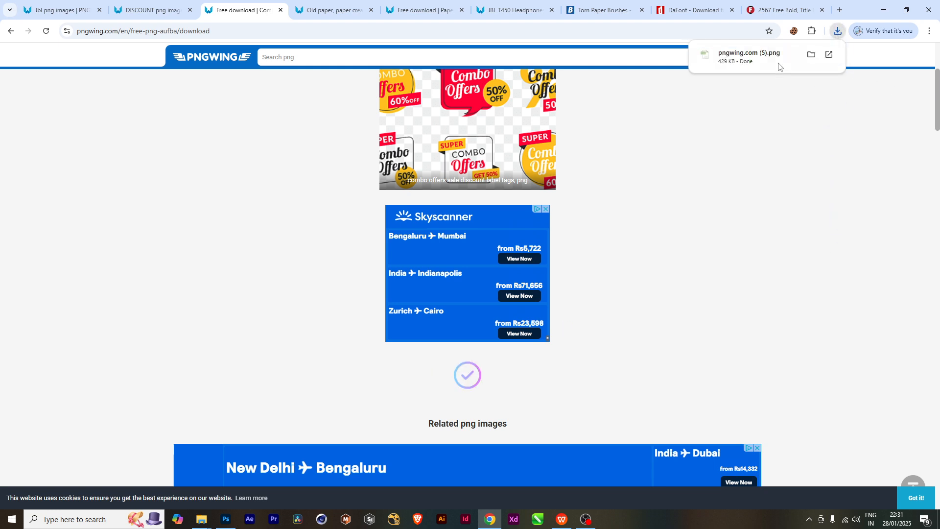
- Place the downloaded pngwing.com (5).png in the Photoshop poster, scaled to 3.47% and positioned at X -65 px, Y 479 px
drag(745, 60, 282, 286)
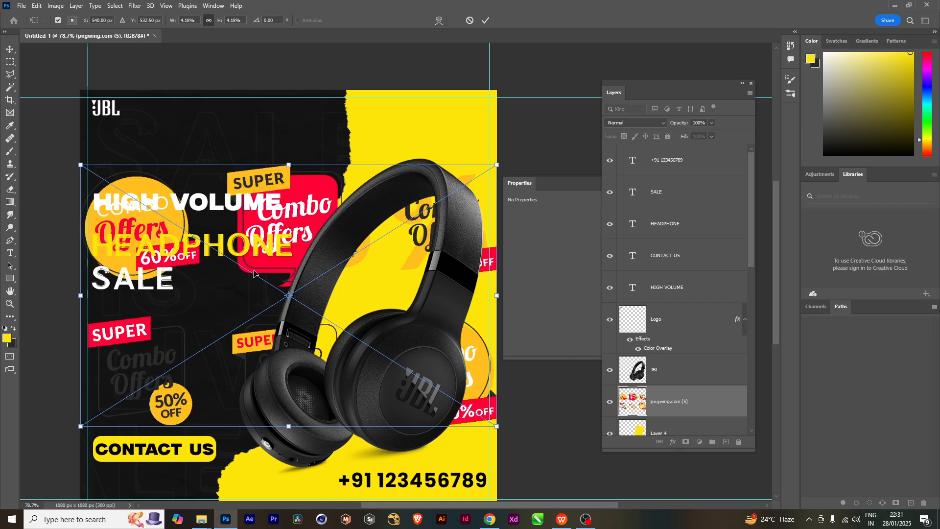
drag(319, 333, 325, 403)
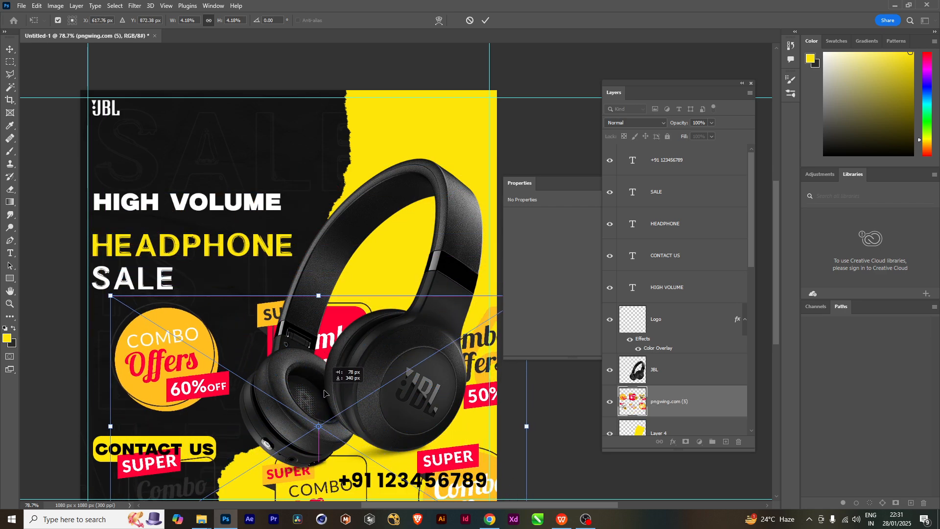
drag(223, 362, 302, 284)
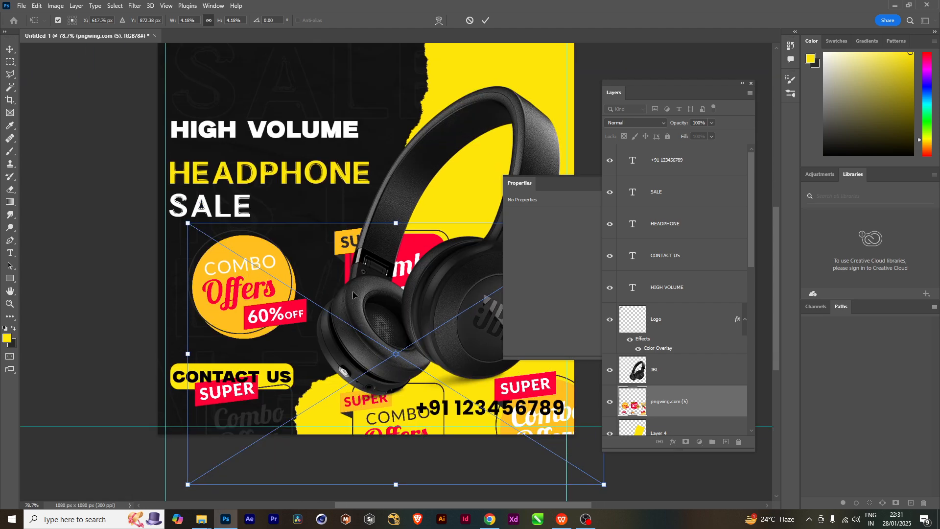
scroll(353, 295, down, 2)
drag(229, 241, 248, 263)
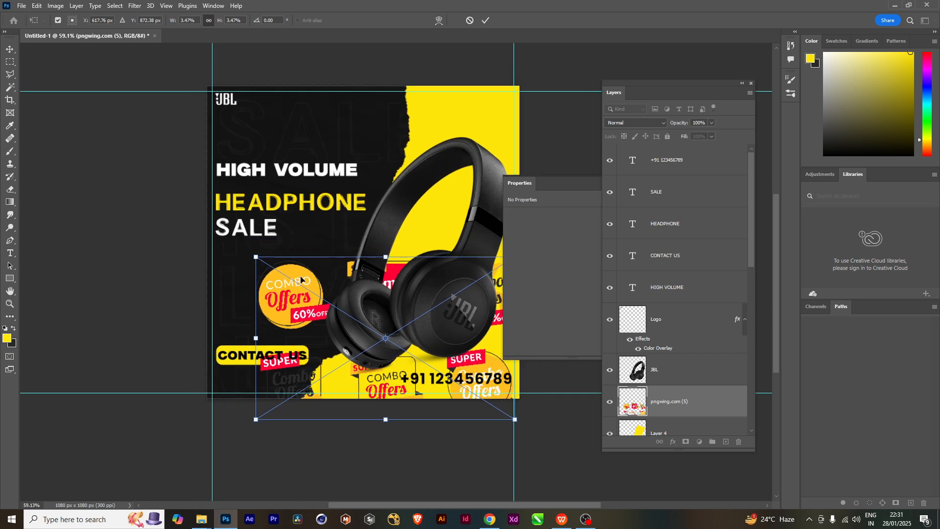
drag(301, 278, 204, 312)
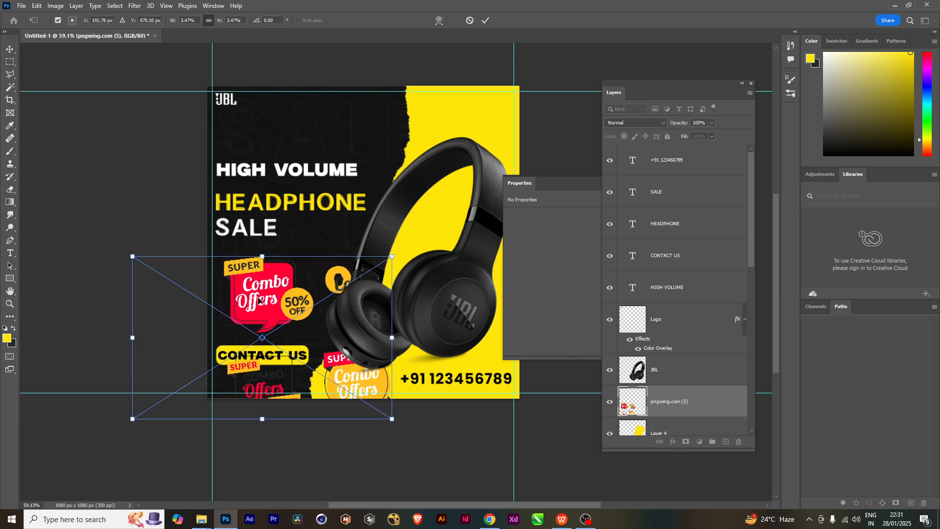
drag(260, 300, 318, 174)
scroll(341, 230, up, 3)
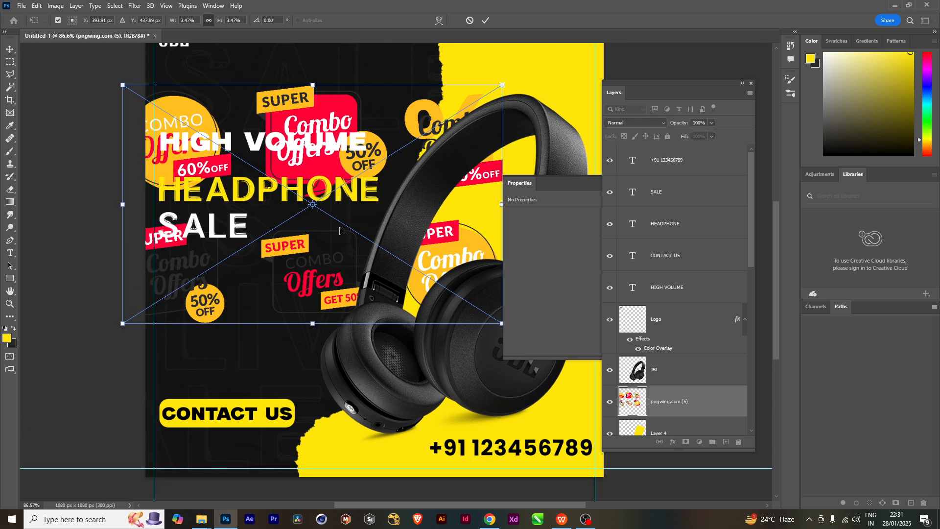
key(Return)
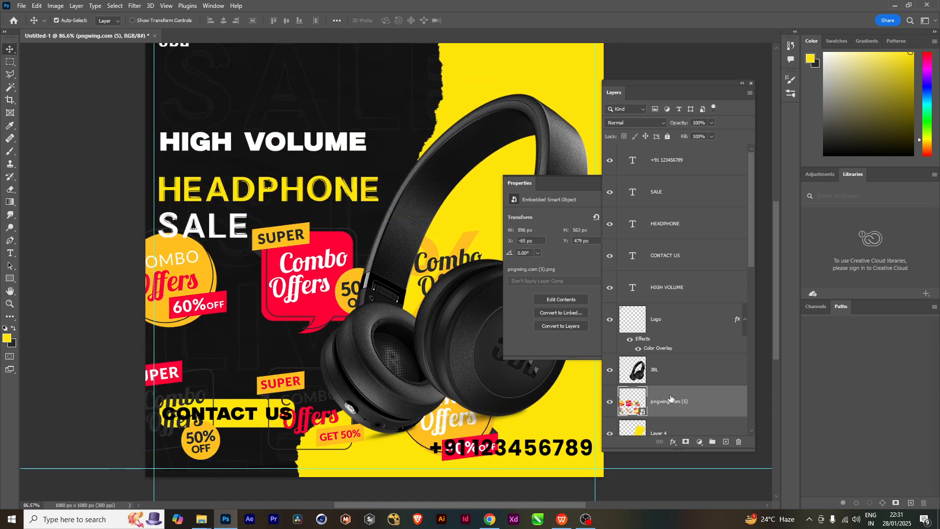
- Move the pngwing.com (5) layer to the top of the layer stack and rasterize it
drag(686, 408, 696, 164)
right_click(688, 161)
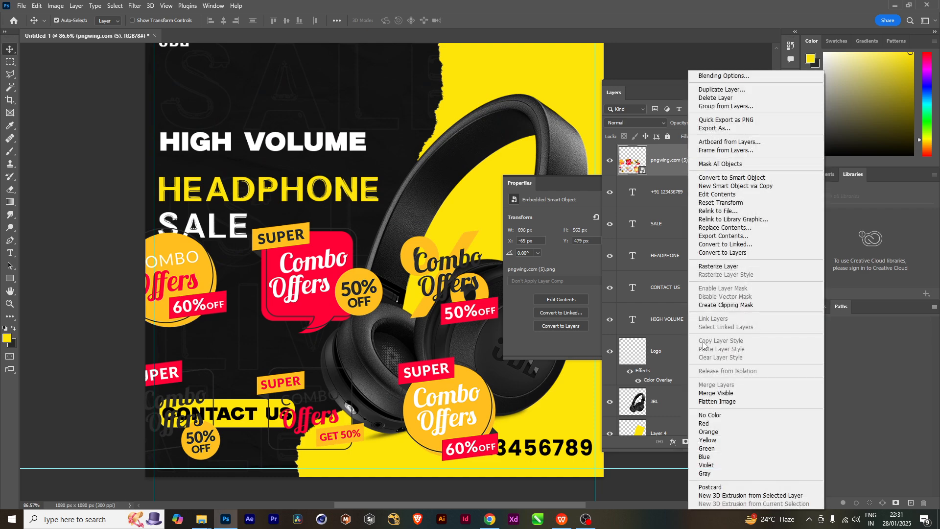
click(718, 266)
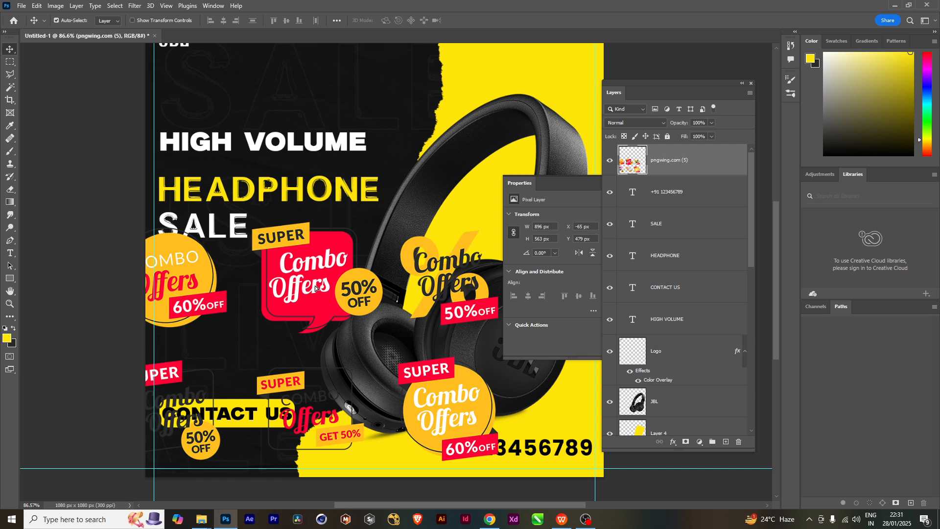
- Move the label sheet lower, lasso the red Combo Offers badge with its 50% OFF circle and copy it to its own layer
drag(315, 288, 284, 344)
key(l)
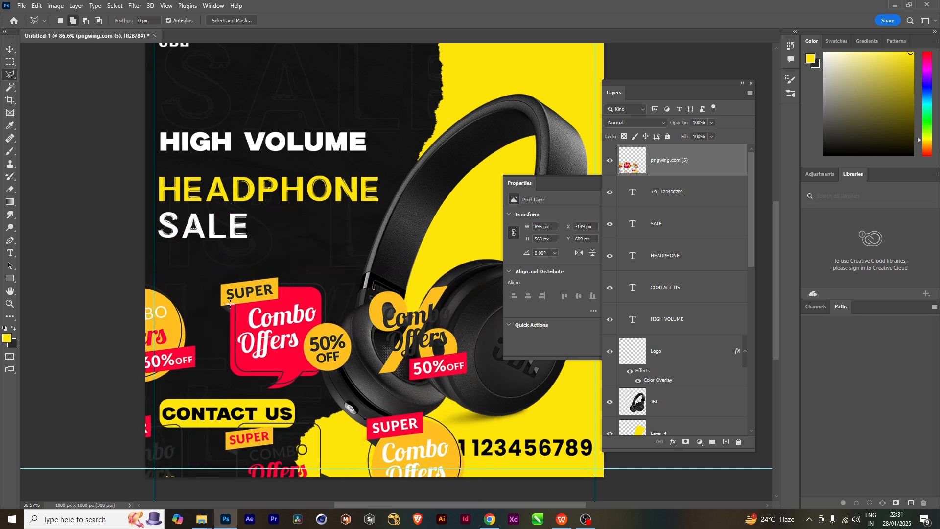
click(217, 265)
click(206, 311)
click(211, 365)
click(296, 393)
click(348, 389)
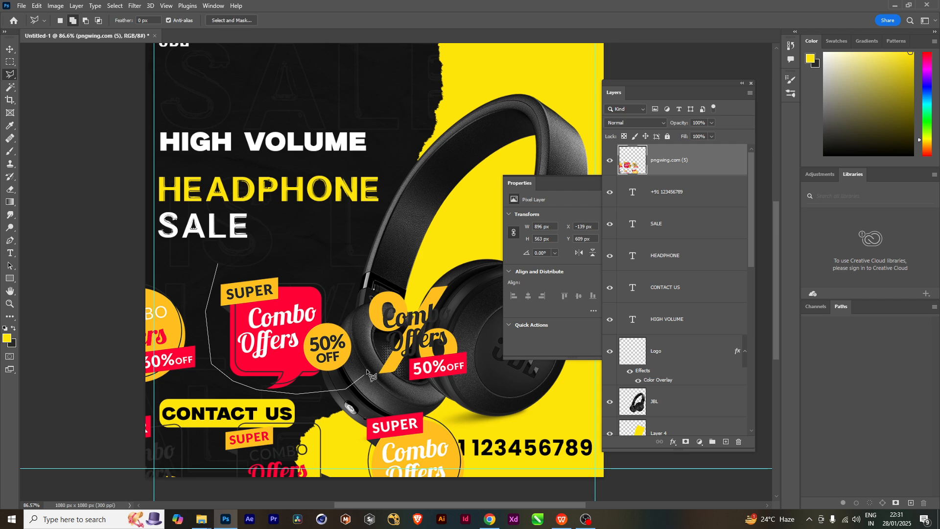
click(367, 366)
click(330, 247)
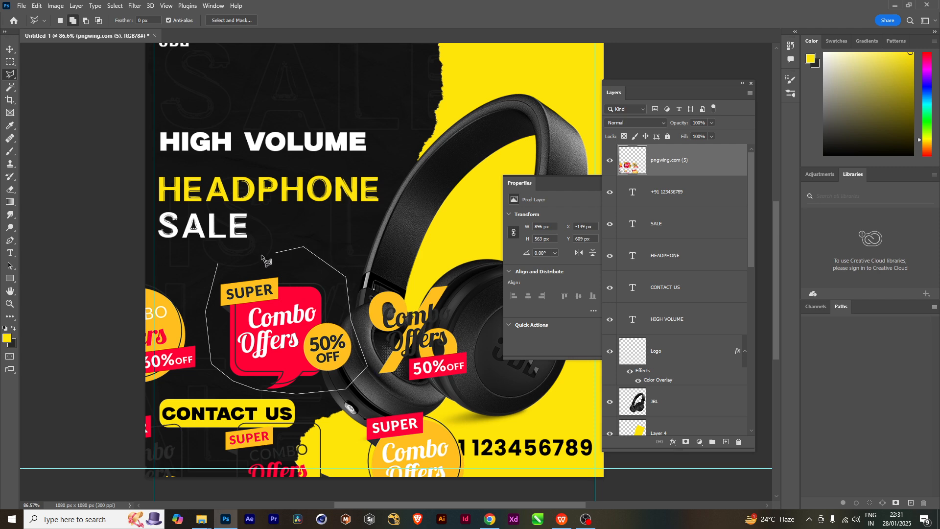
click(218, 265)
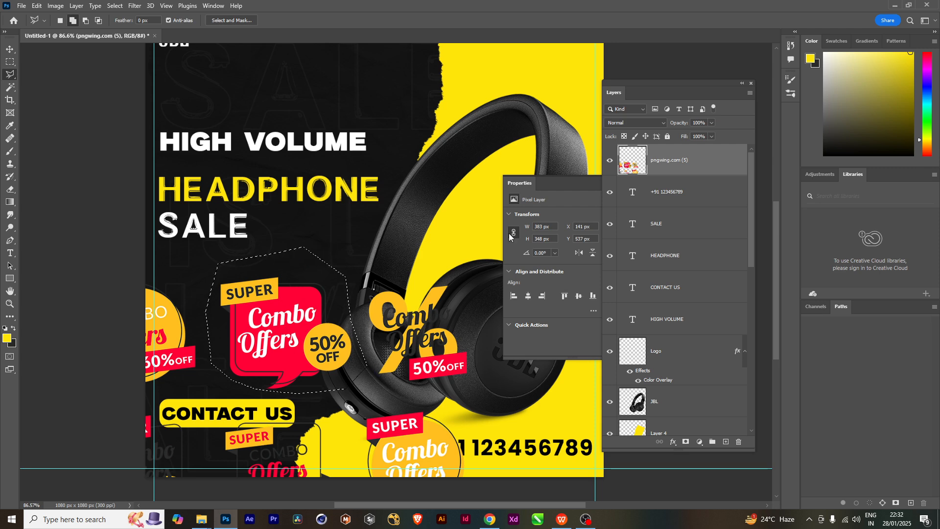
key(ctrl+j)
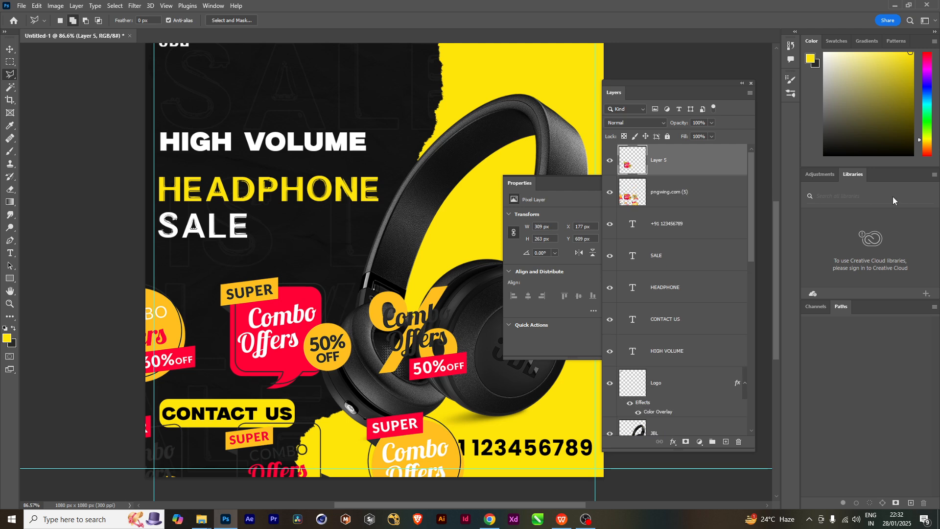
- Hide the pngwing.com (5) layer and move the copied badge below SALE to X 86 px, Y 574 px
click(693, 198)
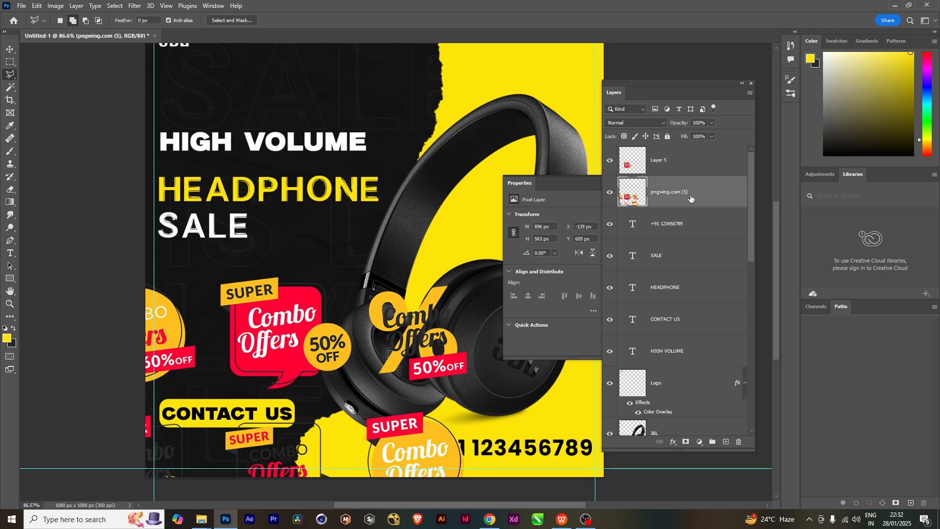
click(611, 193)
scroll(259, 352, down, 2)
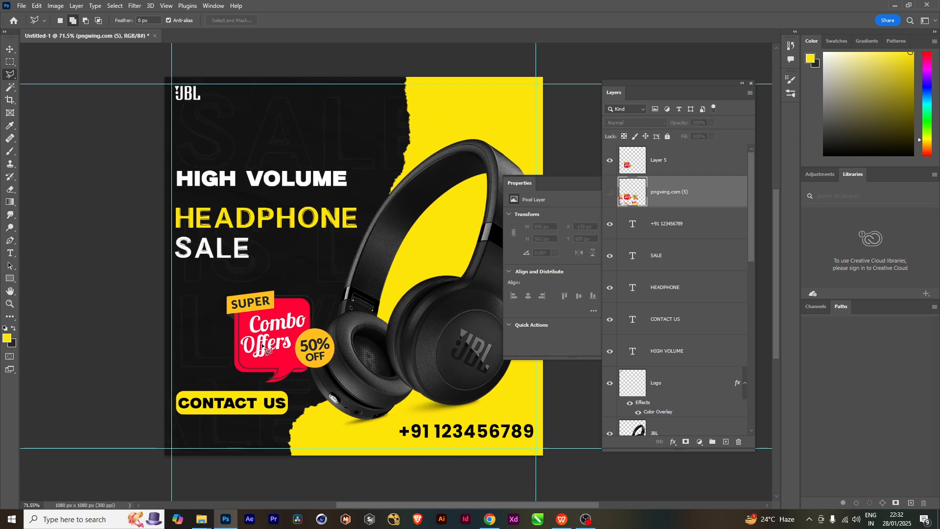
click(9, 49)
drag(286, 341, 251, 330)
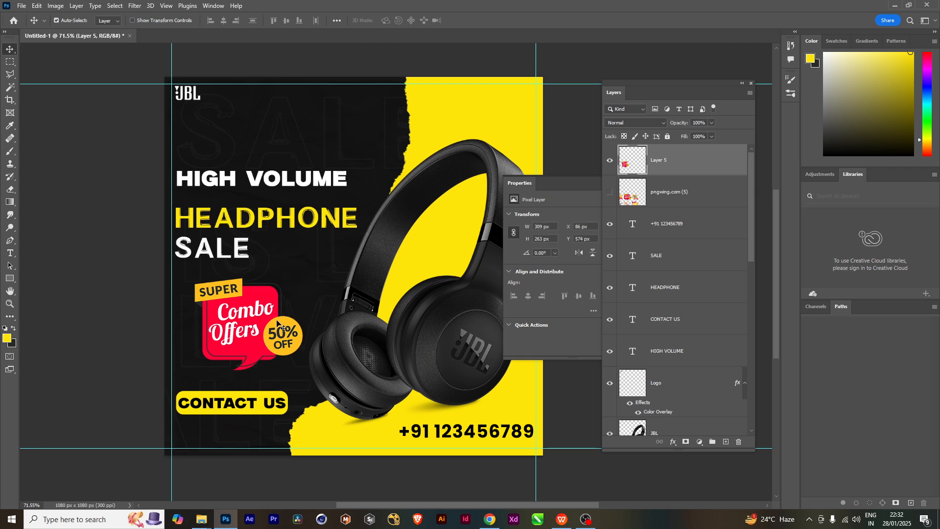
- Scale the Combo Offers badge to 109.50% and position it at X 66 px, Y 560 px
key(ctrl+t)
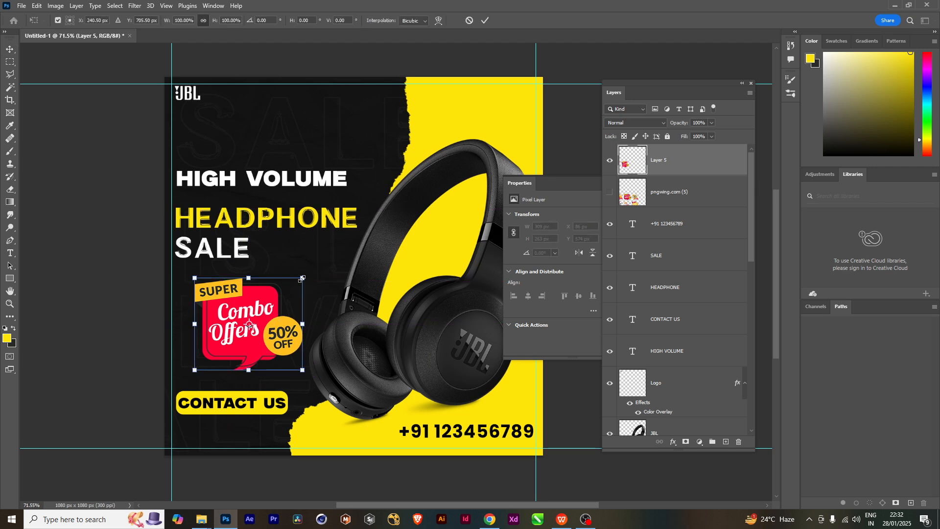
drag(302, 278, 307, 275)
drag(270, 312, 270, 312)
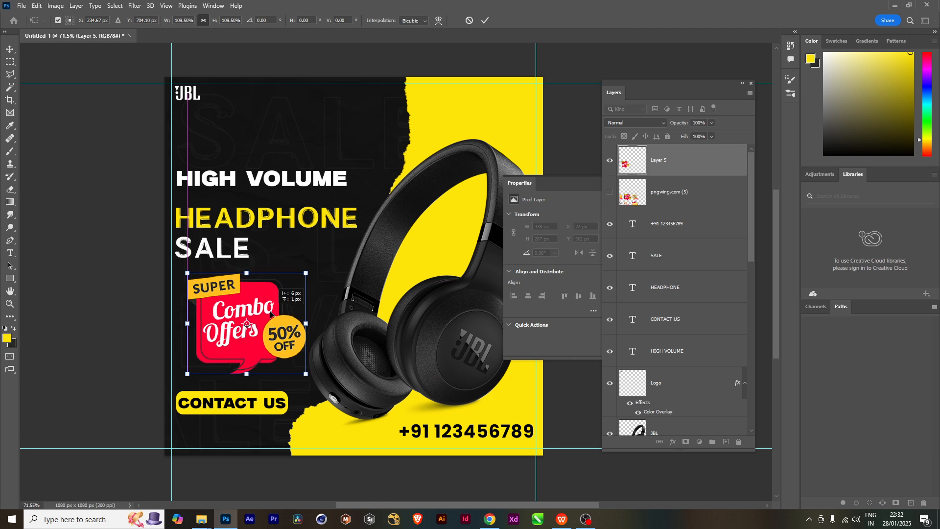
key(Return)
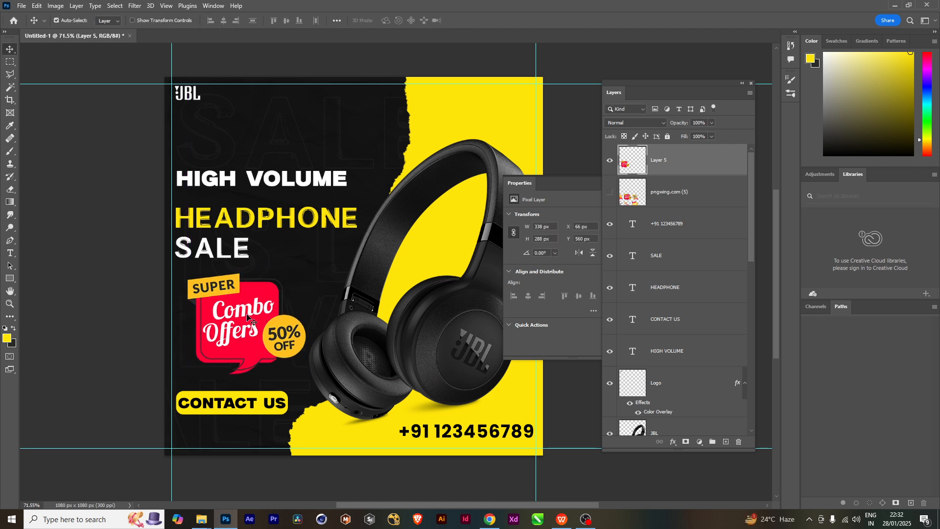
- Move the CONTACT US text and its yellow rectangle up together and scale both to 107.70%, with the rectangle at X 29 px, Y 872.41 px
scroll(257, 322, up, 3)
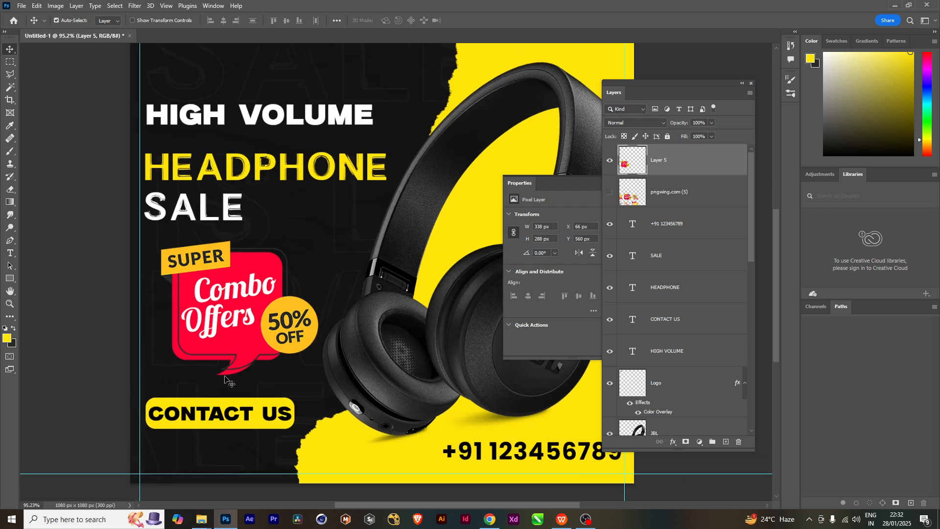
click(226, 406)
scroll(223, 411, up, 3)
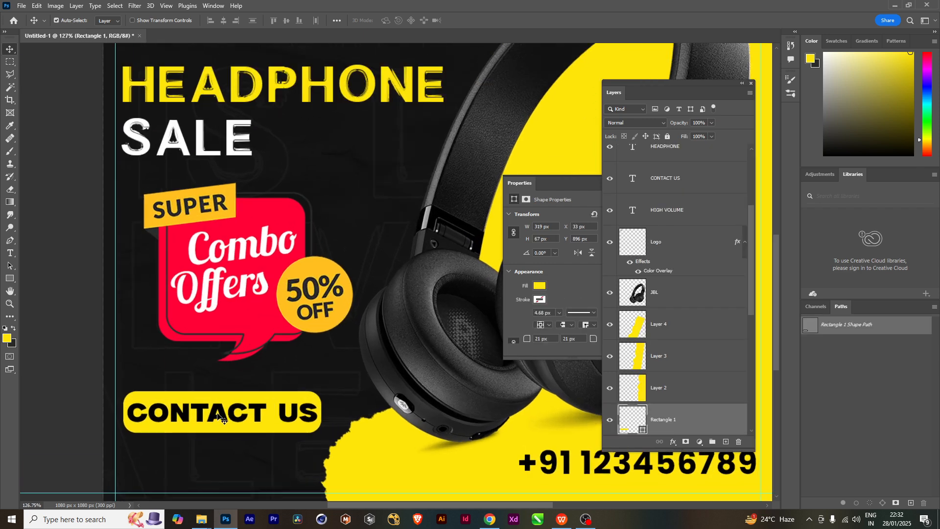
drag(223, 412, 270, 388)
key(ctrl+t)
drag(321, 420, 304, 401)
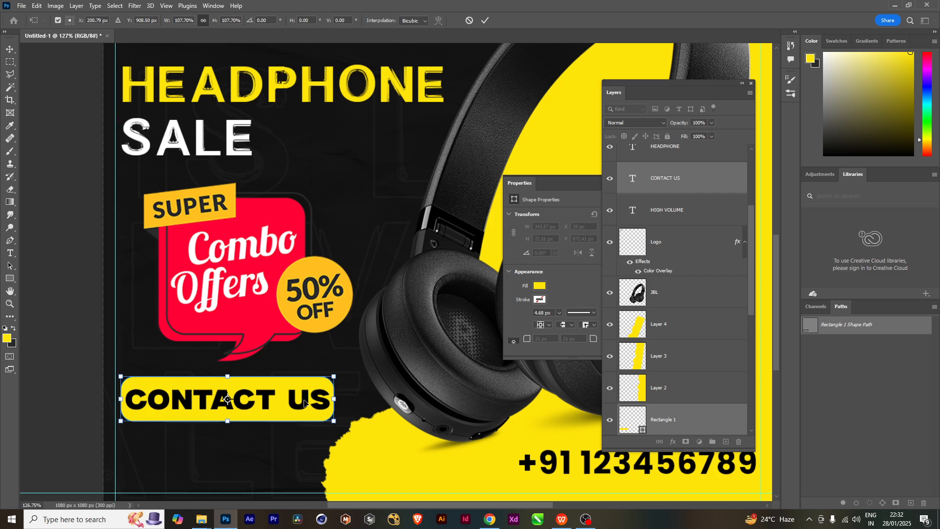
key(Return)
scroll(304, 403, down, 4)
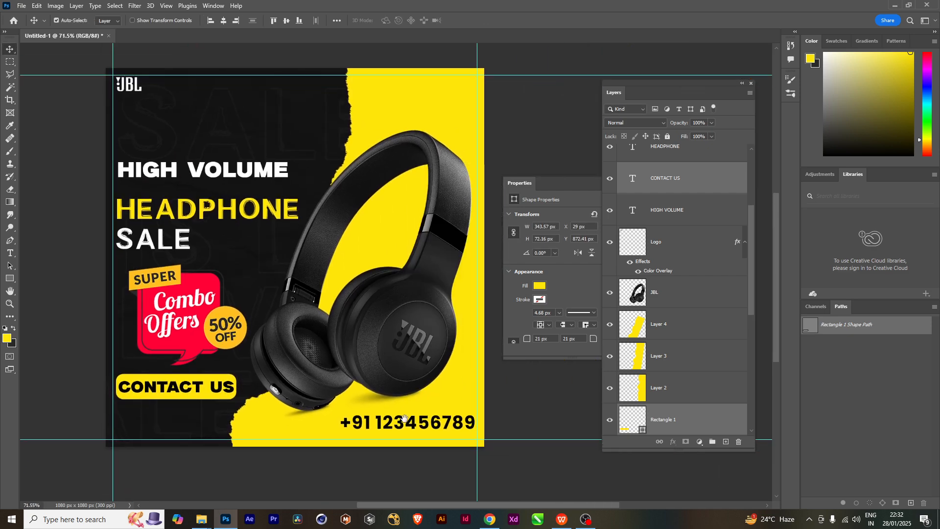
- Move the JBL logo onto the yellow area in the poster's upper-right corner, at X 979 px, Y 27 px
scroll(108, 172, up, 2)
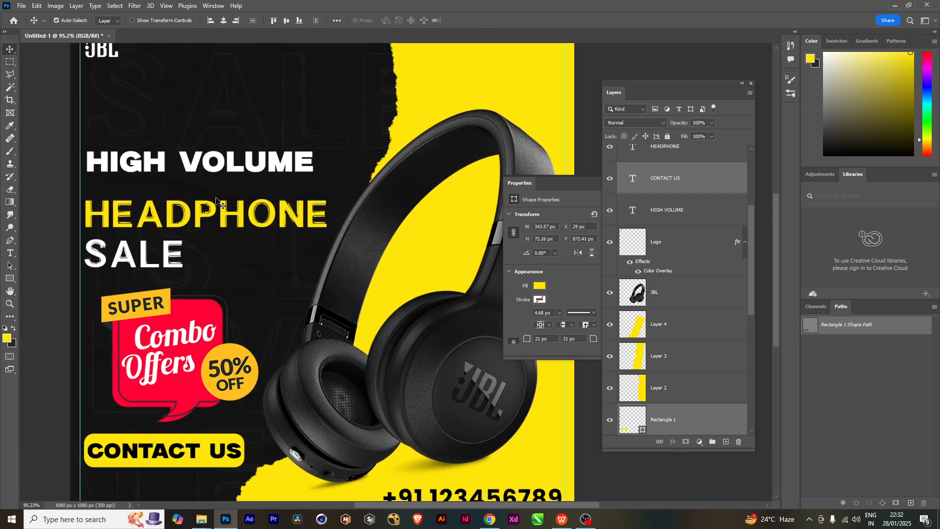
drag(204, 158, 273, 250)
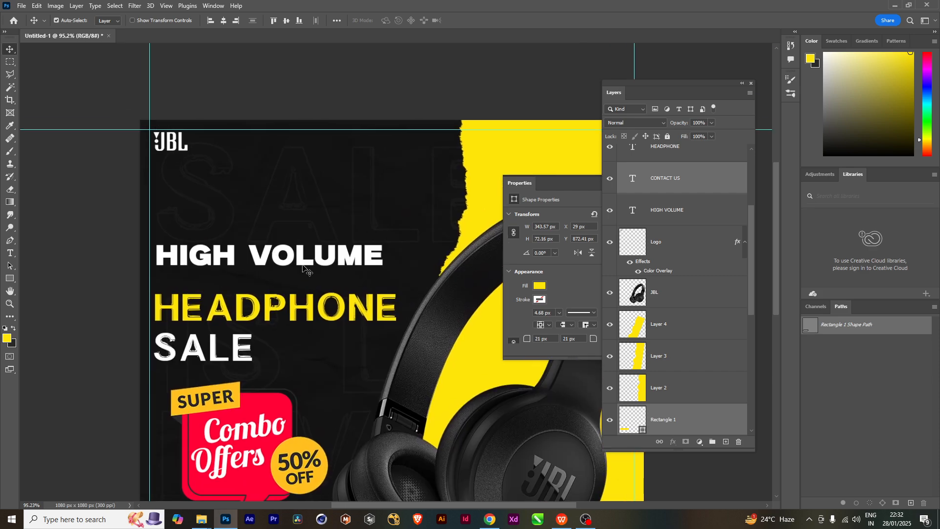
scroll(303, 267, down, 1)
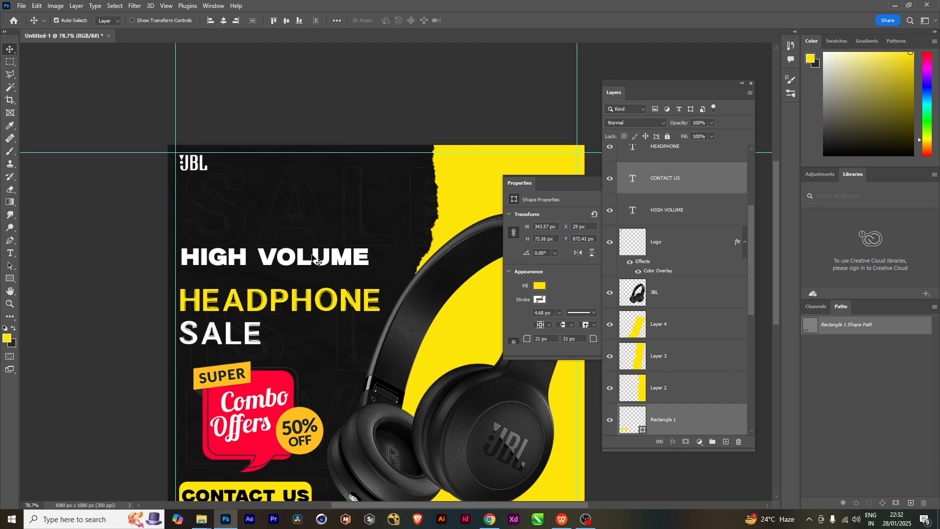
drag(444, 368, 366, 313)
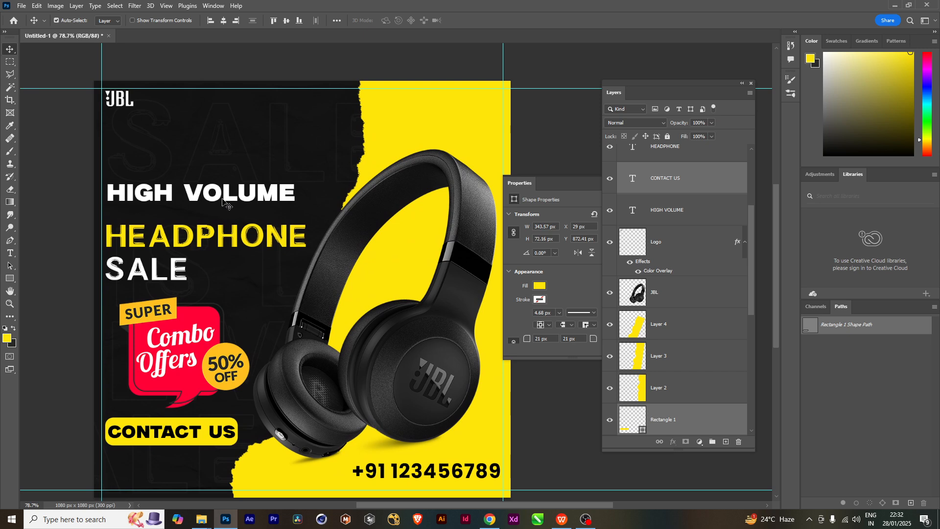
scroll(222, 198, up, 1)
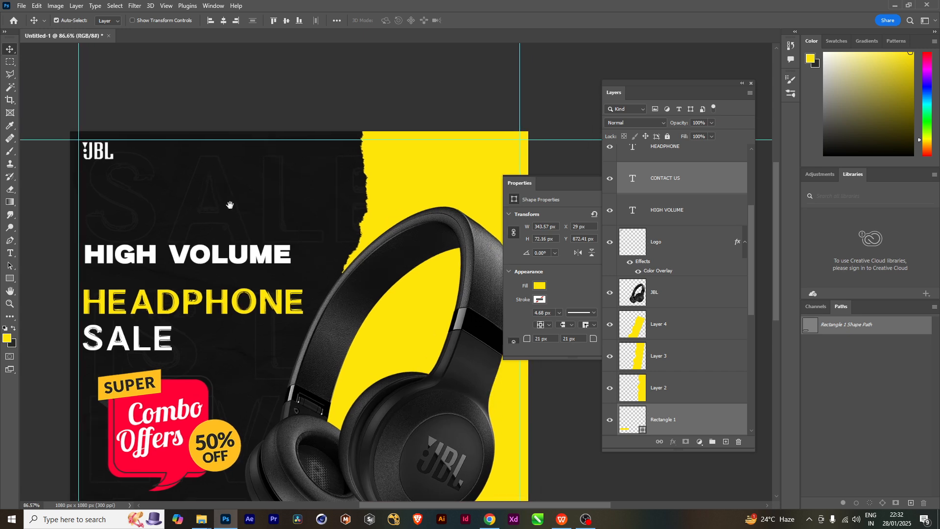
scroll(108, 152, up, 2)
click(109, 152)
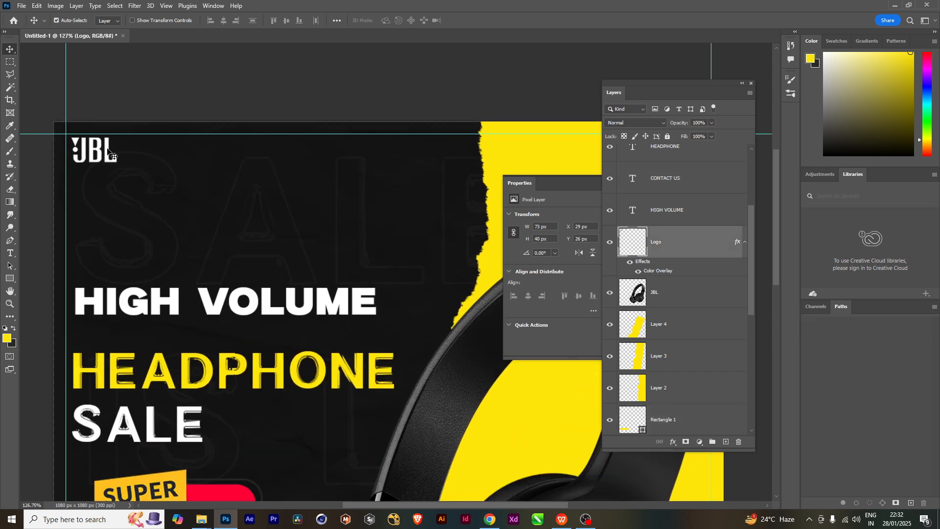
drag(109, 151, 264, 168)
drag(318, 203, 157, 225)
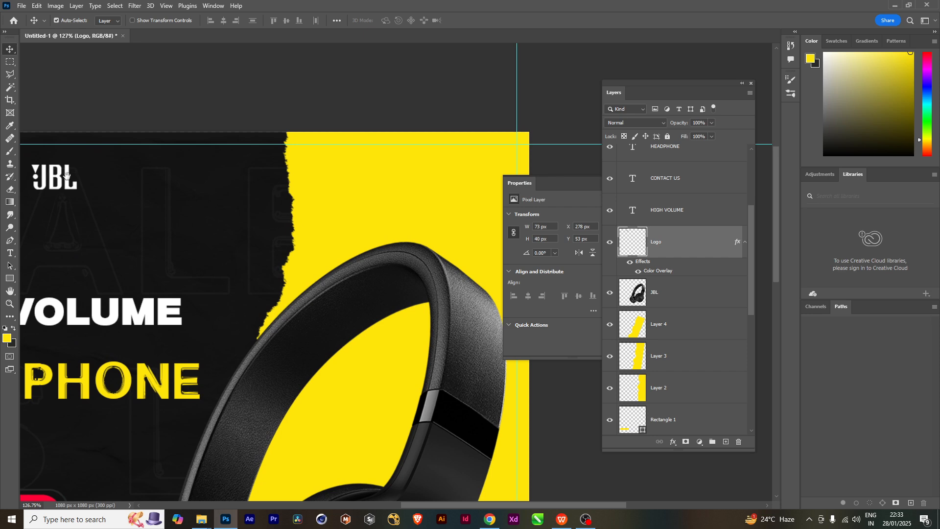
drag(66, 171, 385, 170)
drag(443, 202, 371, 224)
drag(313, 199, 431, 185)
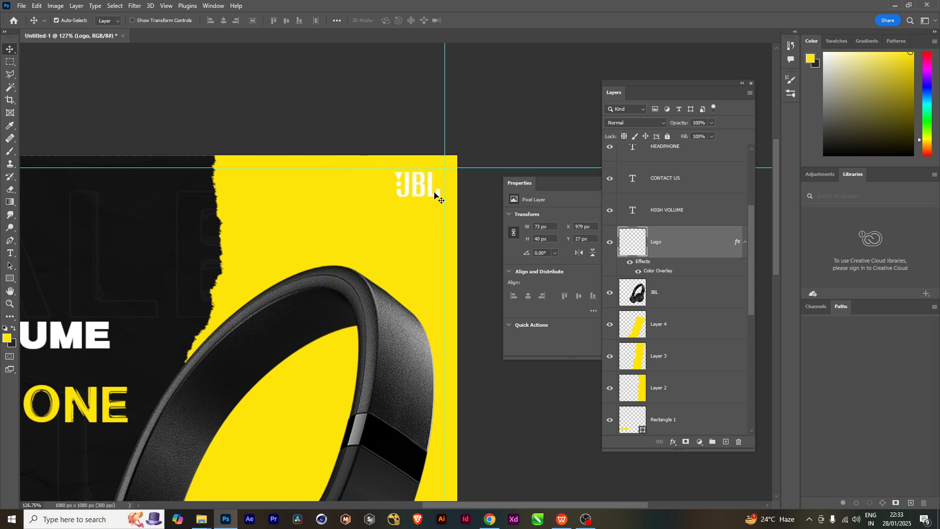
ctrl+click(640, 250)
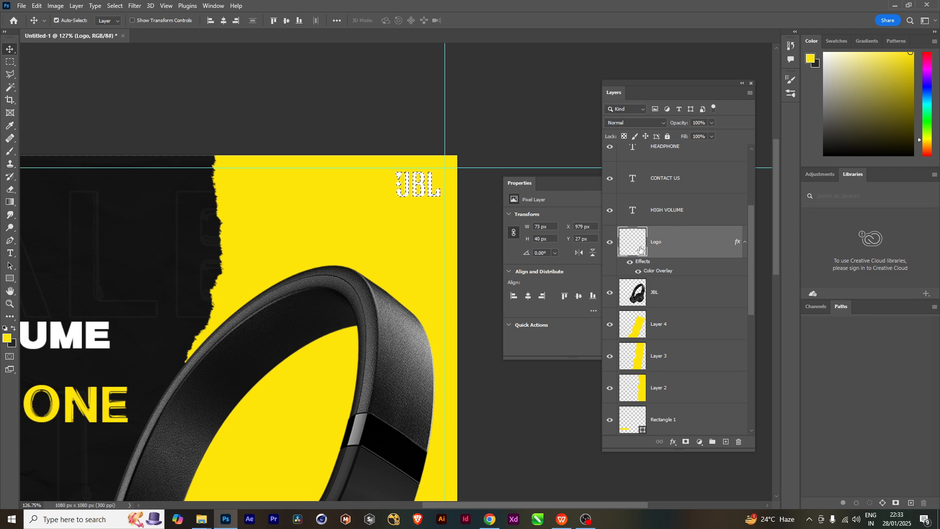
click(5, 328)
click(6, 337)
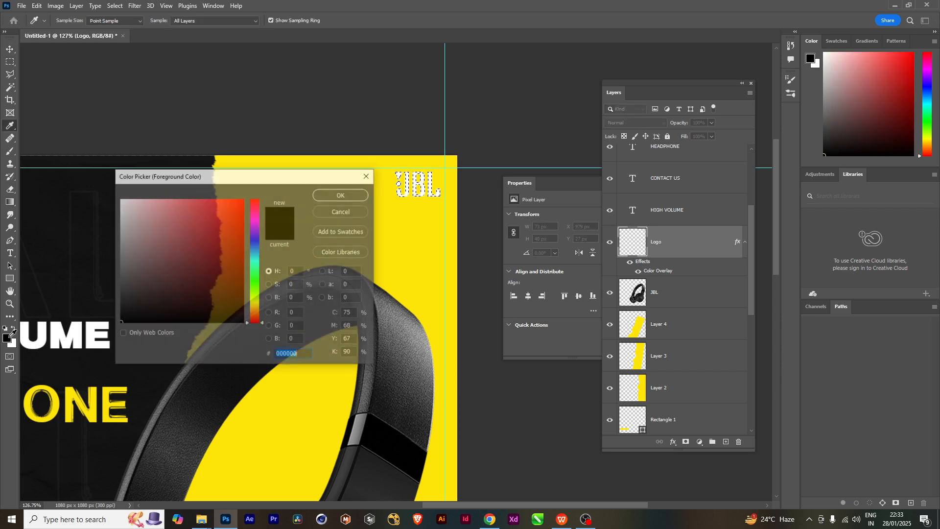
click(342, 195)
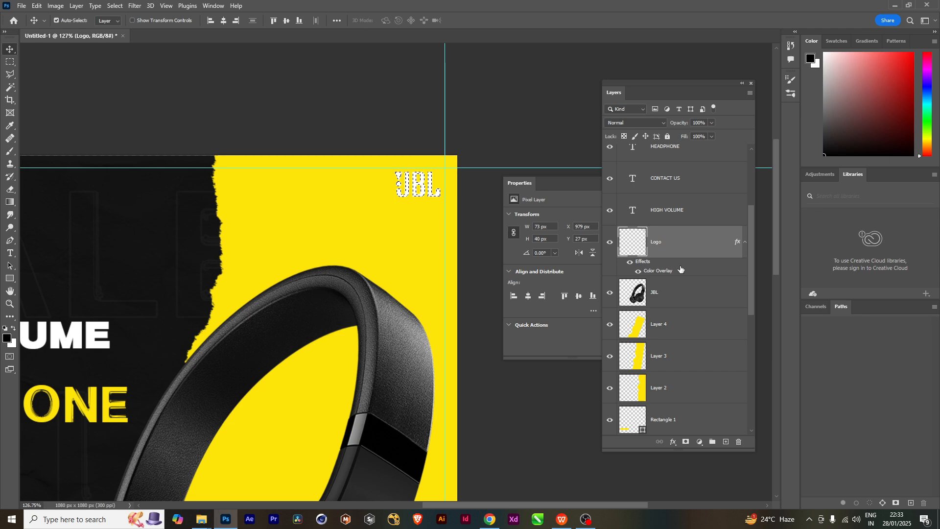
key(ctrl+d)
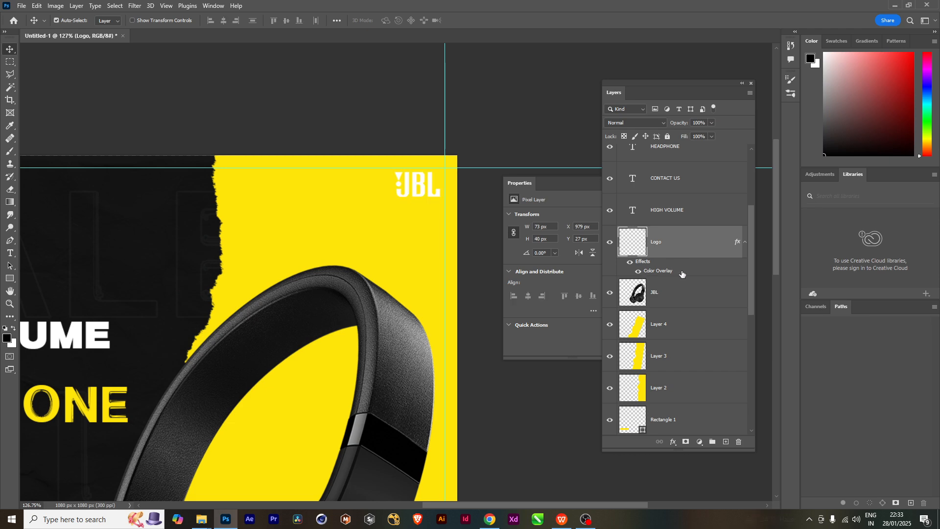
- Set the Logo layer's Color Overlay to black (000000)
double_click(671, 273)
click(623, 290)
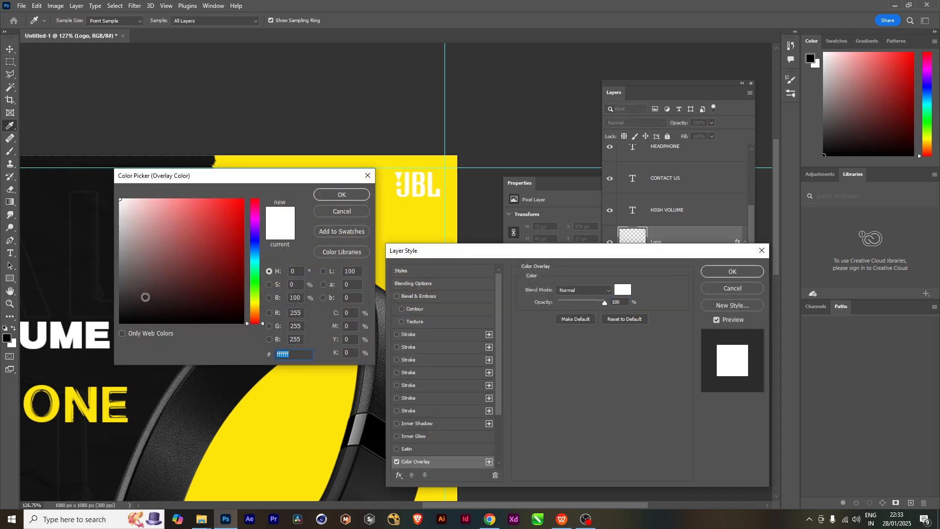
click(120, 322)
drag(315, 177, 259, 160)
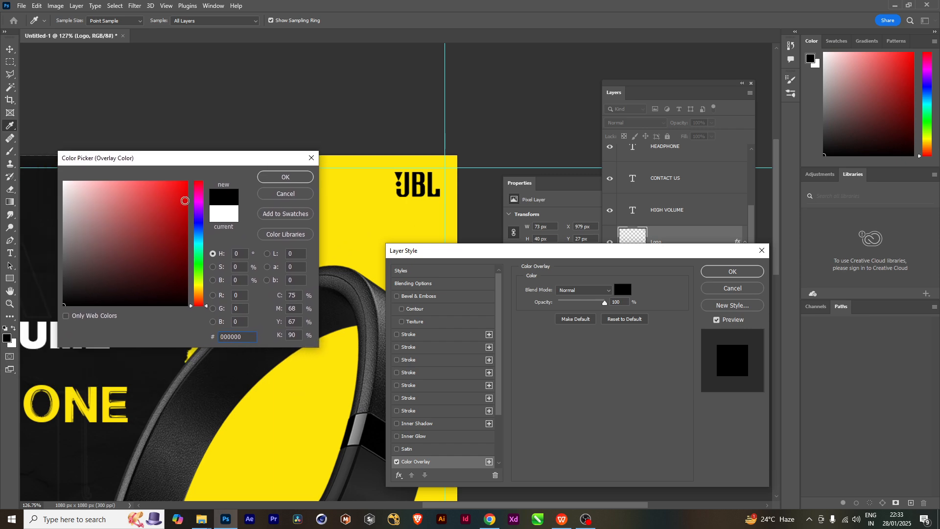
click(289, 177)
click(733, 272)
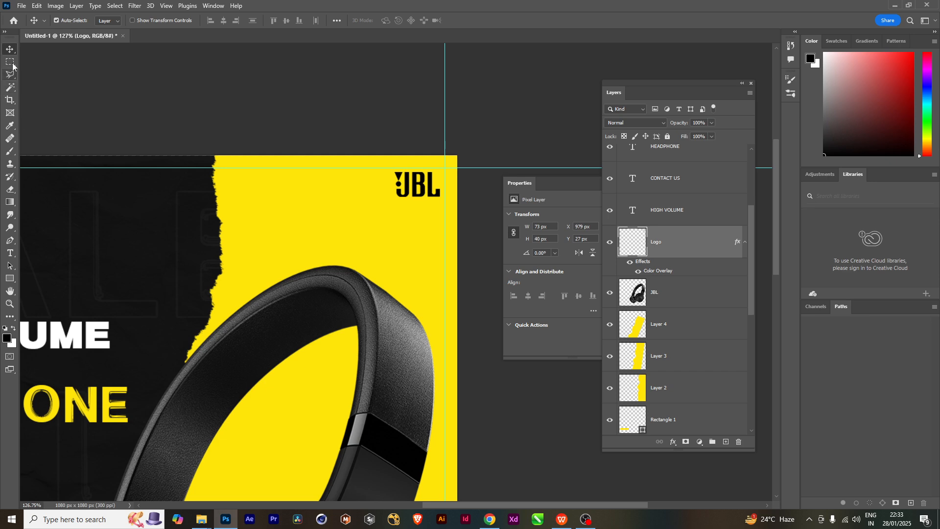
scroll(236, 255, down, 5)
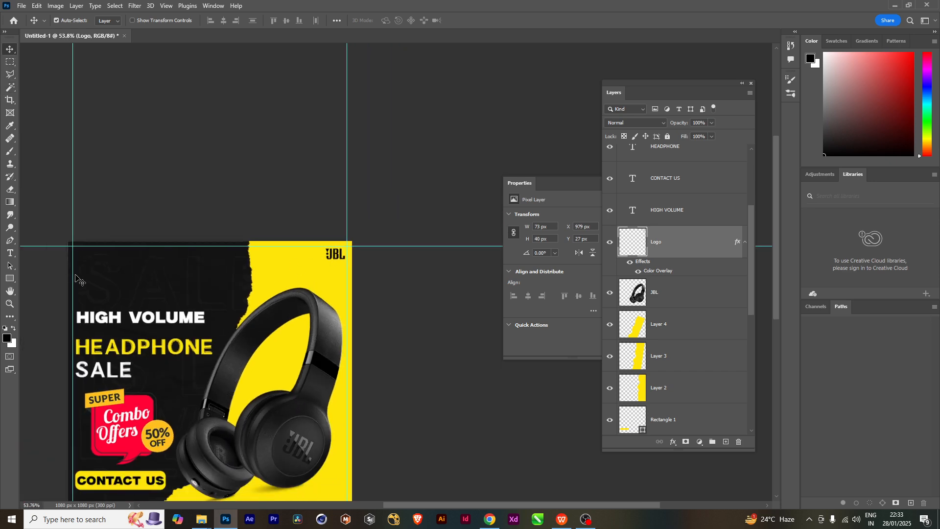
scroll(120, 312, up, 3)
drag(98, 305, 168, 313)
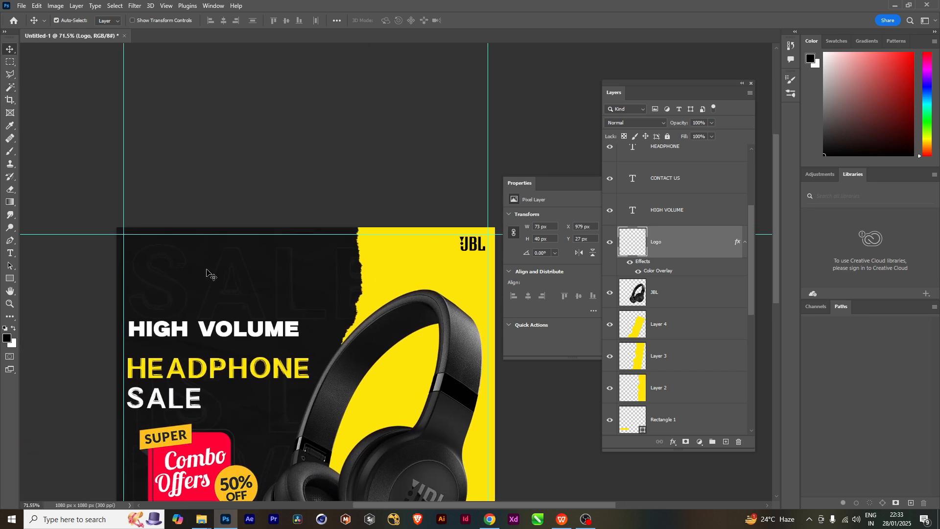
scroll(176, 293, up, 4)
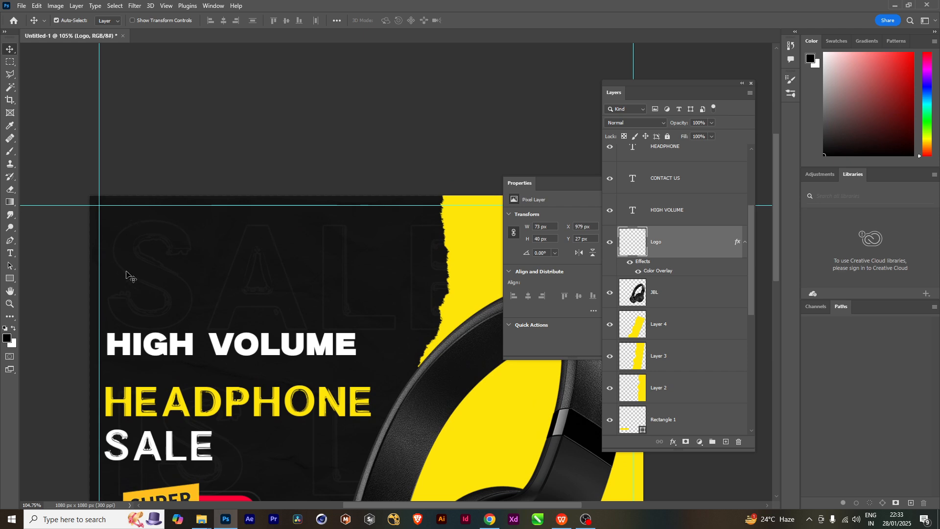
scroll(272, 342, down, 3)
scroll(273, 342, down, 5)
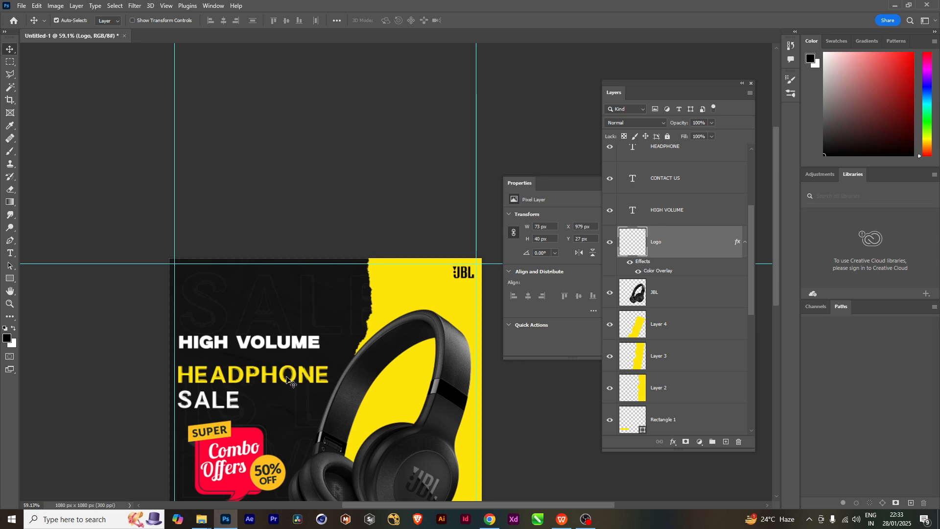
drag(297, 400, 244, 324)
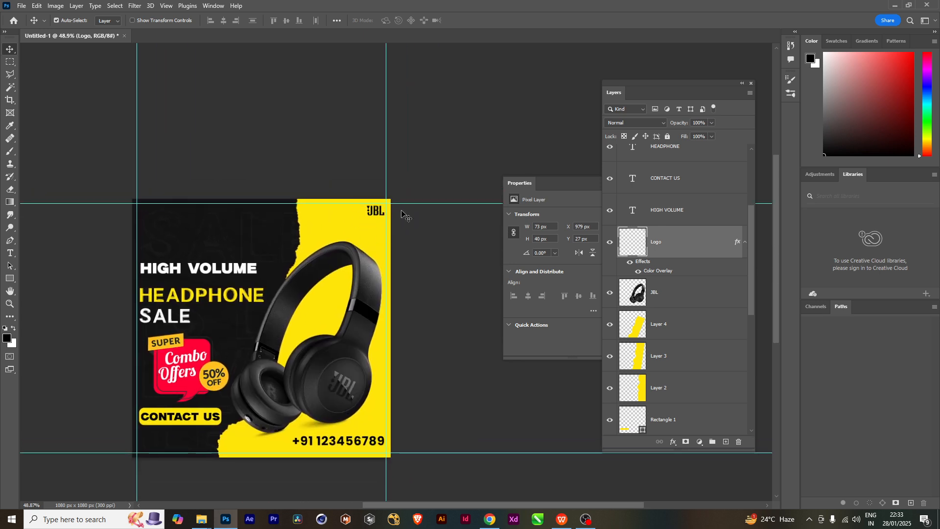
scroll(275, 292, up, 3)
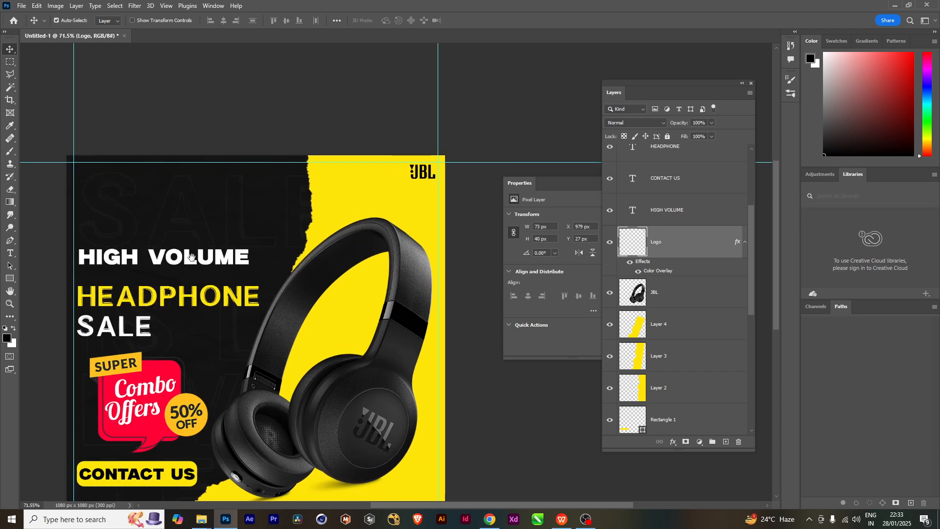
drag(184, 249, 228, 268)
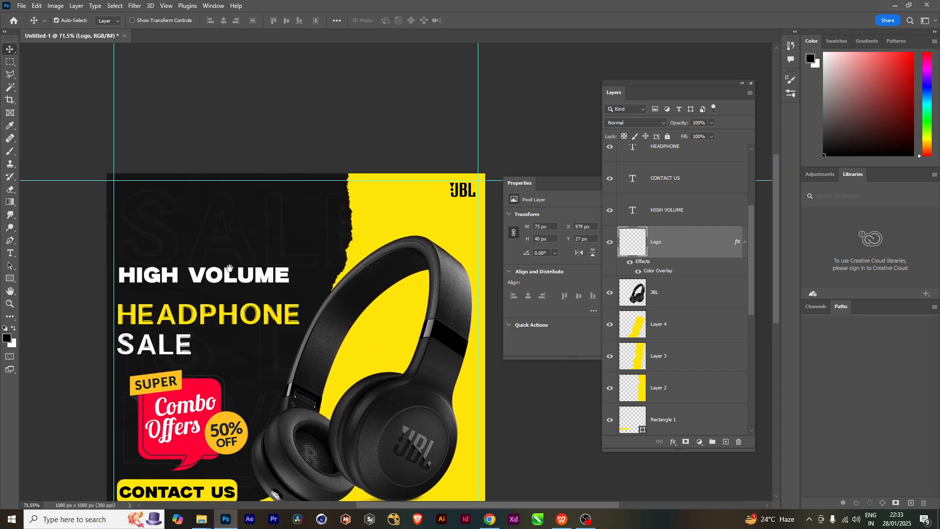
- Switch to Chrome, search Google for chatgpt in a new tab and open ChatGPT
click(499, 523)
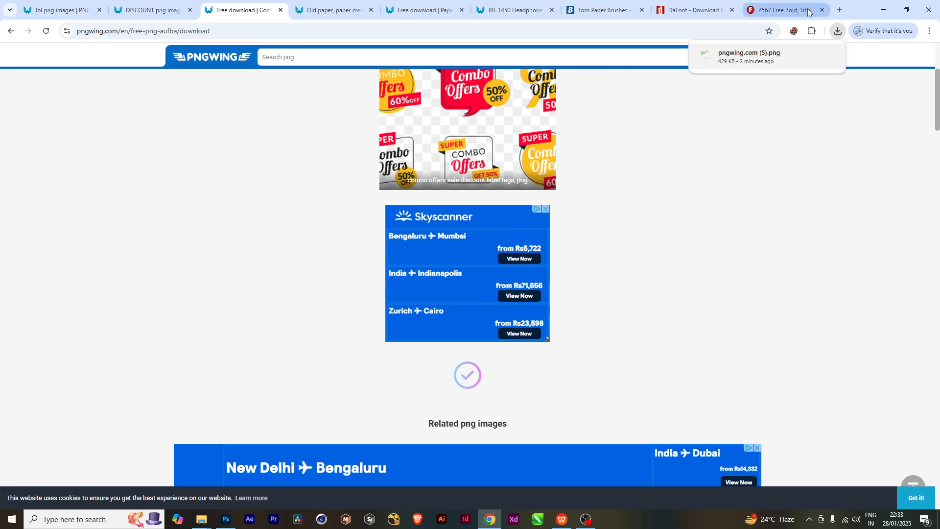
click(840, 10)
click(384, 200)
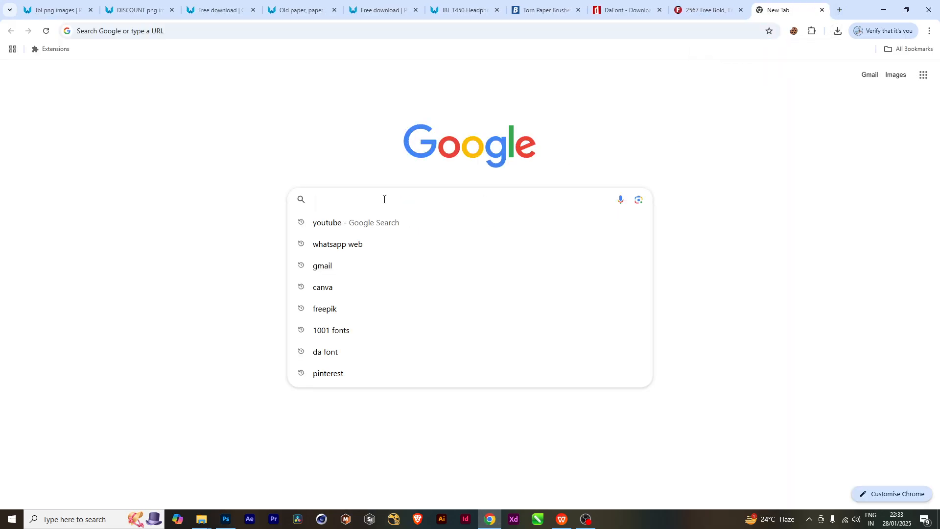
text(chatgpt)
click(364, 223)
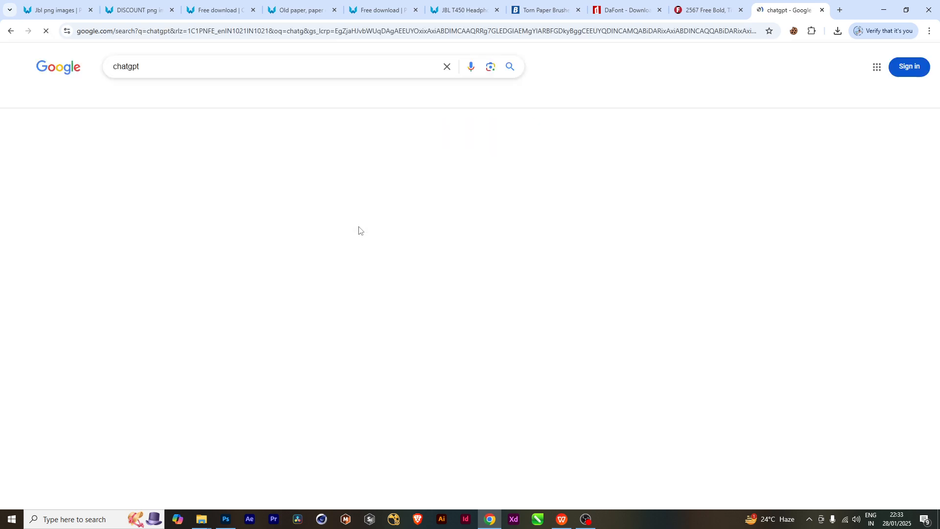
click(123, 150)
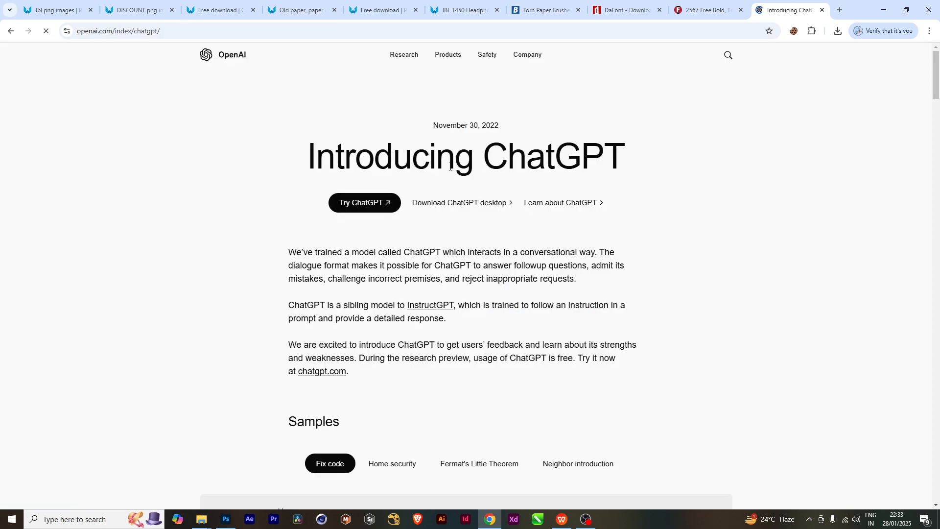
click(353, 203)
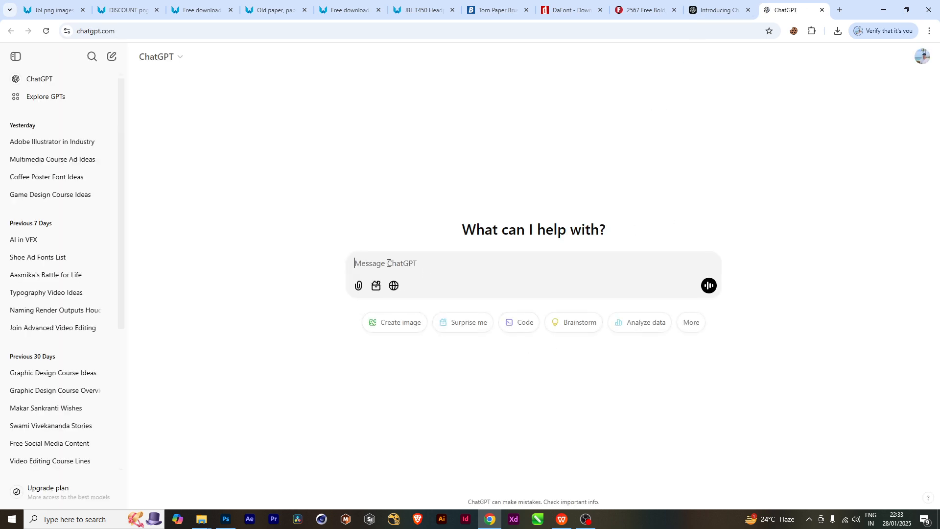
- Ask ChatGPT for 20 attractive headlines for JBL product headphone posters
text(w)
key(BackSpace)
key(BackSpace)
text(give us )
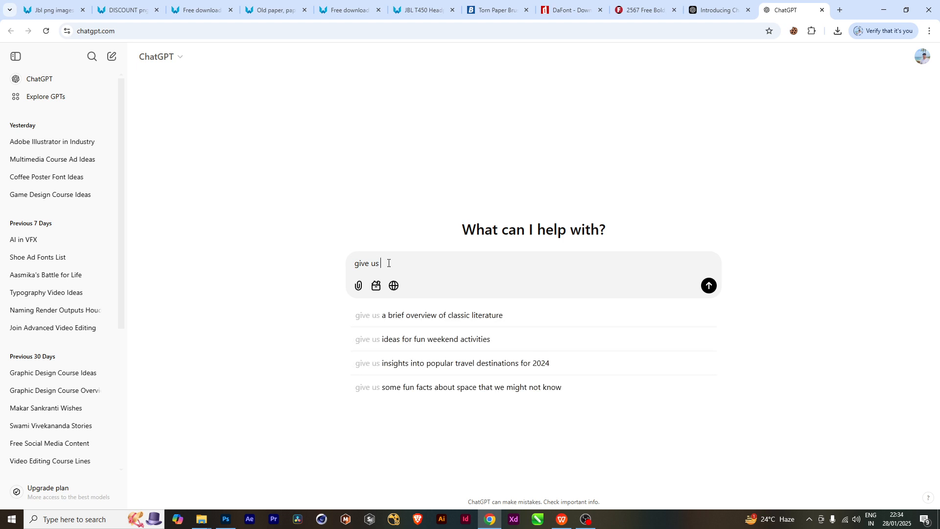
text(20)
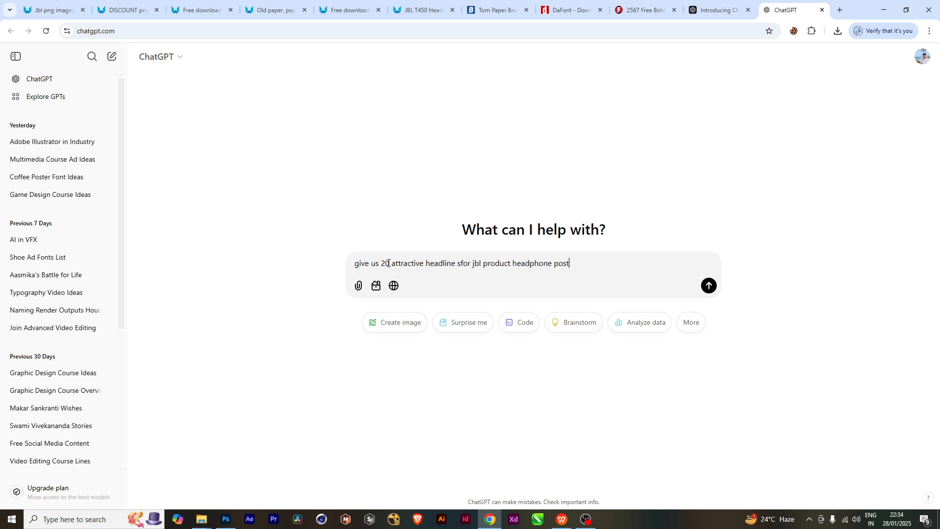
text(ers)
key(Return)
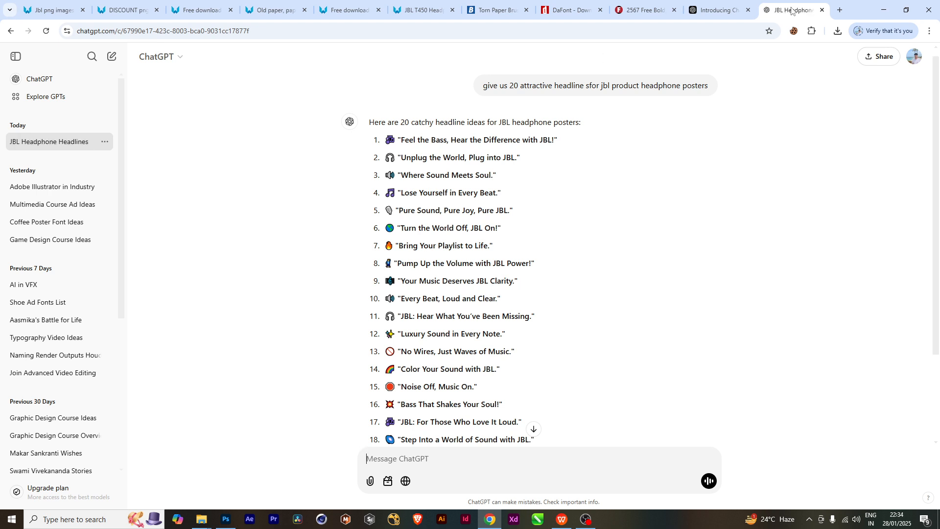
- Copy the headline "Noise Off, Music On" from ChatGPT's list of suggestions
scroll(446, 358, down, 1)
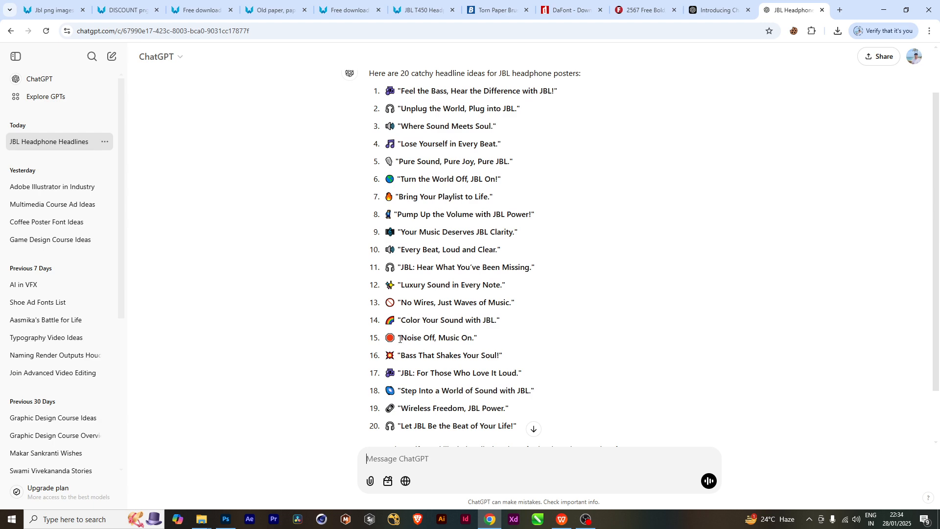
drag(400, 339, 473, 340)
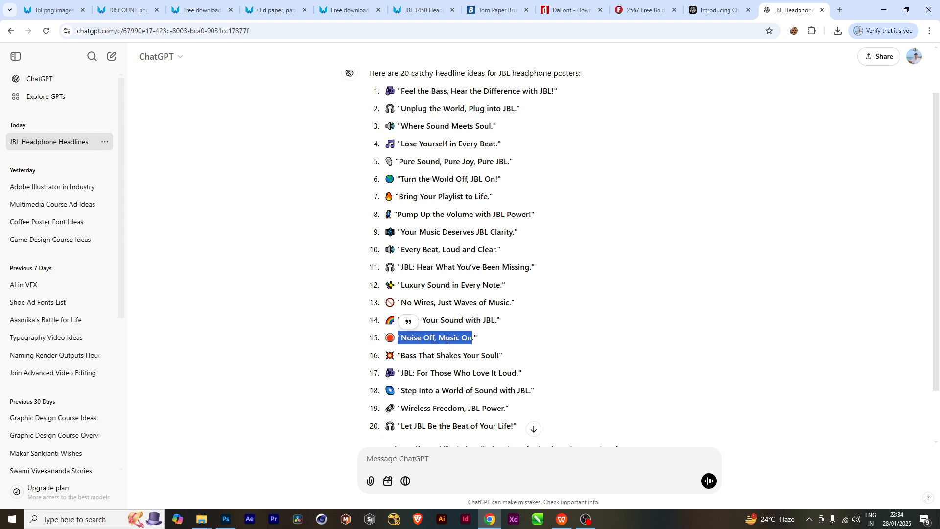
click(586, 519)
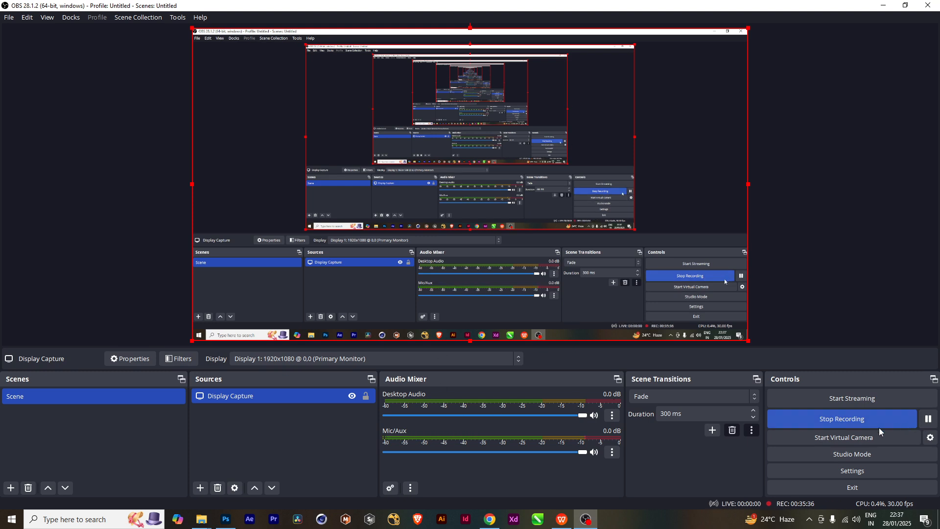
click(884, 5)
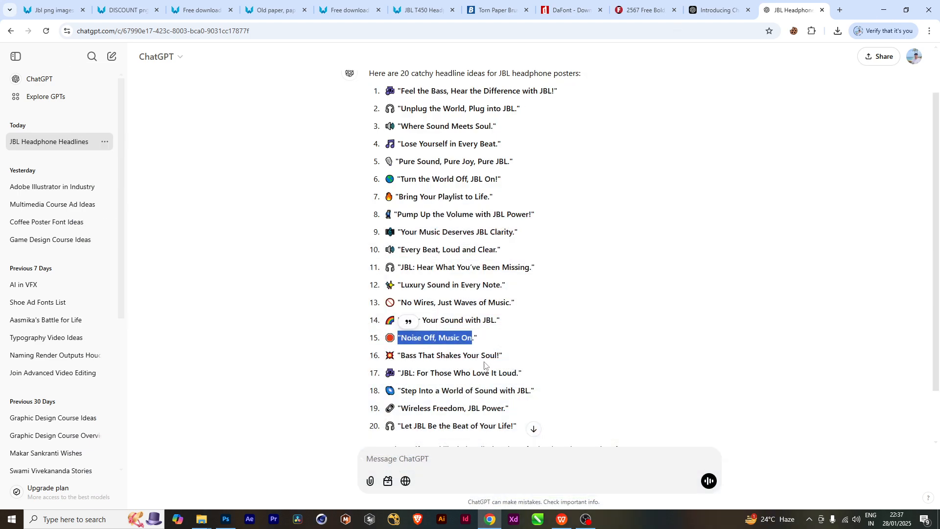
right_click(426, 339)
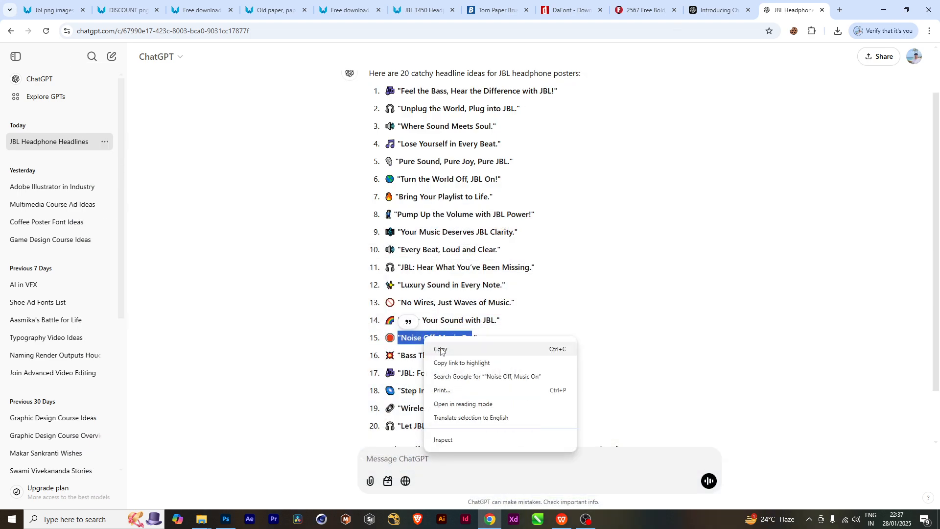
click(442, 351)
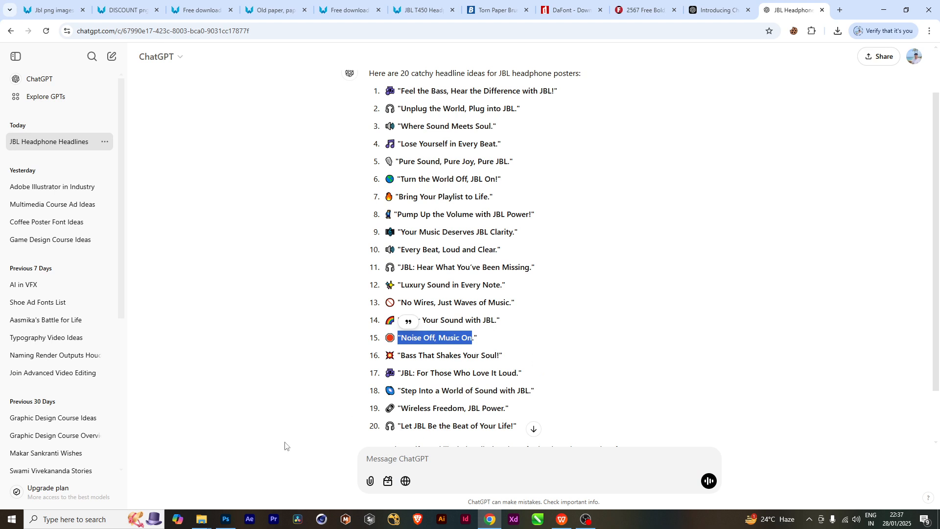
- Switch to Photoshop and try to paste the copied headline as text above HIGH VOLUME, and undo it
click(230, 524)
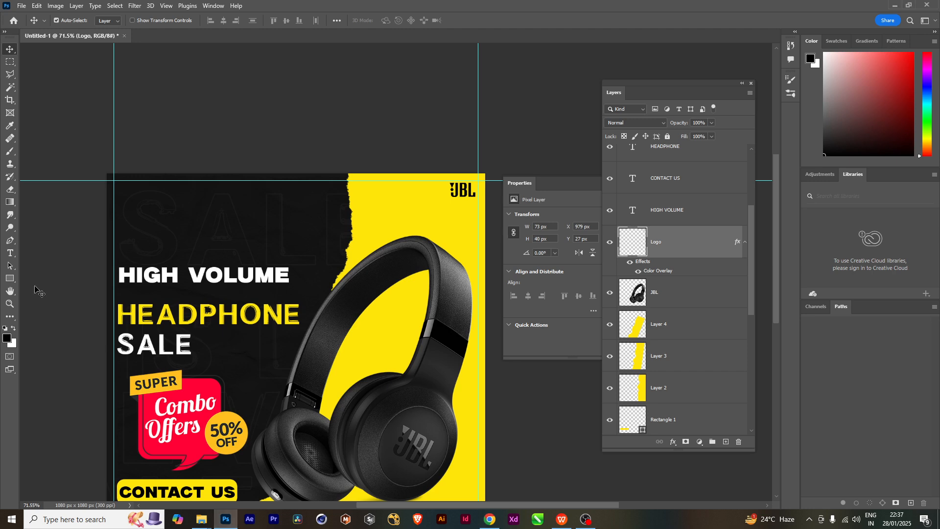
click(10, 253)
click(177, 226)
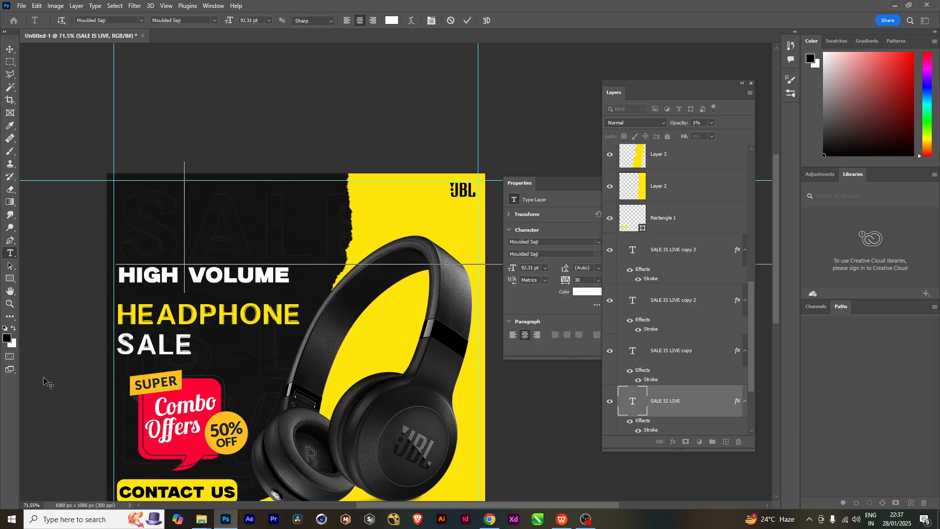
key(ctrl+v)
key(ctrl+z)
click(13, 50)
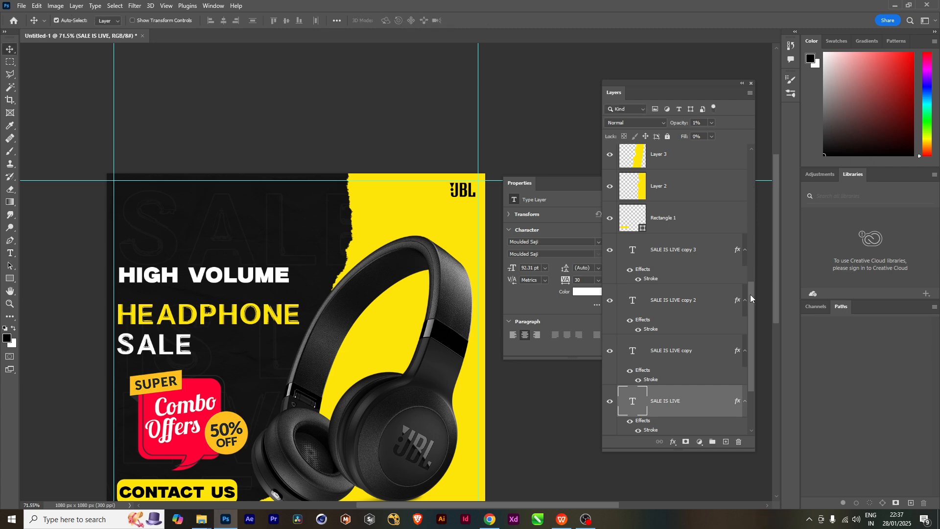
- Try to start a new text line above HIGH VOLUME with Layer 5 selected, and reselect Layer 5
drag(750, 295, 754, 119)
click(651, 169)
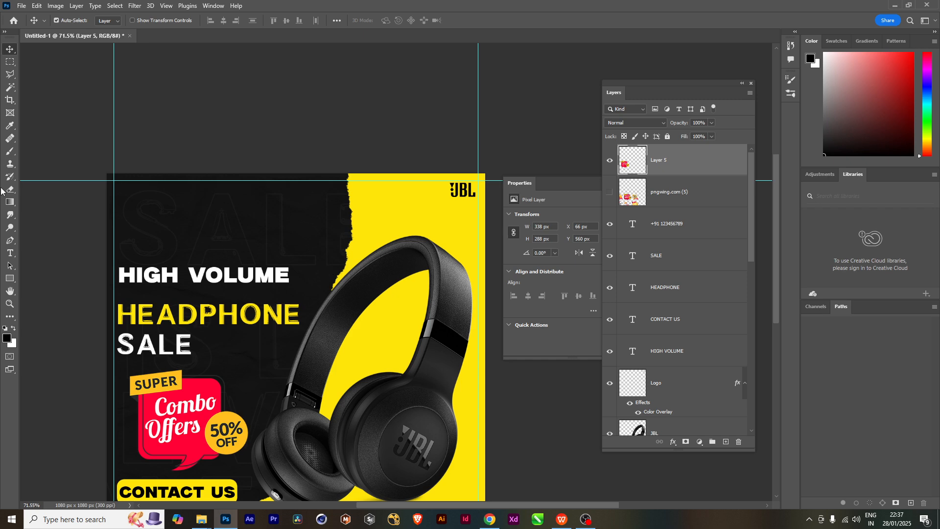
click(10, 252)
click(201, 210)
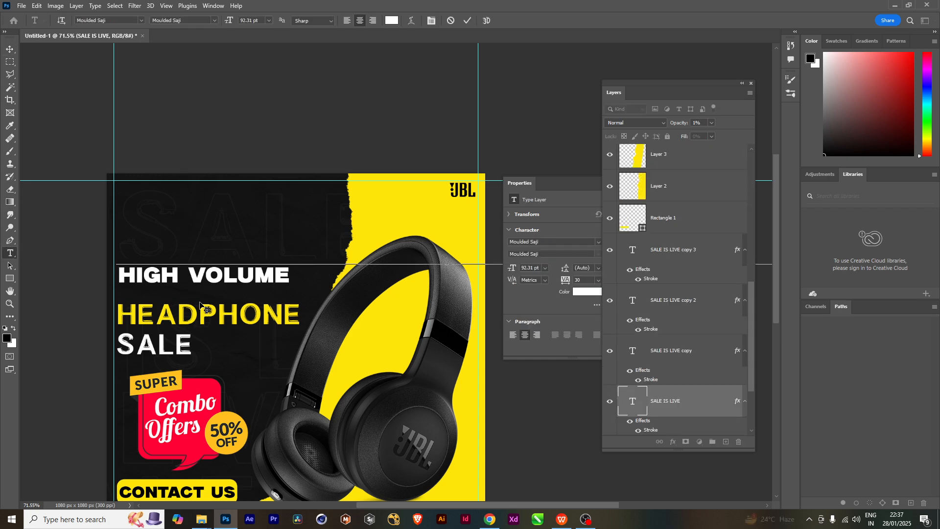
scroll(739, 363, down, 3)
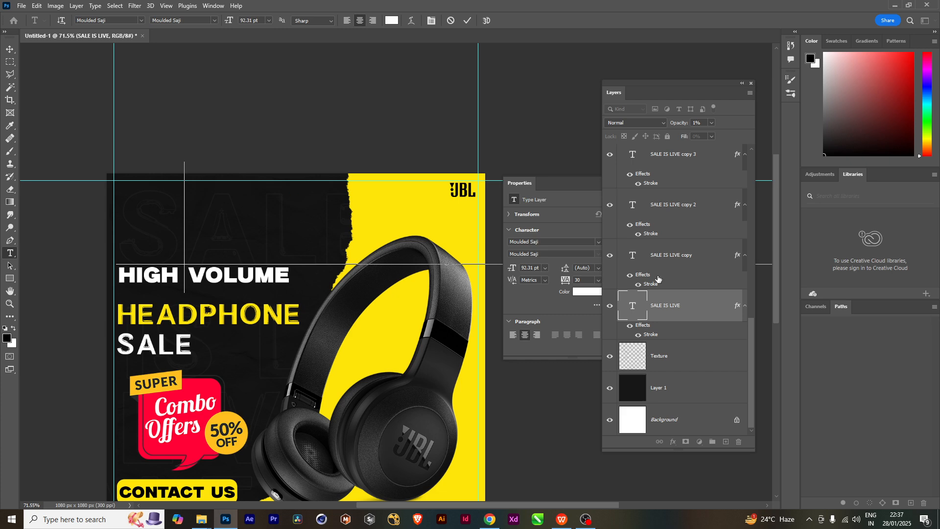
drag(750, 338, 765, 117)
click(679, 170)
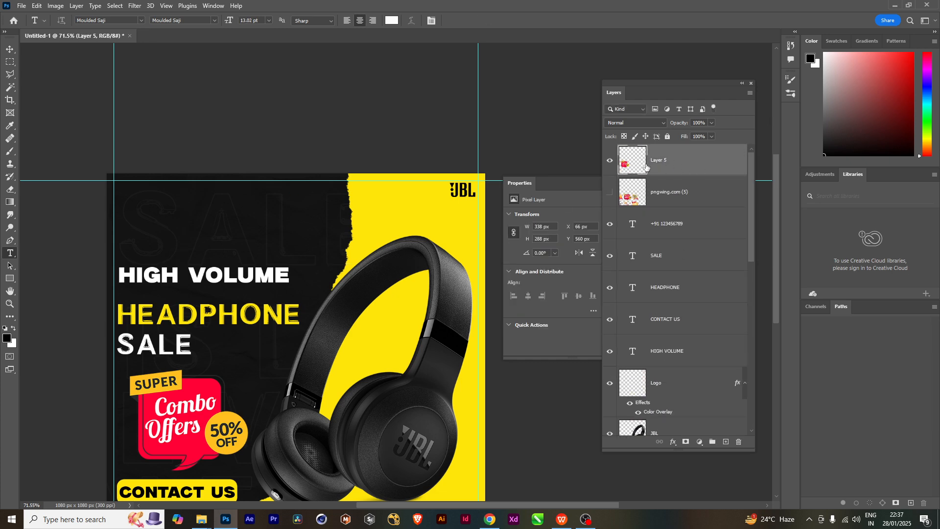
- Try to paste the copied headline as text near the poster's lower edge, and undo the change to the SALE IS LIVE copy 3 layer
click(10, 49)
scroll(319, 342, down, 3)
drag(435, 373, 396, 277)
key(t)
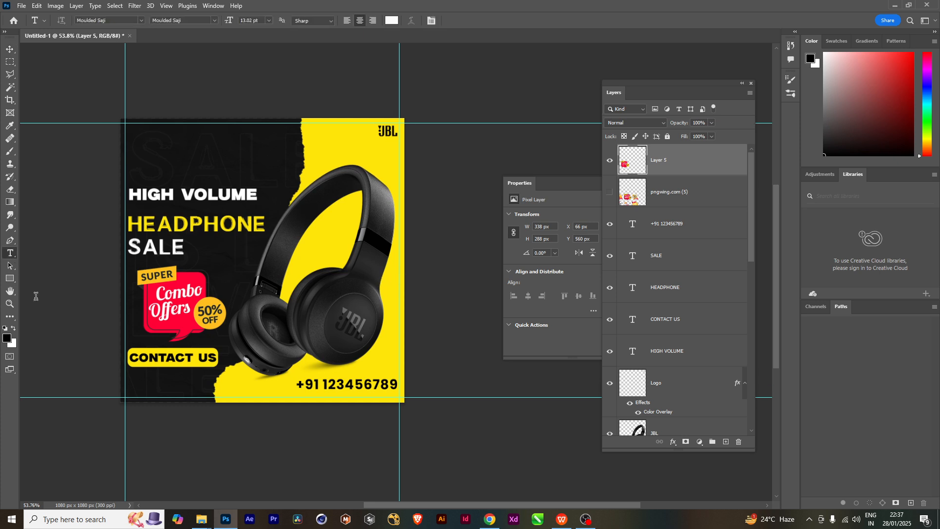
click(189, 411)
scroll(696, 352, down, 3)
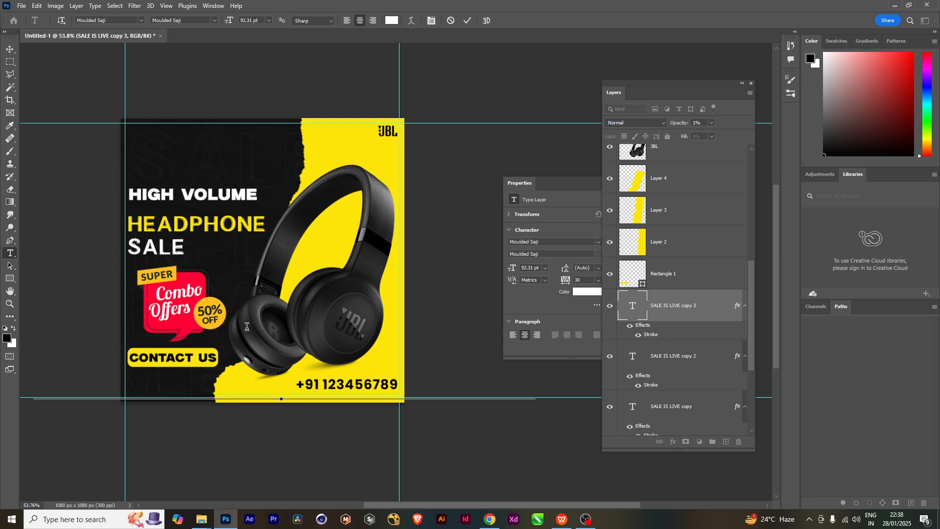
key(ctrl)
click(674, 362)
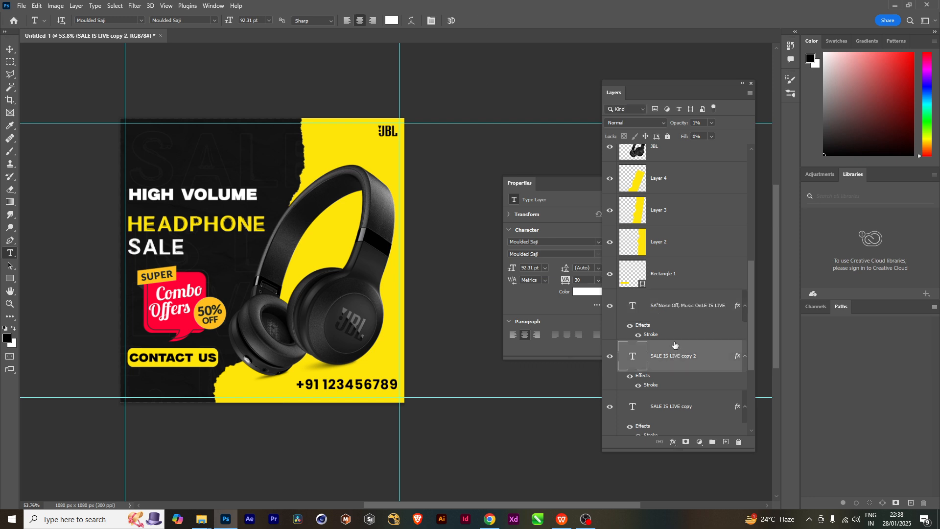
click(666, 311)
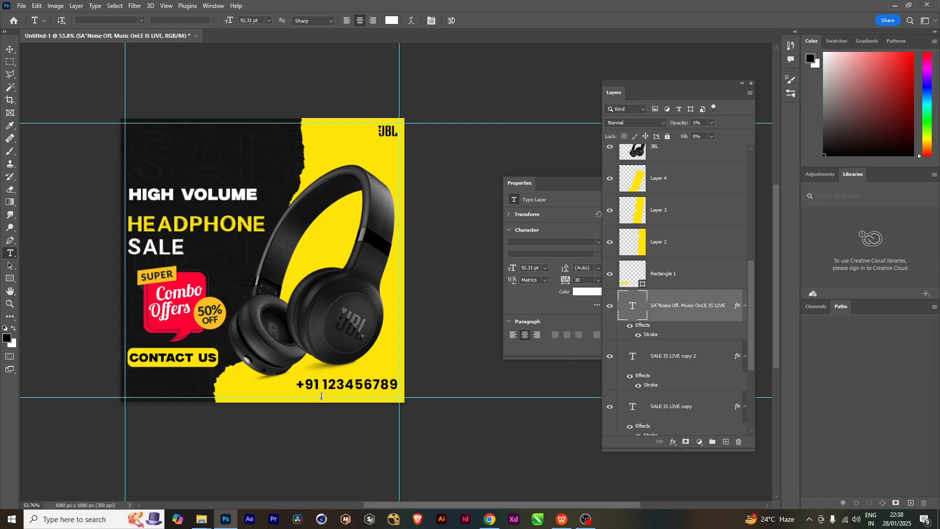
key(Escape)
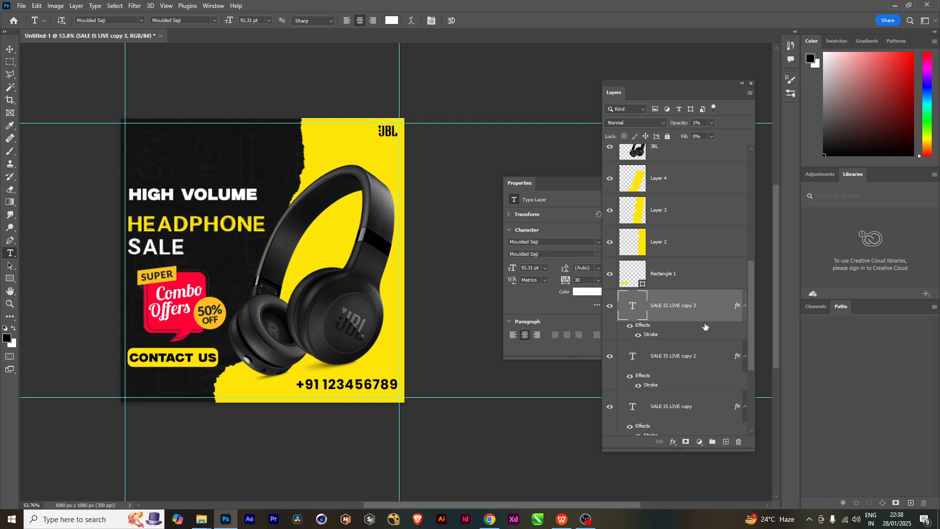
drag(752, 308, 757, 183)
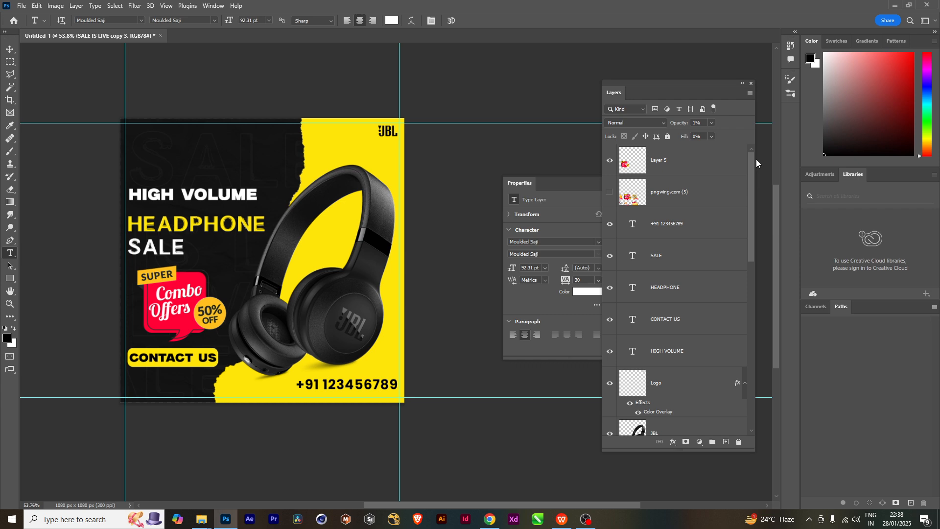
- Create a new 1080 x 1080 px RGB document at 350 ppi with a white background, and unlock its Background layer
click(22, 6)
click(30, 17)
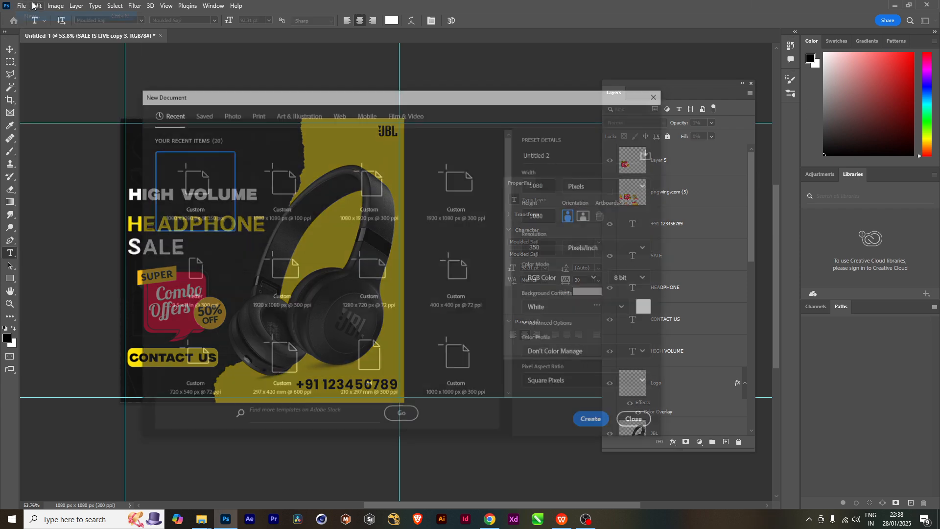
click(595, 422)
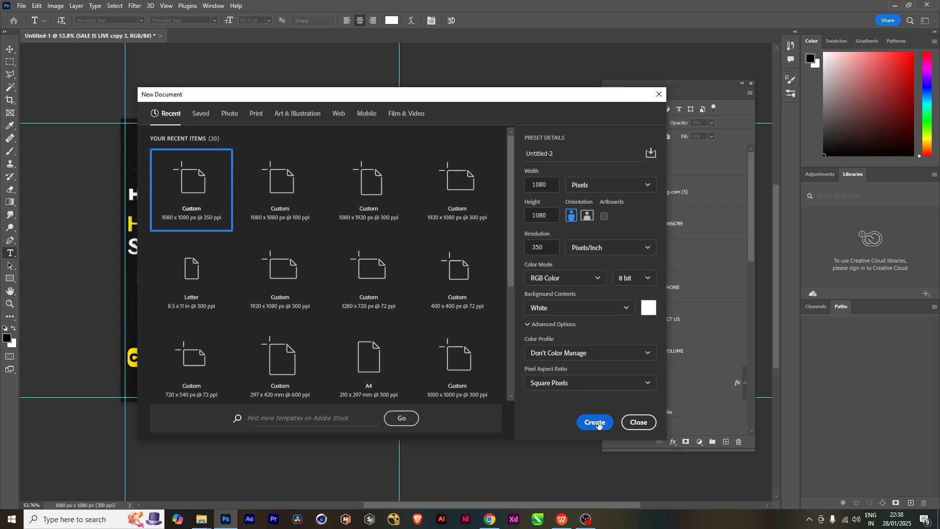
click(738, 162)
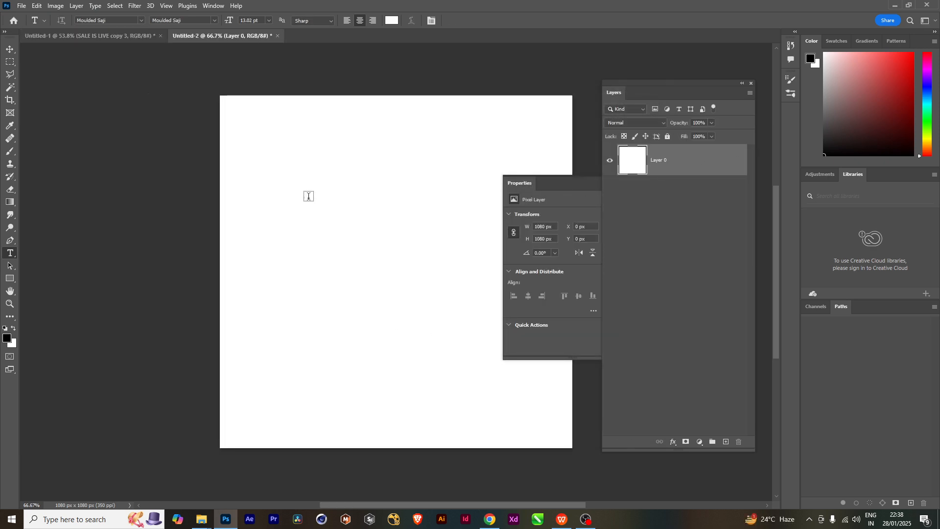
- Paste the copied headline "Noise Off, Music On" as a new text layer on the blank document
scroll(329, 243, up, 2)
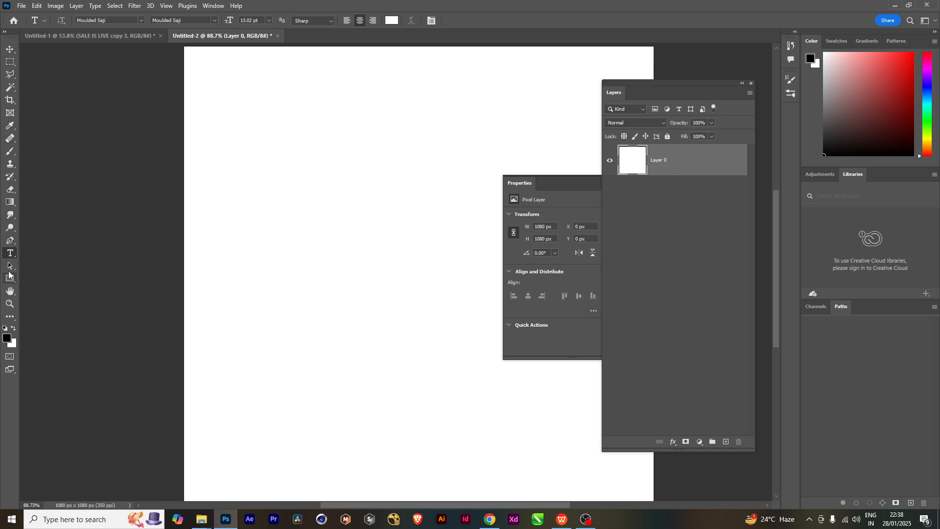
click(316, 234)
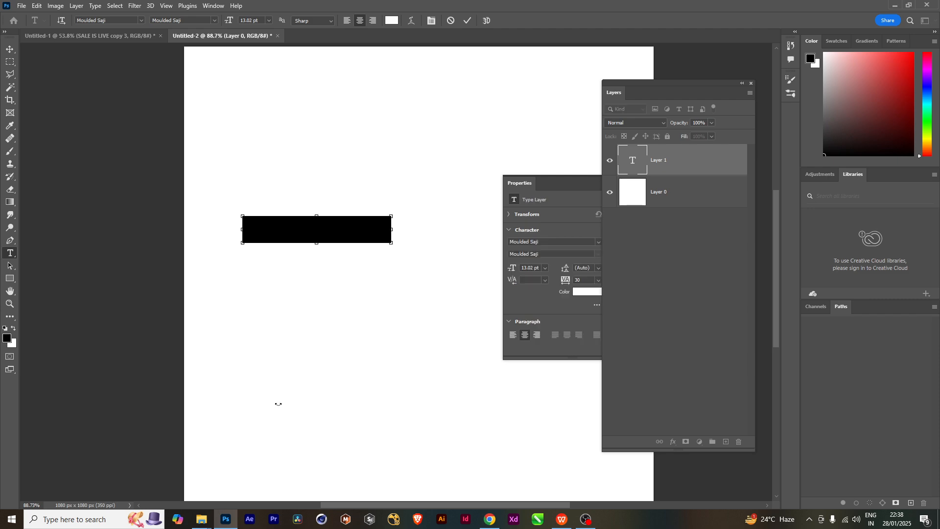
key(ctrl+v)
click(674, 204)
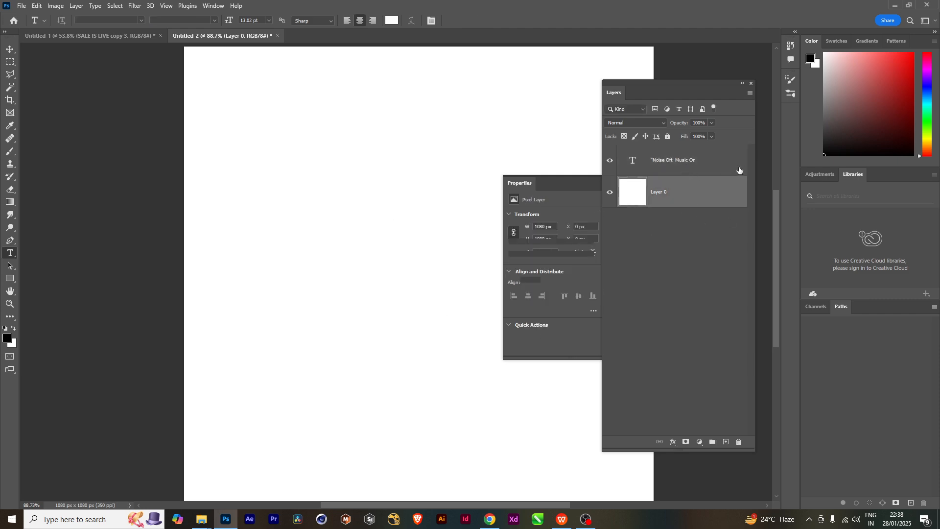
- Recolor the "Noise Off, Music On" headline text to black, 000000
click(686, 168)
double_click(626, 161)
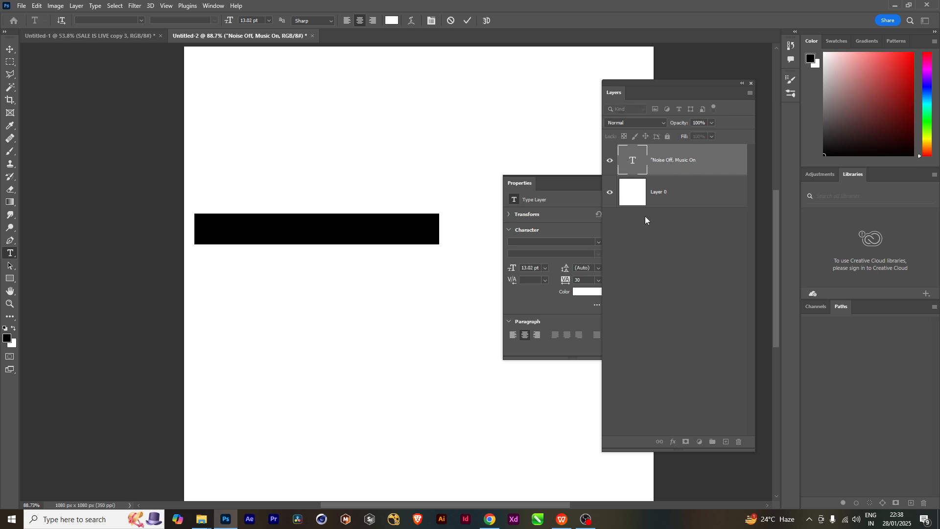
click(398, 21)
text(000000)
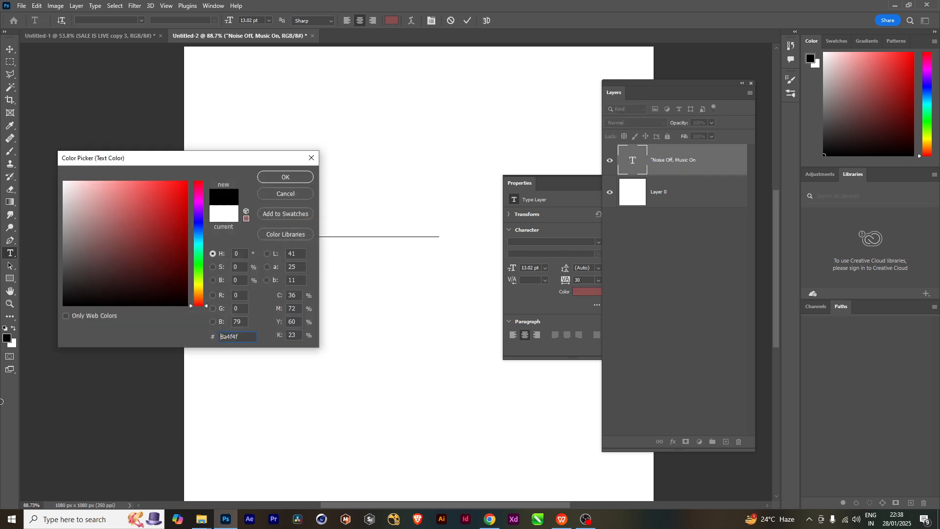
key(Return)
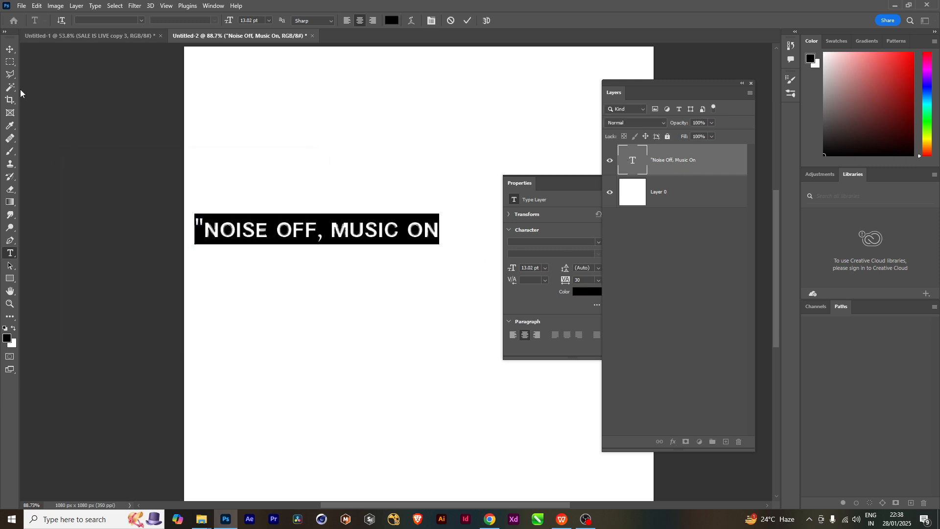
click(10, 49)
- Scale the headline to about 167% and move it to the upper part of the blank document
key(ctrl+t)
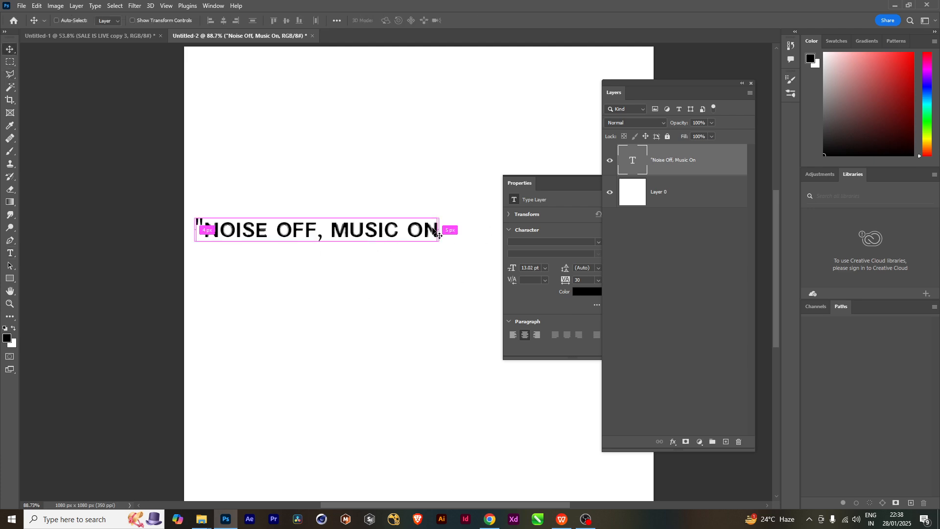
scroll(436, 233, down, 1)
drag(435, 216, 504, 210)
drag(381, 234, 451, 138)
key(Return)
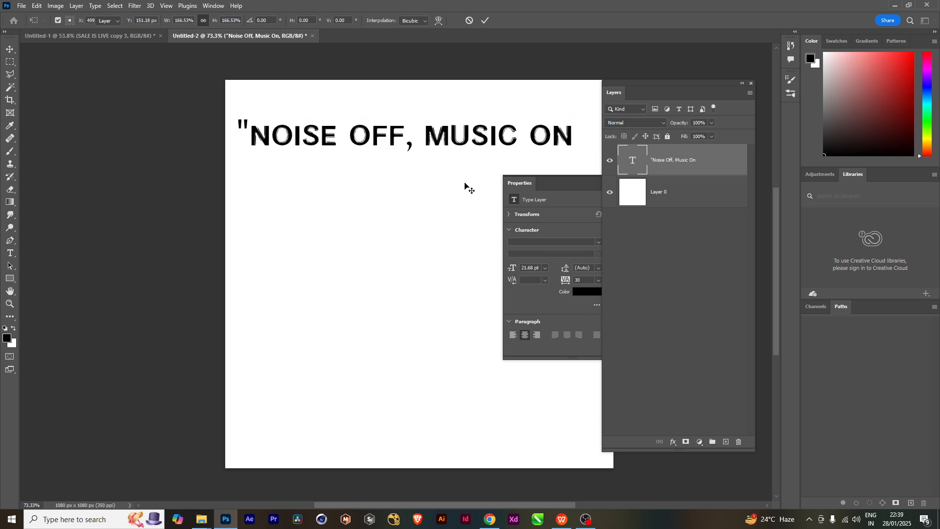
- Copy the headline text layer into the JBL poster document and bring it to the top of the layer stack
click(666, 190)
click(684, 164)
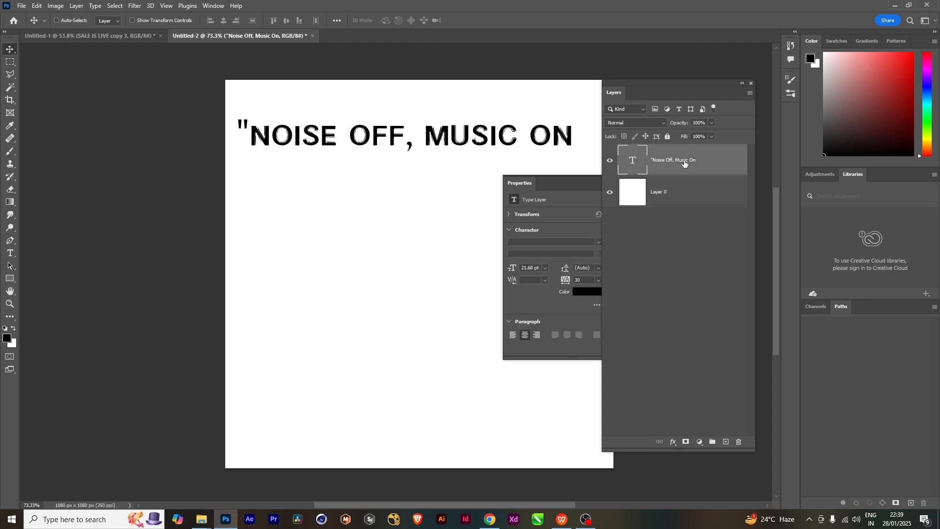
click(89, 35)
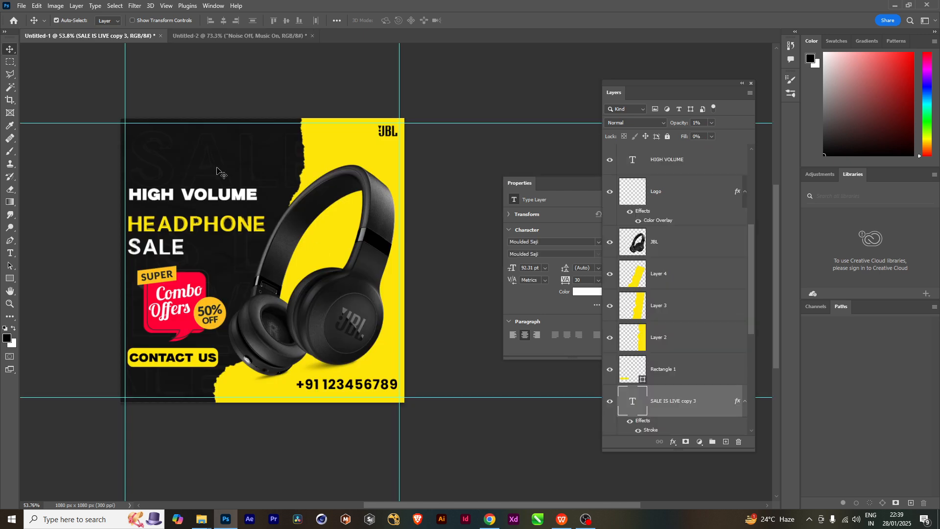
key(ctrl+v)
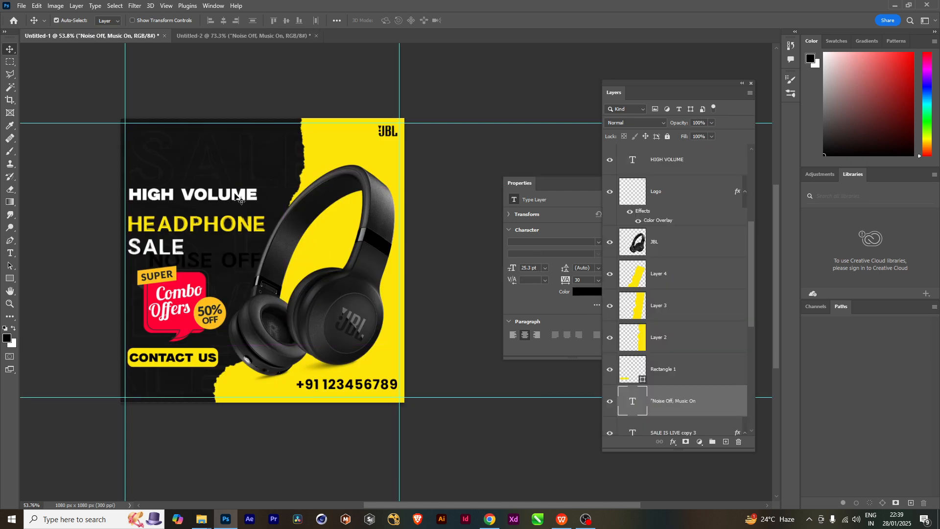
scroll(734, 380, down, 1)
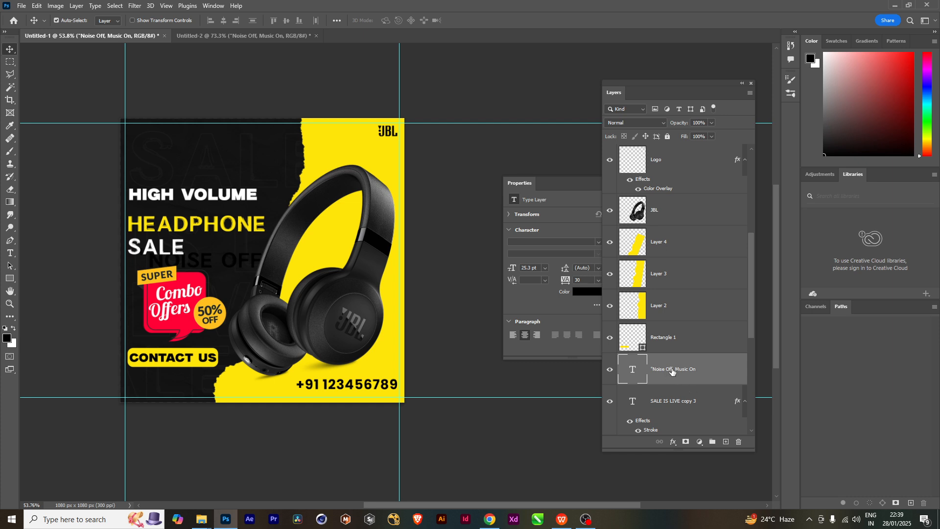
drag(672, 371, 681, 151)
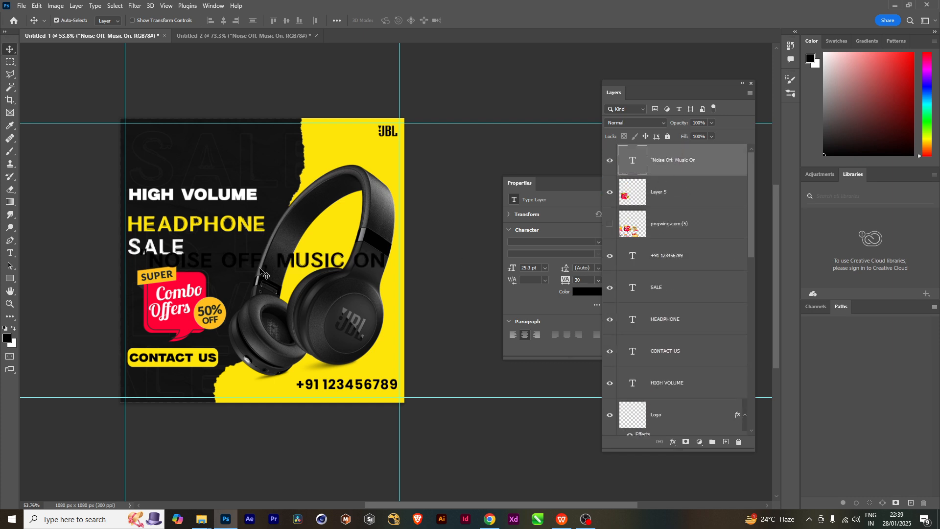
- Move the headline to the upper edge of the poster, above HIGH VOLUME
scroll(259, 271, up, 3)
key(ctrl+t)
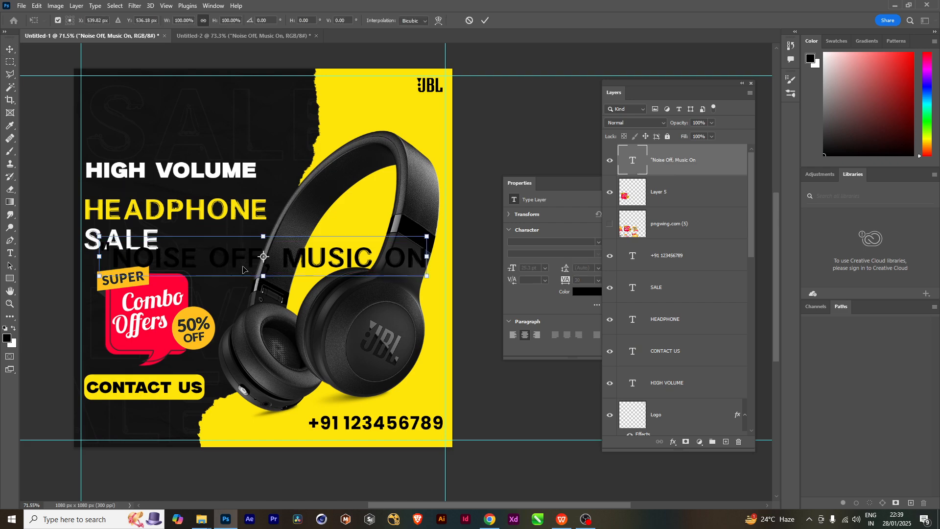
scroll(193, 260, up, 1)
drag(191, 260, 369, 178)
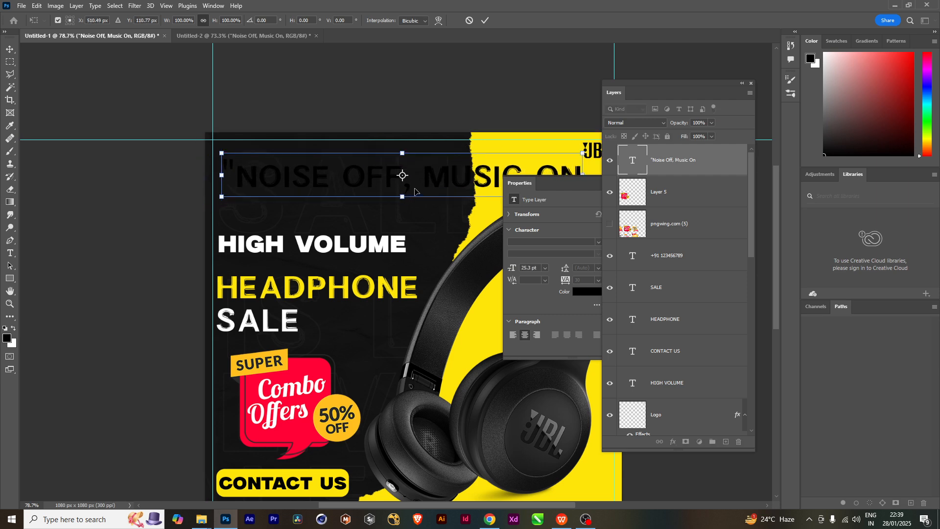
key(Return)
- Break the headline into two lines after "Noise Off," and shift it onto the dark area above HIGH VOLUME
double_click(420, 176)
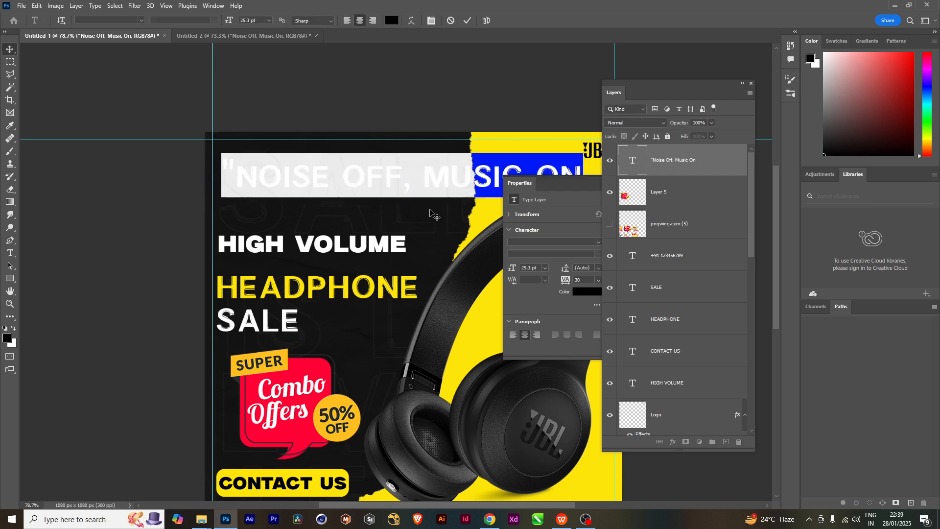
click(419, 178)
key(Return)
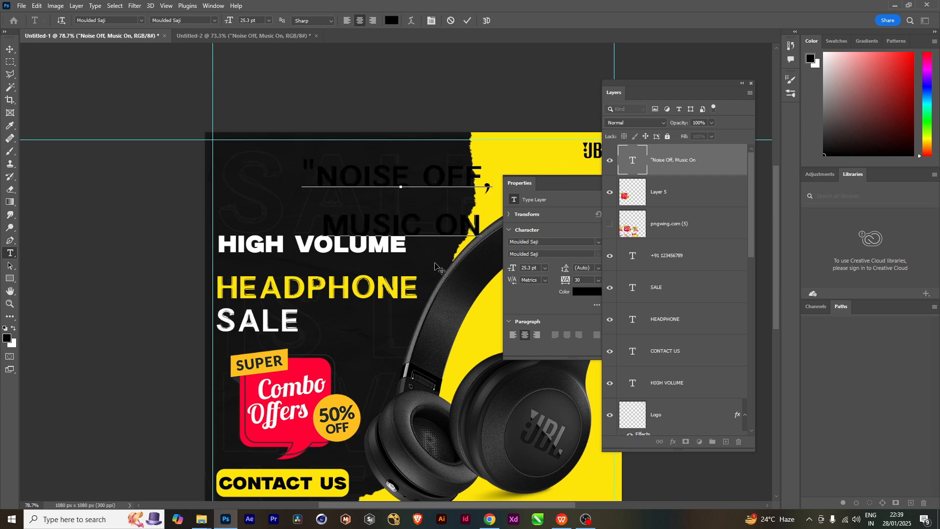
click(8, 49)
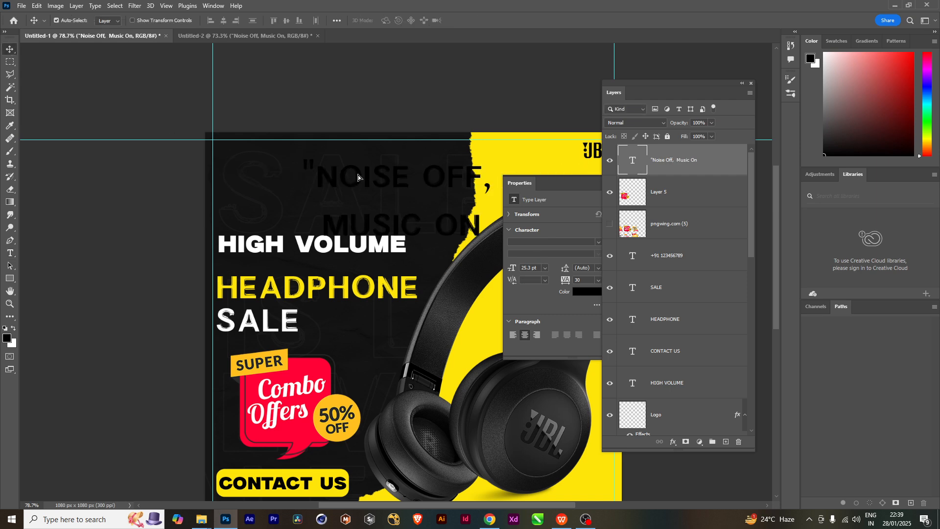
drag(359, 180, 310, 166)
scroll(334, 195, up, 3)
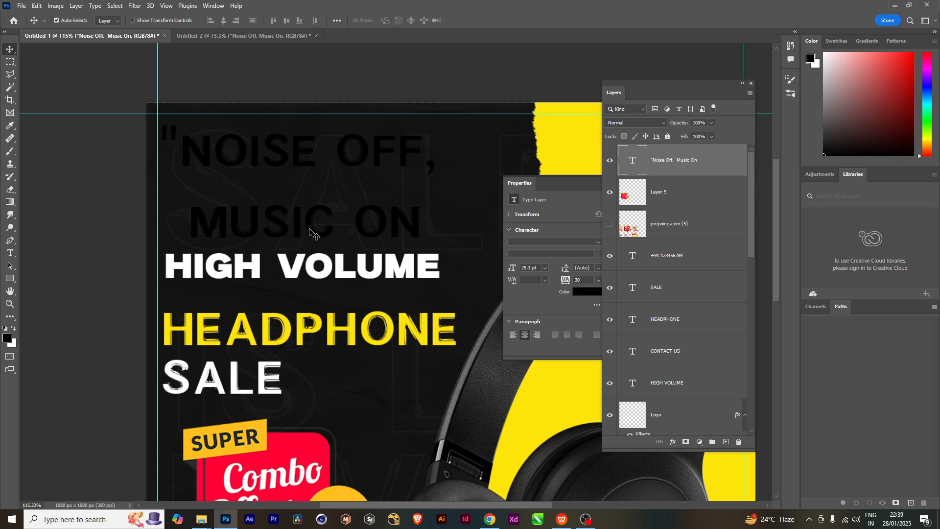
- Set the leading of the two-line headline to 19 pt in the Character settings
double_click(633, 161)
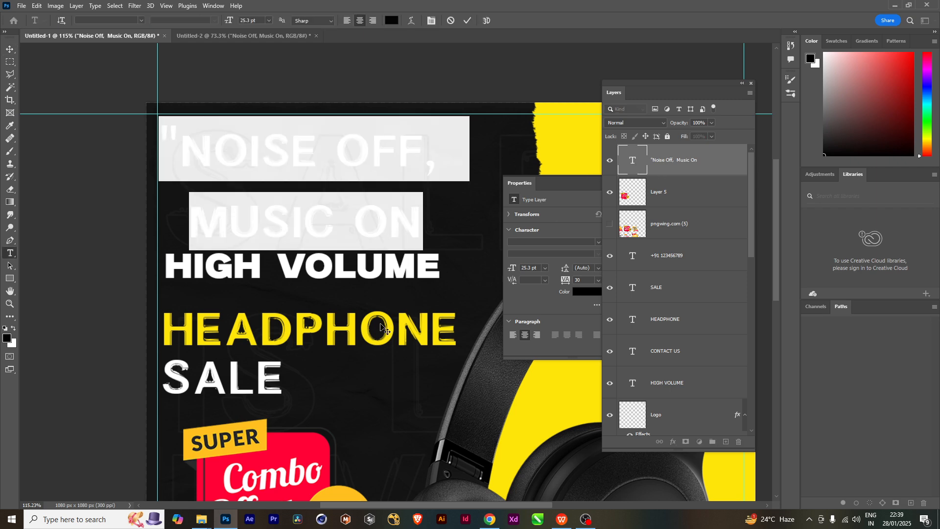
click(216, 7)
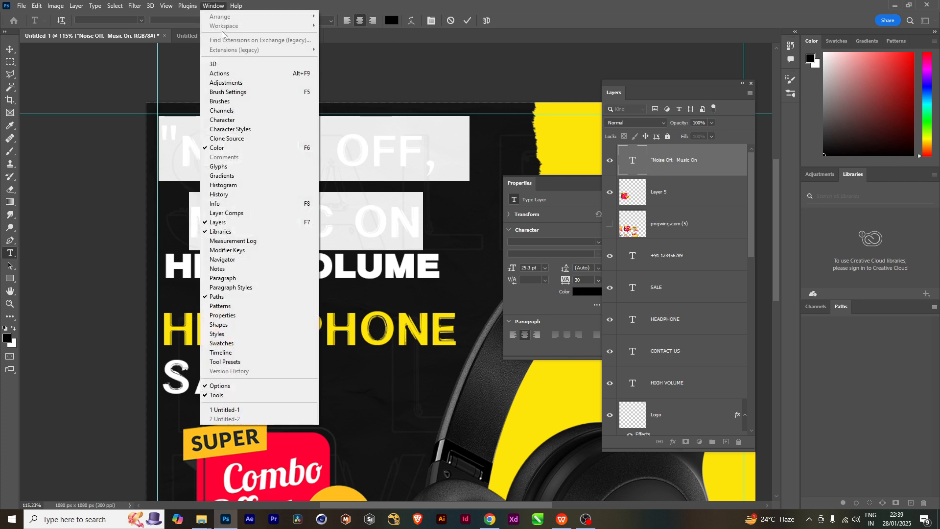
click(222, 120)
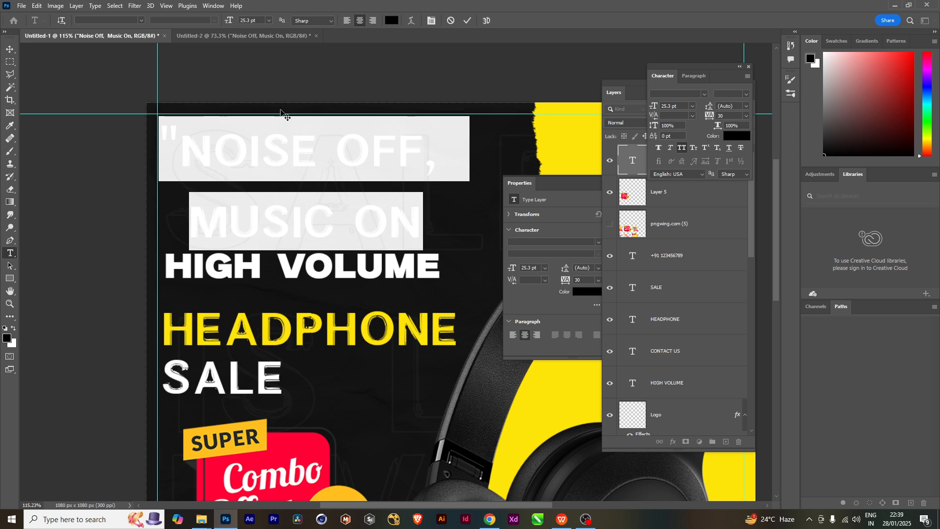
drag(667, 74, 510, 102)
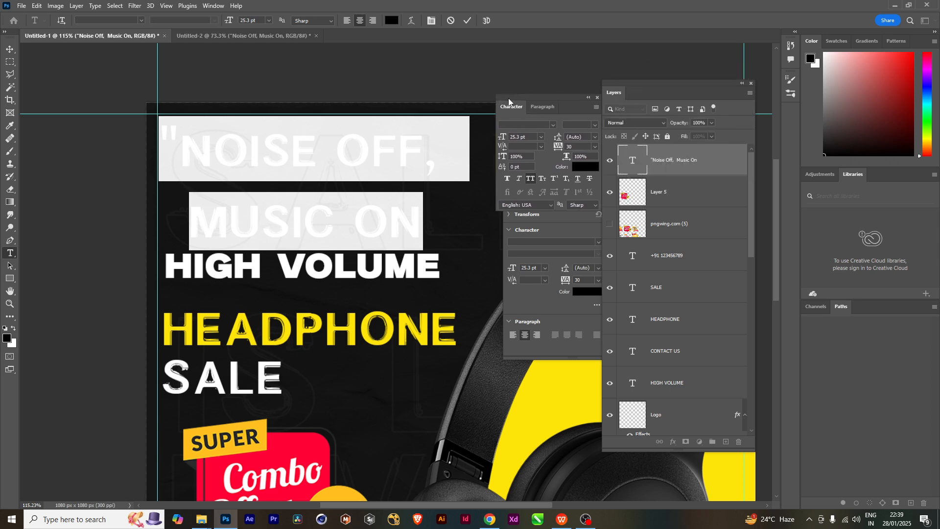
drag(560, 140, 554, 139)
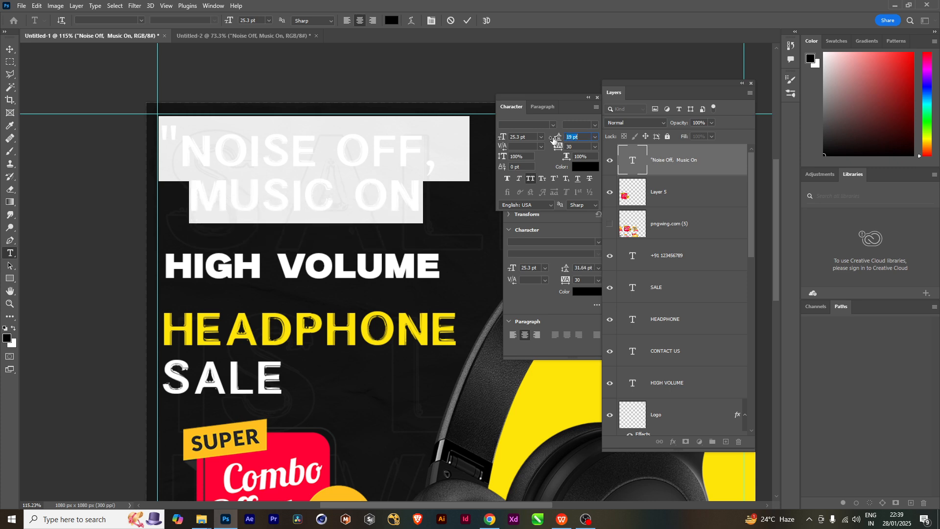
click(10, 50)
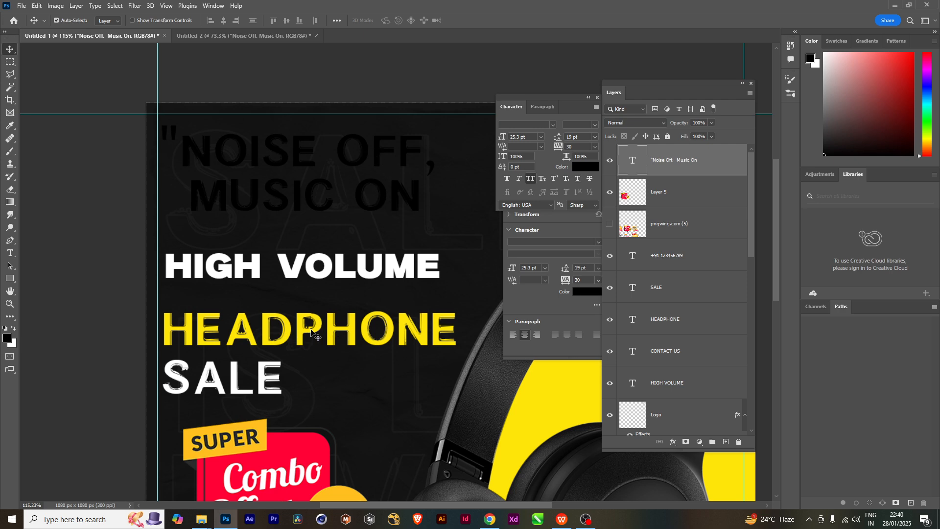
- Nudge the headline slightly down and delete the quotation mark before "Noise Off"
drag(365, 153, 368, 162)
double_click(198, 161)
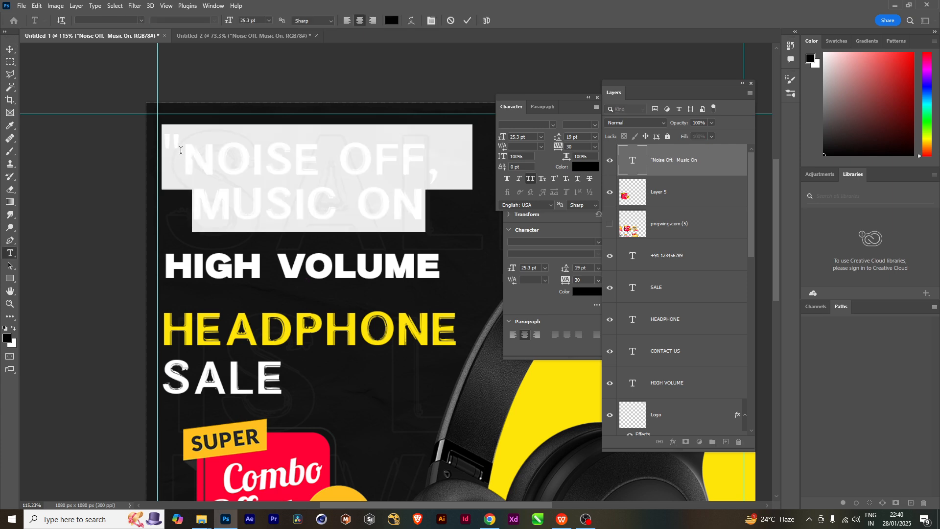
click(185, 161)
key(BackSpace)
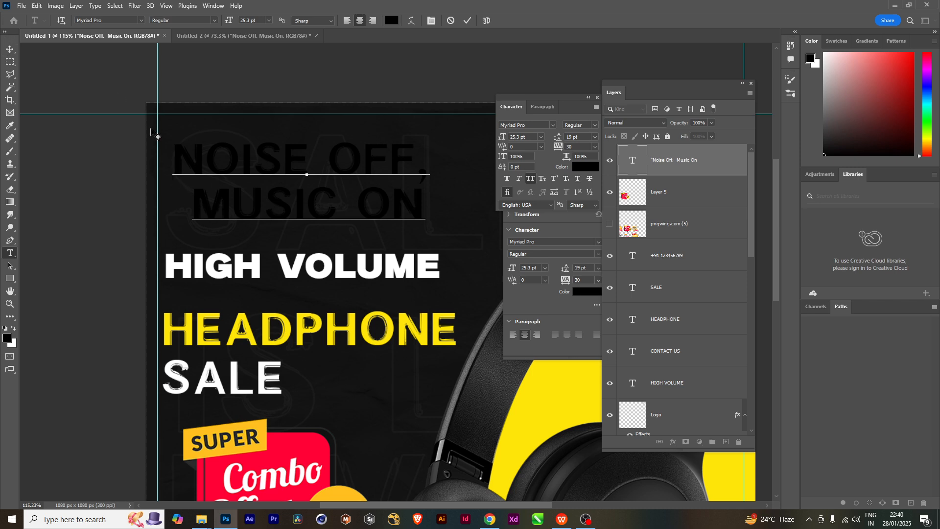
drag(185, 155, 441, 216)
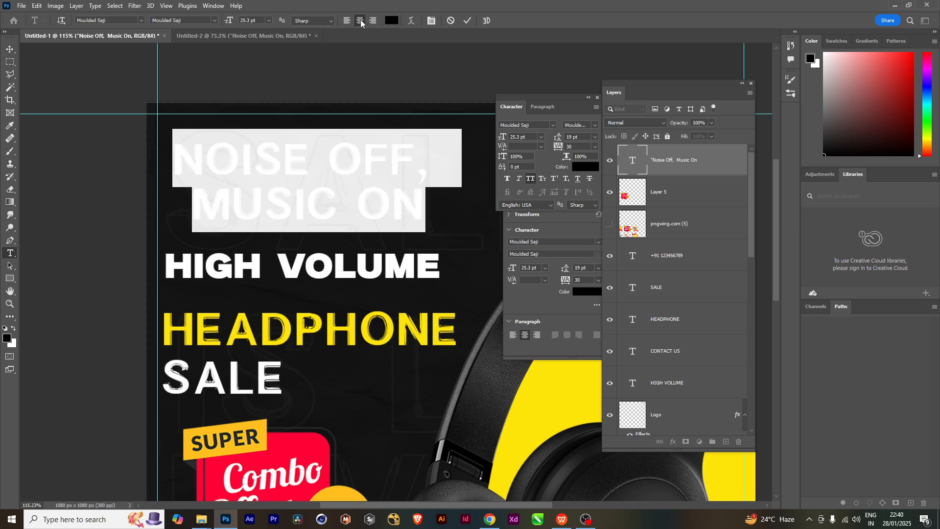
click(10, 49)
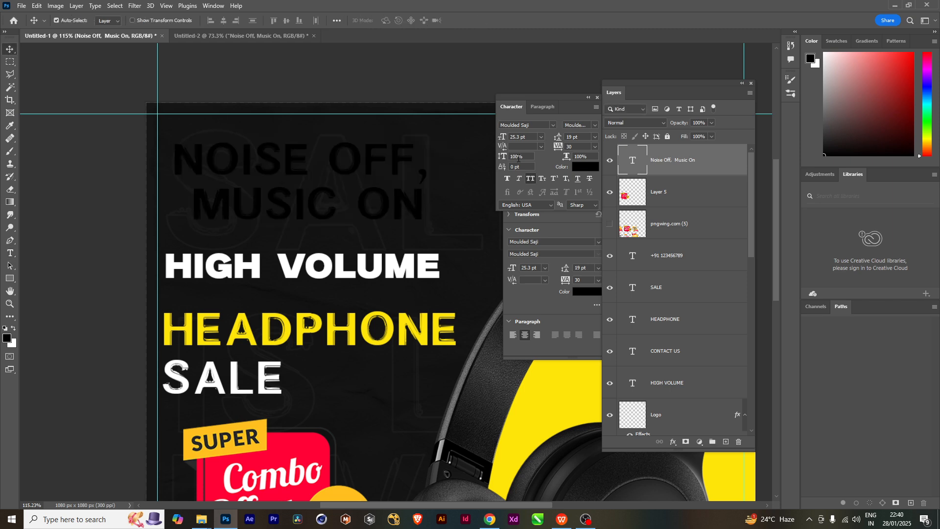
- Recolor the headline yellow, ffe509, by sampling the color of the HEADPHONE text
double_click(634, 160)
click(392, 20)
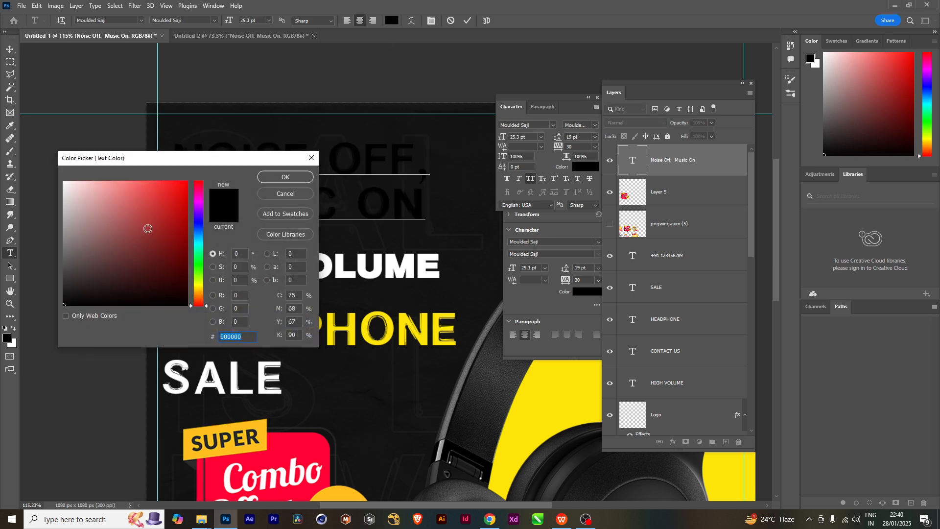
click(355, 317)
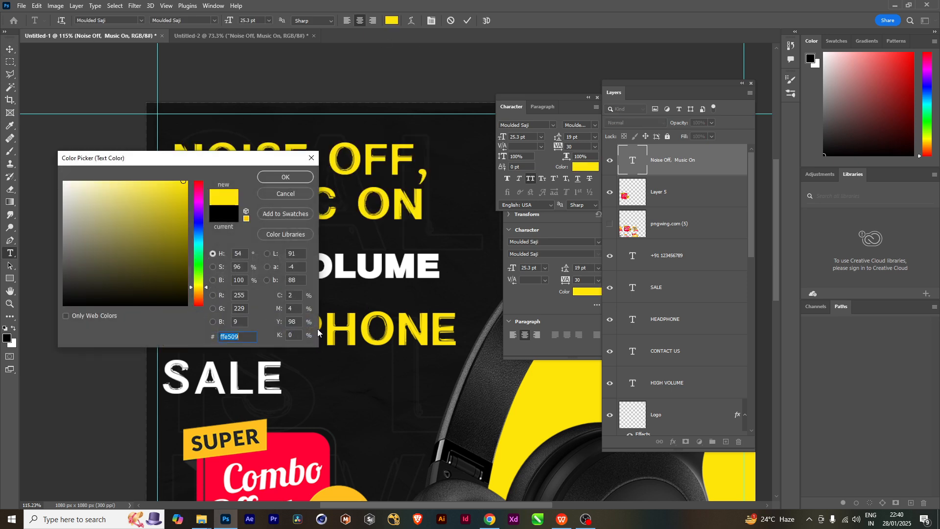
click(298, 178)
click(10, 49)
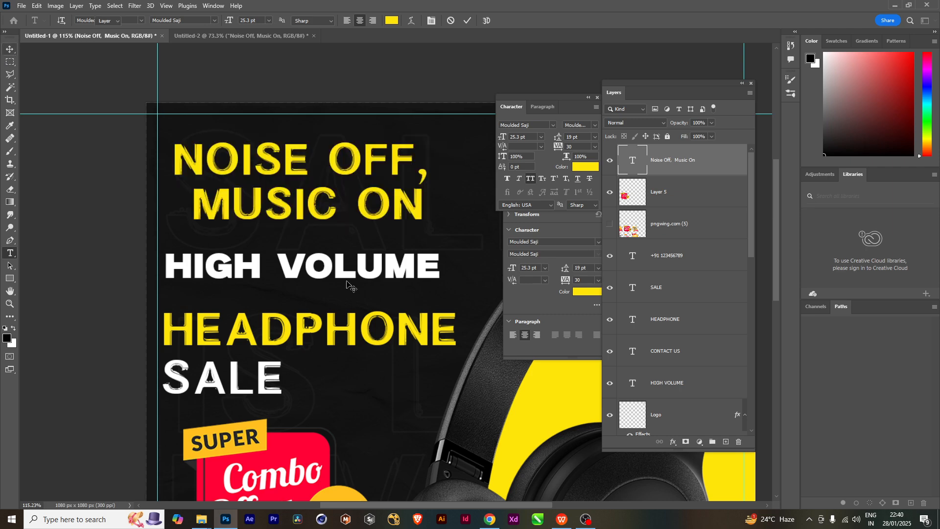
- Scale the HIGH VOLUME text down to about 72% and place it just above HEADPHONE, keeping their left edges aligned
scroll(352, 290, down, 3)
scroll(349, 289, down, 2)
scroll(322, 252, up, 4)
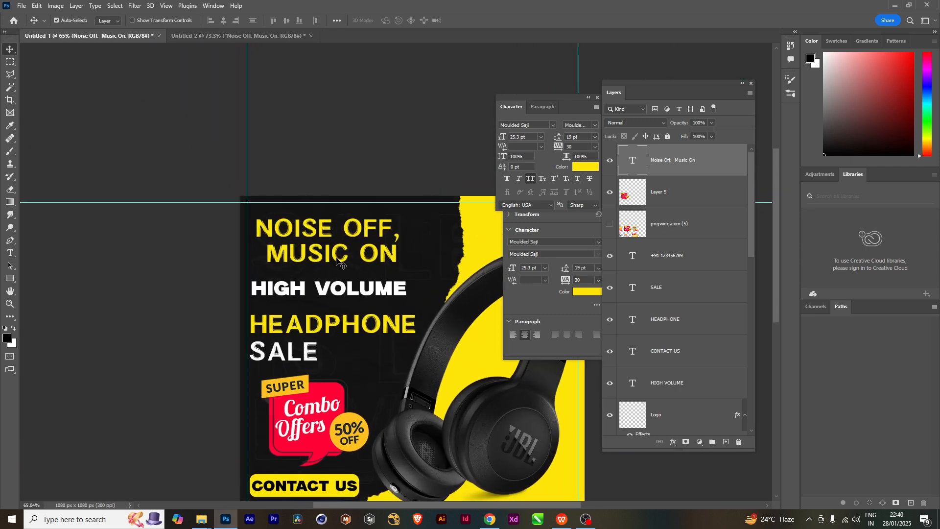
scroll(403, 255, up, 3)
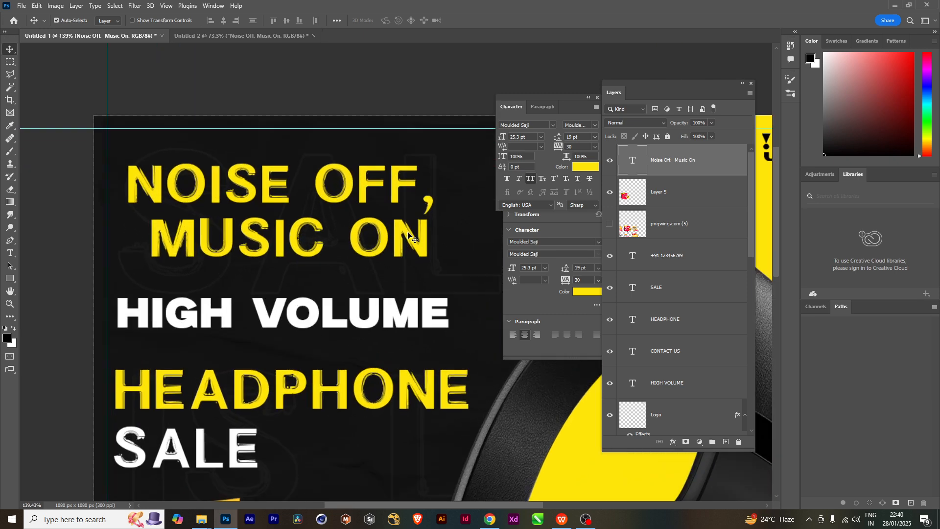
scroll(329, 210, down, 3)
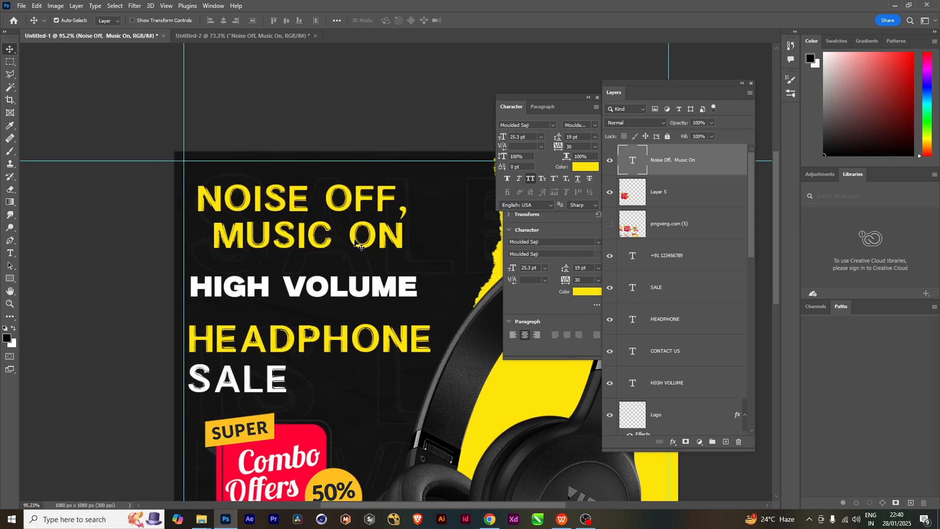
scroll(425, 210, up, 2)
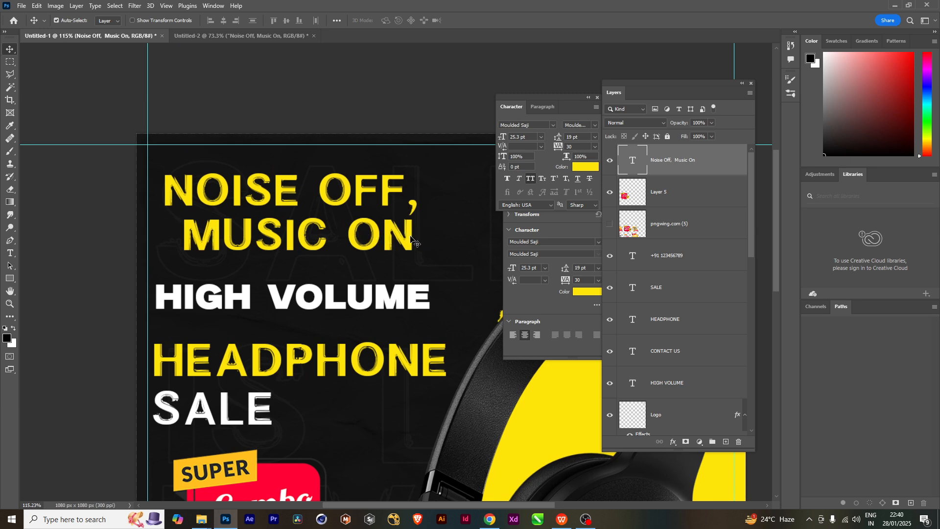
click(248, 293)
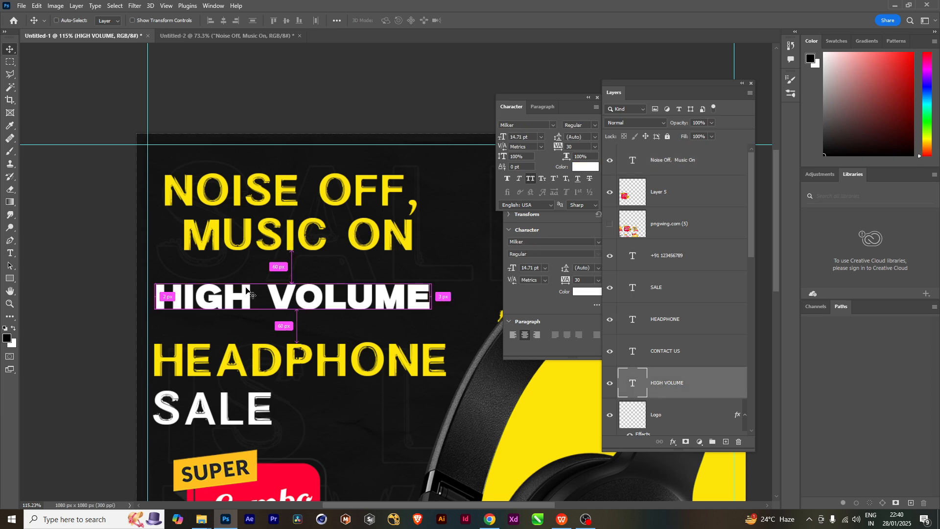
key(ctrl+t)
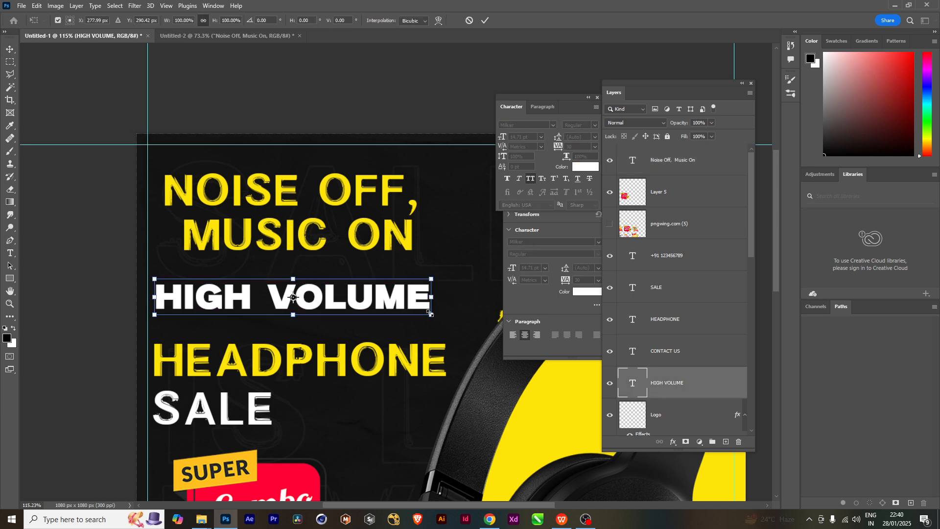
drag(430, 313, 307, 316)
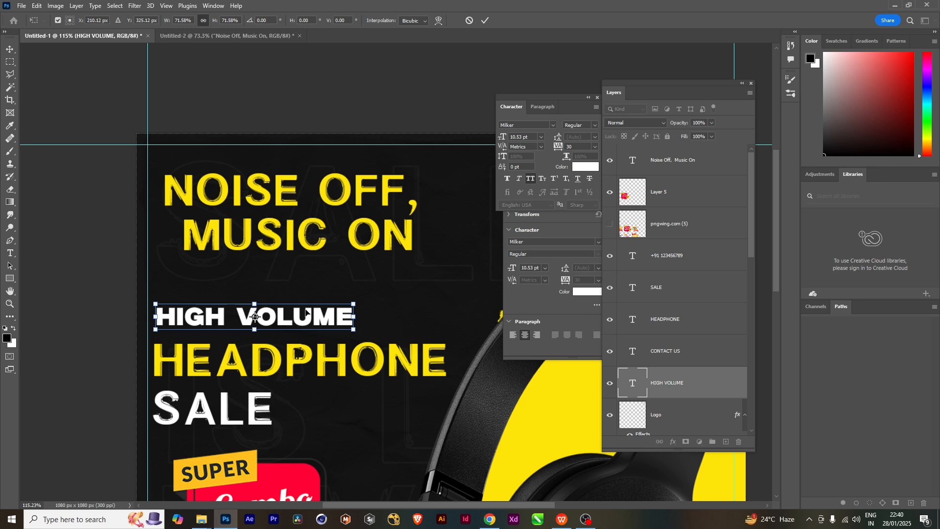
key(Return)
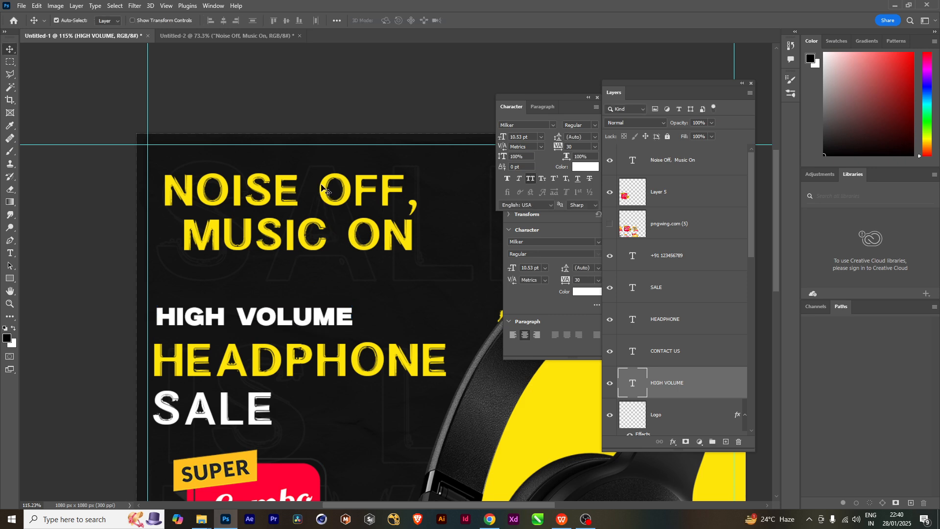
- Enlarge the "Noise Off, Music On" headline to about 127% and align its left edge with the HEADPHONE text
click(326, 191)
key(ctrl+t)
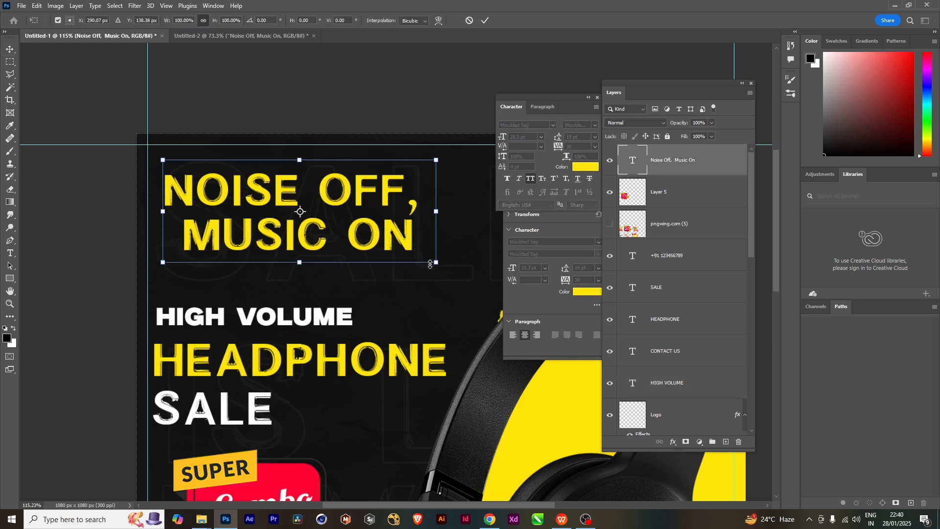
mouse_move(430, 264)
mouse_down()
mouse_move(445, 257)
mouse_move(482, 273)
mouse_move(421, 255)
mouse_up()
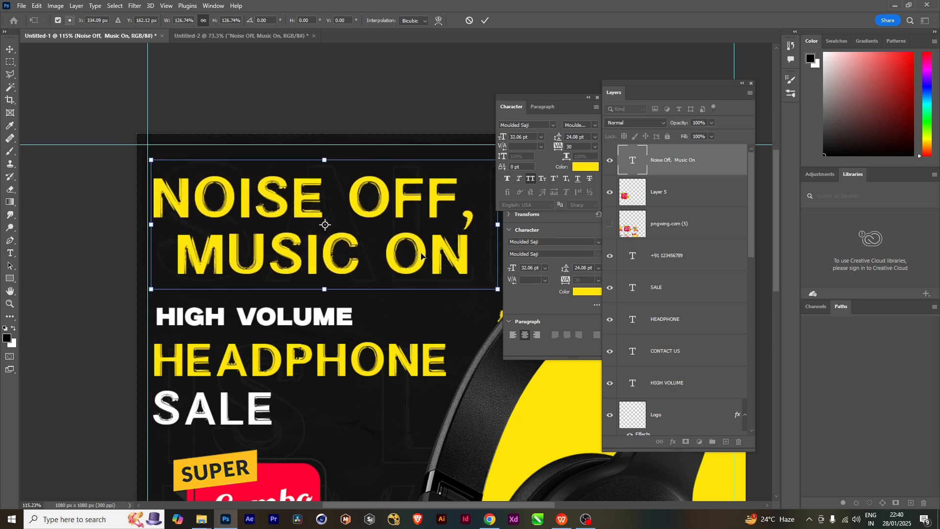
key(Return)
- Examine the whole poster, checking the balance of the enlarged headline against the text, offer badge and headphone
key(ctrl+0)
drag(408, 309, 308, 317)
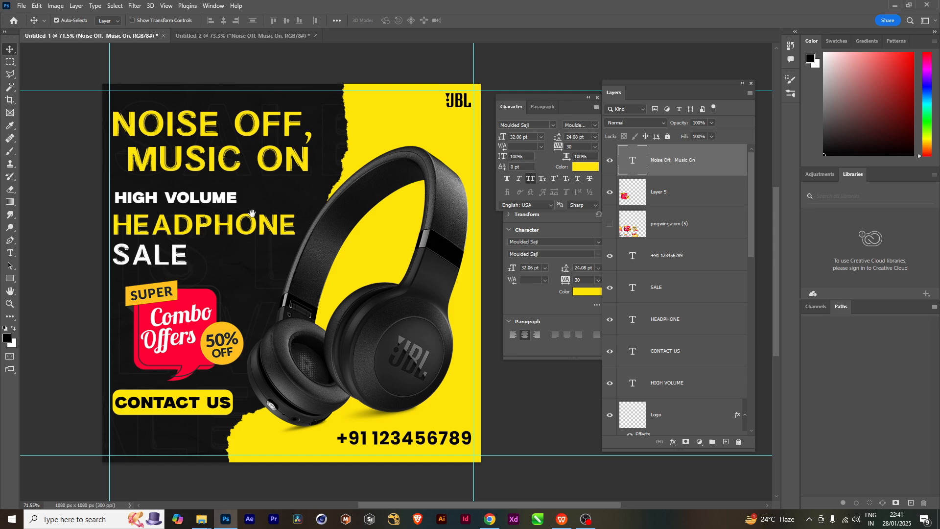
scroll(333, 146, up, 4)
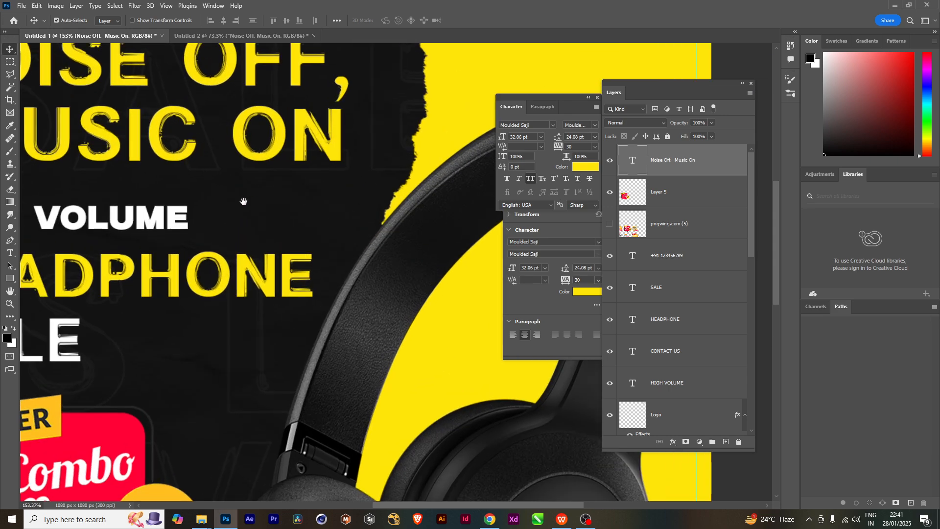
scroll(269, 209, down, 5)
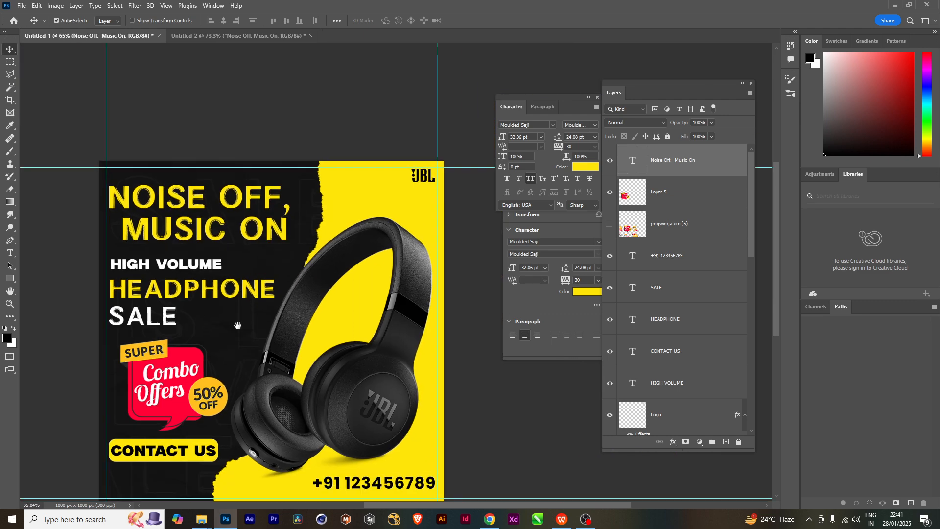
scroll(250, 323, up, 3)
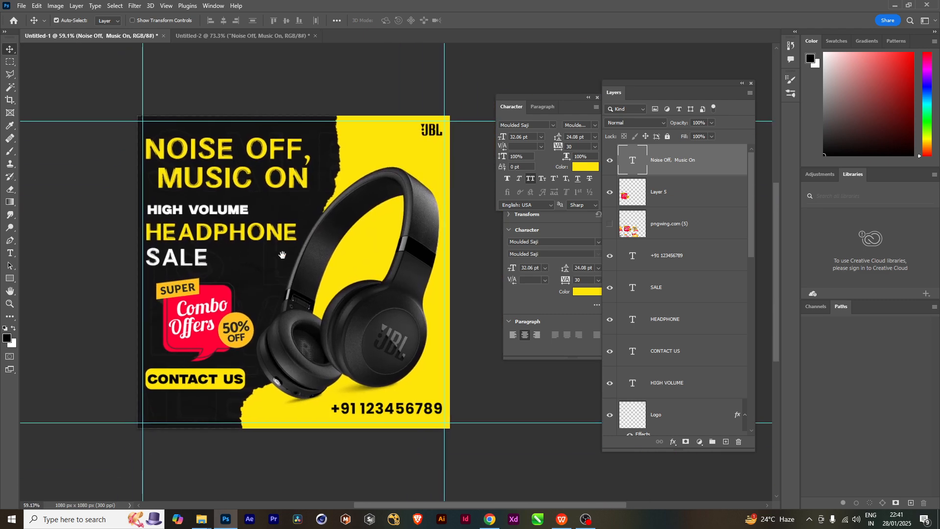
drag(271, 255, 277, 255)
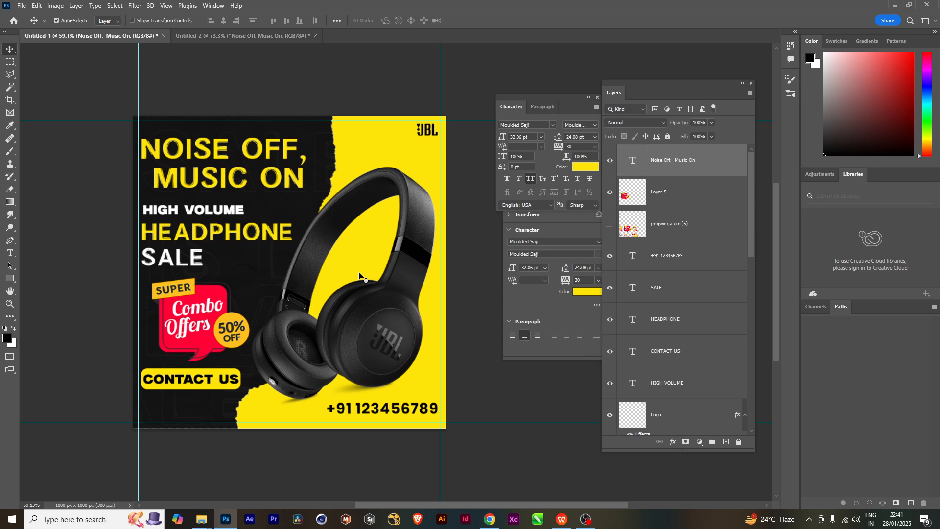
scroll(360, 281, up, 2)
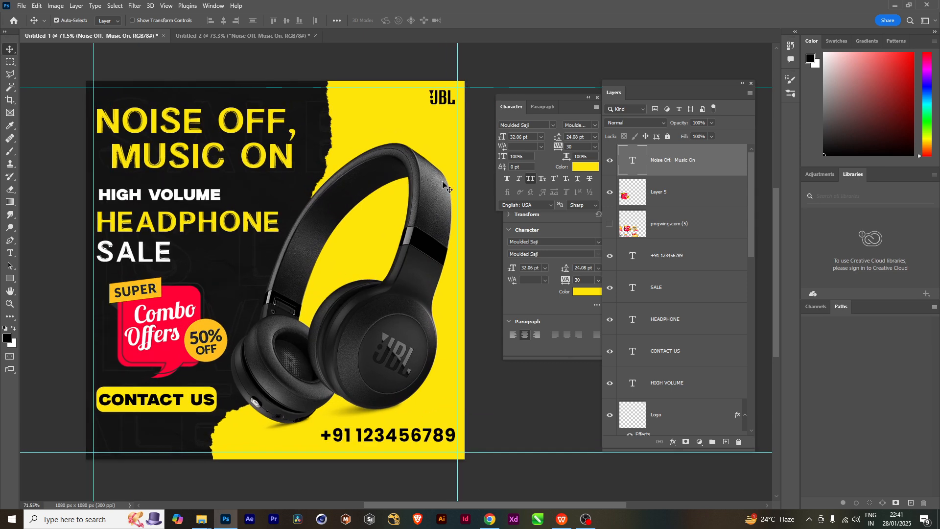
scroll(304, 194, down, 1)
scroll(308, 196, up, 1)
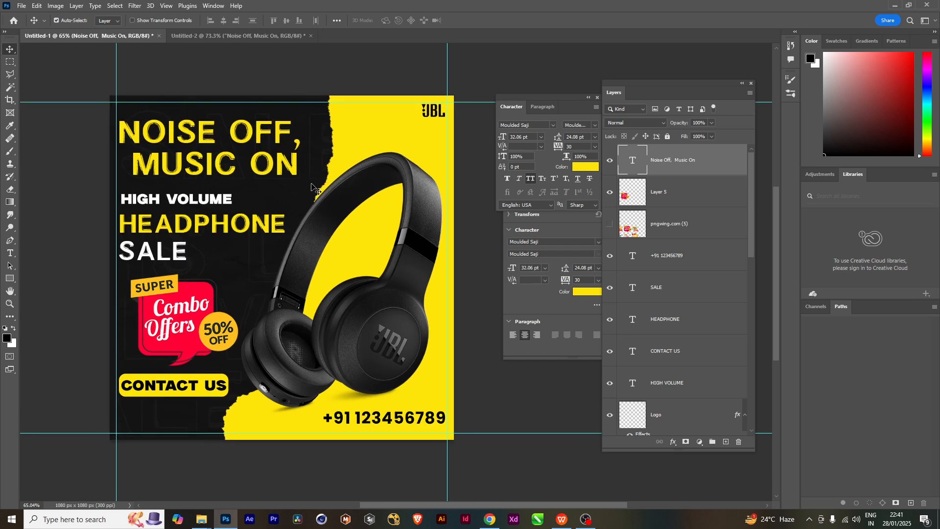
scroll(385, 145, up, 1)
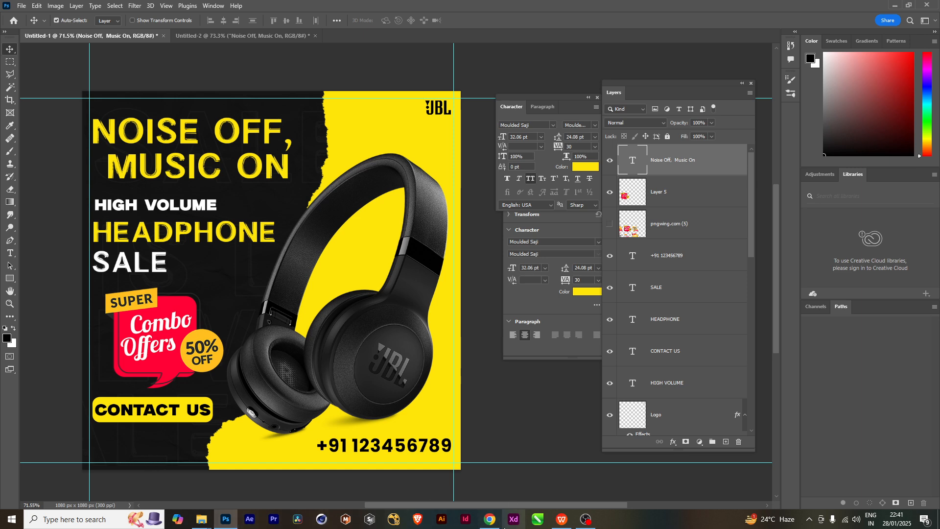
- Switch to Chrome and bring up the ChatGPT list of JBL headphone headline ideas
mouse_move(492, 524)
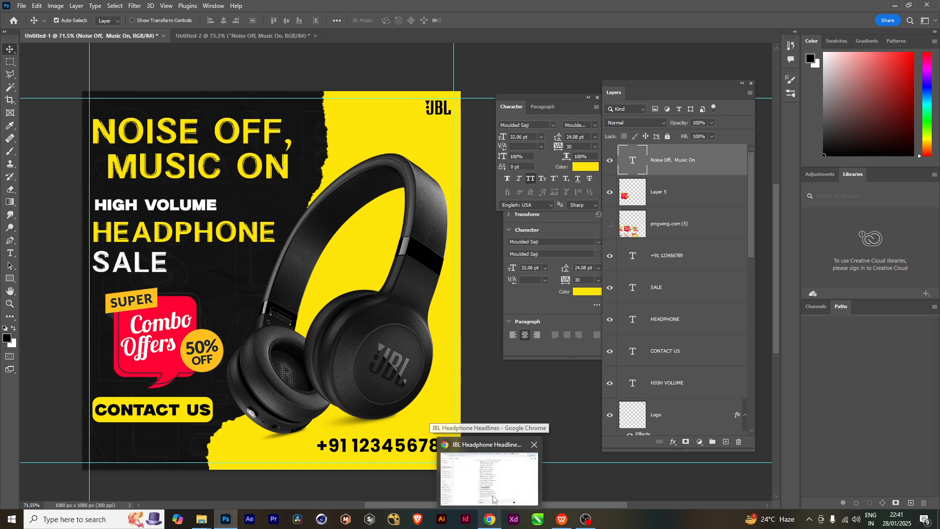
click(493, 492)
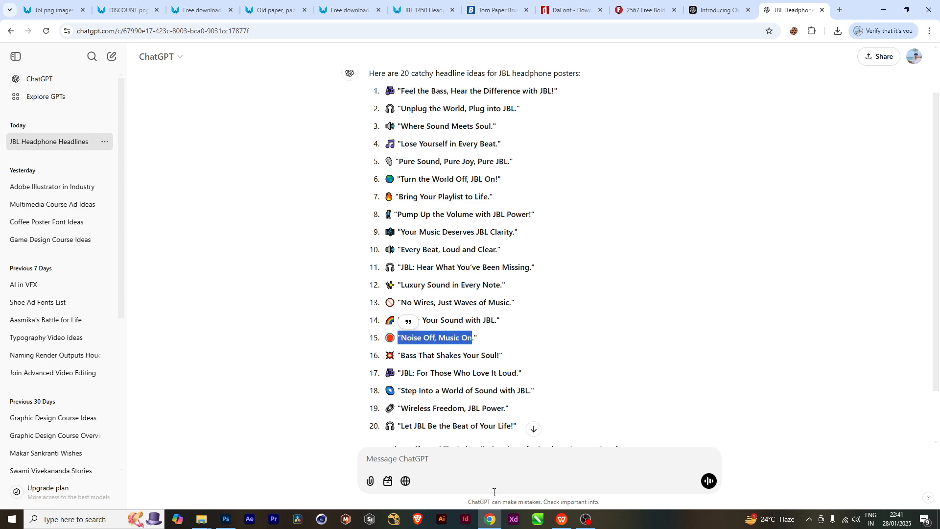
- Switch to the browser and search the PNGWING image site for "flipkart"
click(491, 520)
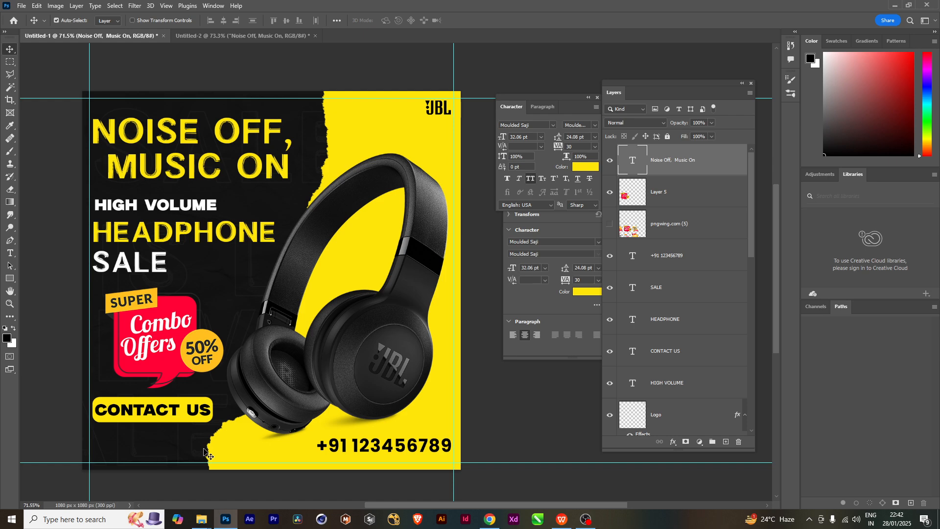
click(480, 484)
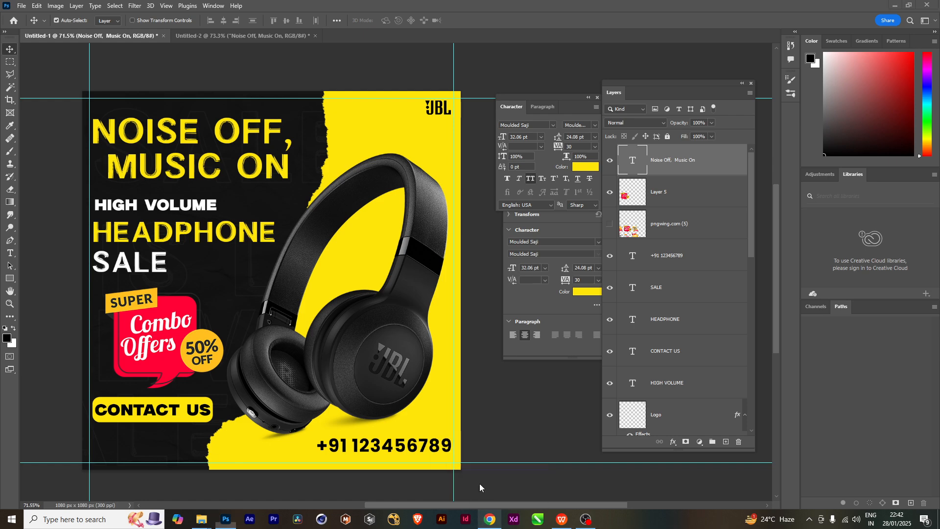
click(274, 10)
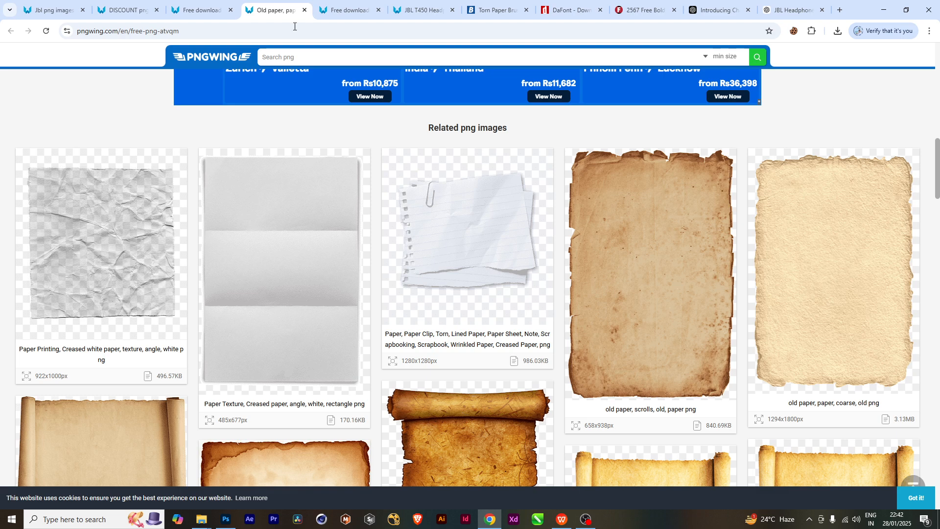
click(279, 54)
text(flipkart)
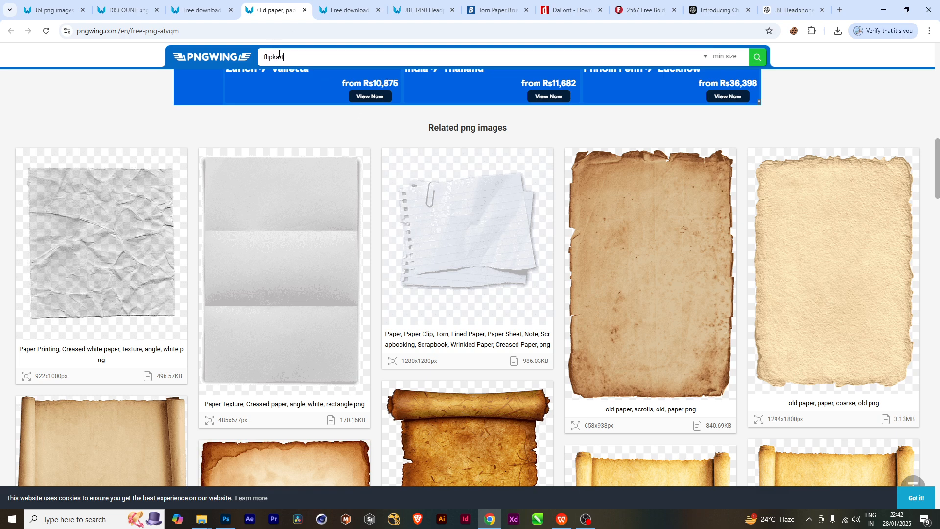
key(Return)
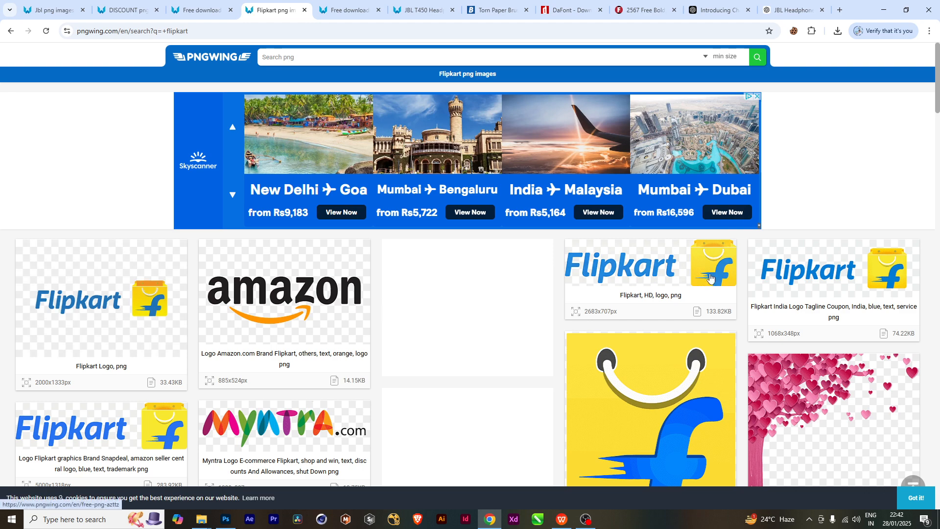
- Download the 2683x707px "Flipkart, HD, logo" PNG from its image page, dismissing the advertisement
click(644, 264)
scroll(441, 361, down, 6)
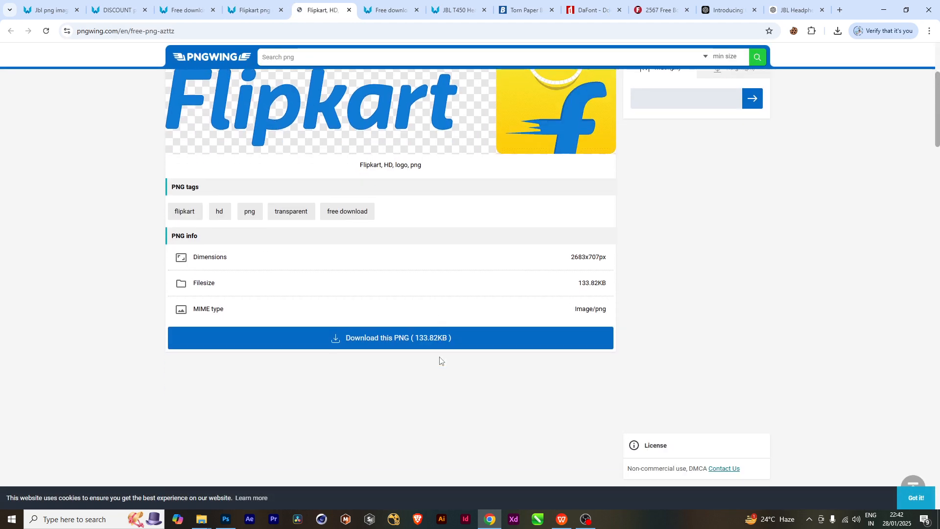
click(356, 245)
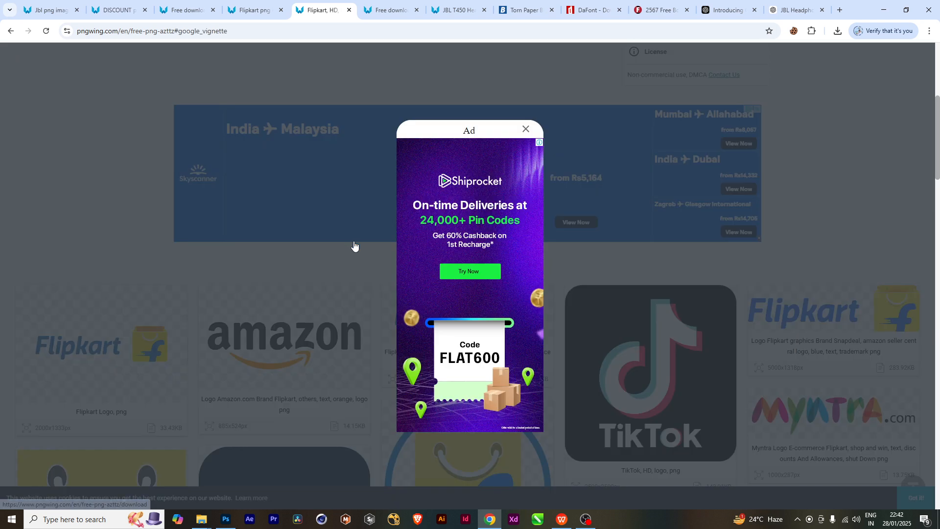
click(526, 129)
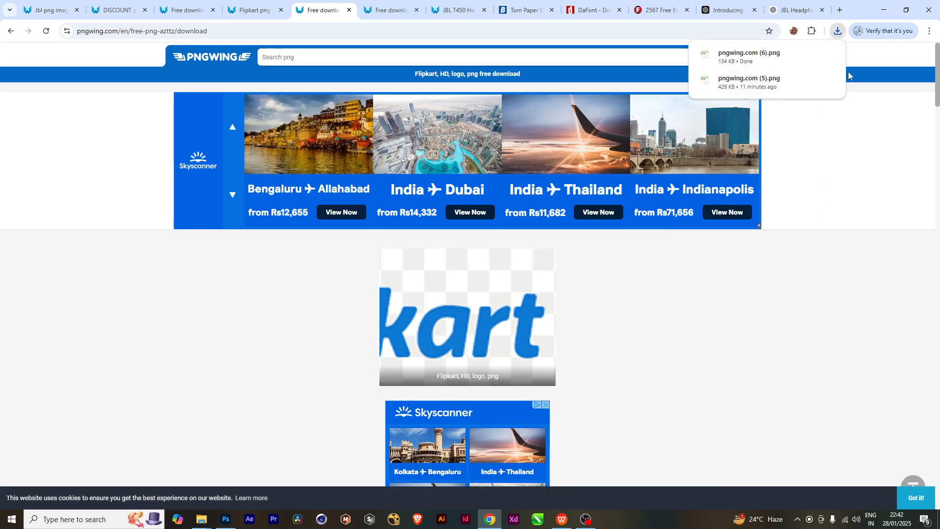
- Place the downloaded Flipkart logo into the poster in Photoshop, scaled to about 228 x 60 px, below the CONTACT US label
drag(764, 55, 344, 325)
drag(457, 232, 317, 312)
drag(285, 356, 383, 319)
scroll(381, 253, up, 3)
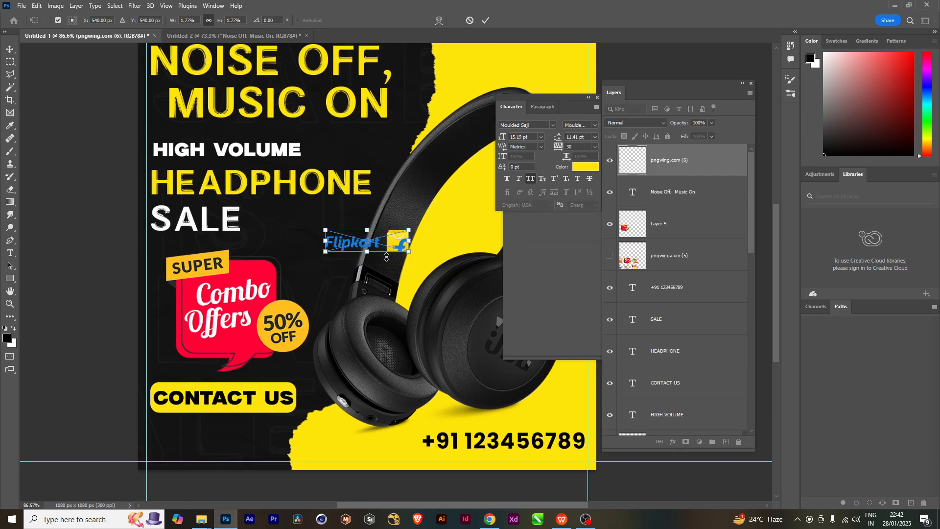
drag(395, 238, 240, 461)
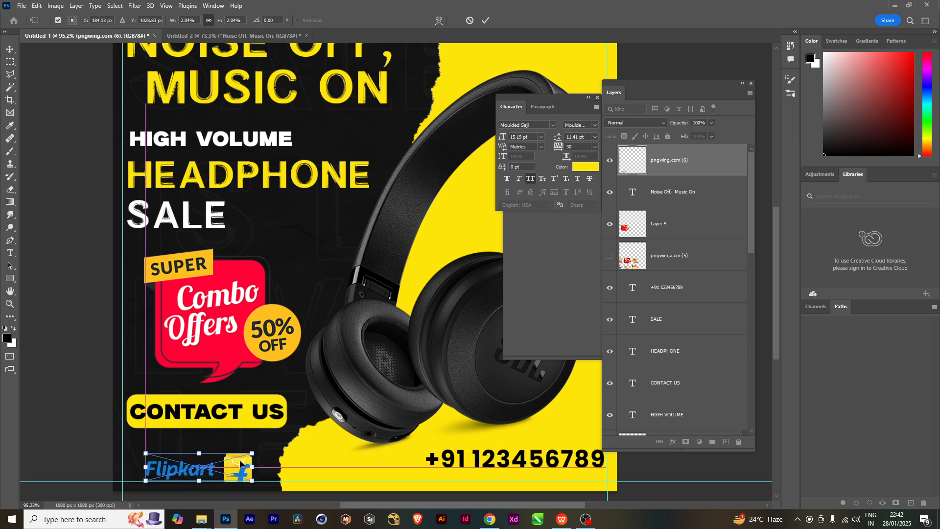
key(Return)
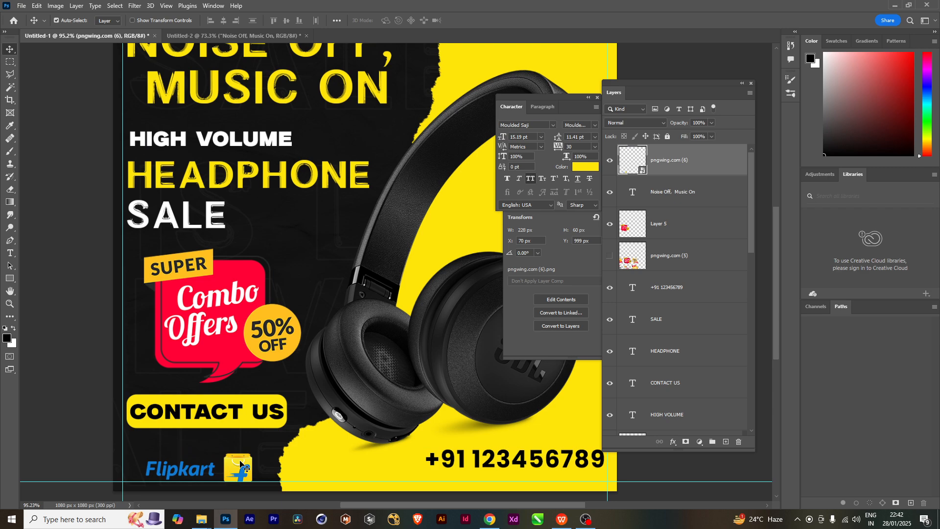
- Nudge the Flipkart logo up by 8 px
key(Up)
key(Up)
key(Up)
key(Up)
key(Up)
key(Up)
key(Up)
key(Up)
- Examine the poster layout at different magnifications to judge the Flipkart logo's placement
scroll(265, 459, down, 8)
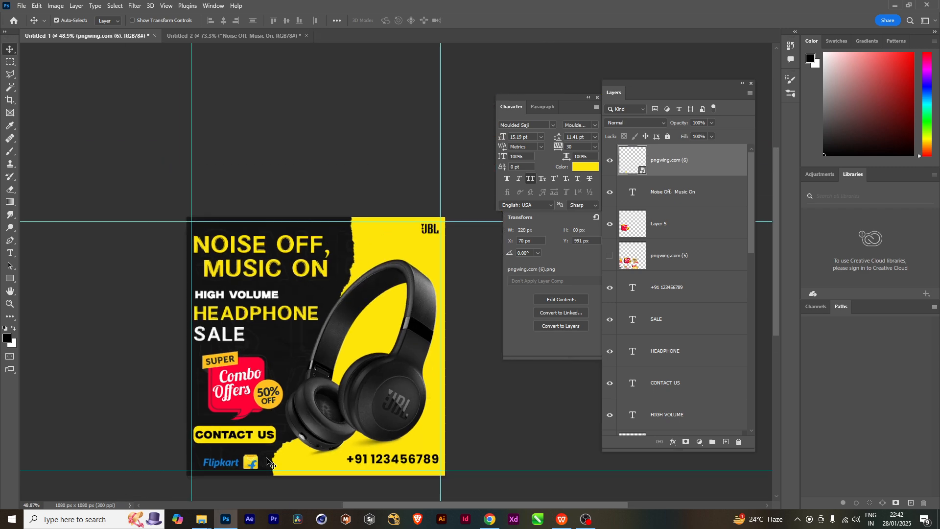
scroll(269, 463, up, 6)
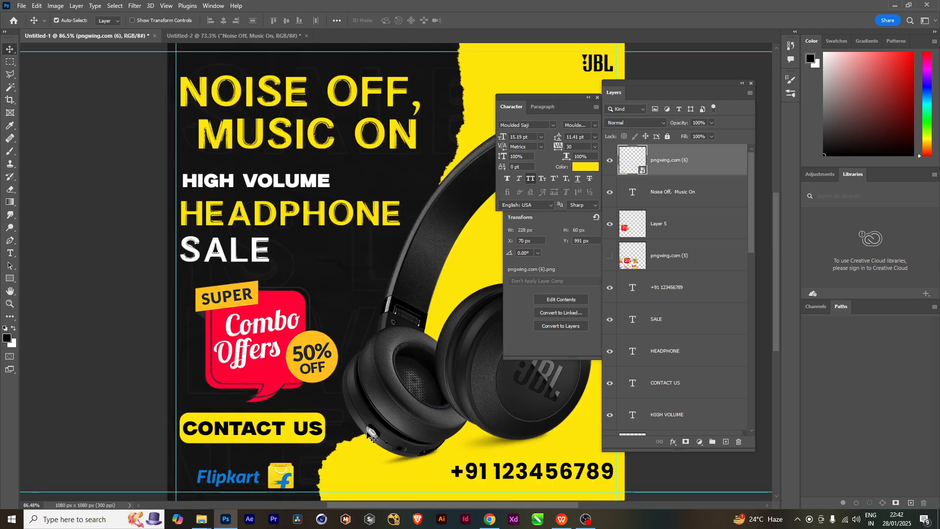
scroll(372, 437, down, 4)
scroll(397, 441, down, 2)
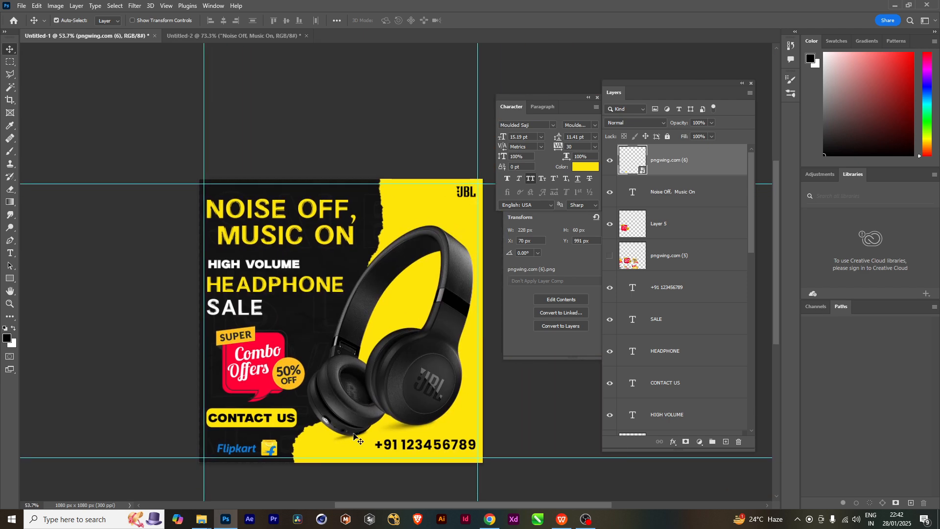
scroll(296, 398, up, 3)
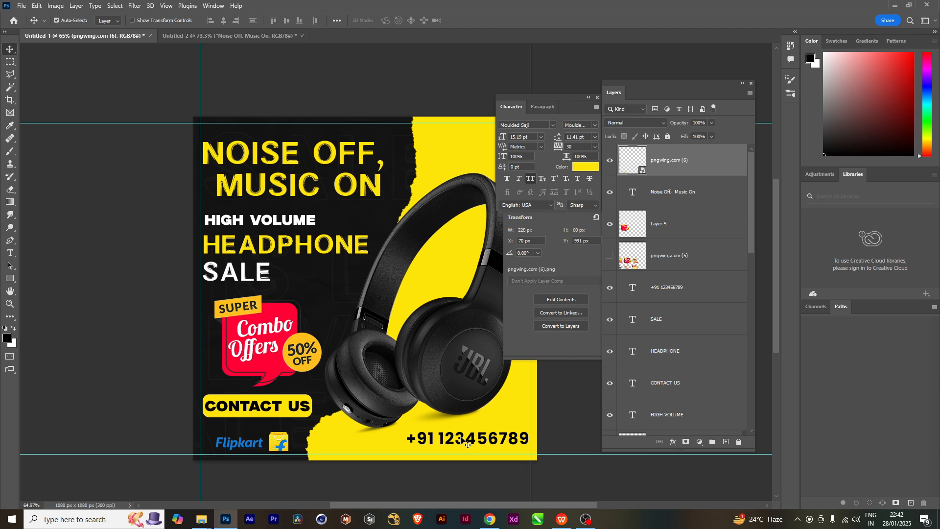
scroll(468, 443, down, 3)
scroll(368, 348, up, 3)
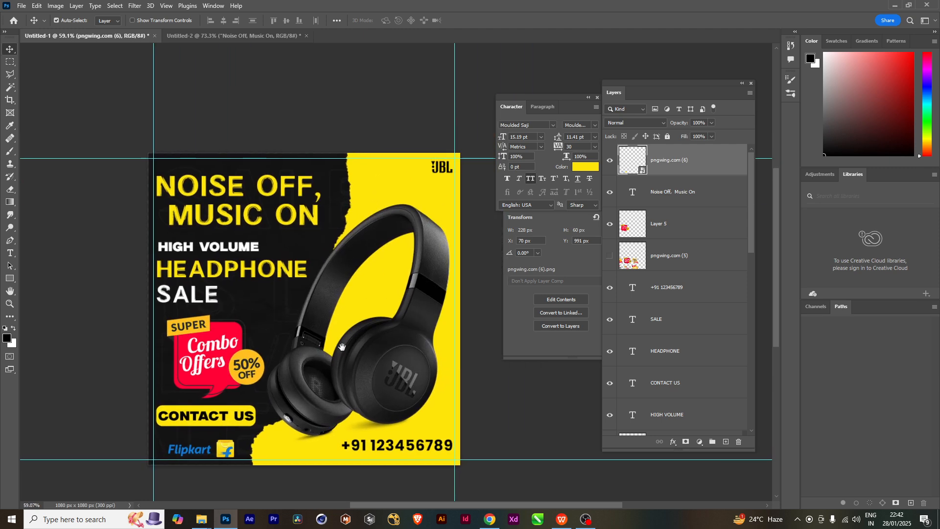
scroll(357, 313, down, 3)
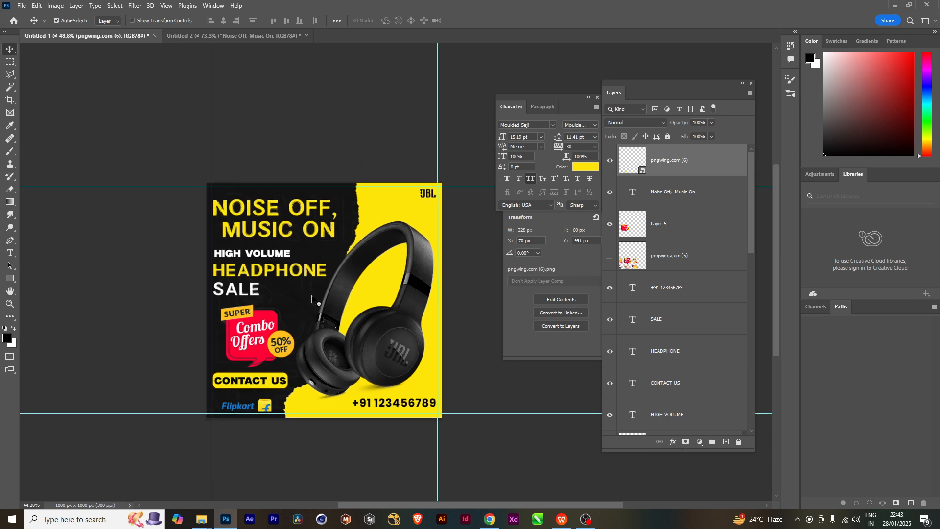
scroll(347, 279, up, 2)
scroll(348, 279, up, 2)
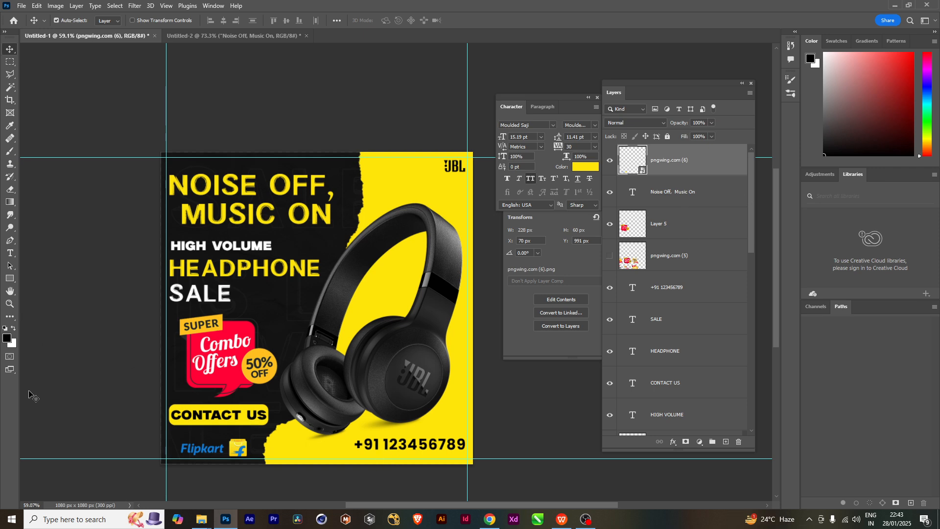
- Draw an unfilled rectangle about 1079 px square over the whole poster, with a white stroke about 37.43 px wide
click(11, 278)
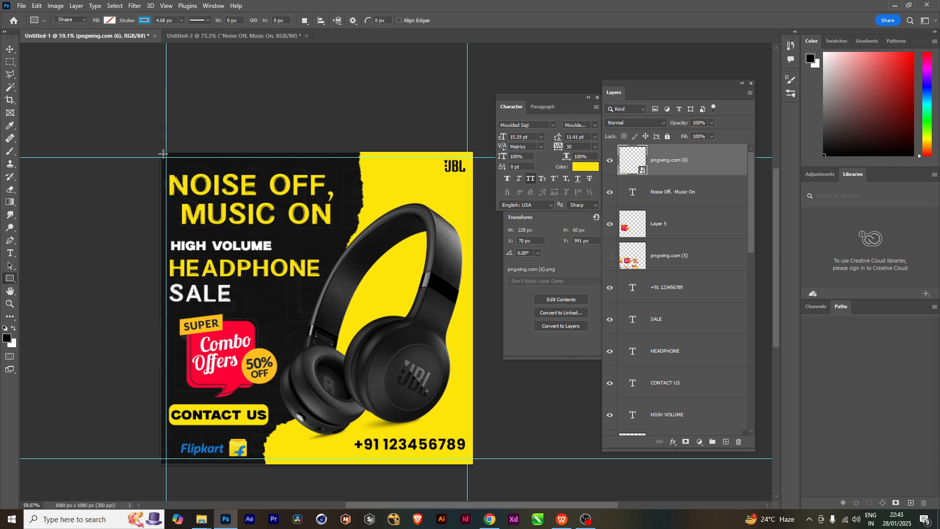
drag(160, 152, 472, 464)
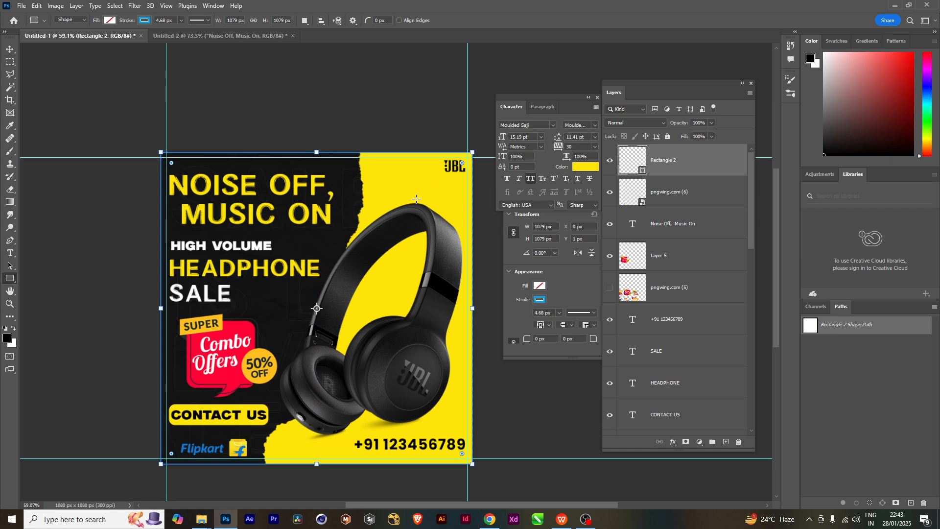
click(149, 22)
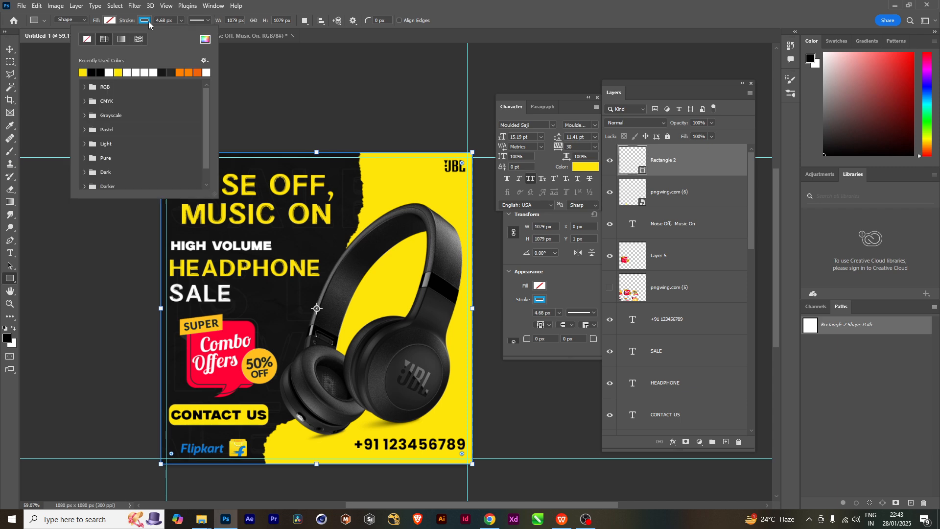
click(131, 73)
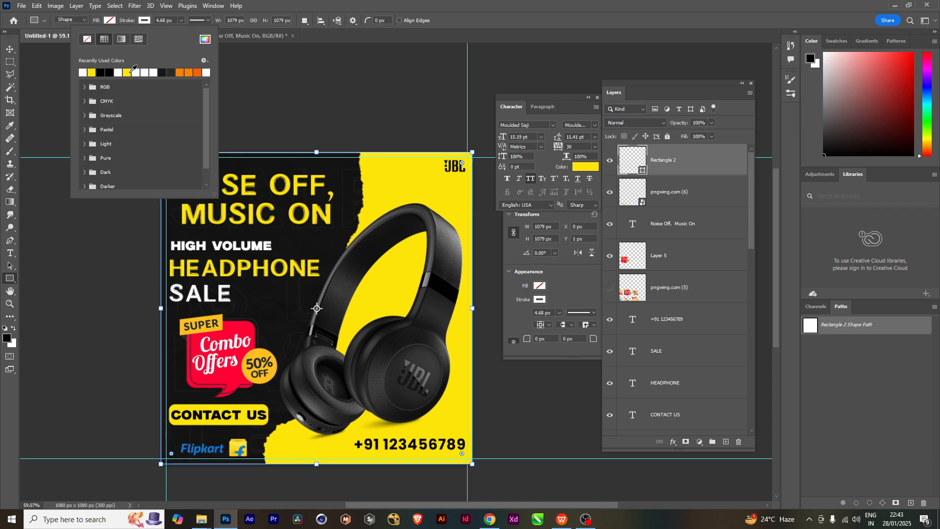
click(180, 20)
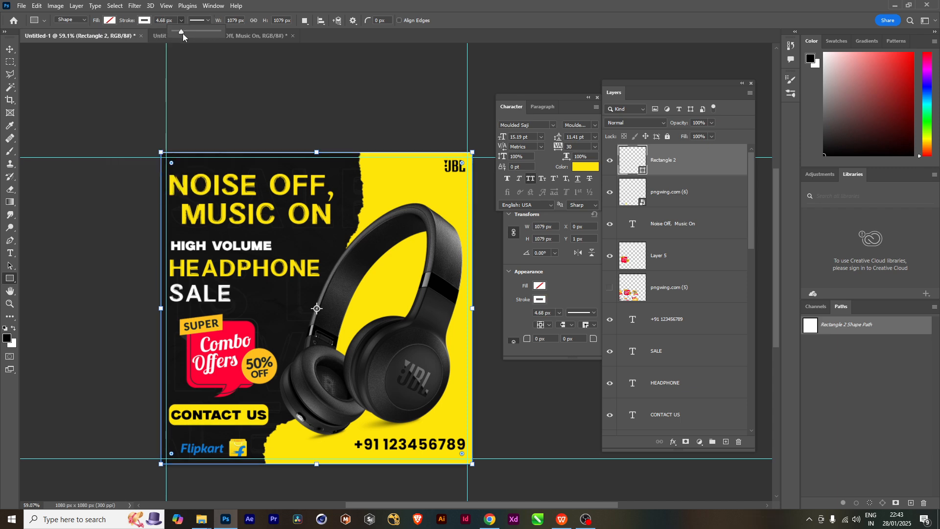
drag(181, 33, 187, 32)
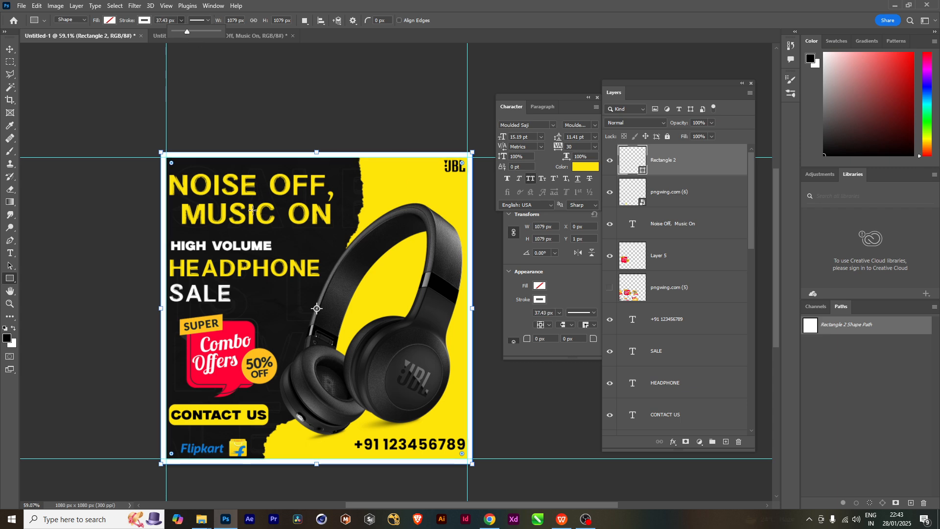
key(v)
- Clear the Character and Properties panels away from the canvas
scroll(437, 307, up, 1)
scroll(437, 306, up, 1)
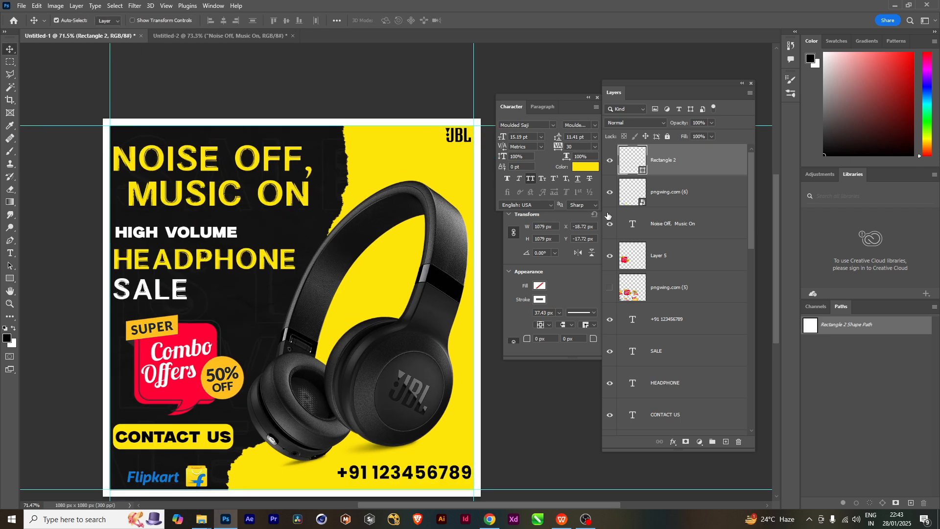
click(598, 97)
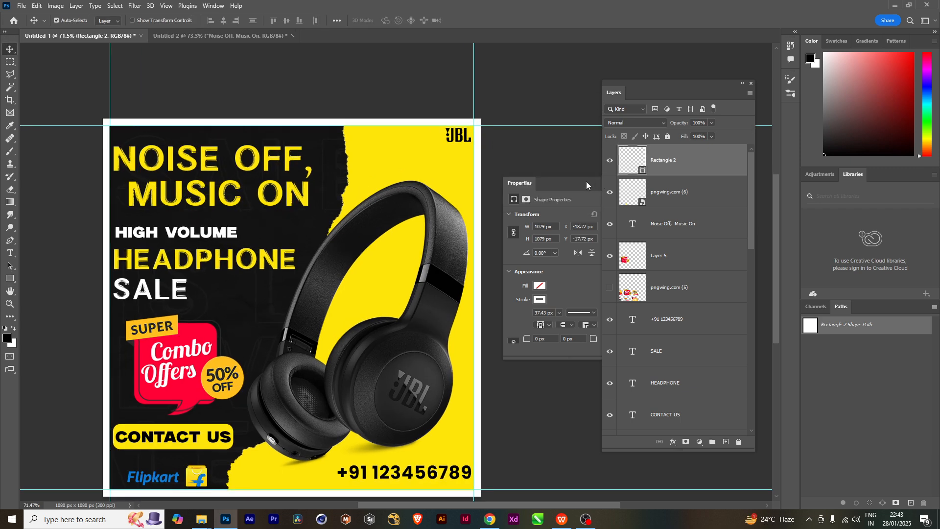
click(586, 182)
click(626, 183)
- Examine the white border around the JBL logo's corner and across the whole poster
drag(259, 254, 256, 294)
scroll(451, 176, up, 8)
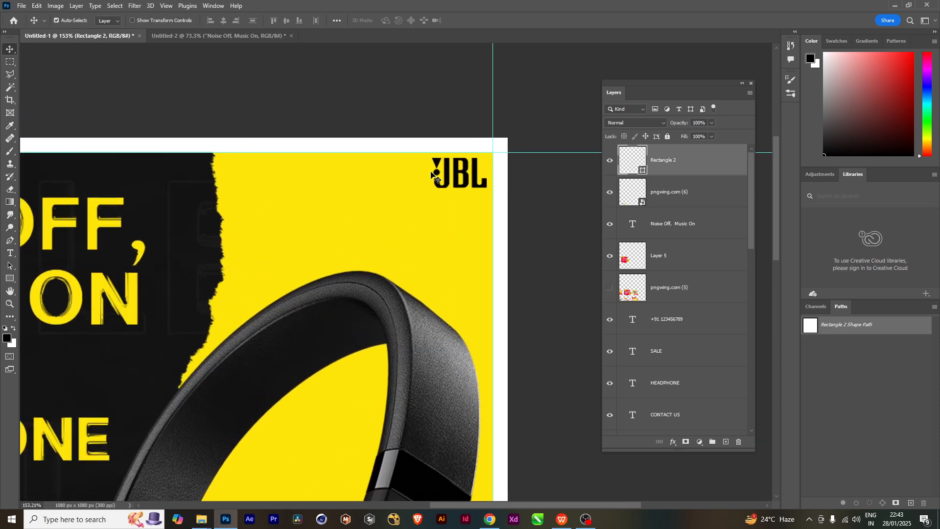
scroll(436, 175, down, 5)
key(ctrl+0)
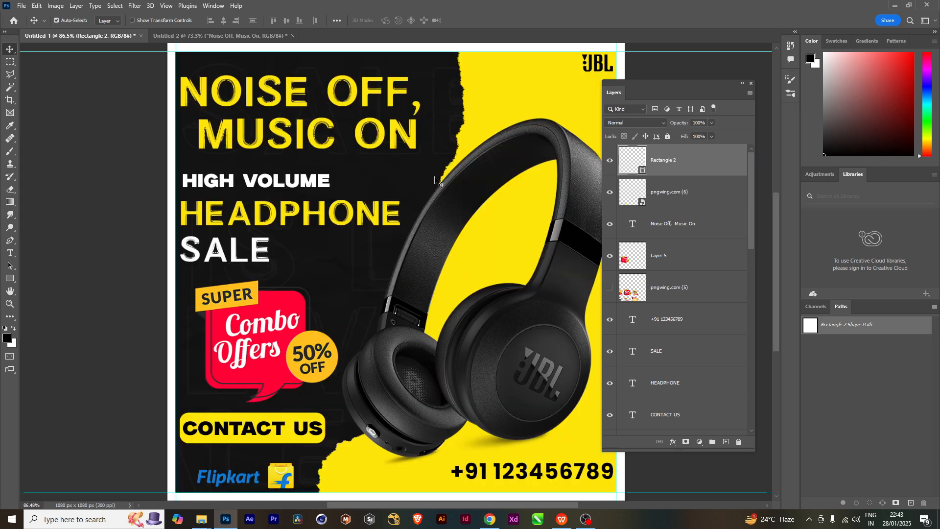
scroll(339, 270, down, 2)
drag(430, 280, 378, 282)
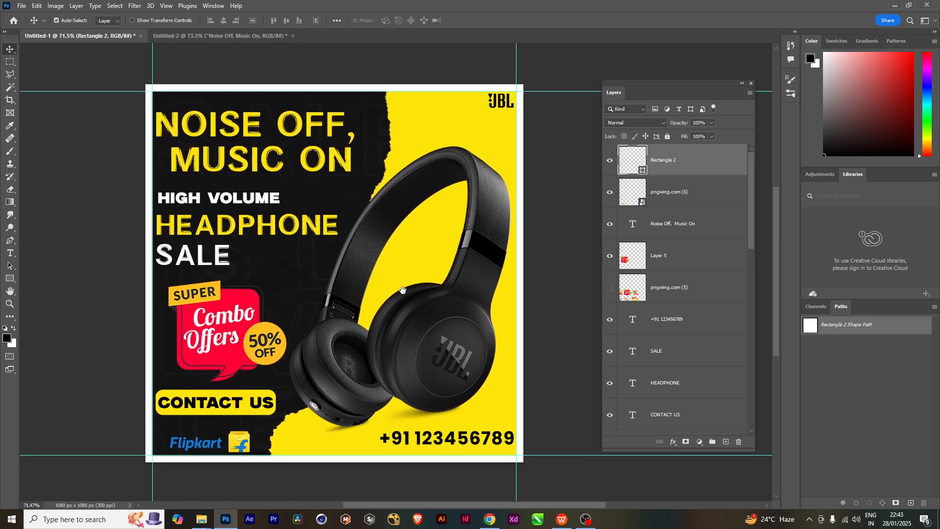
drag(365, 321, 383, 319)
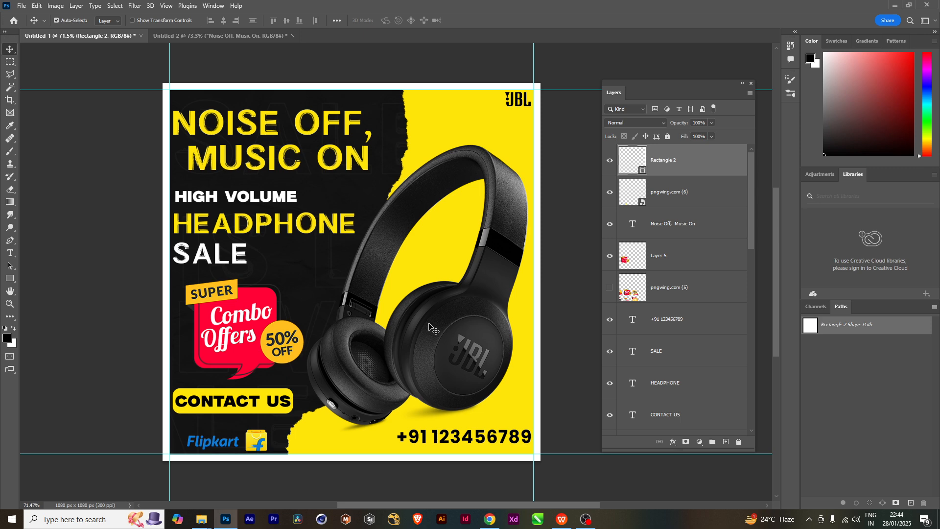
drag(291, 242, 291, 240)
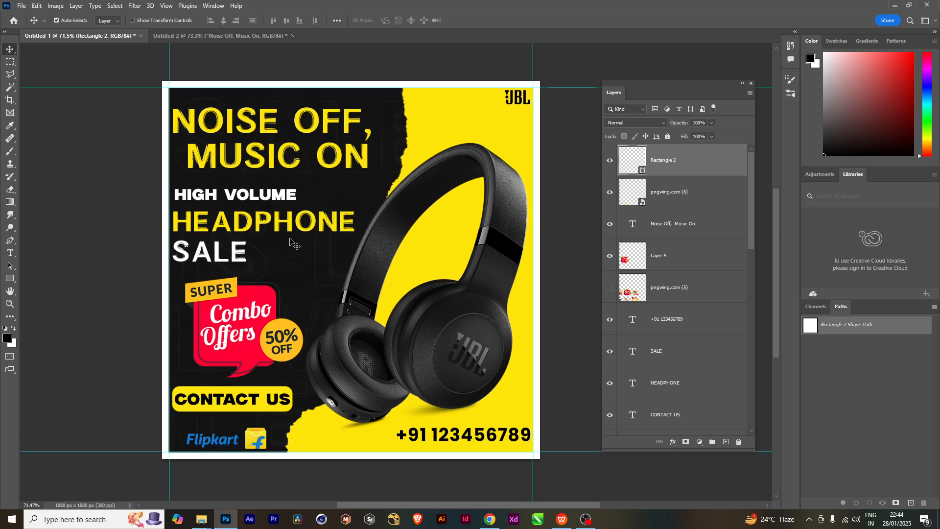
- Save the poster on the computer as a Photoshop file named Poster Headphone on the Desktop, accepting the format options
key(ctrl+s)
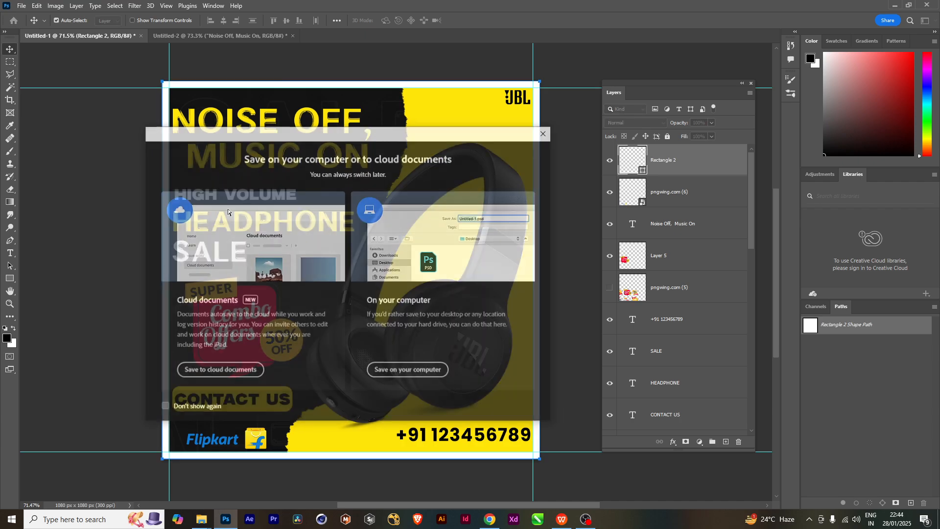
click(408, 371)
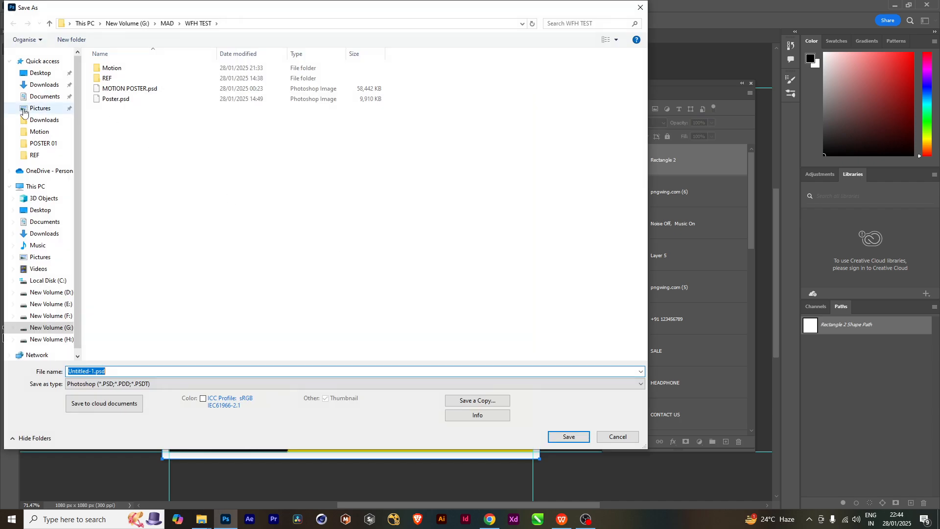
click(44, 74)
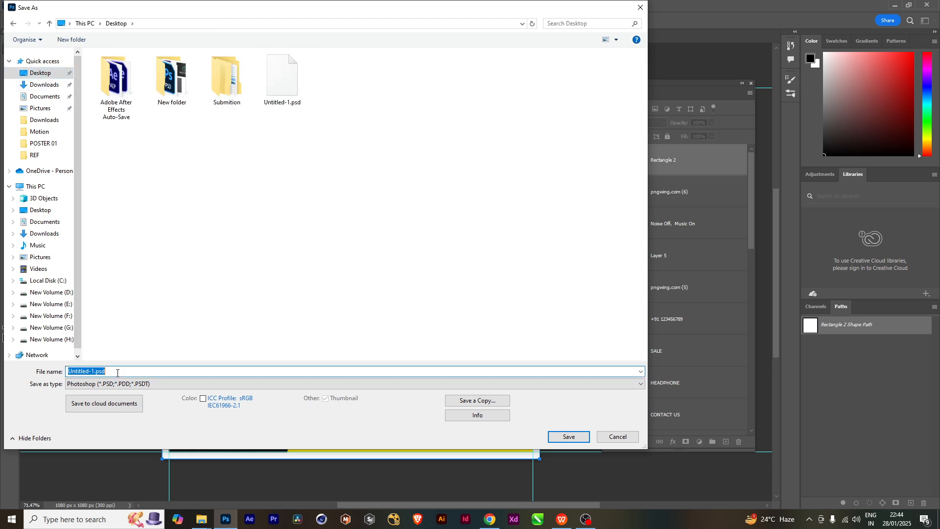
text(Poster Headphone)
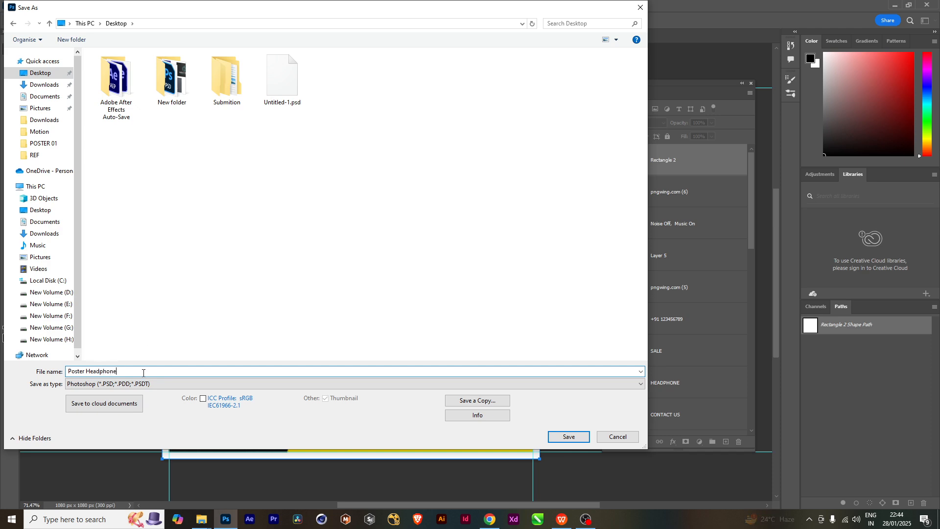
click(568, 437)
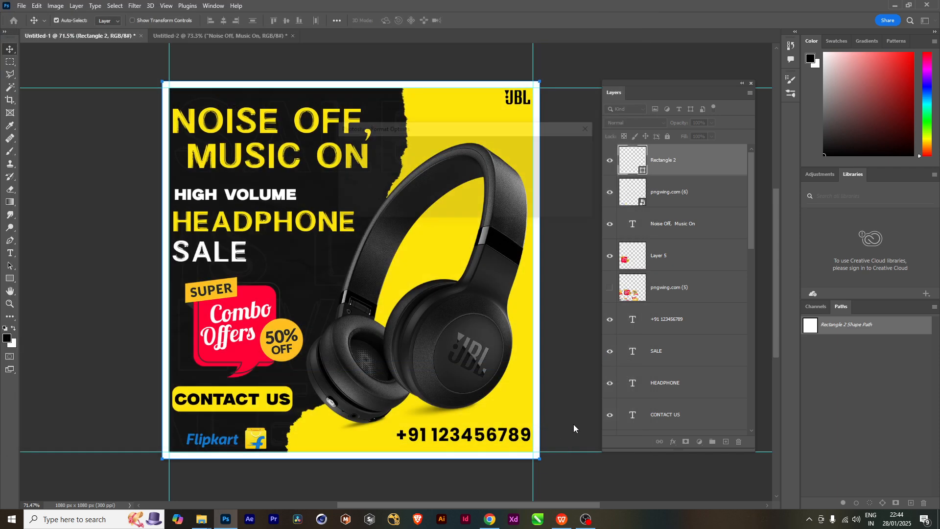
click(585, 144)
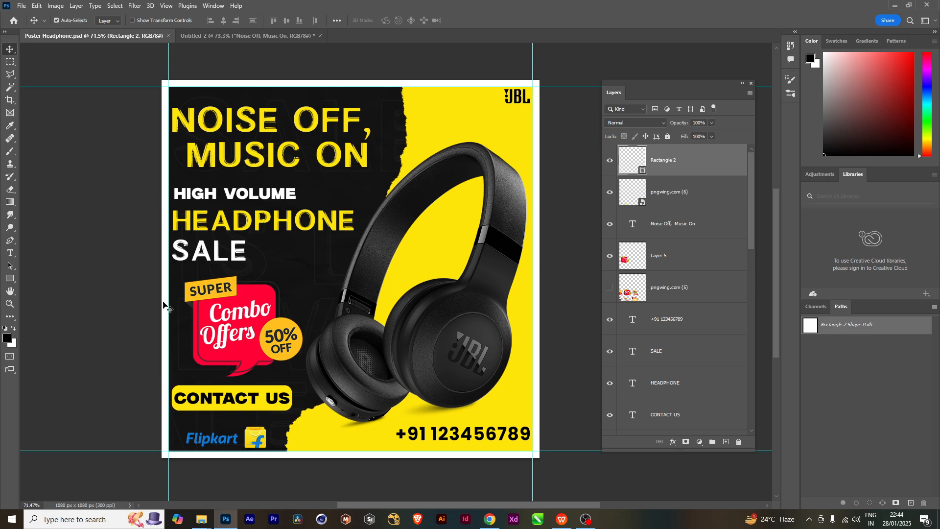
- Create a new document 1080 px wide and 1080 px high at 350 pixels per inch with a white background
click(22, 6)
click(31, 16)
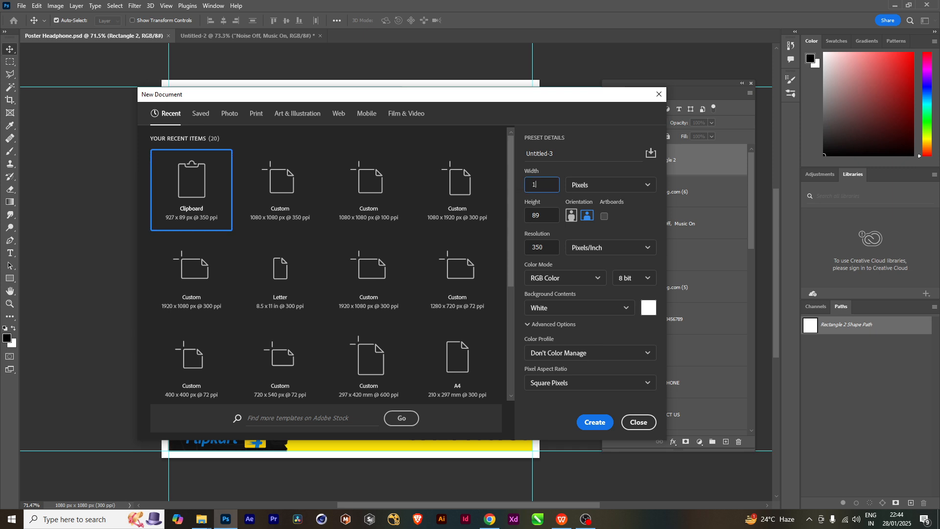
text(1080)
click(534, 216)
text(10)
click(594, 422)
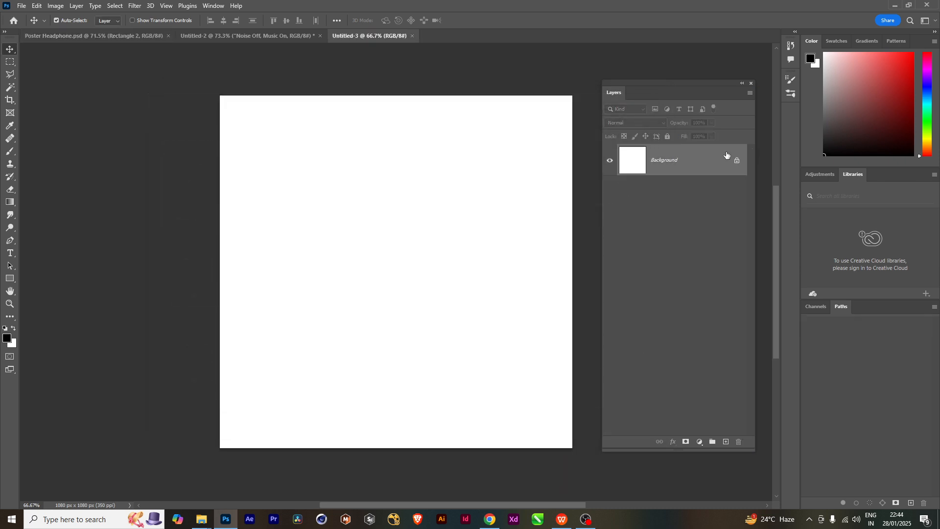
- Unlock the Background layer and add a guide layout with 20 px margins on all four sides
click(737, 161)
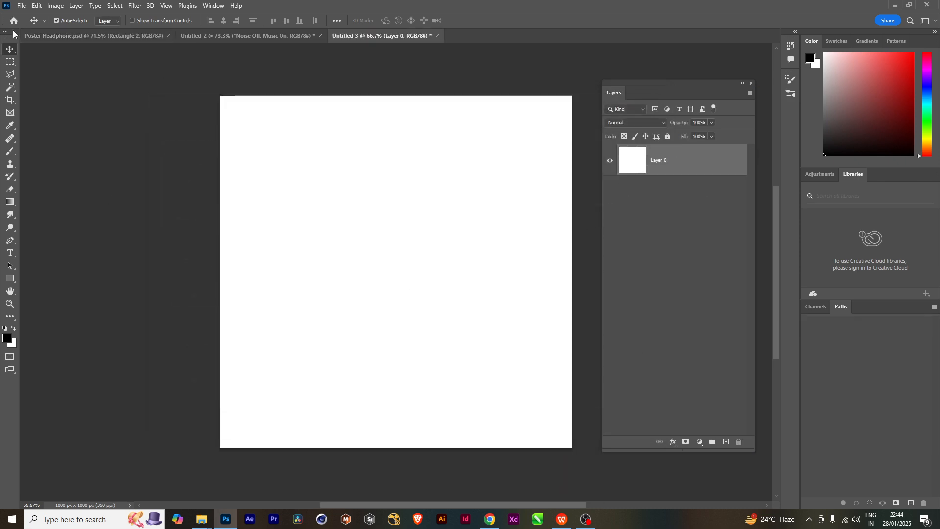
click(166, 6)
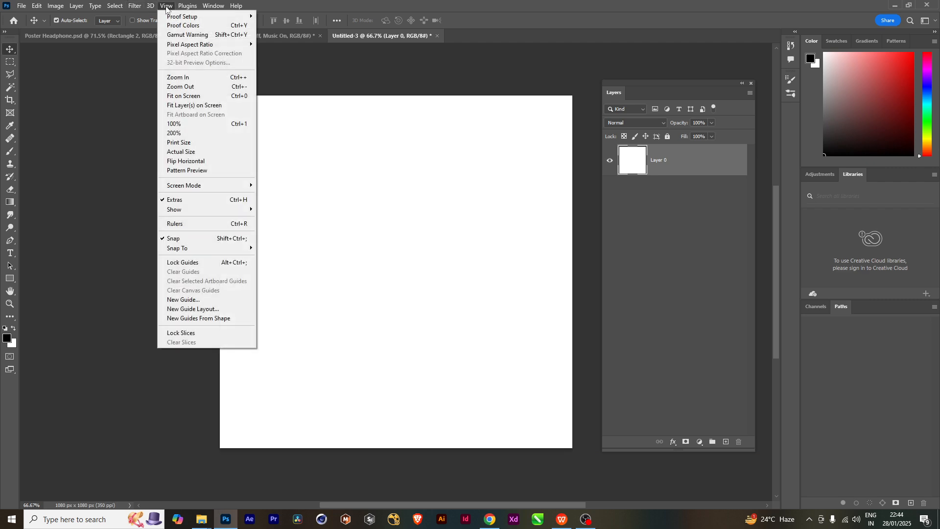
click(207, 309)
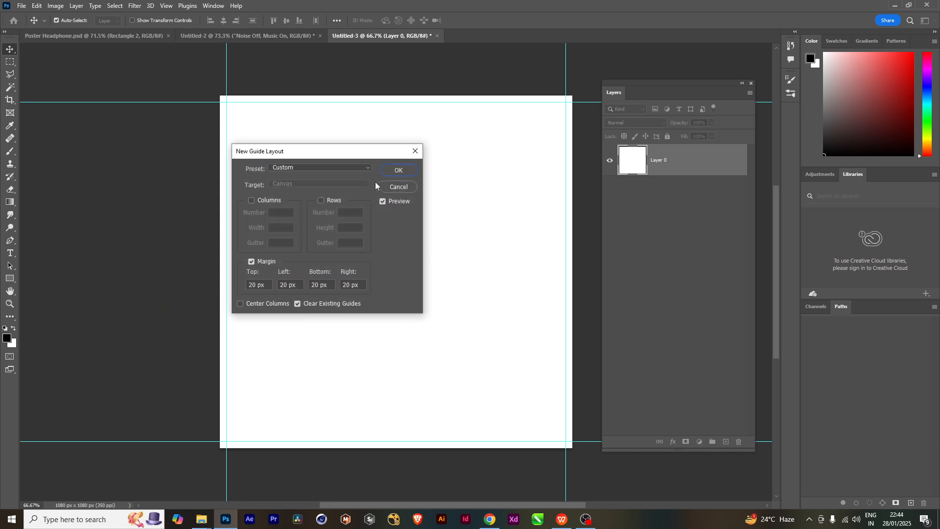
click(398, 171)
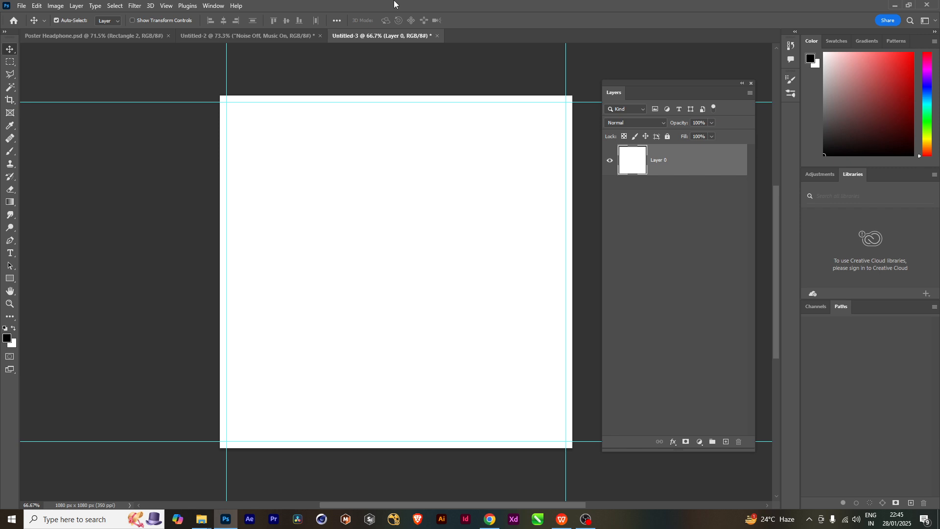
- Switch to Chrome, search PNGWing for burger images and examine the first page of results for a suitable picture
click(490, 519)
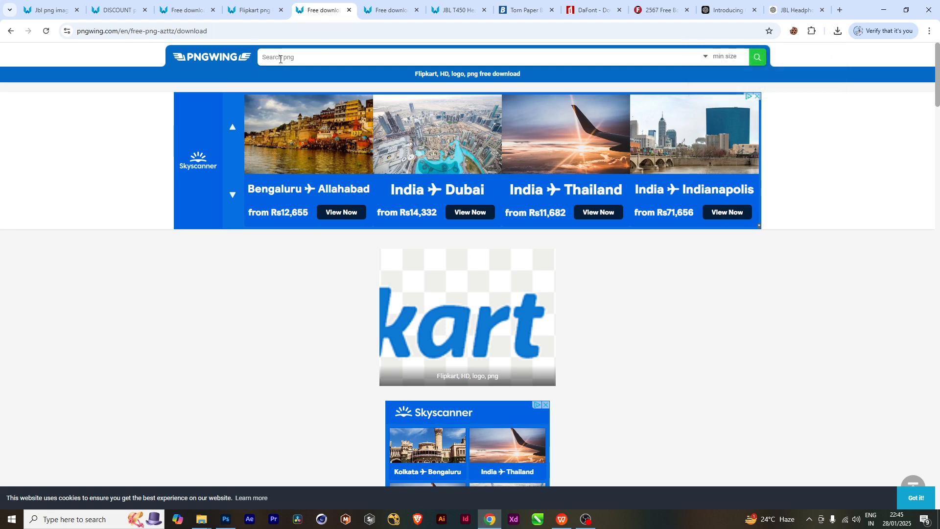
text(bu)
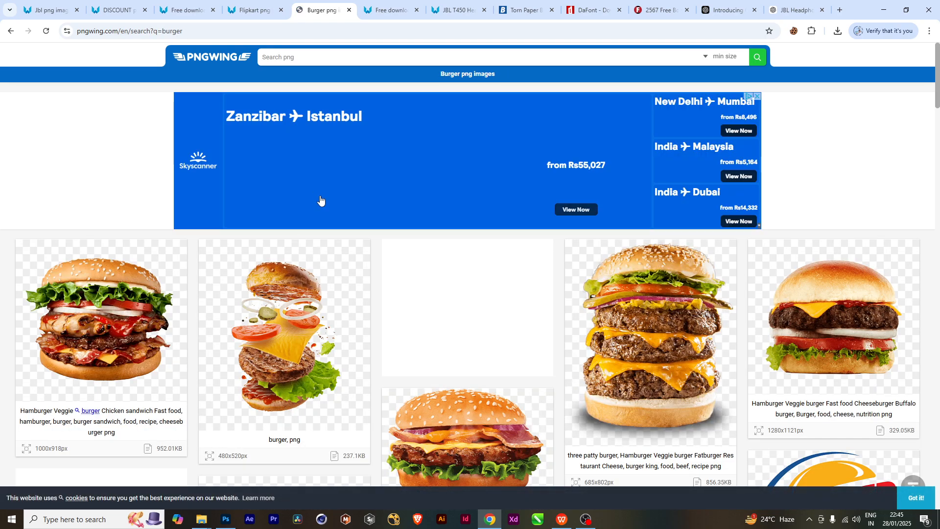
scroll(320, 200, down, 6)
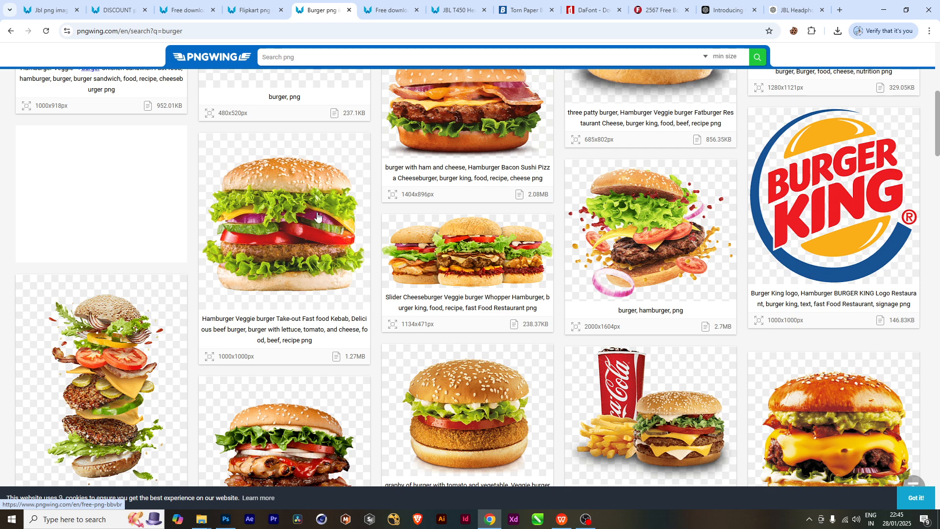
scroll(318, 215, down, 2)
scroll(317, 211, up, 1)
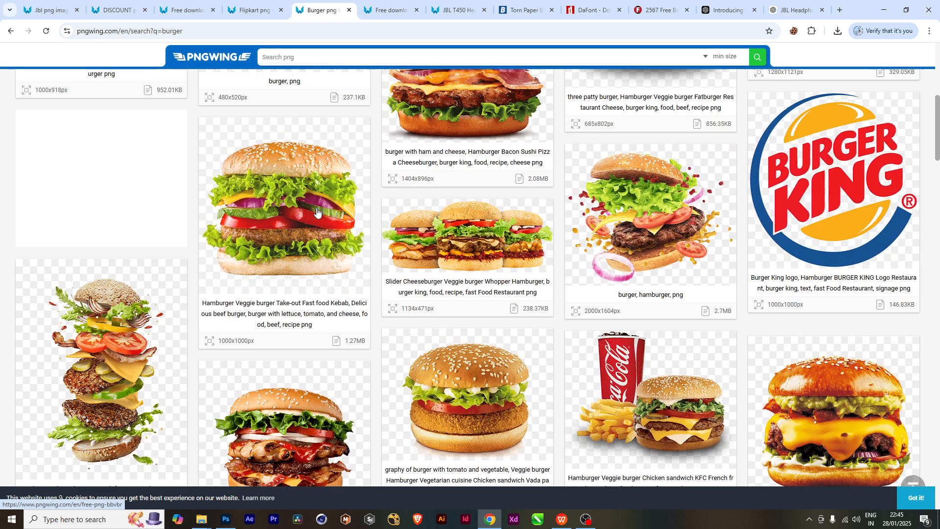
scroll(317, 210, up, 1)
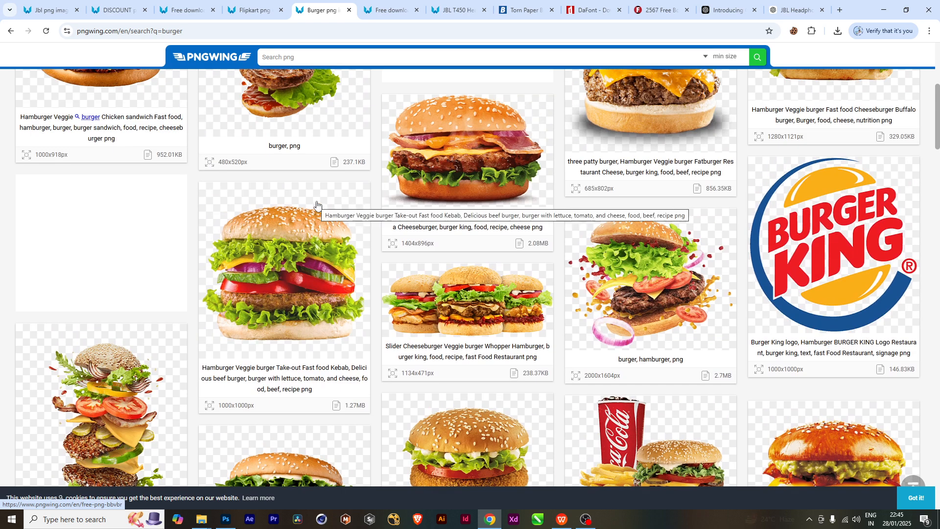
scroll(317, 205, down, 6)
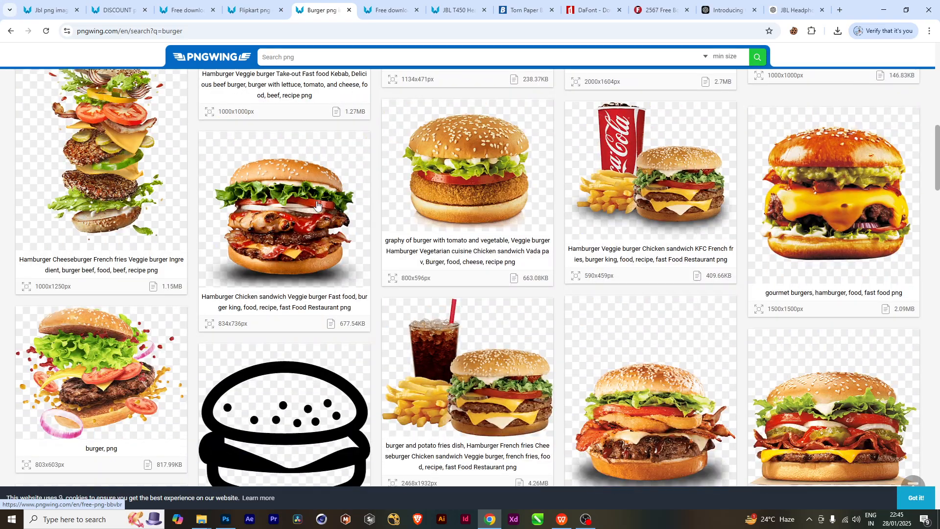
scroll(317, 206, down, 6)
scroll(317, 206, down, 9)
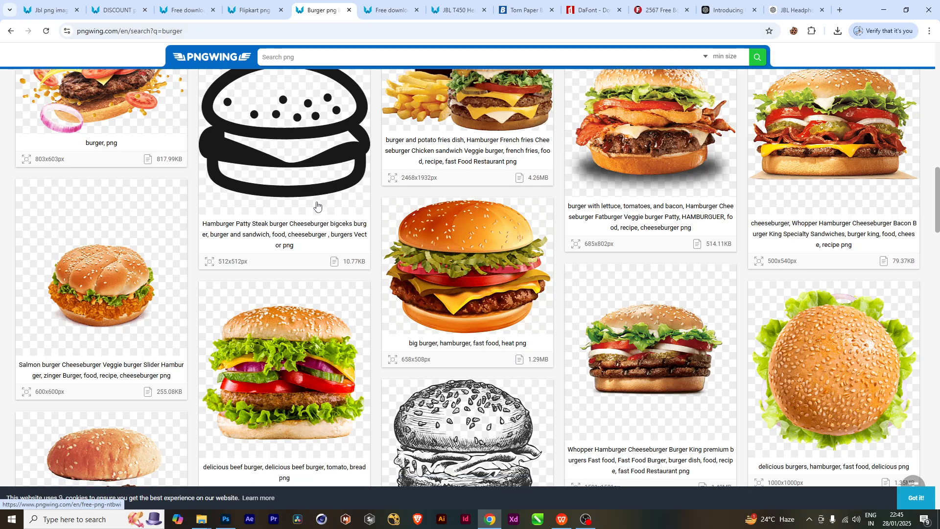
scroll(317, 206, down, 7)
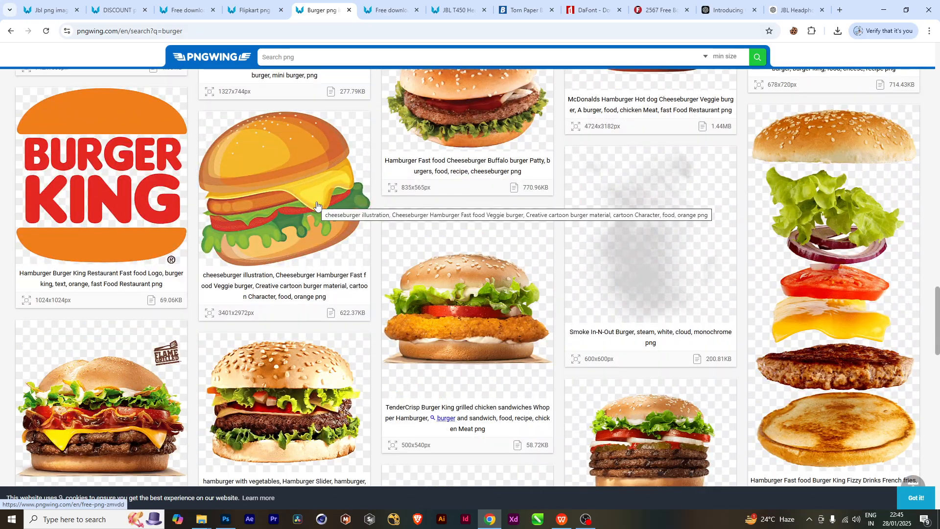
scroll(317, 205, down, 5)
scroll(317, 206, down, 11)
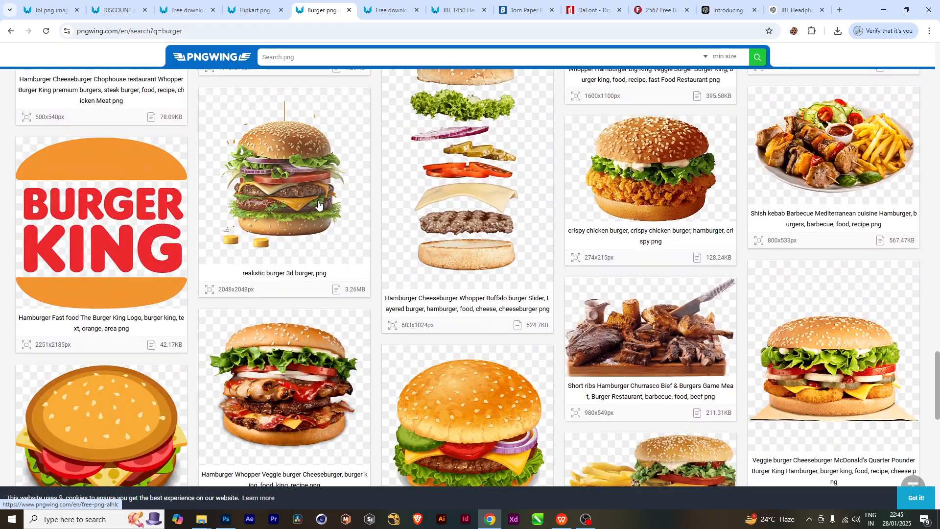
scroll(318, 205, down, 4)
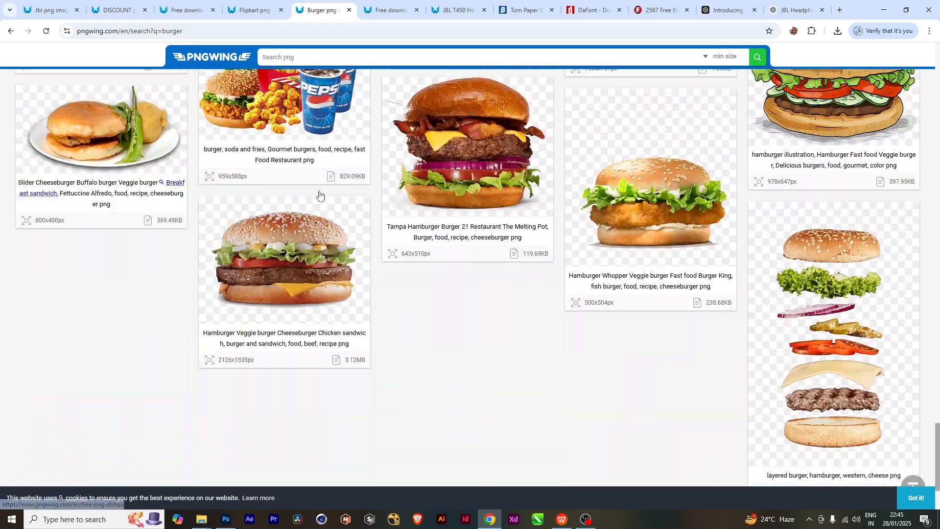
scroll(520, 373, down, 3)
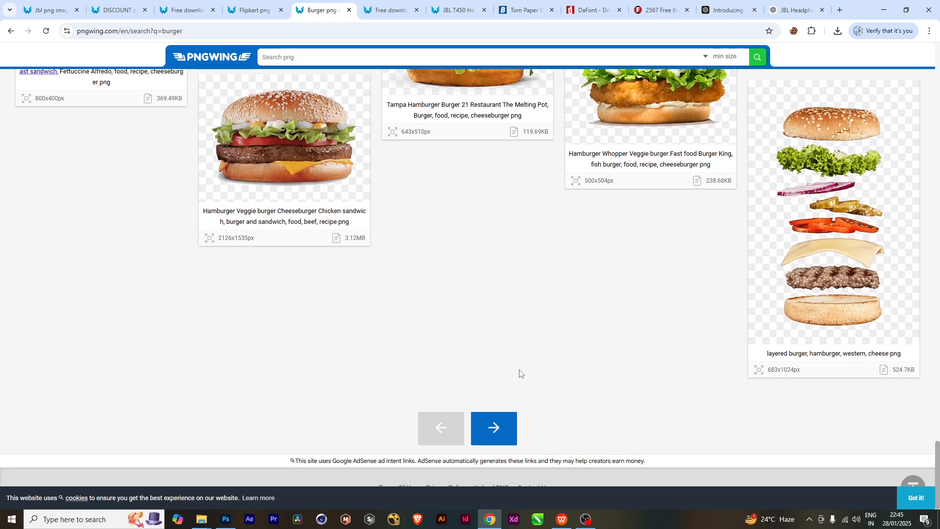
- Examine the second page of burger results for a suitable picture
click(494, 428)
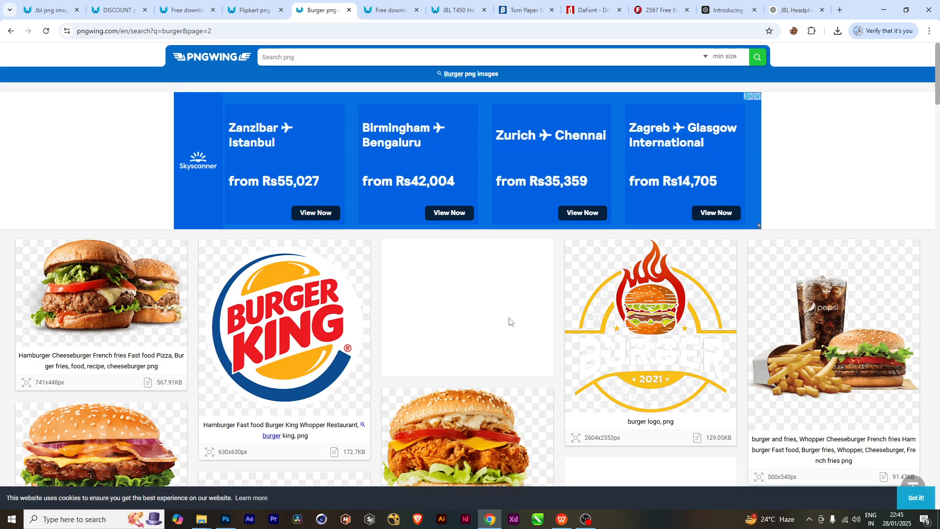
scroll(515, 324, down, 5)
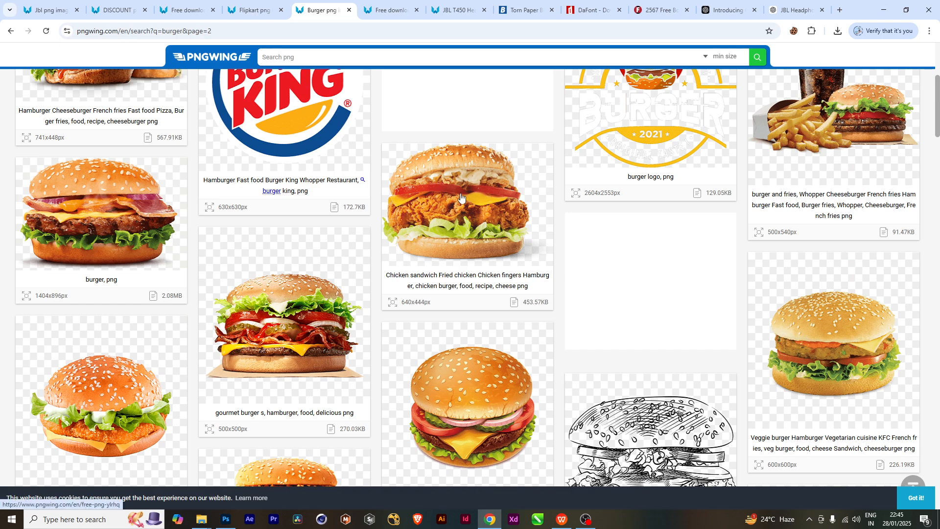
scroll(461, 197, down, 7)
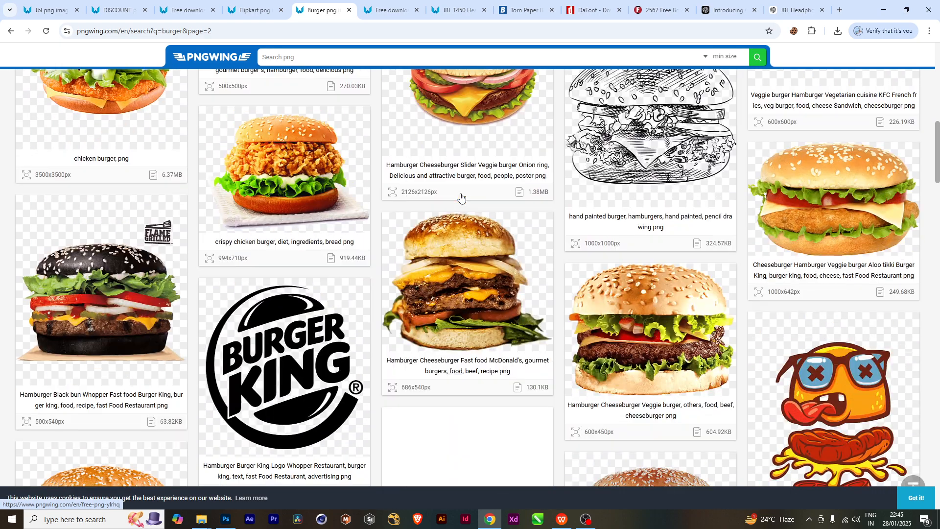
scroll(558, 321, down, 4)
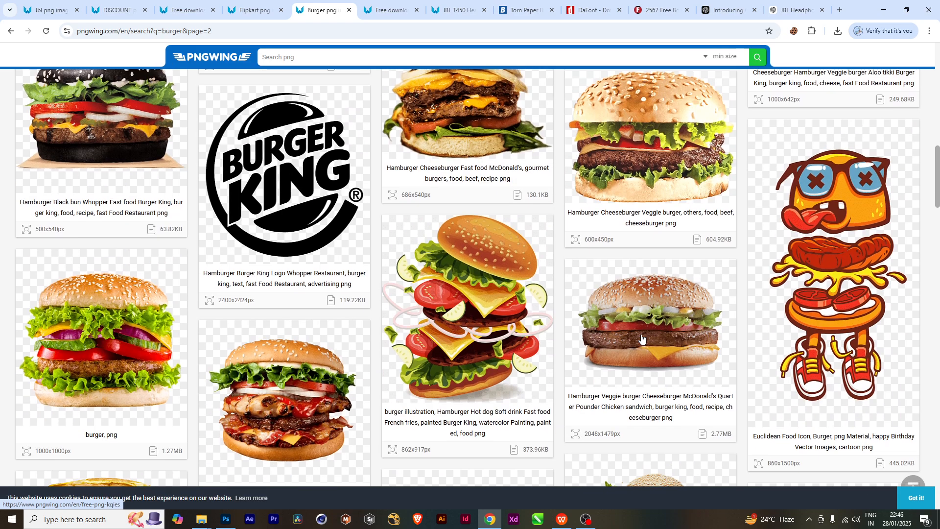
scroll(639, 336, down, 3)
scroll(639, 336, down, 2)
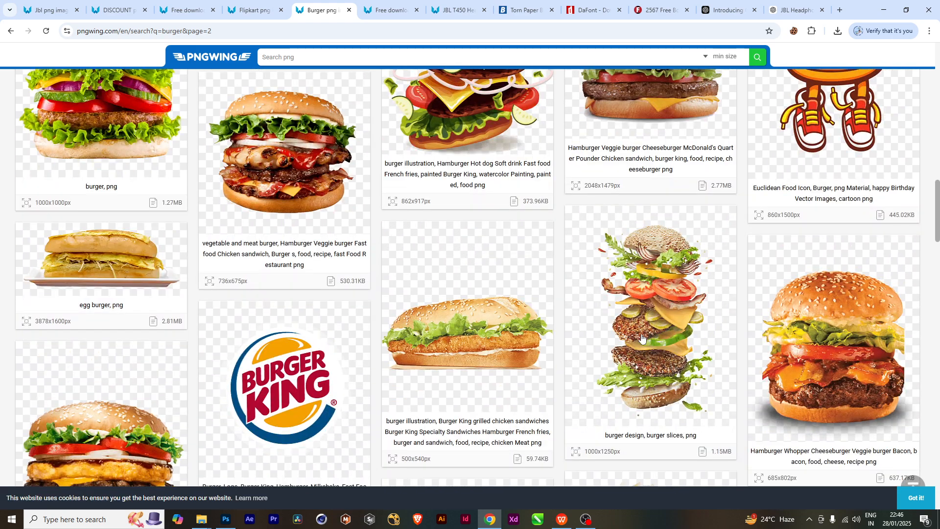
scroll(622, 336, up, 2)
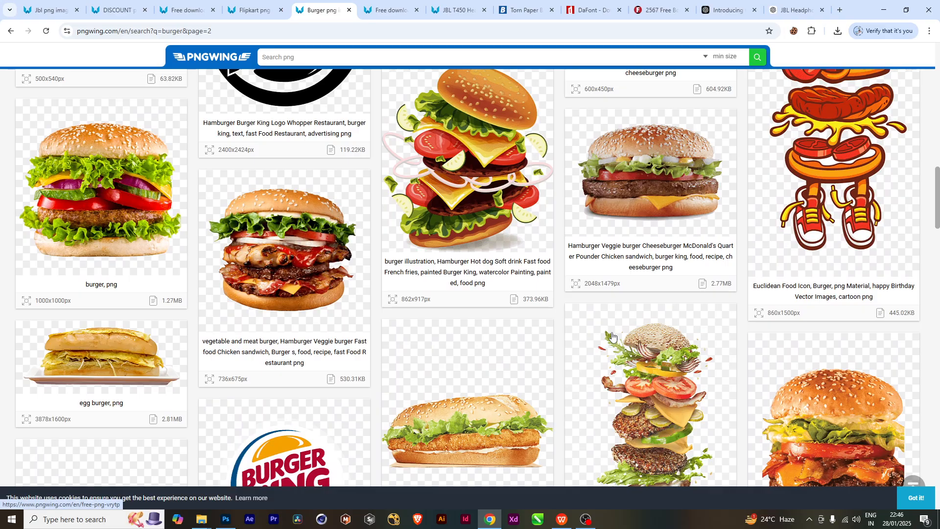
scroll(614, 336, down, 7)
scroll(612, 336, down, 10)
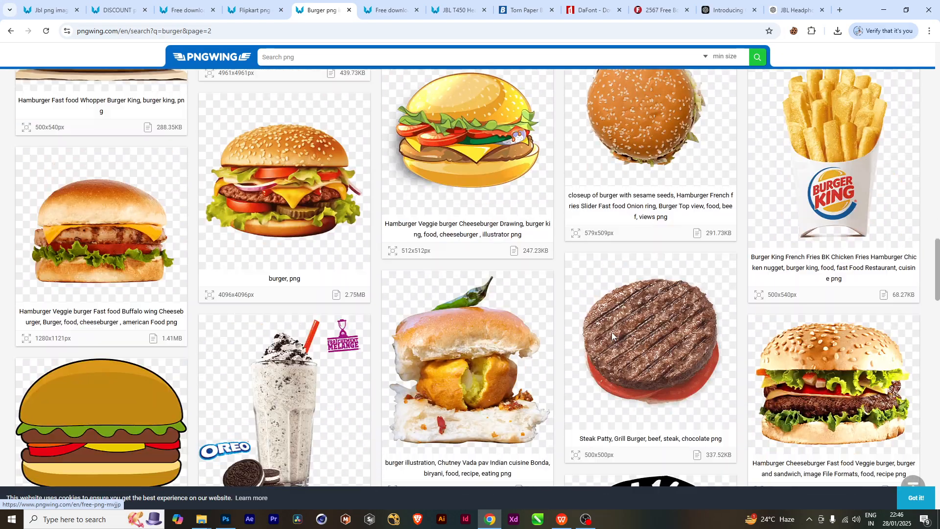
scroll(612, 336, down, 9)
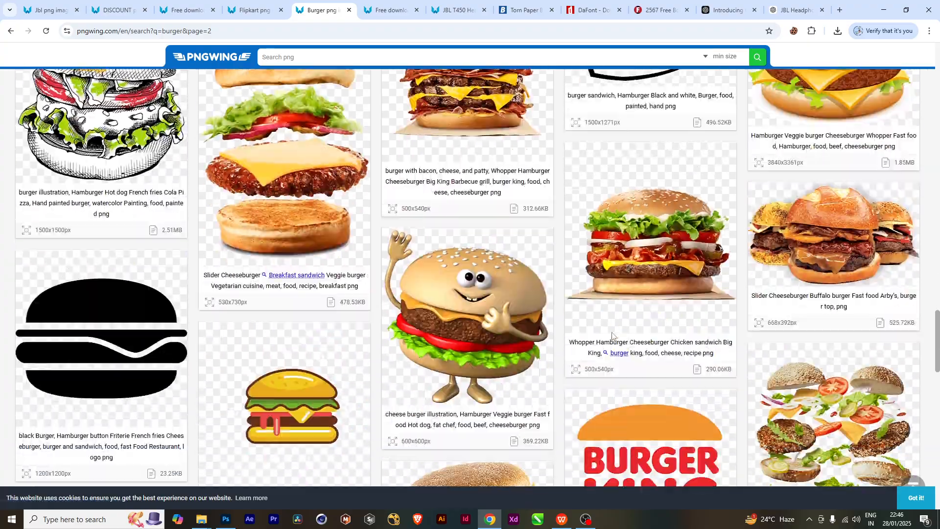
scroll(612, 336, down, 2)
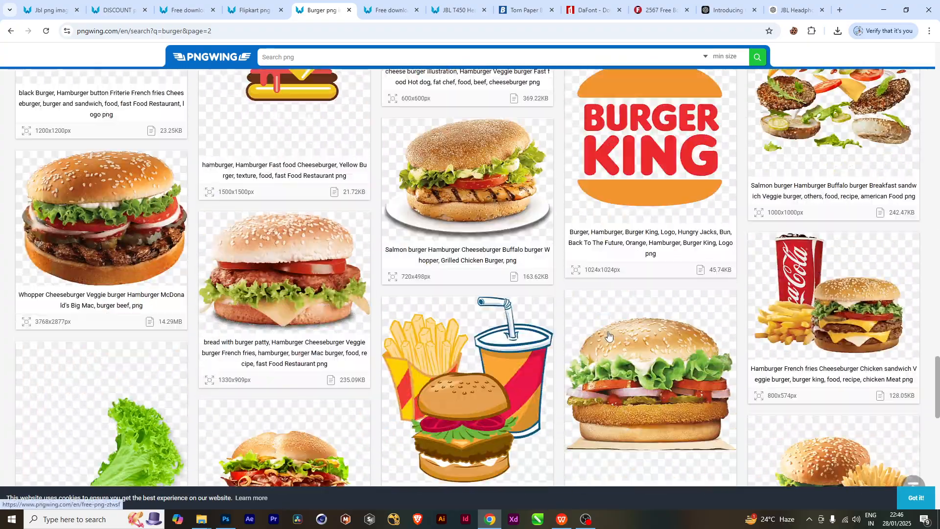
scroll(610, 336, up, 11)
scroll(609, 336, up, 12)
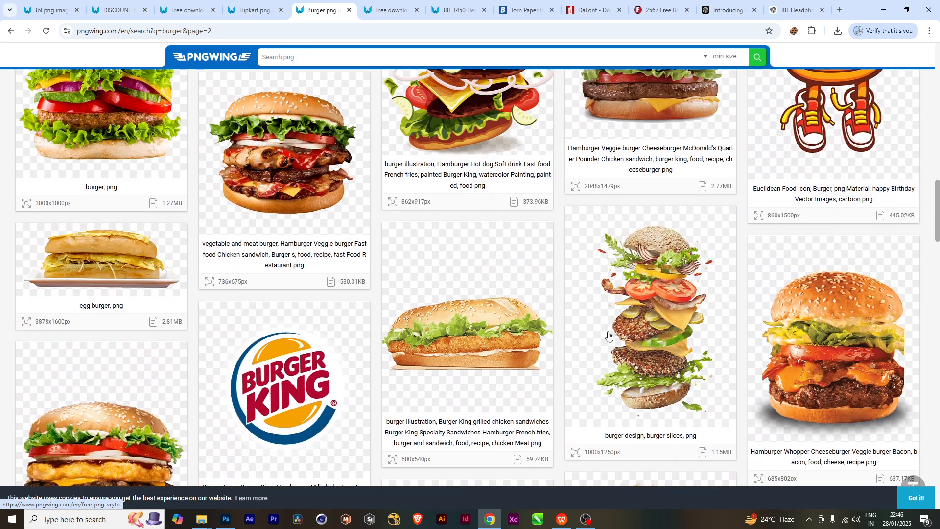
- Open the page of the 1000x1000px burger image with lettuce, tomato, onion and cucumber from the PNGWing results
scroll(609, 336, up, 5)
click(97, 336)
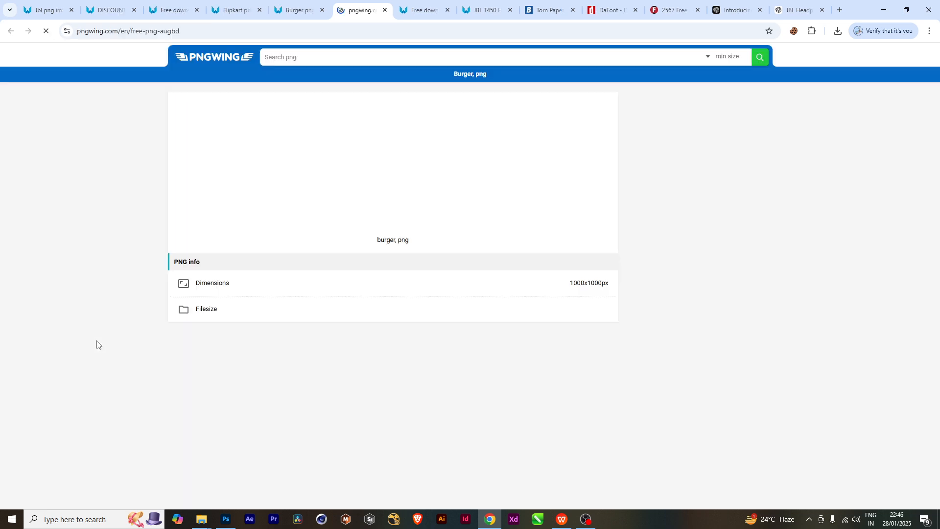
- Examine the related burger images below the opened picture for alternative or layered burger designs
scroll(388, 353, down, 15)
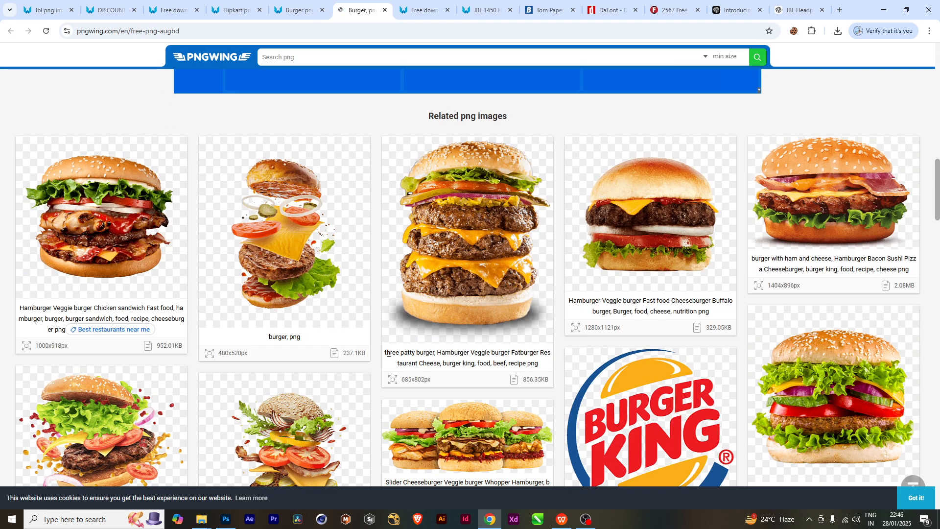
scroll(389, 353, down, 3)
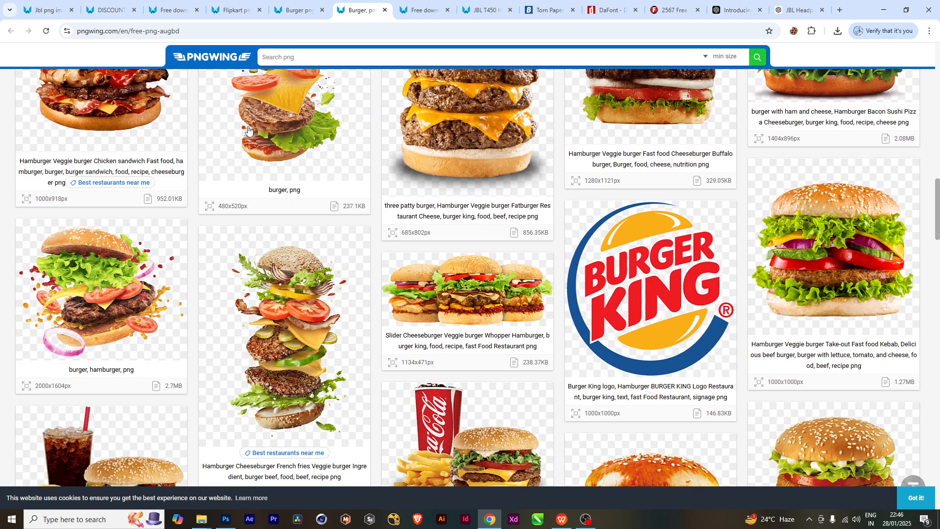
scroll(328, 257, down, 11)
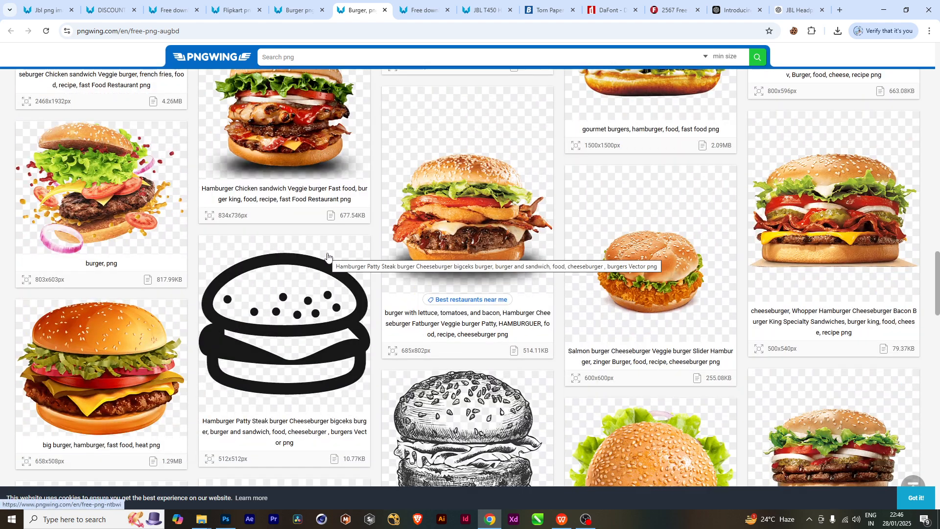
scroll(328, 257, down, 4)
scroll(327, 258, down, 4)
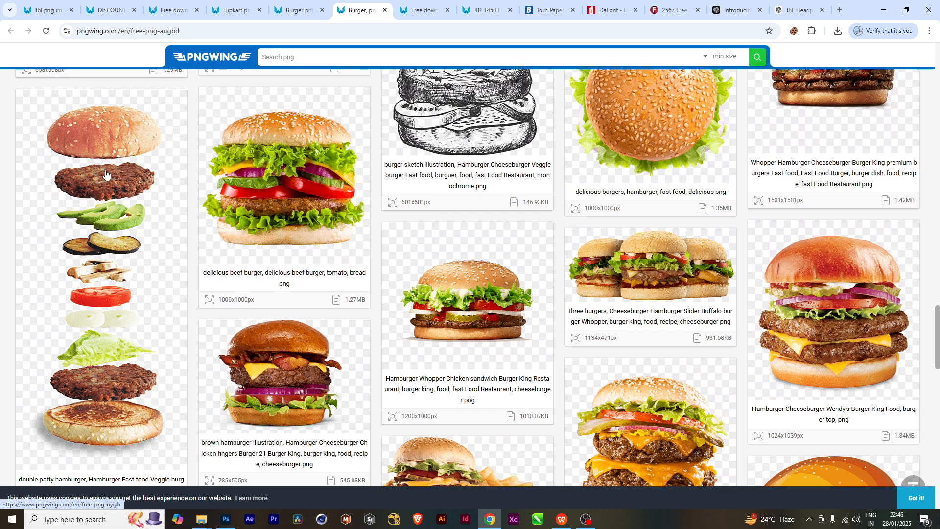
scroll(143, 380, down, 9)
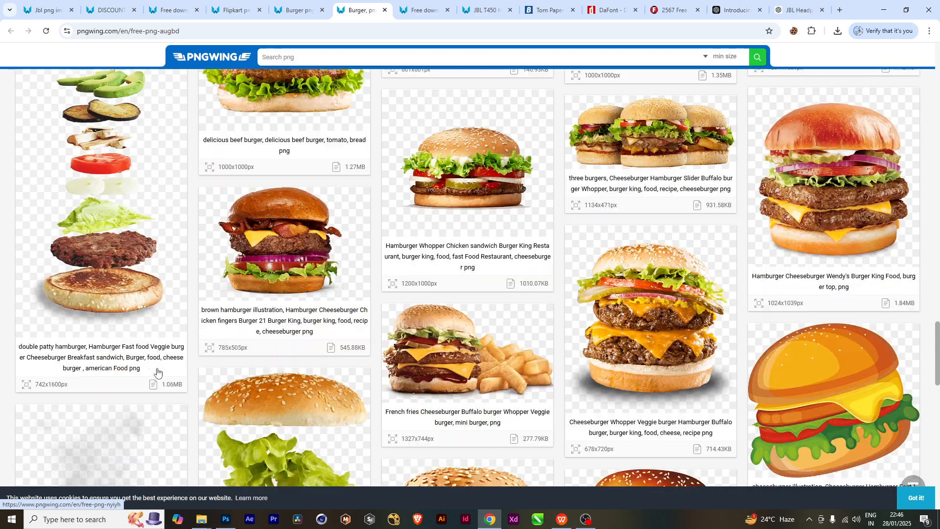
scroll(165, 370, down, 10)
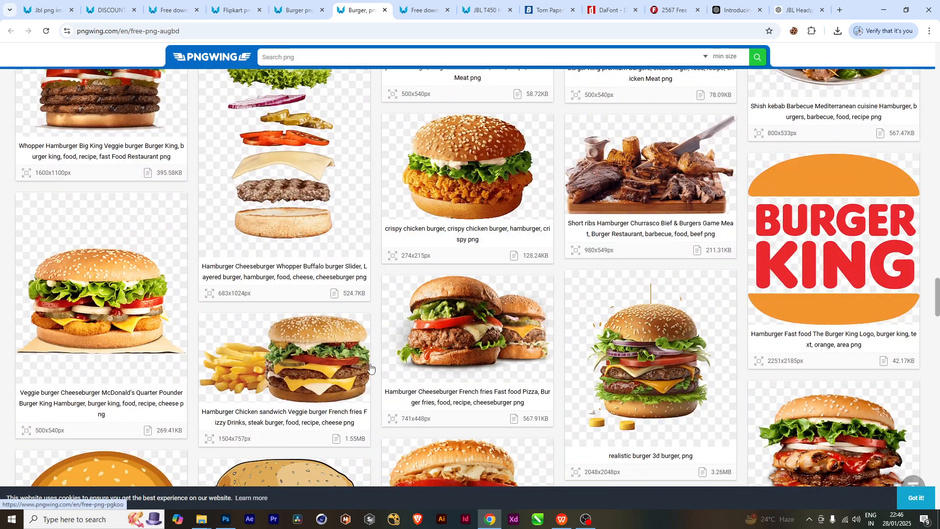
scroll(510, 348, up, 3)
- Download the opened 1000x1000px burger PNG, dismissing the advert, and check the browser's recent downloads for it
drag(937, 289, 938, 117)
click(351, 189)
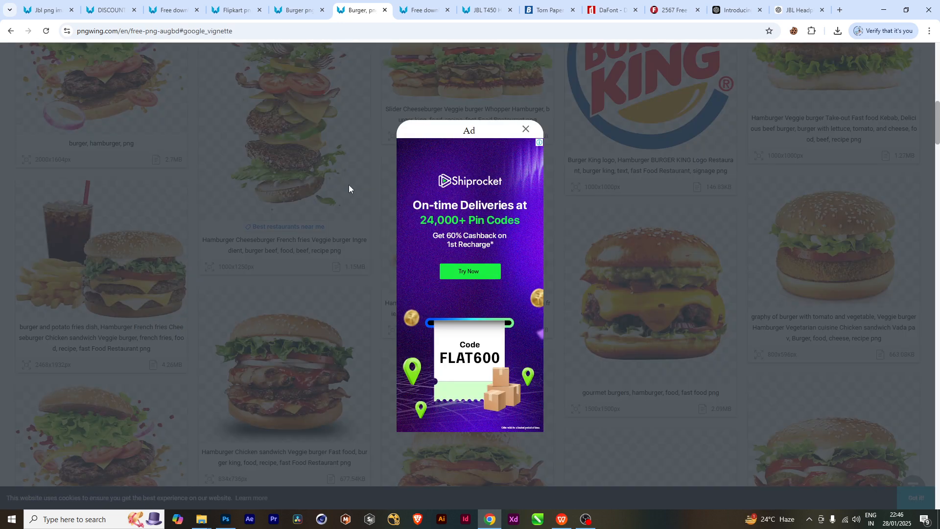
click(526, 130)
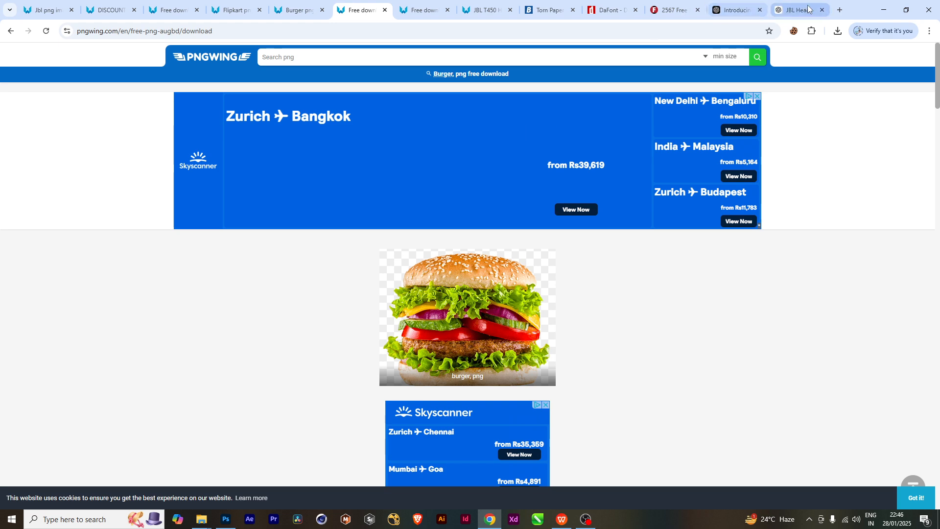
click(838, 31)
scroll(529, 385, down, 6)
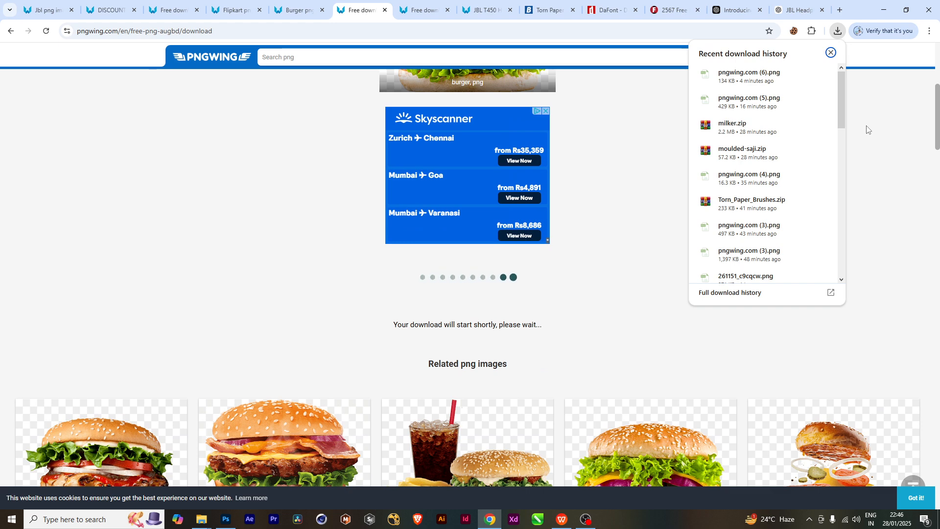
scroll(527, 270, up, 5)
scroll(521, 278, up, 1)
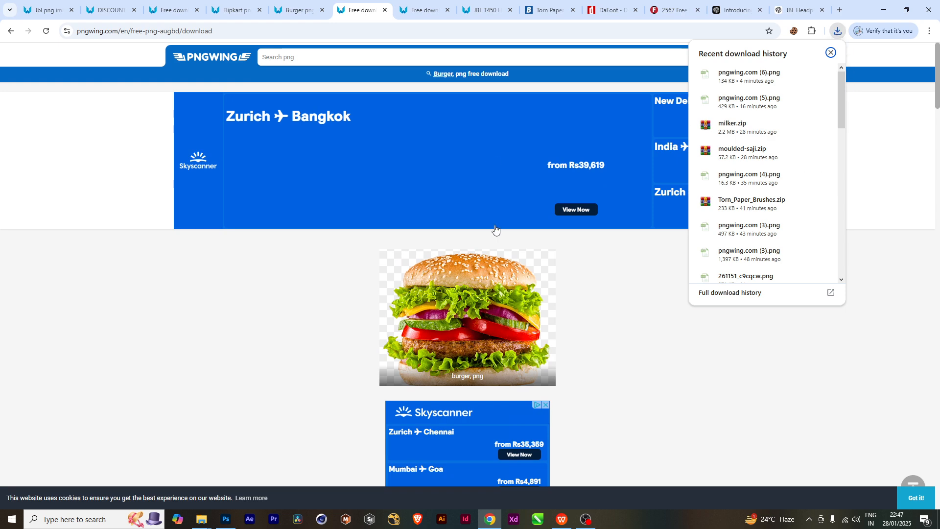
- Place the downloaded burger PNG into the blank 1080 px Photoshop document and scale it to 9.20% at the canvas centre
click(839, 32)
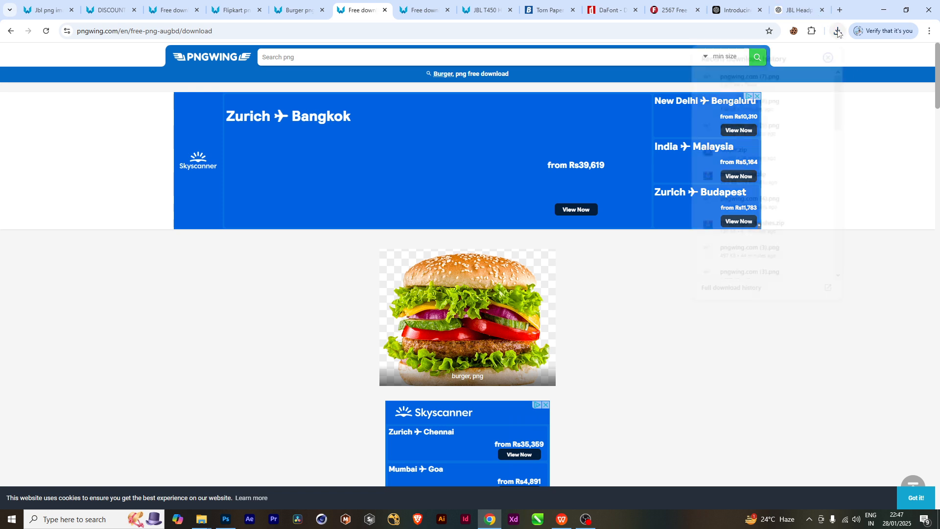
drag(749, 76, 290, 424)
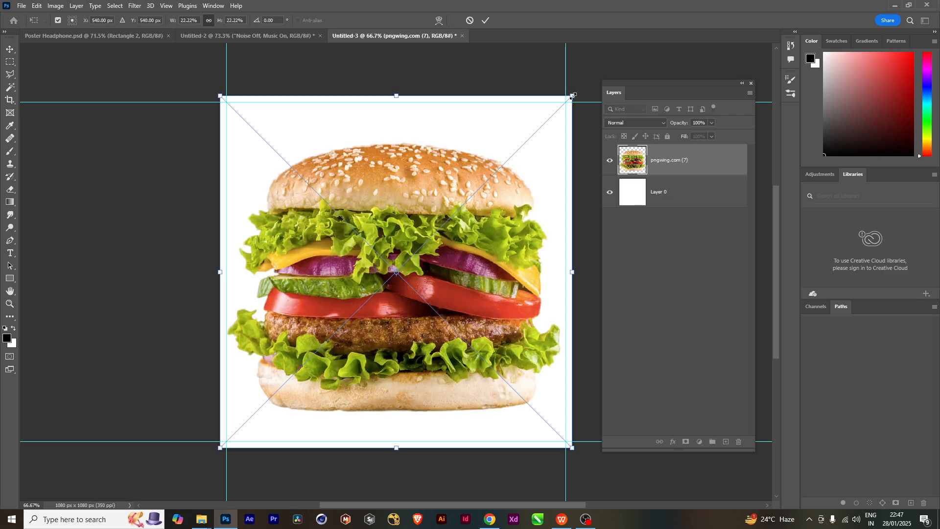
drag(572, 96, 471, 204)
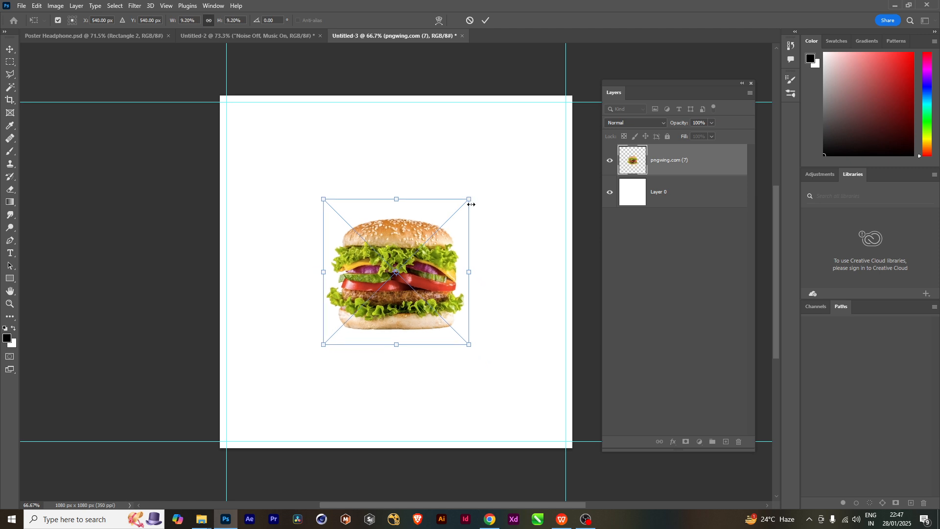
key(Return)
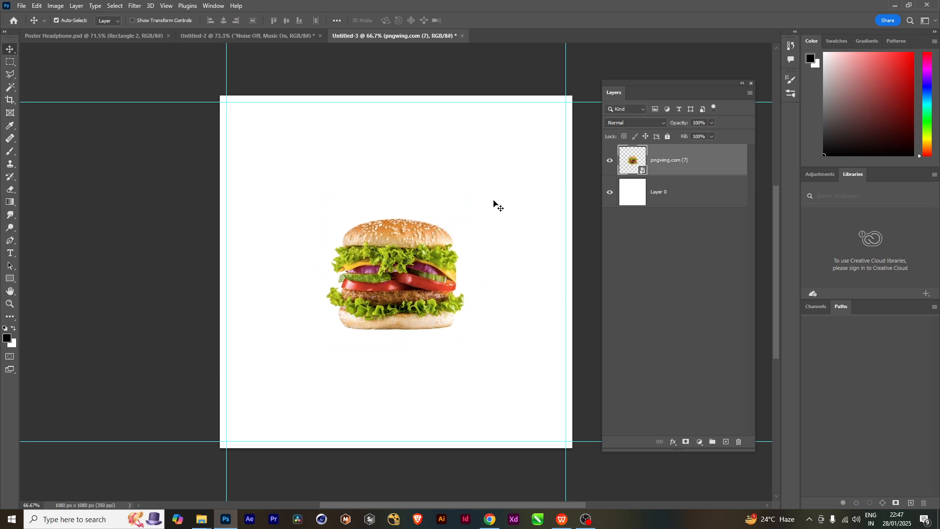
- Rasterize and hide the burger layer, and add a new empty layer above it
right_click(687, 163)
click(705, 267)
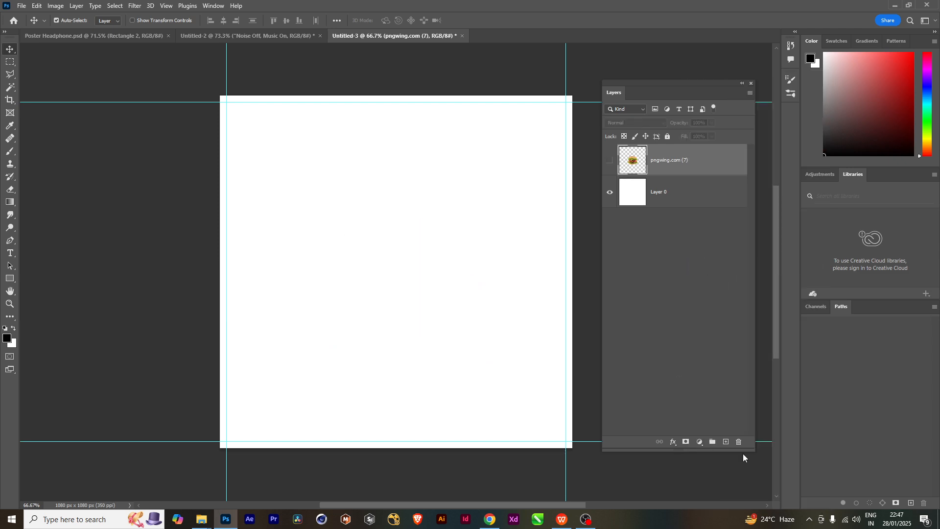
click(726, 441)
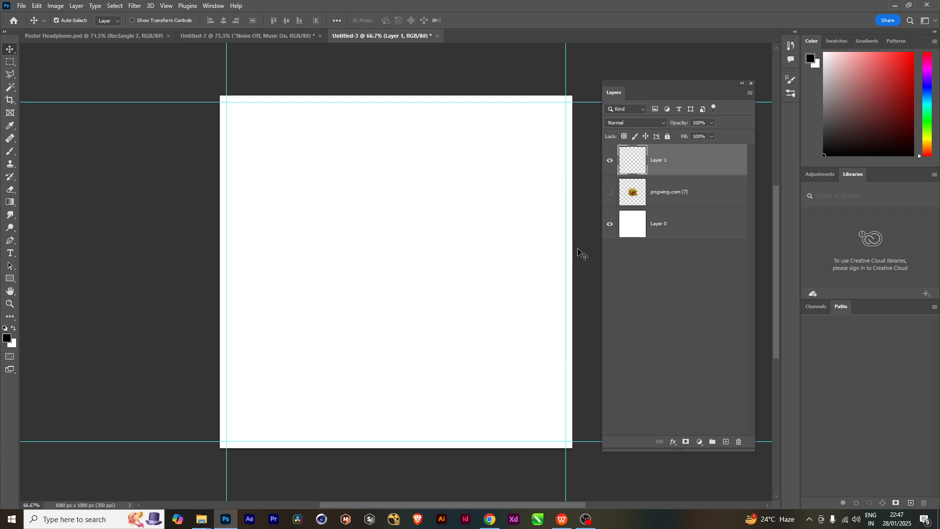
- Define a two-stop gradient for the Gradient tool running from dark grey 535252 to white ffffff
key(g)
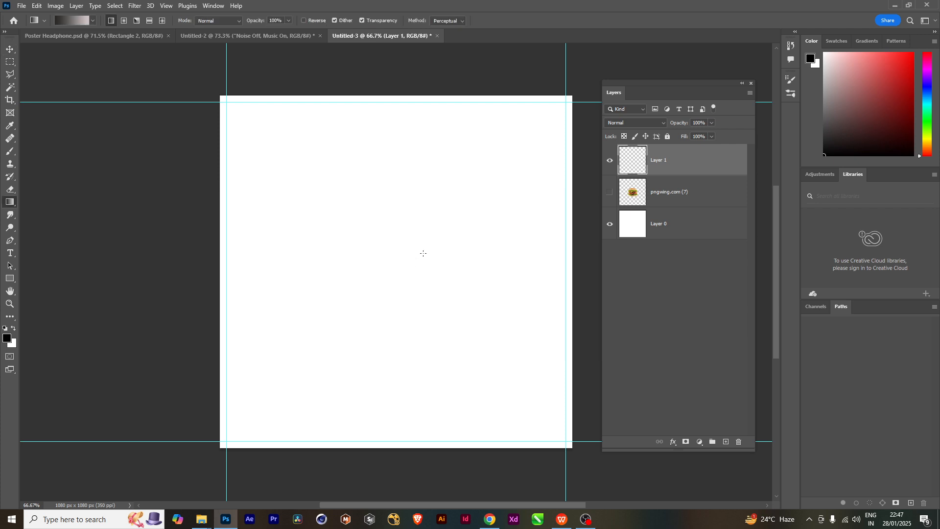
click(62, 22)
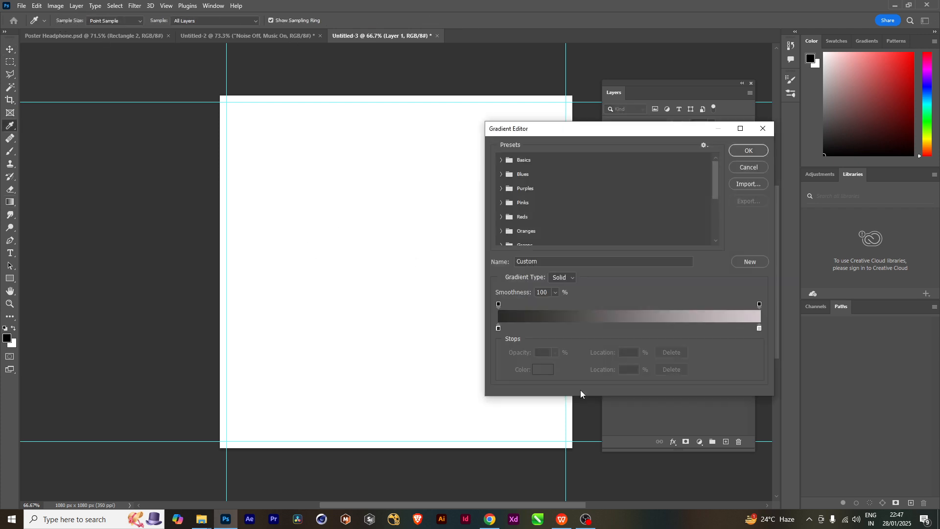
click(759, 328)
click(544, 370)
drag(122, 264, 1, 121)
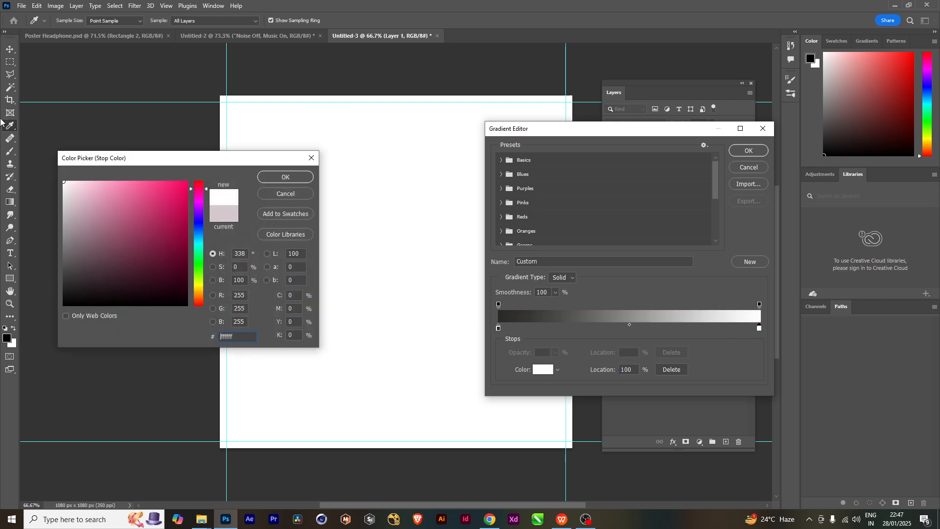
click(284, 177)
click(499, 328)
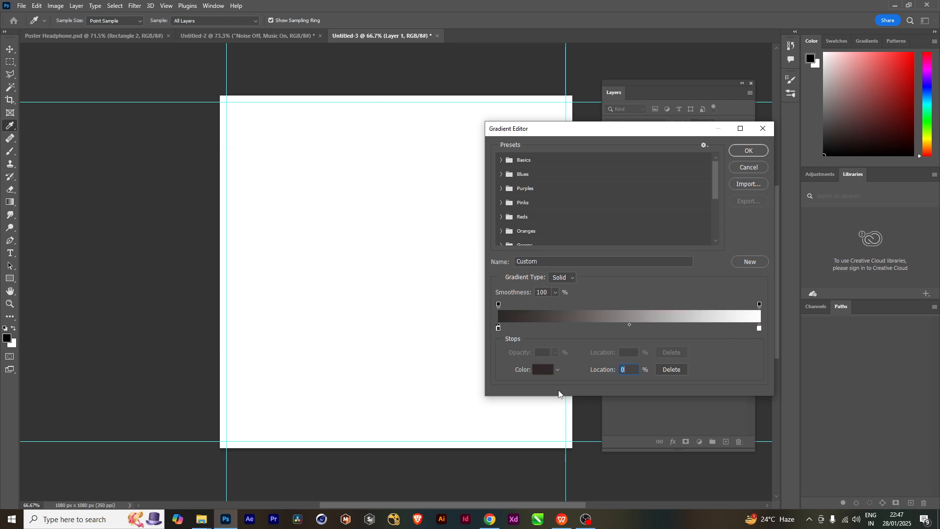
click(543, 370)
mouse_move(88, 292)
mouse_down()
mouse_move(63, 285)
mouse_move(65, 265)
mouse_up()
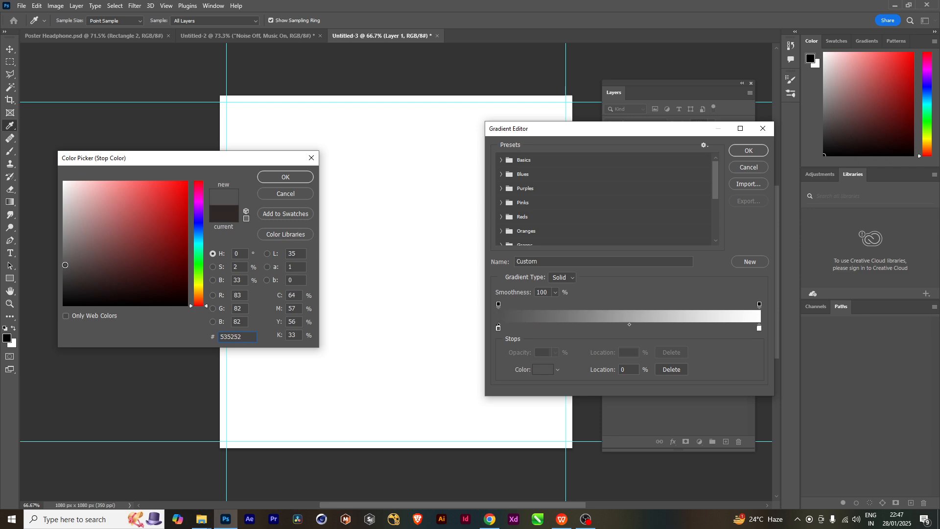
click(293, 178)
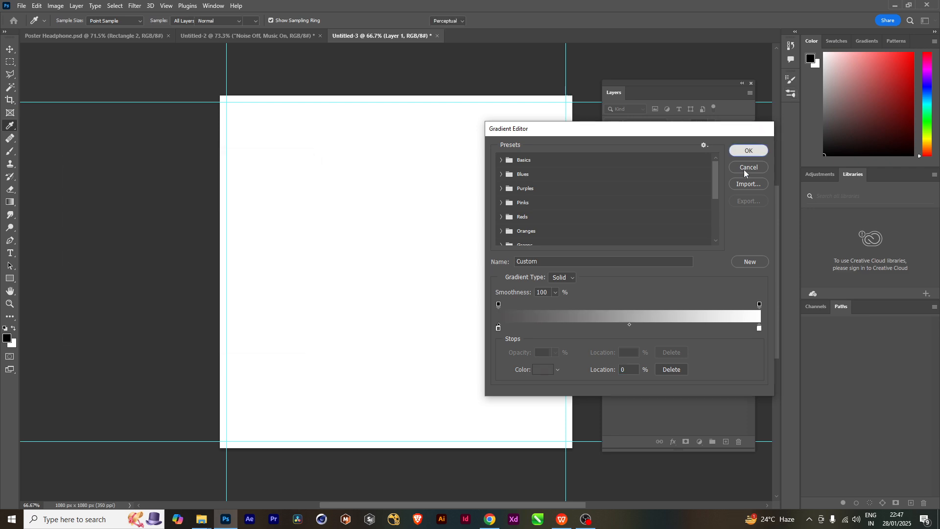
click(749, 151)
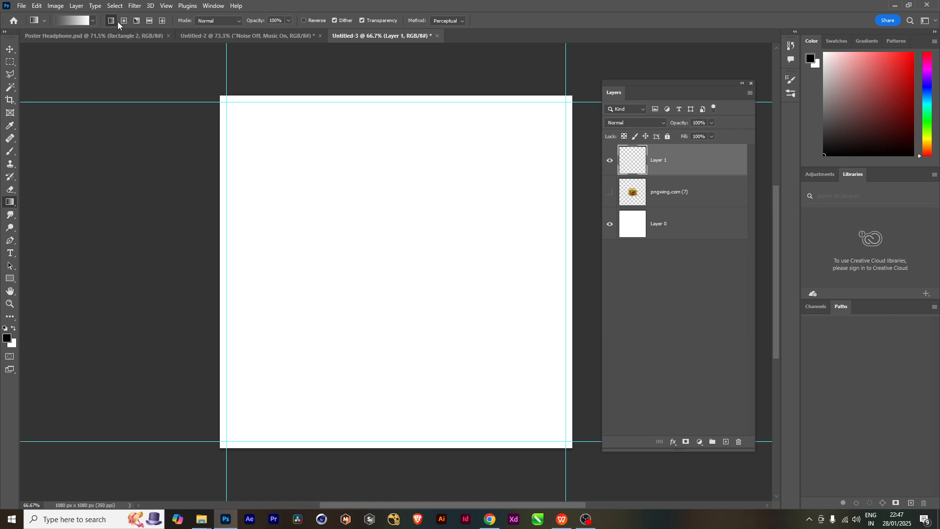
scroll(370, 407, down, 2)
drag(400, 342, 391, 299)
key(ctrl+z)
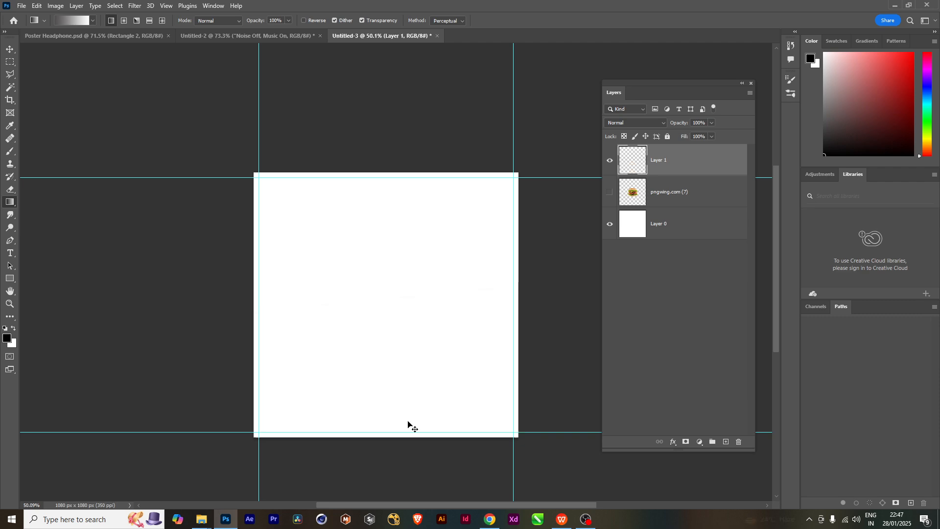
- Fill the new layer with a vertical linear gradient from grey at the canvas bottom to white at the top
scroll(407, 429, down, 3)
drag(391, 451, 390, 223)
scroll(409, 417, up, 5)
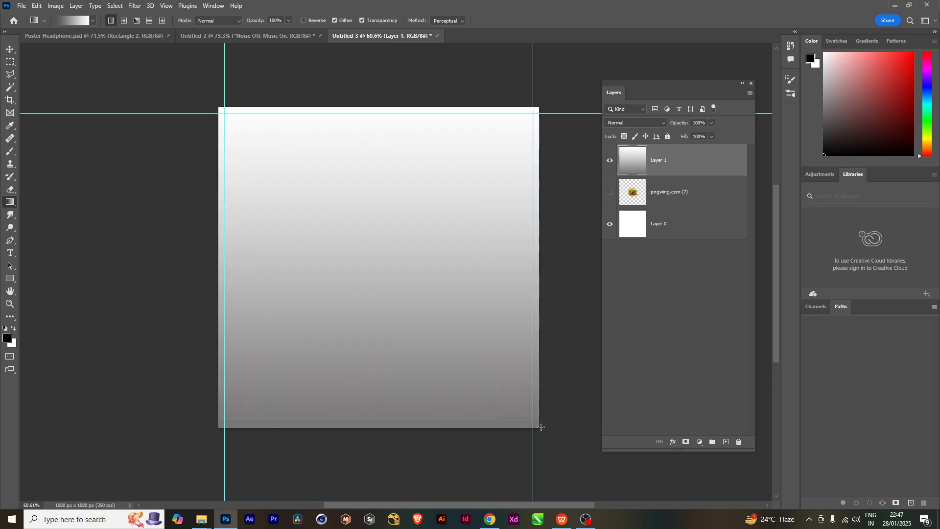
scroll(414, 372, down, 2)
scroll(416, 375, up, 3)
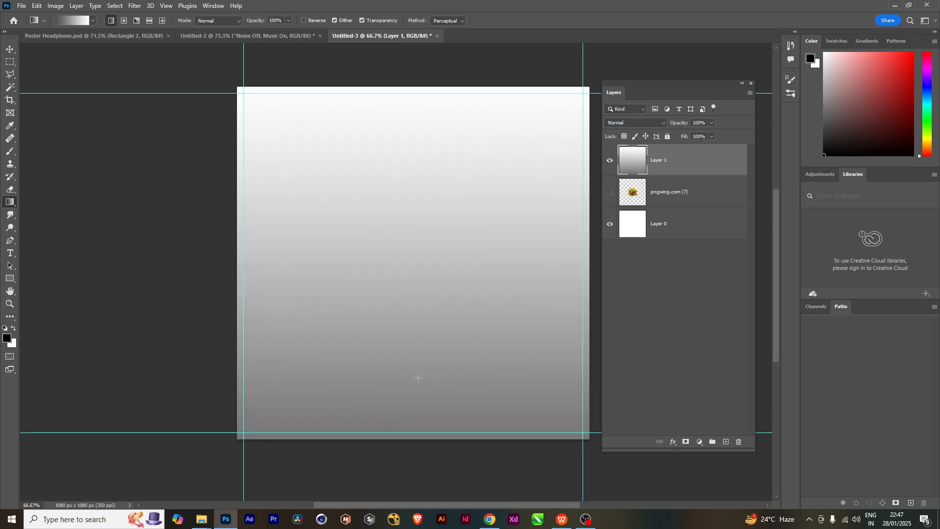
scroll(469, 366, down, 2)
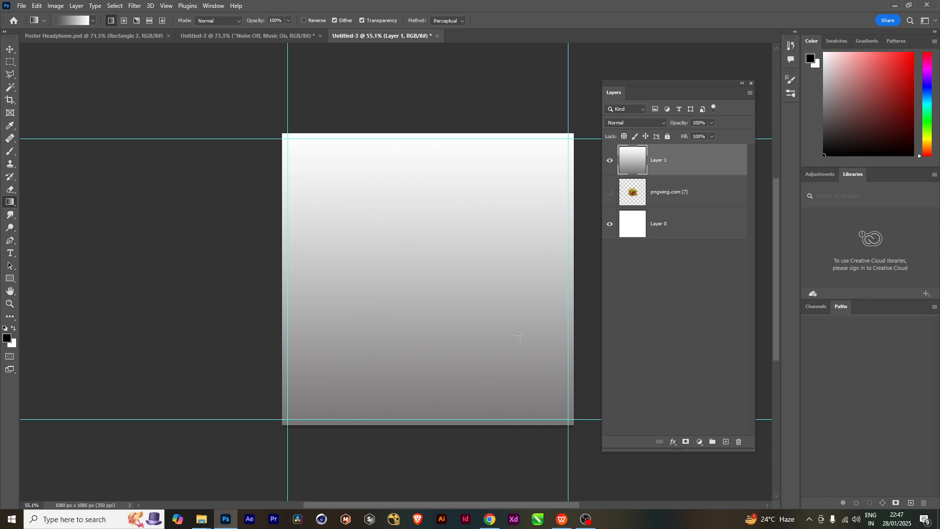
- Move the burger layer above the gradient layer and make it visible
drag(680, 199, 682, 153)
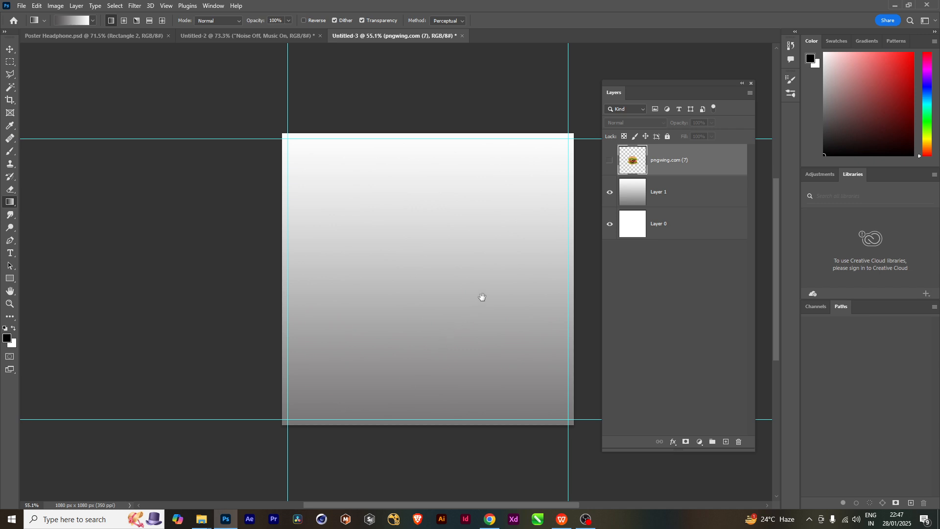
drag(481, 296, 458, 299)
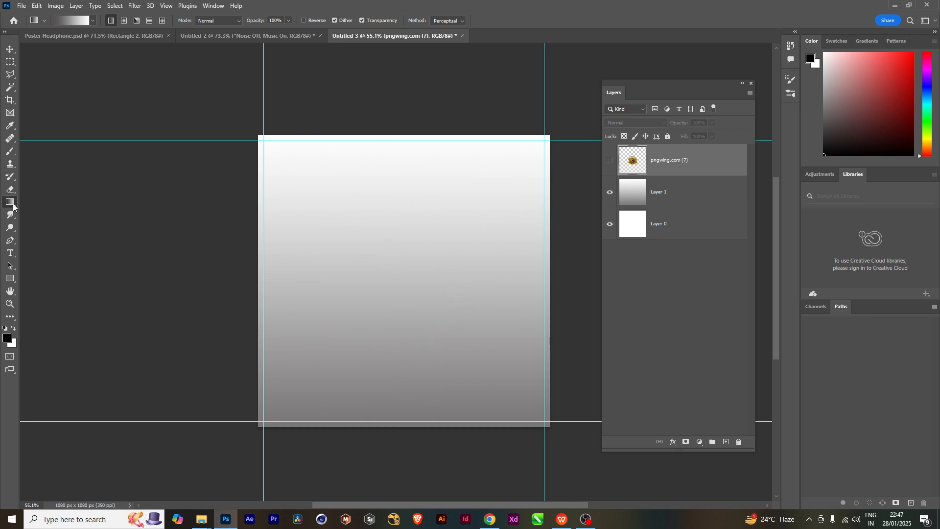
click(13, 66)
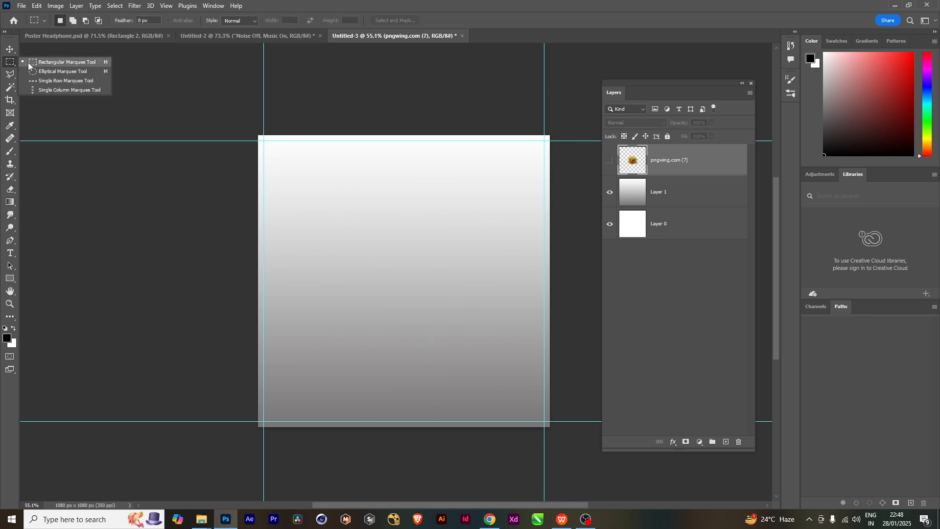
click(53, 65)
scroll(322, 183, up, 1)
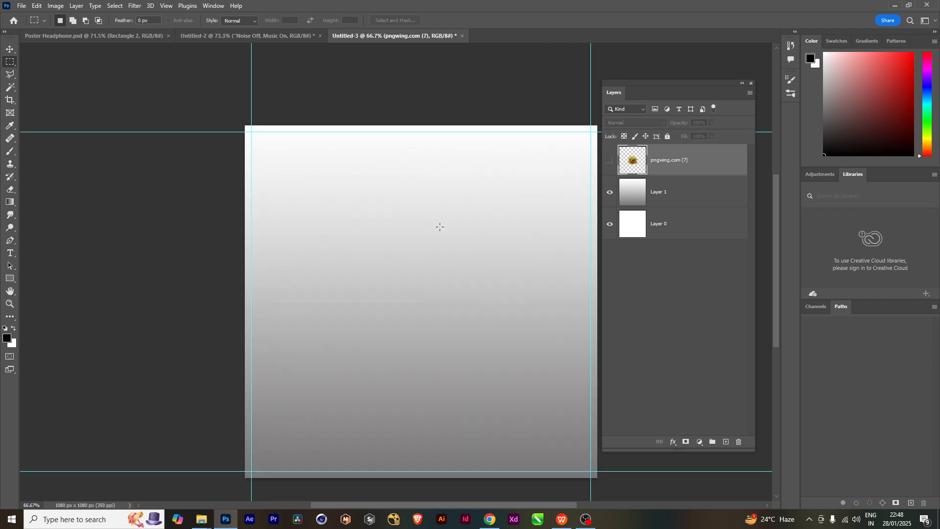
scroll(436, 239, right, 1)
click(610, 161)
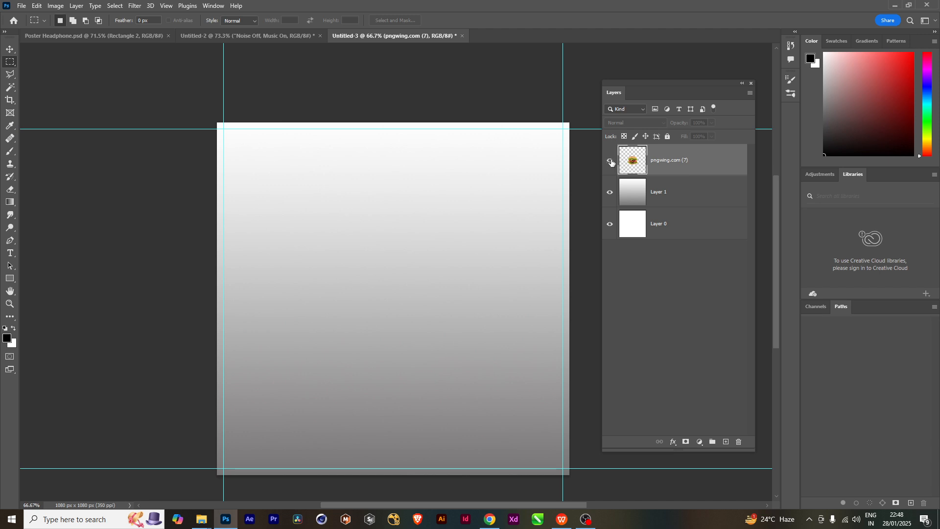
- Sample a dark green from the burger's upper lettuce as the foreground color
scroll(400, 291, up, 5)
scroll(400, 290, up, 1)
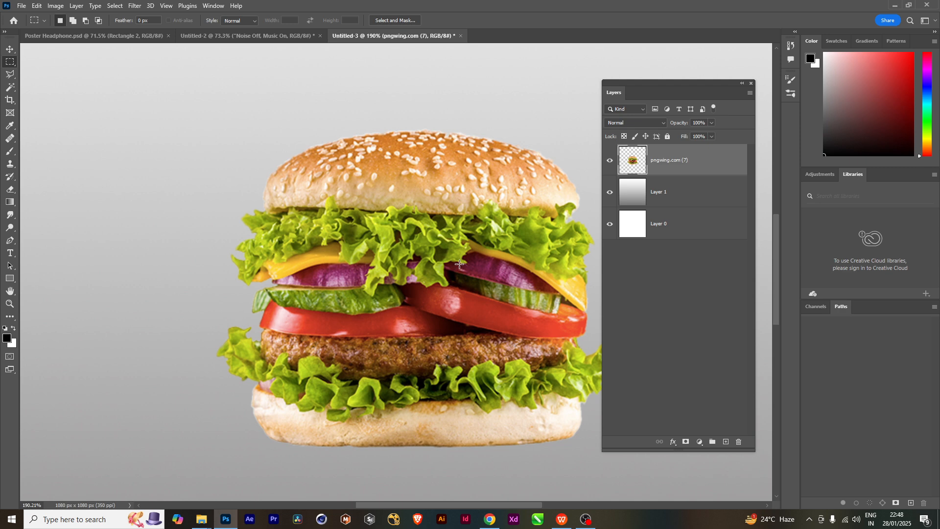
scroll(459, 263, up, 1)
key(i)
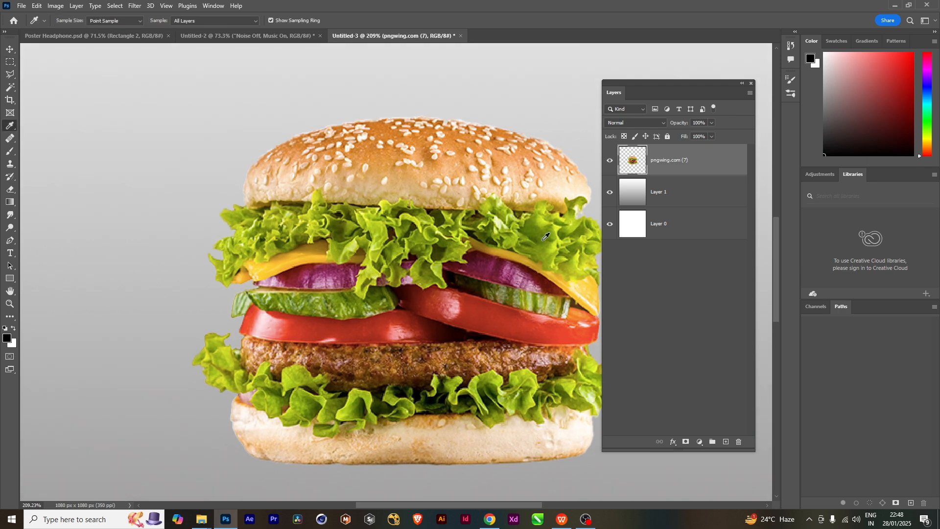
click(534, 227)
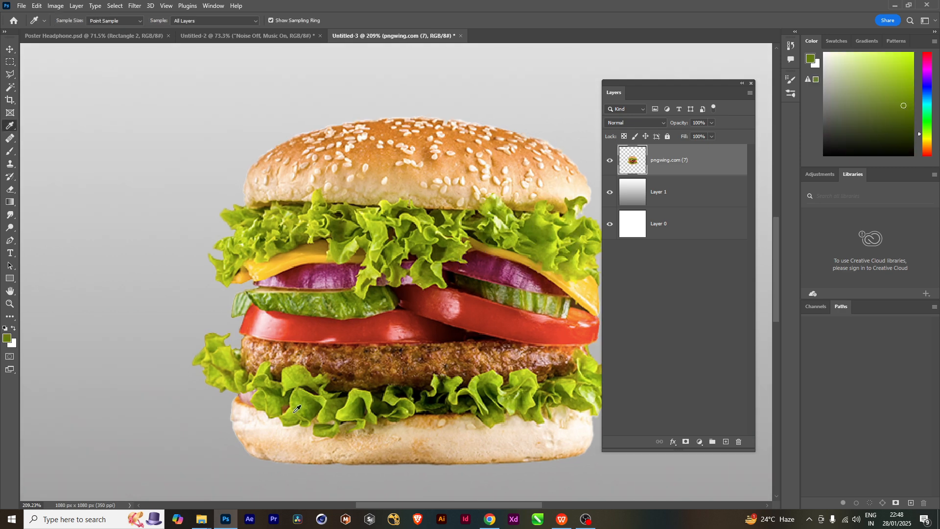
- Draw a horizontally centred rectangle shape about 341 x 711 px, from just above the canvas down over the burger
key(ctrl+minus)
key(ctrl+minus)
key(ctrl+minus)
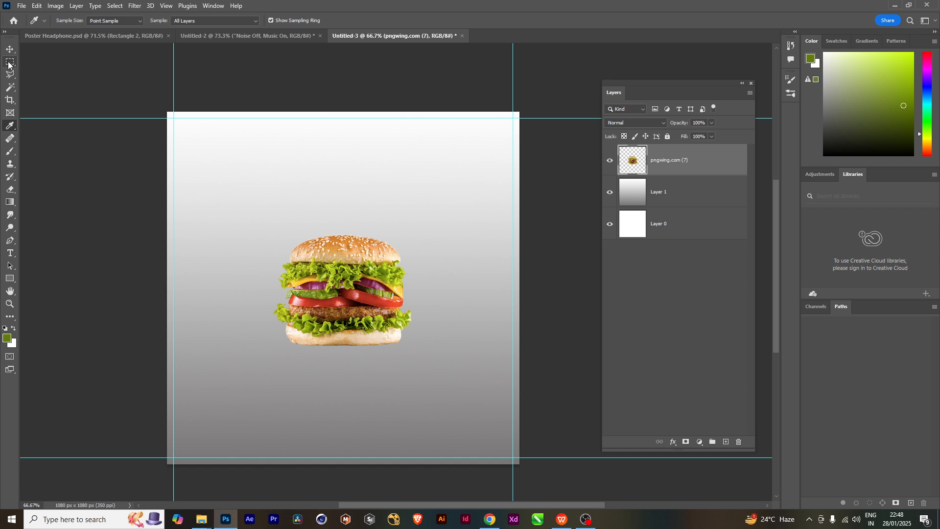
click(10, 278)
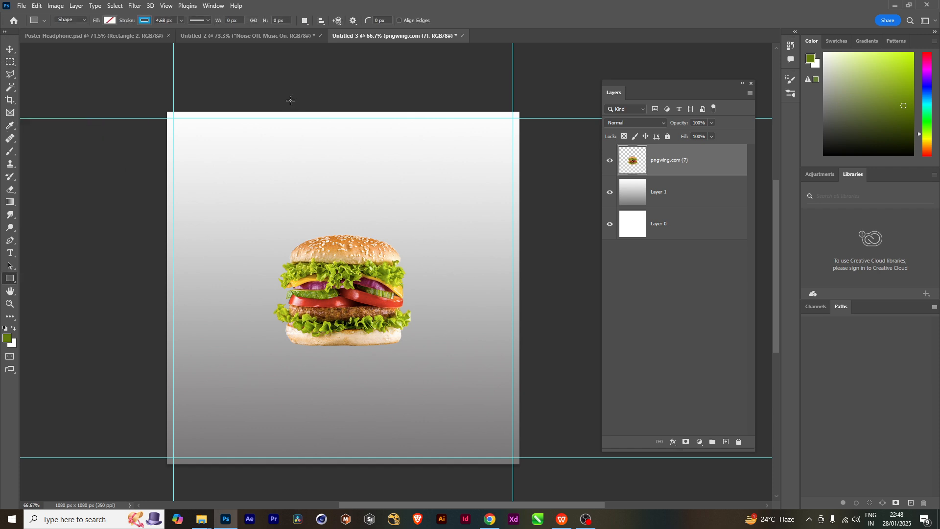
drag(288, 97, 401, 322)
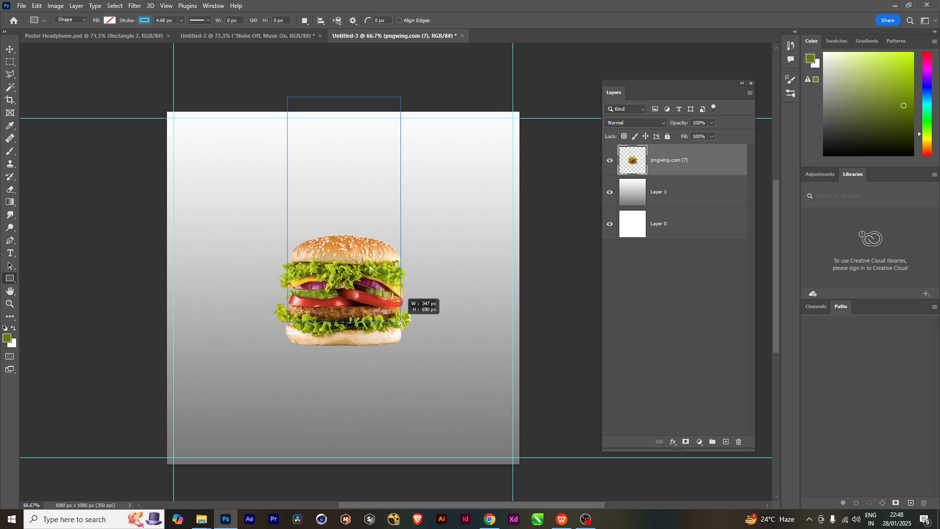
drag(400, 322, 398, 329)
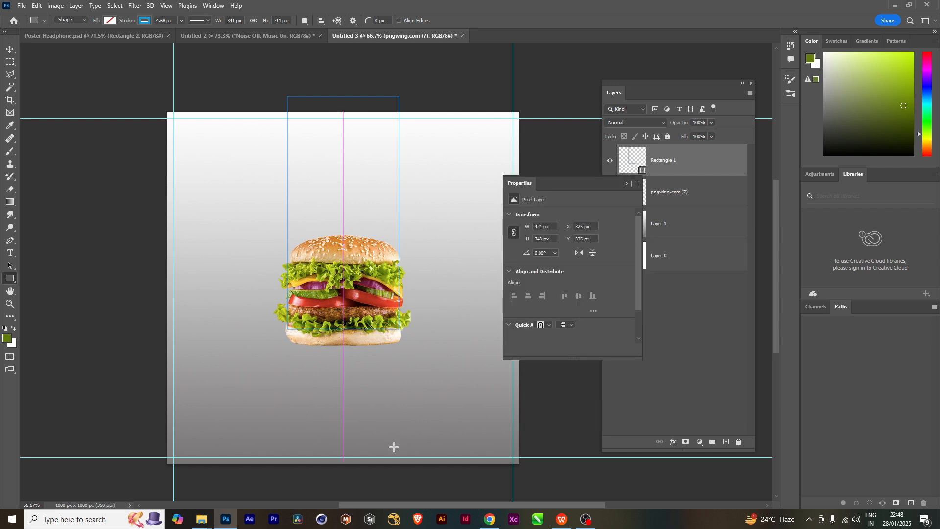
- Give the rectangle the sampled green fill with no stroke, and place its layer directly beneath the burger layer
click(145, 22)
click(87, 39)
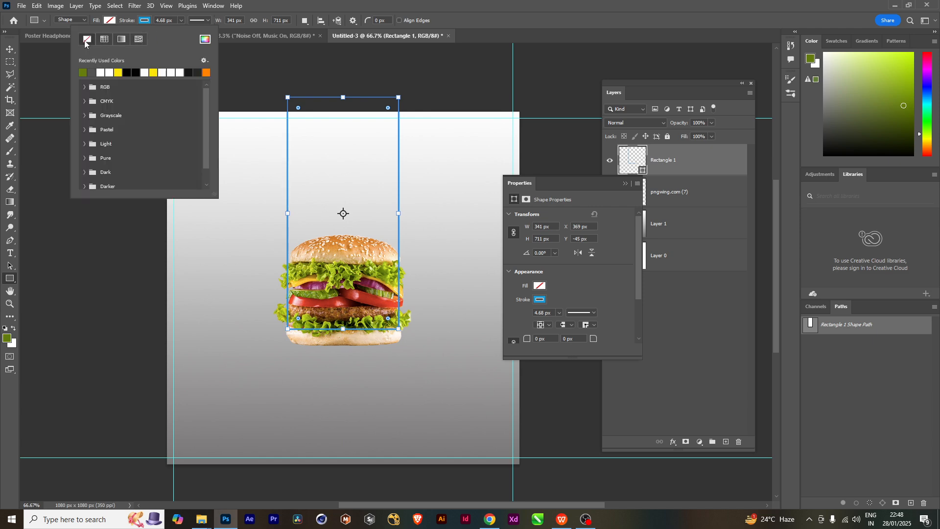
click(110, 21)
click(49, 73)
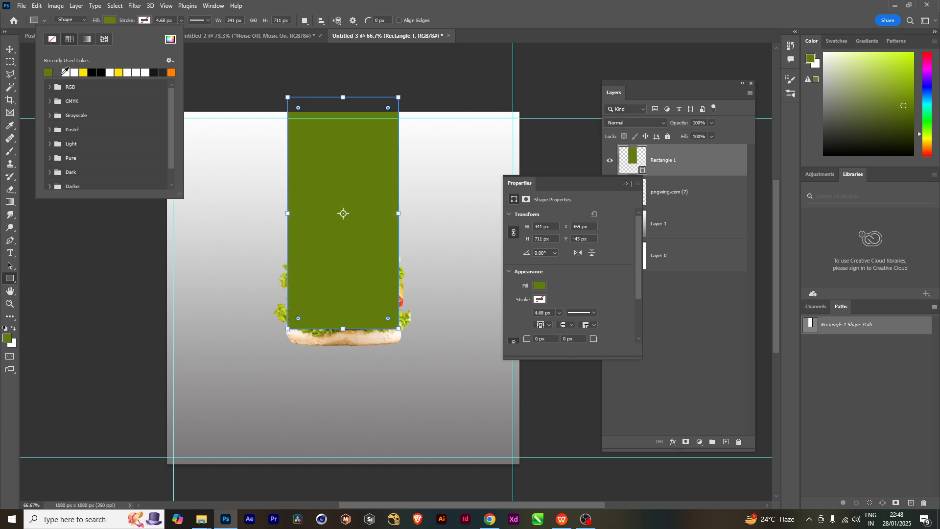
click(10, 48)
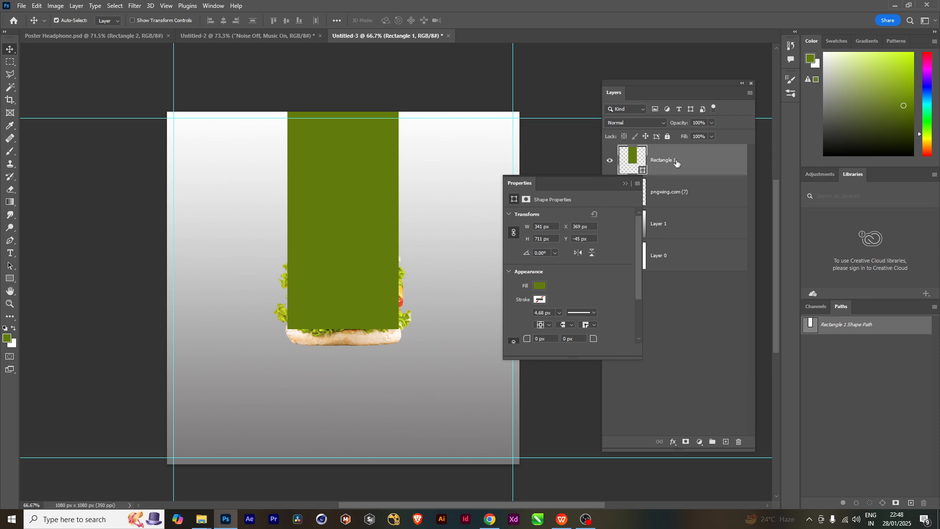
drag(678, 162, 699, 215)
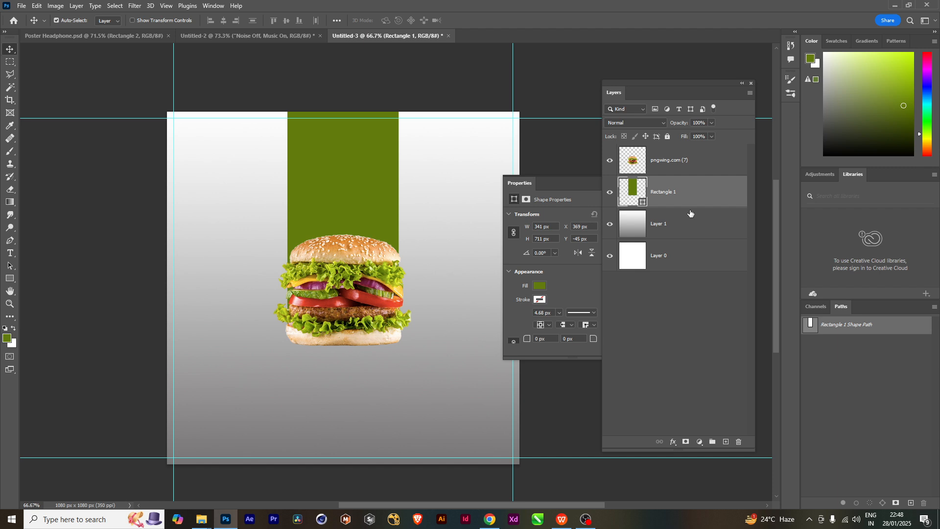
- Scale the burger to about 130% and move it up so it overlaps the lower part of the green rectangle
click(360, 253)
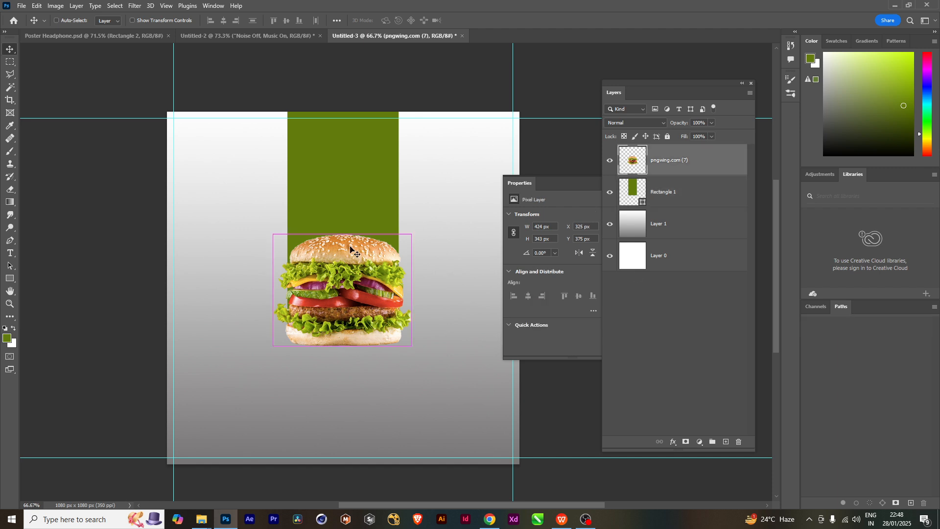
key(ctrl+t)
drag(417, 229, 441, 210)
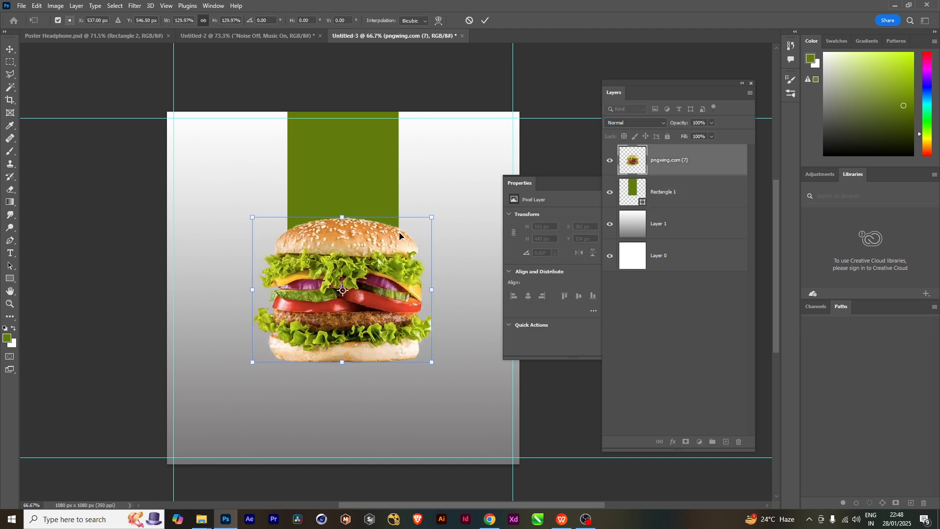
drag(362, 240, 343, 227)
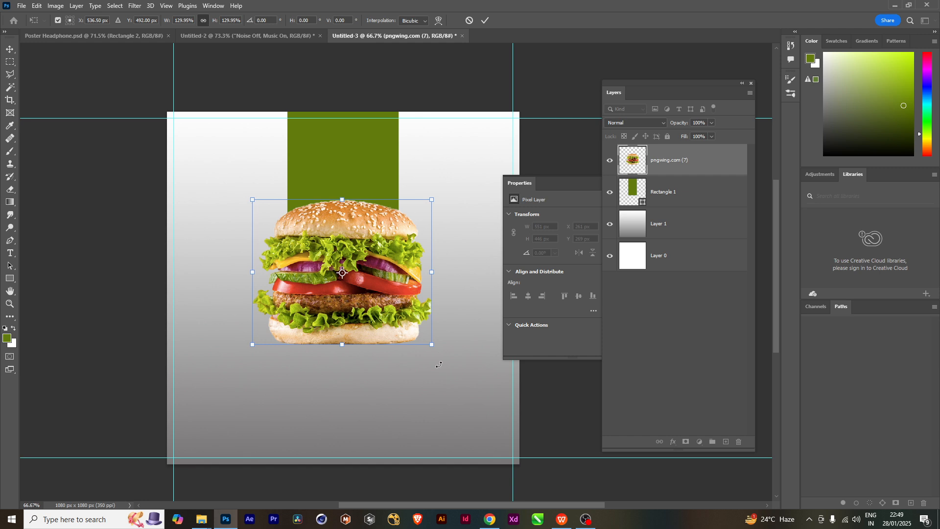
drag(439, 364, 408, 376)
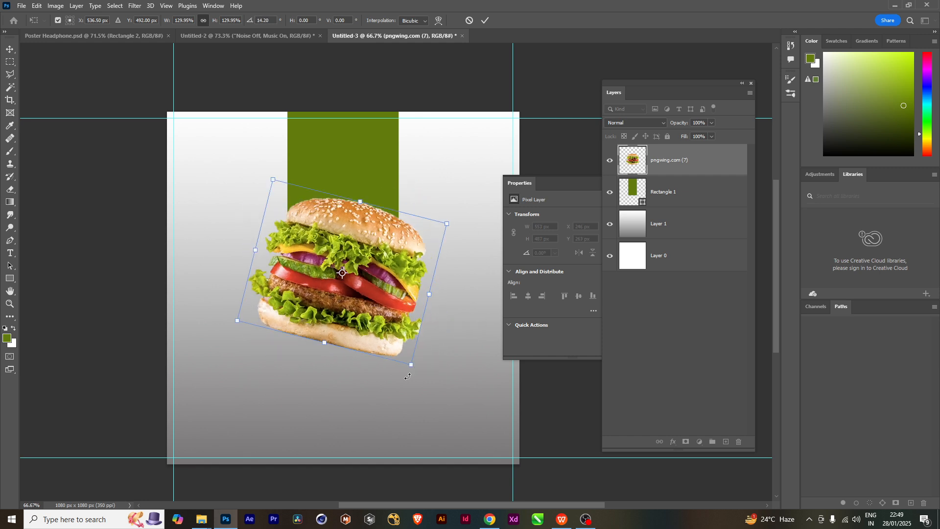
key(ctrl+z)
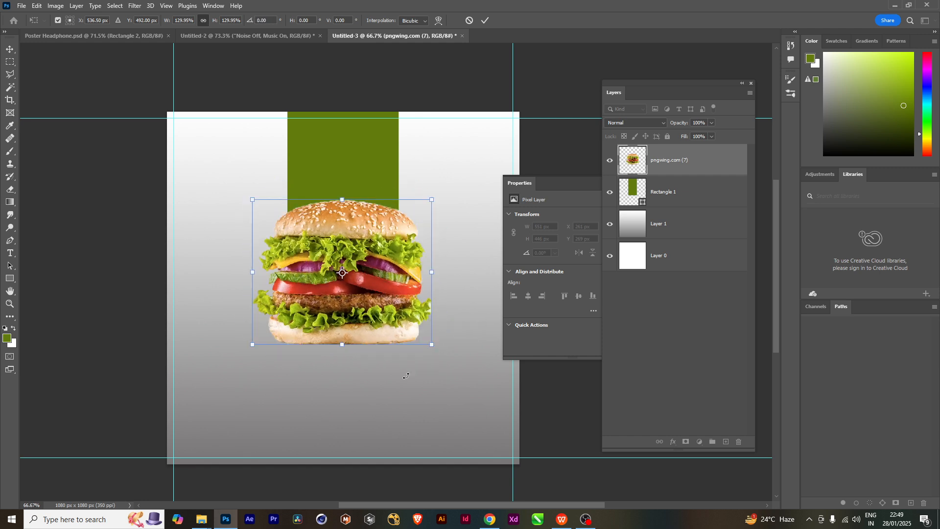
key(Return)
- Add a new empty layer above the burger layer
scroll(385, 293, down, 3)
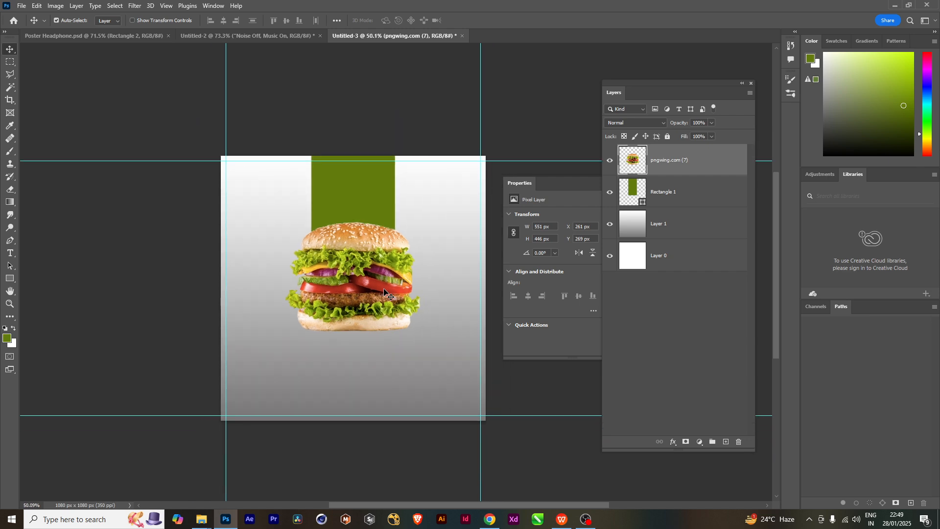
scroll(385, 293, up, 2)
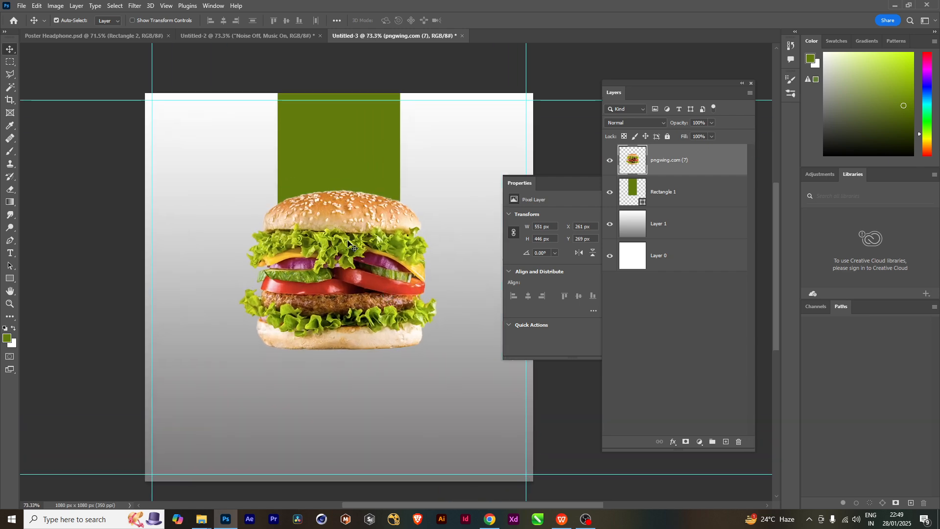
scroll(347, 243, down, 1)
scroll(348, 239, up, 2)
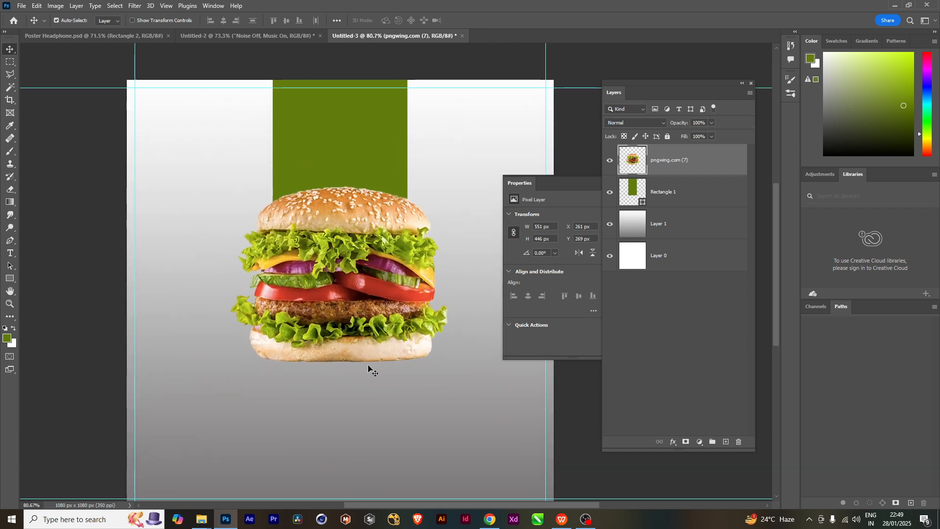
scroll(303, 387, up, 1)
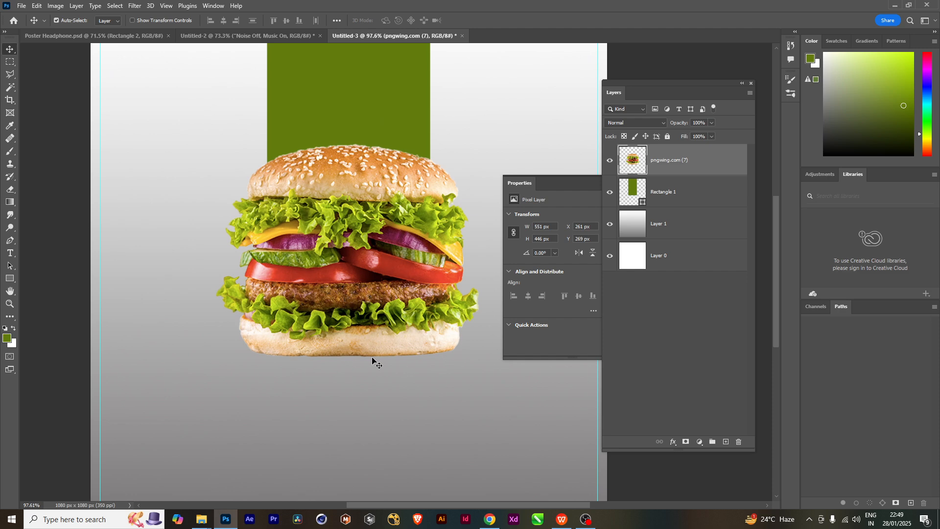
scroll(377, 363, down, 1)
drag(393, 322, 368, 309)
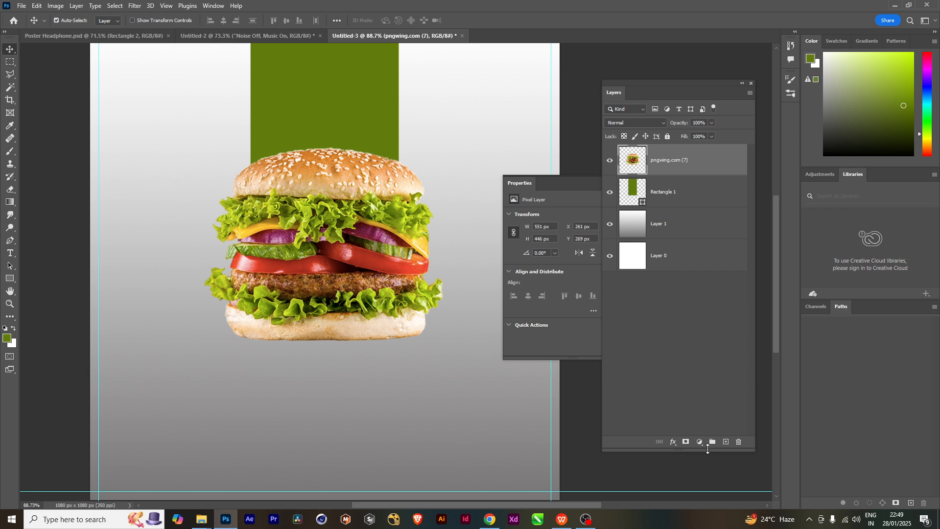
click(726, 442)
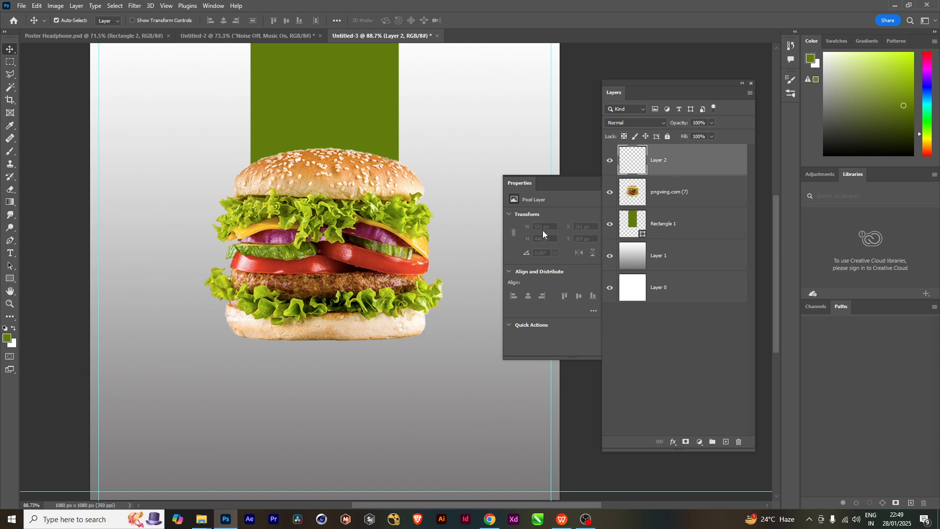
- Choose the Soft Round brush from General Brushes and set its size to 700 px
key(b)
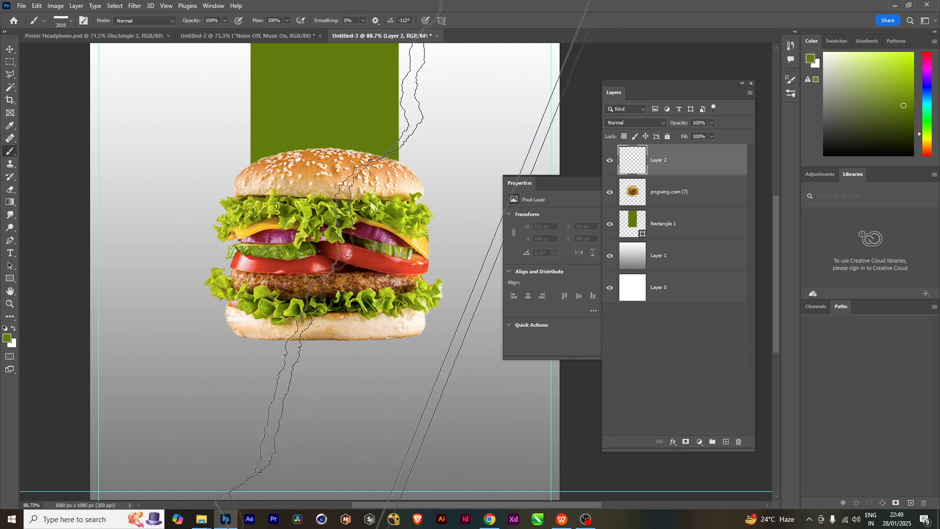
click(67, 20)
click(19, 218)
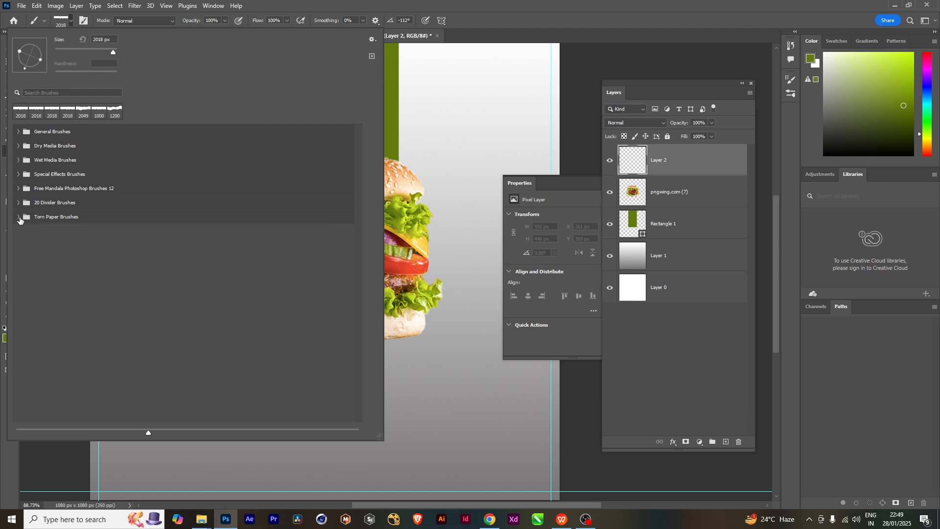
click(18, 132)
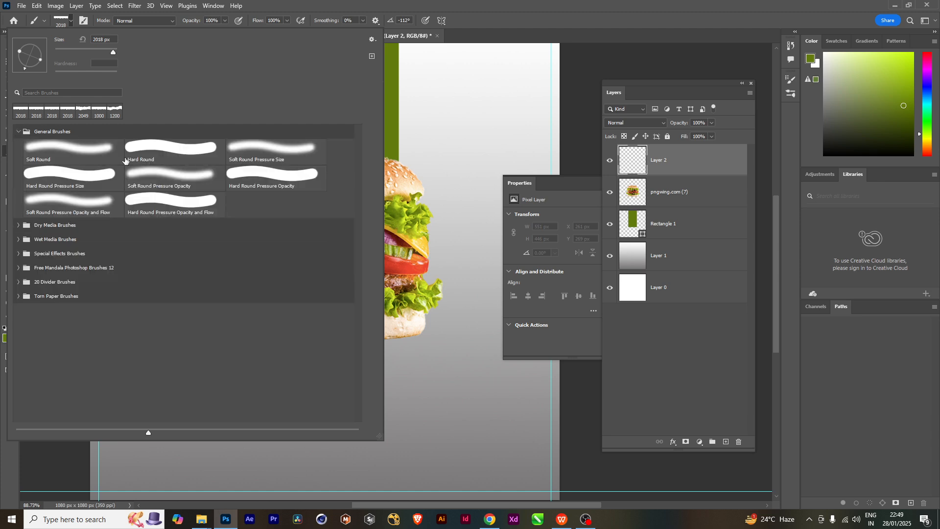
double_click(101, 157)
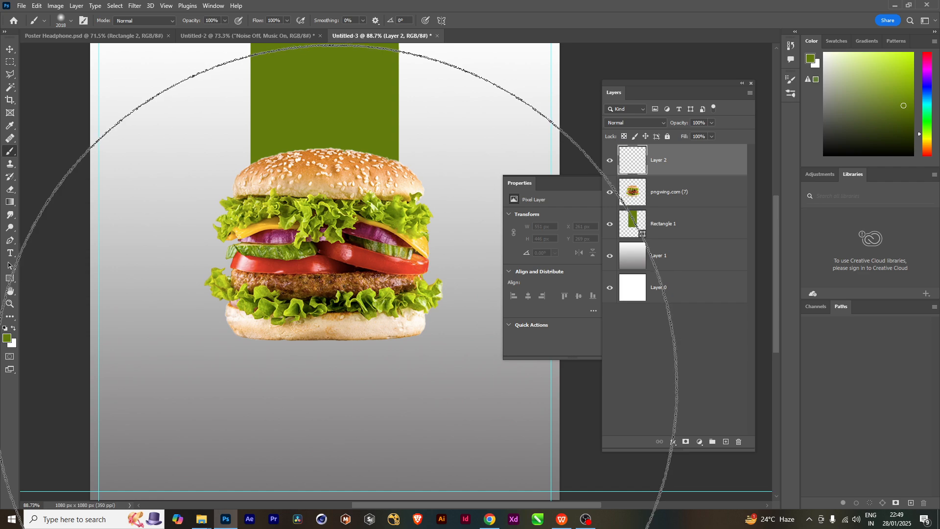
key(bracketleft)
key(bracketleft)
key(bracketleft)
key(bracketleft)
key(bracketleft)
key(bracketleft)
key(bracketleft)
key(bracketleft)
key(bracketleft)
key(bracketleft)
key(bracketleft)
key(bracketleft)
key(bracketleft)
key(bracketleft)
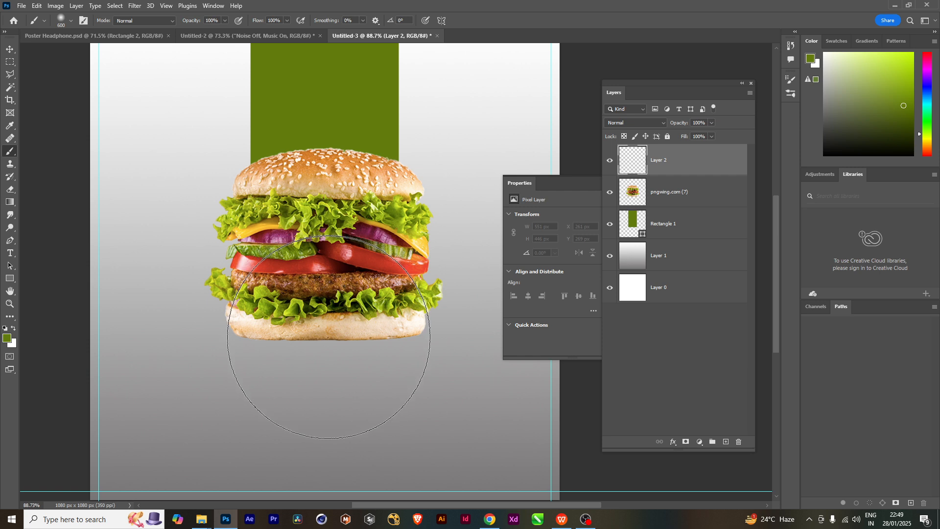
key(bracketright)
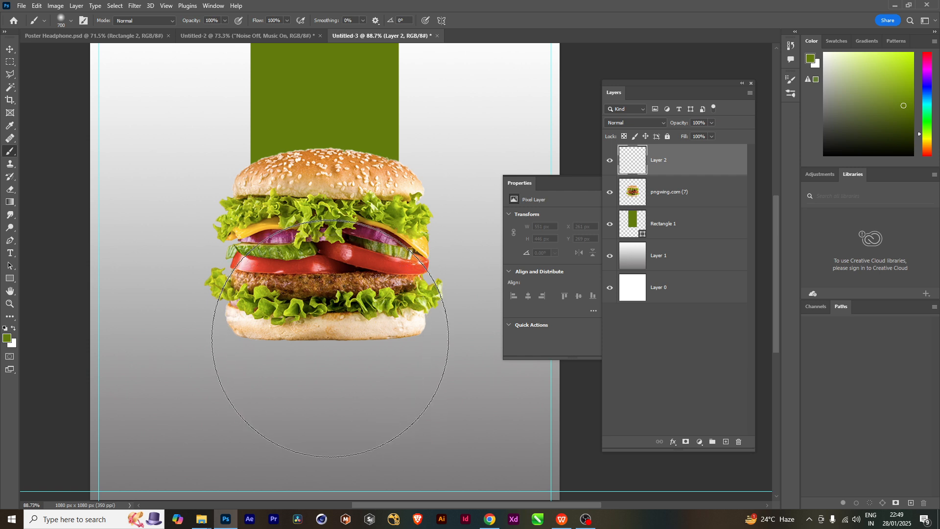
- Set the foreground color to black 000000 and paint one soft dab over the burger's base on the new layer
click(6, 337)
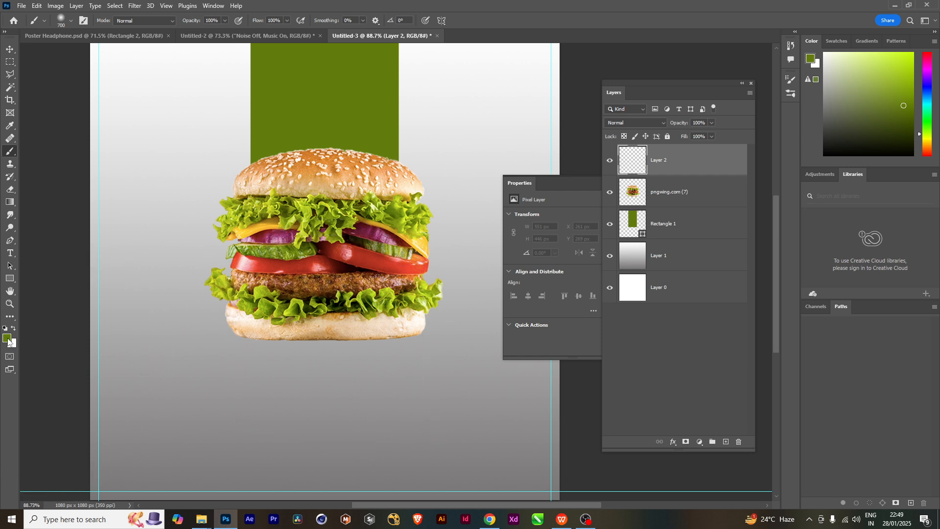
drag(183, 276, 22, 366)
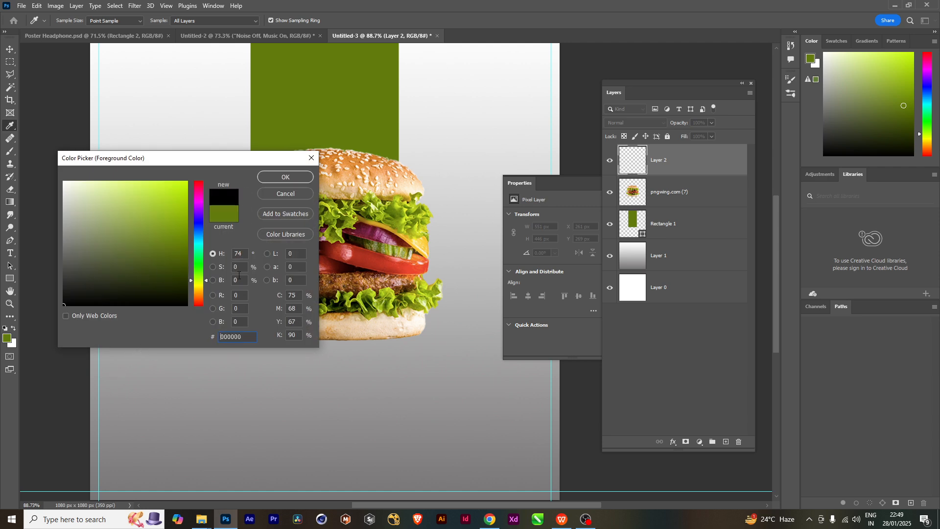
click(286, 176)
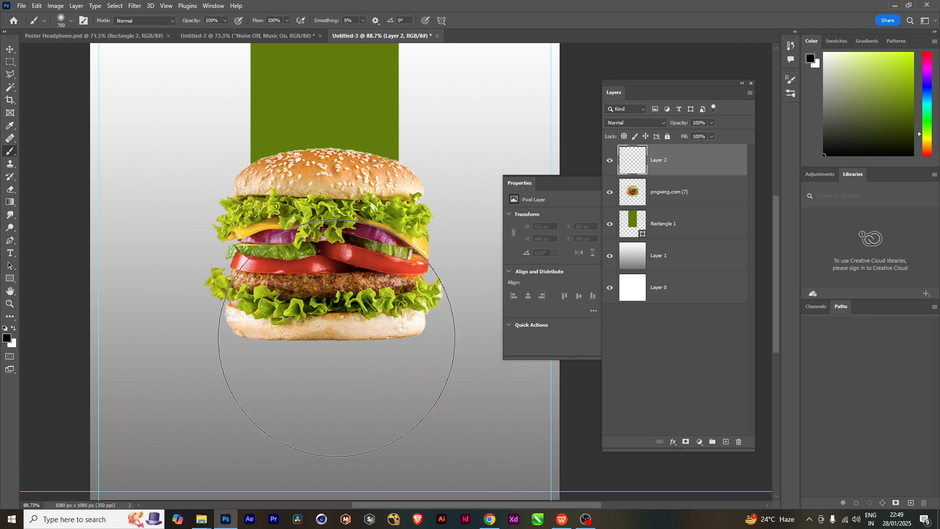
click(338, 332)
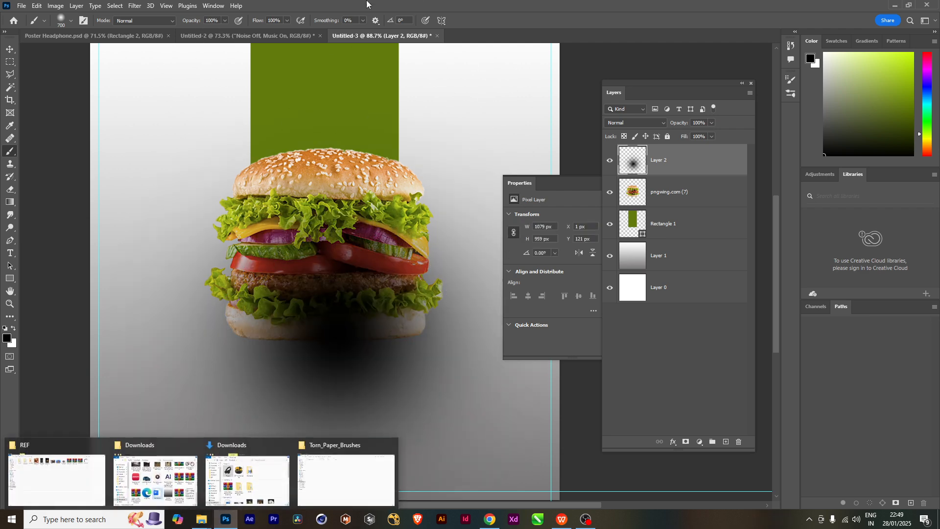
- Flatten the black dab to about 12.6% of its height and position it under the burger's base as a shadow
key(ctrl+t)
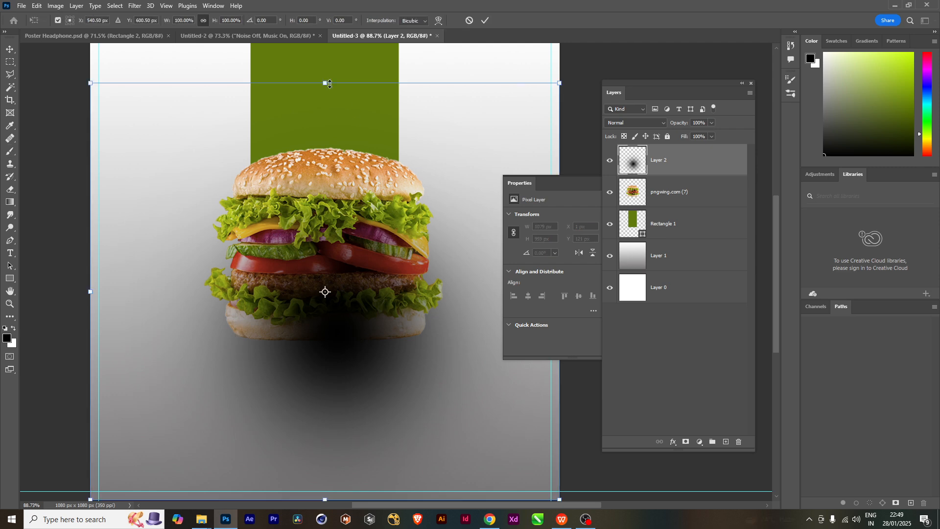
drag(330, 84, 354, 341)
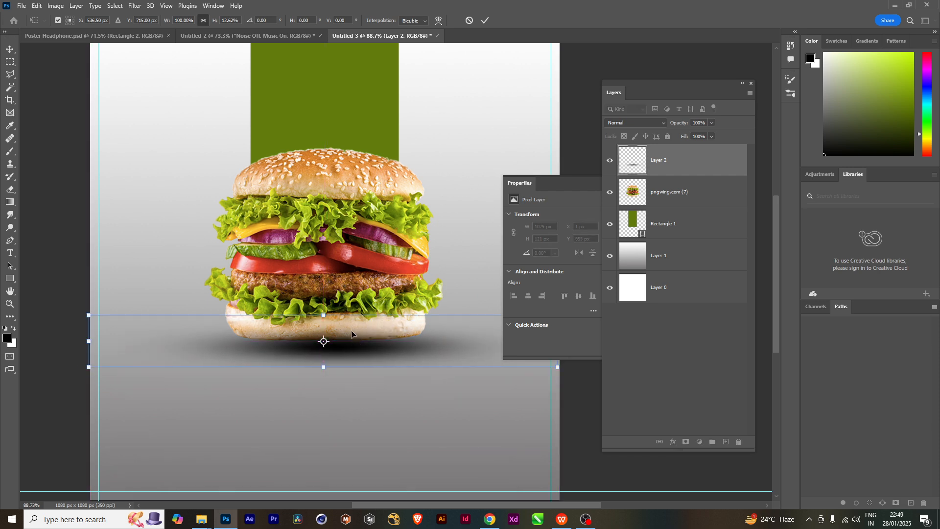
key(Return)
key(b)
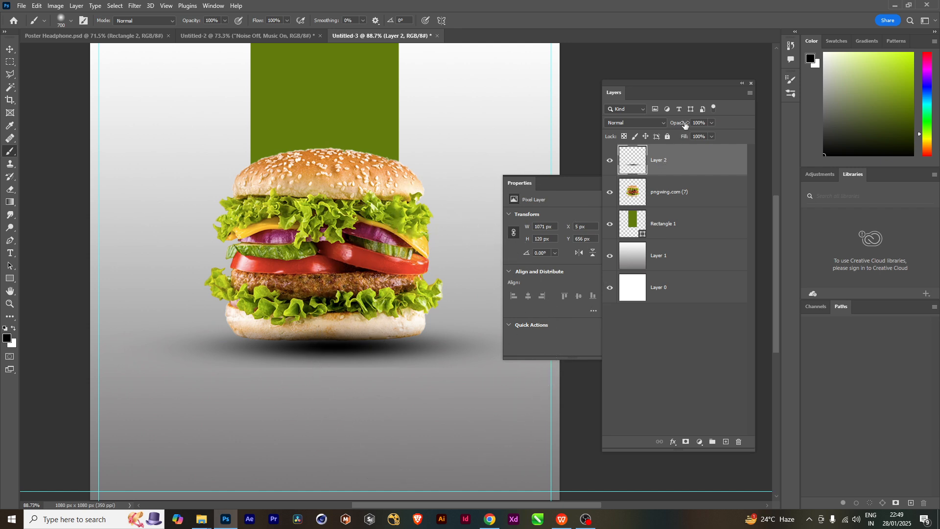
- Lower the shadow layer's opacity to 28% and place it beneath the burger layer
drag(689, 136, 688, 216)
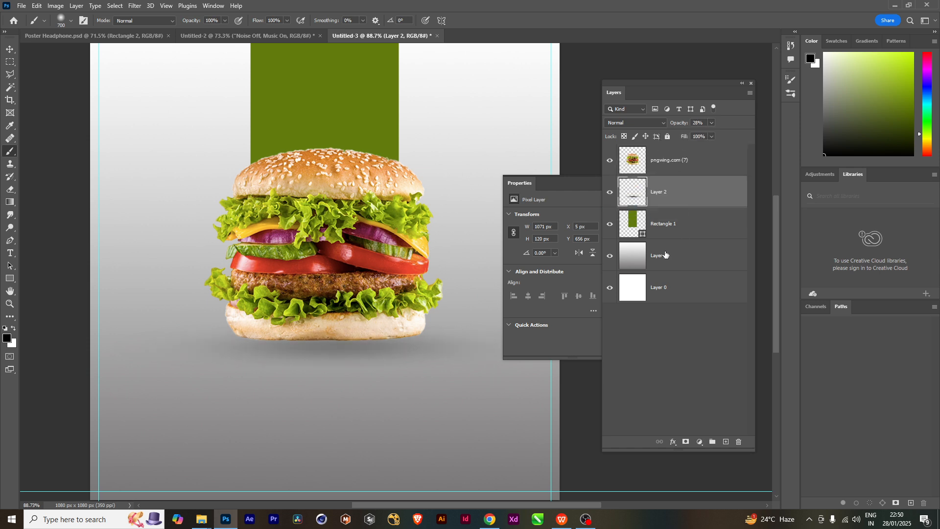
key(v)
scroll(404, 337, down, 3)
scroll(440, 375, up, 3)
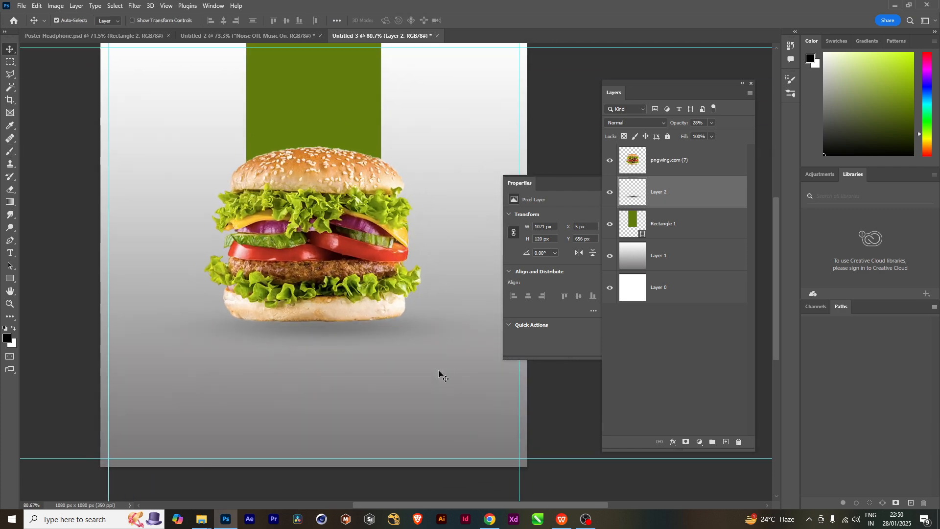
scroll(370, 336, up, 1)
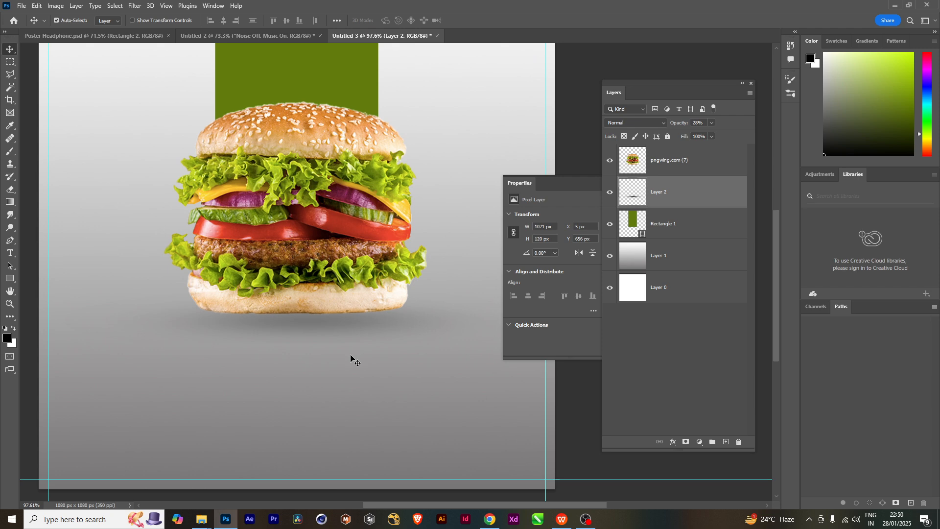
scroll(350, 357, down, 3)
scroll(346, 329, up, 2)
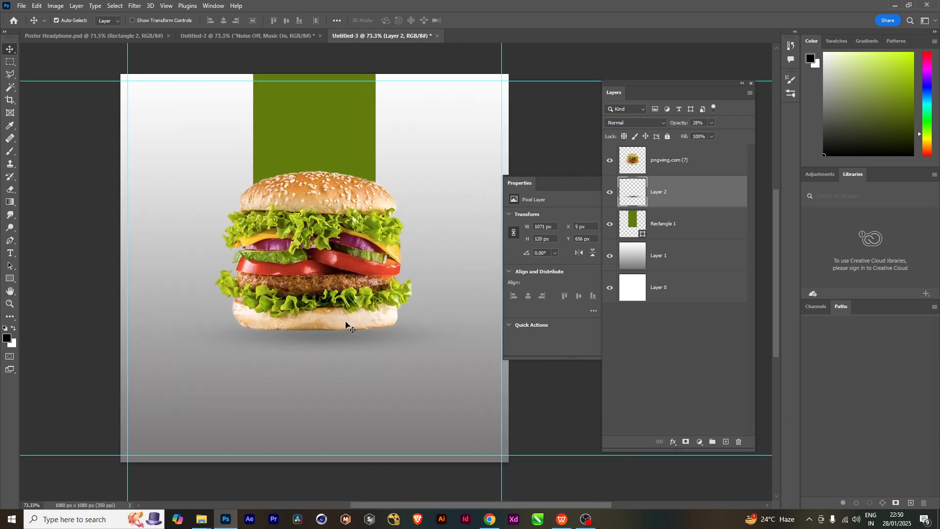
scroll(314, 304, down, 2)
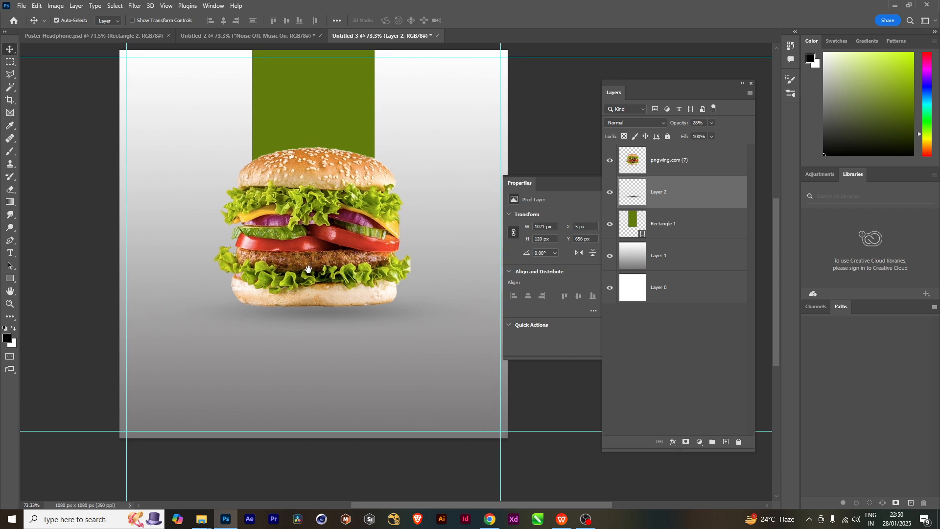
- Add a text layer reading HUNGRY below the burger, in the lower part of the canvas
scroll(319, 392, up, 2)
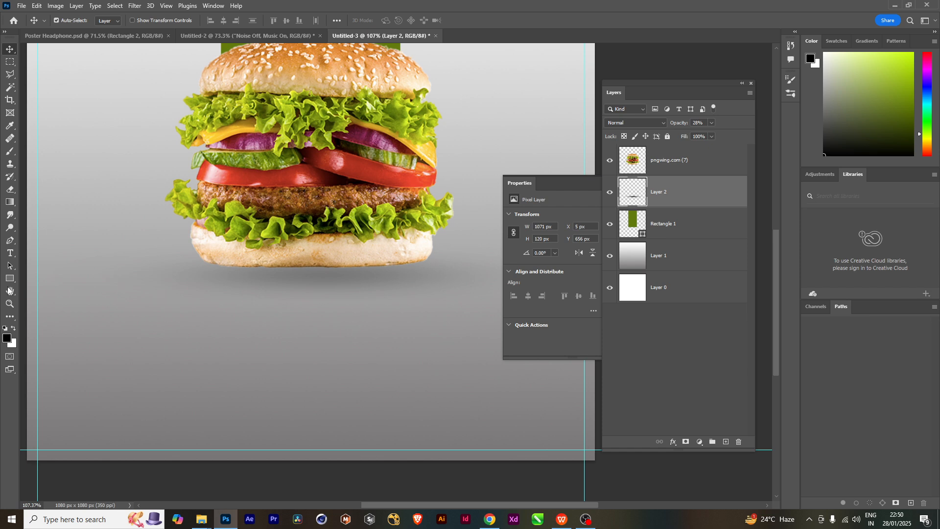
click(10, 253)
click(195, 353)
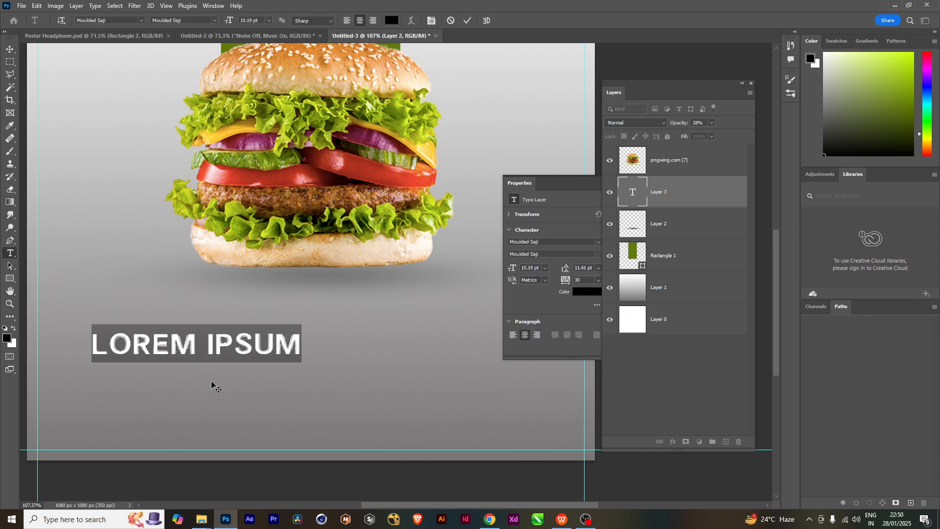
text(HUNGRY)
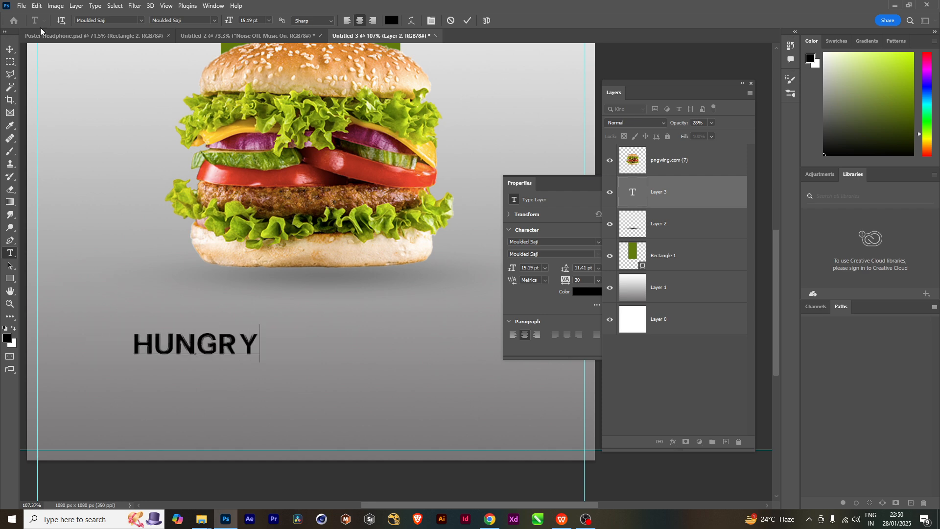
key(ctrl+Return)
- Scale the HUNGRY text to about 119.6% and center it horizontally beneath the burger
key(ctrl+t)
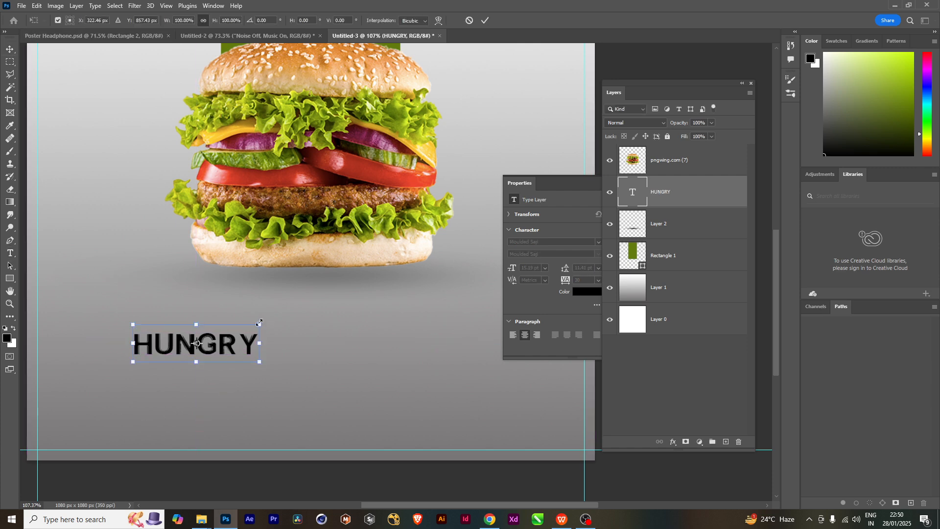
drag(259, 323, 272, 321)
drag(227, 349, 354, 364)
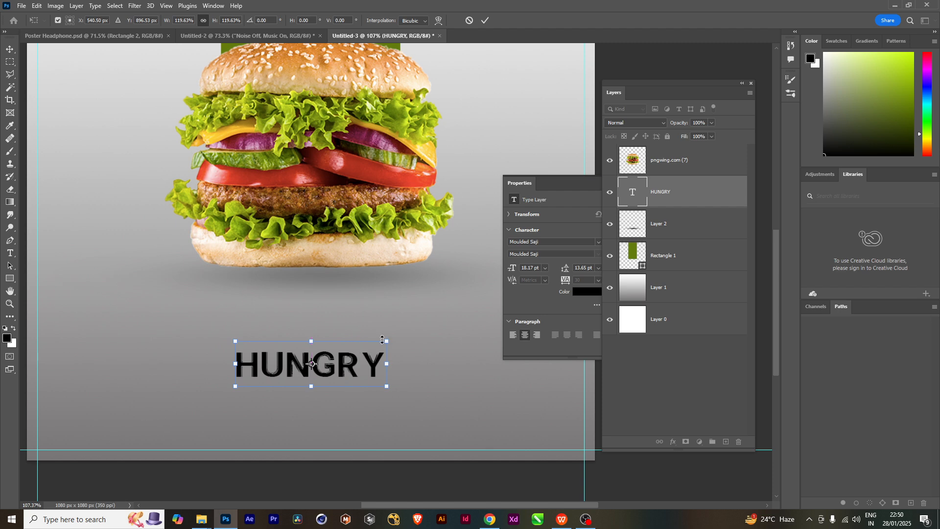
drag(362, 361, 360, 366)
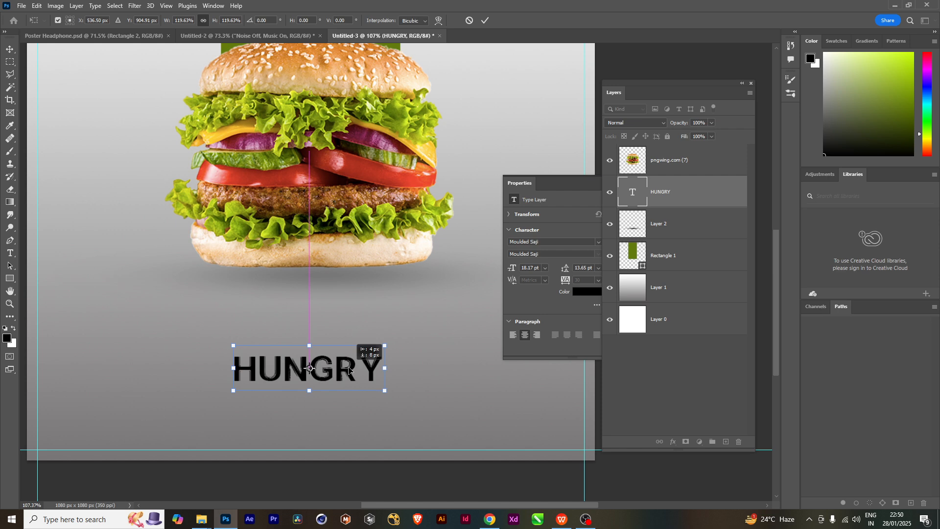
scroll(387, 355, down, 3)
scroll(388, 354, up, 2)
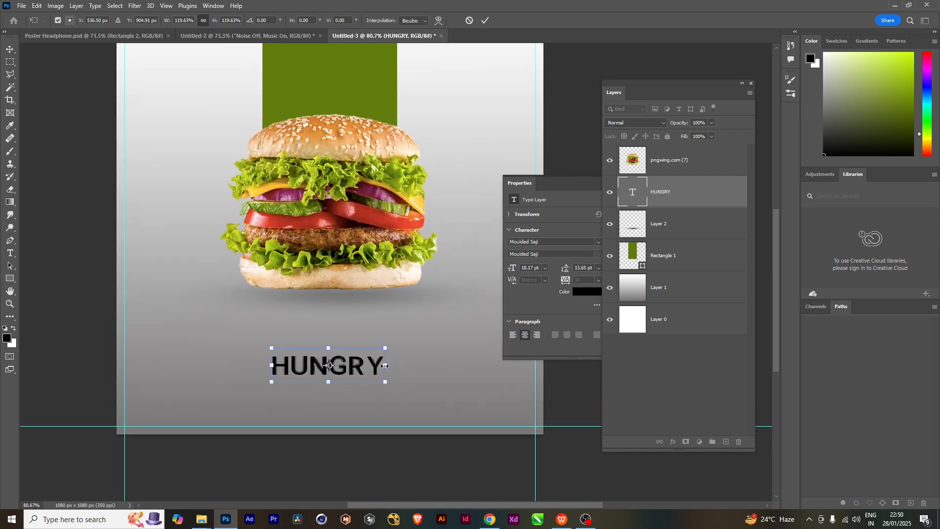
key(Return)
- Recolor the HUNGRY text with the green 627c0e sampled from the rectangle behind the burger
scroll(316, 381, up, 3)
scroll(337, 288, down, 3)
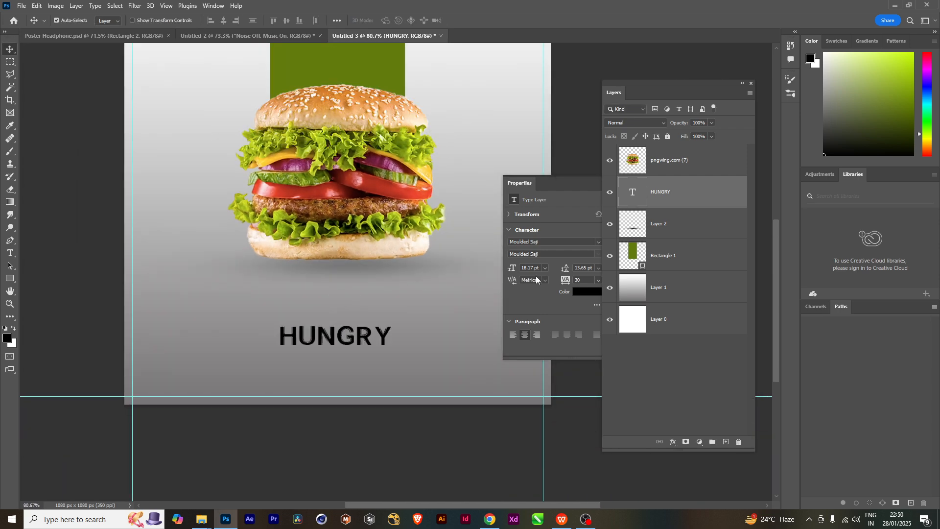
double_click(633, 199)
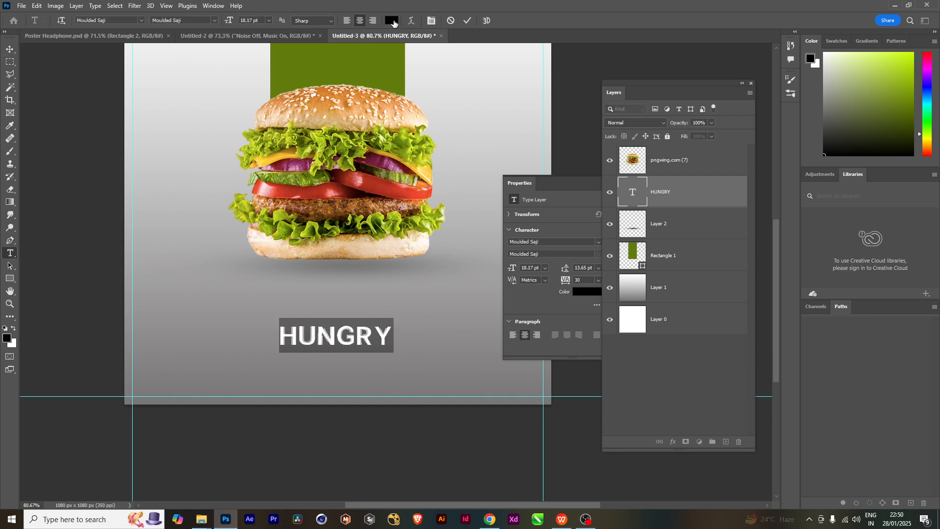
click(392, 20)
click(342, 65)
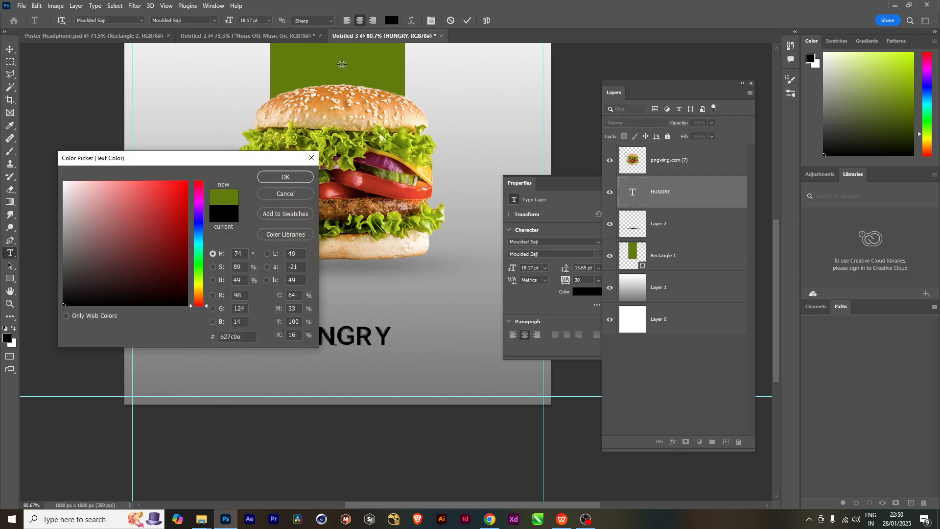
click(286, 177)
key(ctrl+Return)
key(v)
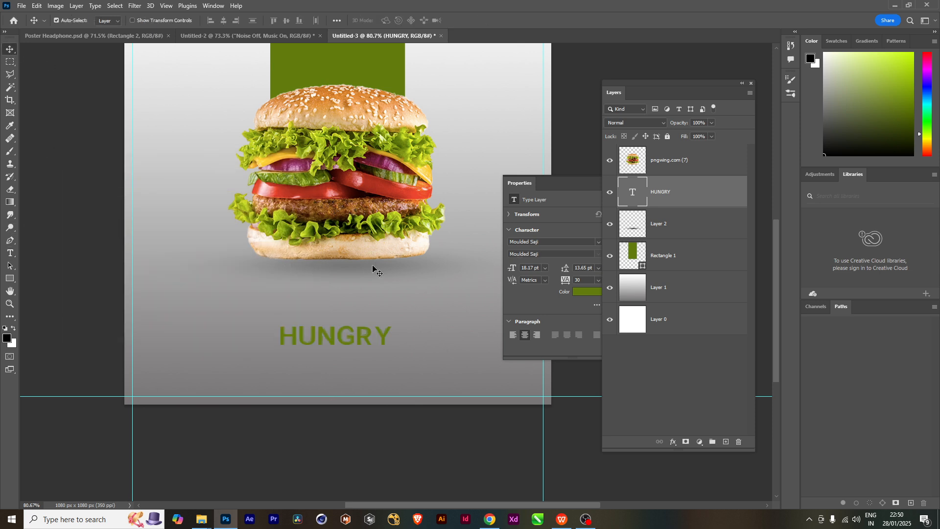
- Recolor the HUNGRY text with the red b03220 sampled from the burger's tomato slice
scroll(403, 309, up, 2)
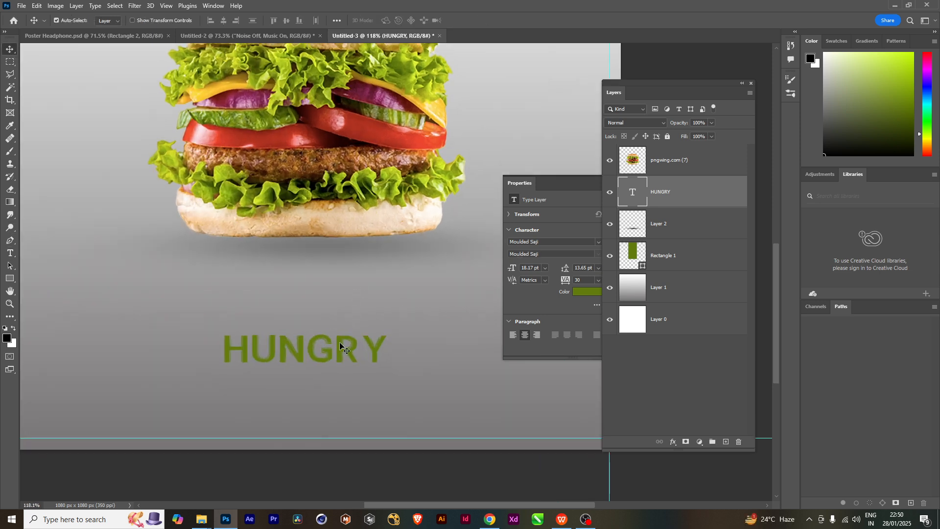
scroll(362, 195, down, 2)
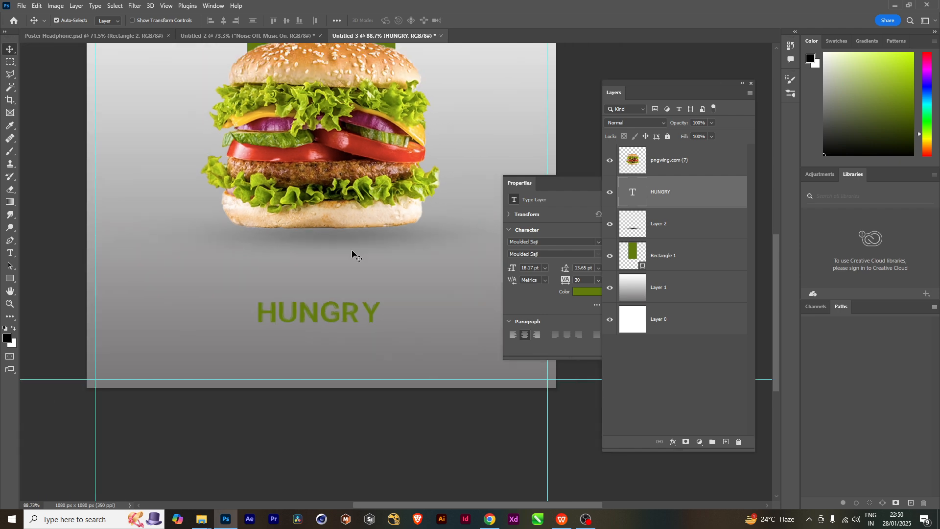
drag(377, 194, 357, 226)
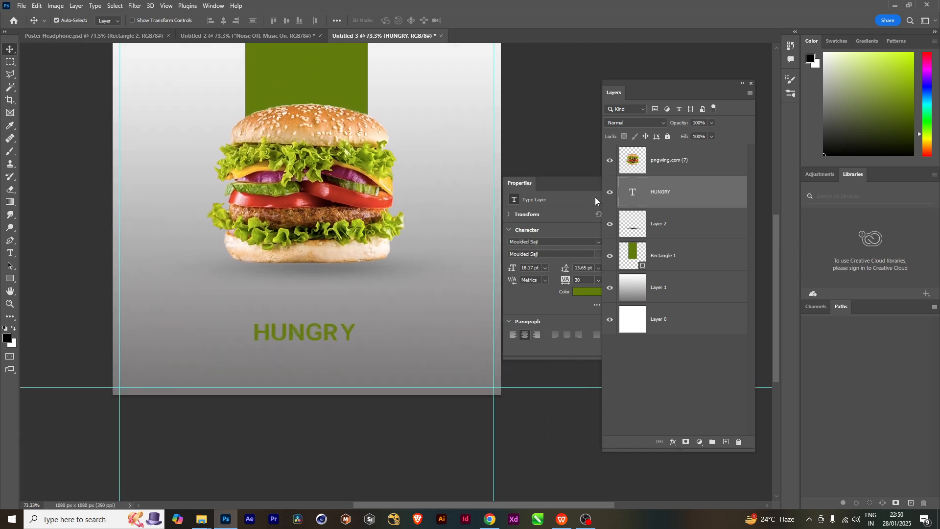
double_click(630, 195)
click(392, 20)
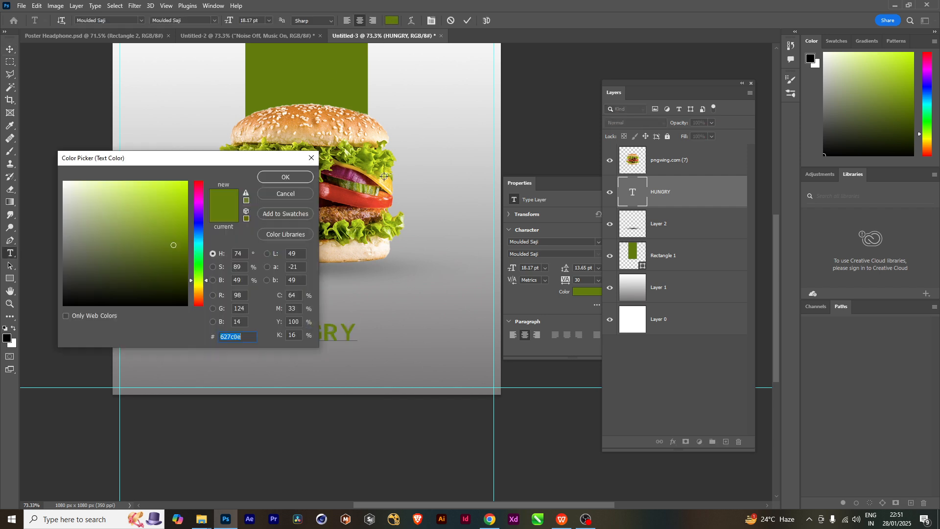
click(349, 195)
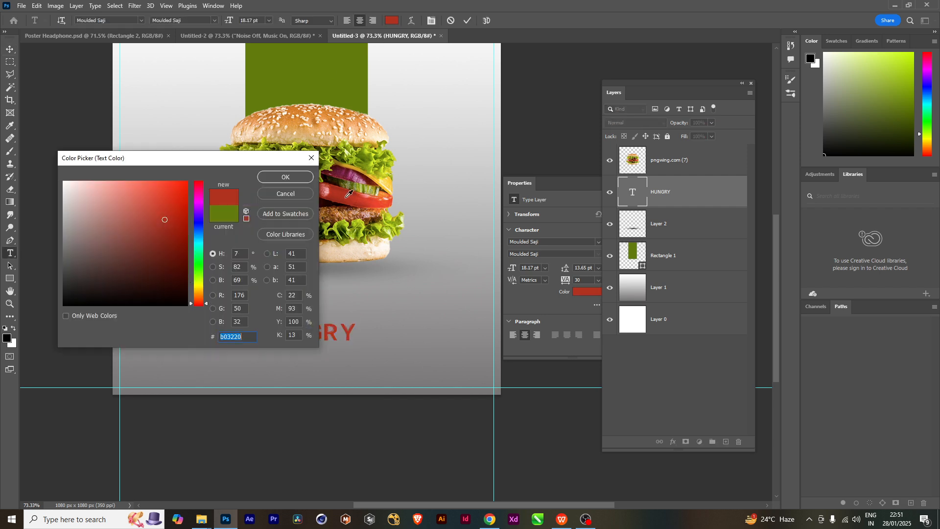
click(292, 179)
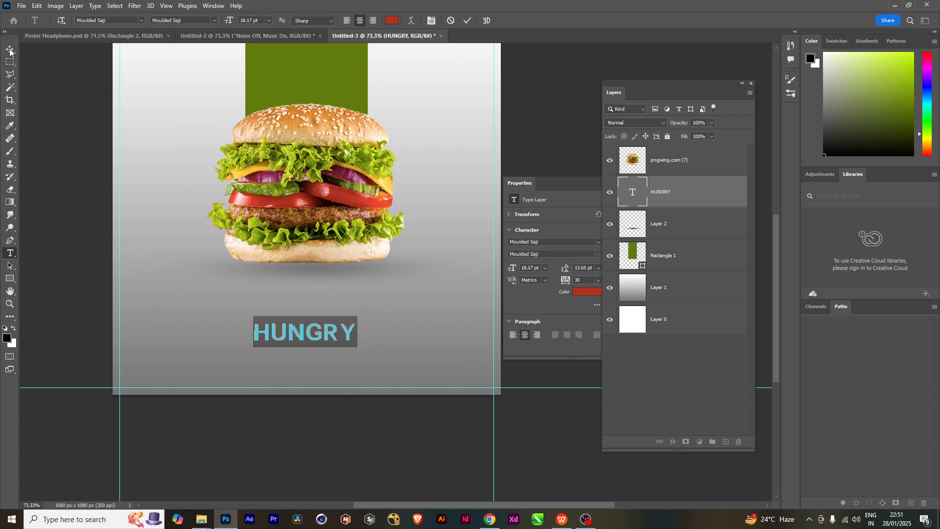
click(10, 49)
scroll(285, 377, up, 3)
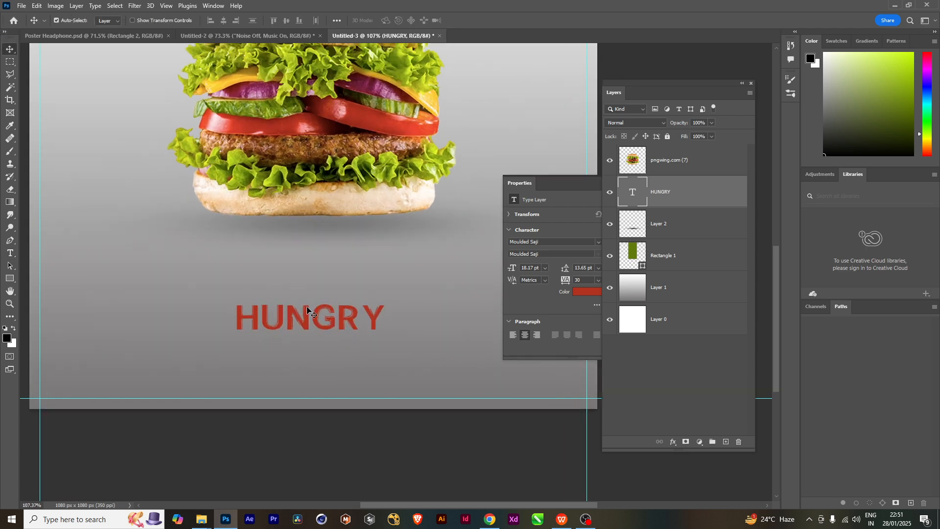
scroll(307, 310, down, 3)
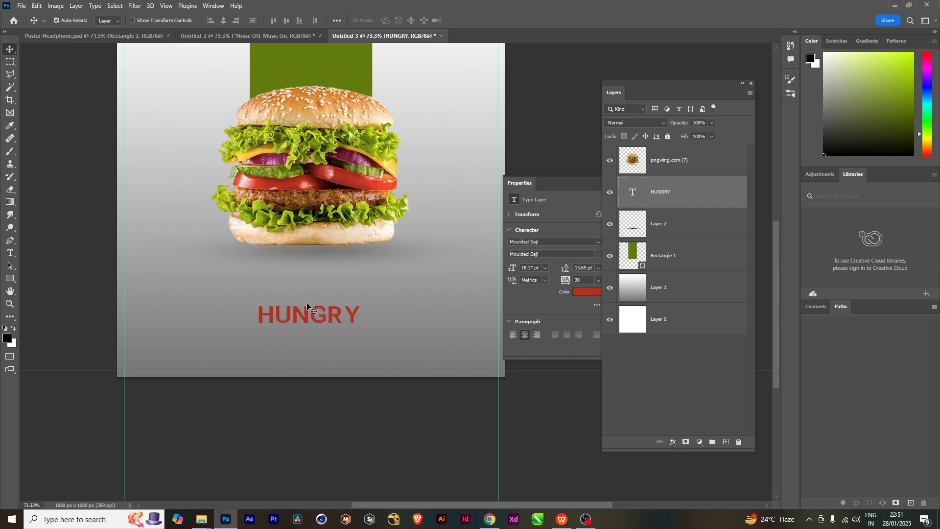
- Try out successive installed fonts on the HUNGRY text layer and set it to Century
double_click(632, 192)
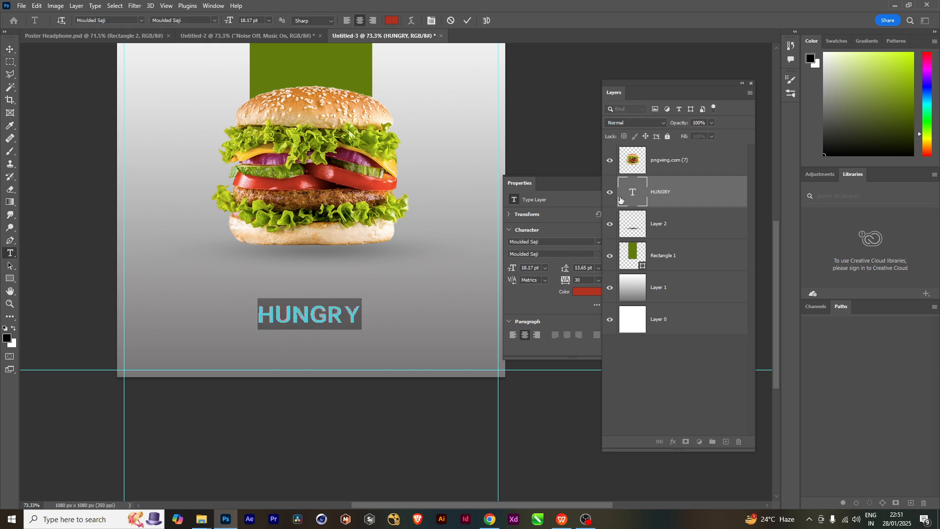
click(113, 20)
key(Down)
key(Down)
key(Down)
key(Down)
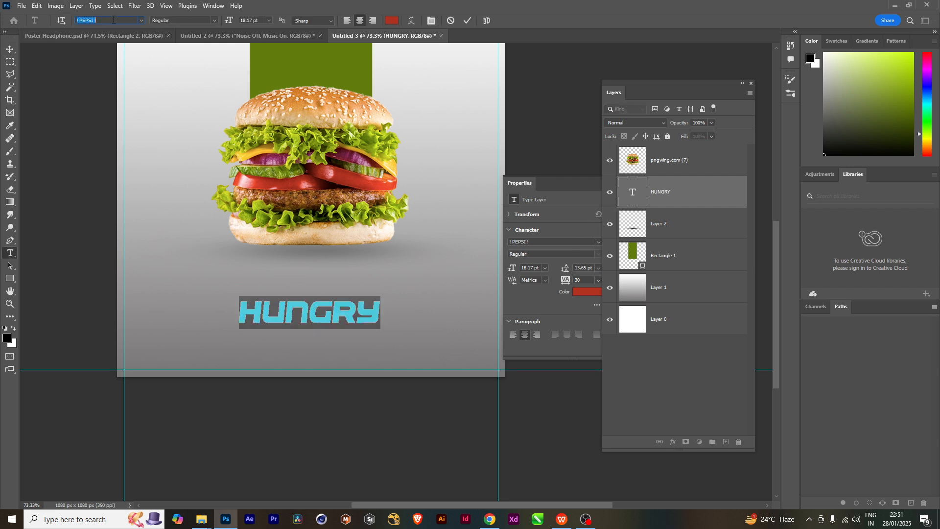
key(Down)
key(Down)
key(Down)
key(Down)
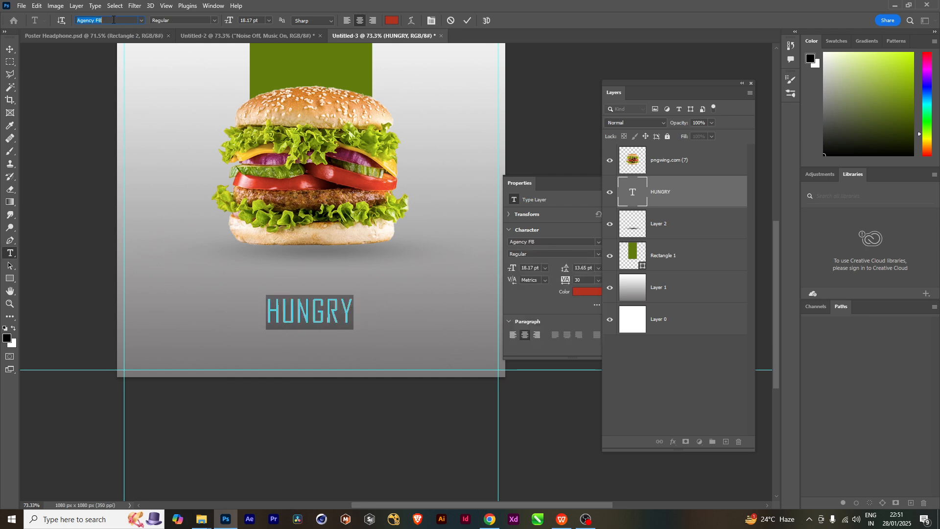
key(Down)
key(Down)
key(Down)
key(Down)
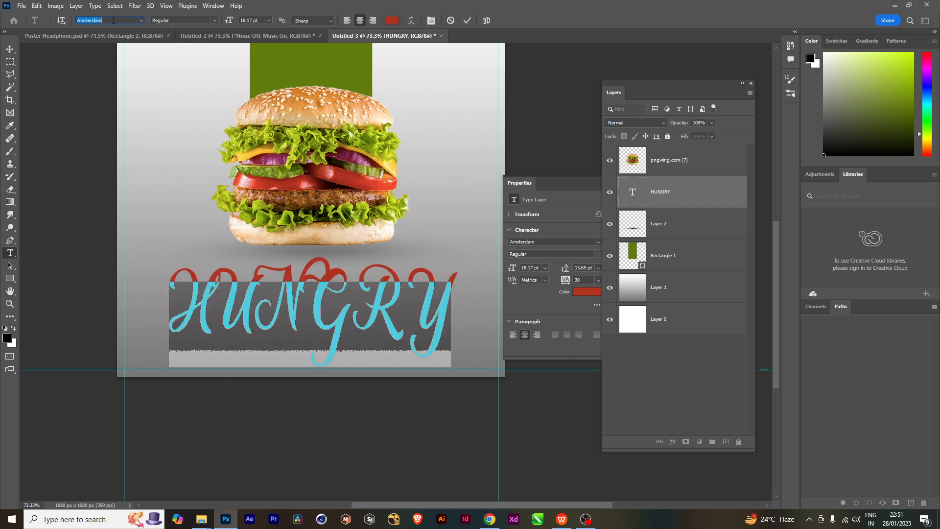
key(Down)
key(Down)
key(Down)
key(Down)
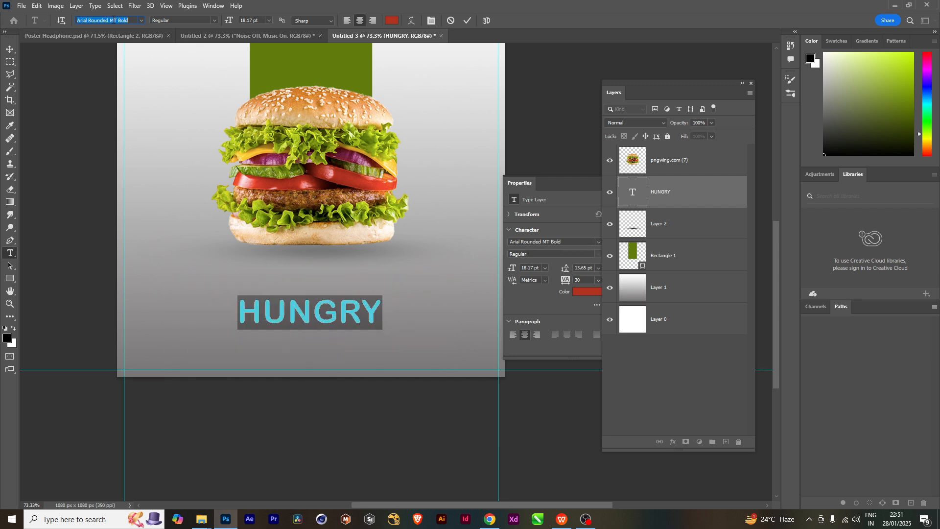
key(Down)
key(Down)
key(Down)
key(Down)
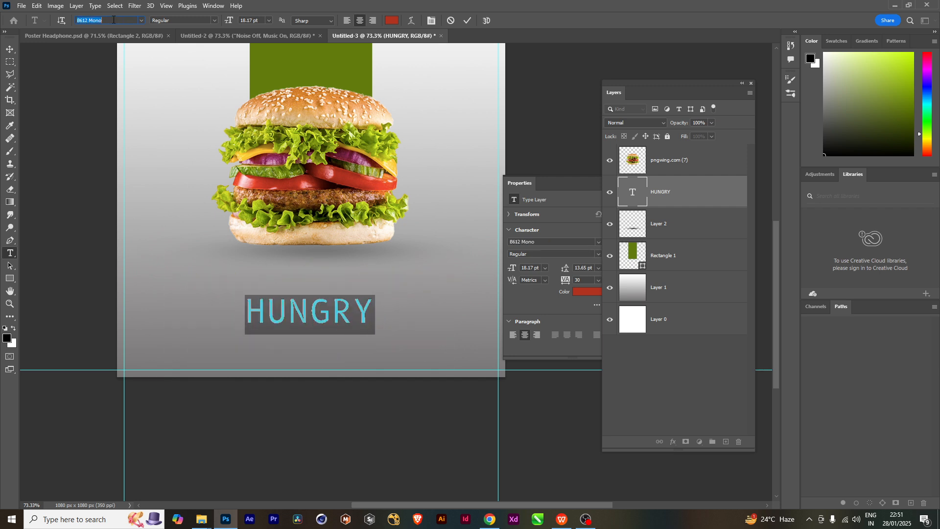
key(Down)
key(Down)
key(Down)
key(Down)
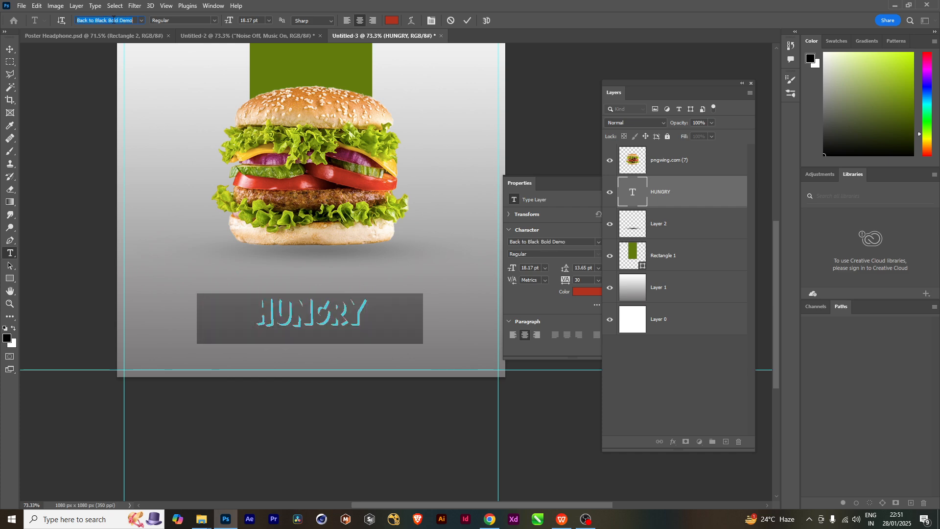
key(Down)
key(Down)
key(Down)
key(Down)
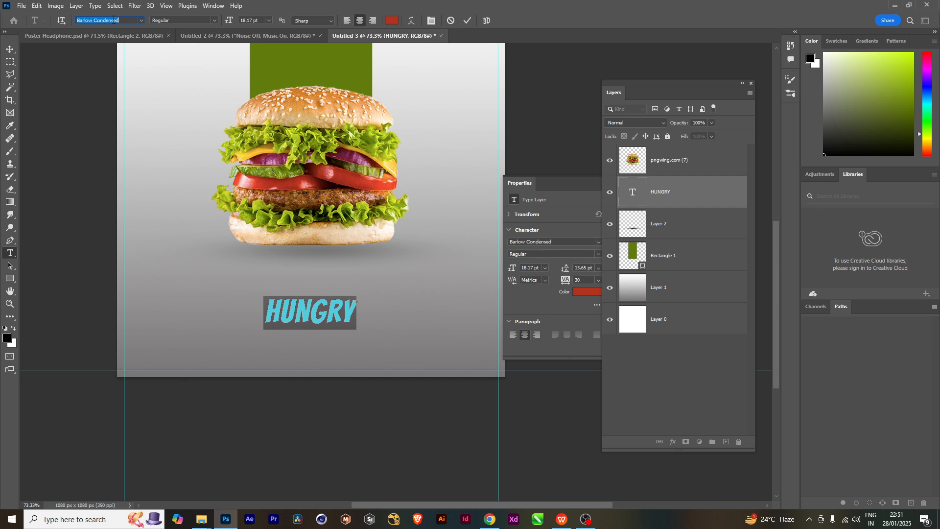
key(Down)
key(Down)
key(Down)
key(Down)
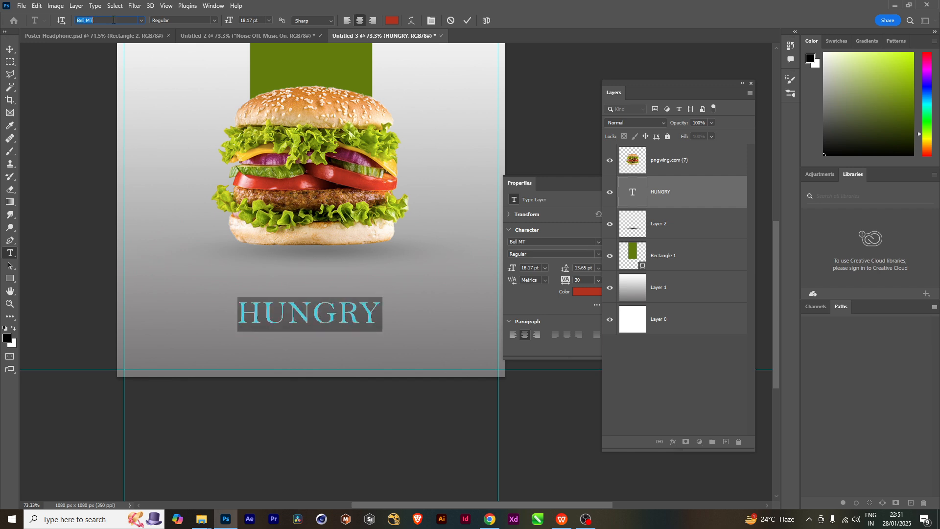
key(Down)
key(Down)
key(Down)
key(Down)
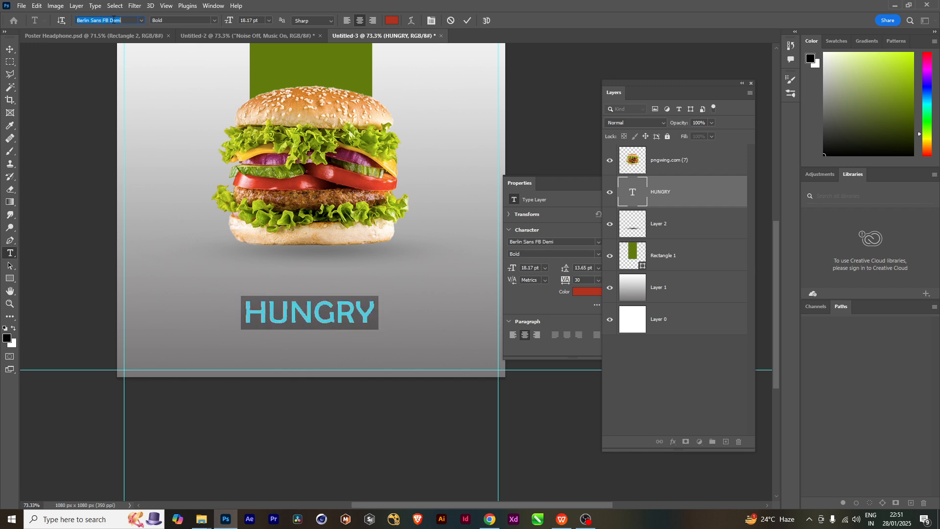
key(Down)
key(Down)
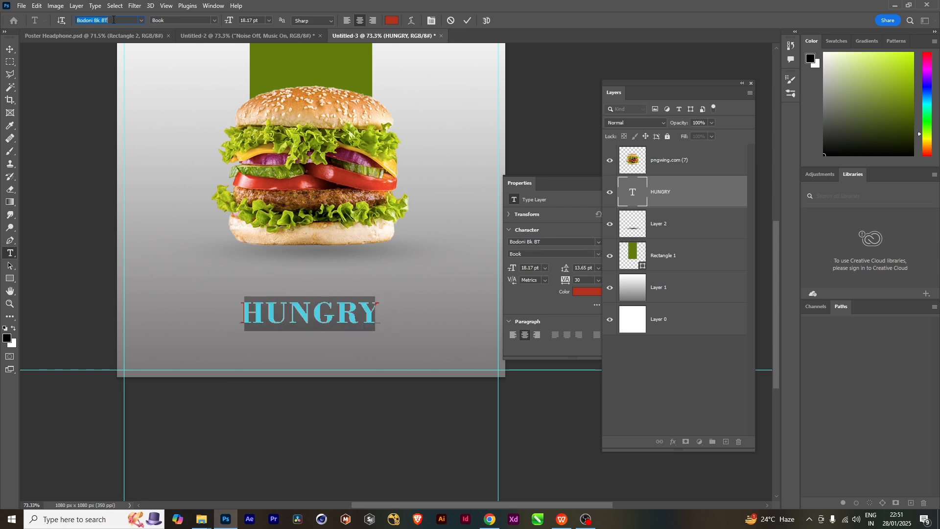
key(Down)
key(Down)
key(Down)
key(Down)
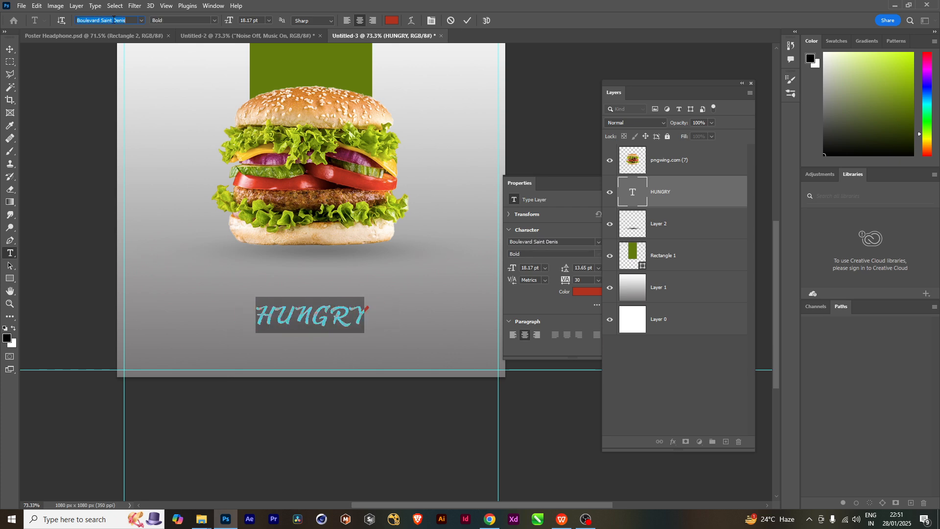
key(Down)
key(Down)
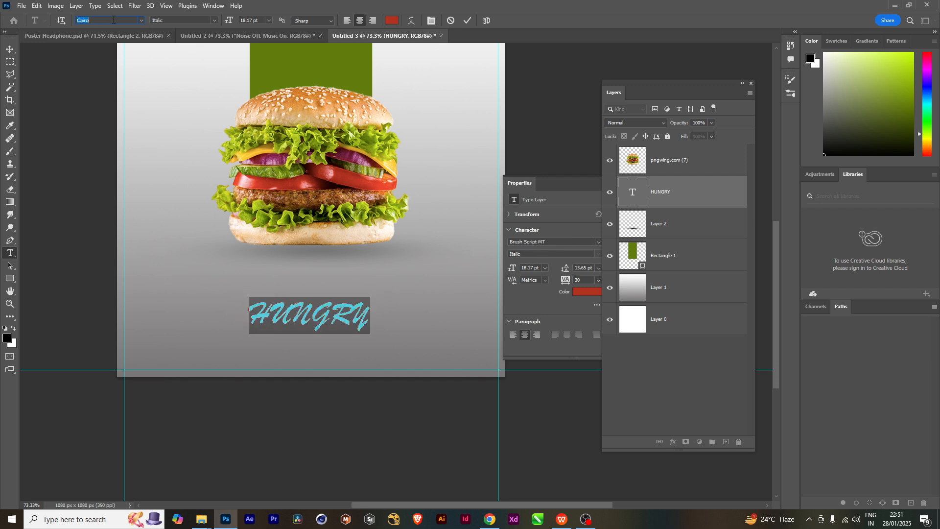
key(Down)
key(Down)
key(Down)
key(Down)
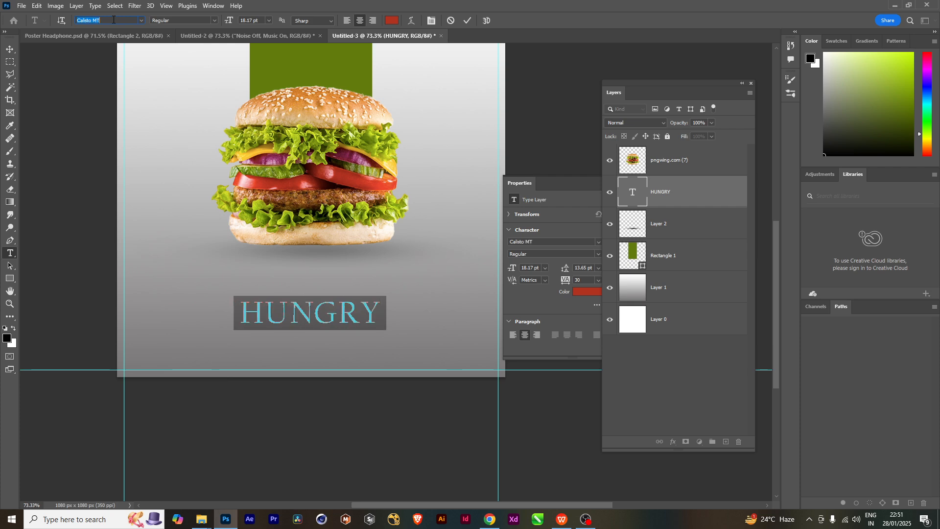
key(Down)
key(Down)
key(Down)
key(Down)
key(Down)
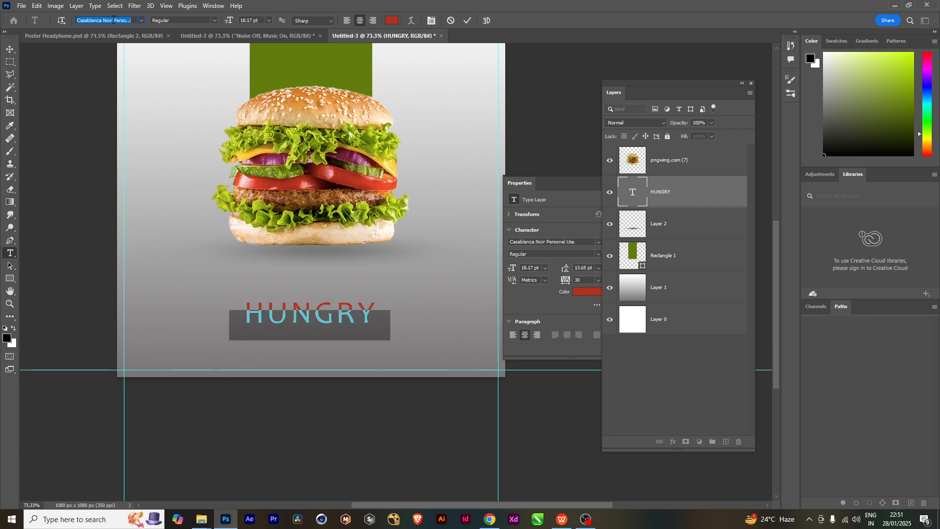
key(Down)
key(Down)
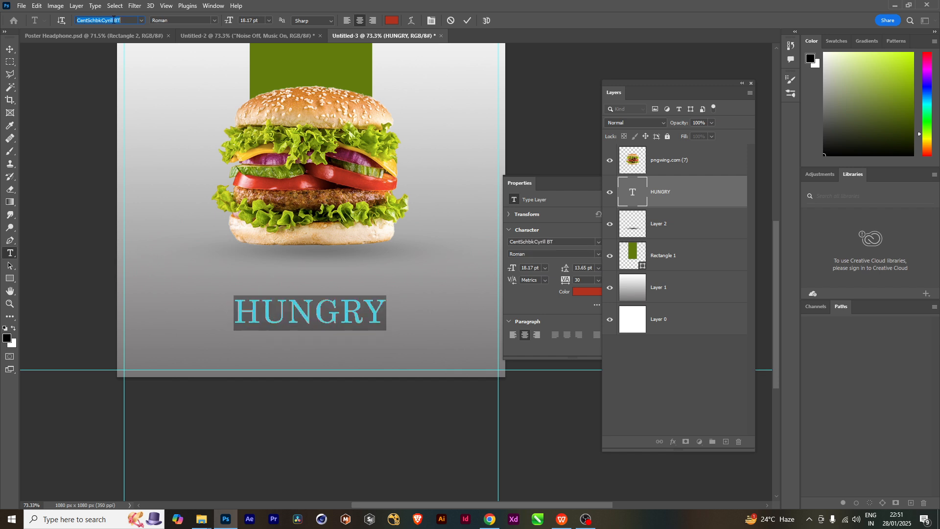
click(10, 50)
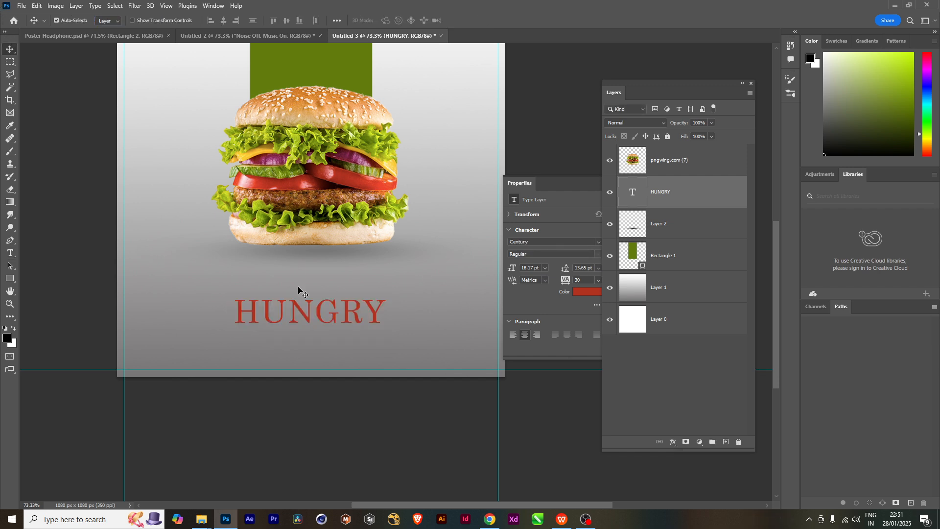
double_click(634, 194)
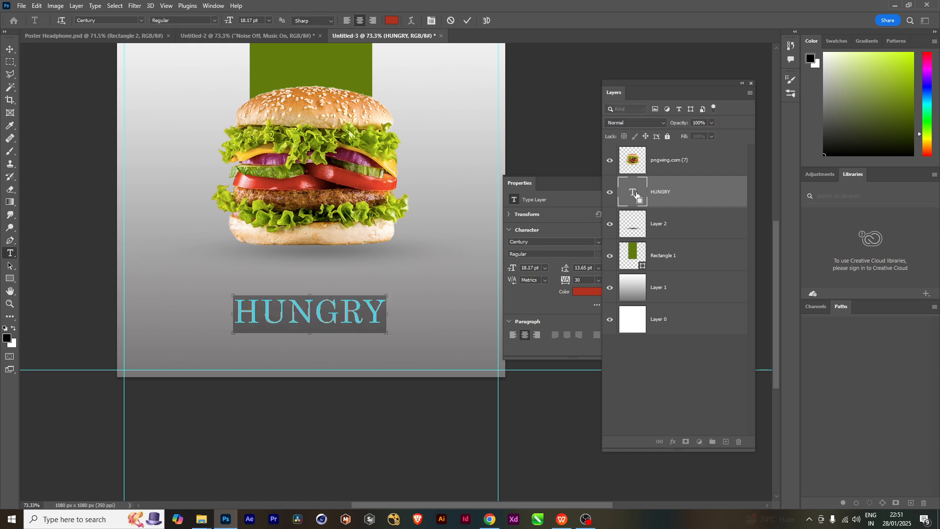
click(10, 51)
- Switch to Chrome, open DaFont's full list of new fonts and preview them with the text HUNGRY
click(494, 521)
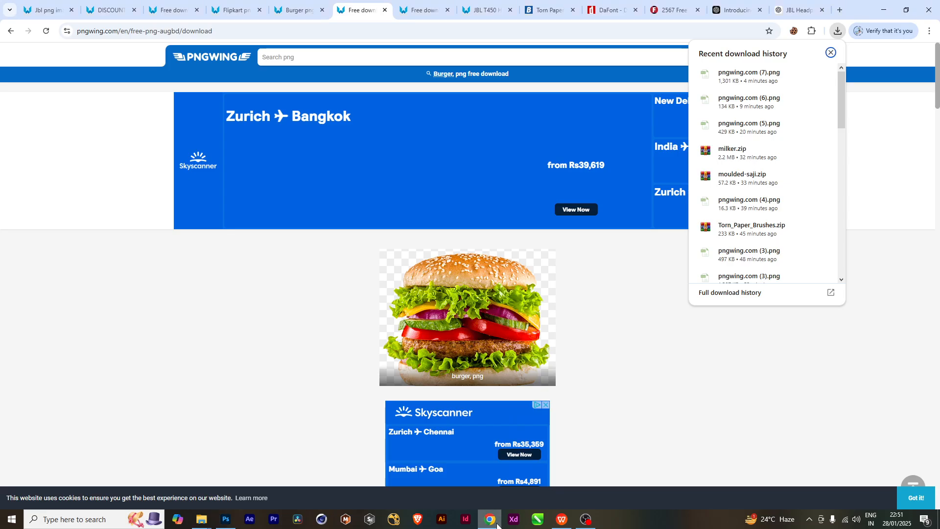
click(609, 9)
click(674, 9)
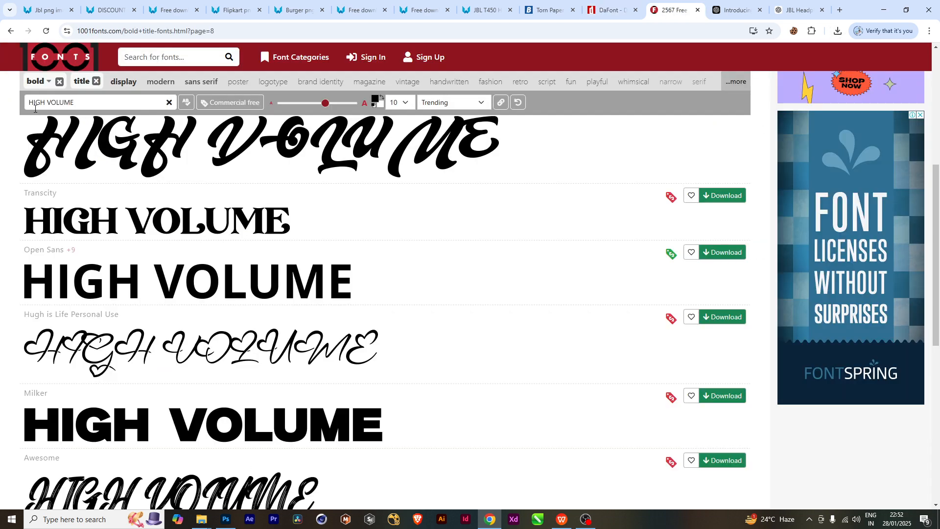
click(166, 103)
click(610, 10)
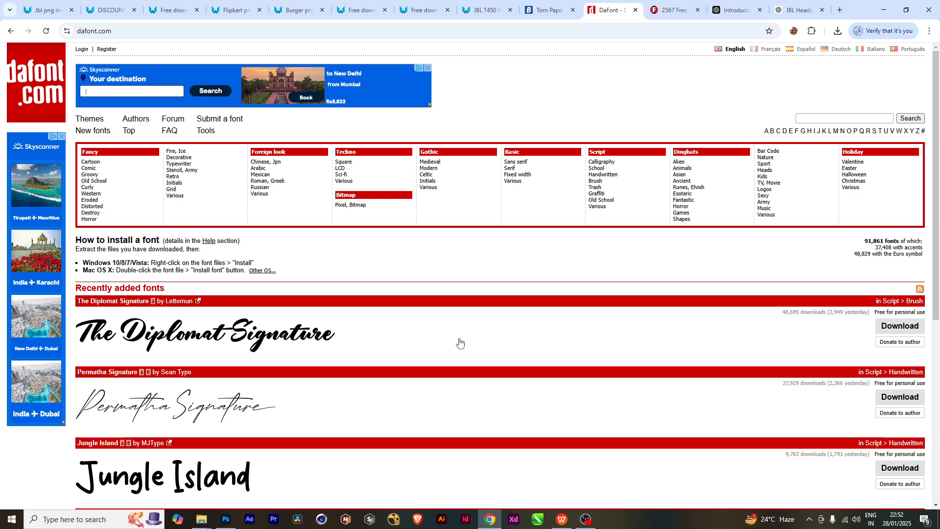
click(428, 69)
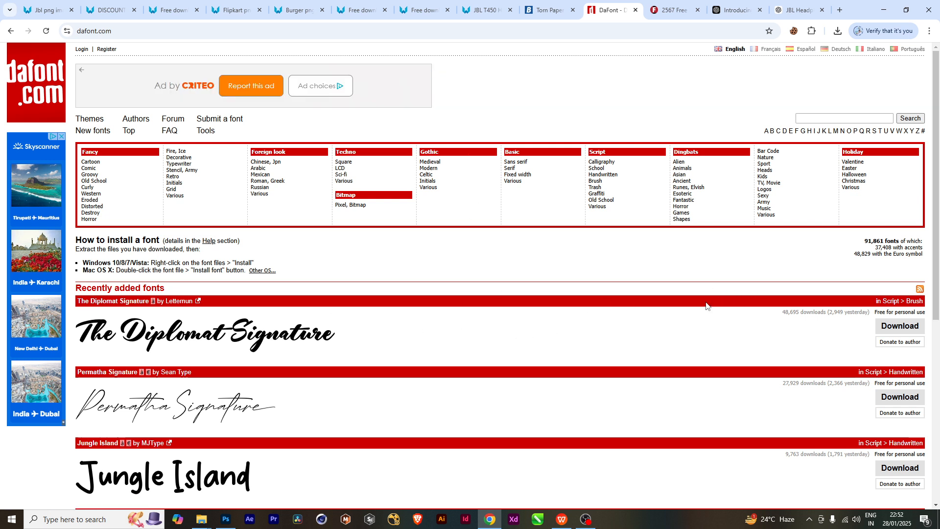
scroll(537, 351, down, 5)
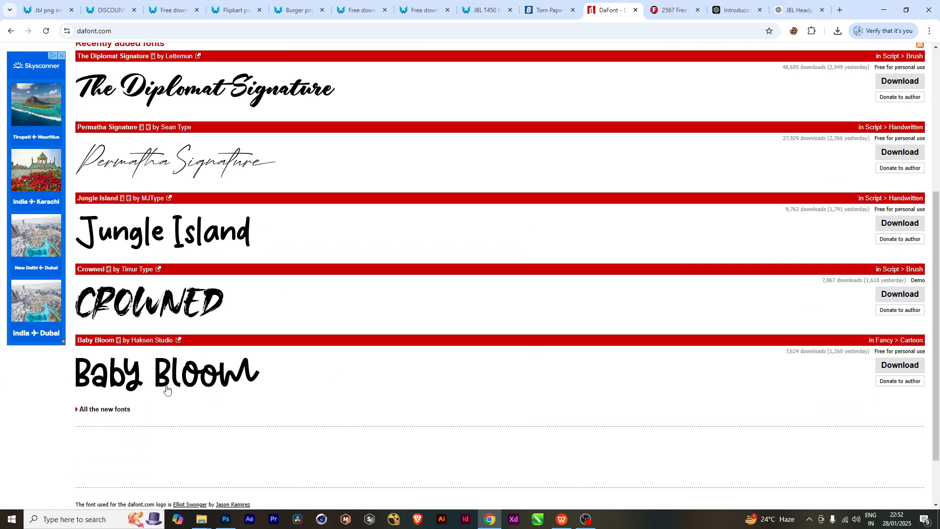
click(123, 410)
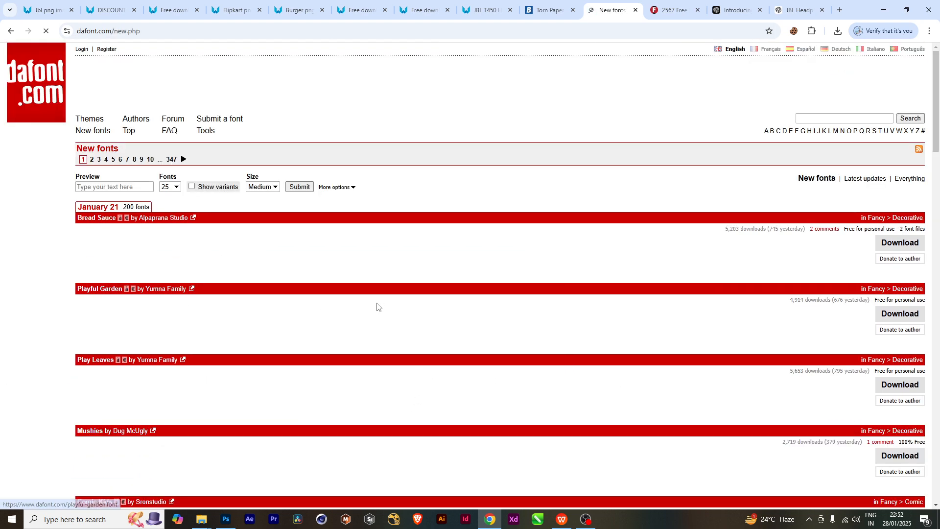
click(103, 188)
text(HUNGRY)
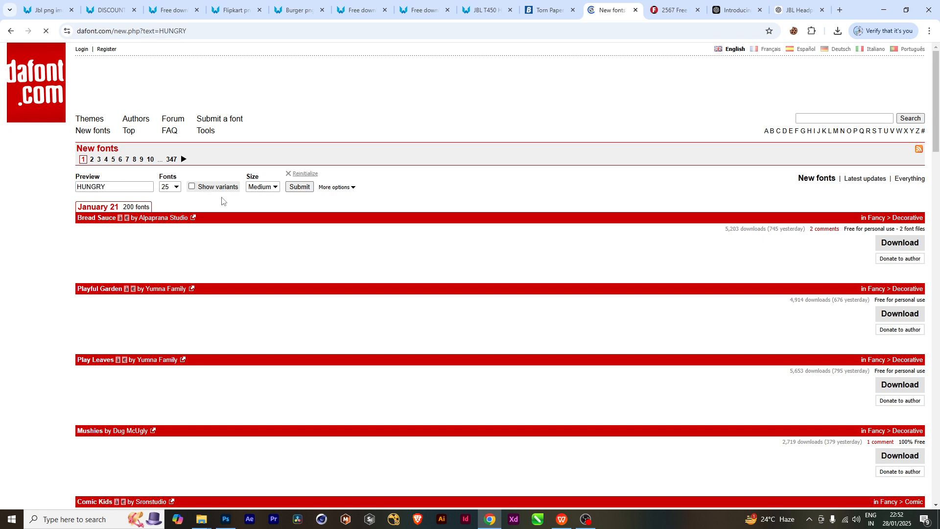
- Examine how HUNGRY looks in the fonts on the first page of DaFont's new fonts
scroll(248, 405, down, 3)
scroll(249, 404, down, 3)
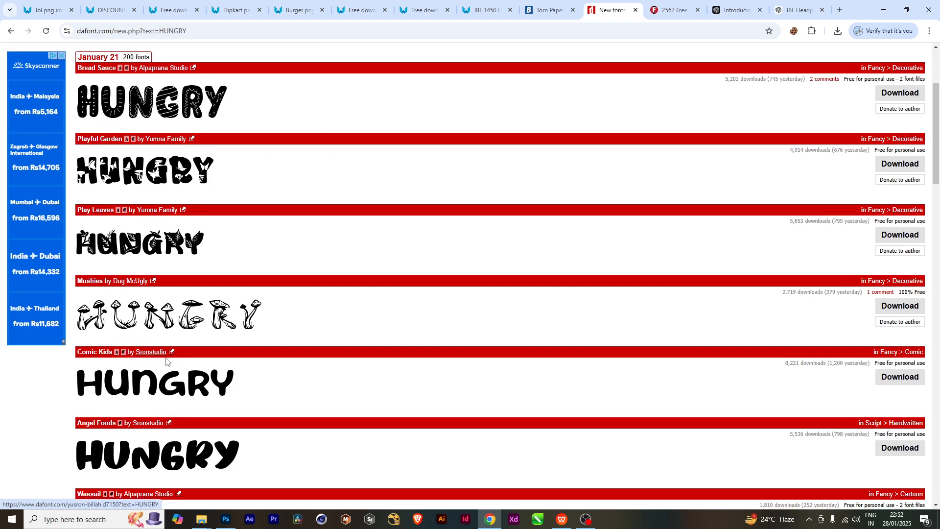
scroll(111, 309, down, 2)
scroll(110, 308, down, 7)
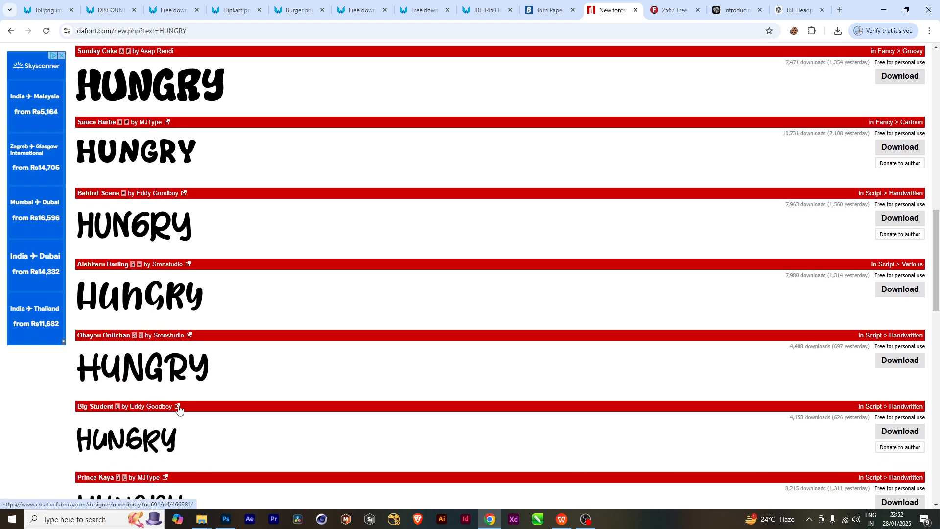
scroll(179, 410, down, 6)
scroll(187, 371, down, 7)
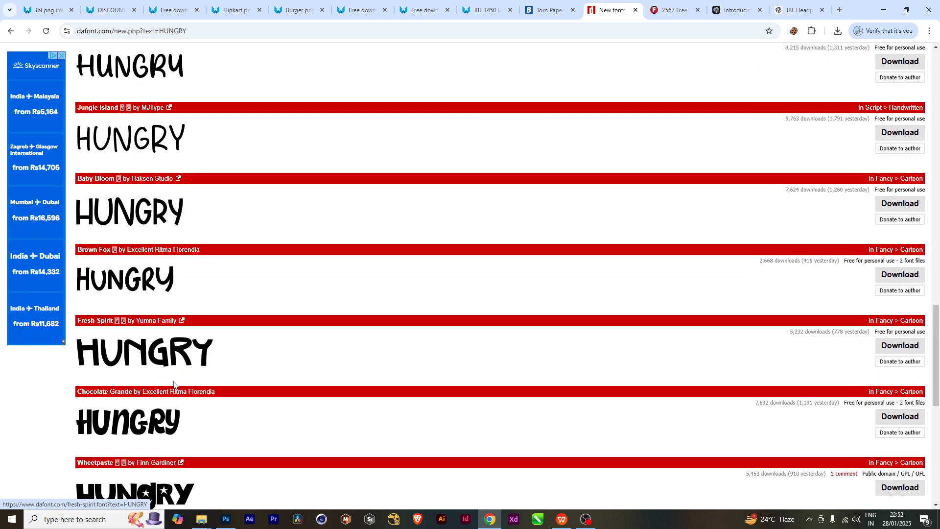
scroll(180, 357, down, 2)
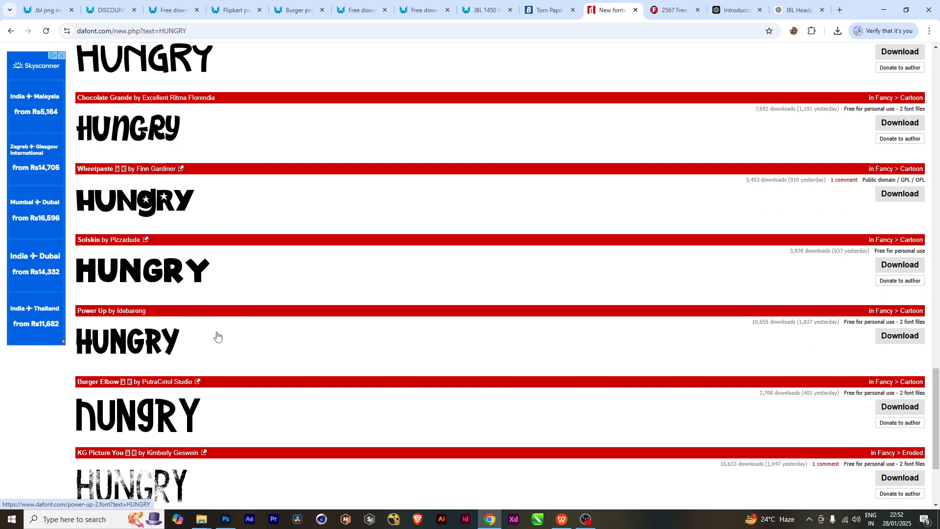
scroll(157, 336, down, 3)
scroll(745, 350, up, 1)
drag(936, 430, 939, 90)
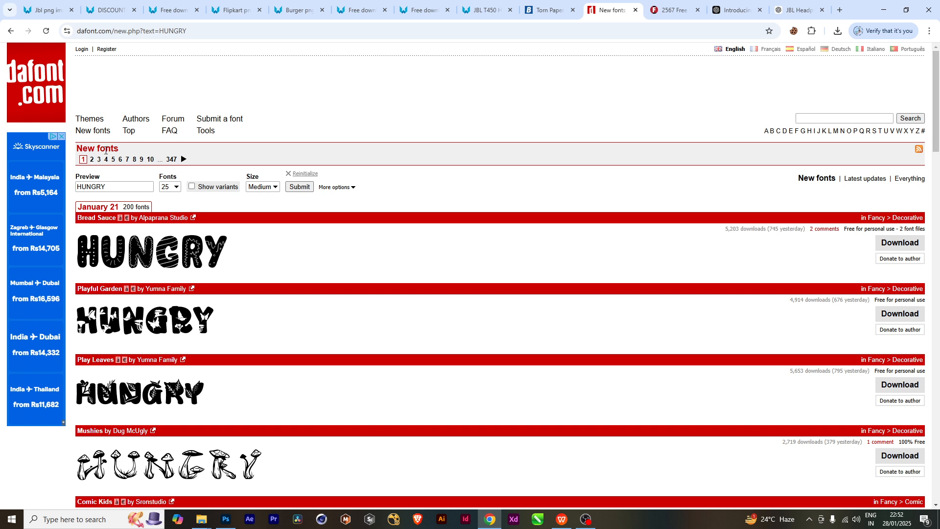
- Open page 2 of DaFont's new fonts and examine its HUNGRY previews through to the end
click(92, 159)
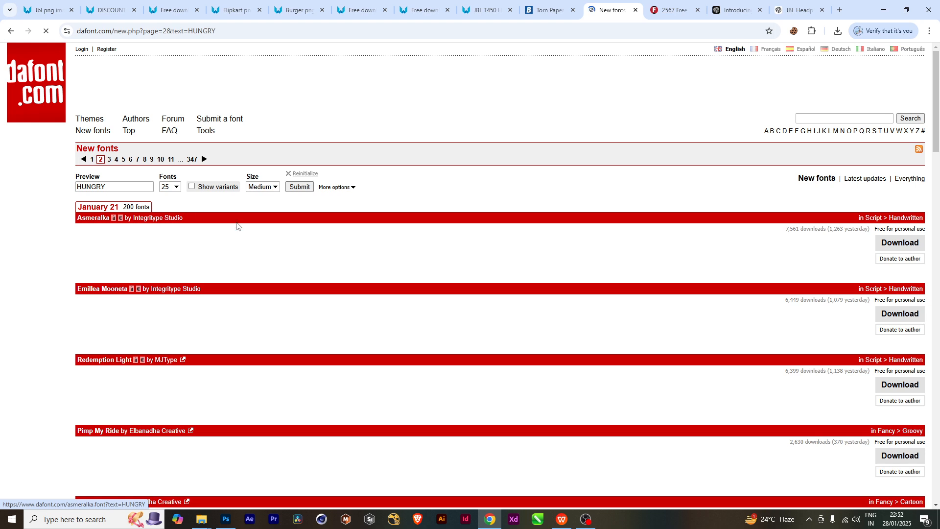
scroll(283, 267, down, 3)
scroll(284, 281, down, 5)
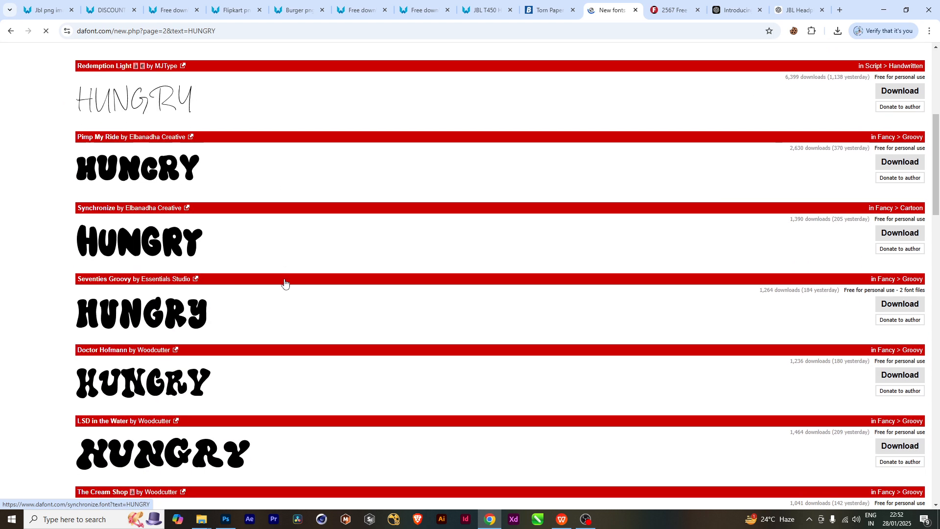
scroll(243, 329, down, 4)
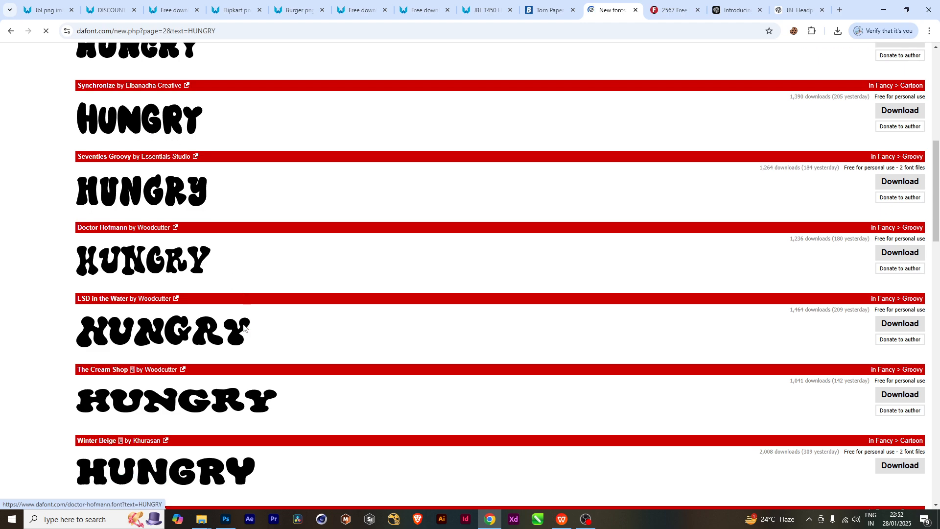
scroll(200, 309, down, 3)
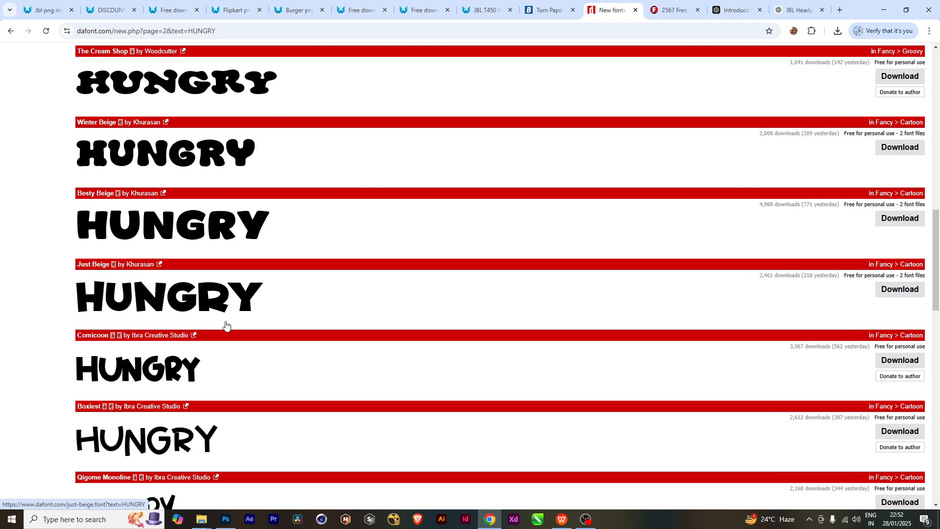
scroll(176, 303, down, 3)
scroll(178, 311, down, 15)
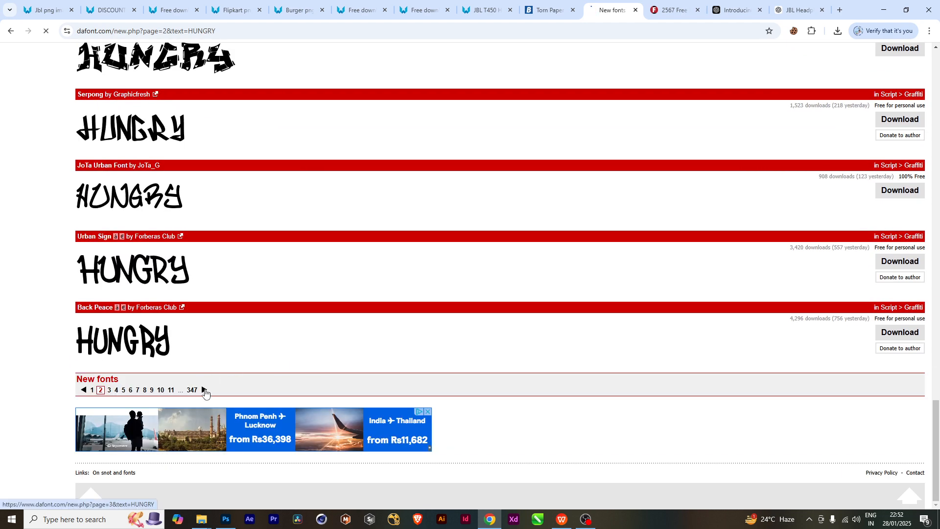
- Examine how HUNGRY looks in the fonts on pages 3 and 4 of DaFont's new fonts
scroll(196, 280, down, 7)
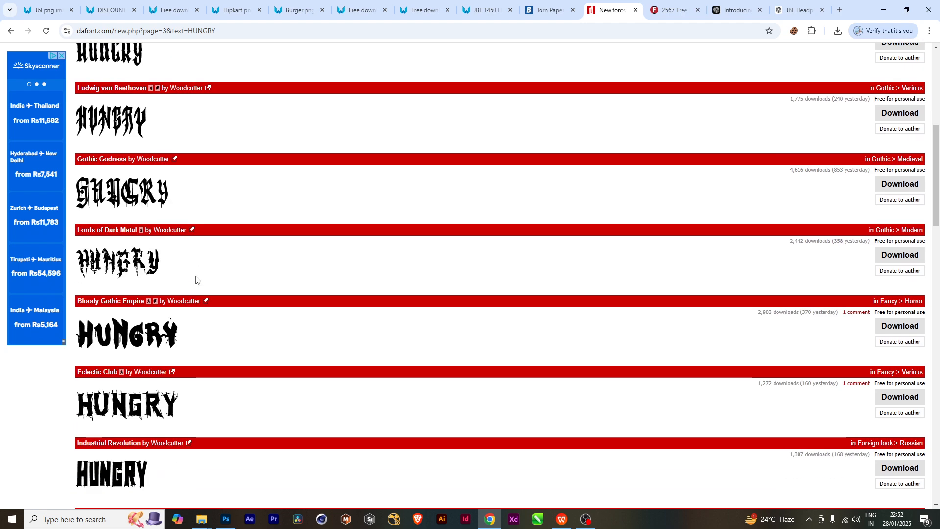
scroll(195, 280, down, 11)
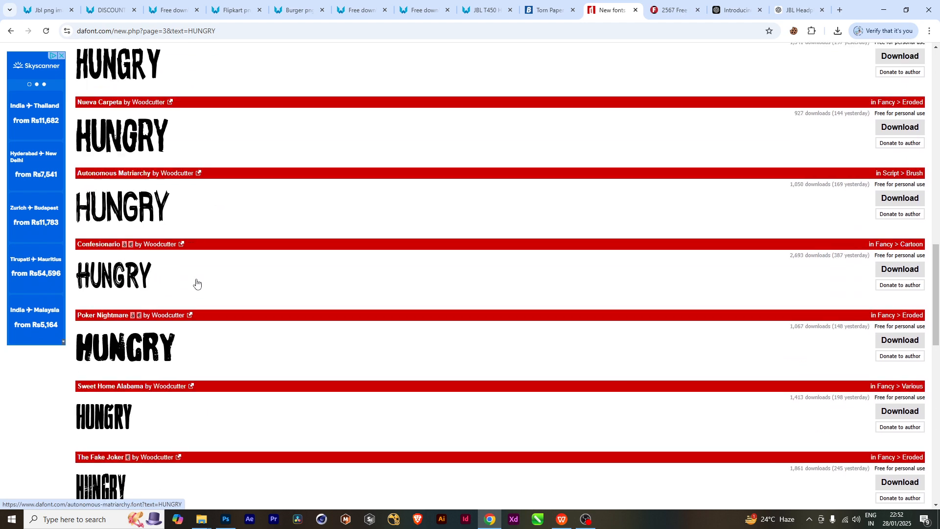
scroll(196, 283, down, 15)
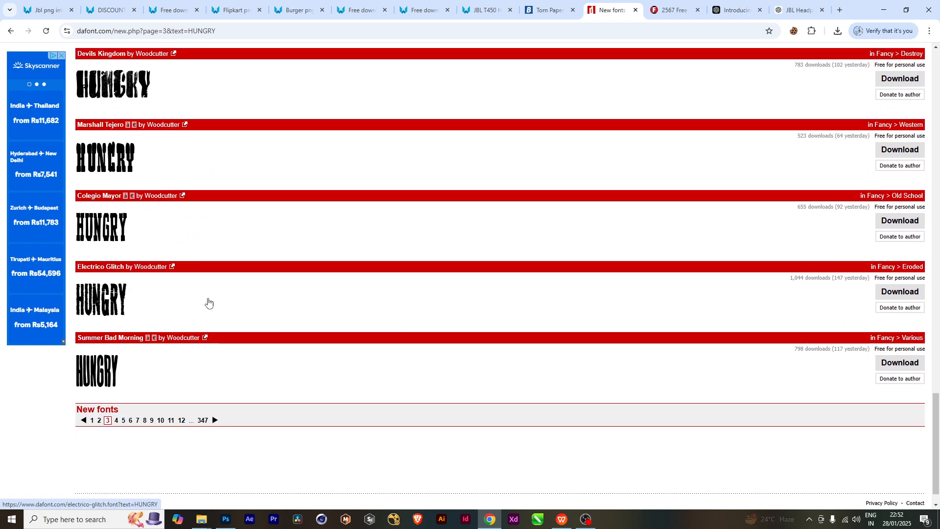
scroll(215, 343, down, 1)
click(214, 389)
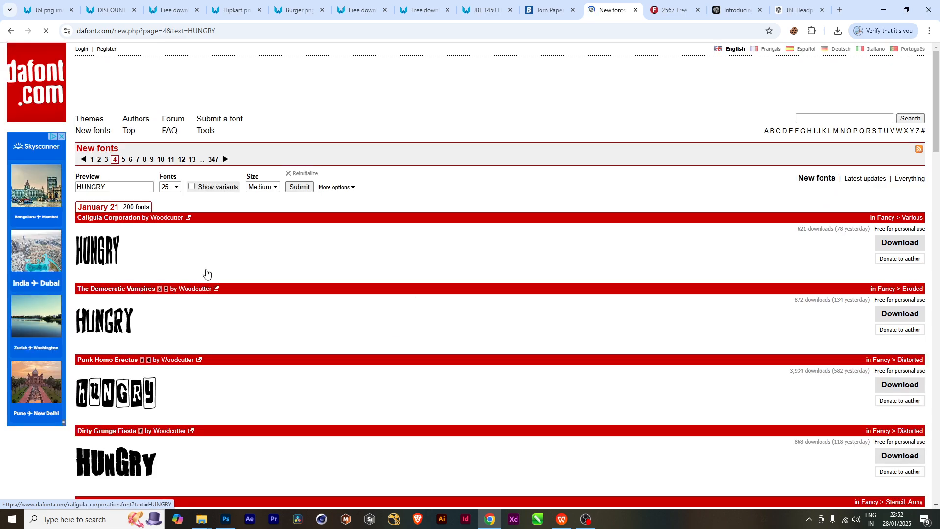
scroll(210, 273, down, 11)
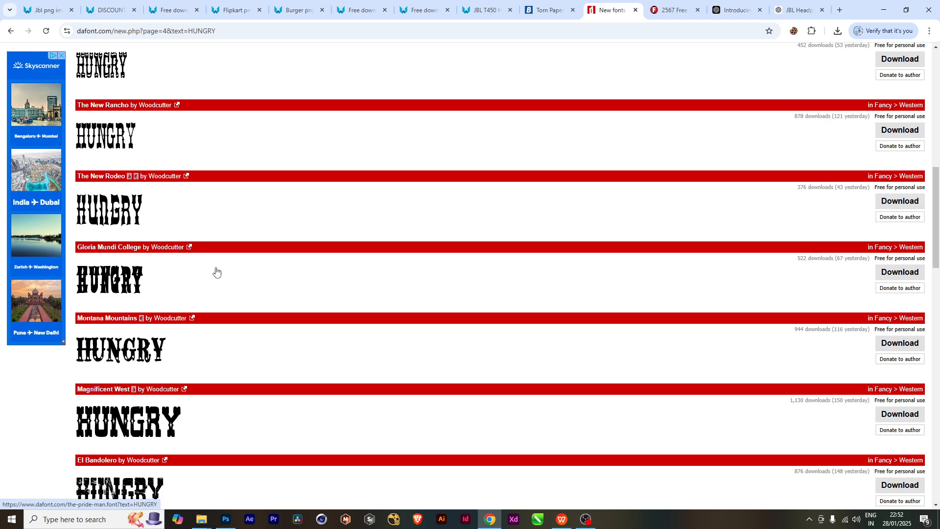
scroll(216, 272, down, 12)
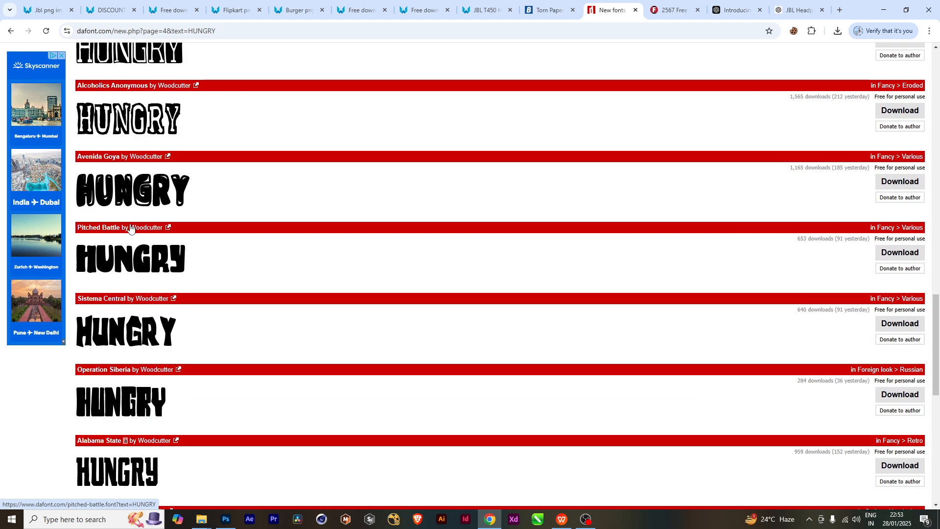
scroll(130, 229, down, 3)
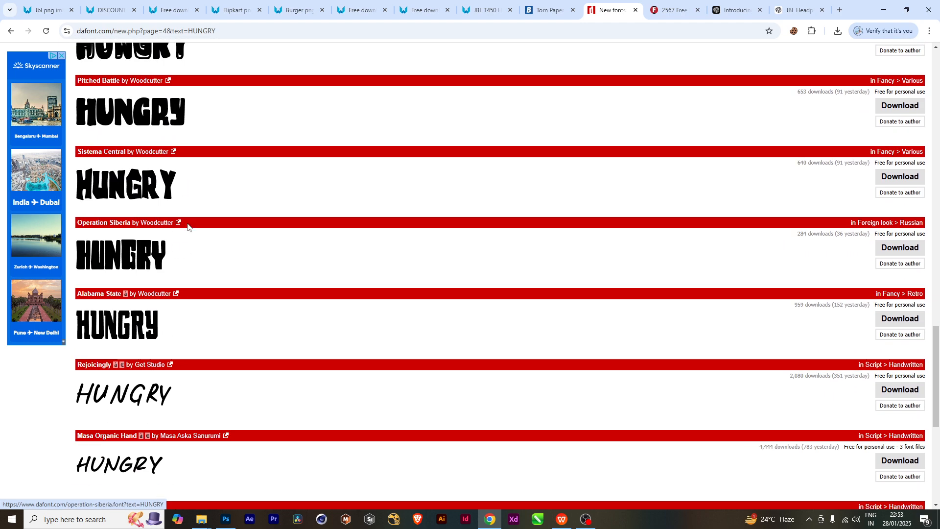
- Go to the open 1001 Fonts page of bold title fonts, preview them with the text HUNGRY and look through the samples
click(662, 13)
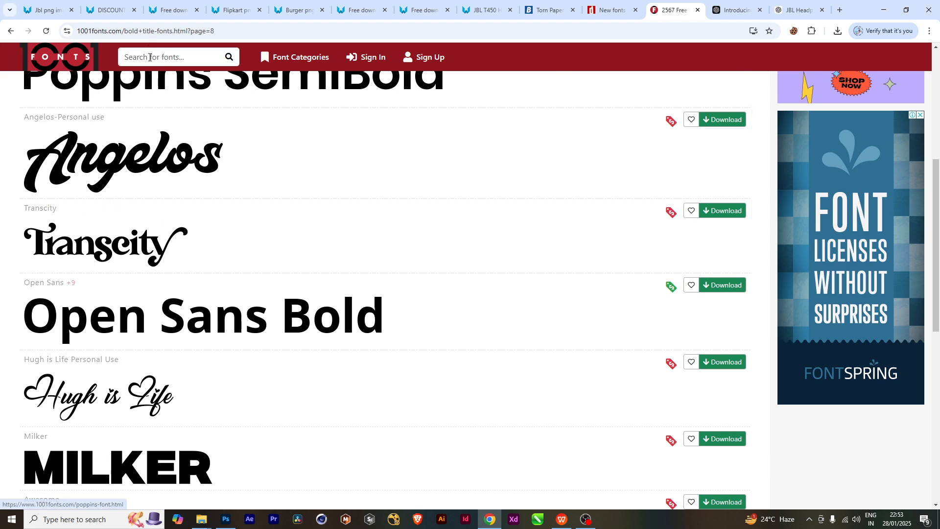
scroll(71, 262, up, 5)
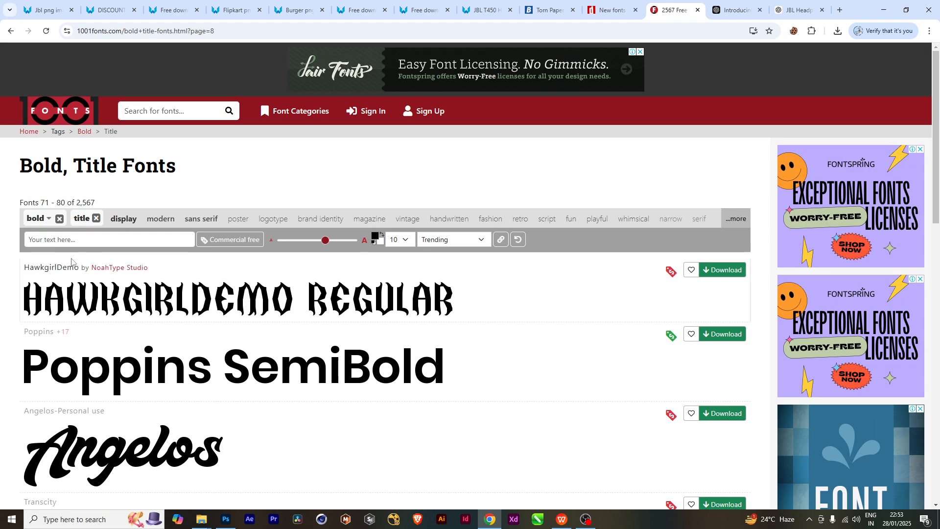
click(55, 241)
text(HUNGRY)
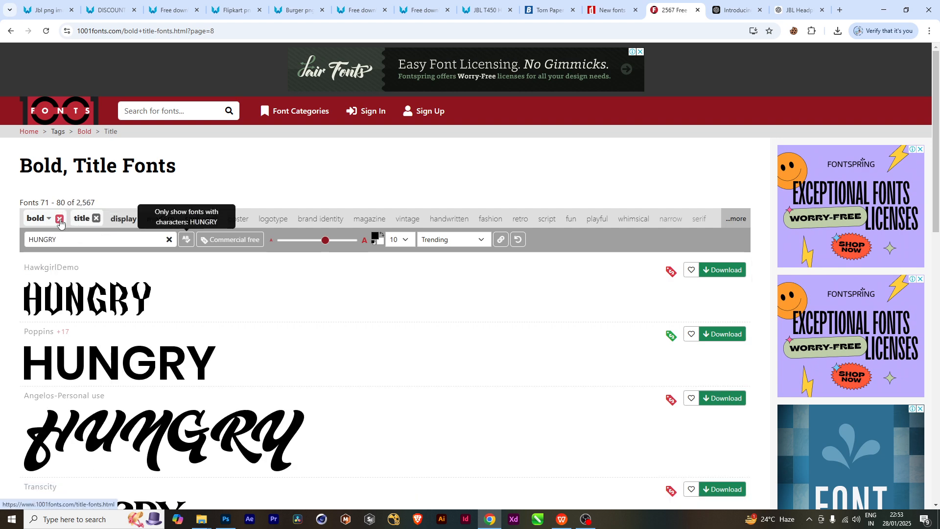
scroll(143, 442, down, 10)
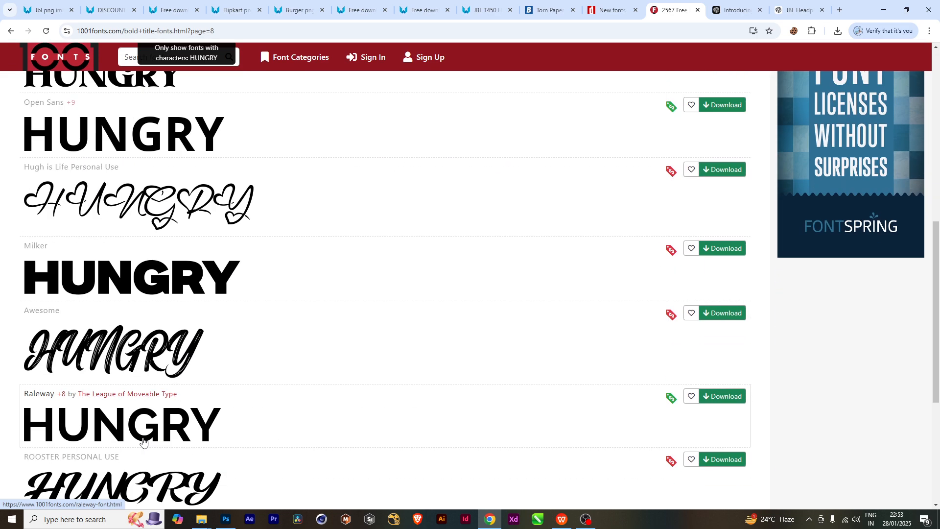
scroll(143, 443, up, 10)
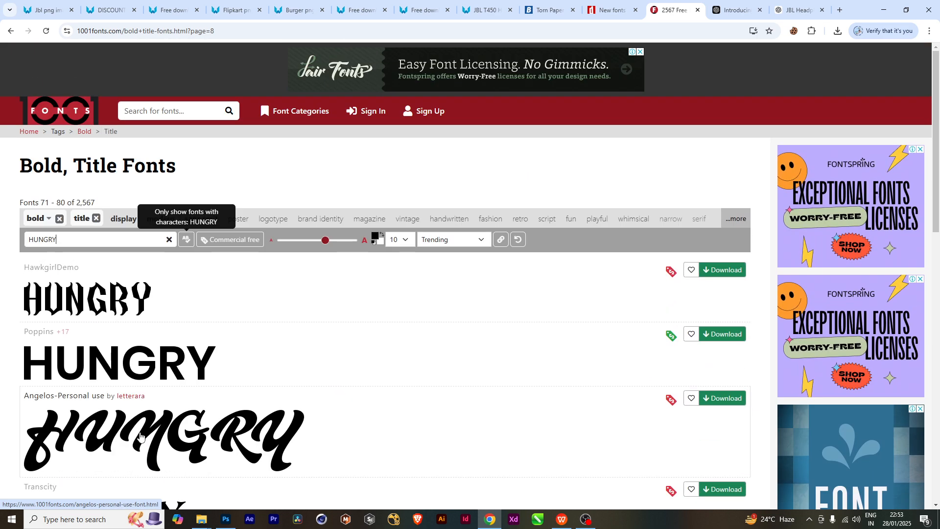
- Remove the bold filter, narrow the title fonts to modern ones and look through the HUNGRY previews
click(60, 222)
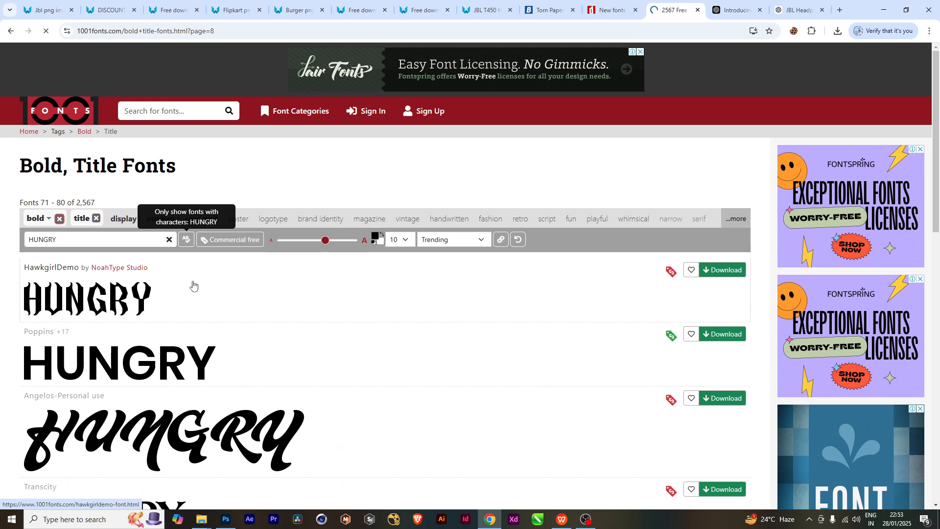
click(738, 224)
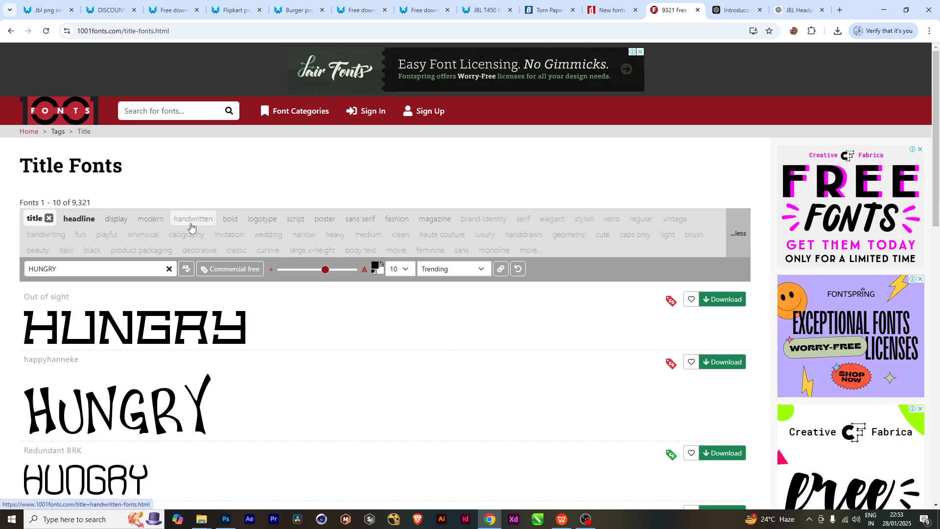
click(153, 226)
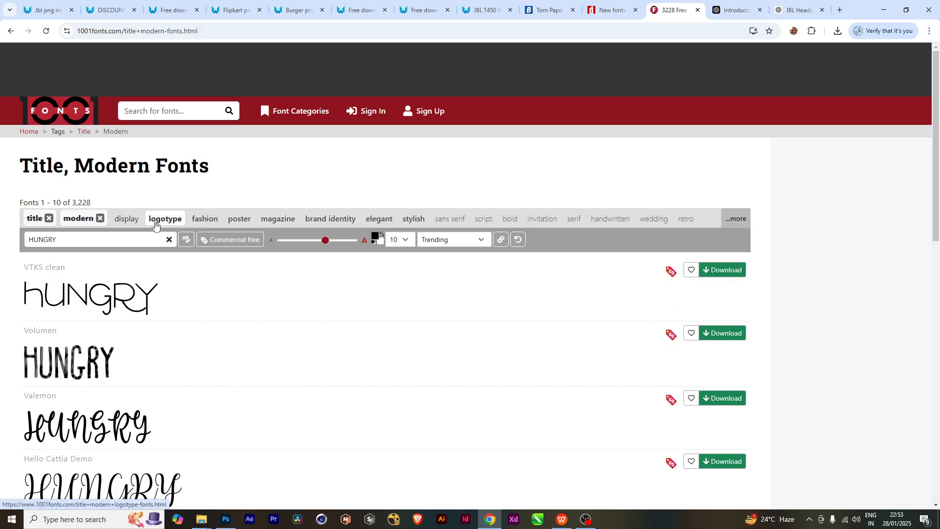
scroll(219, 370, down, 3)
scroll(218, 370, down, 7)
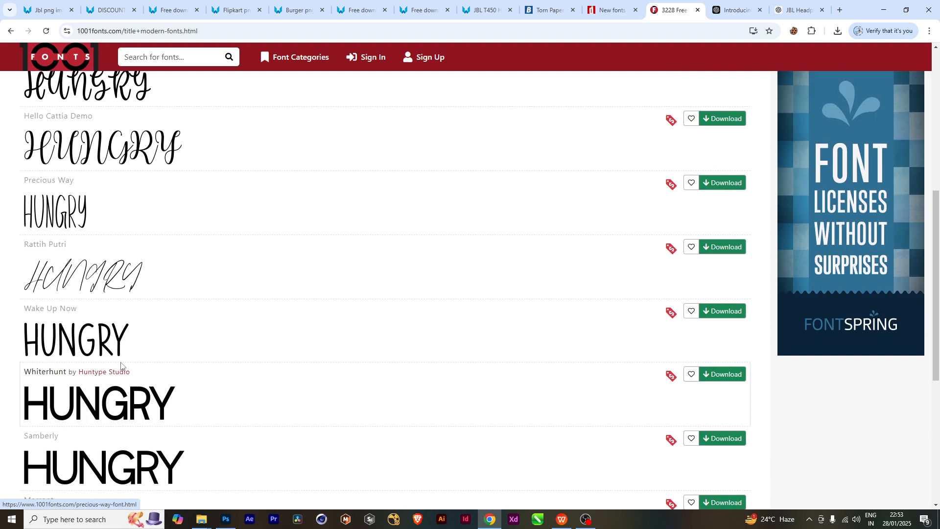
- Go to the second page of title, modern fonts and download the Solfmelody font
click(471, 424)
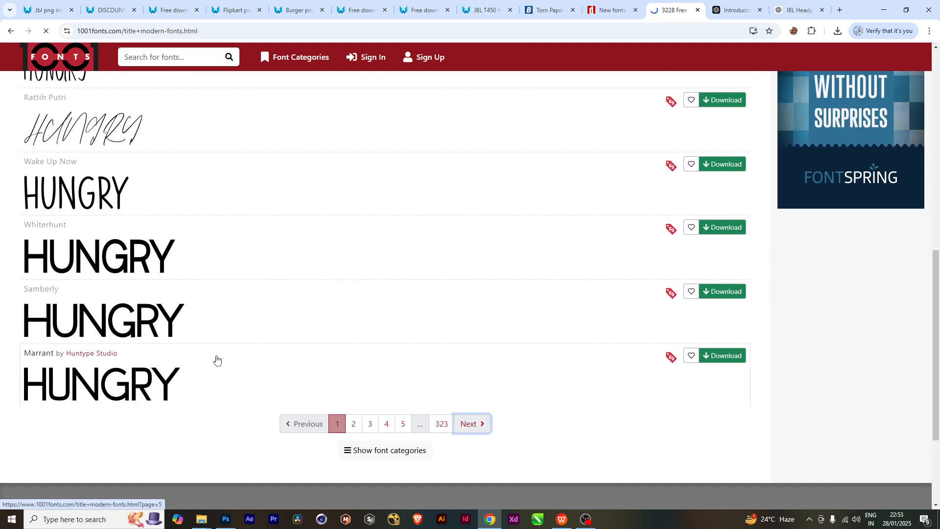
scroll(237, 327, down, 7)
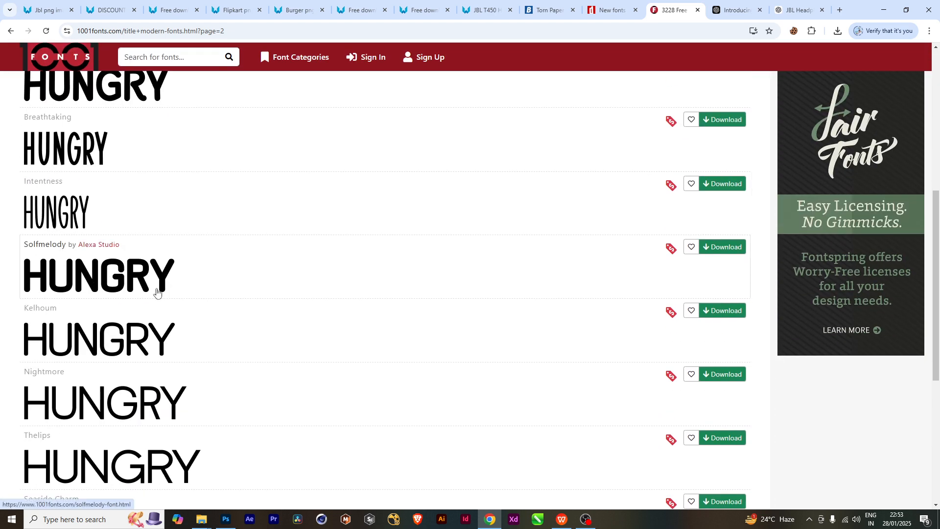
click(726, 248)
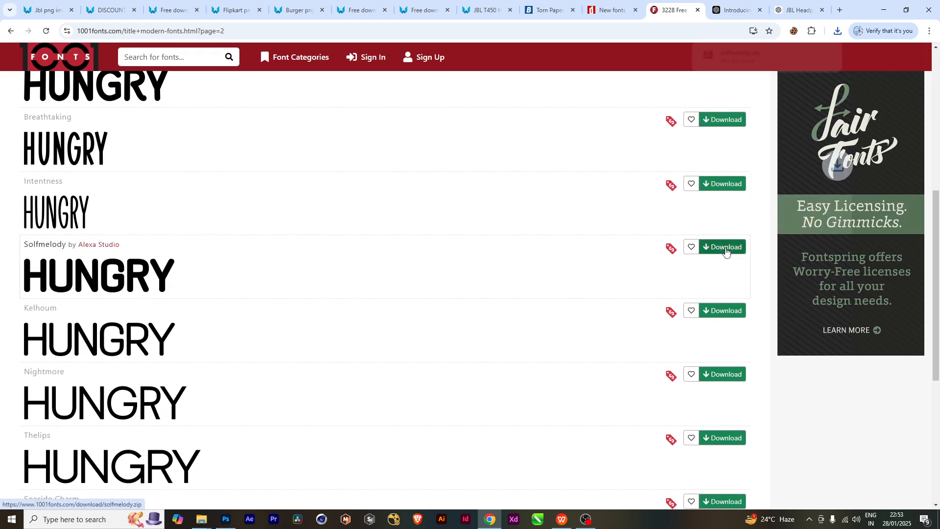
- Show the downloaded solfmelody.zip in its folder and extract it into a solfmelody subfolder
click(828, 55)
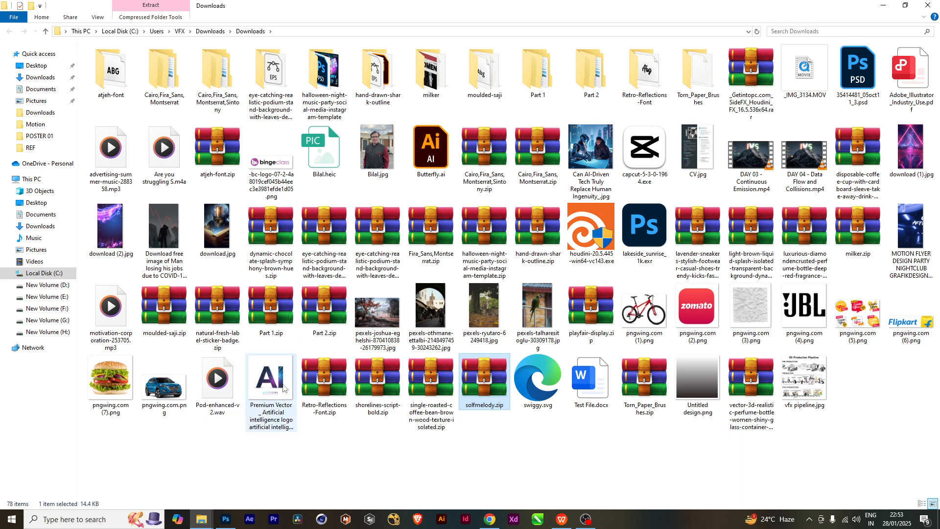
right_click(488, 389)
click(524, 227)
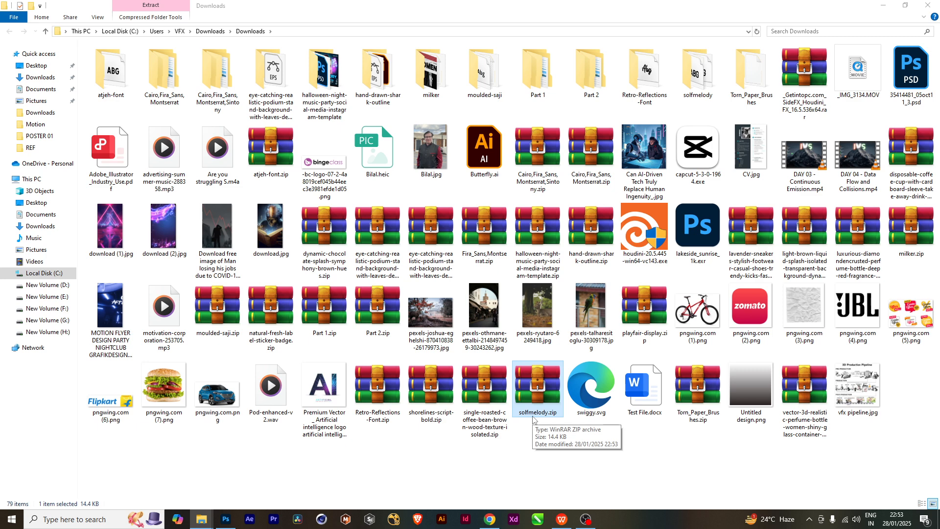
- Install both Solfmelody.otf and Solfmelody.ttf from the solfmelody folder, replacing the already installed version
double_click(706, 78)
drag(105, 89, 119, 58)
right_click(119, 57)
click(145, 88)
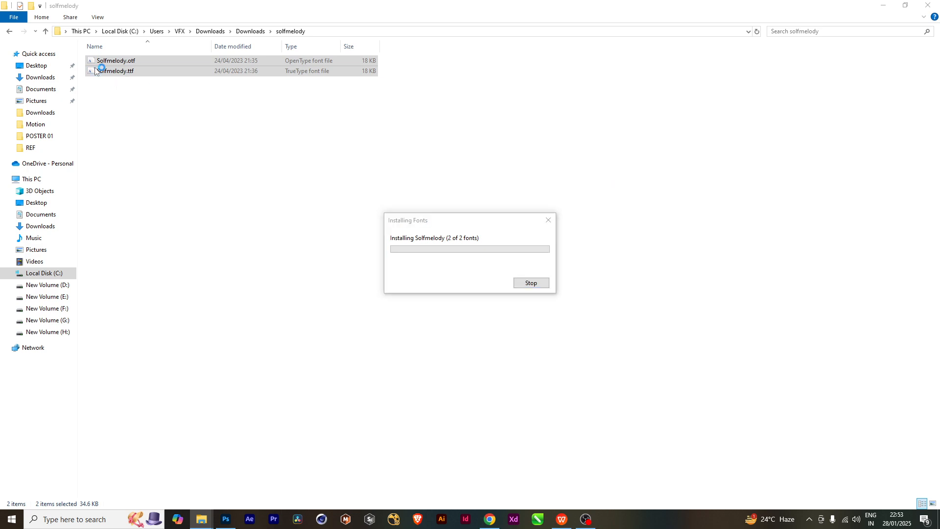
drag(430, 208, 334, 188)
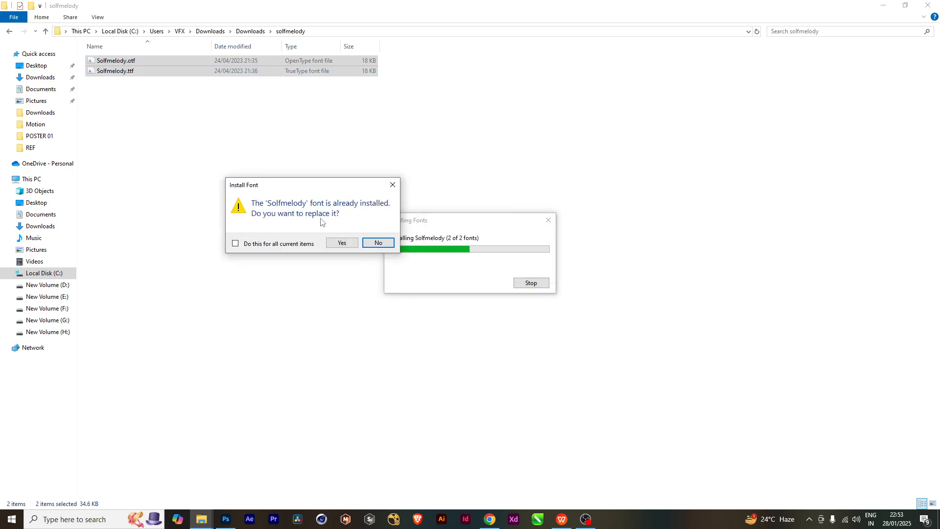
click(353, 245)
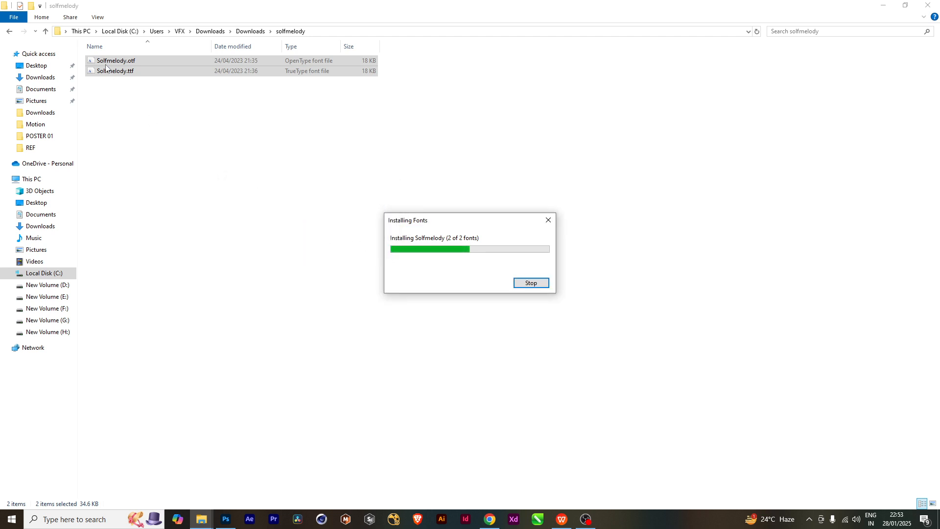
click(458, 326)
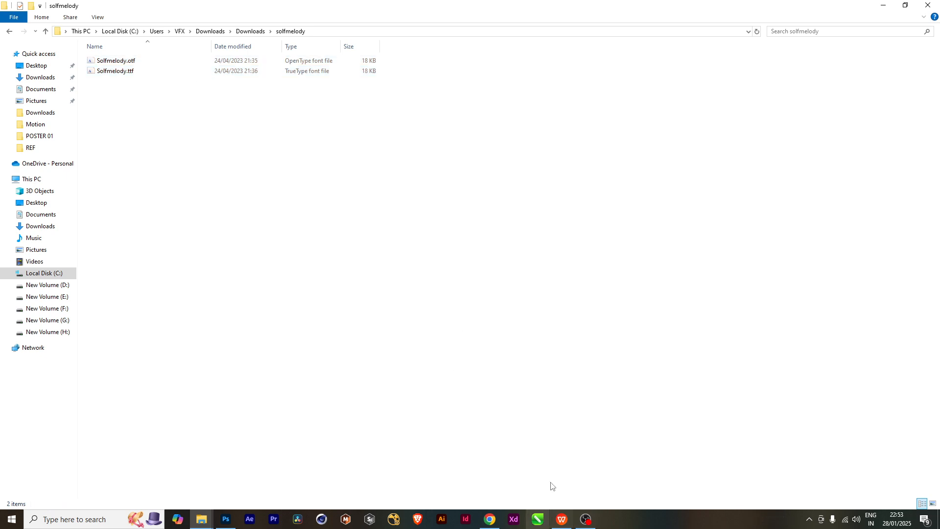
- Switch back to Photoshop and set the font of the HUNGRY text to Solfmelody
click(225, 523)
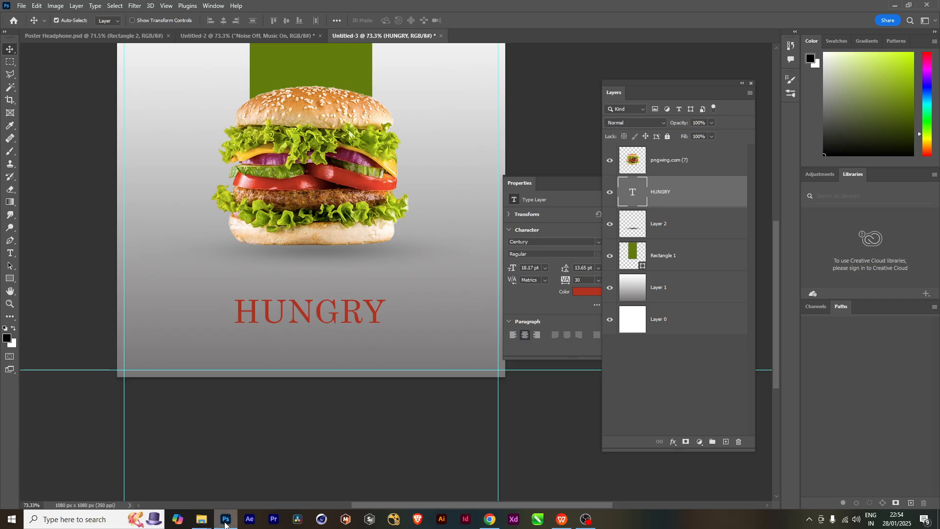
double_click(360, 308)
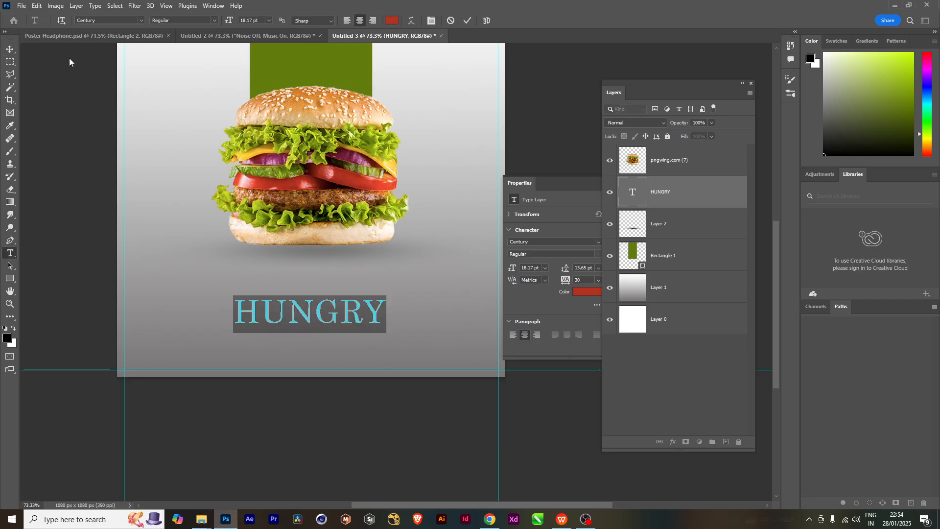
click(103, 20)
text(sol)
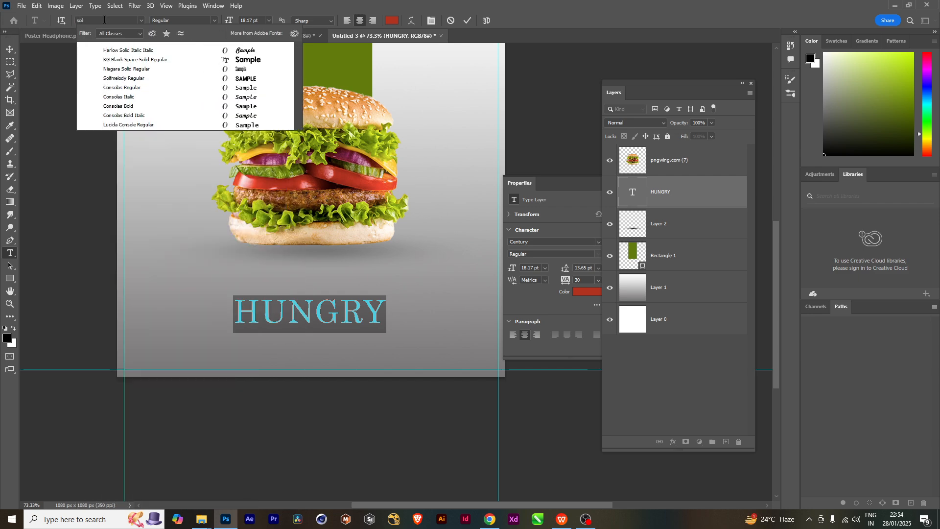
text(fmelody)
click(107, 50)
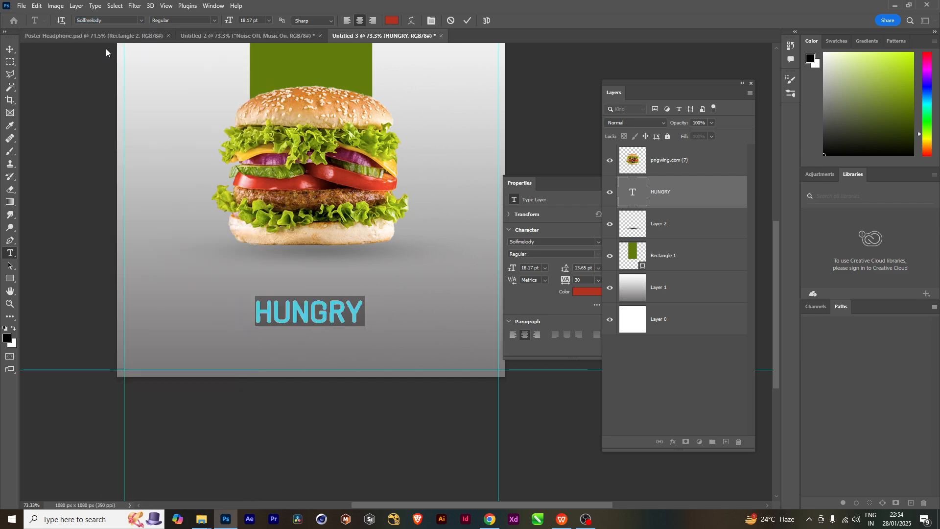
click(9, 49)
- Duplicate the red HUNGRY text and place the copy directly above the original
scroll(305, 325, down, 3)
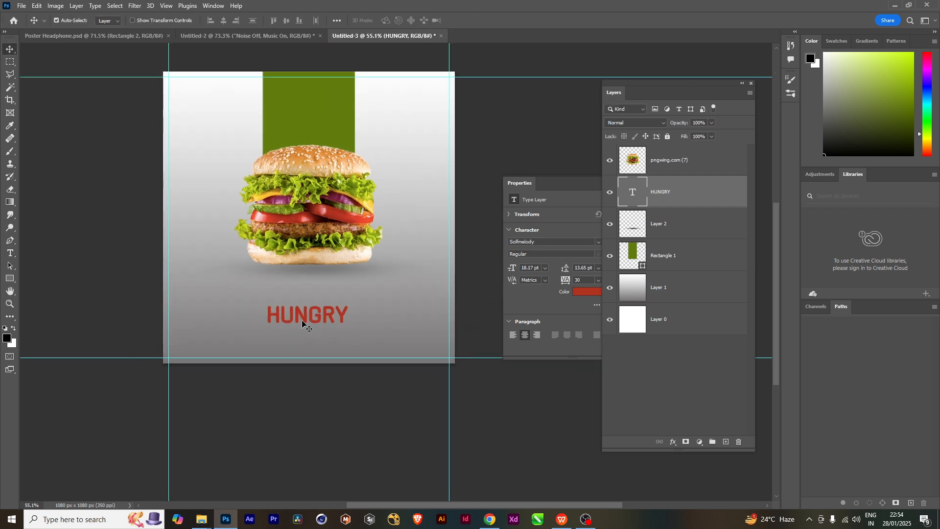
scroll(309, 323, up, 5)
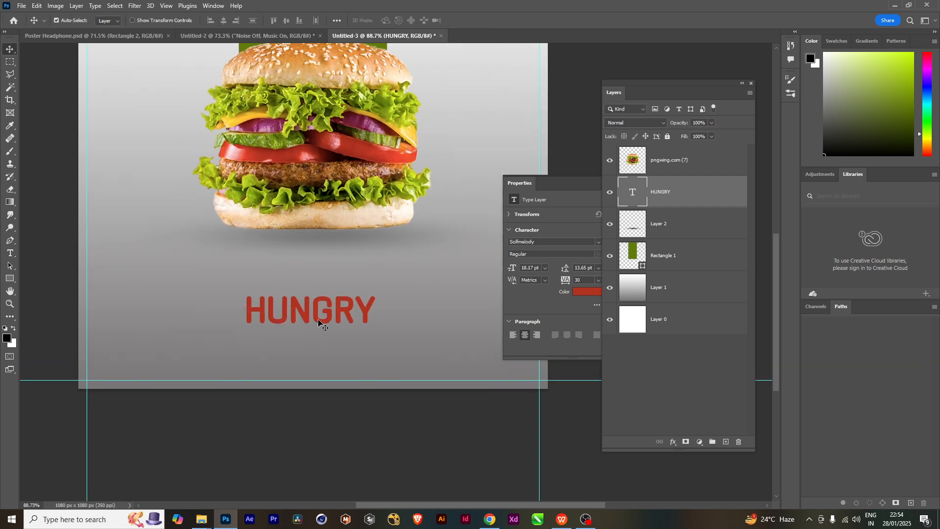
scroll(319, 322, up, 2)
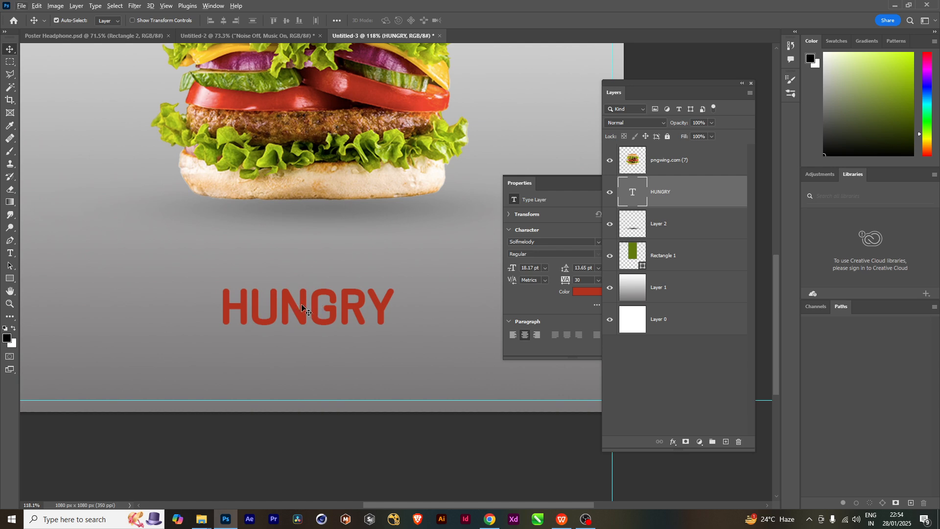
drag(302, 308, 312, 269)
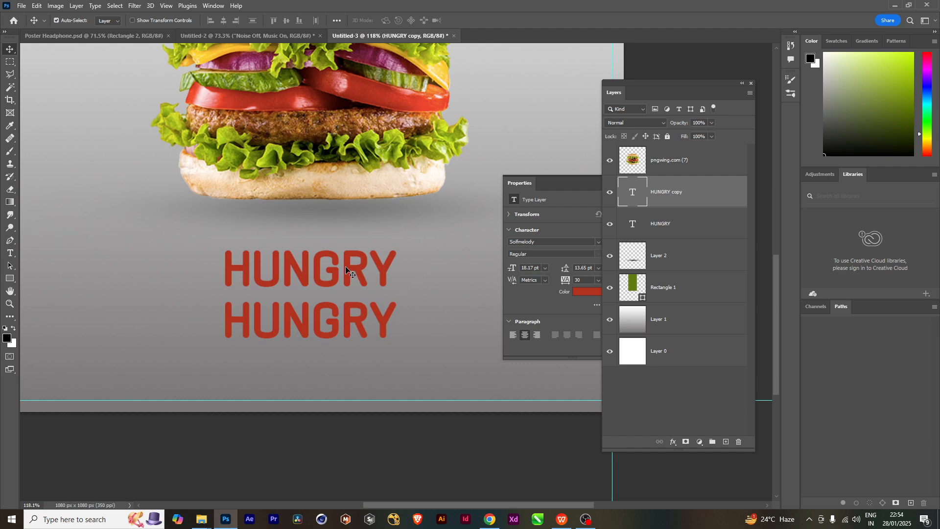
- Replace the text of the upper HUNGRY copy with Baby and move it slightly higher
double_click(366, 268)
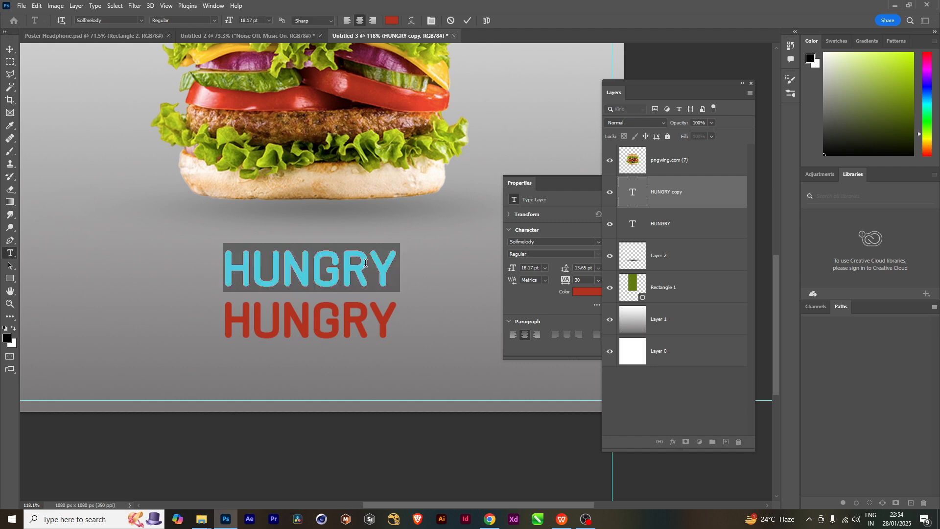
text(BA)
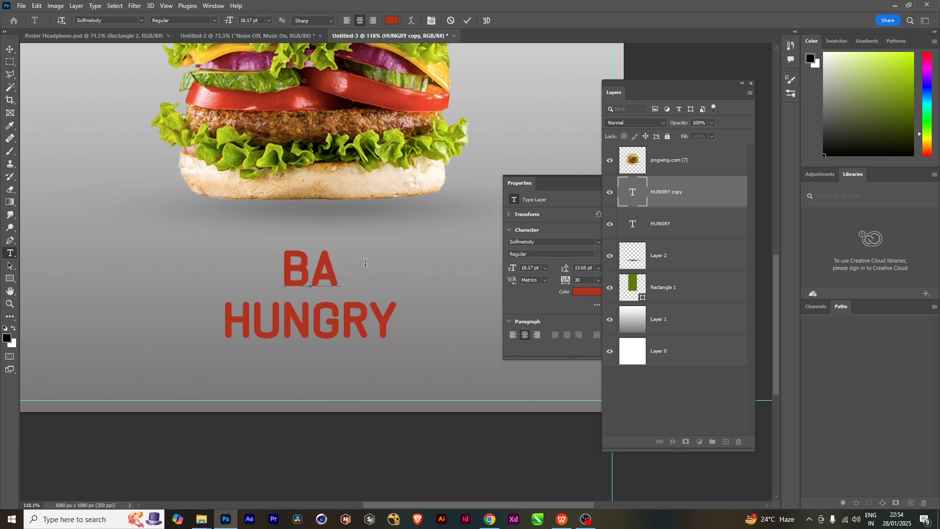
key(BackSpace)
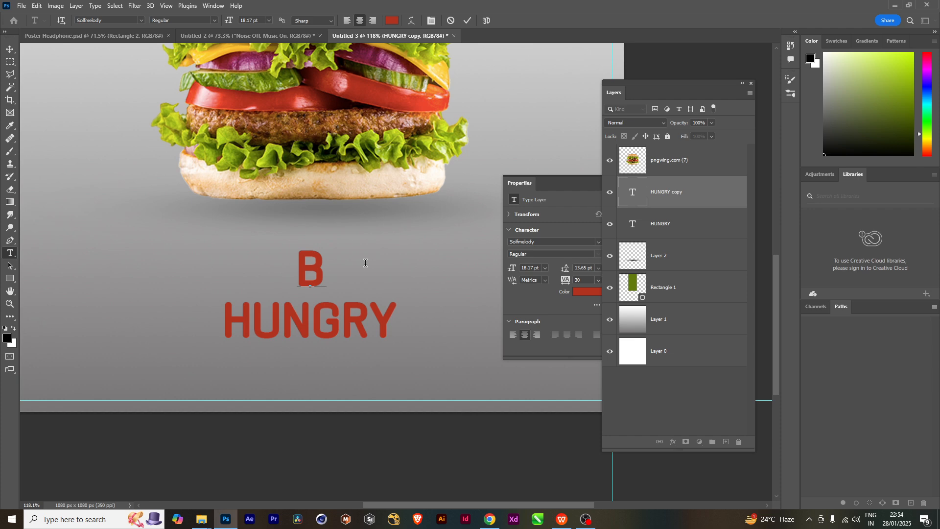
text(ABY)
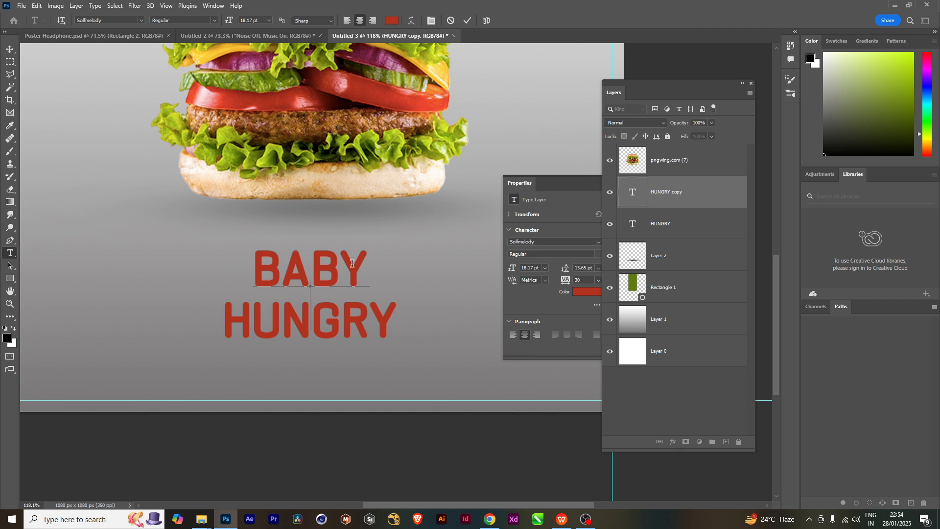
click(6, 50)
drag(306, 267, 301, 256)
- Try to set the font of the Baby text to Poppins, and undo the font change
double_click(300, 256)
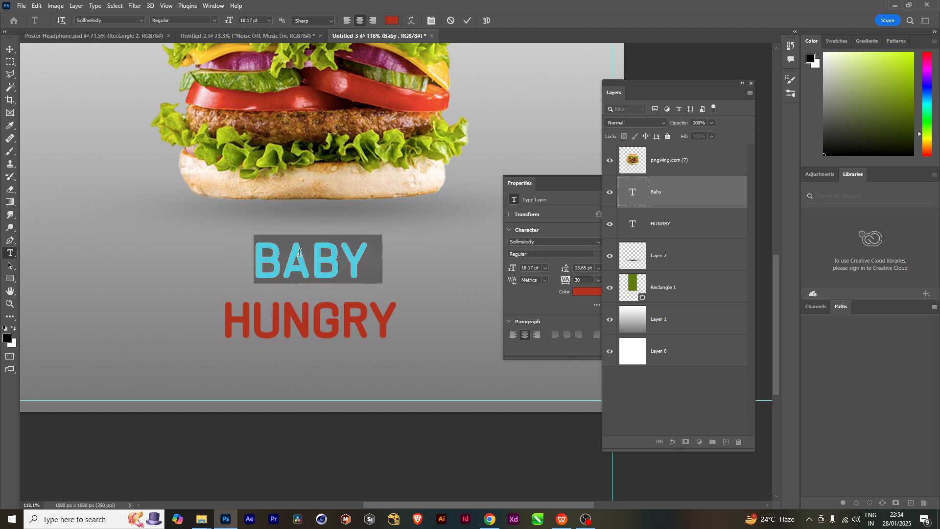
click(216, 20)
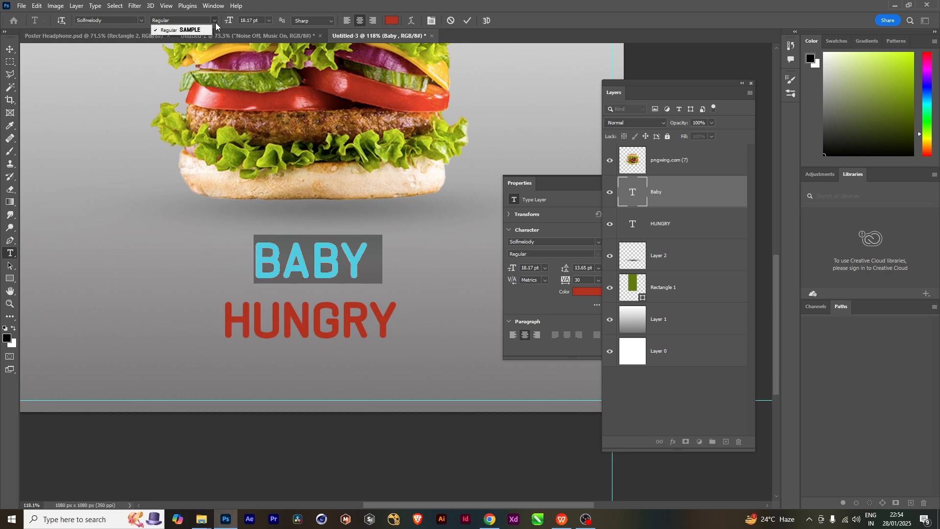
click(121, 21)
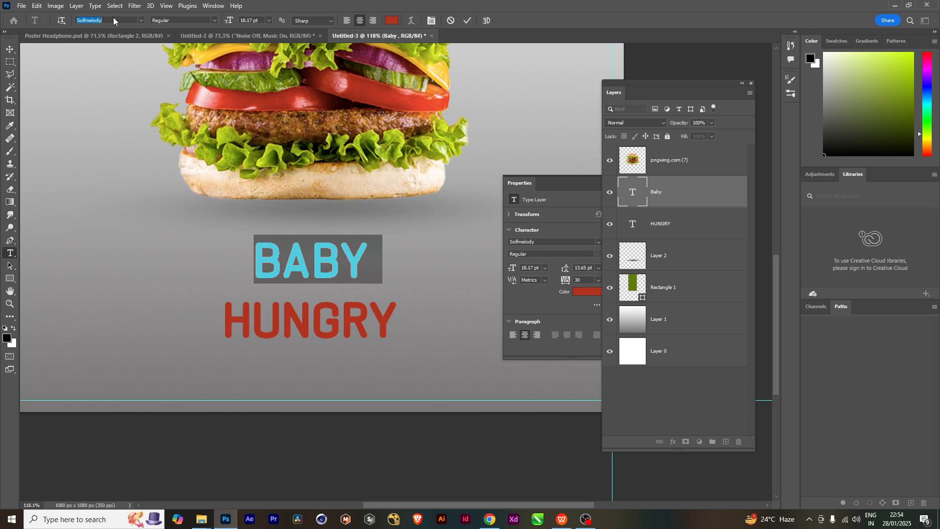
text(Poppins)
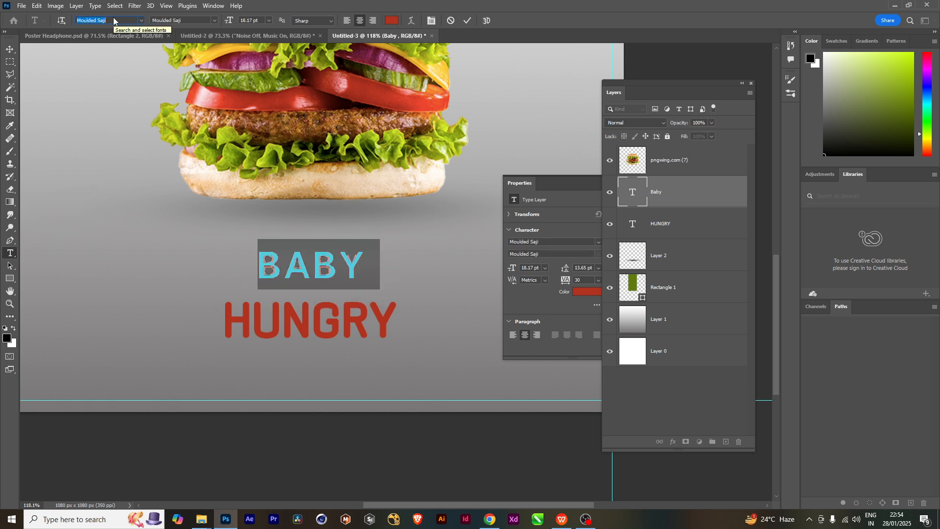
key(Return)
key(ctrl+z)
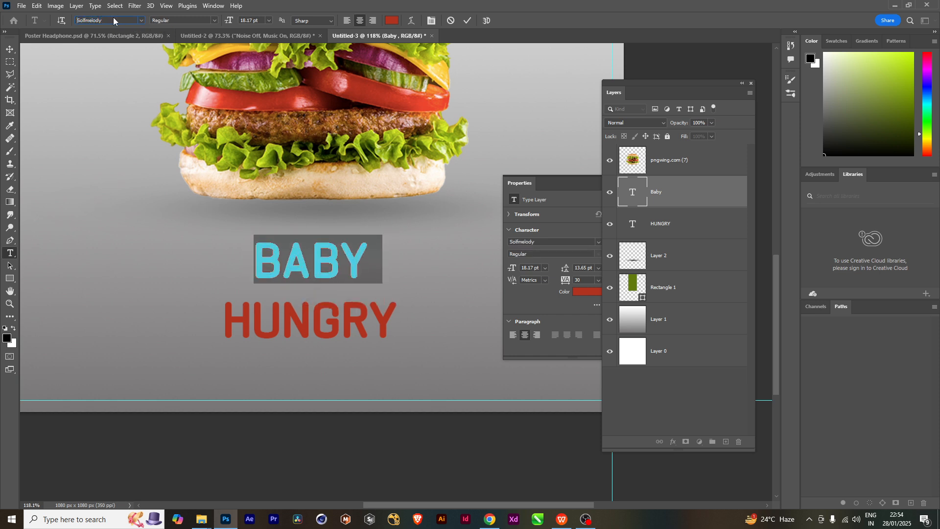
- Go through the installed fonts on the Baby text and set it to Bahnschrift
key(Down)
key(Down)
key(Down)
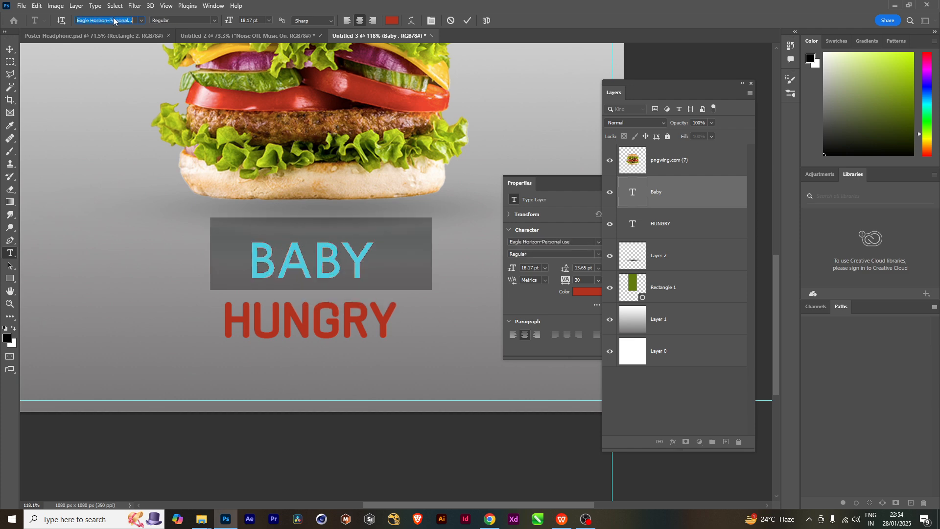
key(Down)
key(Down)
key(Down)
key(Down)
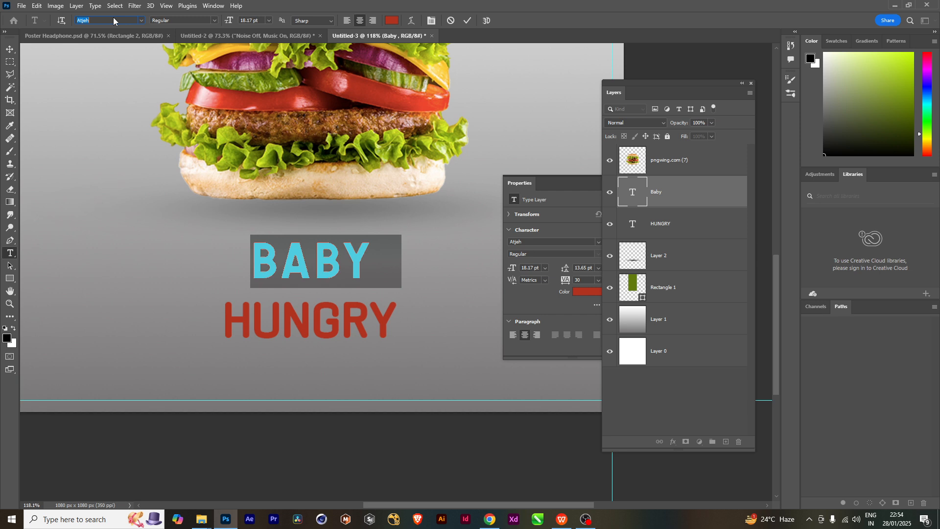
key(Down)
key(Down)
key(Down)
key(Down)
key(Down)
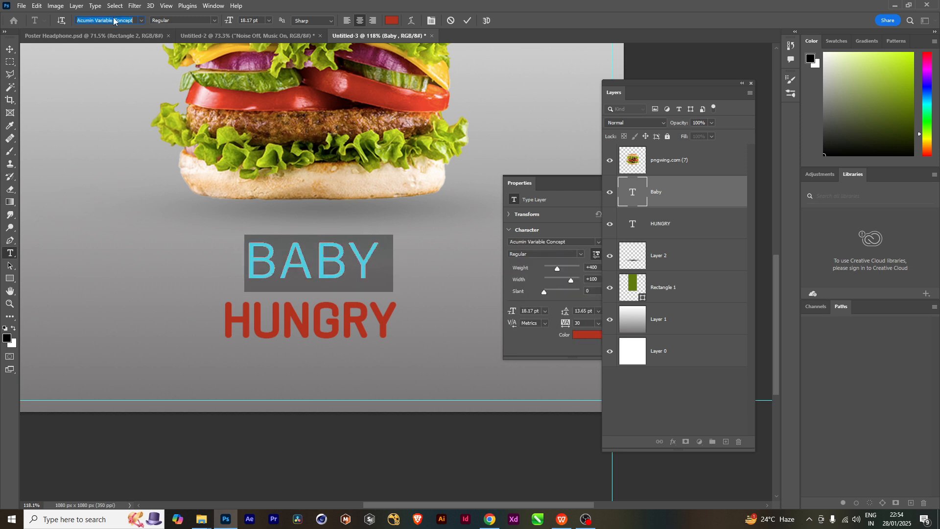
key(Down)
key(Down)
key(Down)
key(Down)
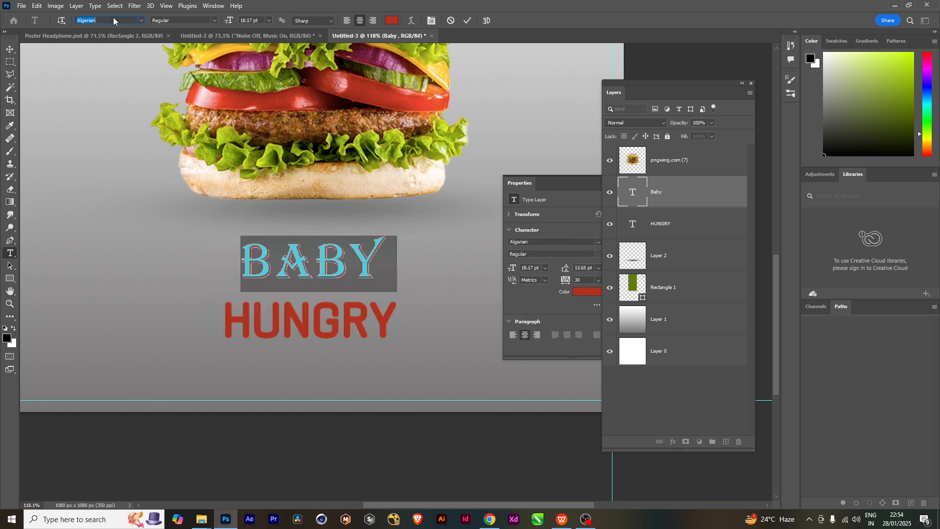
key(Down)
key(Down)
key(Down)
key(Down)
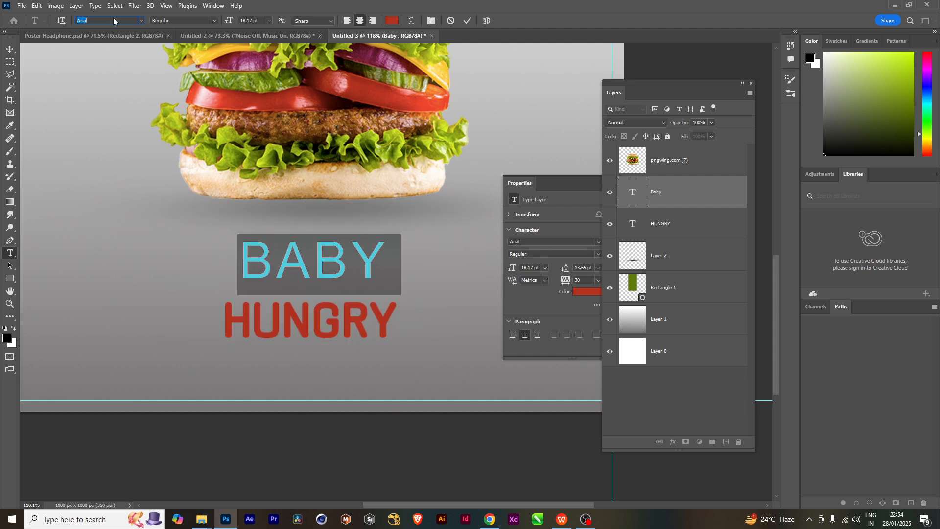
key(Down)
key(Down)
key(Down)
key(Down)
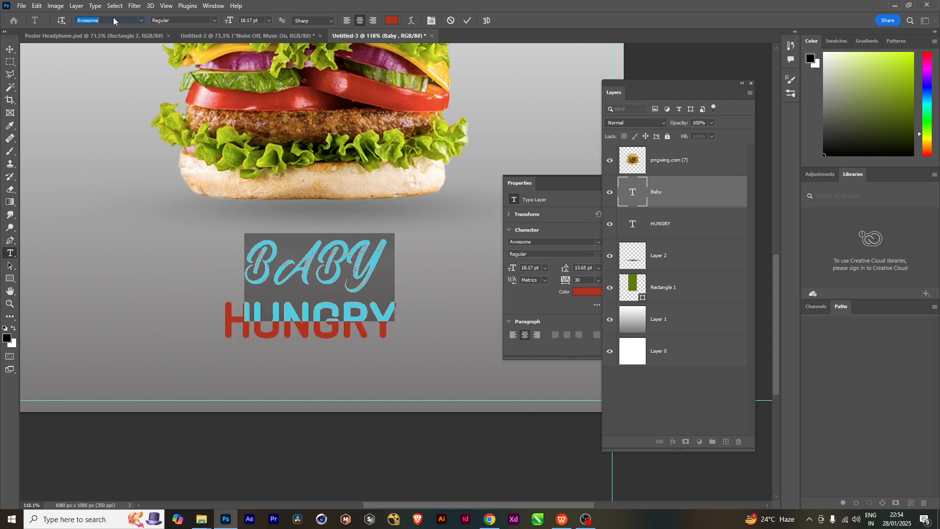
key(Down)
key(Down)
key(Down)
key(Down)
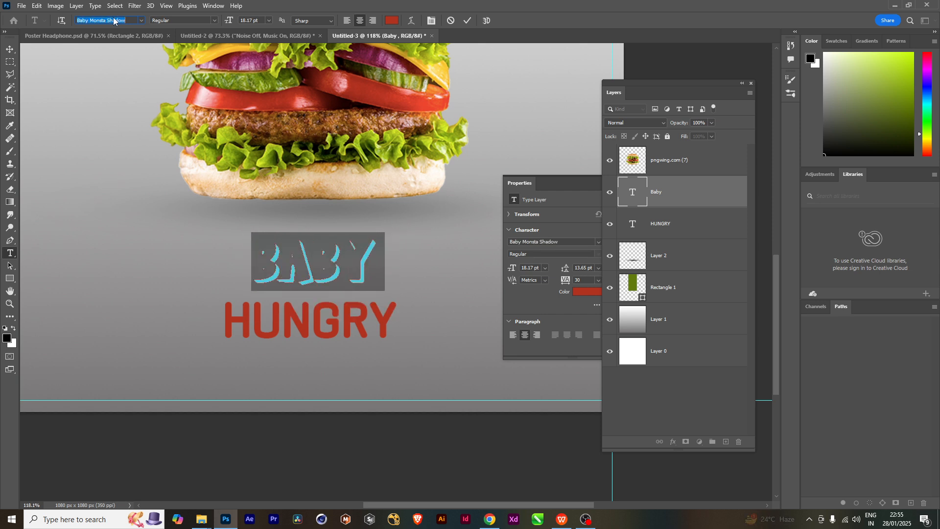
key(Down)
key(Down)
key(Down)
key(Down)
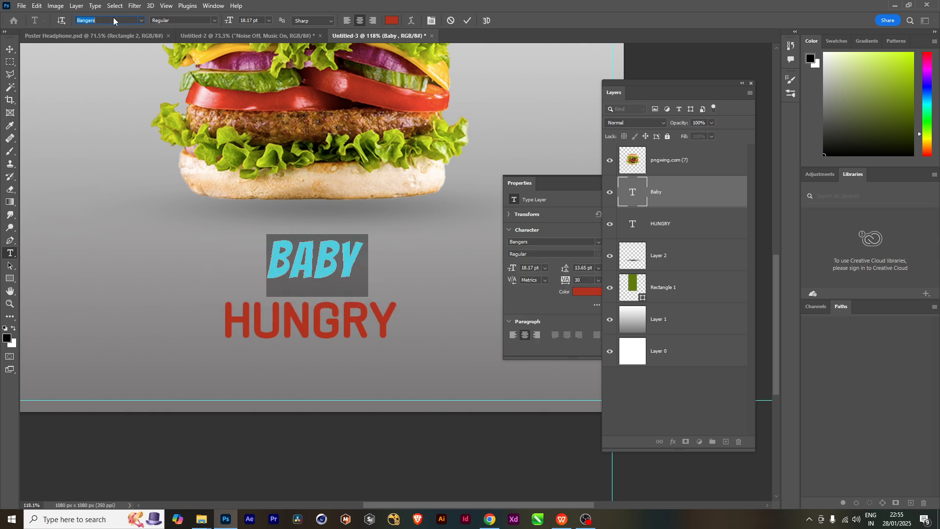
key(Down)
key(Down)
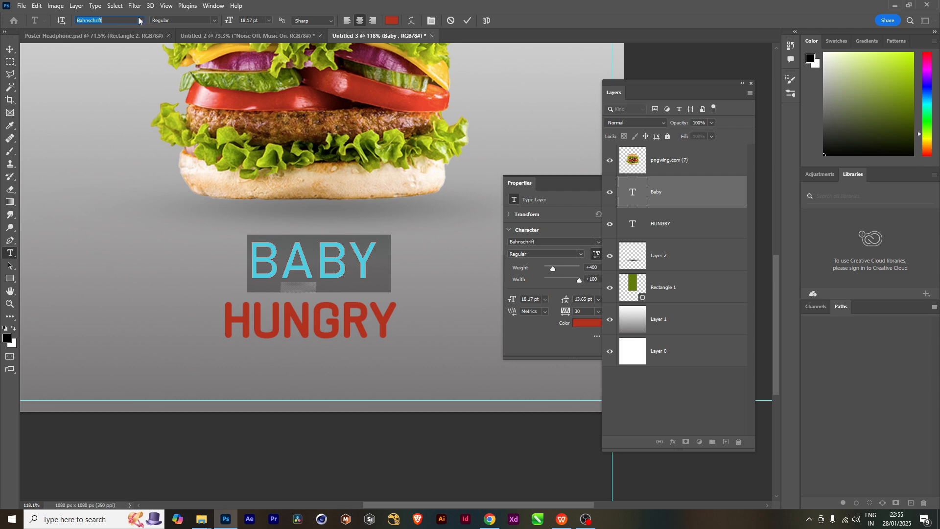
- Set the font style of the Baby text to Light and commit the text edit
click(214, 21)
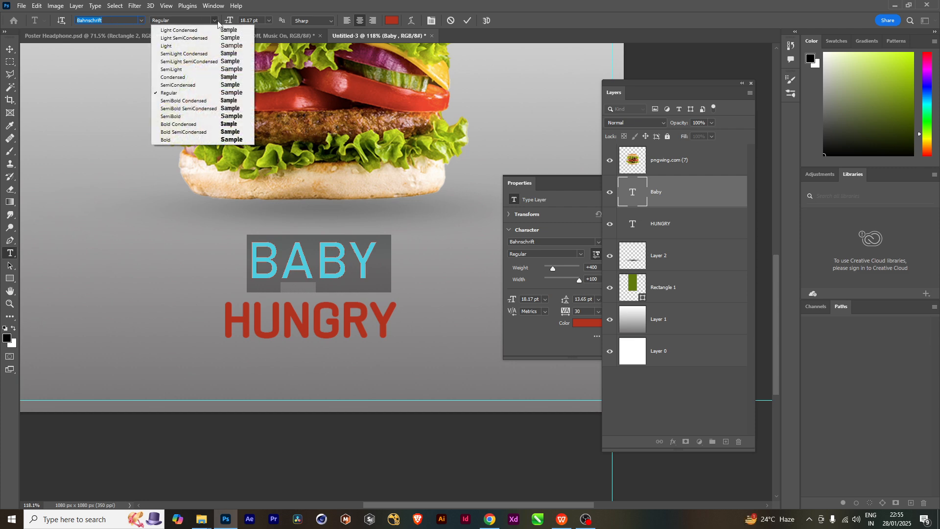
click(179, 46)
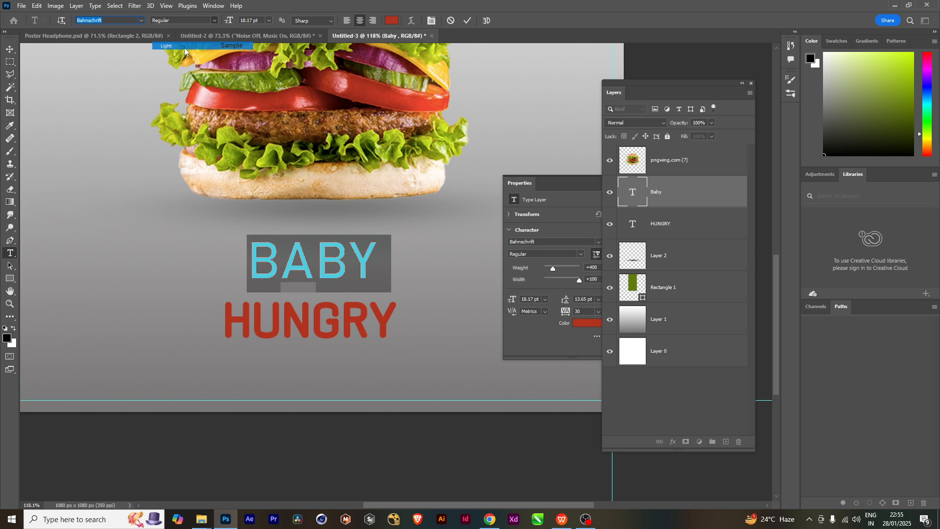
click(658, 192)
key(v)
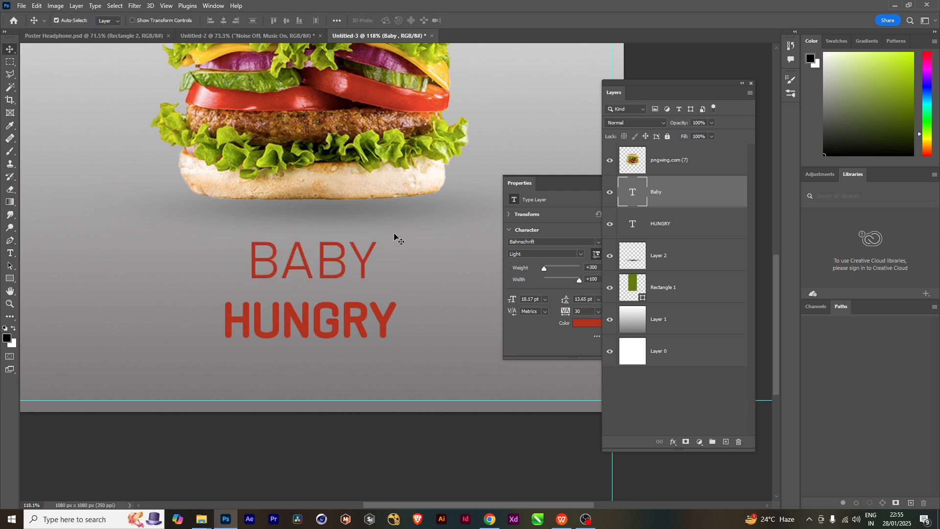
- Turn off All Caps for the Baby text in its character settings
double_click(632, 193)
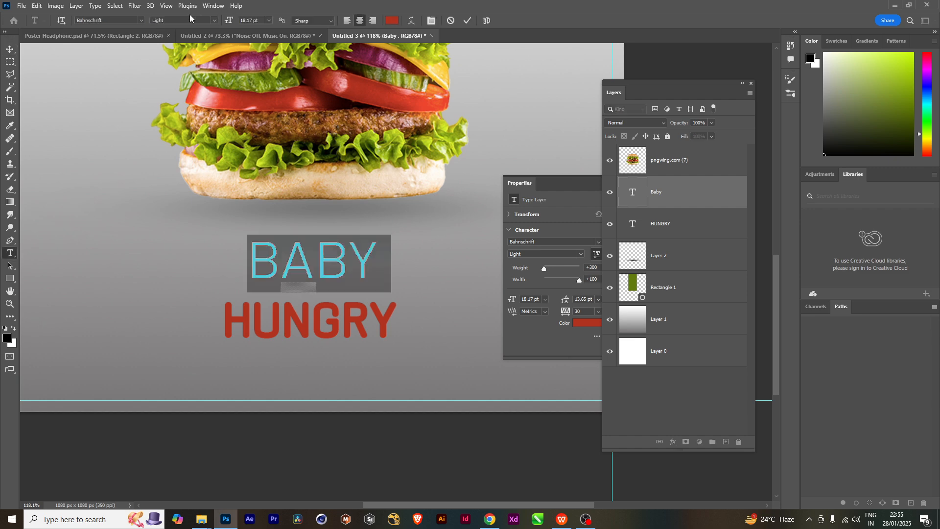
click(214, 6)
click(227, 120)
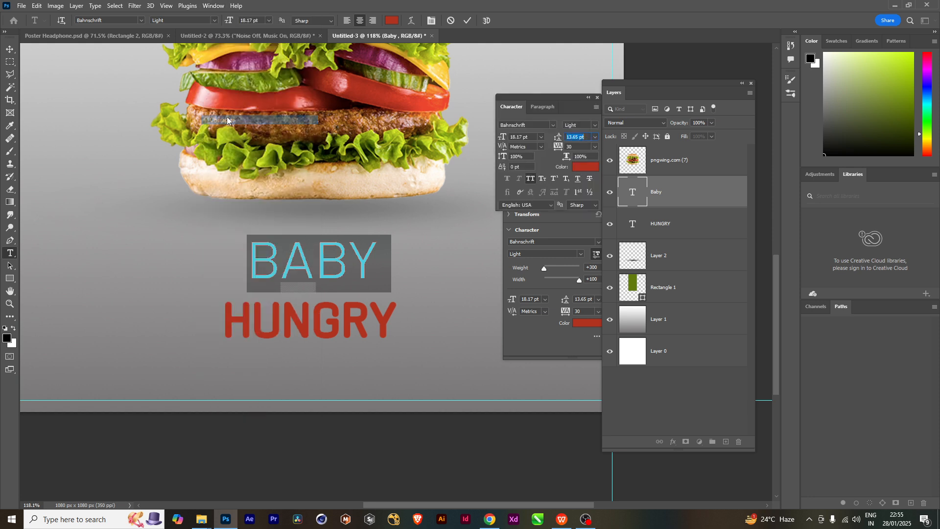
click(531, 183)
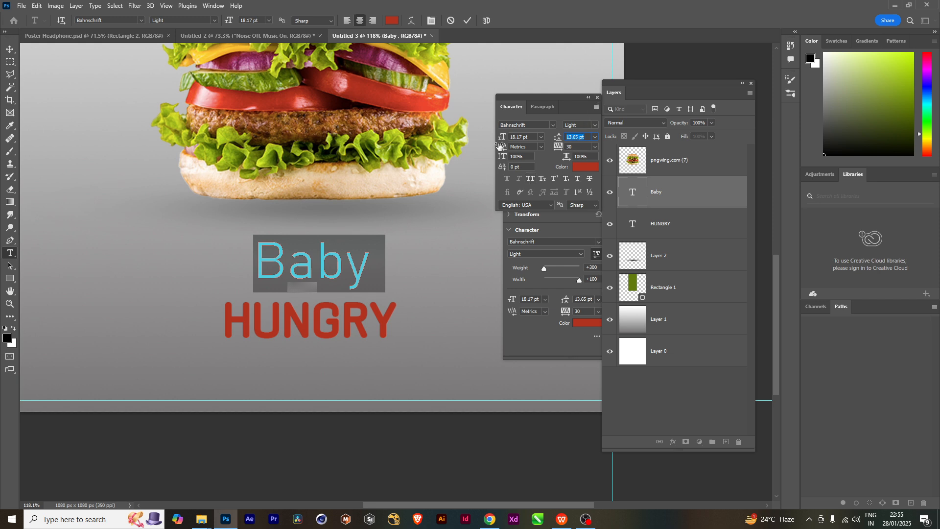
click(10, 49)
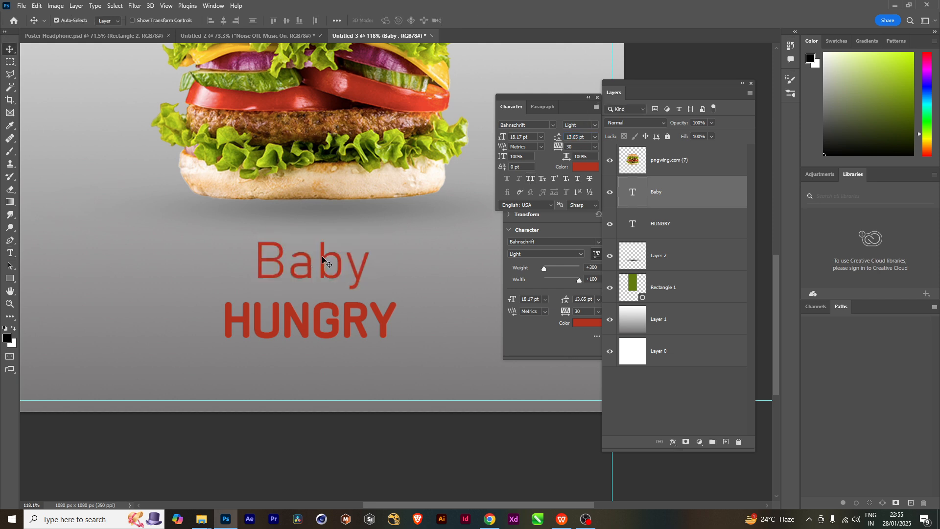
- Change the colour of the Baby text to dark grey 282828
double_click(322, 255)
click(7, 339)
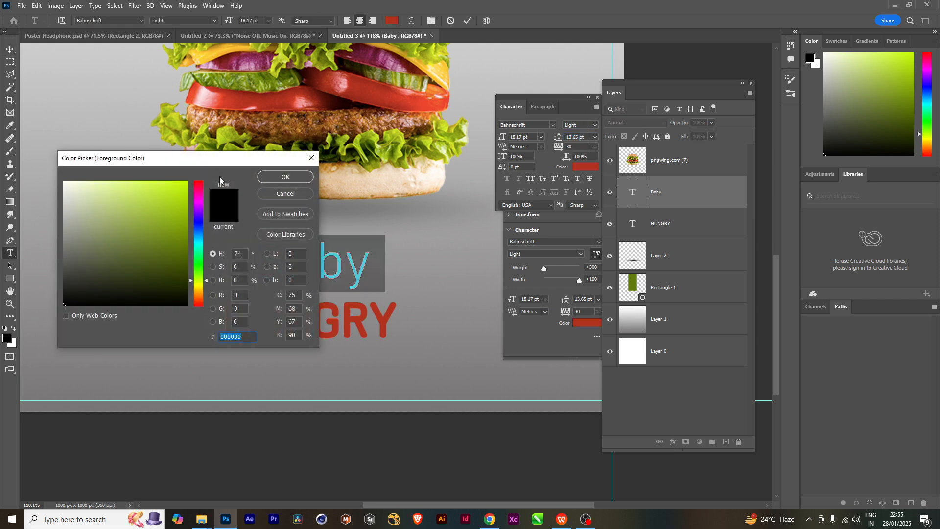
drag(213, 158, 488, 172)
click(341, 300)
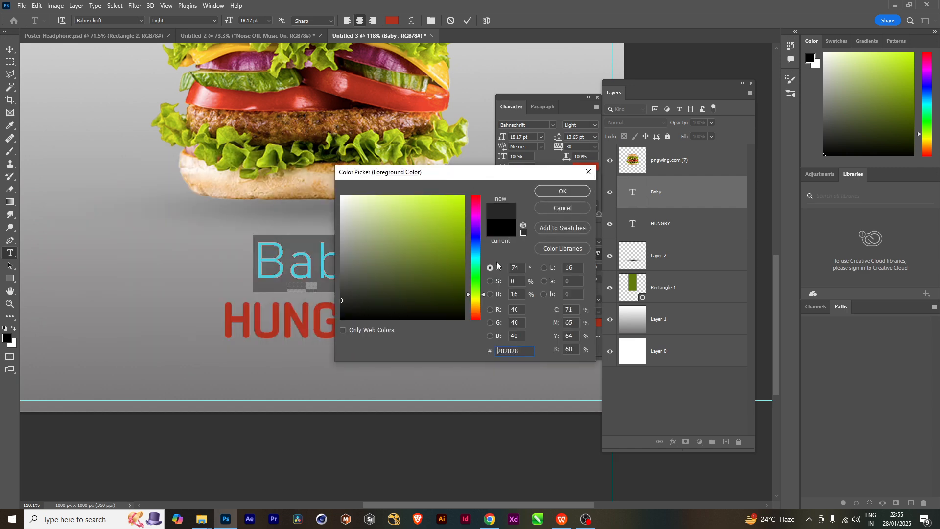
click(555, 192)
click(10, 49)
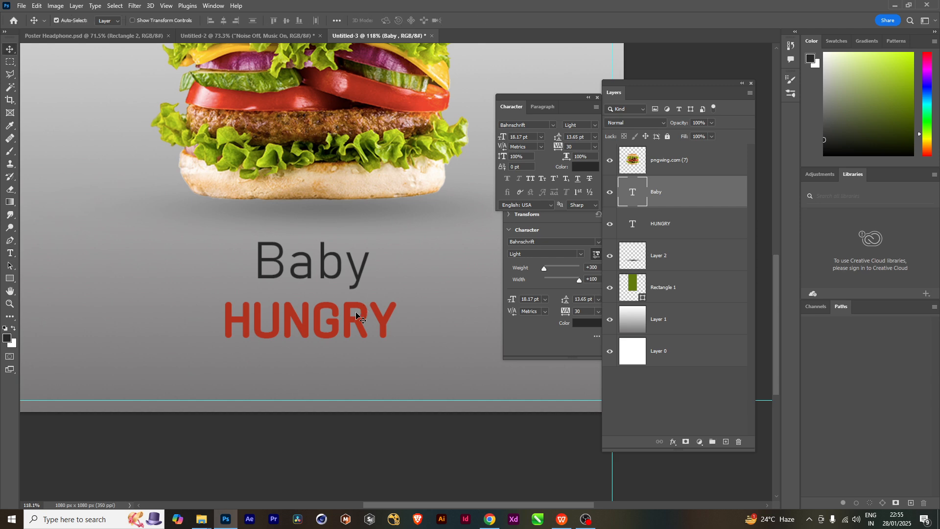
- Scale the Baby text down to about 53% and place it above the start of the word HUNGRY
scroll(356, 316, up, 3)
scroll(329, 273, down, 3)
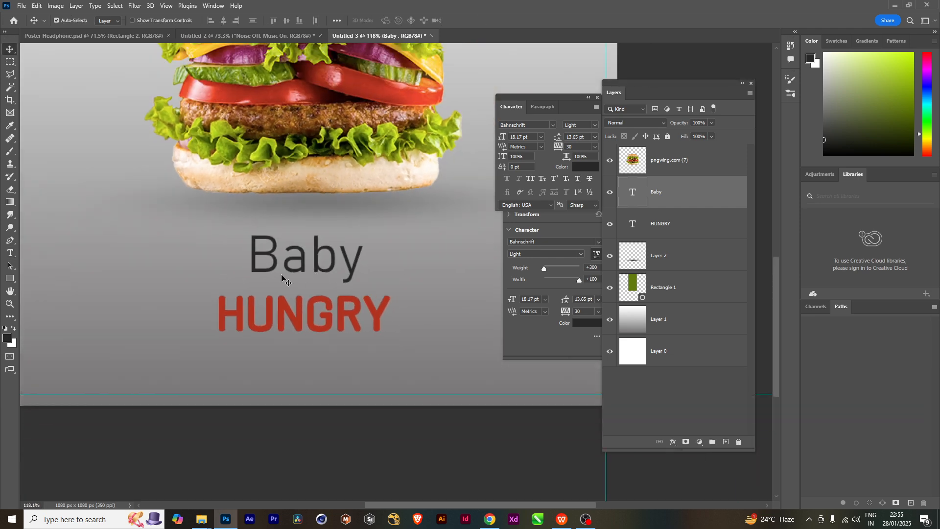
scroll(294, 278, up, 2)
key(ctrl+t)
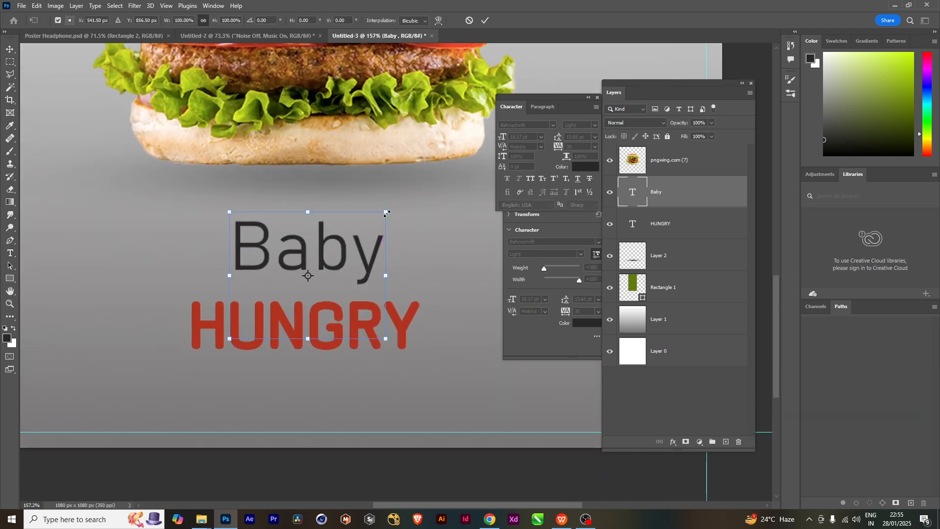
drag(387, 214, 349, 242)
drag(320, 299, 375, 333)
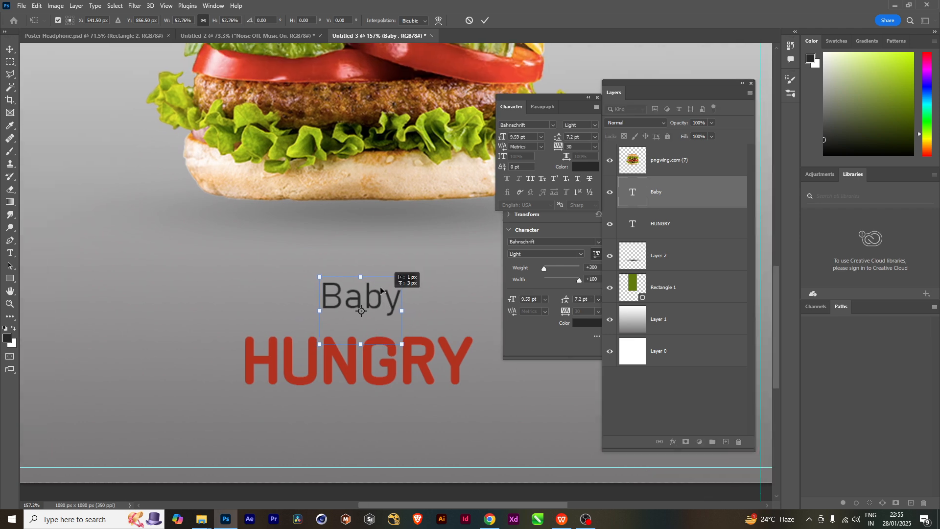
- Duplicate the Baby text just above HUNGRY and change the copy to read "are you"
drag(380, 290, 362, 317)
key(Return)
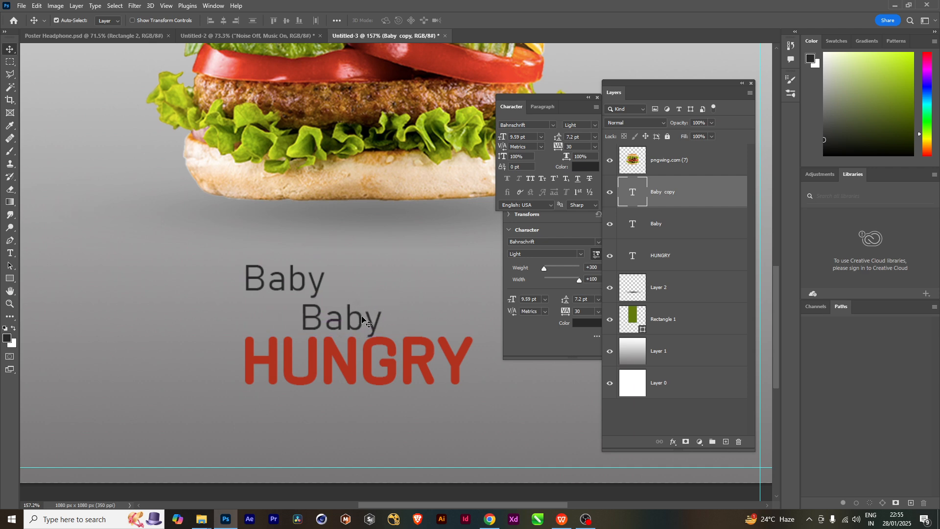
double_click(362, 316)
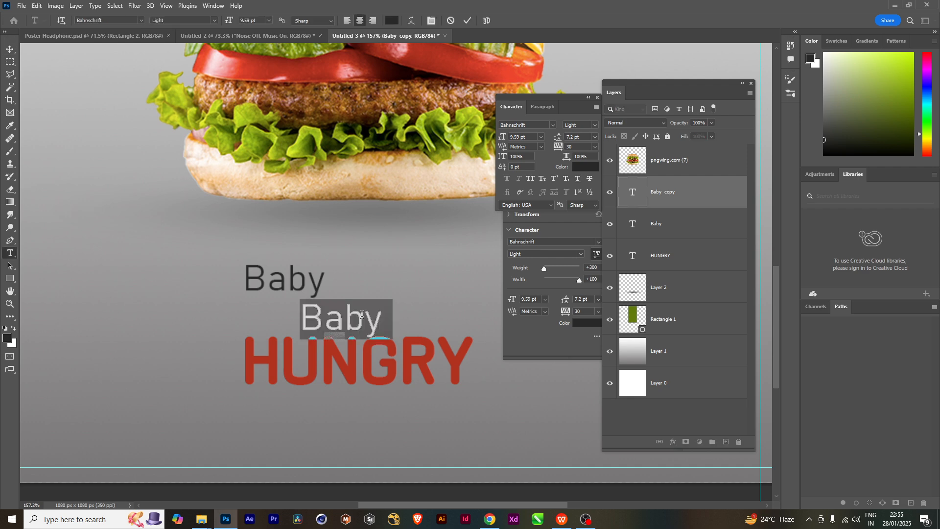
text(are)
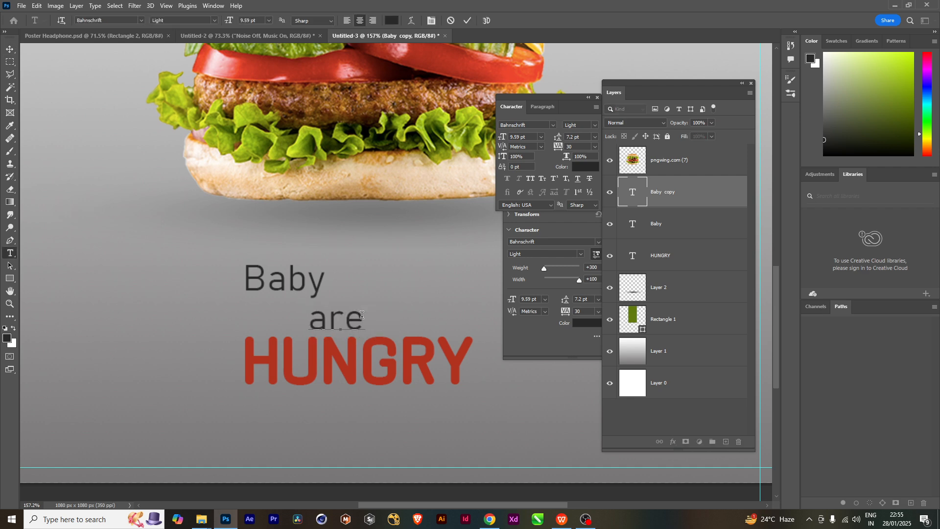
text( you)
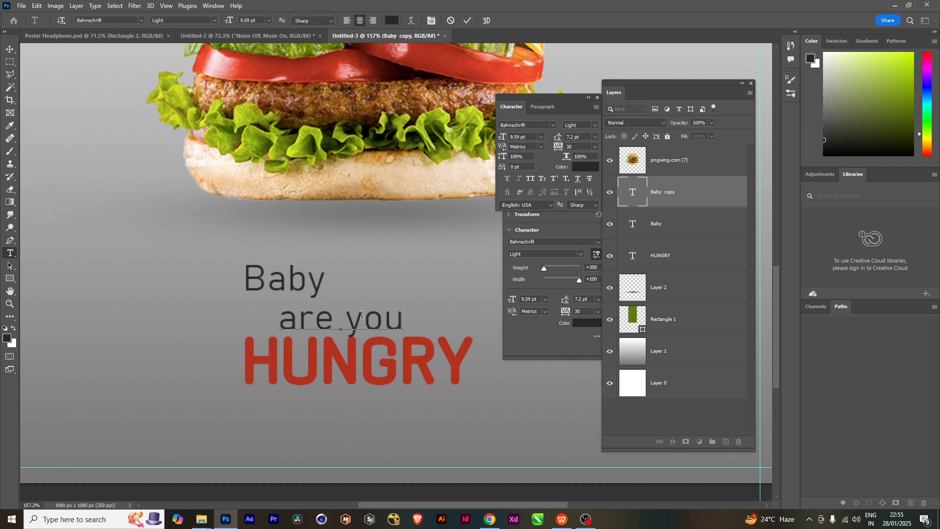
click(9, 48)
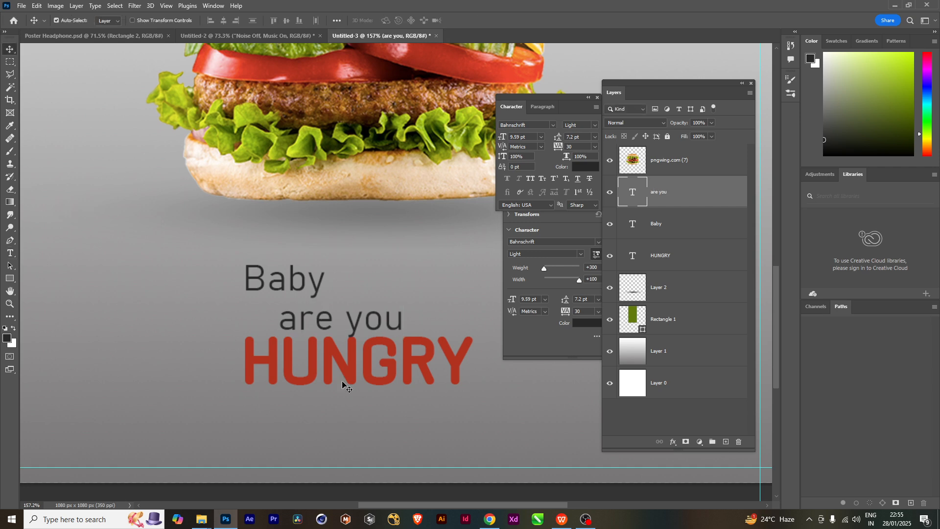
- Move the HUNGRY text straight down about 12 px to leave space below the "are you" line
click(333, 351)
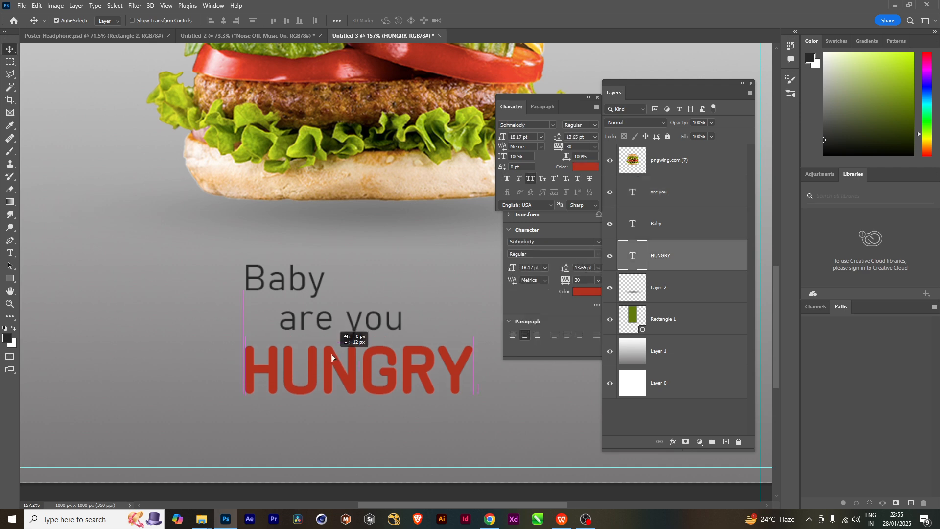
scroll(447, 377, down, 1)
scroll(447, 377, down, 11)
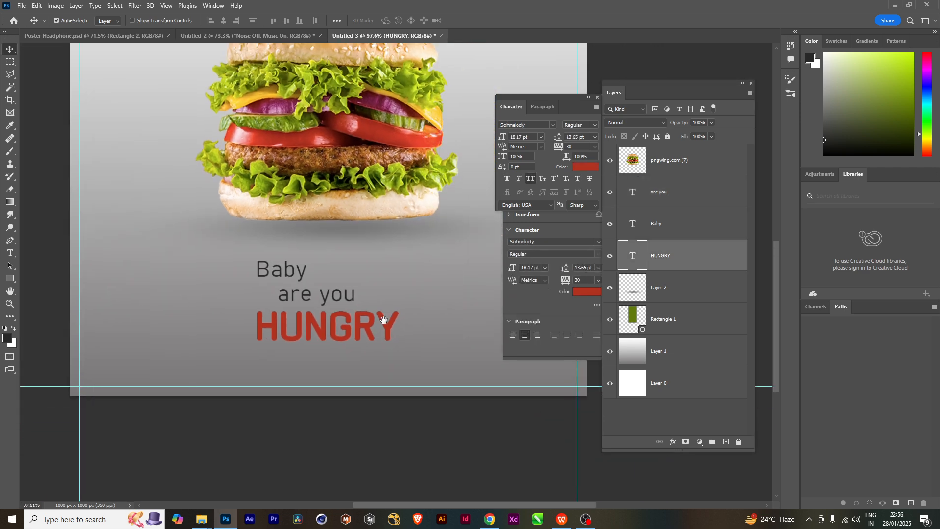
scroll(407, 348, up, 7)
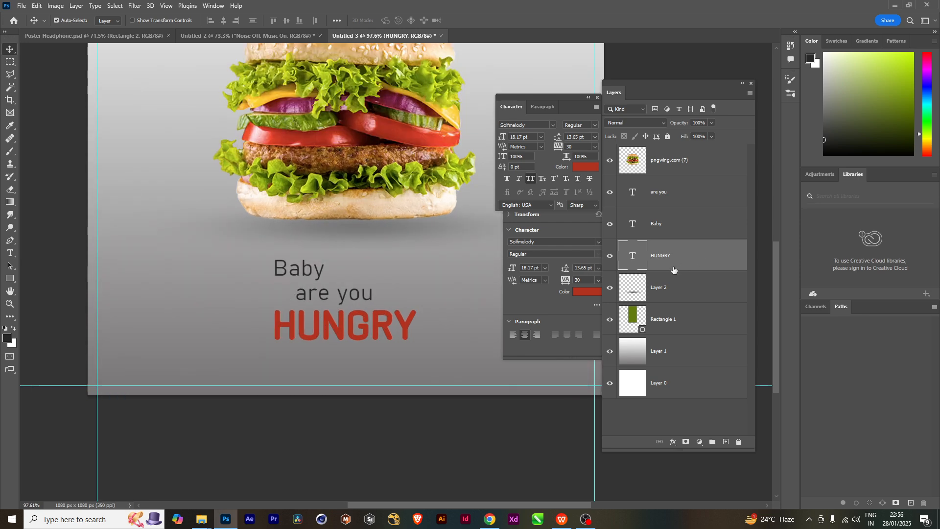
- Scale the are you, Baby and HUNGRY text layers together to about 110% and move them slightly up towards the burger
shift+click(659, 225)
shift+click(662, 199)
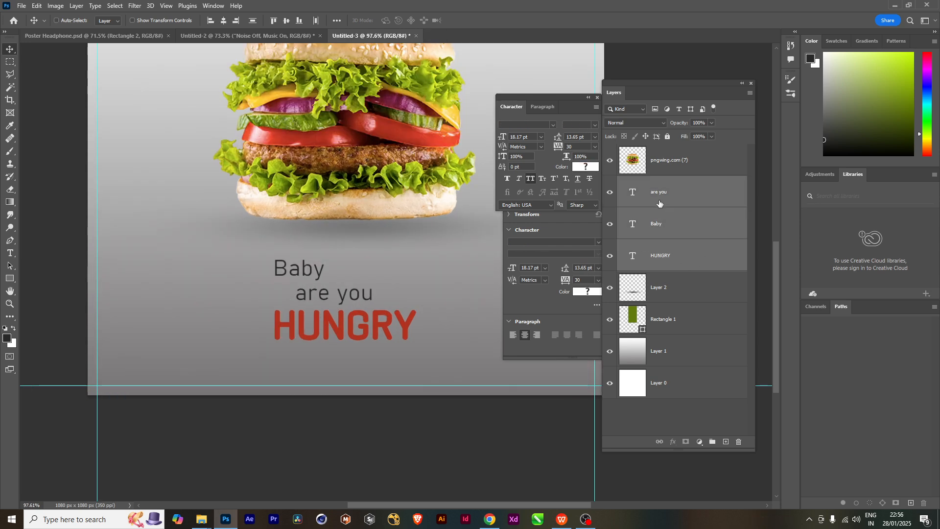
key(ctrl+t)
drag(274, 258, 268, 256)
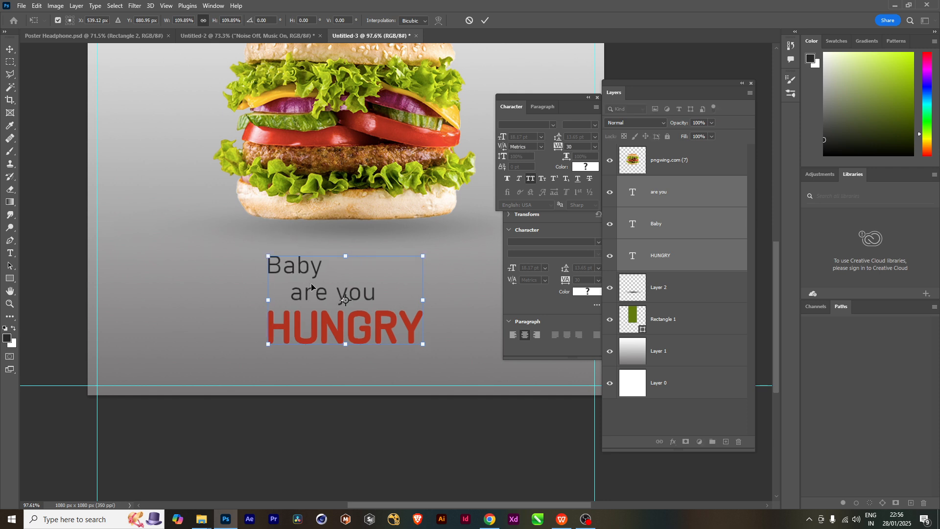
drag(312, 284, 310, 277)
key(Return)
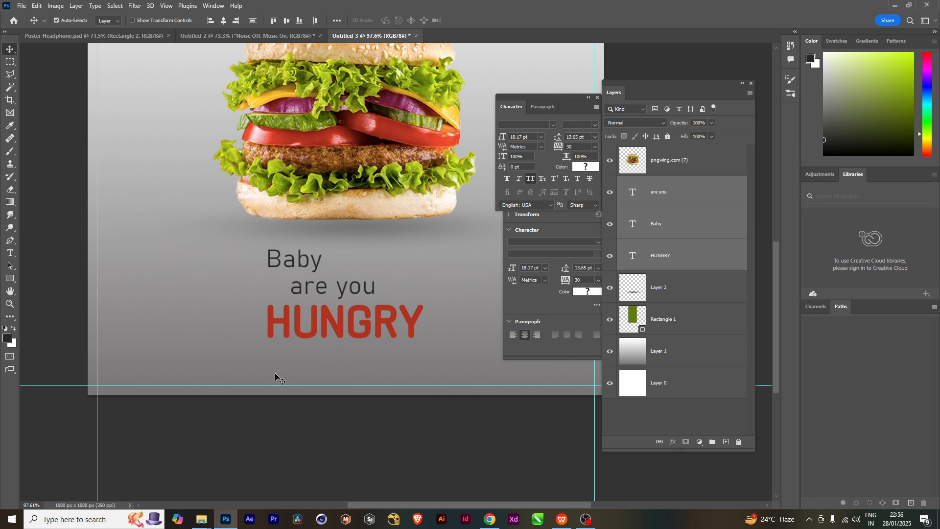
click(267, 440)
- Duplicate the Baby text and place the copy below HUNGRY
scroll(337, 308, up, 4)
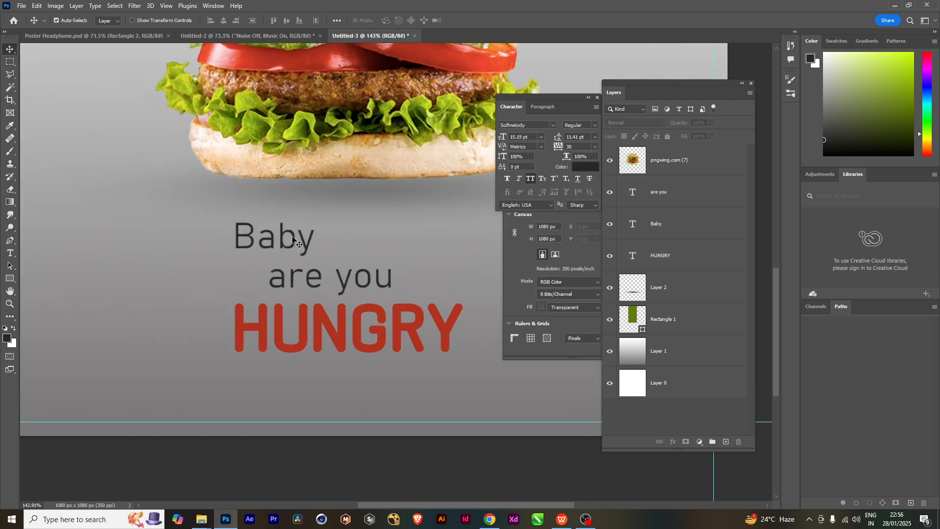
click(292, 240)
drag(292, 240, 363, 387)
scroll(365, 389, down, 4)
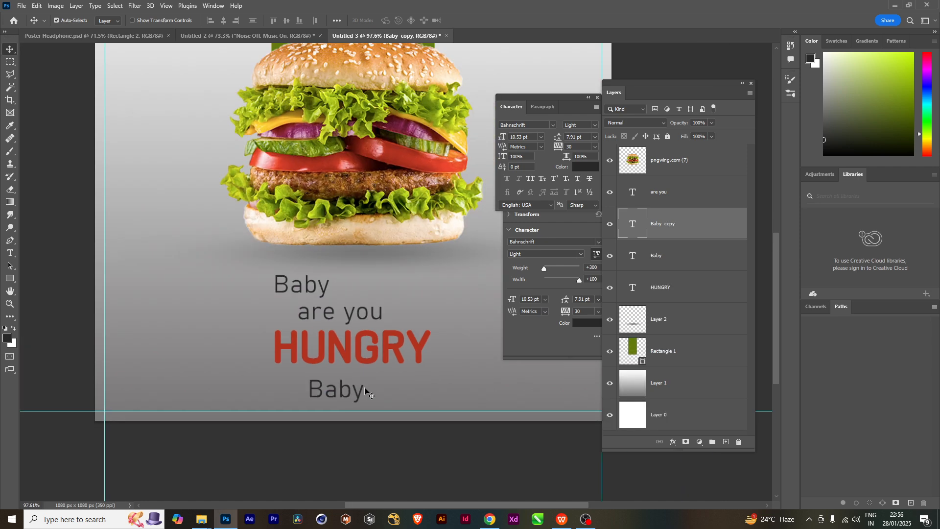
scroll(365, 389, up, 5)
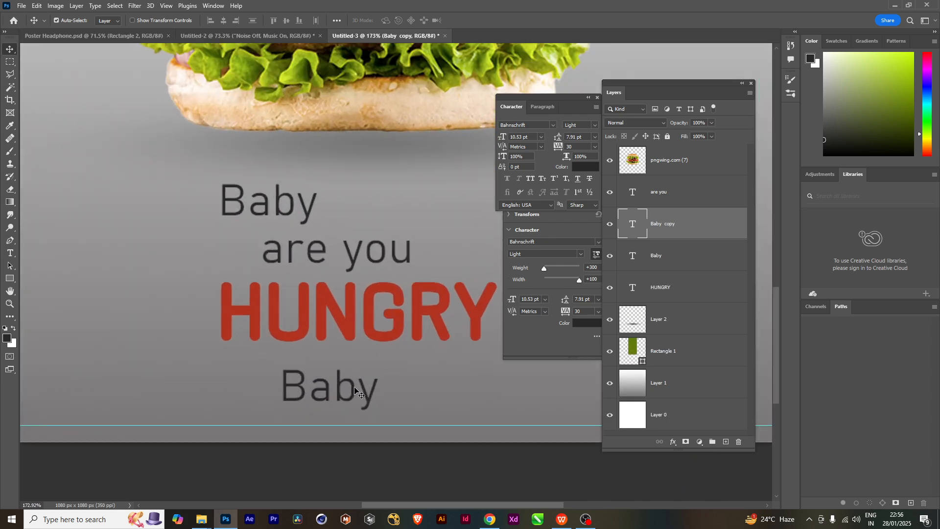
- Replace the text of the Baby copy below HUNGRY with "Let's Come Here" and commit the edit
double_click(356, 389)
text(Let)
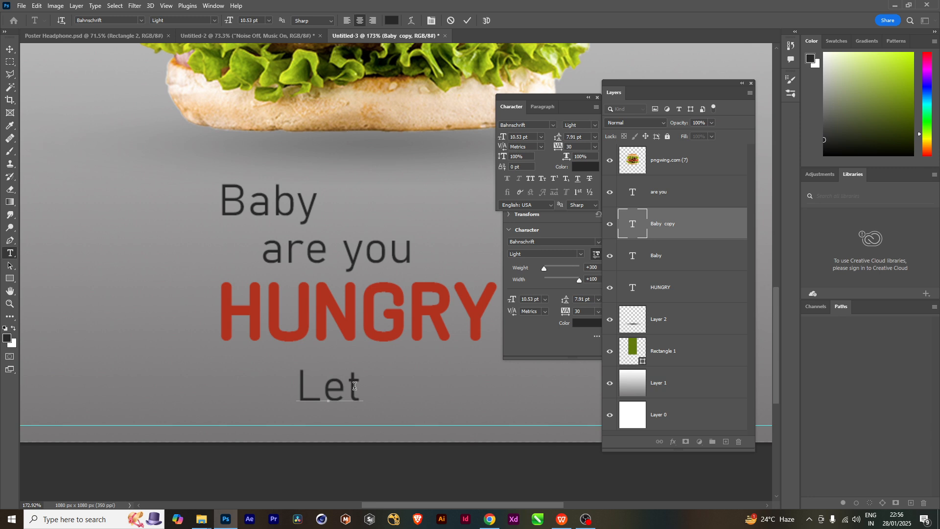
text('s )
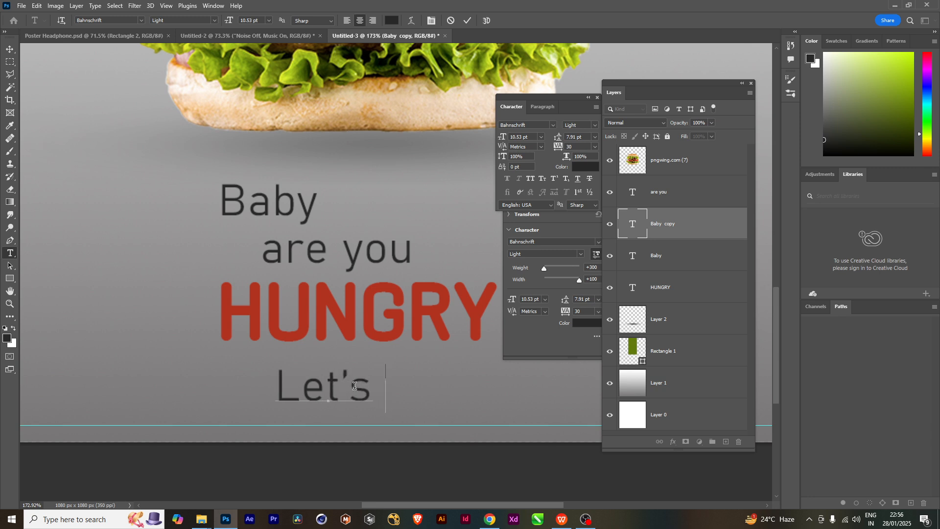
text(Come)
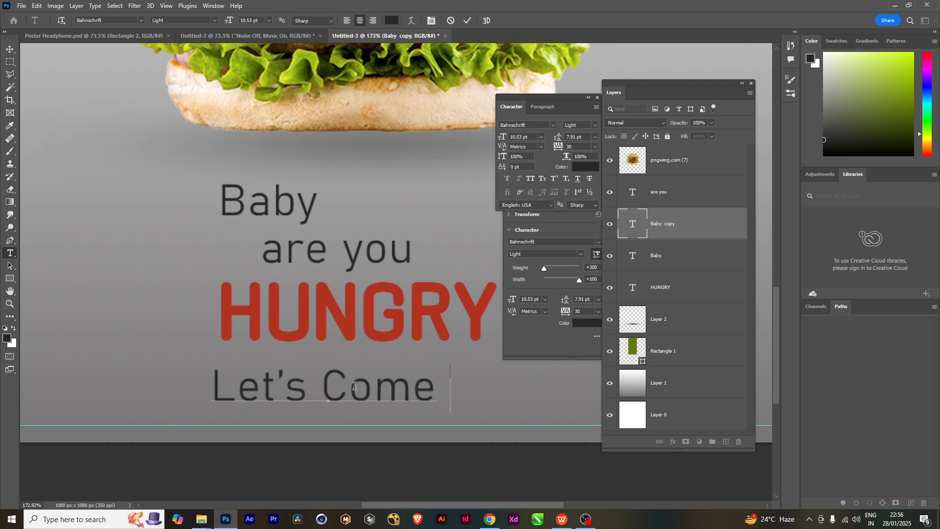
text( H)
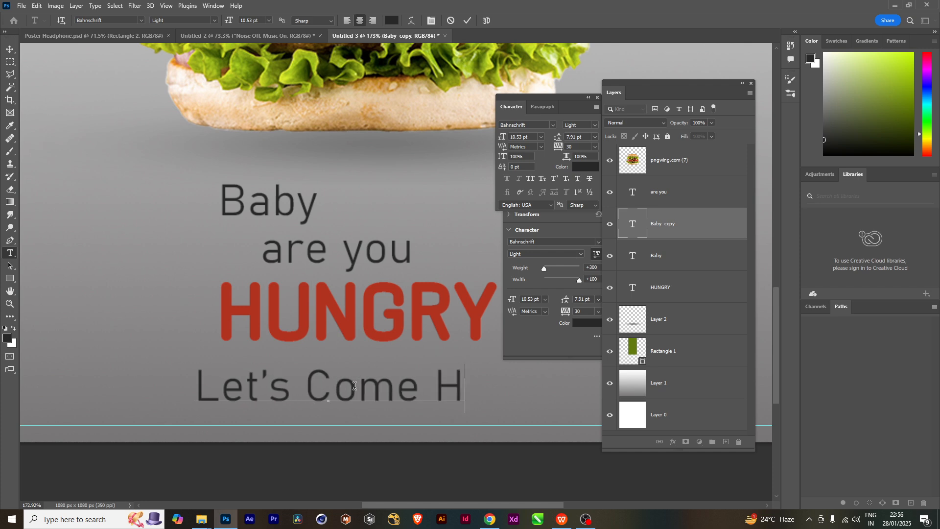
text(ere)
key(ctrl+Return)
scroll(343, 333, down, 1)
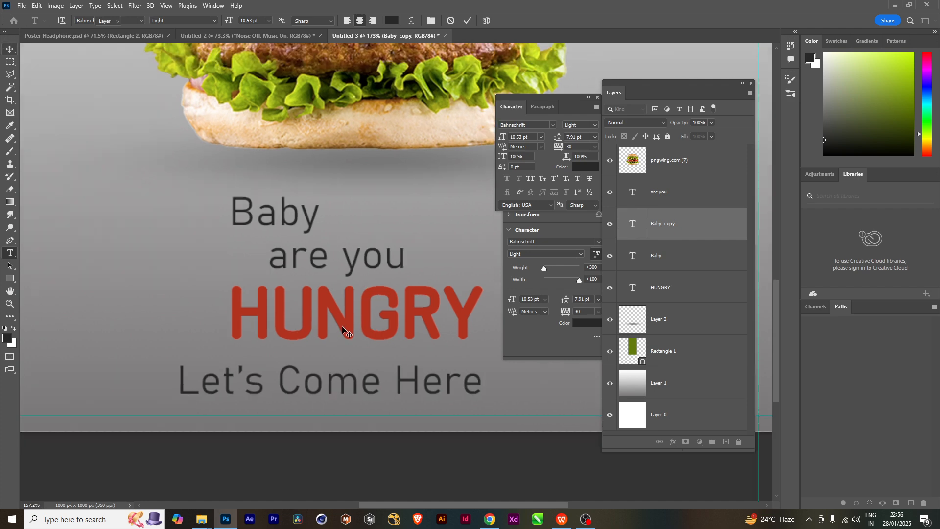
- Centre the "Let's Come Here" line under HUNGRY, just above the lower margin guide
scroll(344, 331, down, 5)
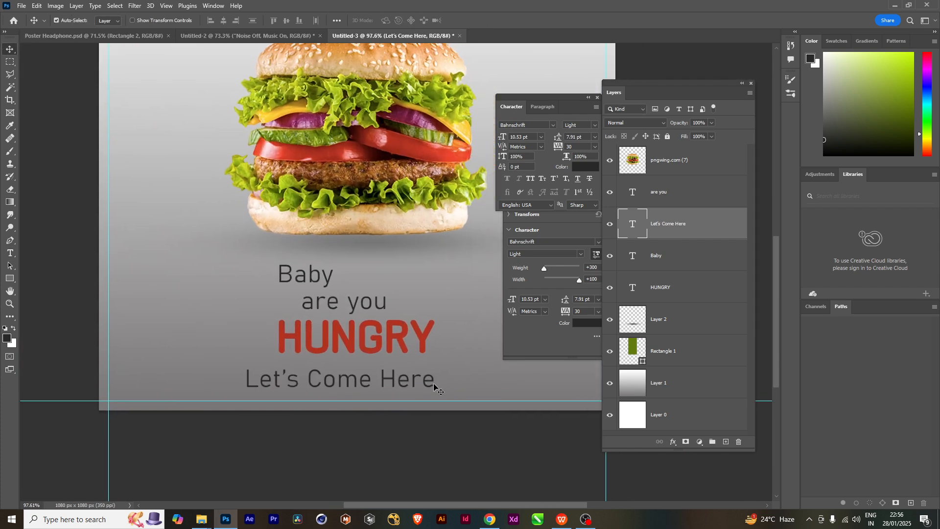
scroll(435, 387, up, 6)
drag(382, 374, 402, 368)
scroll(446, 380, down, 10)
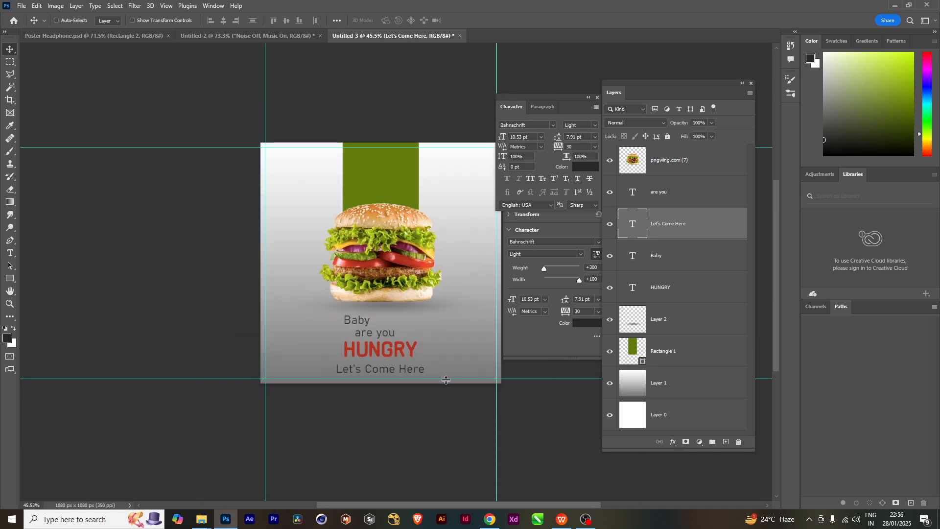
key(ctrl+t)
scroll(426, 378, up, 2)
drag(393, 370, 395, 369)
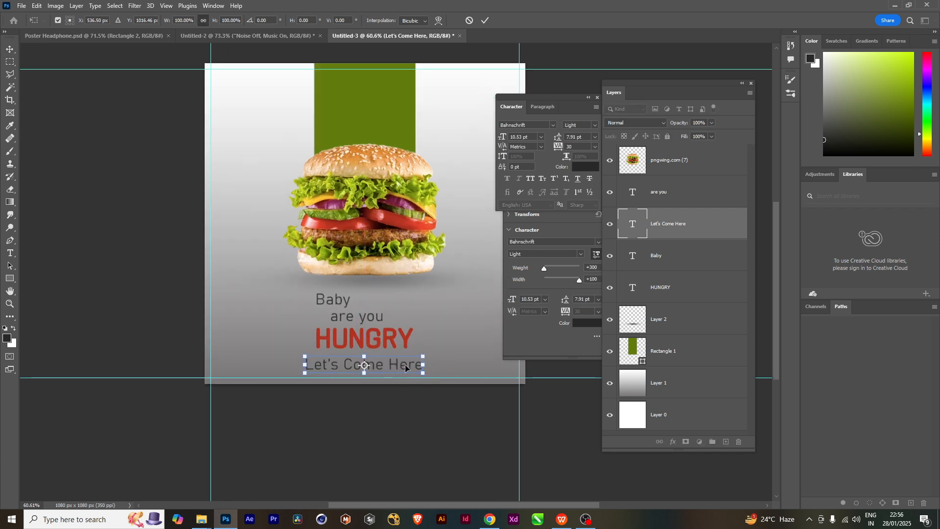
key(Return)
scroll(395, 227, down, 1)
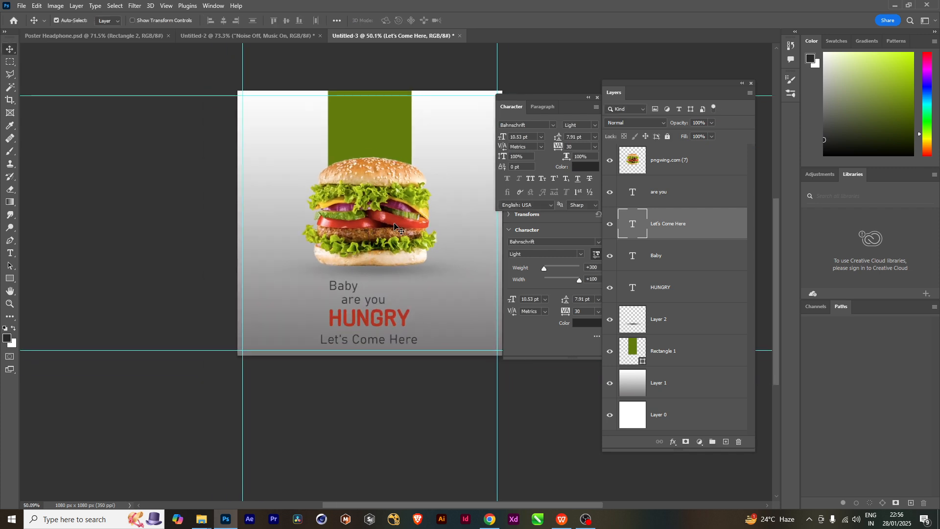
- Move the burger and the green rectangle together straight up about 59 px
click(383, 133)
shift+click(385, 172)
key(ctrl+t)
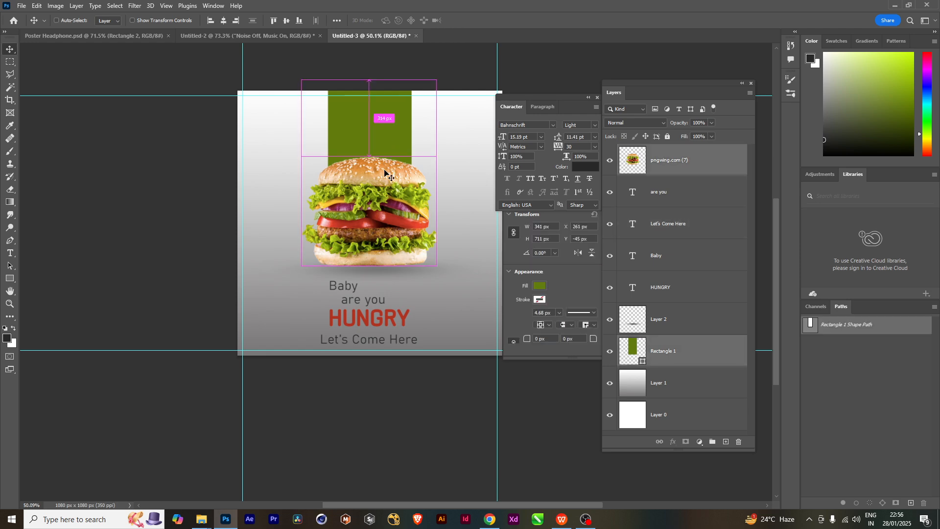
drag(379, 191, 378, 177)
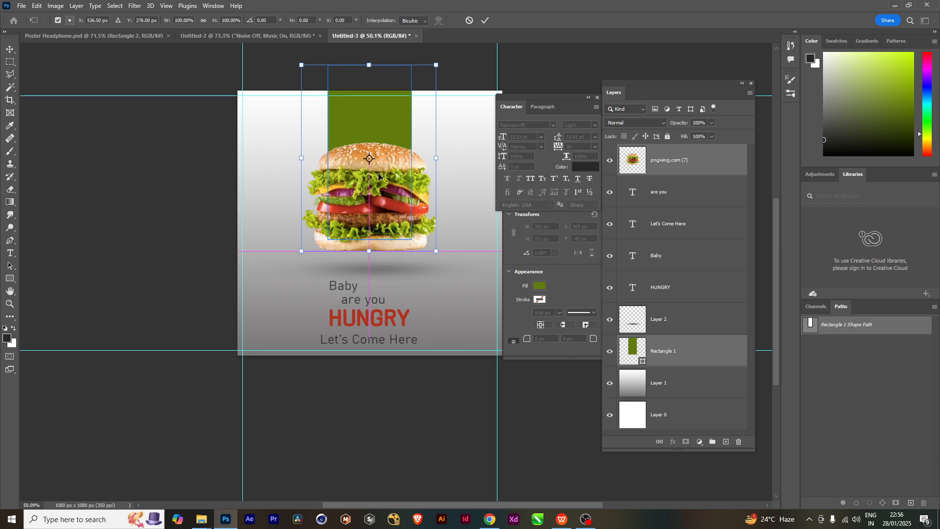
key(Return)
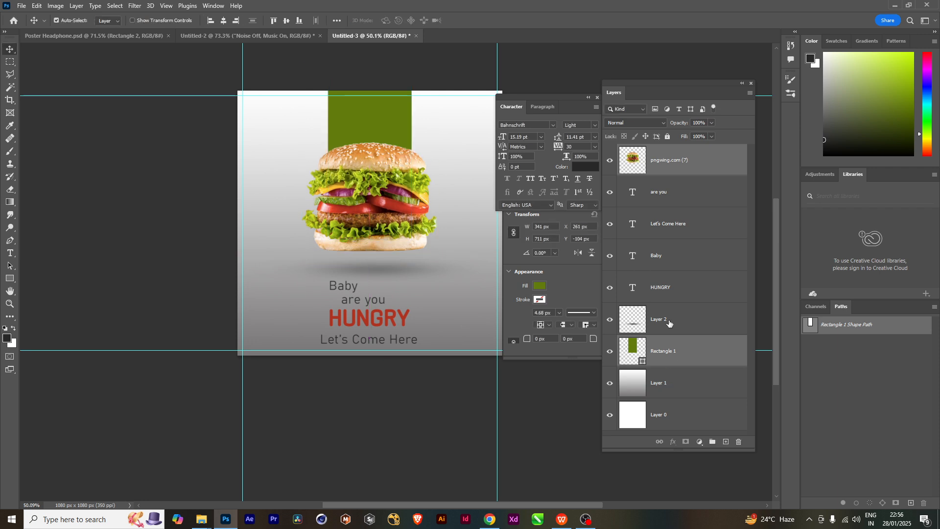
- Move the shadow on Layer 2 up so it sits directly beneath the burger
click(671, 323)
key(ctrl+t)
scroll(395, 259, up, 1)
drag(400, 264, 400, 253)
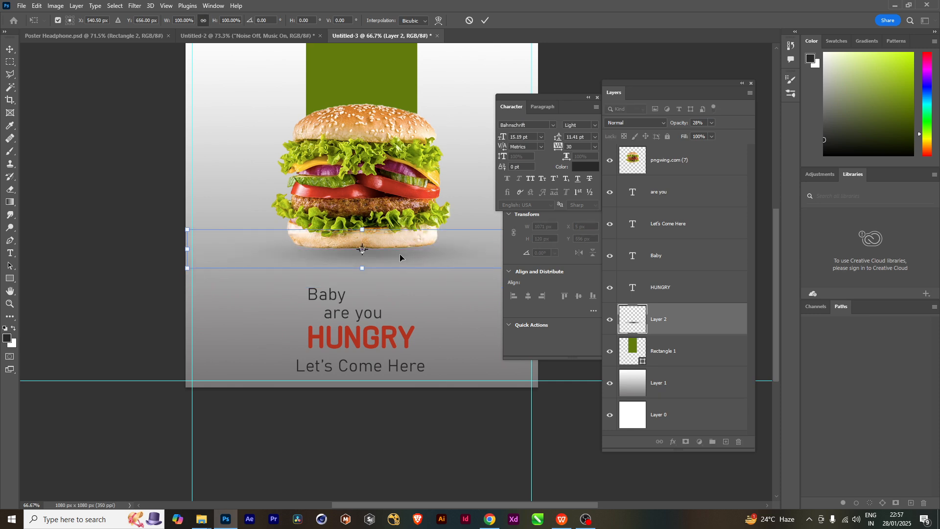
key(Return)
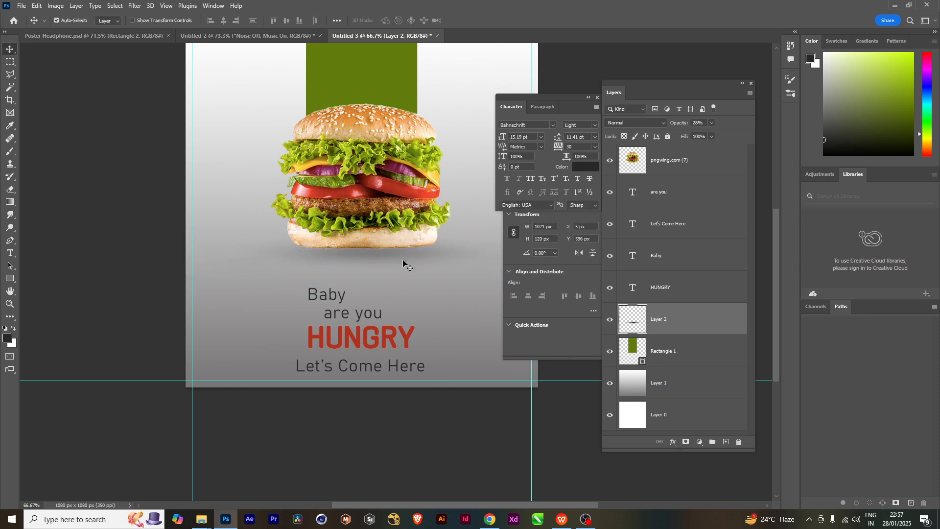
- Scale all four text layers together to about 114% and move them up closer to the burger's shadow
click(657, 208)
shift+click(666, 290)
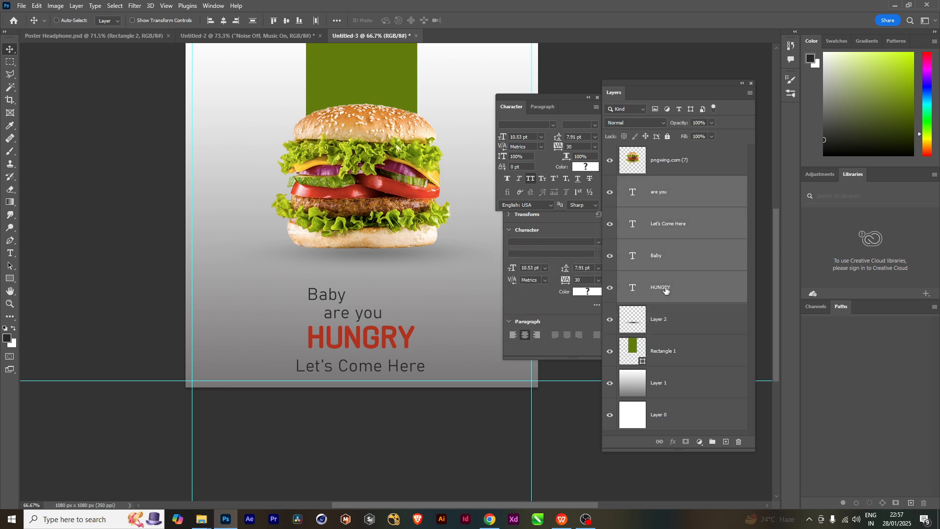
key(ctrl+t)
drag(424, 288, 433, 288)
drag(398, 330, 397, 316)
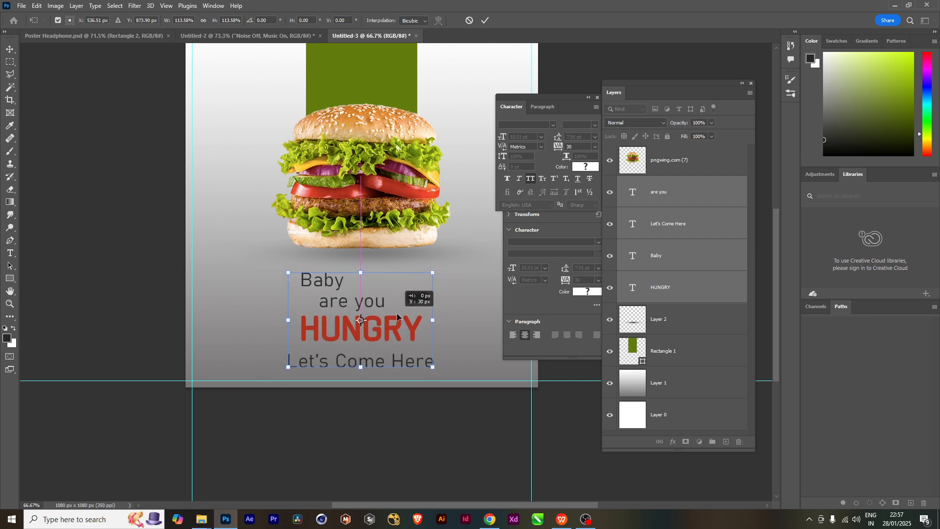
key(Return)
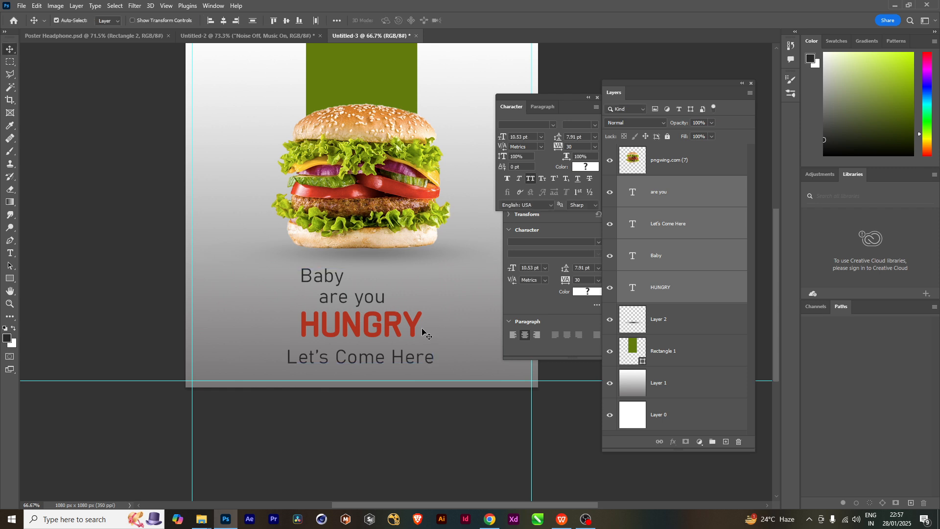
click(420, 327)
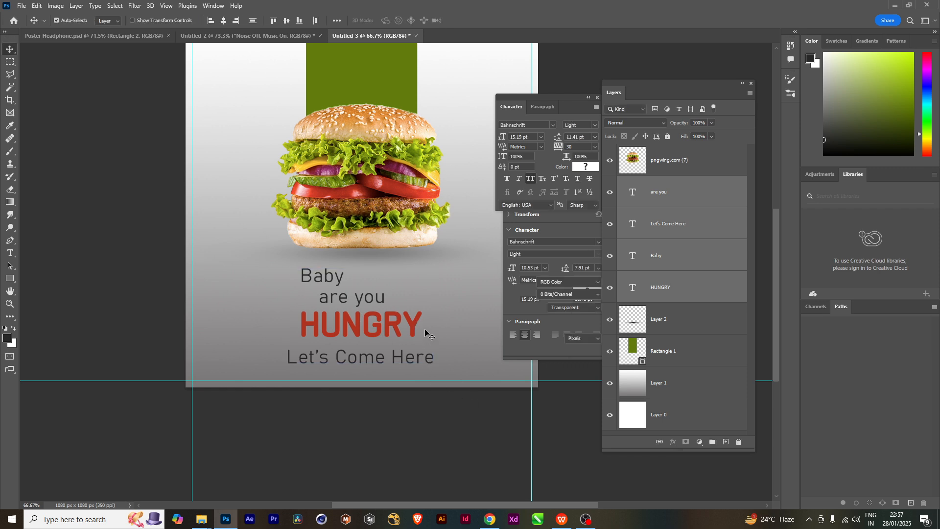
- Try to append a question mark to the HUNGRY text, ending with the original word only
double_click(422, 325)
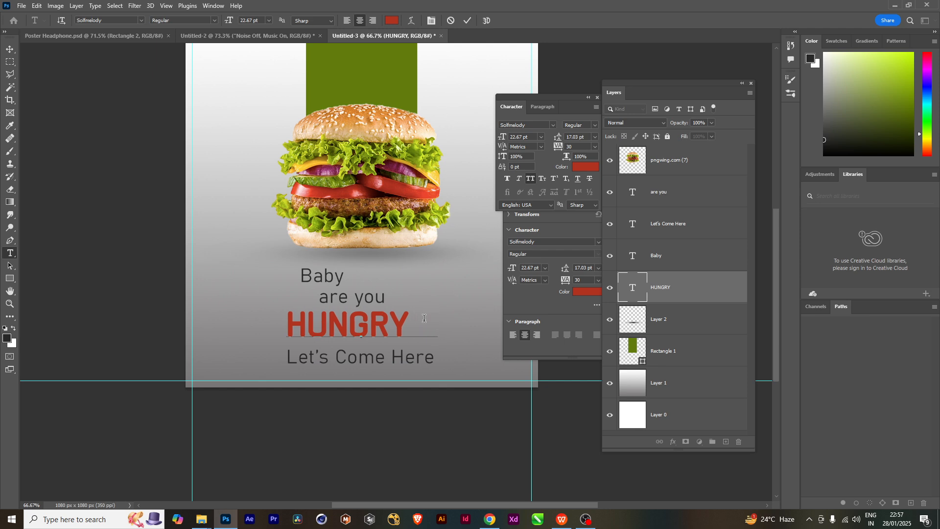
click(675, 295)
click(672, 316)
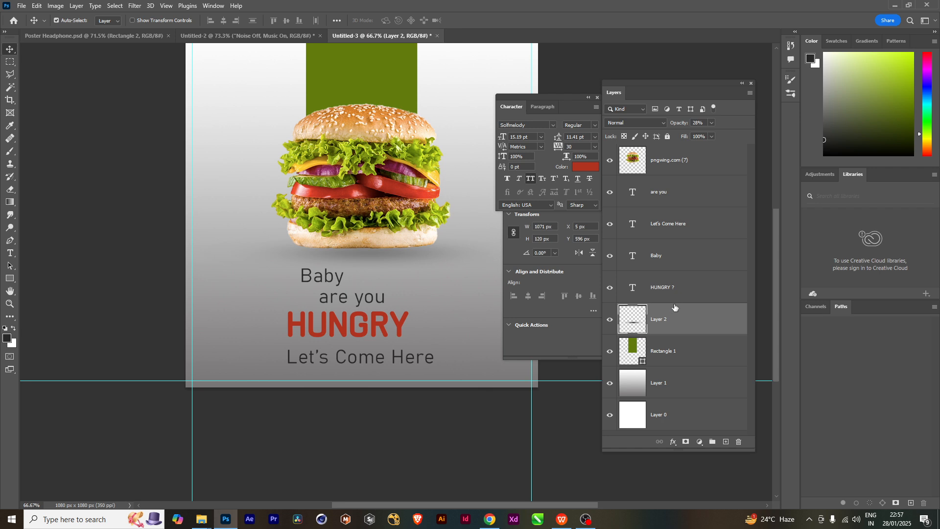
click(679, 293)
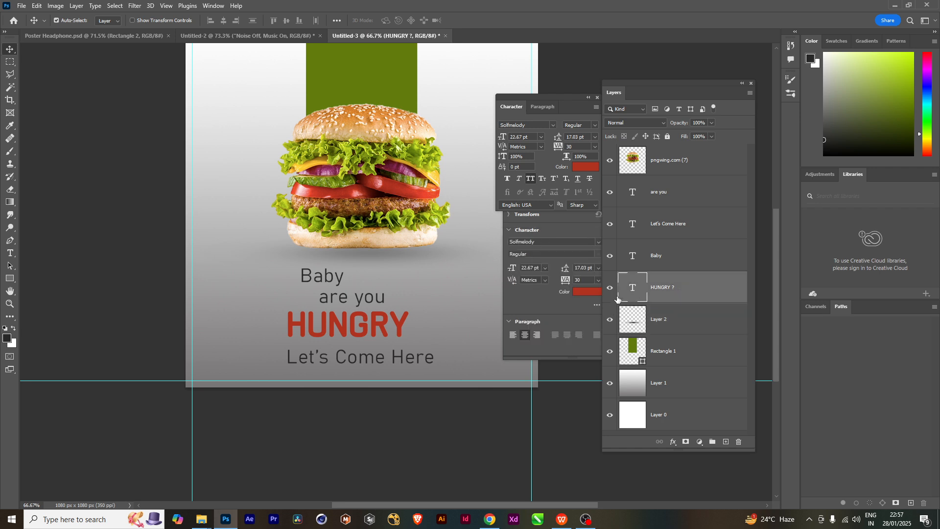
drag(403, 358, 445, 342)
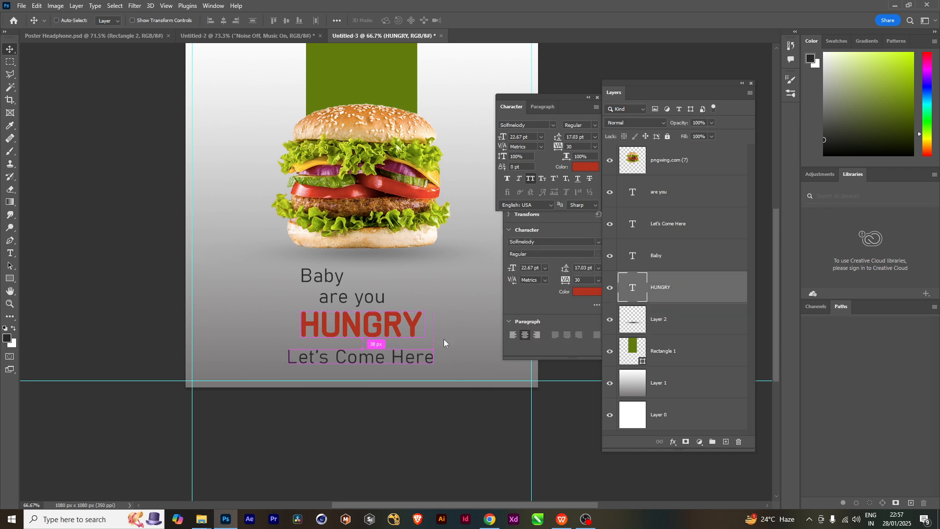
double_click(626, 293)
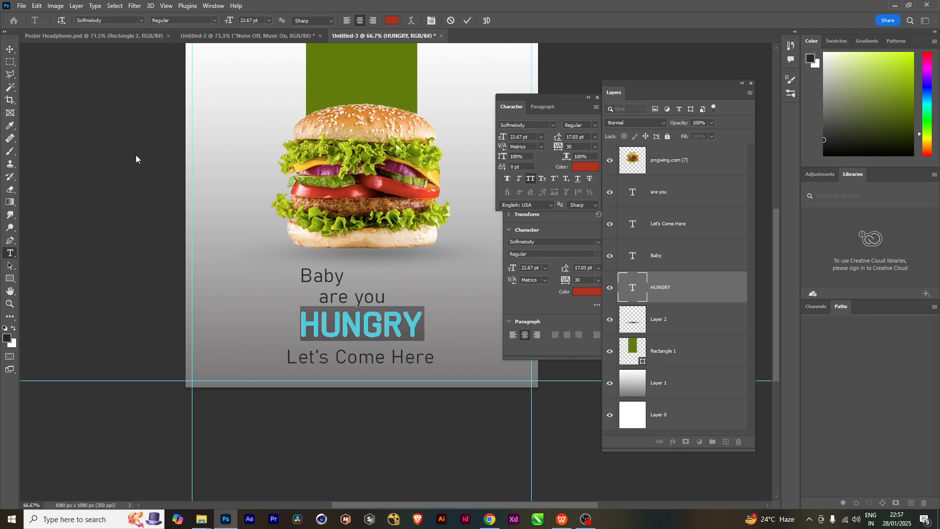
click(422, 320)
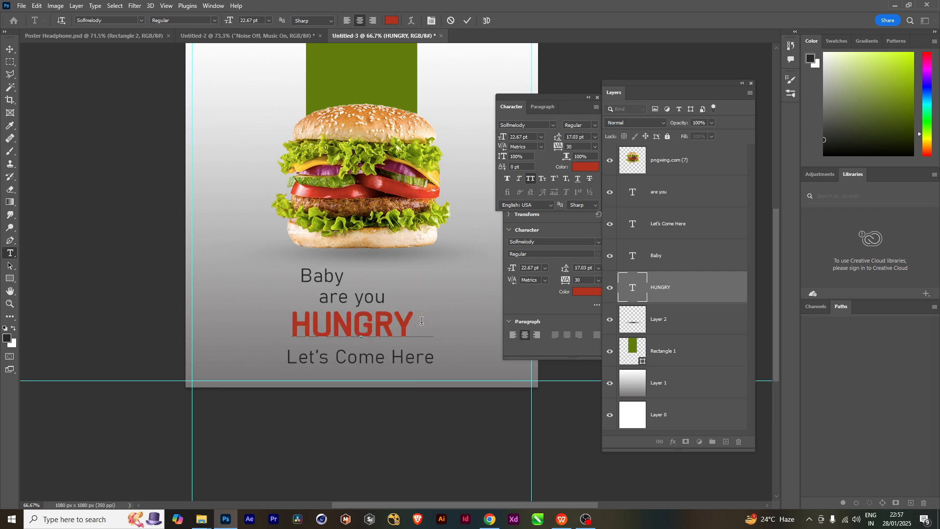
drag(439, 324, 407, 324)
key(ctrl+a)
key(Right)
key(BackSpace)
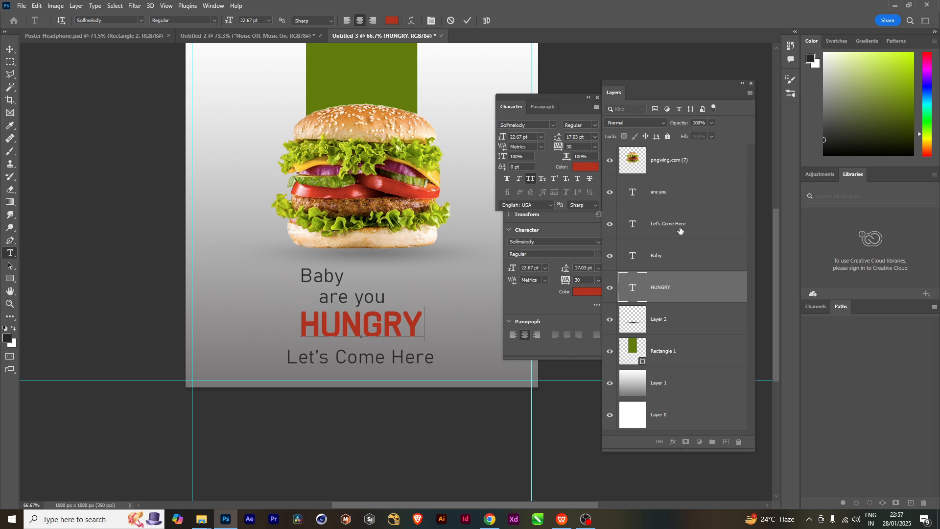
- Add a blank layer above the burger and a separate "?" text layer beside Baby, placed at the top of the layer stack
click(681, 174)
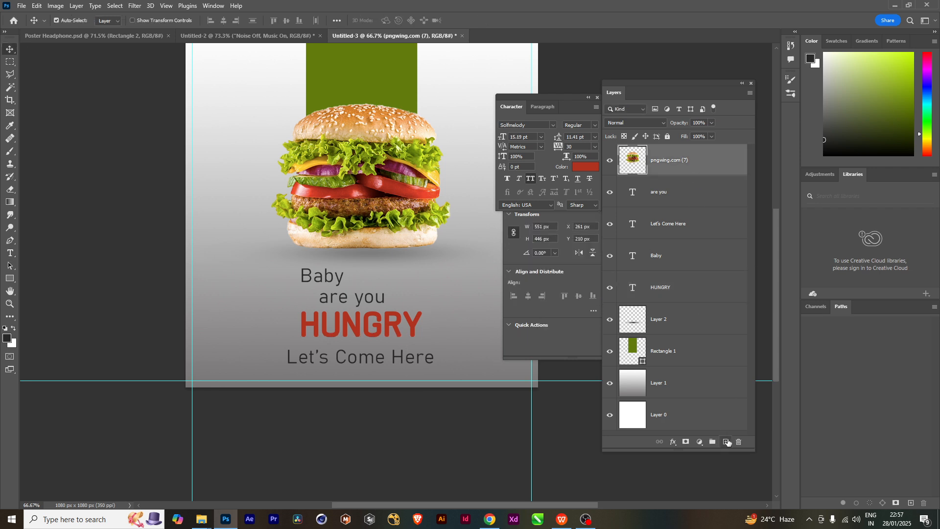
click(726, 441)
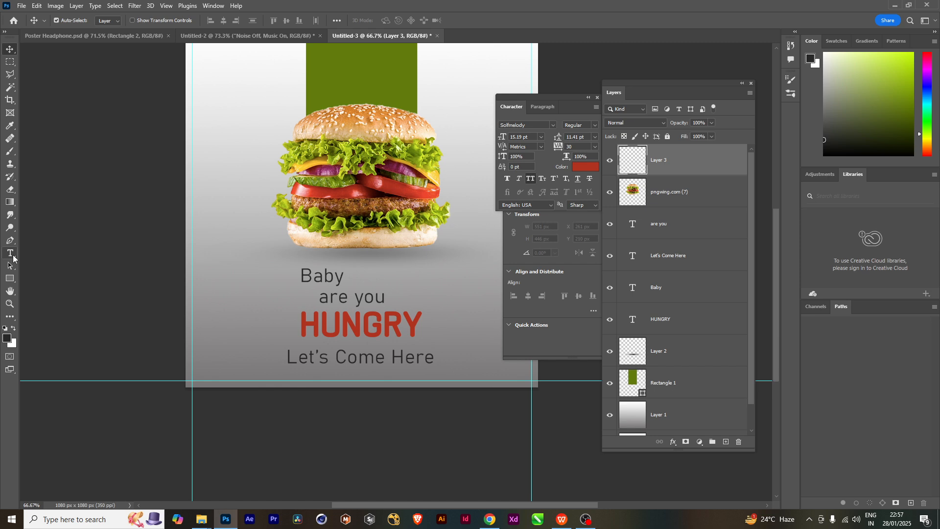
click(380, 286)
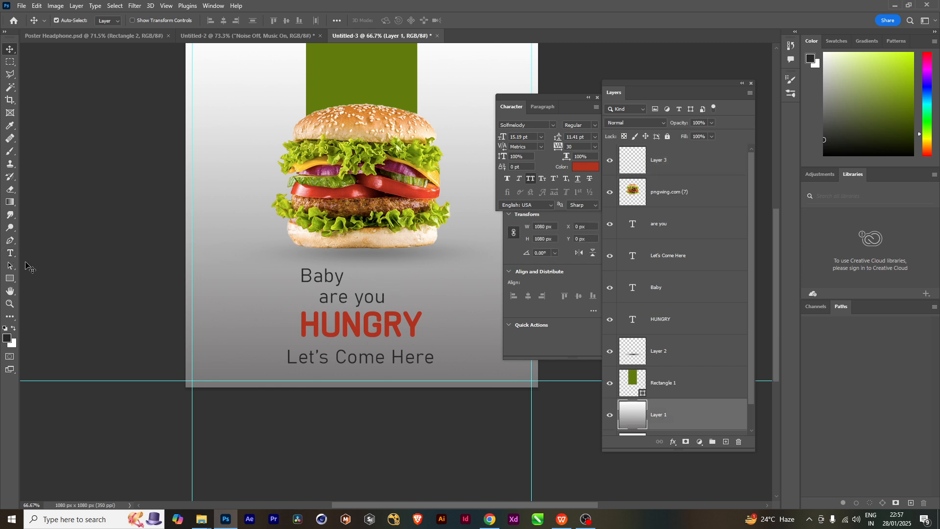
click(10, 253)
click(393, 283)
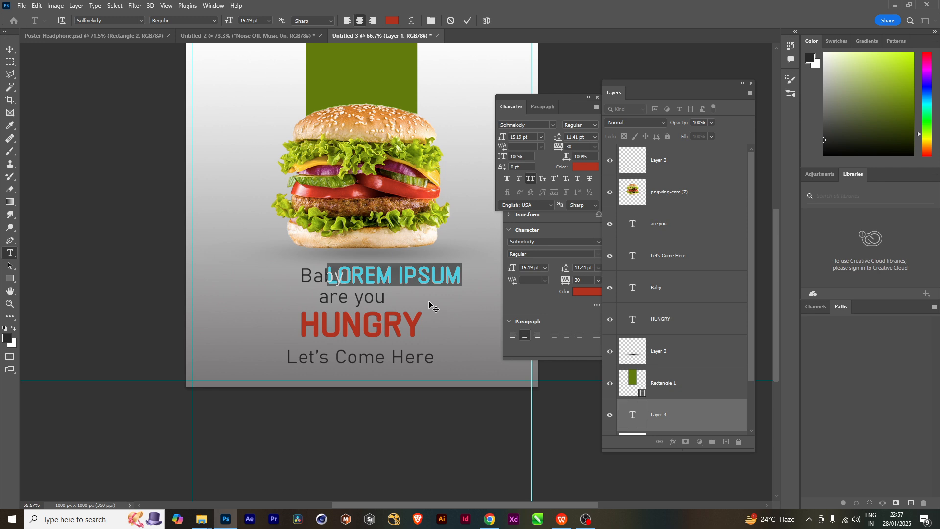
key(BackSpace)
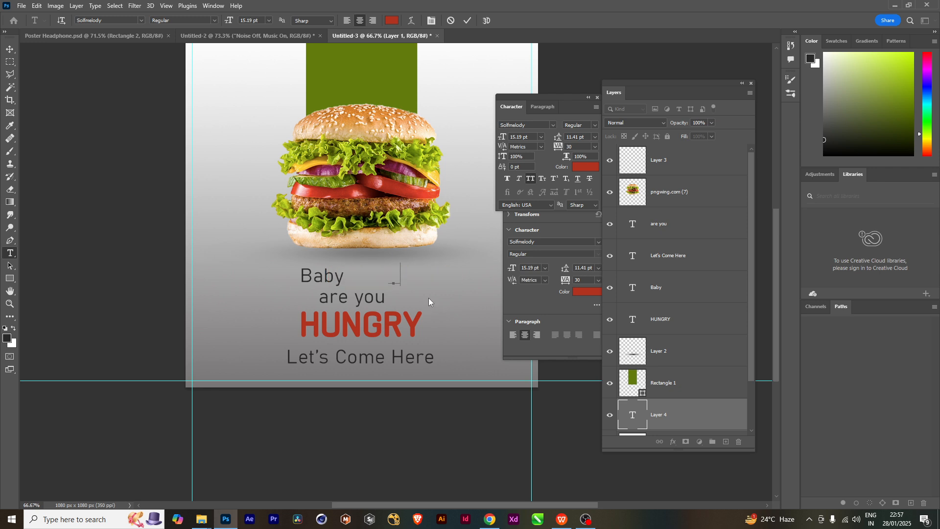
click(9, 50)
drag(678, 417, 702, 152)
- Change the font of the "?" text to Poppins Regular
double_click(633, 164)
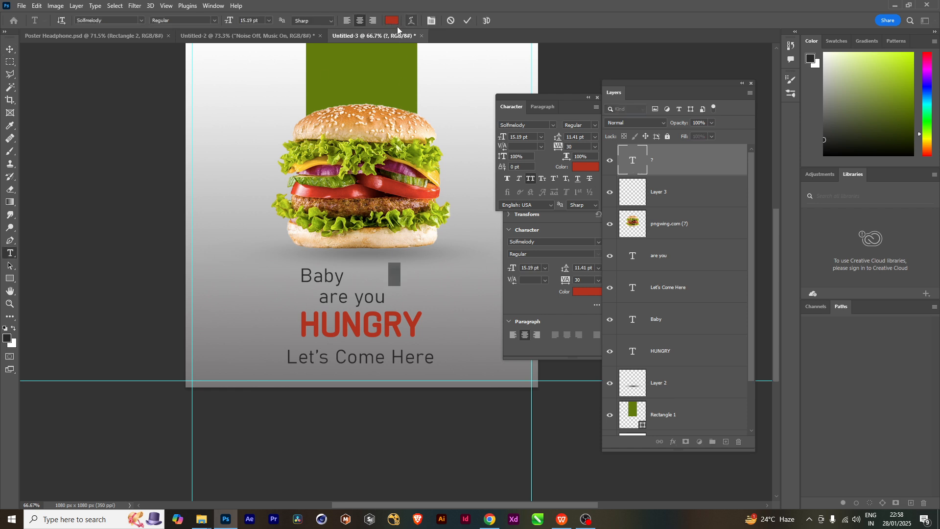
click(111, 21)
key(Down)
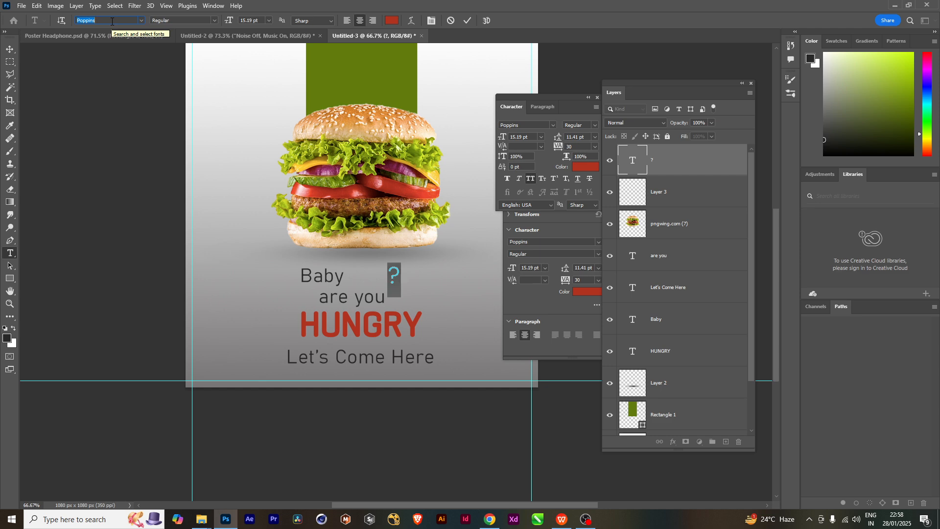
click(9, 49)
- Enlarge the question mark to about 329% and place it directly after HUNGRY, undoing a smaller scaling
scroll(404, 303, up, 2)
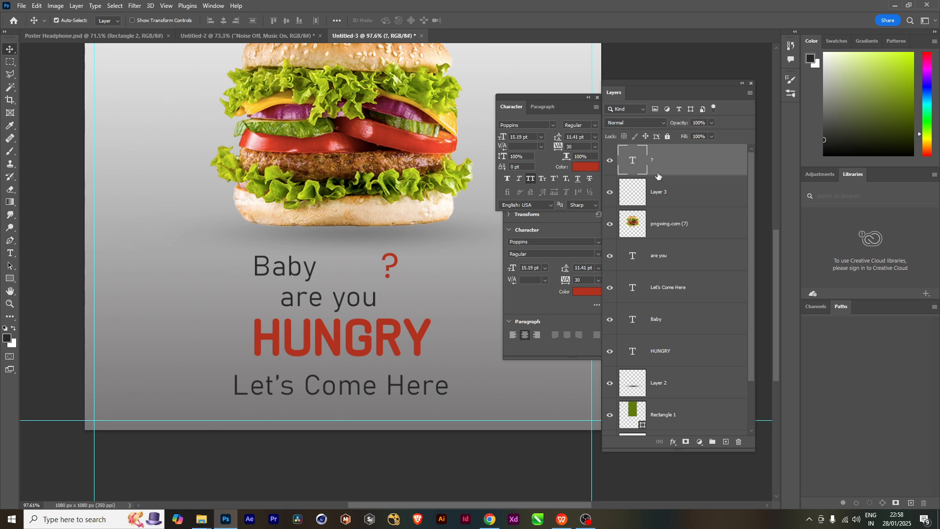
key(ctrl+t)
scroll(382, 264, up, 2)
drag(383, 263, 495, 257)
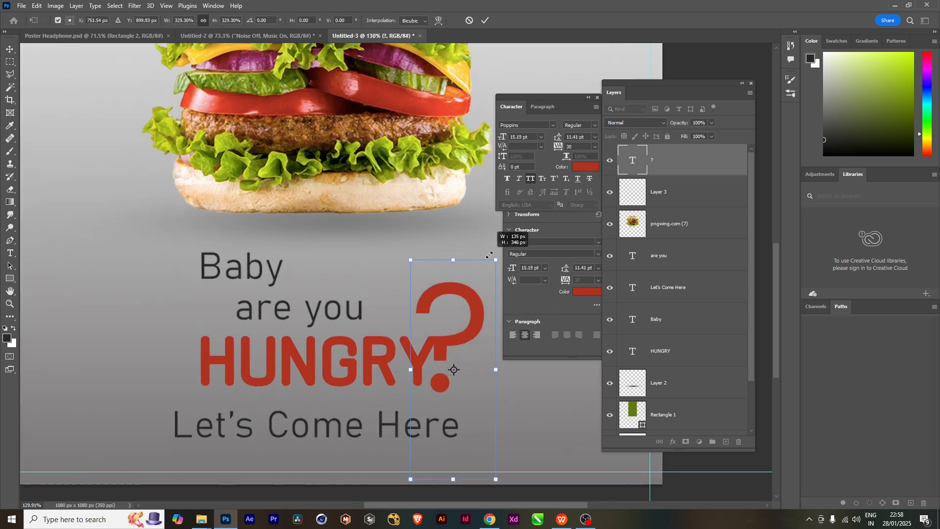
scroll(428, 359, down, 2)
drag(381, 326, 400, 328)
drag(422, 270, 400, 303)
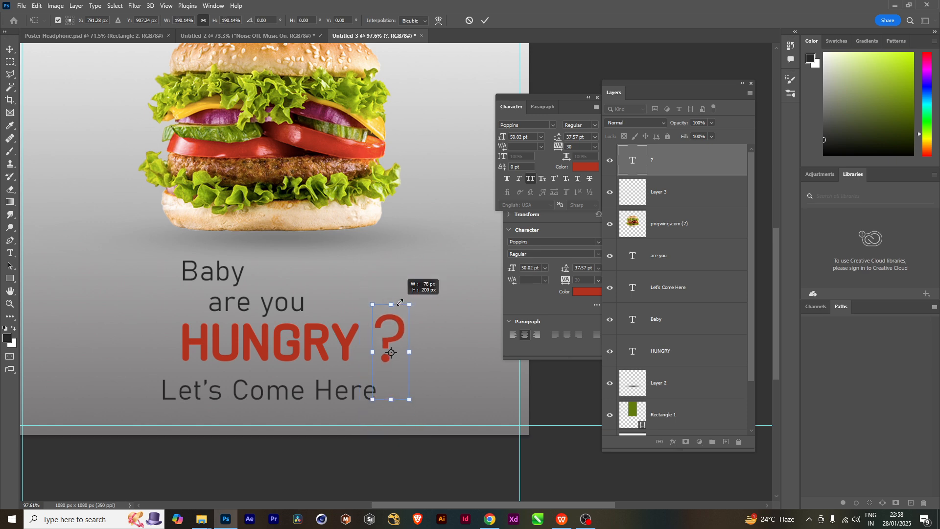
key(ctrl+z)
- Scale the question mark to about 398% and position it tightly against the end of HUNGRY, rising beside the upper text lines
drag(422, 270, 438, 225)
drag(380, 342, 382, 333)
drag(382, 332, 382, 329)
drag(439, 226, 433, 243)
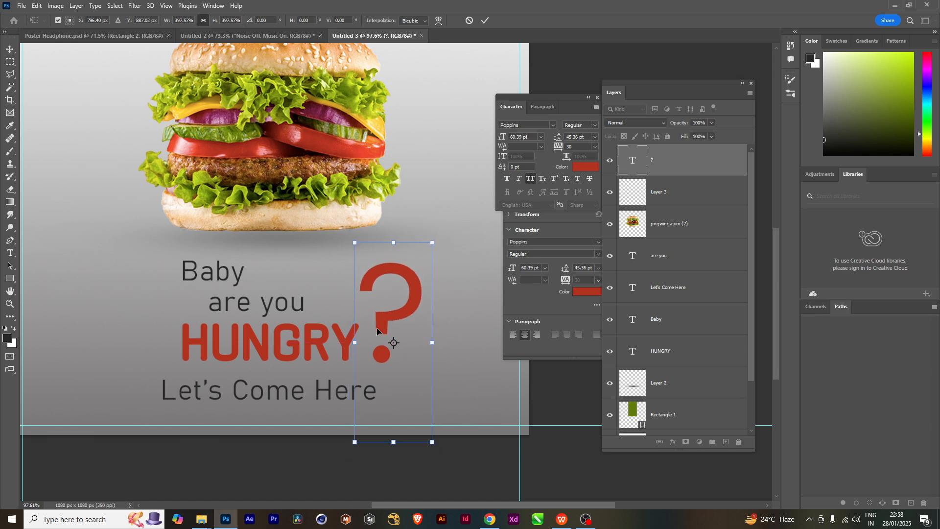
drag(377, 328, 380, 327)
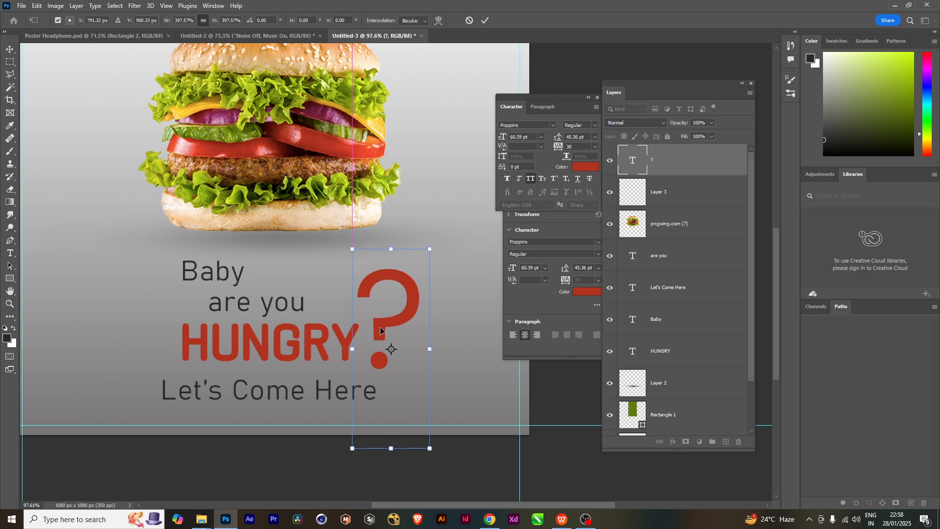
key(Return)
- Examine the whole burger composition and the spacing of its text and question mark at several magnifications
scroll(387, 324, down, 5)
scroll(396, 338, down, 2)
scroll(396, 338, up, 5)
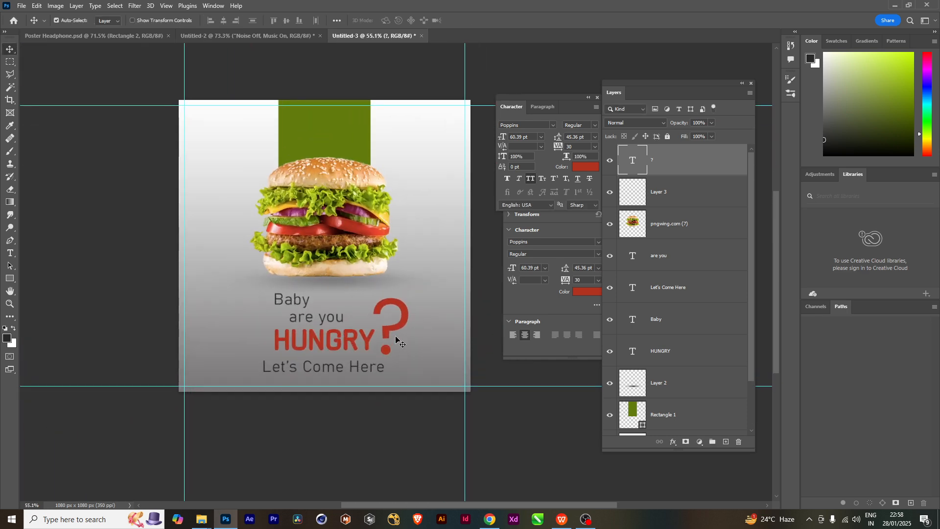
drag(301, 338, 346, 328)
drag(437, 283, 398, 316)
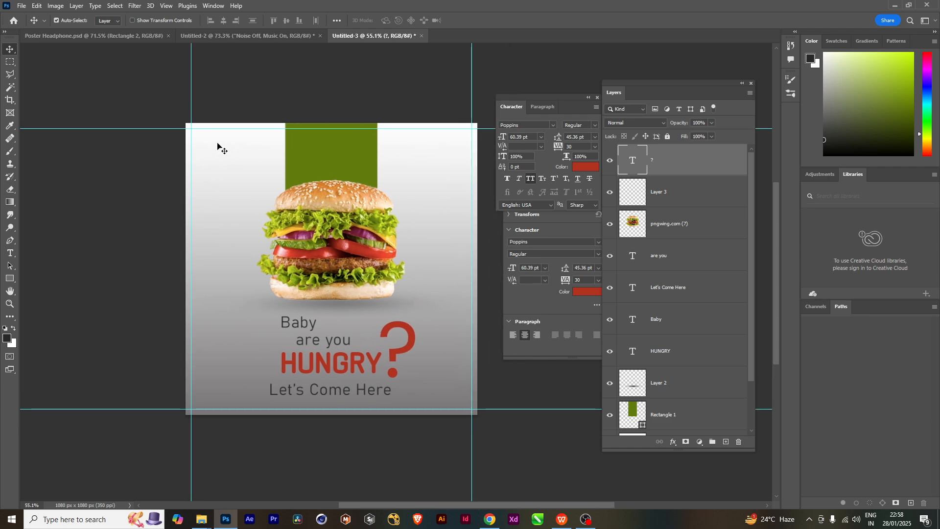
scroll(307, 288, up, 1)
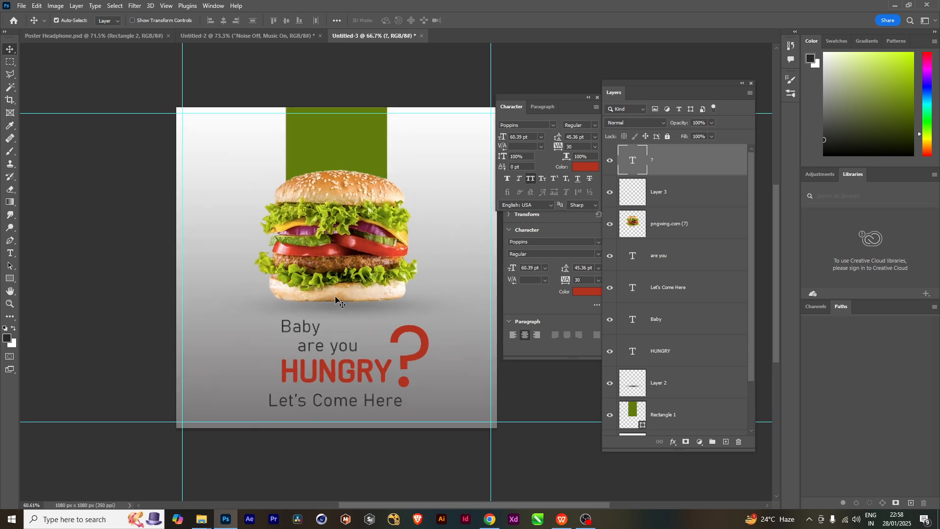
scroll(352, 328, up, 1)
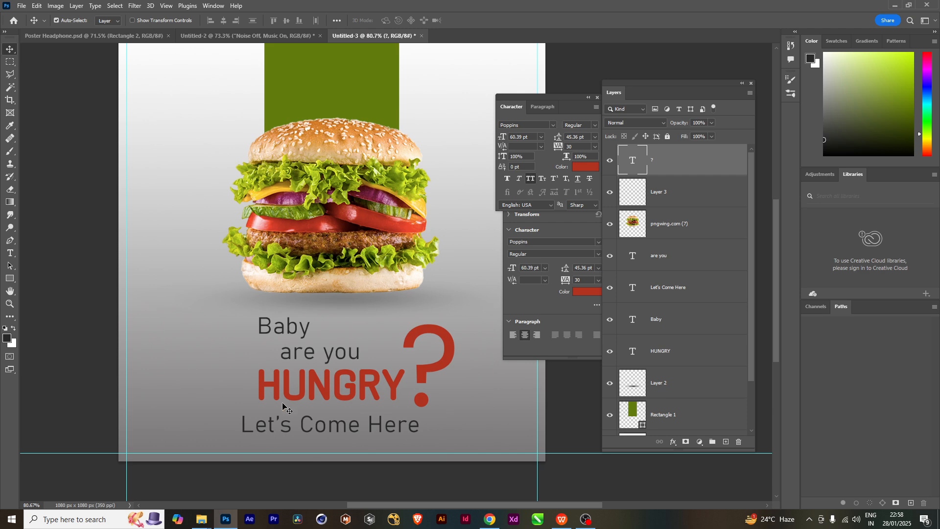
scroll(396, 434, down, 1)
drag(412, 267, 365, 277)
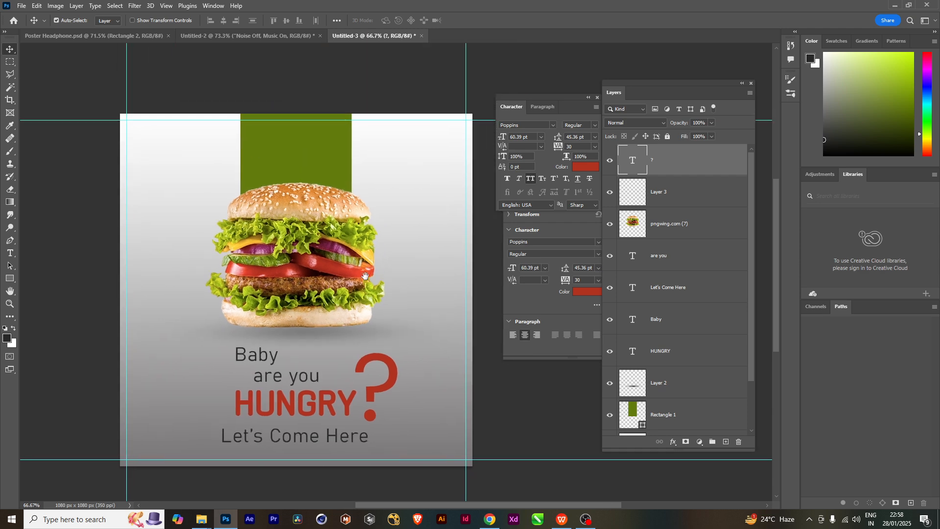
- Close the Untitled-2 document without saving its changes and return to the burger design
click(115, 38)
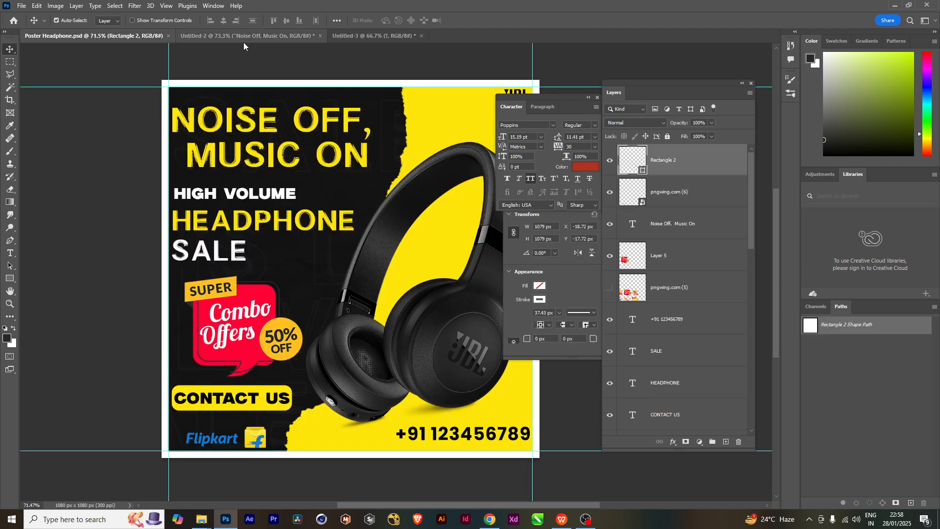
click(309, 38)
click(320, 36)
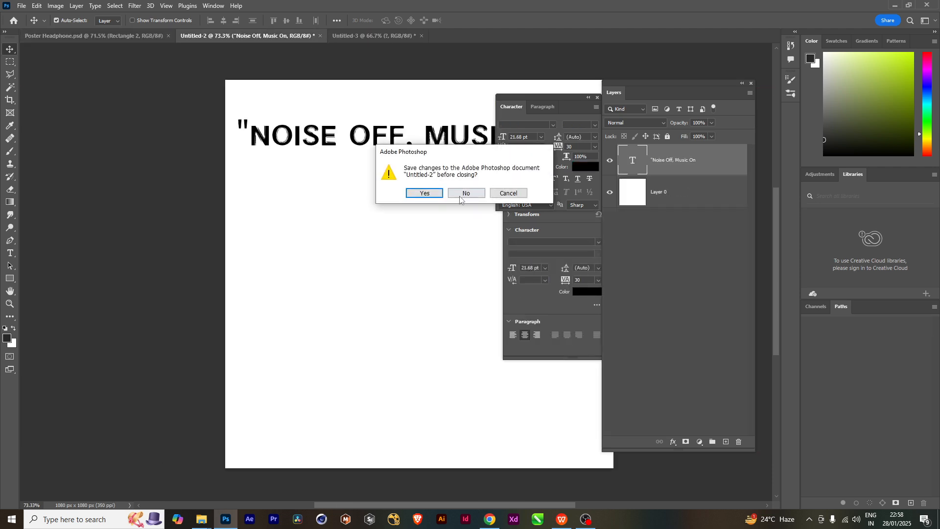
click(467, 194)
click(222, 35)
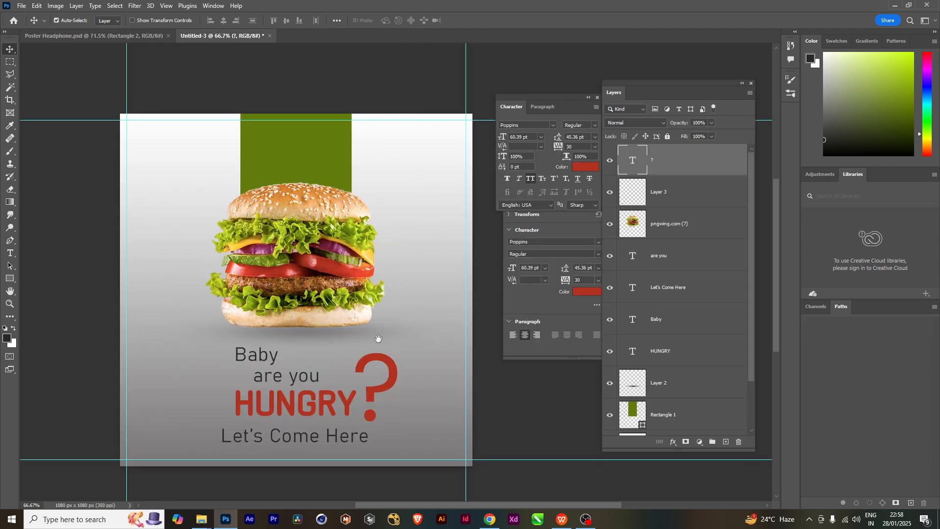
- Save the burger design on the computer's Desktop as a Photoshop file named Hungry, with Maximize Compatibility on
drag(378, 336, 353, 336)
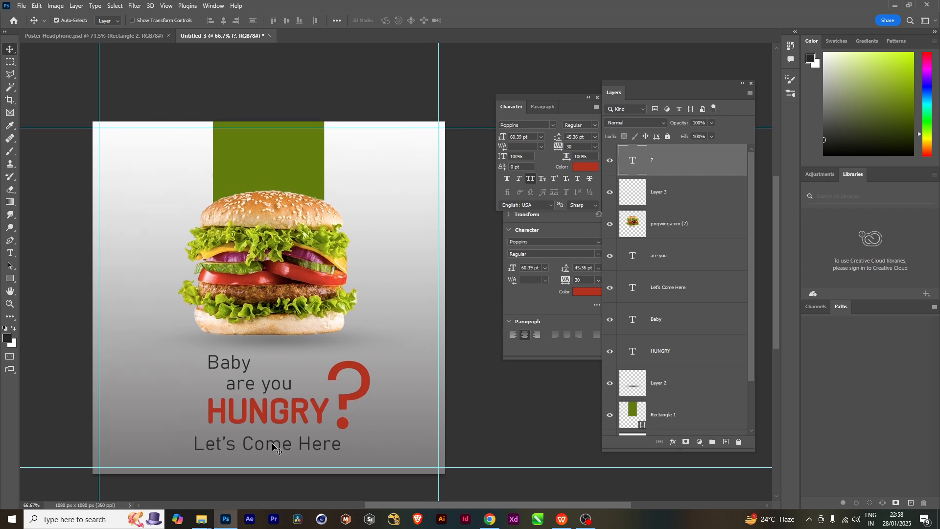
scroll(352, 339, up, 1)
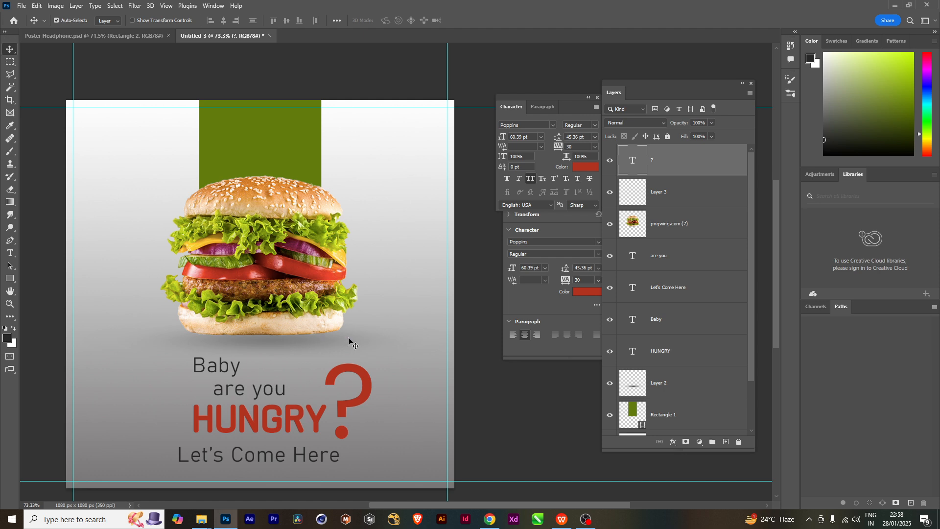
scroll(351, 341, down, 1)
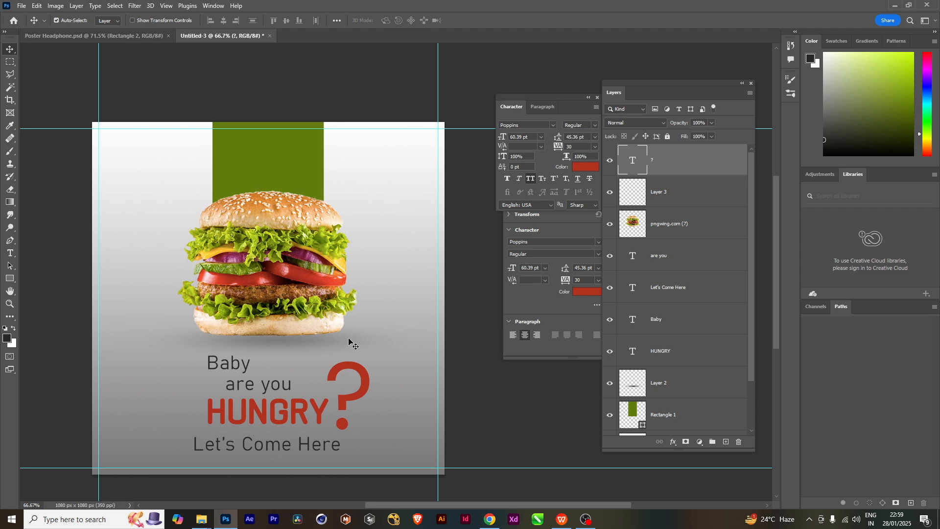
key(ctrl+s)
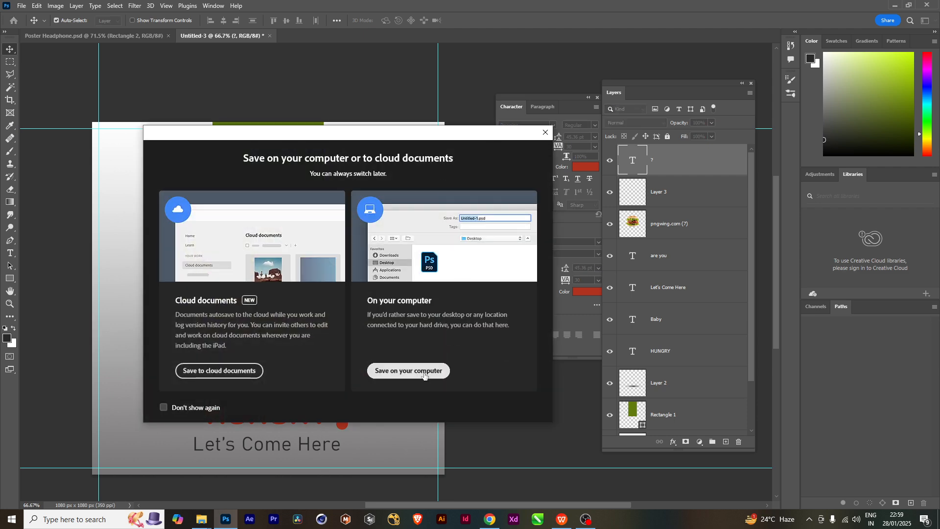
click(410, 370)
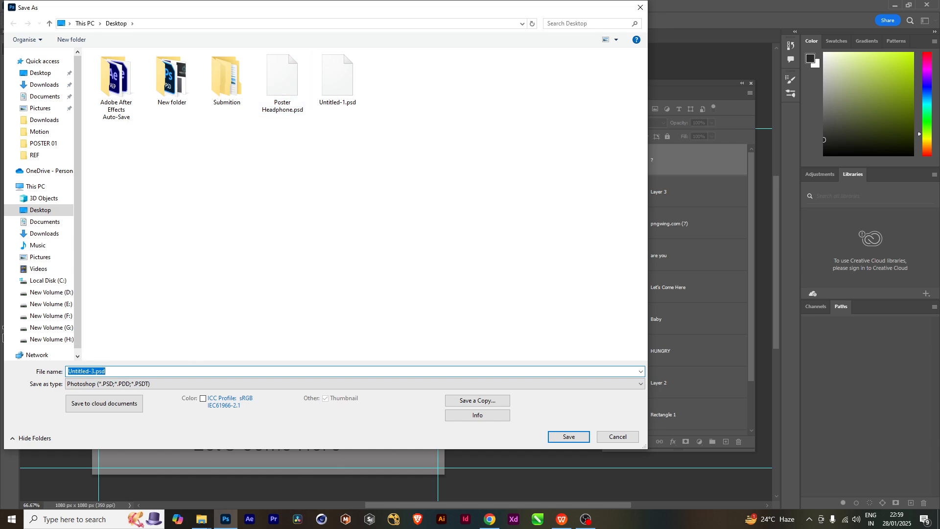
text(Hungry)
click(569, 436)
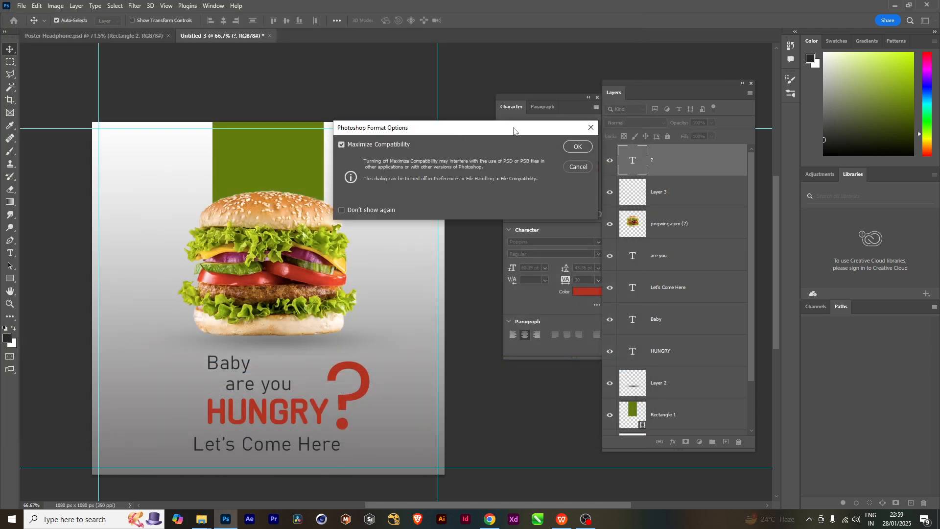
click(577, 148)
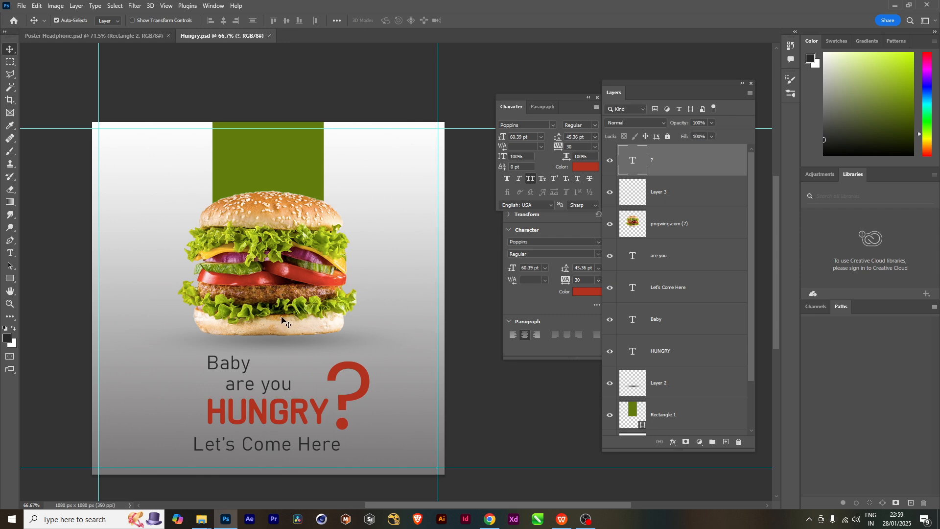